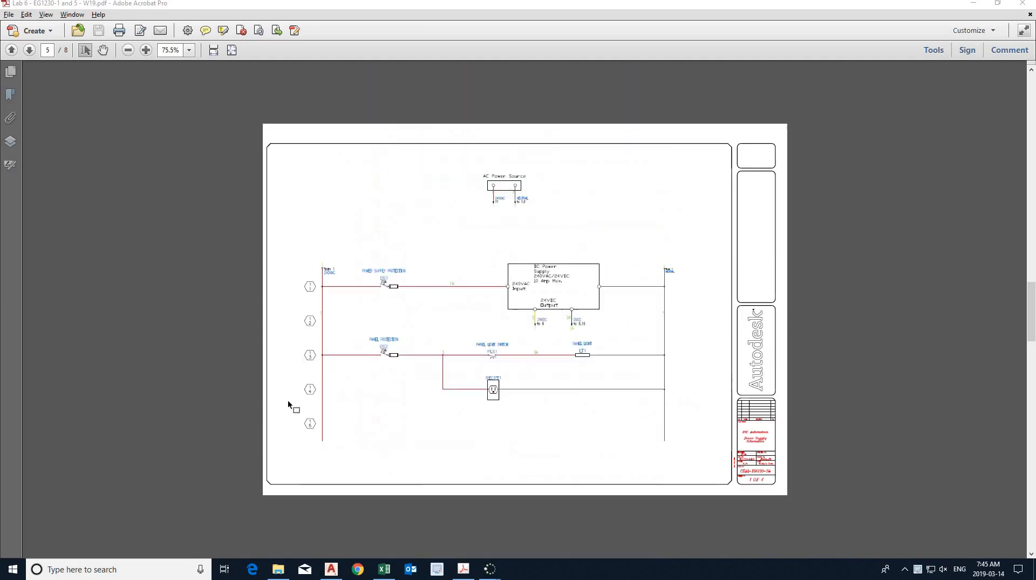
- Review the lab handout from the power supply schematic back to the required tasks and project specifications
scroll(289, 400, up, 4)
scroll(473, 322, up, 2)
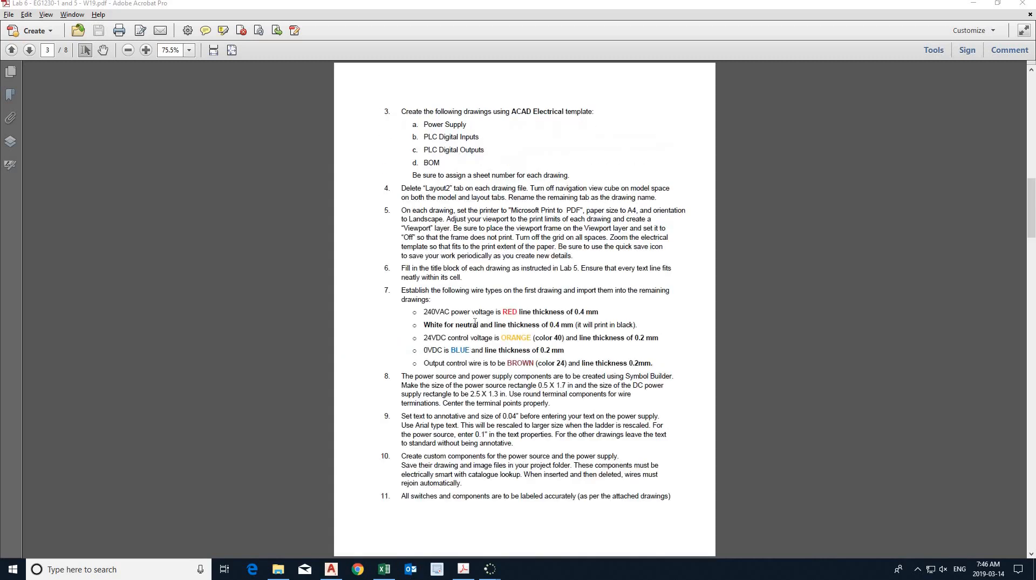
scroll(459, 308, up, 1)
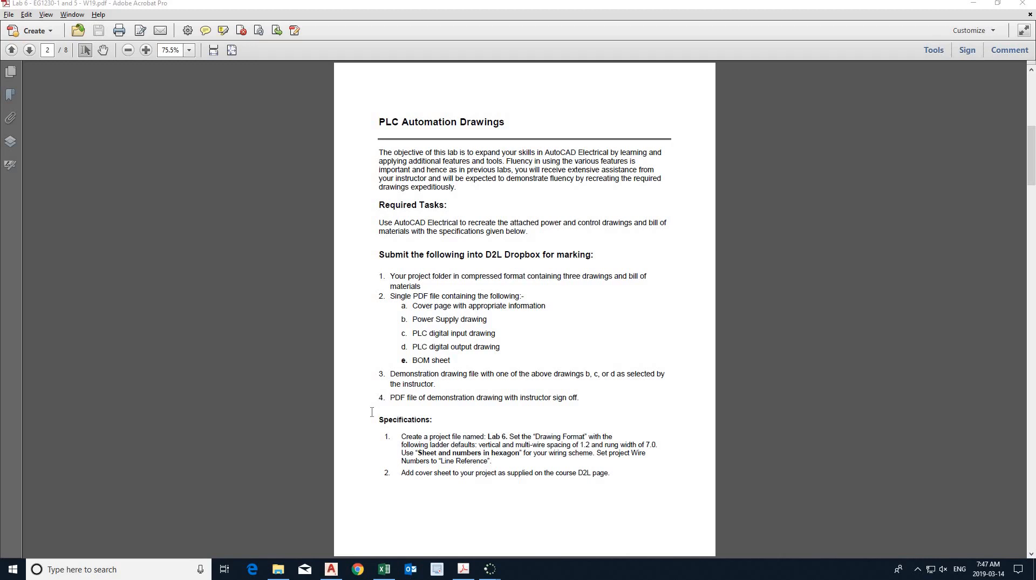
- Switch to AutoCAD Electrical, open a narrower Project Manager, and close the LAB 6 CLASS TUTORIAL - EG1230-1 project
click(332, 569)
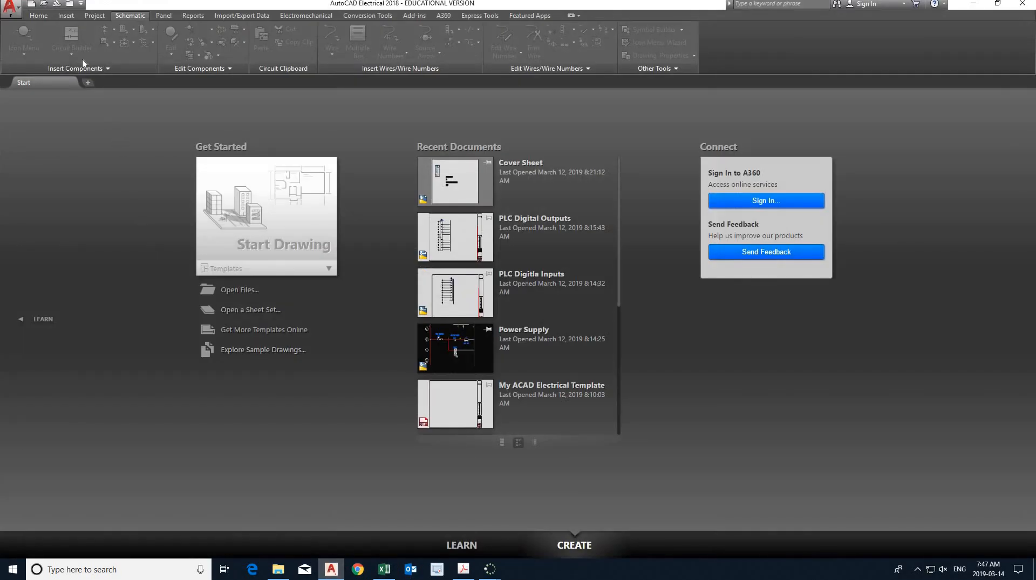
click(70, 6)
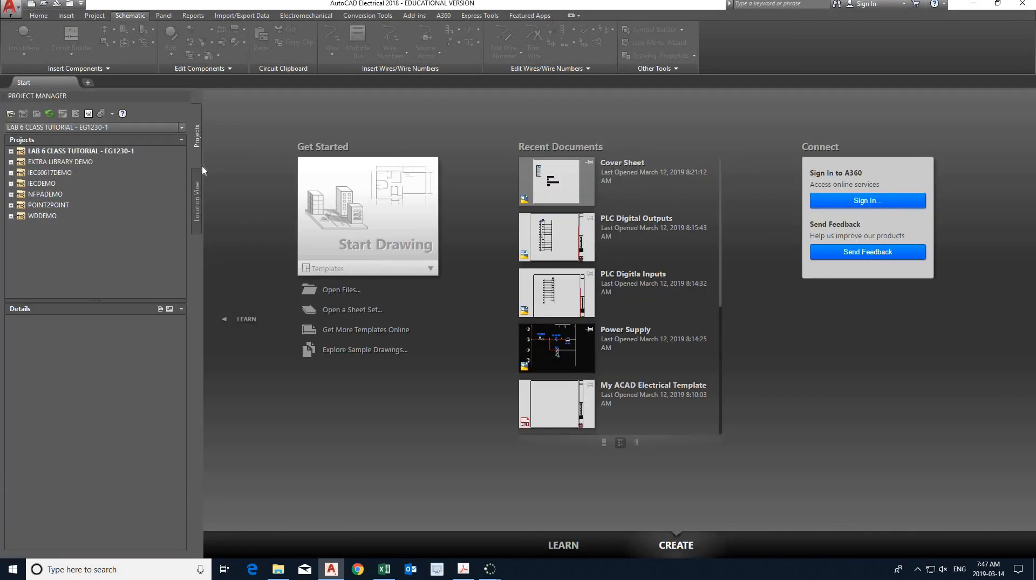
drag(202, 166, 153, 184)
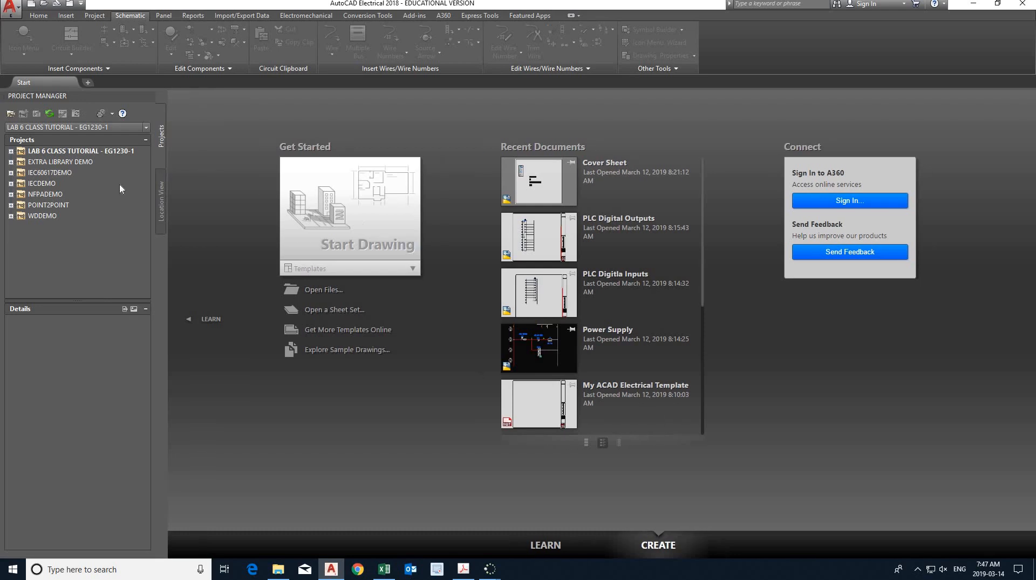
click(86, 152)
right_click(87, 152)
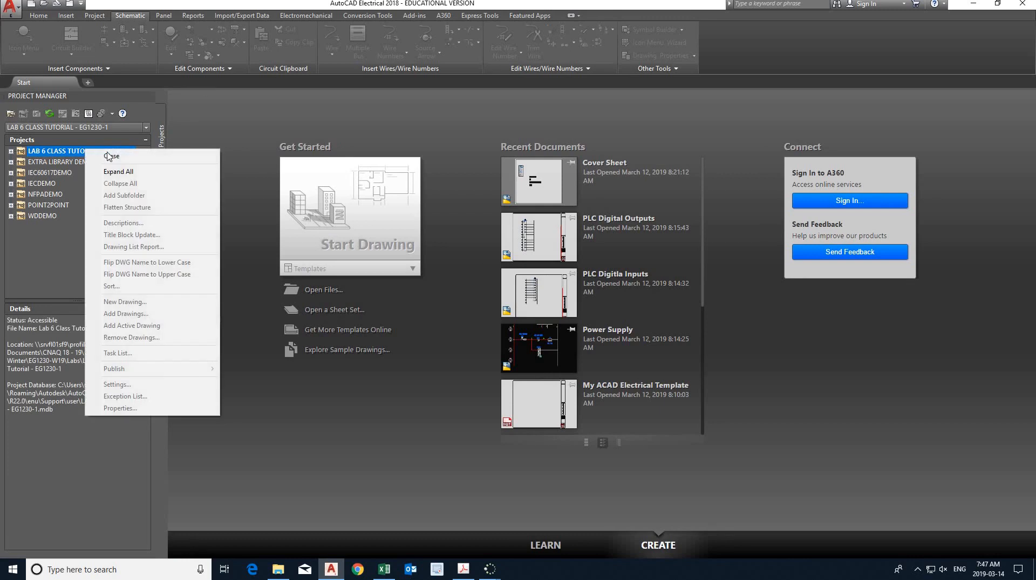
click(118, 179)
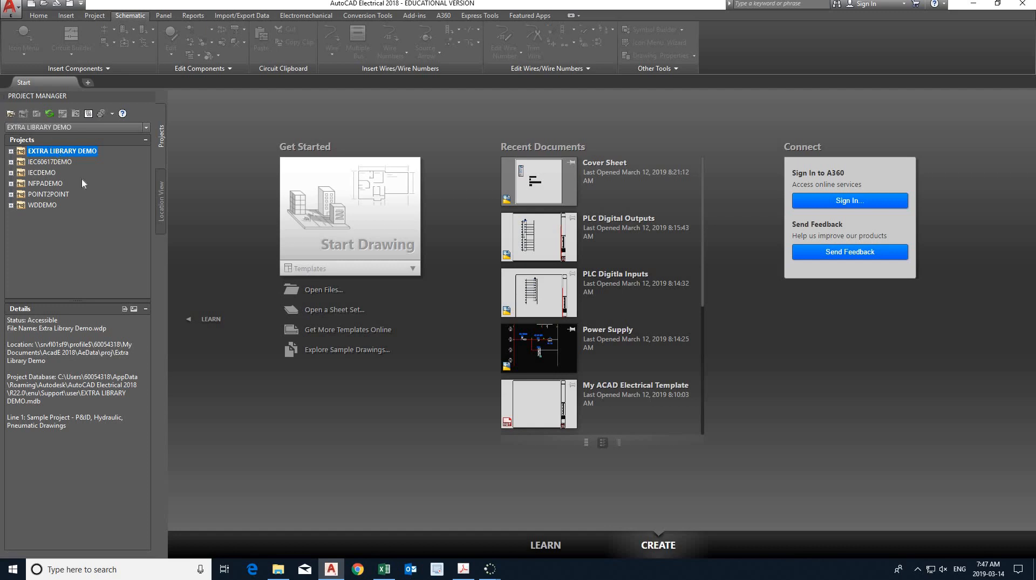
click(99, 208)
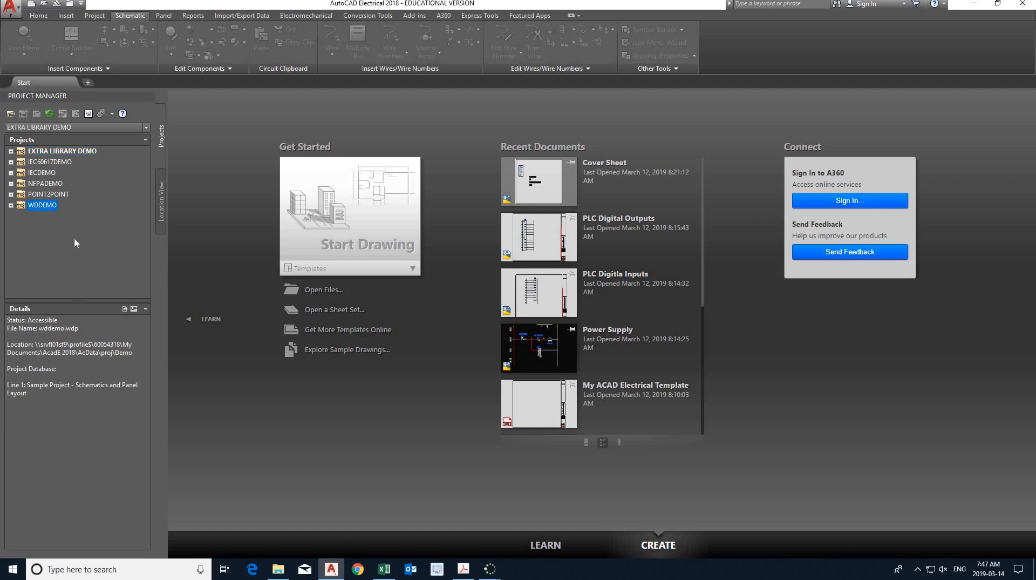
- Start a new drawing and begin creating a new project
click(325, 218)
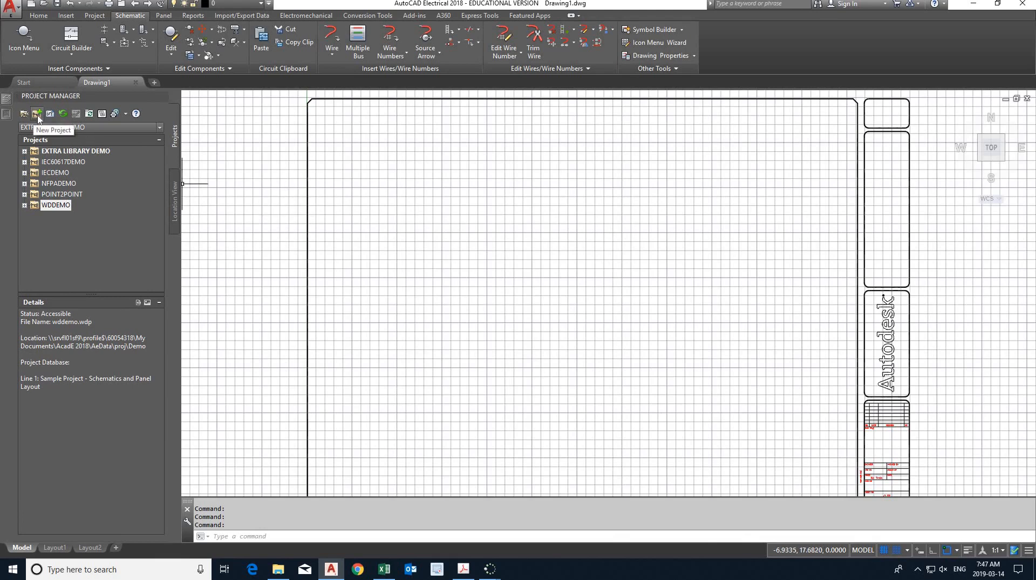
click(37, 114)
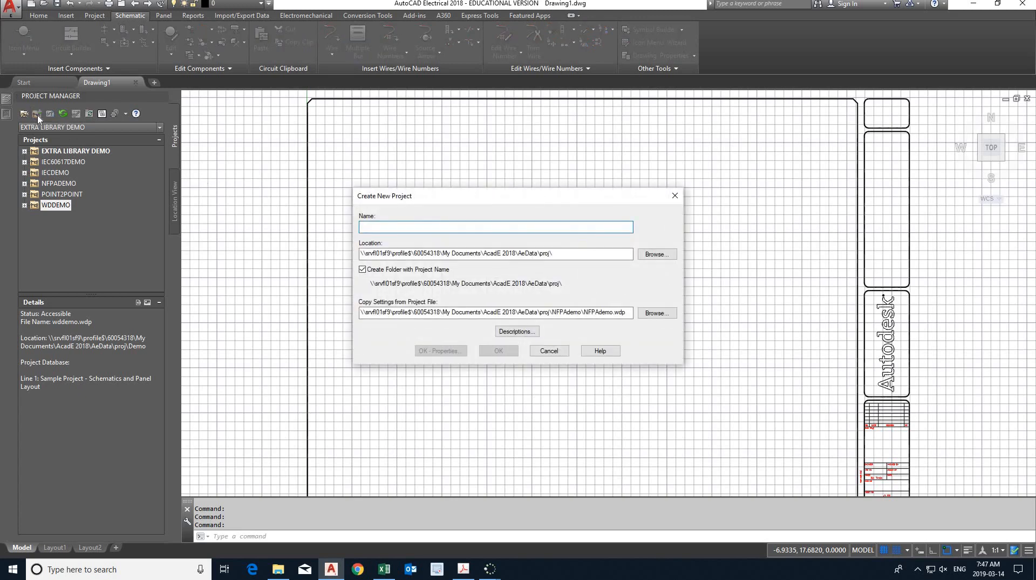
text(IA)
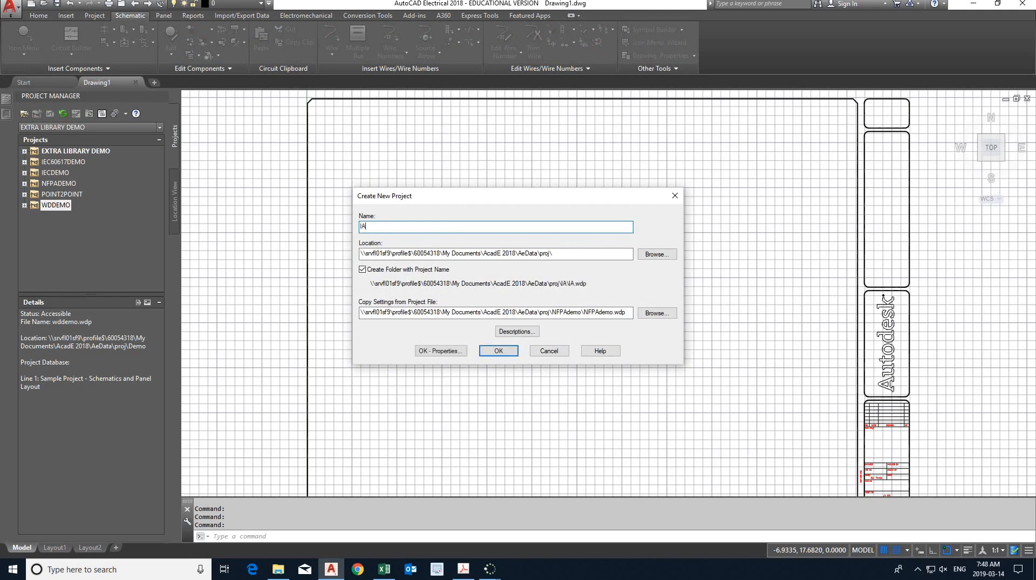
text(B 6 tUTORIAL -)
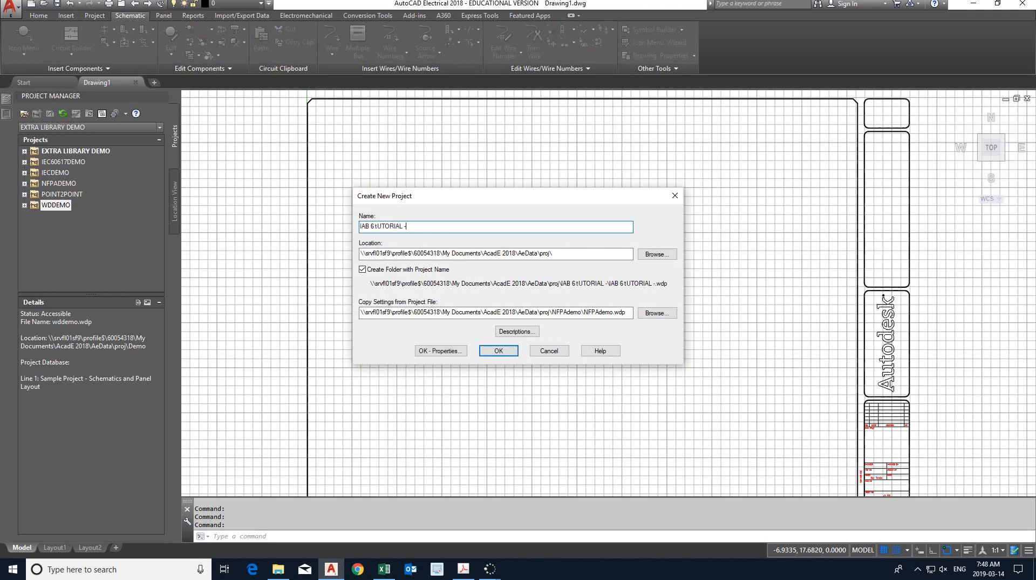
text( eg1230)
key(BackSpace)
key(BackSpace)
key(BackSpace)
key(BackSpace)
key(BackSpace)
key(BackSpace)
key(BackSpace)
key(BackSpace)
key(BackSpace)
key(BackSpace)
key(BackSpace)
key(BackSpace)
key(BackSpace)
key(BackSpace)
key(BackSpace)
key(BackSpace)
key(BackSpace)
key(BackSpace)
key(BackSpace)
key(BackSpace)
key(BackSpace)
key(BackSpace)
key(BackSpace)
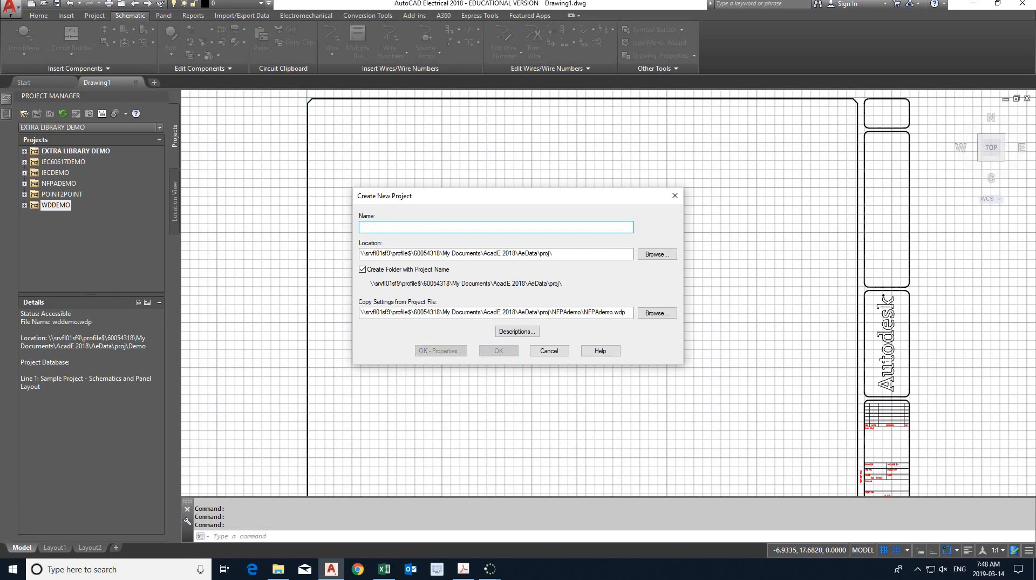
- Name the new project "Lab 6 Tutorial - EG1230-5"
text(Lab )
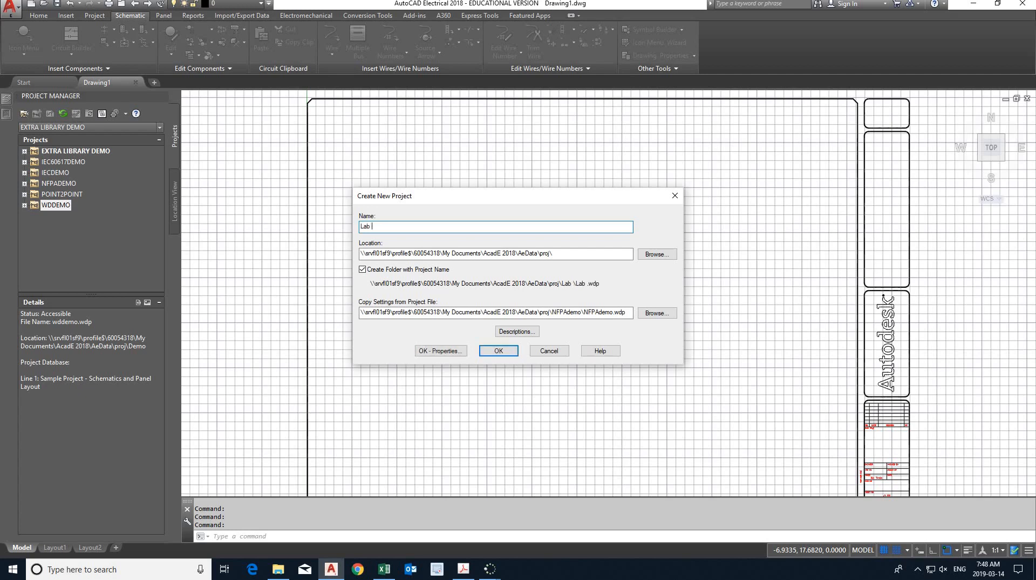
text(6 Tutorial - EG123)
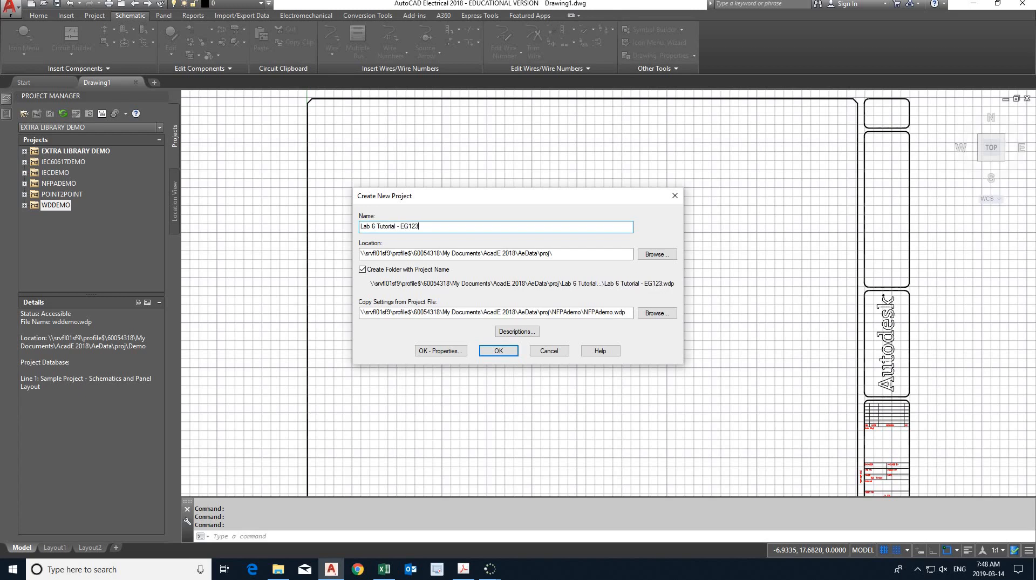
text(0-5)
- Set the project location to Documents > CNAQ 18 - 19 > CNAQ 18 - 19 - 2 - Winter > EG1230-W19 > Labs > Lab 6
click(657, 254)
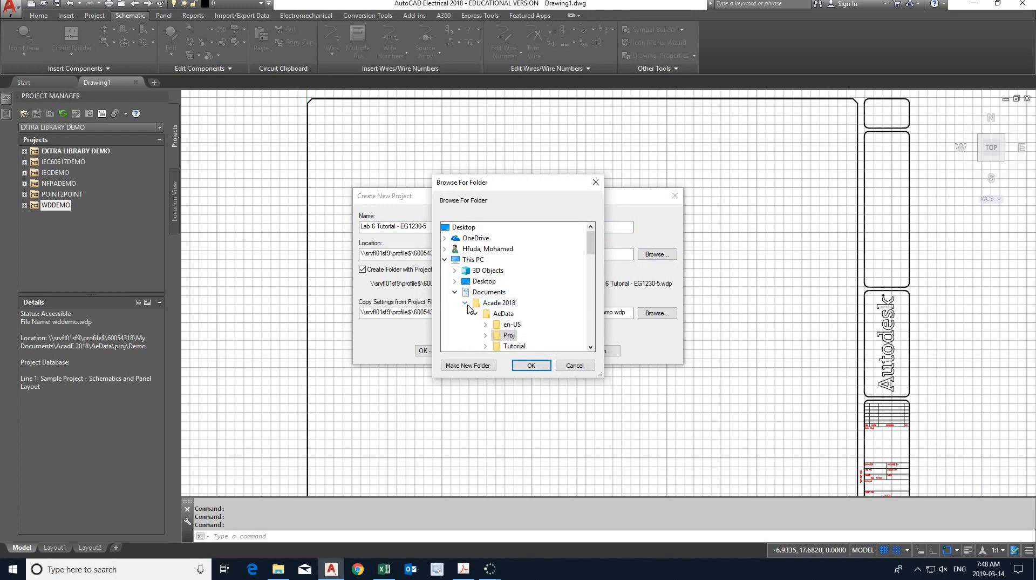
click(465, 303)
scroll(515, 326, down, 1)
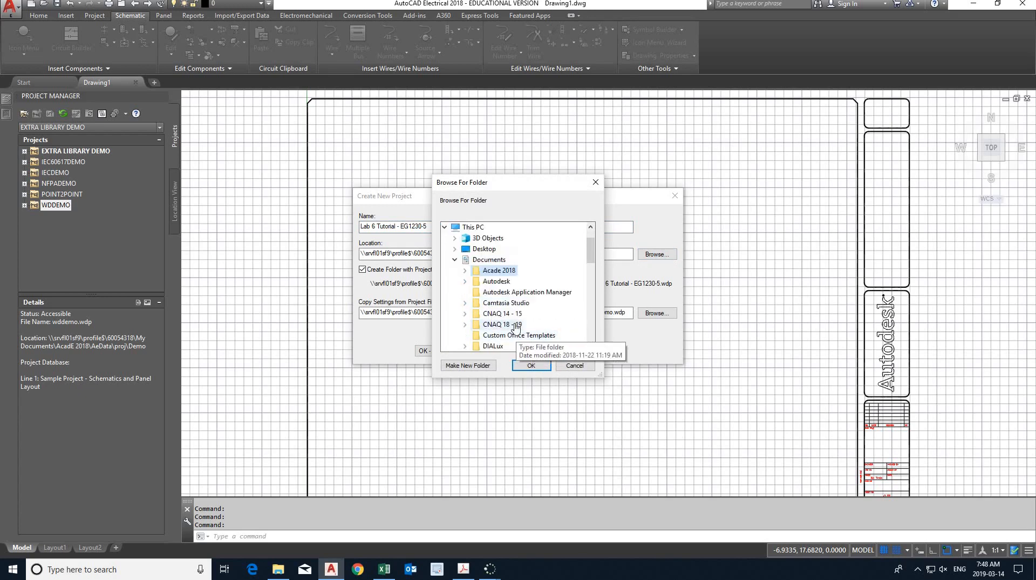
click(515, 325)
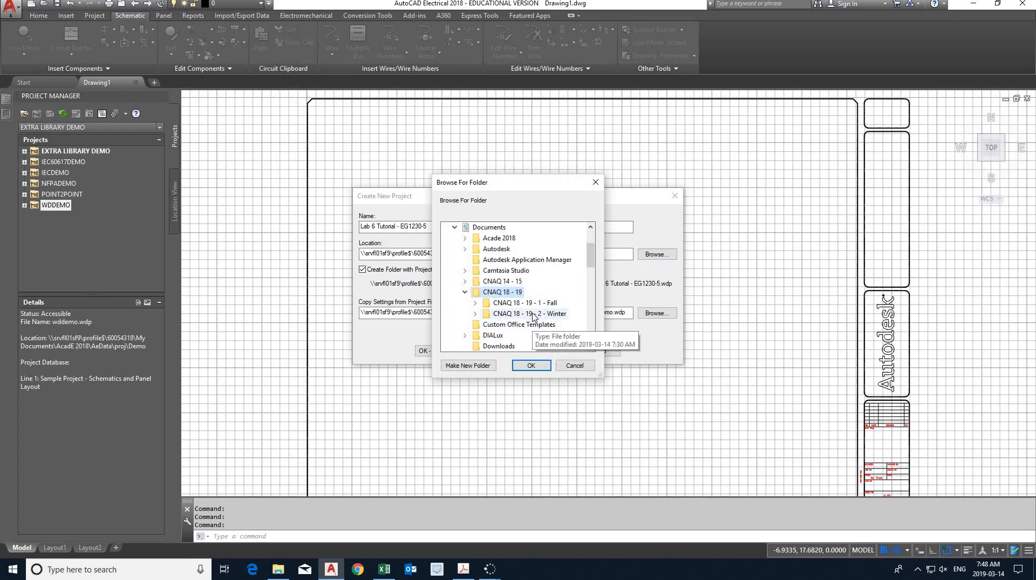
click(533, 314)
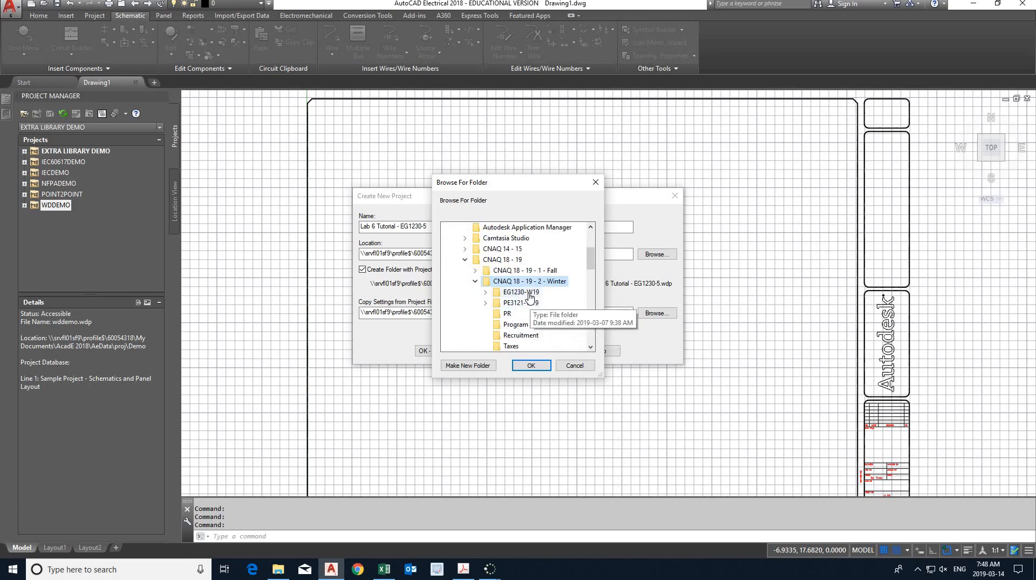
click(529, 292)
click(521, 283)
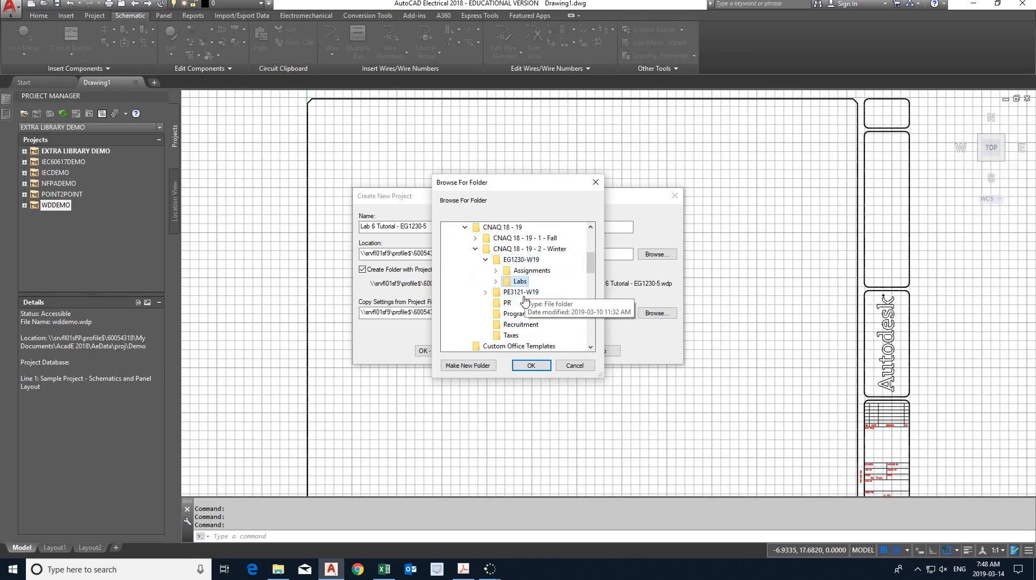
click(531, 345)
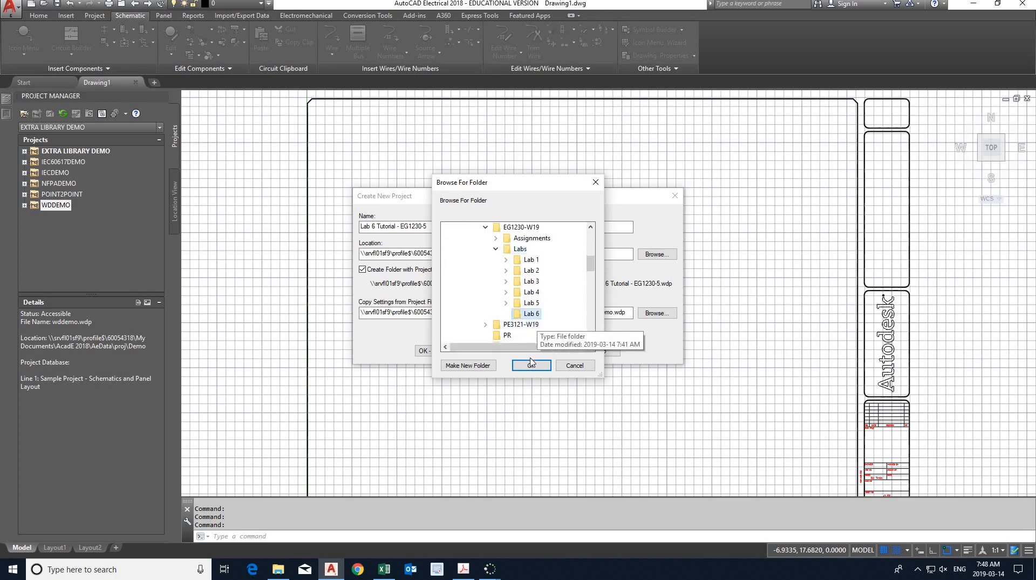
click(531, 364)
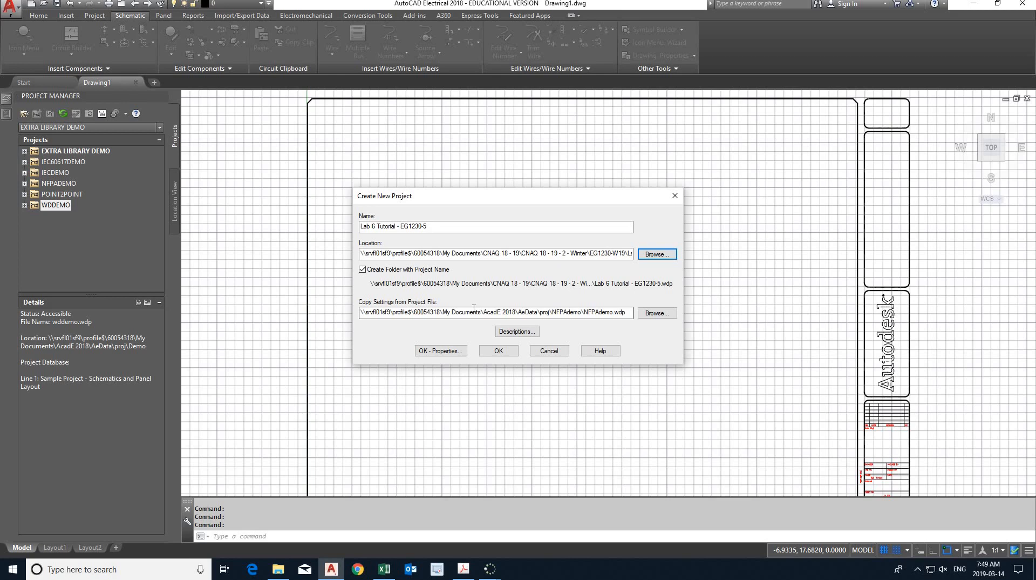
- Create the project and set its ladder defaults in the drawing format properties: width 7, spacing 1.2, multi-wire spacing 1.2
click(440, 351)
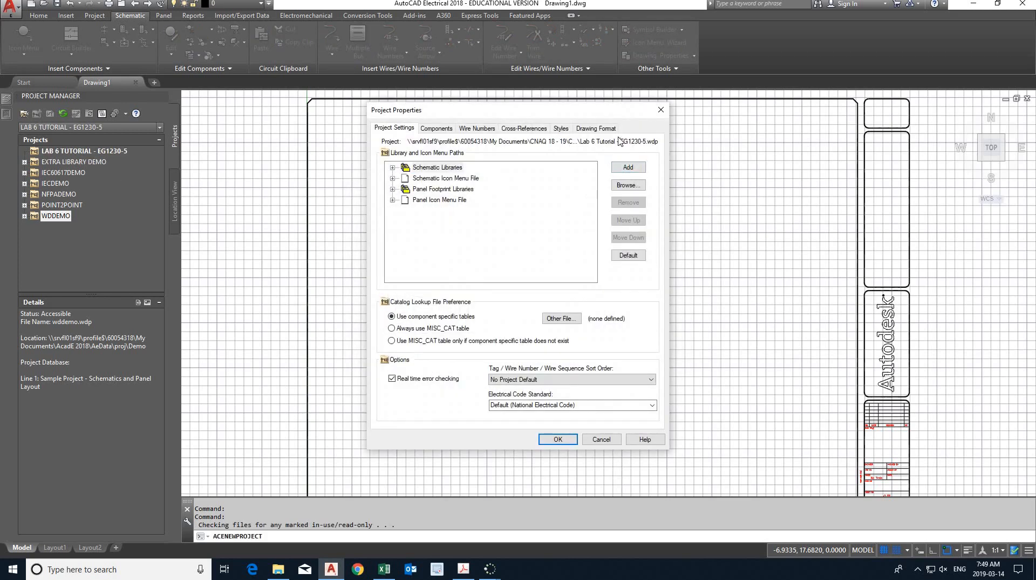
click(597, 129)
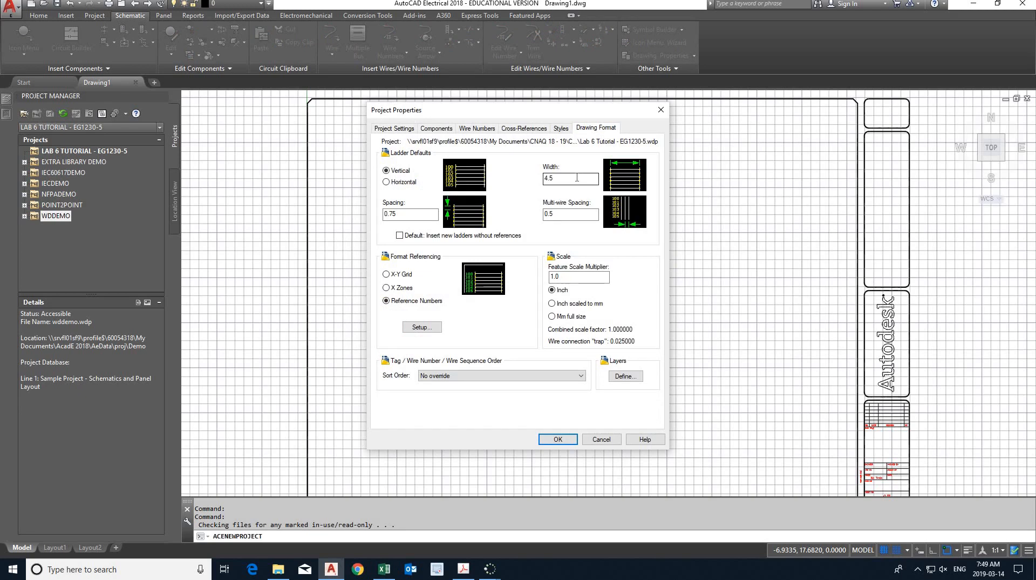
double_click(559, 176)
text(7)
double_click(393, 214)
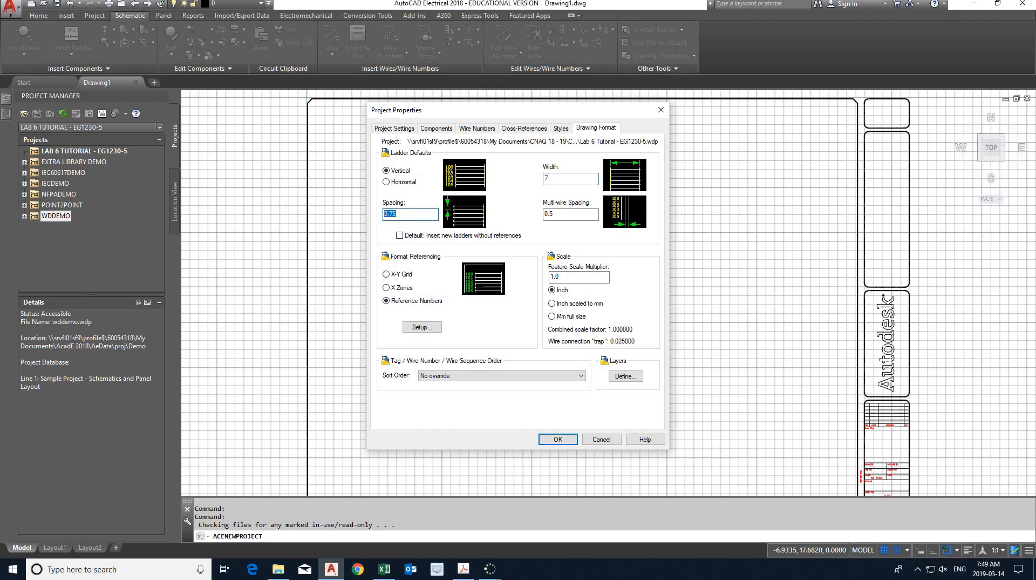
text(1.2)
double_click(574, 214)
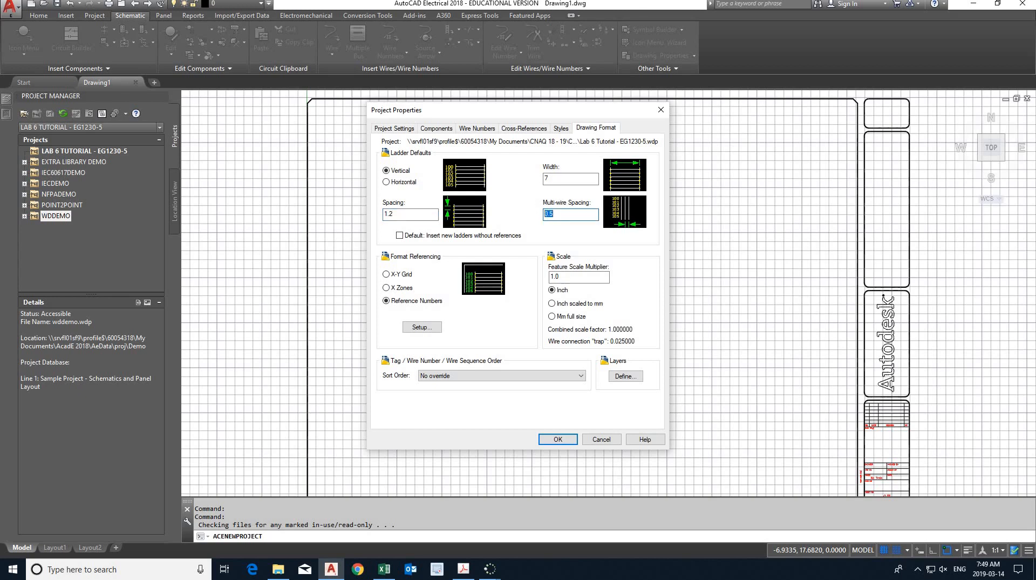
text(1.2)
- Switch to the lab handout PDF and examine the hexagon line references on the PLC input drawing up close
click(464, 569)
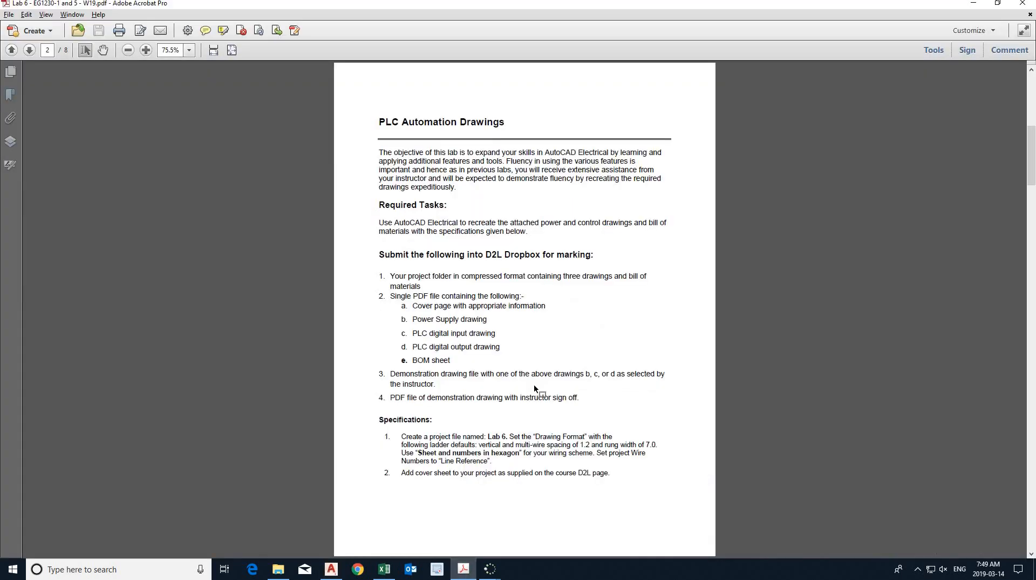
scroll(533, 384, down, 4)
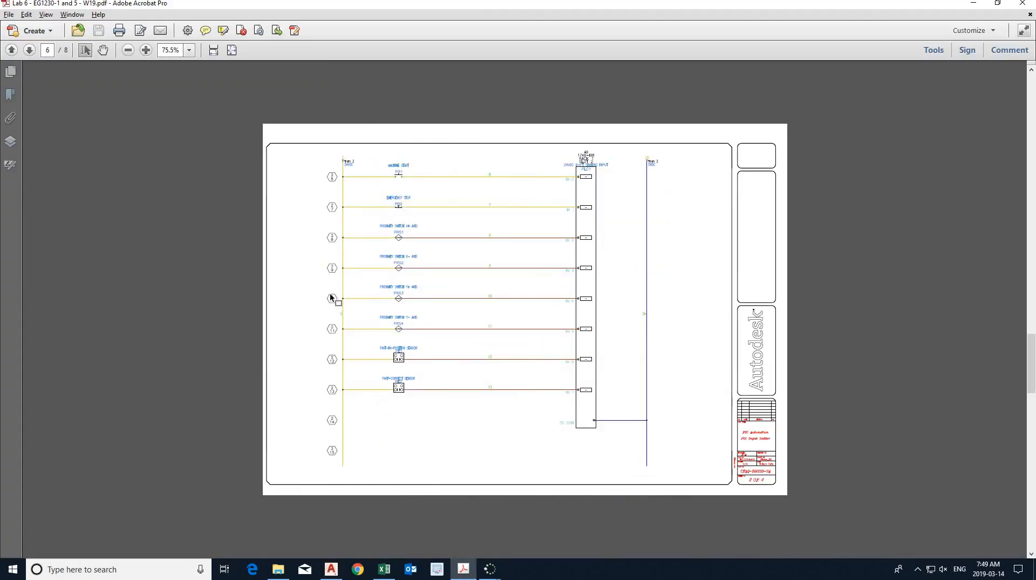
ctrl+scroll(333, 296, up, 3)
ctrl+scroll(177, 256, up, 1)
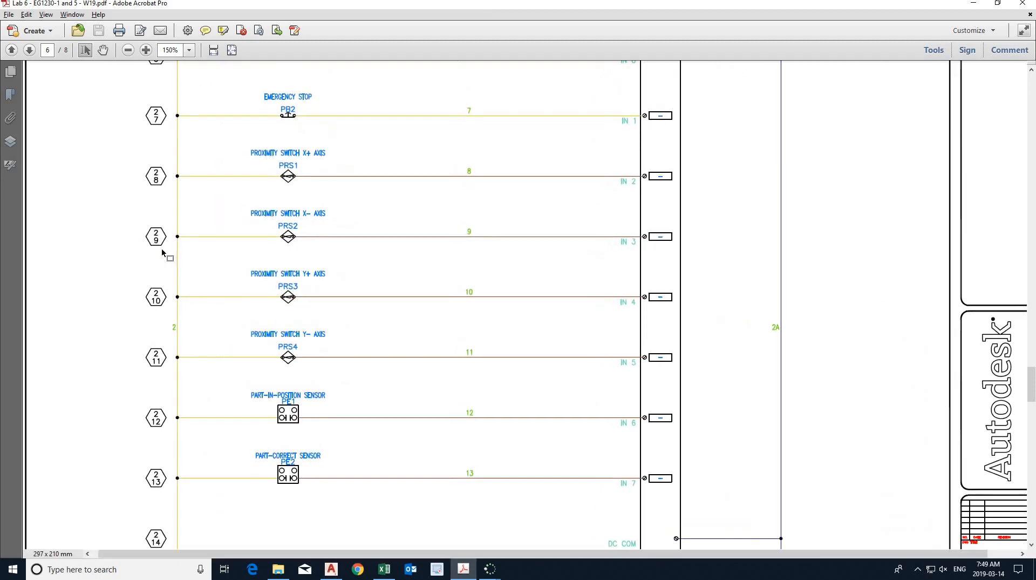
ctrl+scroll(163, 252, up, 1)
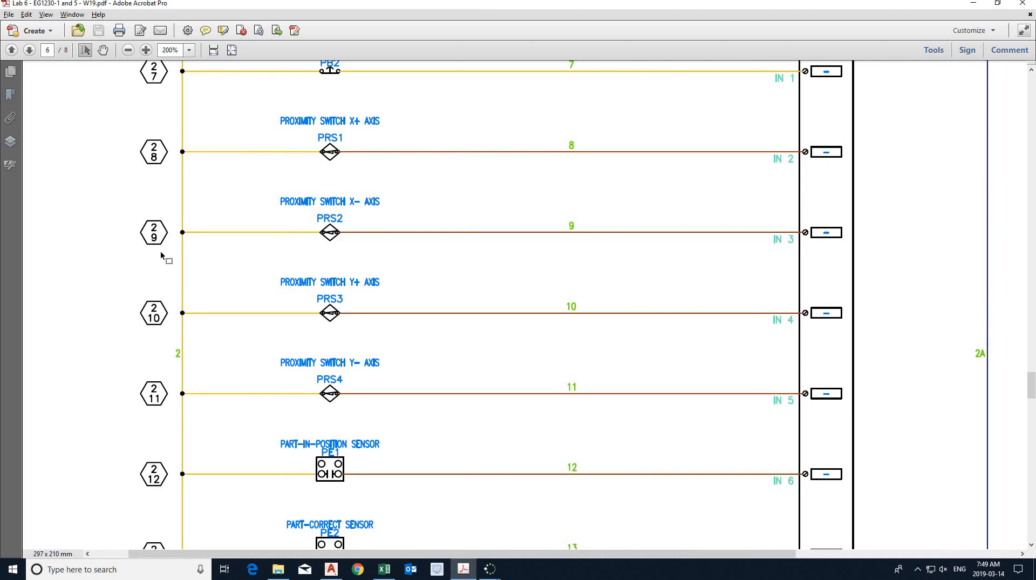
- Return to AutoCAD Electrical, set the line reference format to "Sheet and numbers in hexagon", and accept the project properties
click(331, 568)
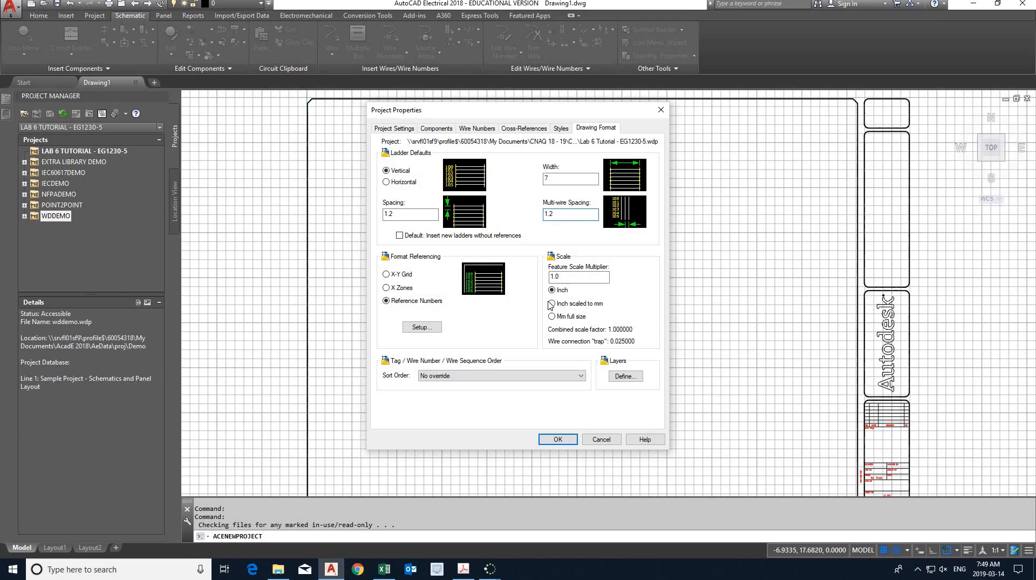
click(423, 328)
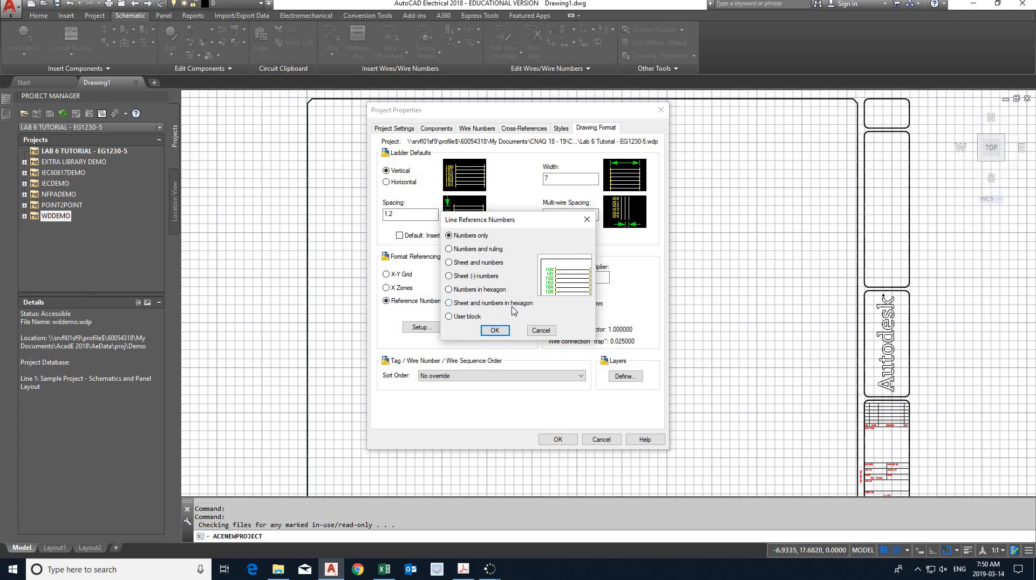
click(485, 305)
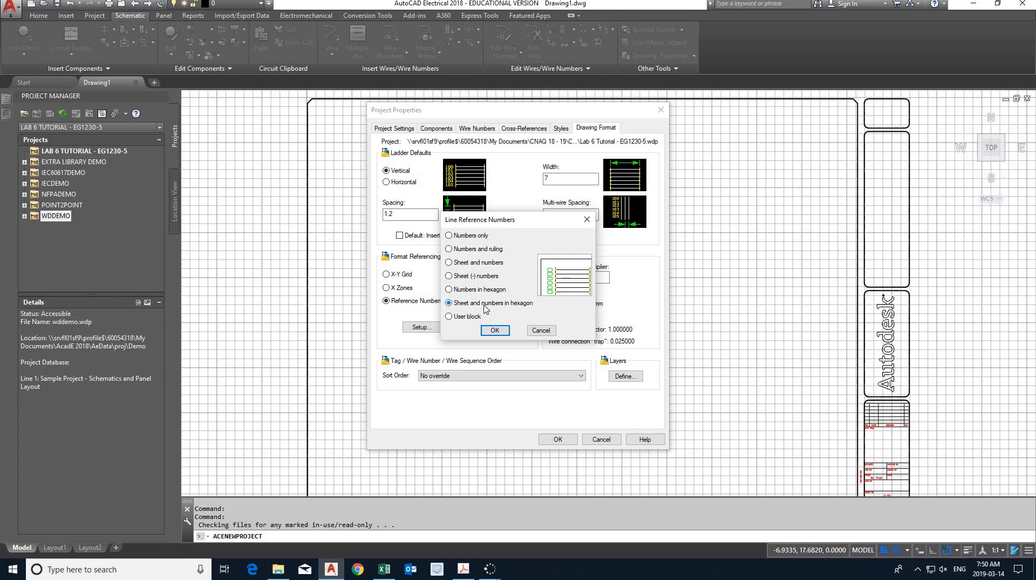
click(494, 331)
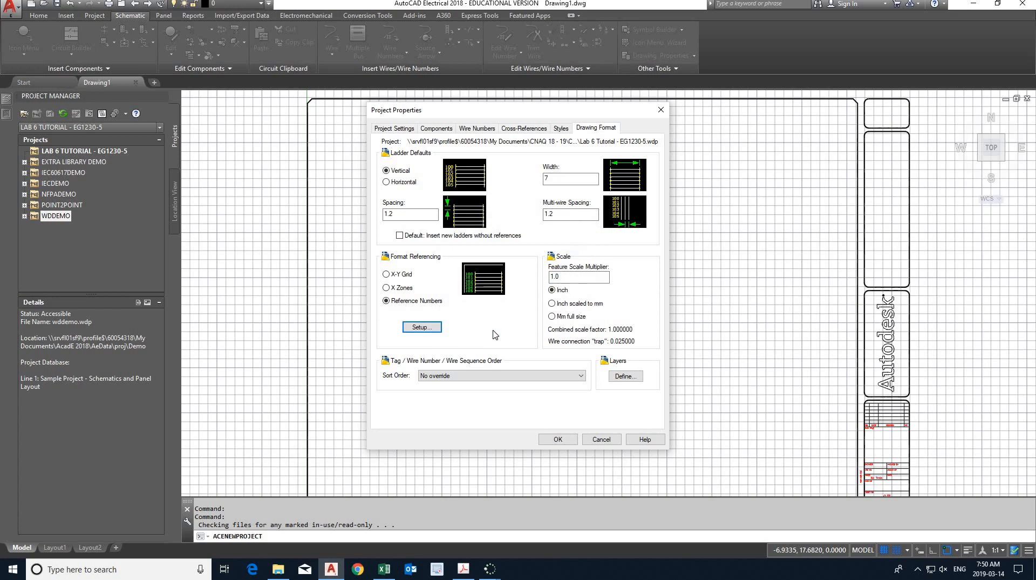
click(559, 439)
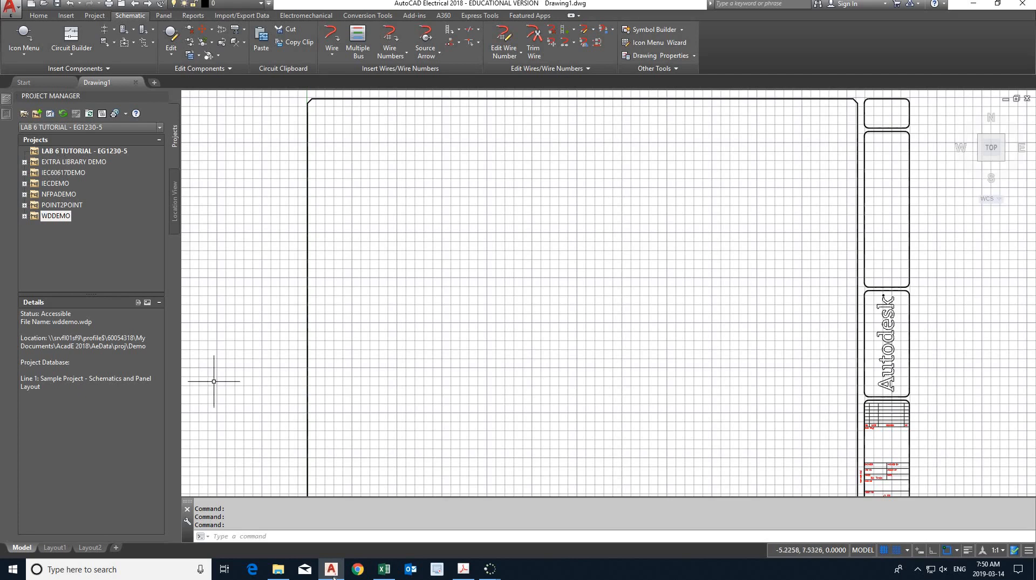
- In File Explorer, move the Cover Sheet drawing from the Lab 6 folder into the "Lab 6 Tutorial - EG1230-5" project folder
click(278, 570)
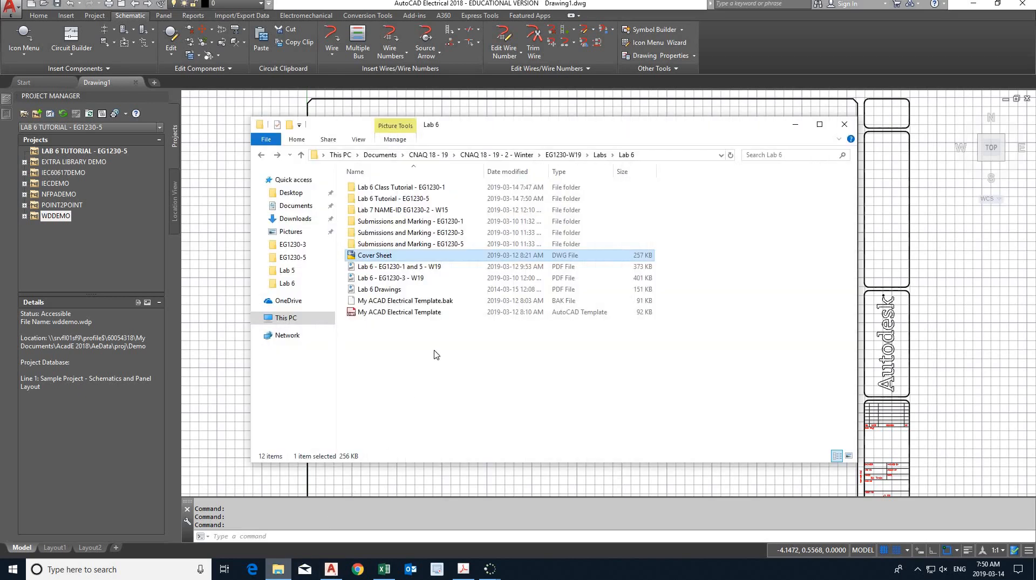
double_click(415, 198)
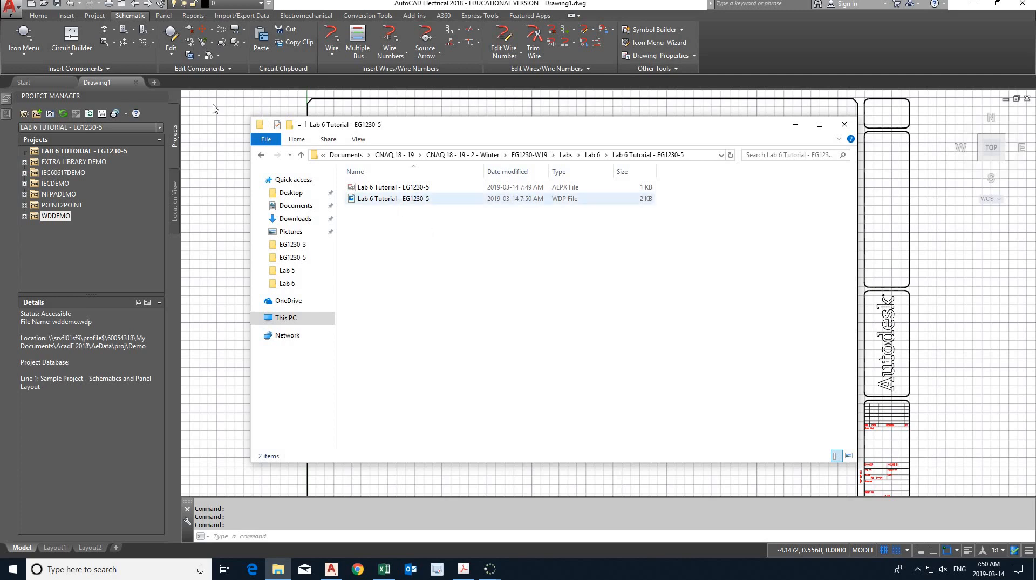
click(261, 156)
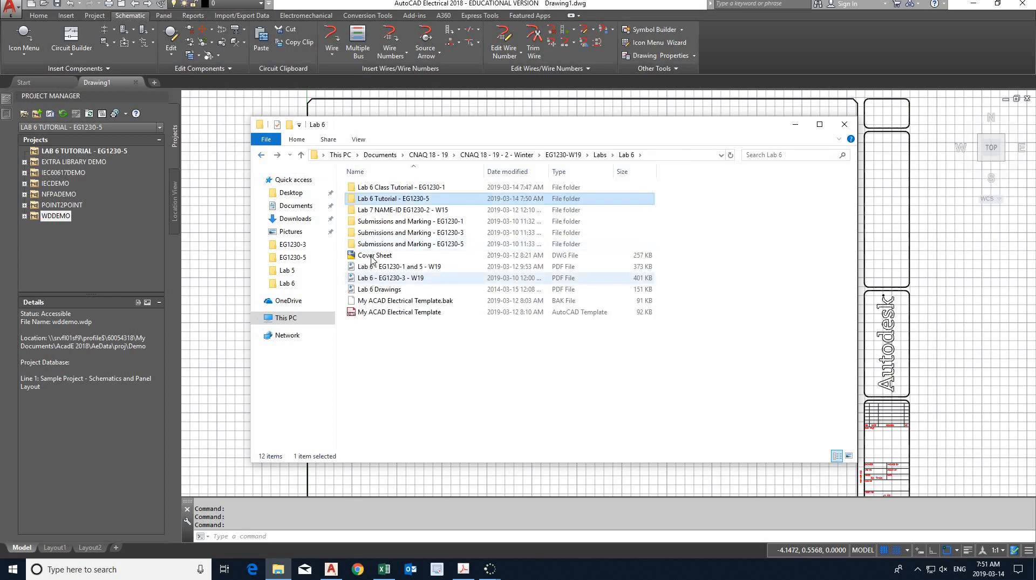
drag(375, 255, 386, 199)
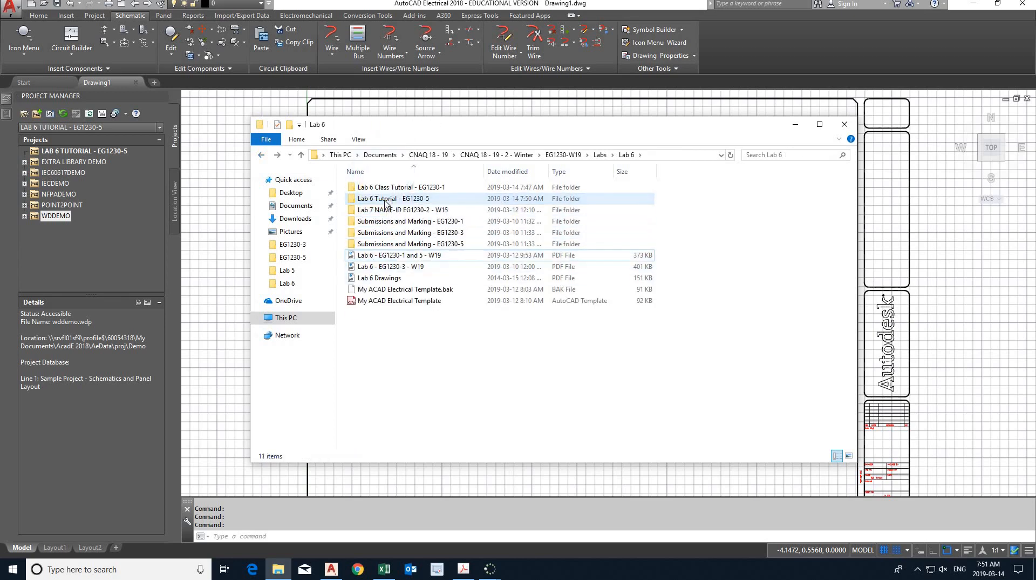
double_click(389, 198)
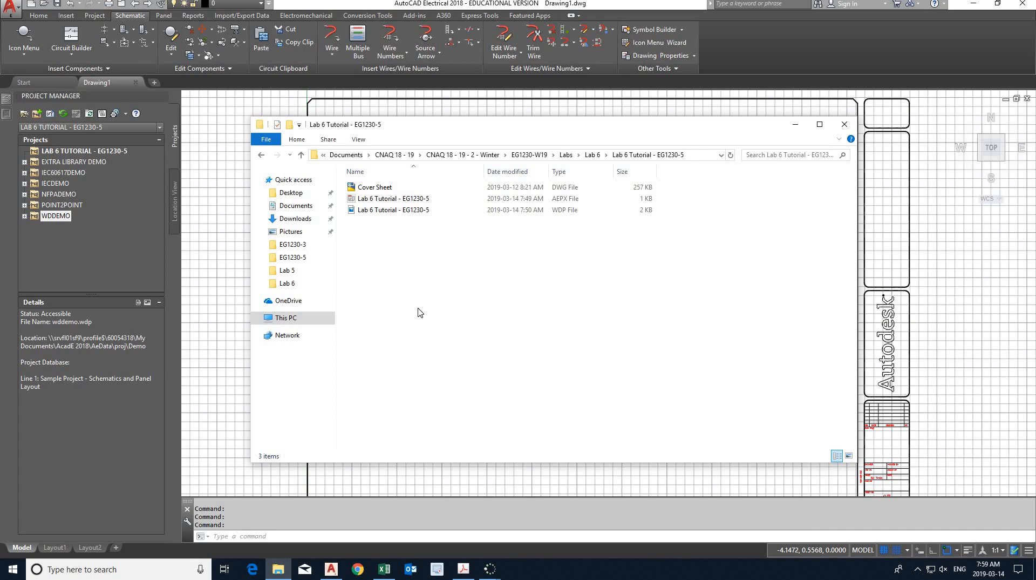
- Back in AutoCAD Electrical, add the Cover Sheet drawing to the Lab 6 Tutorial project with project defaults applied, and refresh the drawing list
click(95, 155)
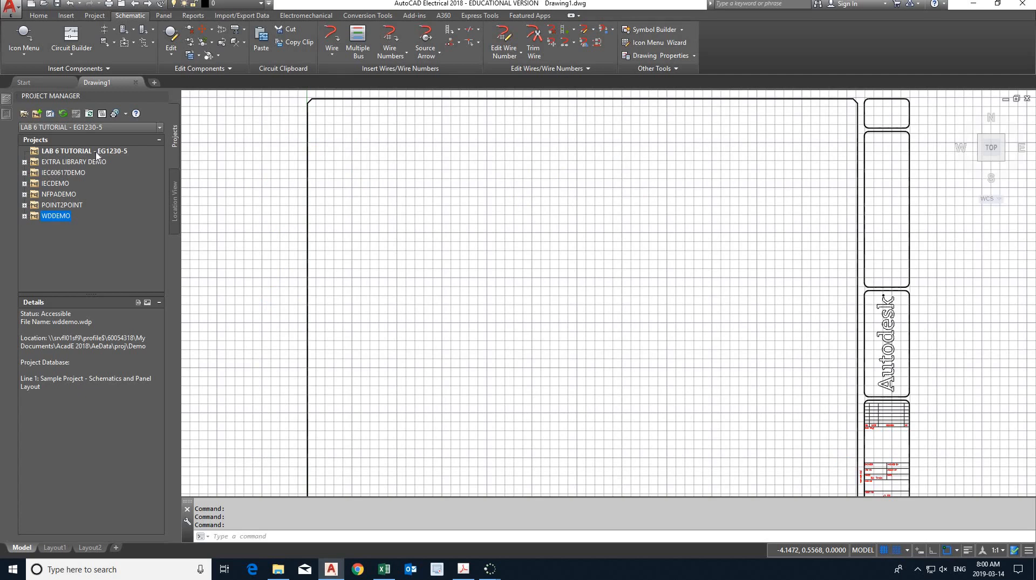
right_click(97, 154)
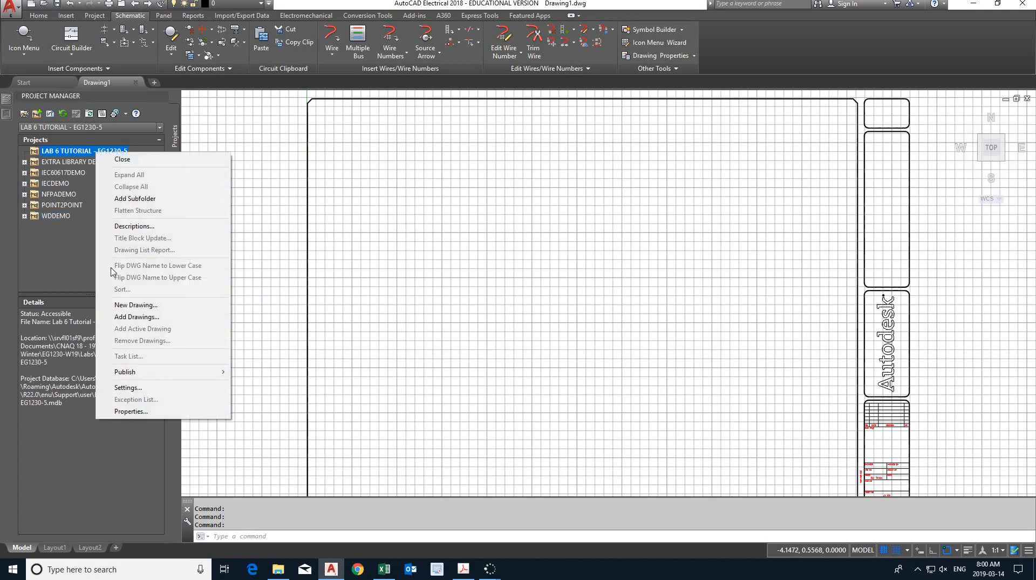
click(138, 317)
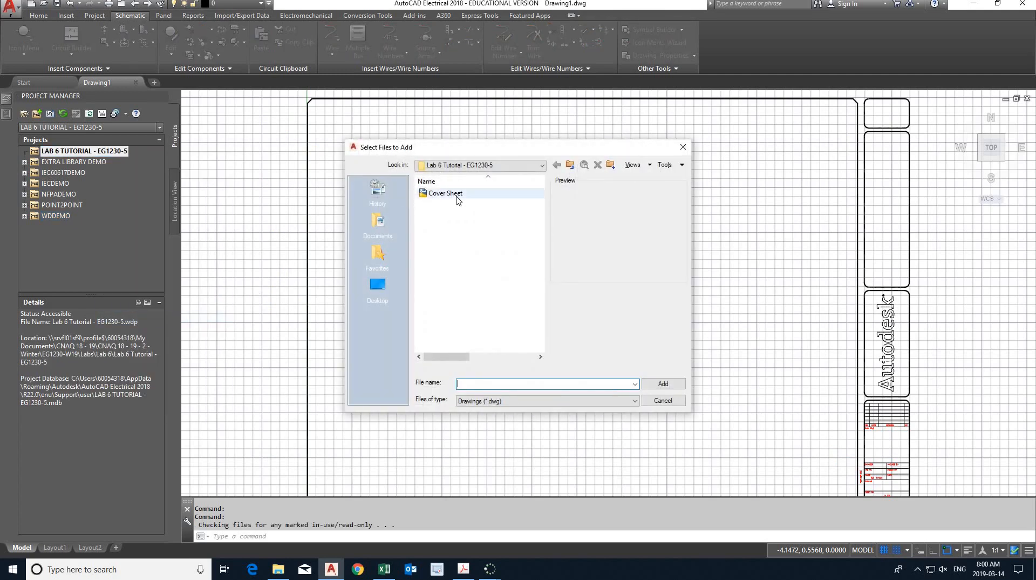
double_click(446, 193)
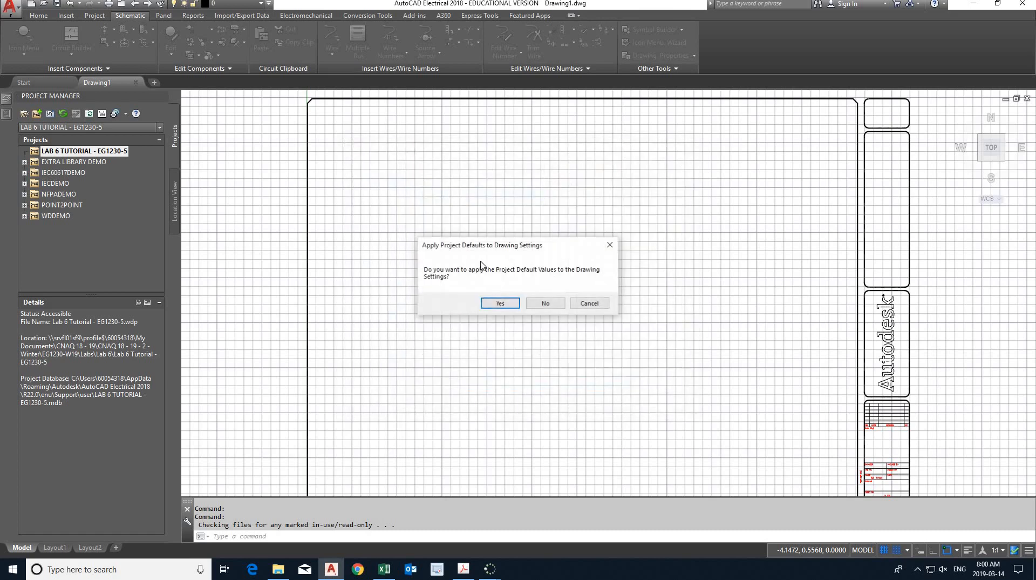
click(500, 304)
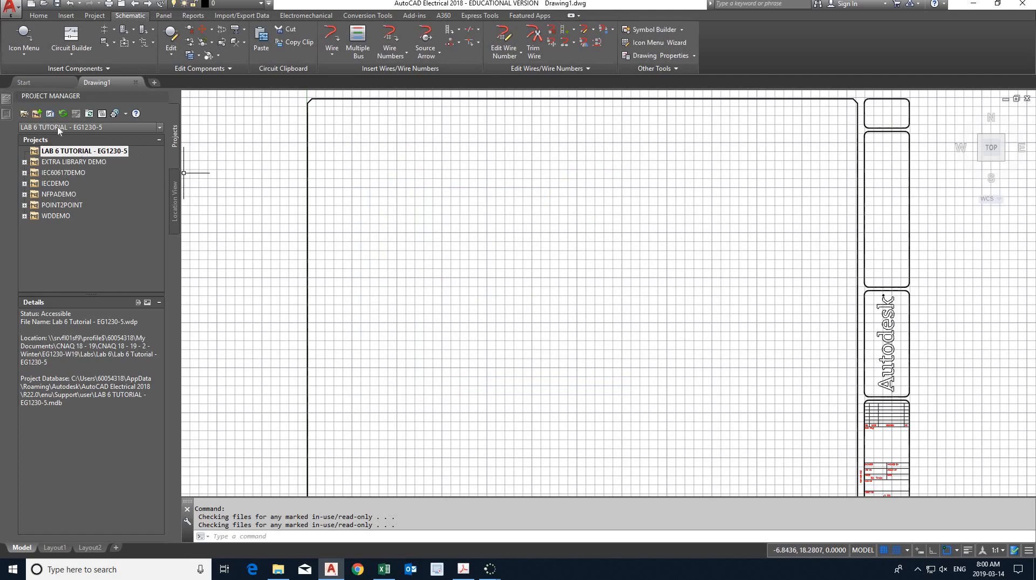
click(63, 114)
click(24, 151)
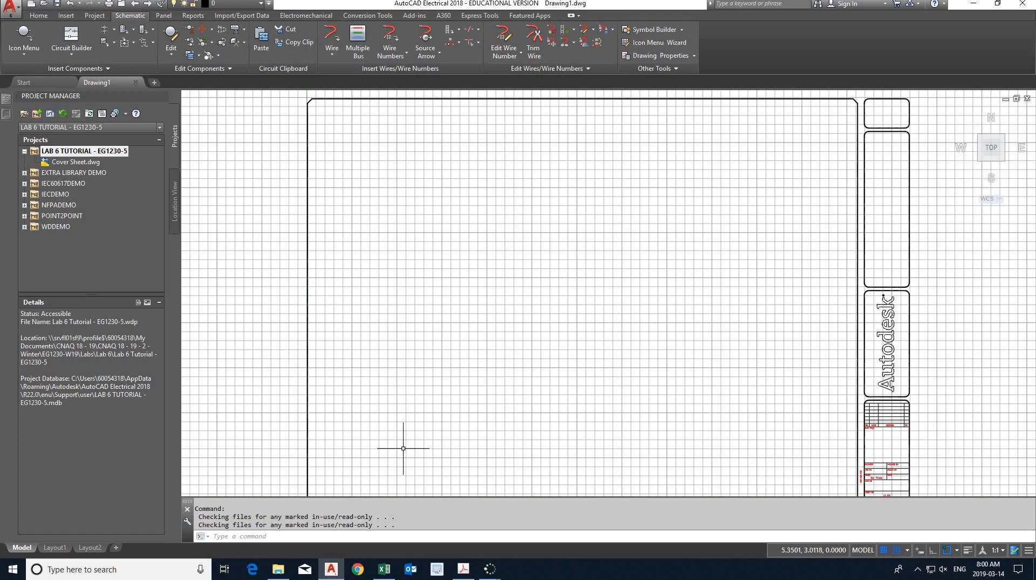
- Switch to the lab handout PDF and read the instructions on required drawings, sheet numbers, and template
click(467, 571)
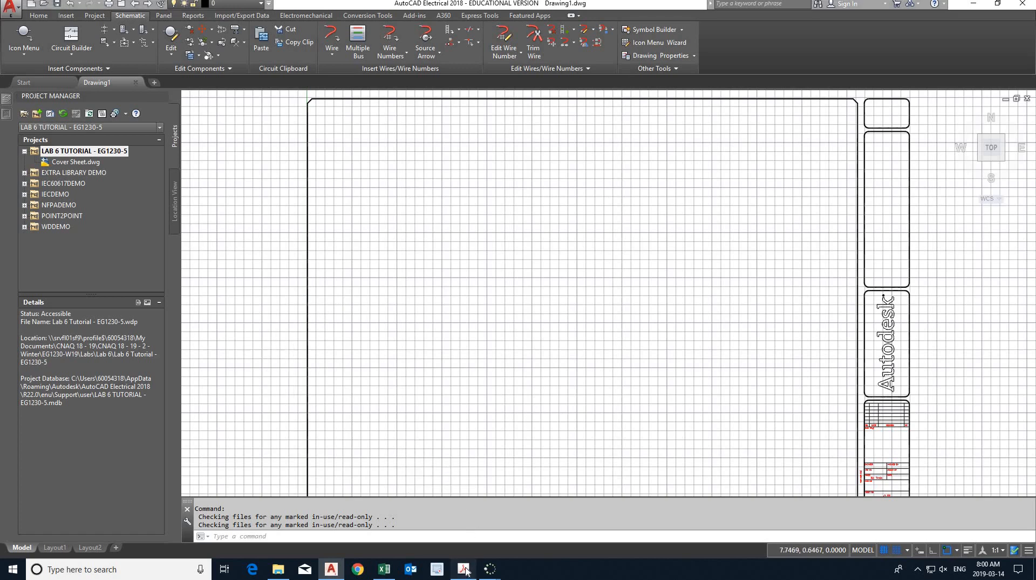
ctrl+scroll(471, 484, down, 2)
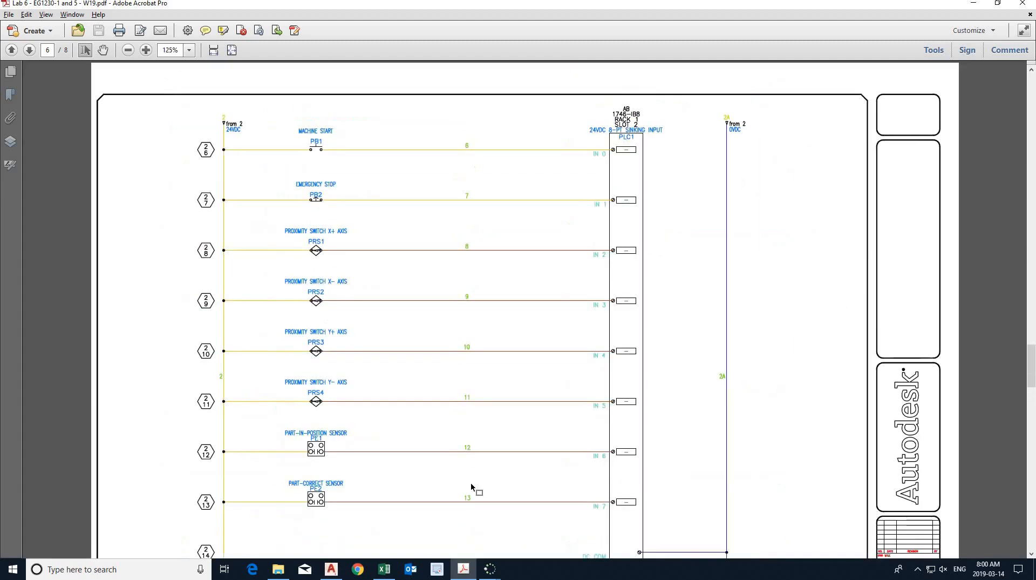
ctrl+scroll(472, 484, down, 2)
scroll(473, 483, up, 10)
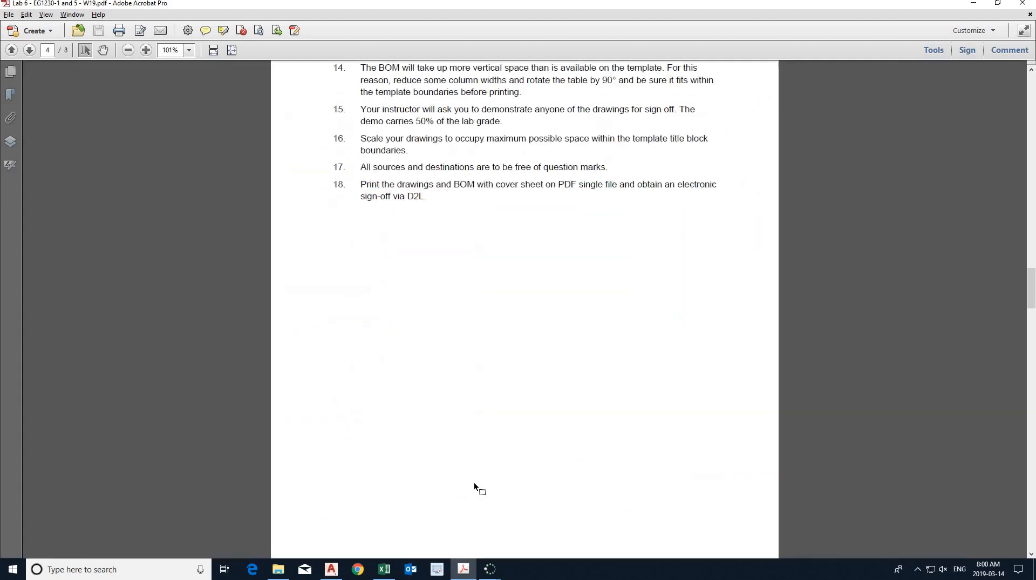
scroll(474, 484, up, 10)
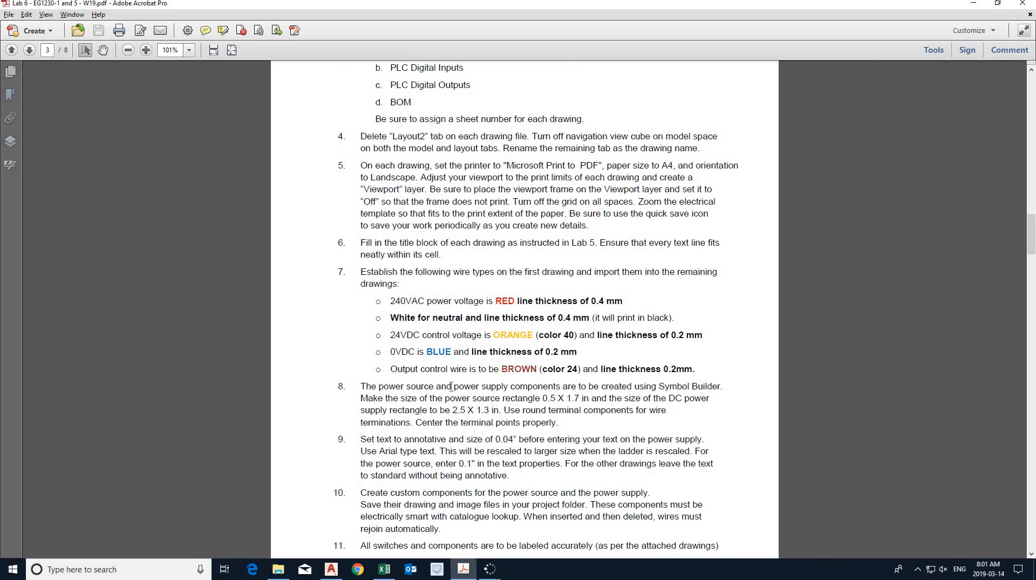
scroll(434, 367, up, 2)
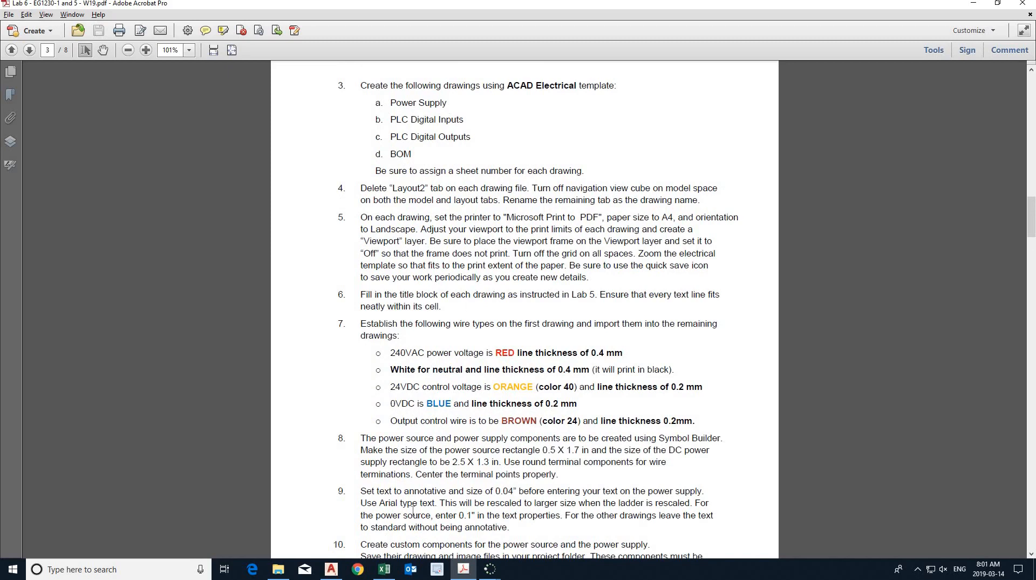
- Return to AutoCAD Electrical, open the project's Cover Sheet drawing, and close Drawing1
click(331, 568)
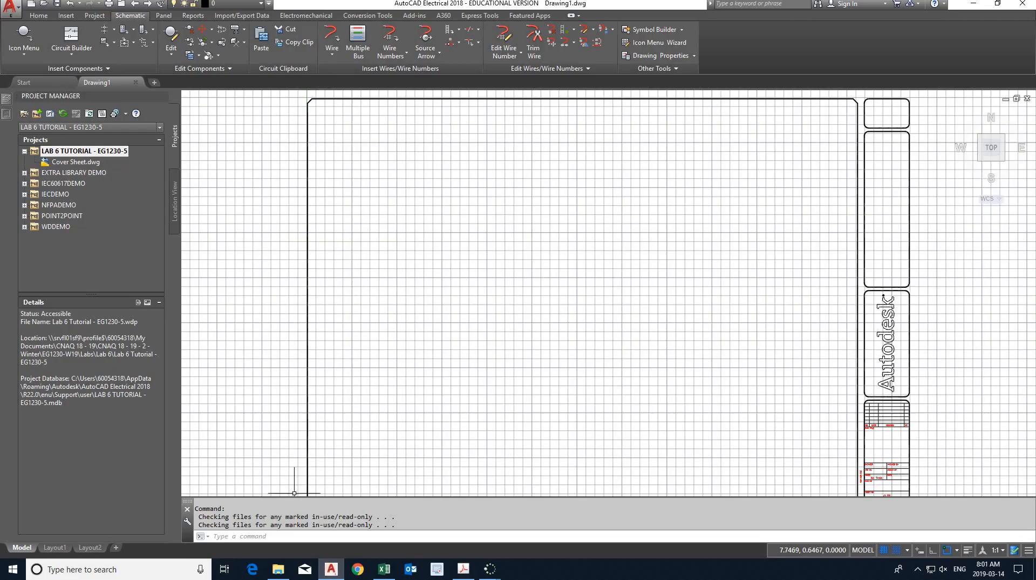
double_click(90, 163)
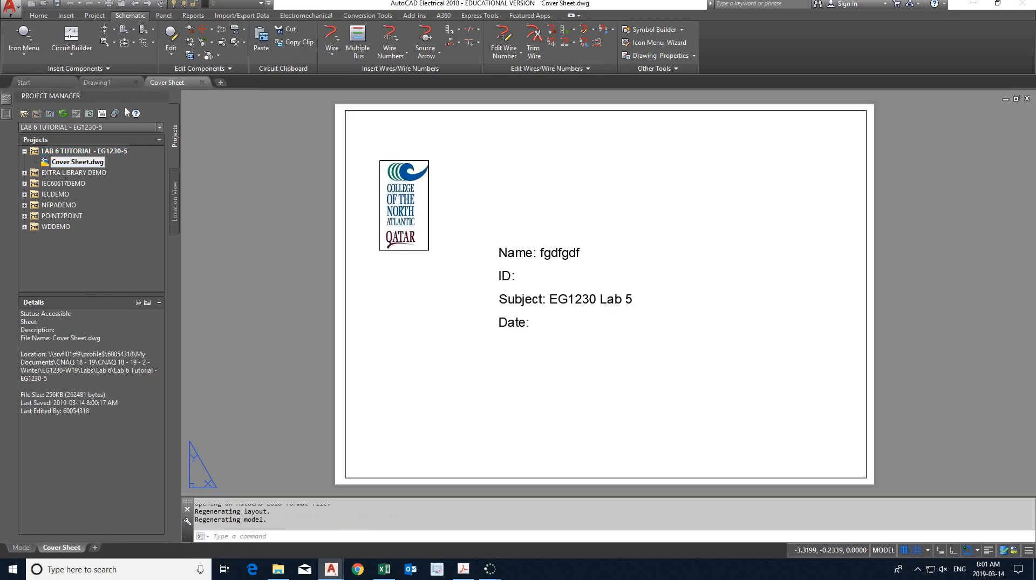
click(118, 83)
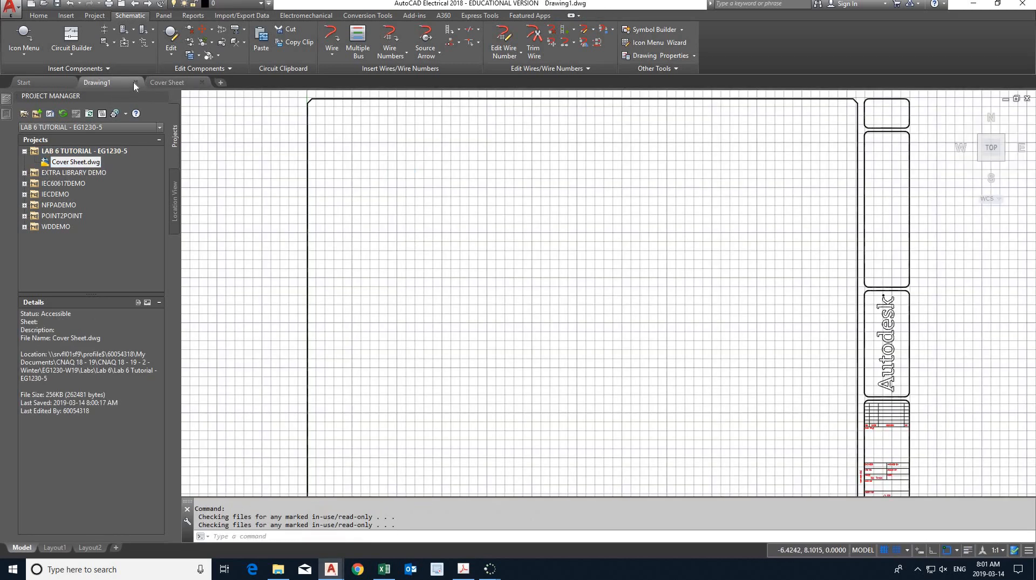
click(135, 82)
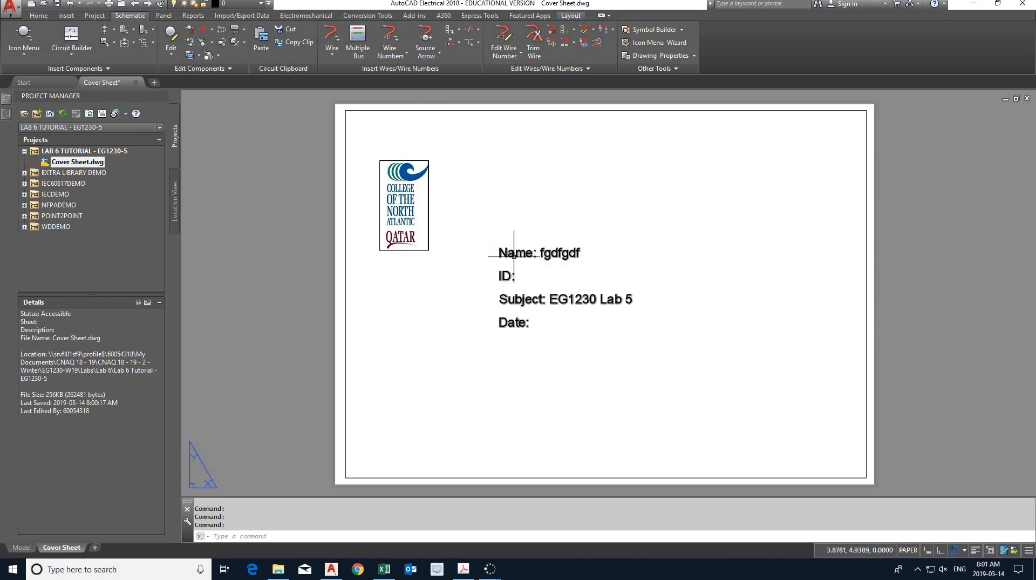
- Change the cover sheet's subject line to "EG1230 Lab 6" and save the drawing
click(39, 15)
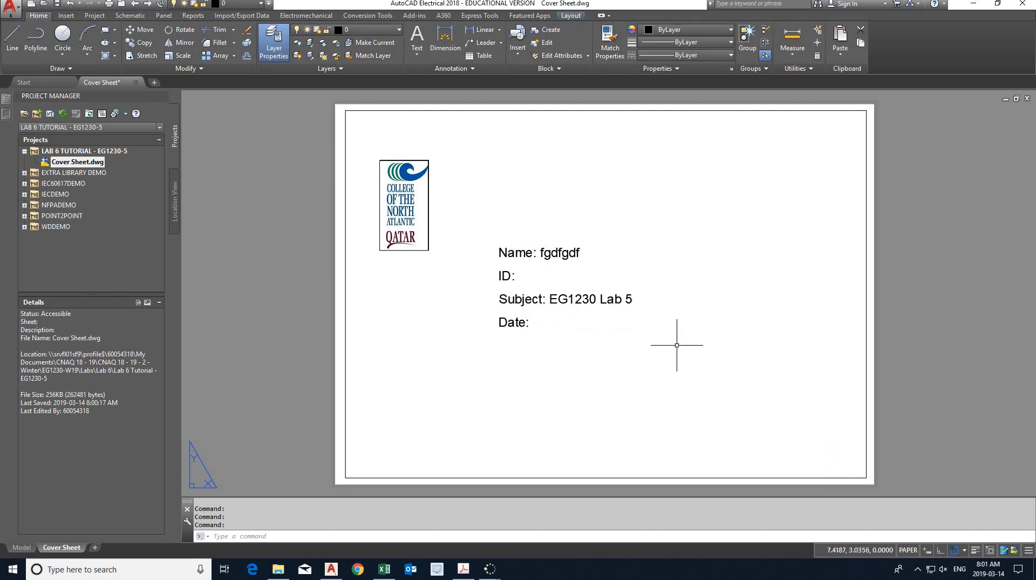
click(507, 252)
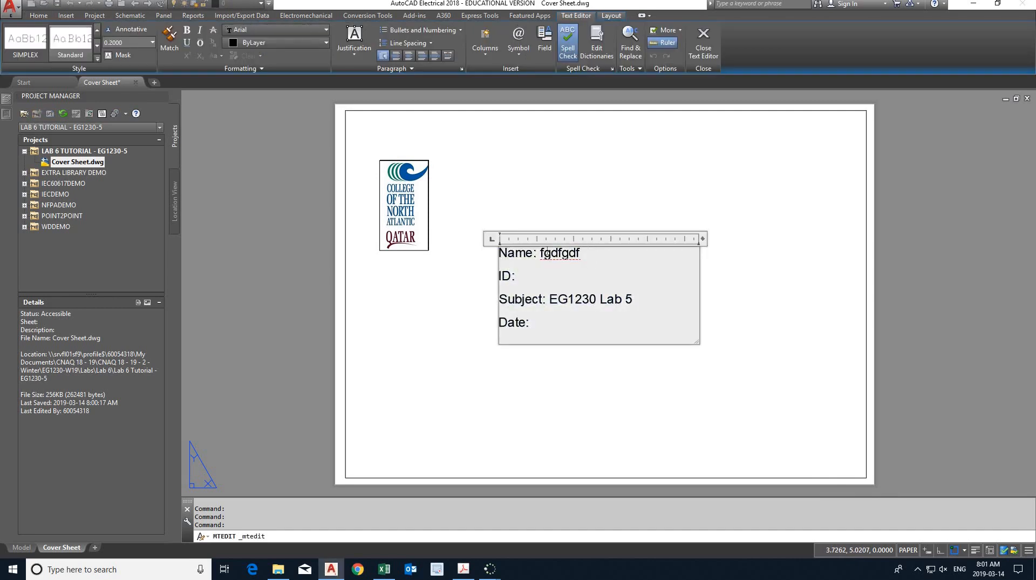
drag(584, 253, 545, 253)
drag(634, 299, 628, 298)
text(6)
click(451, 296)
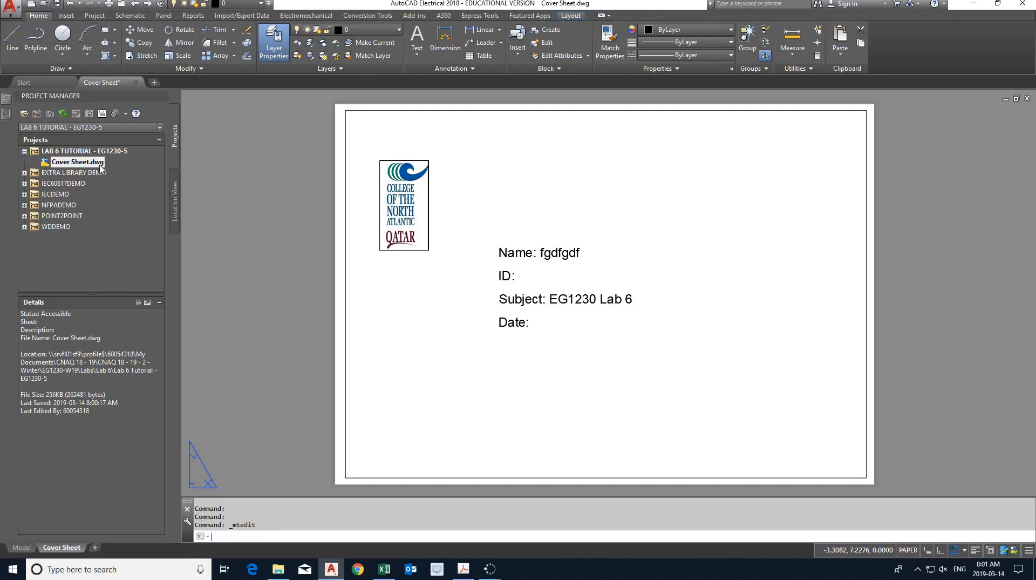
key(ctrl+s)
- Start a new drawing named "Power Supply" in the Lab 6 Tutorial project
right_click(85, 154)
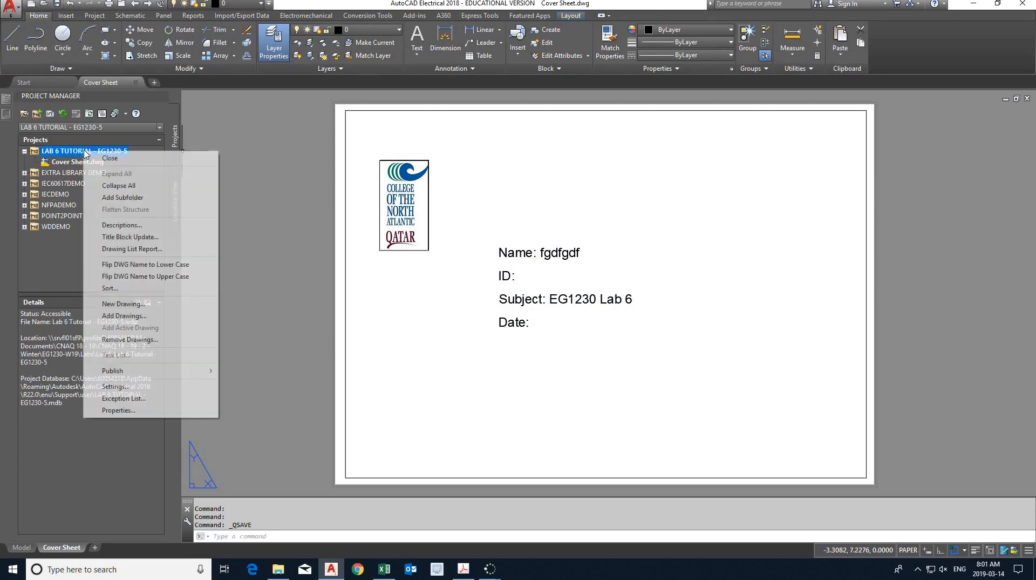
click(123, 304)
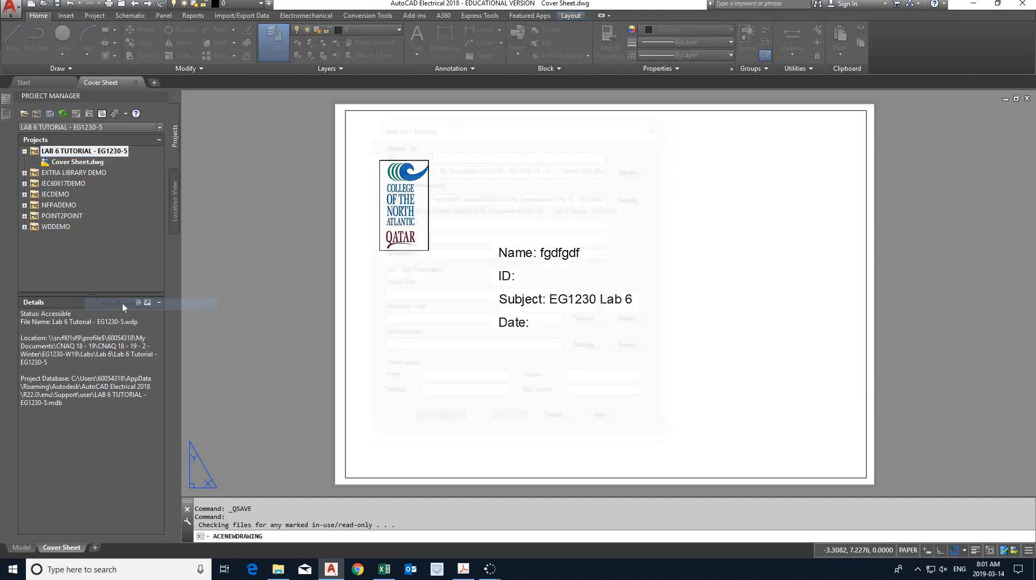
text(P)
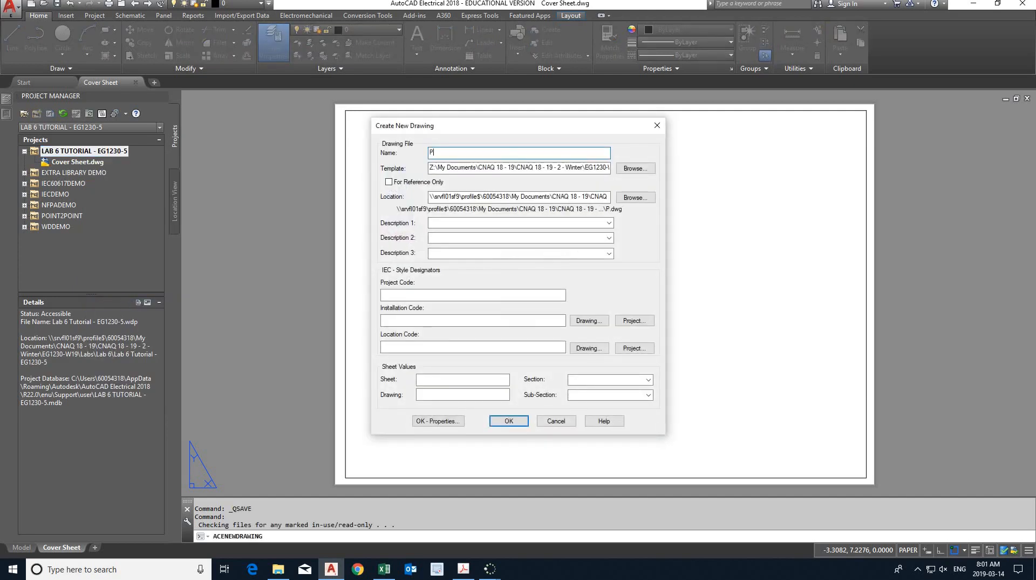
text(ower Supply)
- Set the new drawing's template to ACAD_ELECTRICAL and its sheet value to 1
click(466, 168)
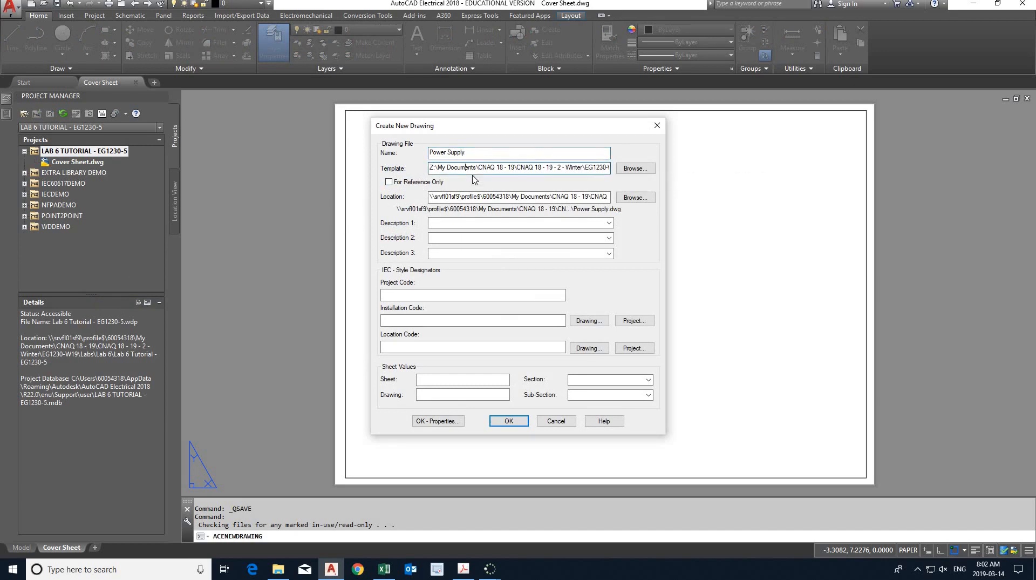
key(End)
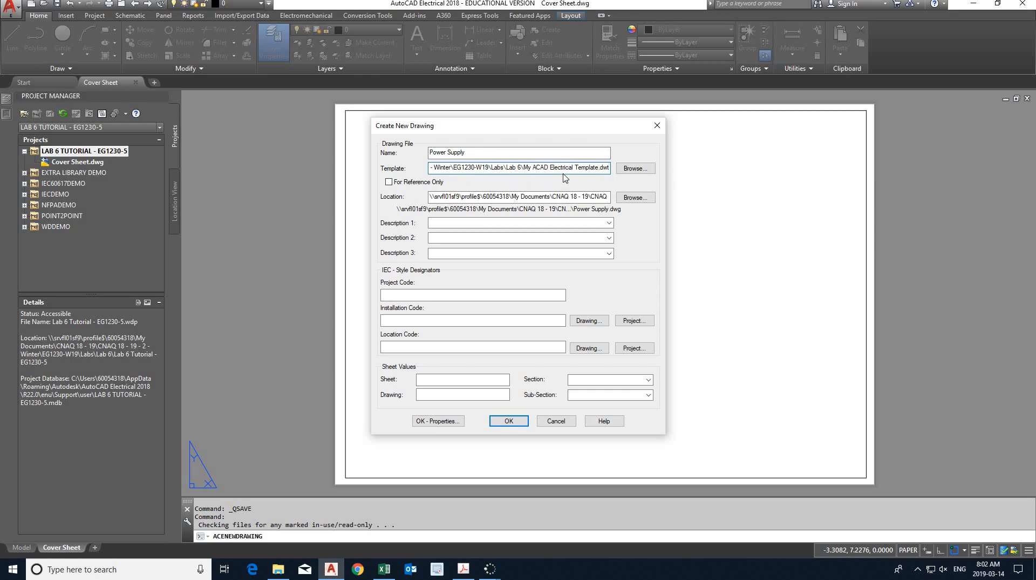
click(634, 168)
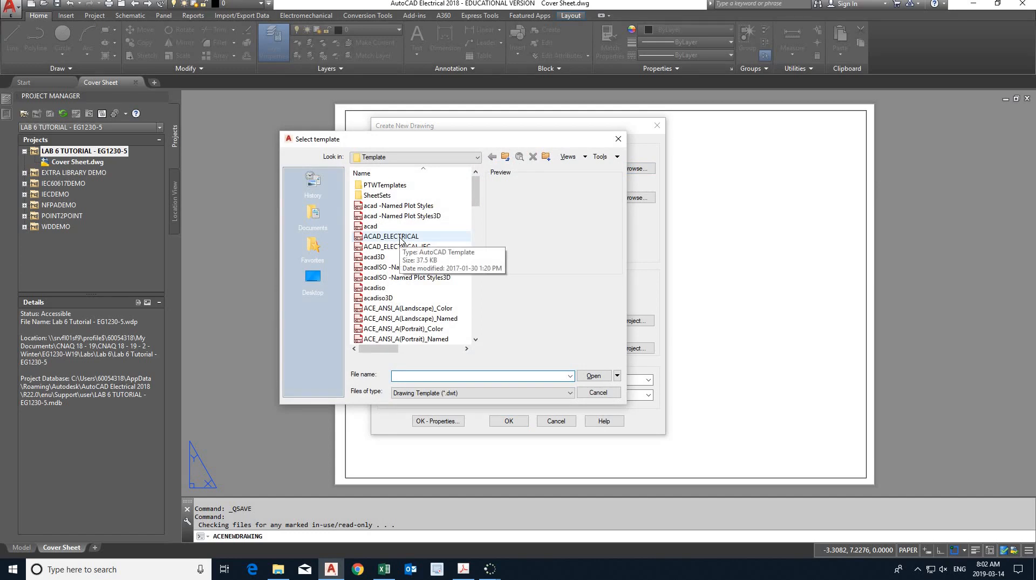
double_click(401, 237)
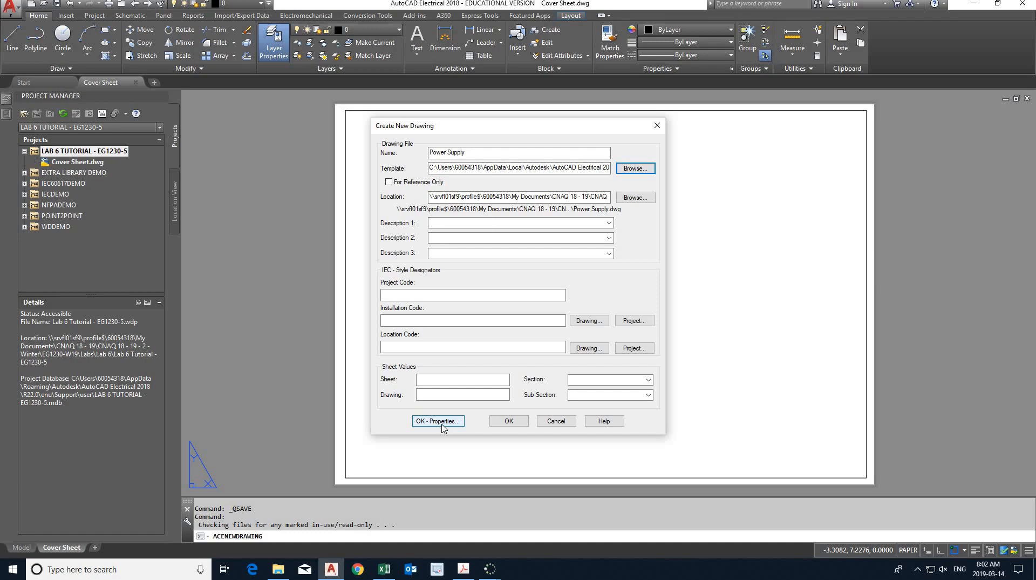
click(435, 380)
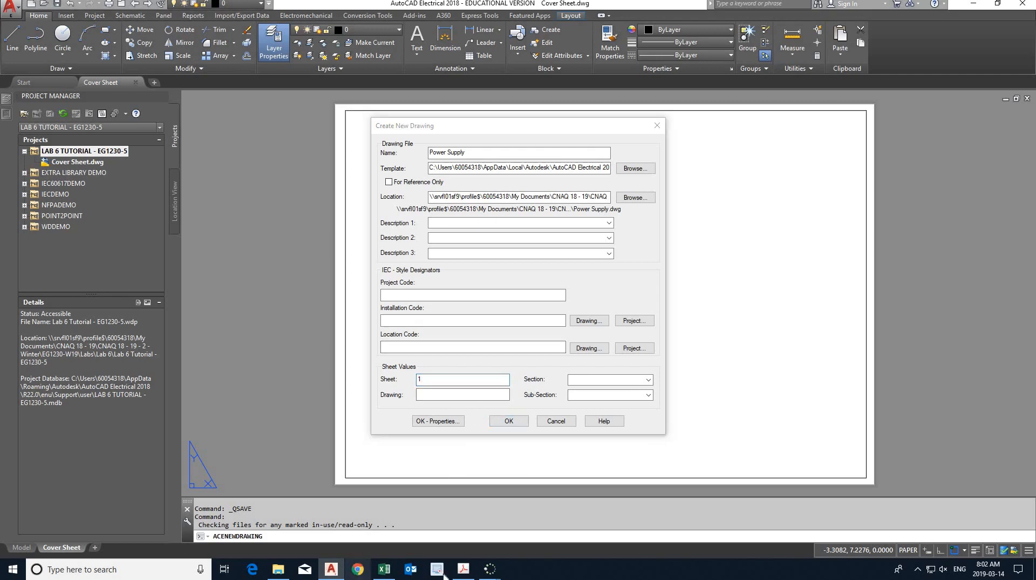
- Check the required drawings in the handout PDF, close the Chrome window, and return to the new drawing's settings in AutoCAD Electrical
click(463, 569)
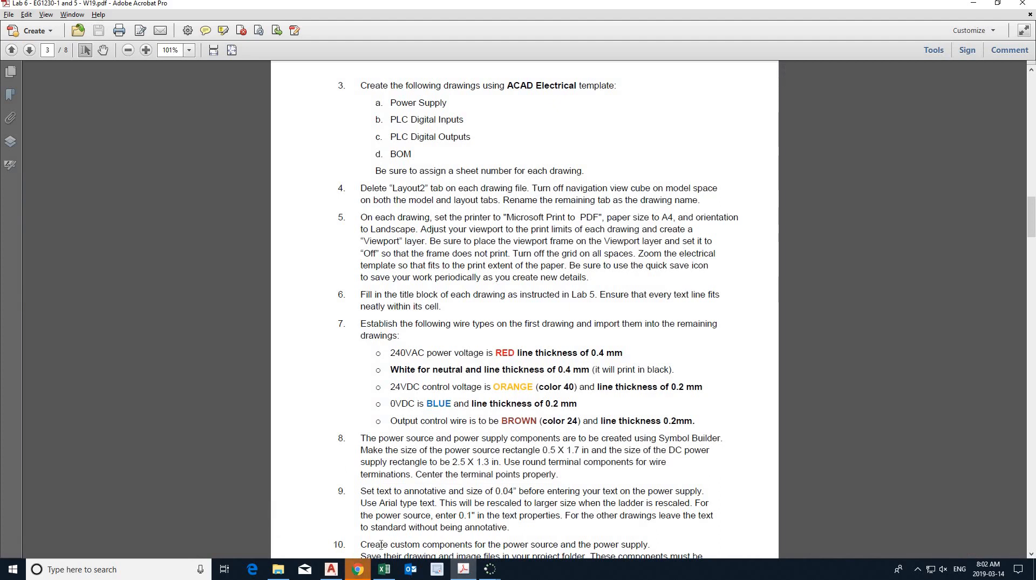
click(360, 571)
right_click(360, 571)
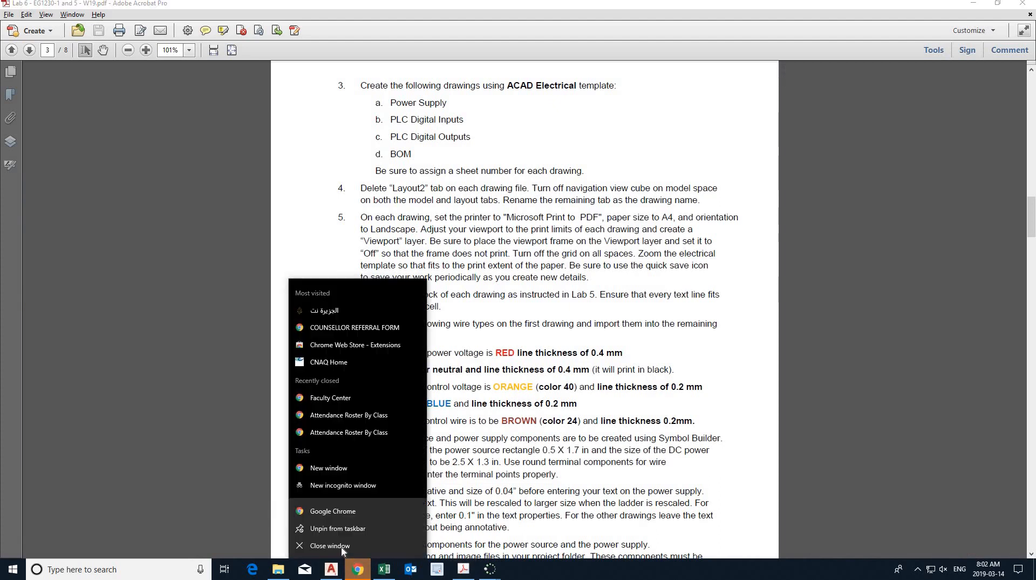
click(341, 547)
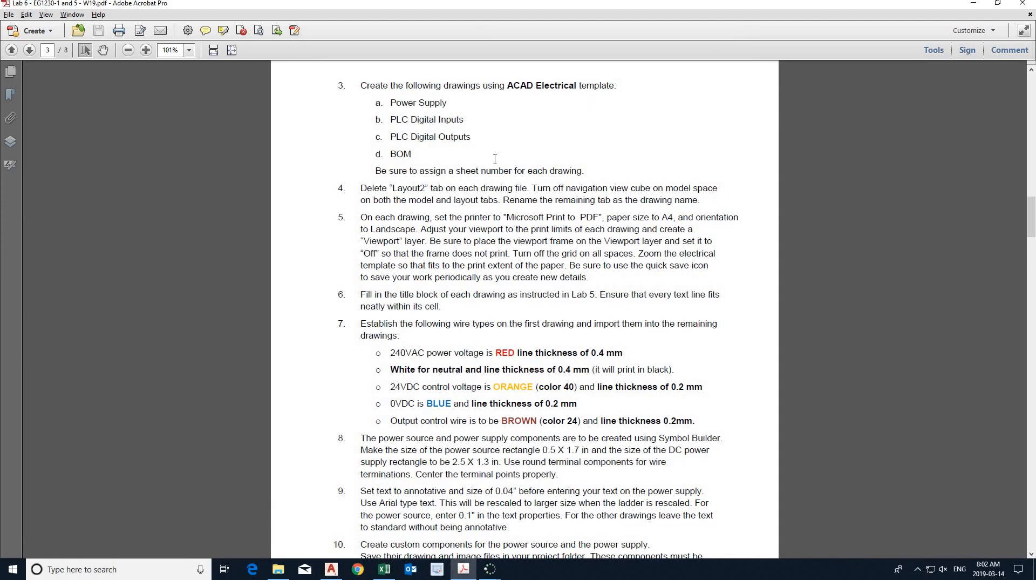
key(alt+Tab)
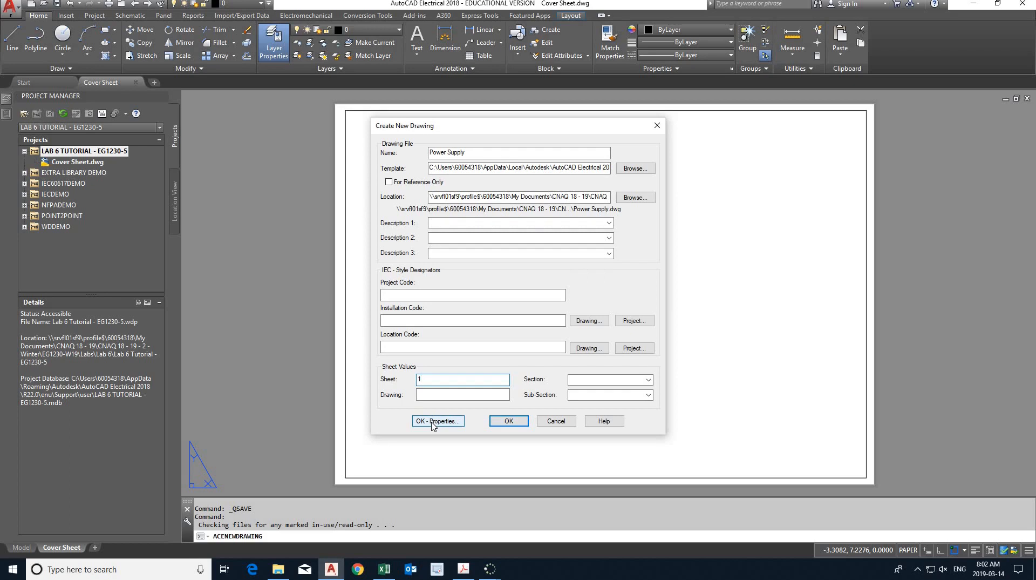
- Create the Power Supply drawing with the entered settings, and turn off the ViewCube and grid in its model space
click(513, 421)
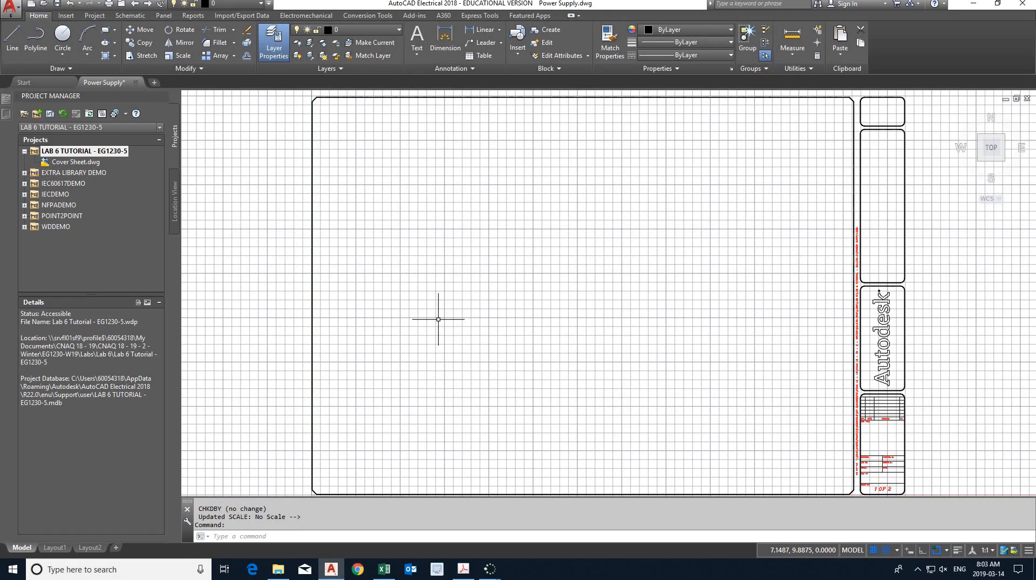
text(na)
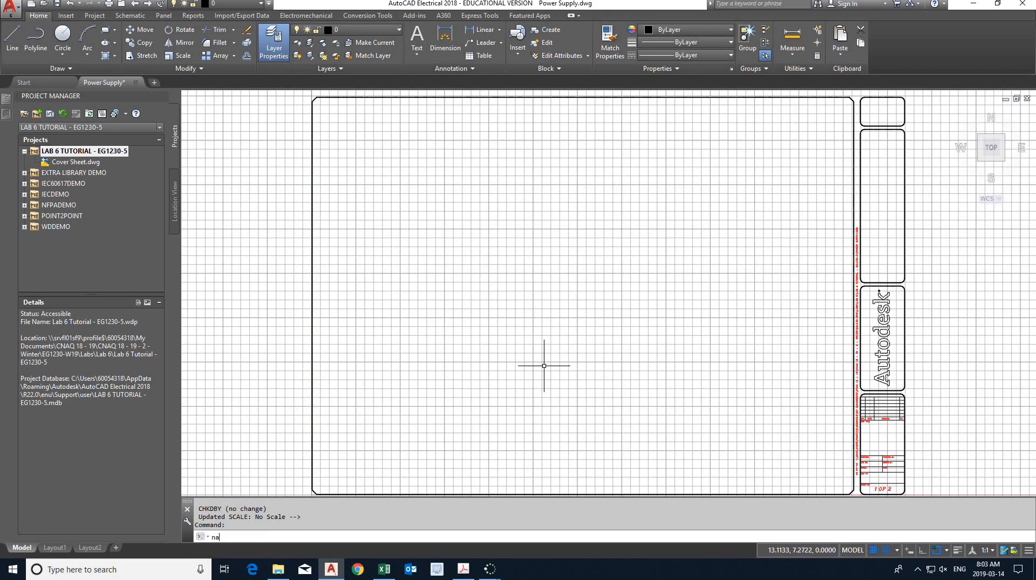
text(vv)
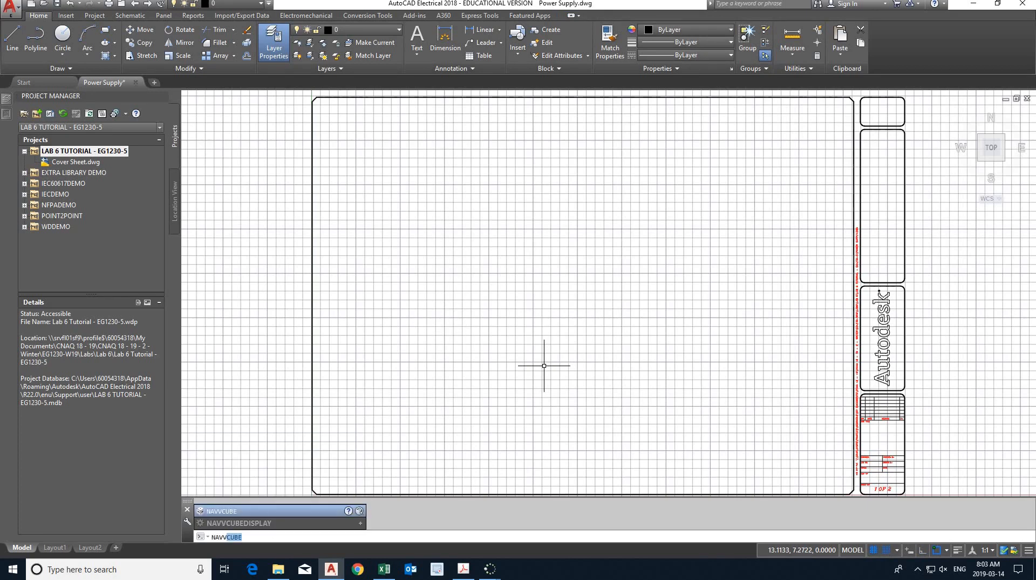
key(Return)
text(off)
key(Return)
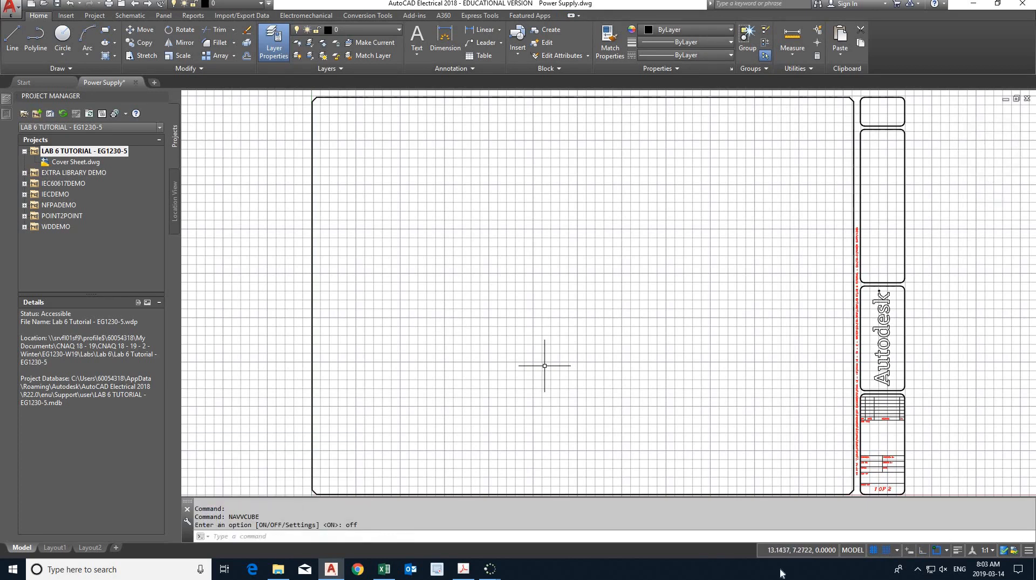
click(875, 550)
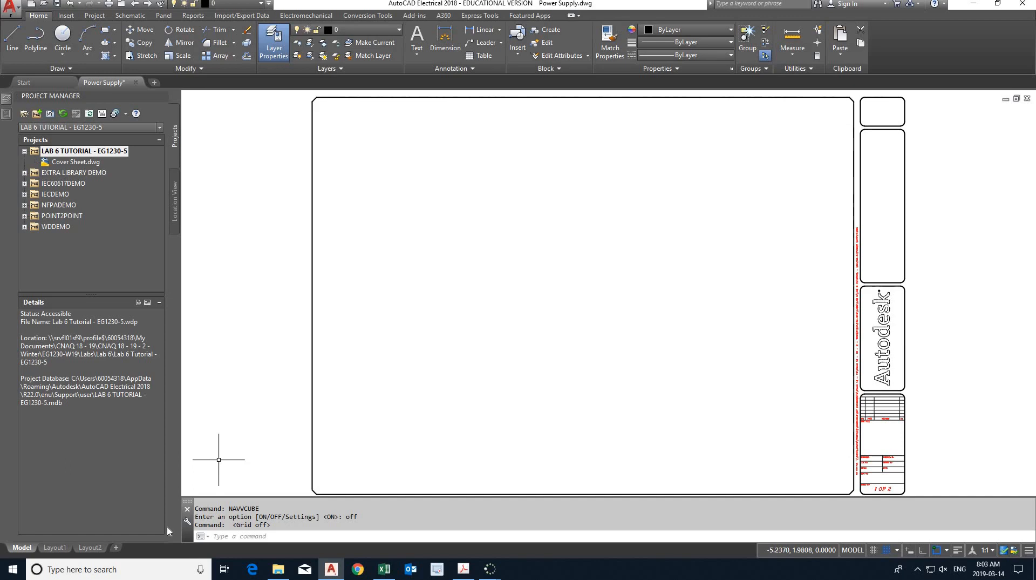
- Delete Layout2 from the Power Supply drawing
click(90, 547)
right_click(91, 547)
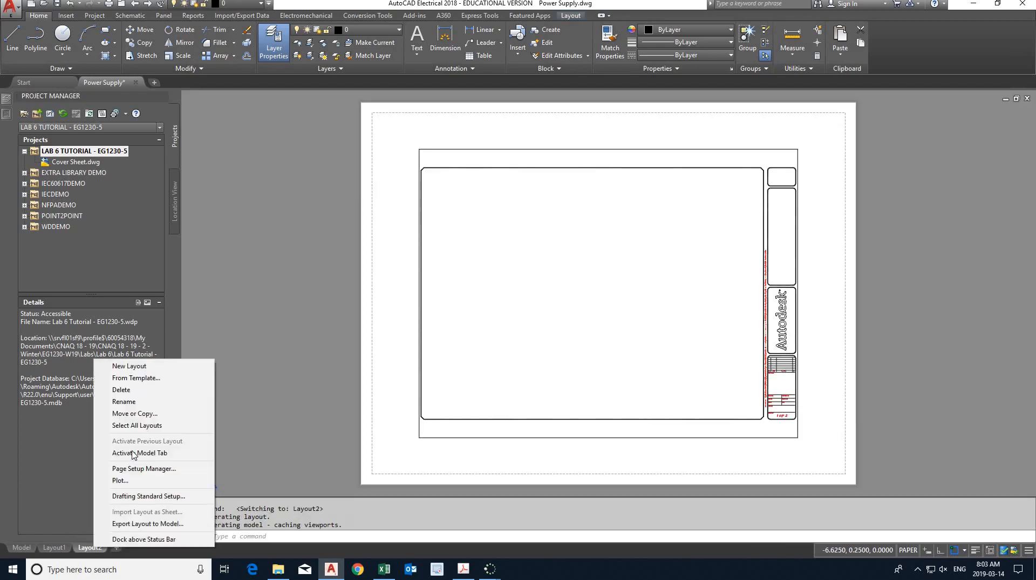
click(132, 391)
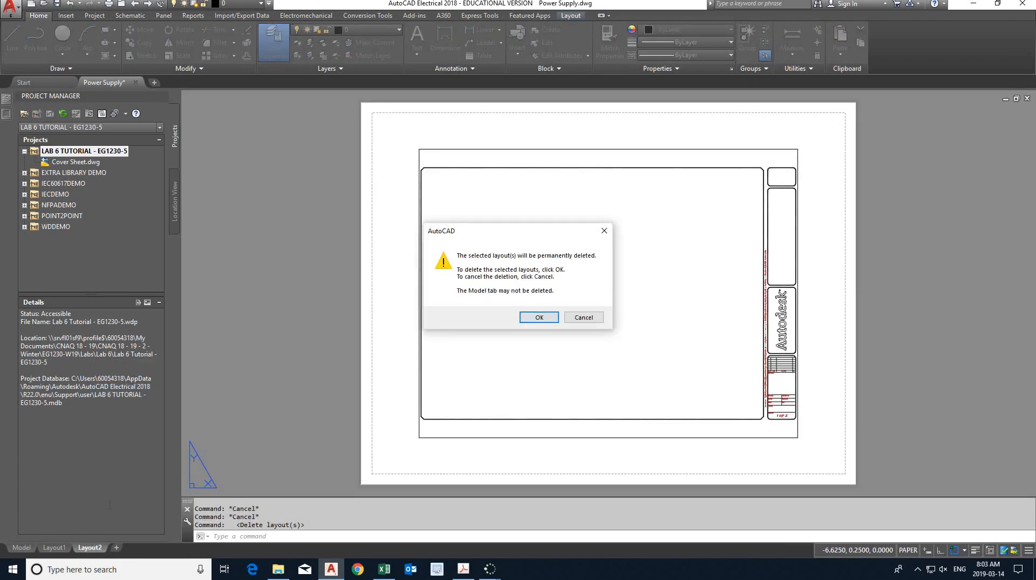
click(539, 317)
- Modify Layout1's page setup to use the Microsoft Print to PDF plotter and A4 paper
right_click(60, 549)
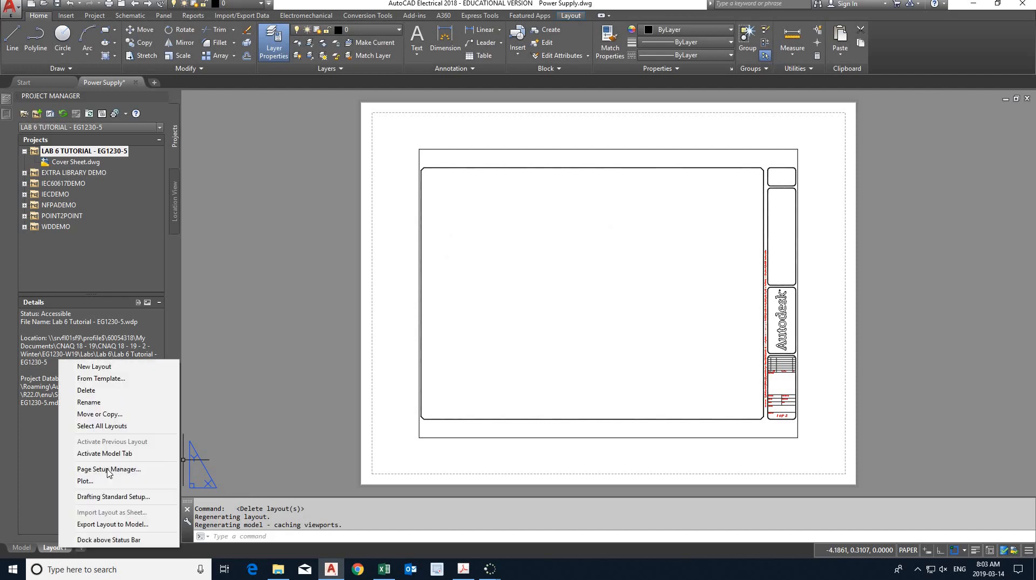
click(110, 470)
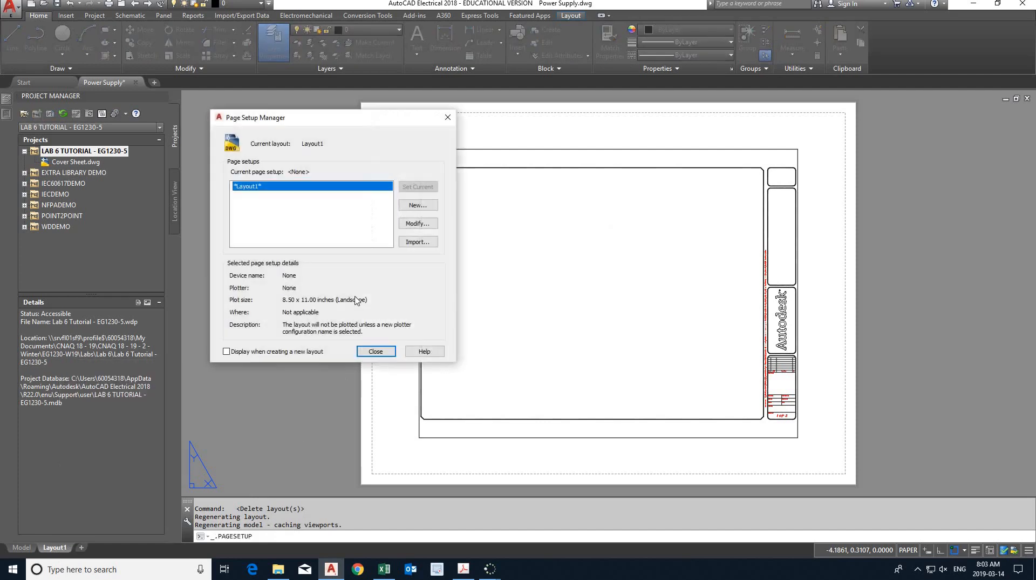
click(418, 226)
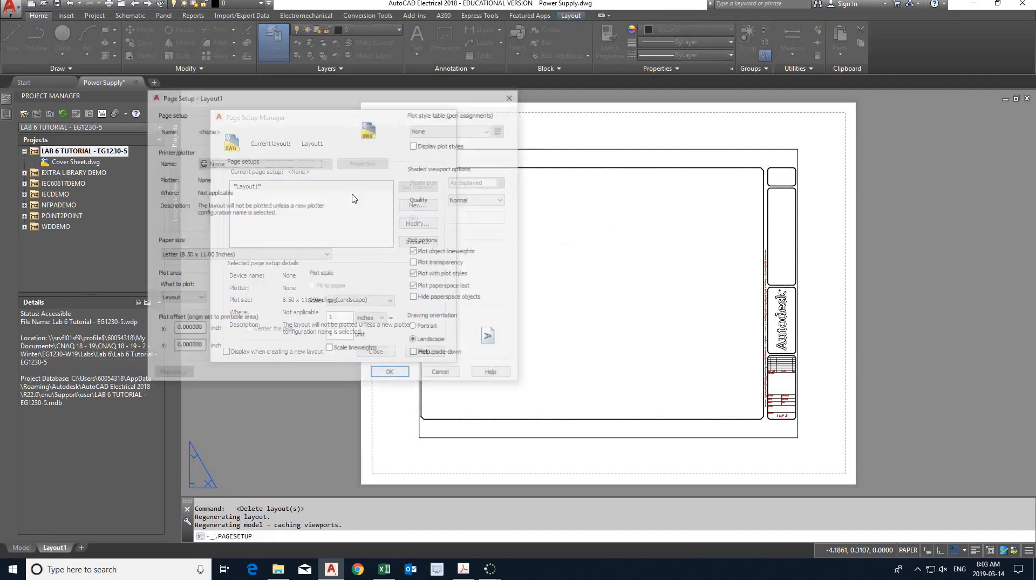
click(328, 163)
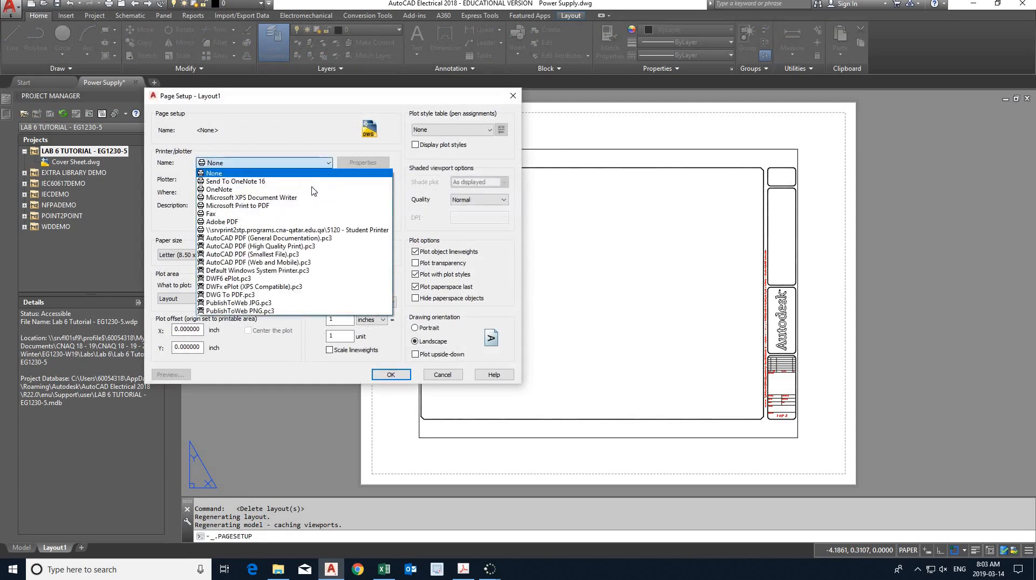
click(297, 204)
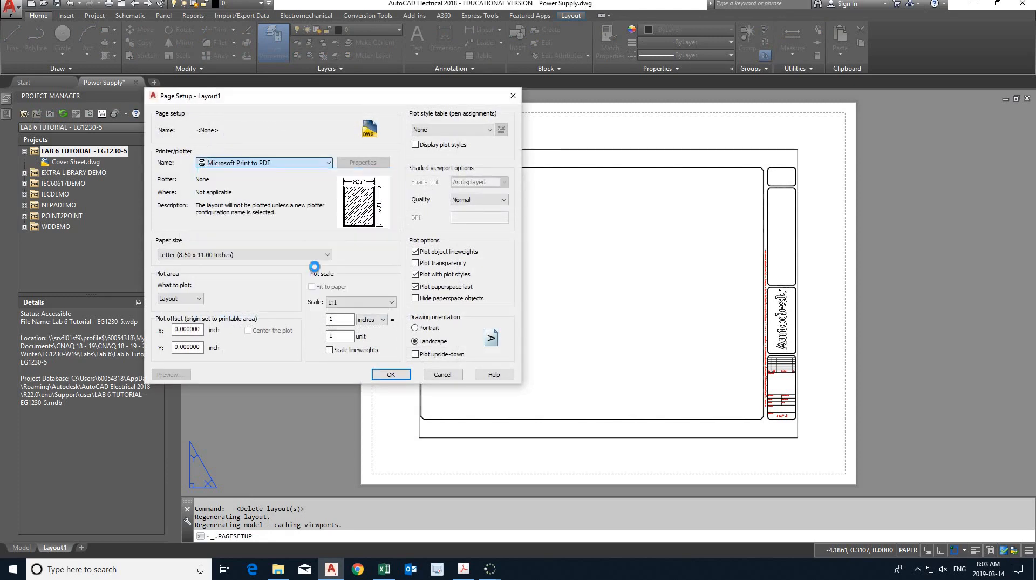
click(316, 254)
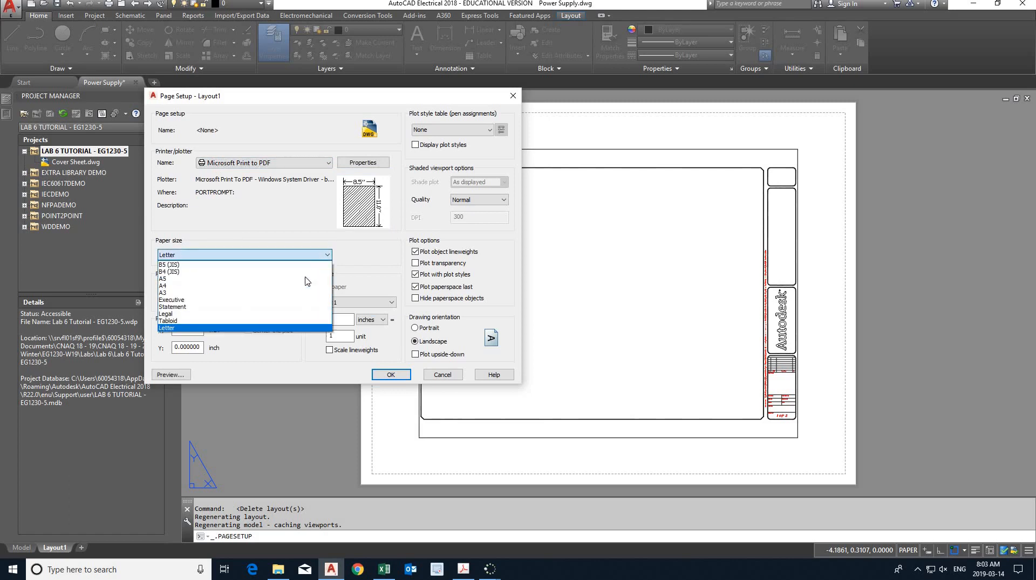
click(303, 283)
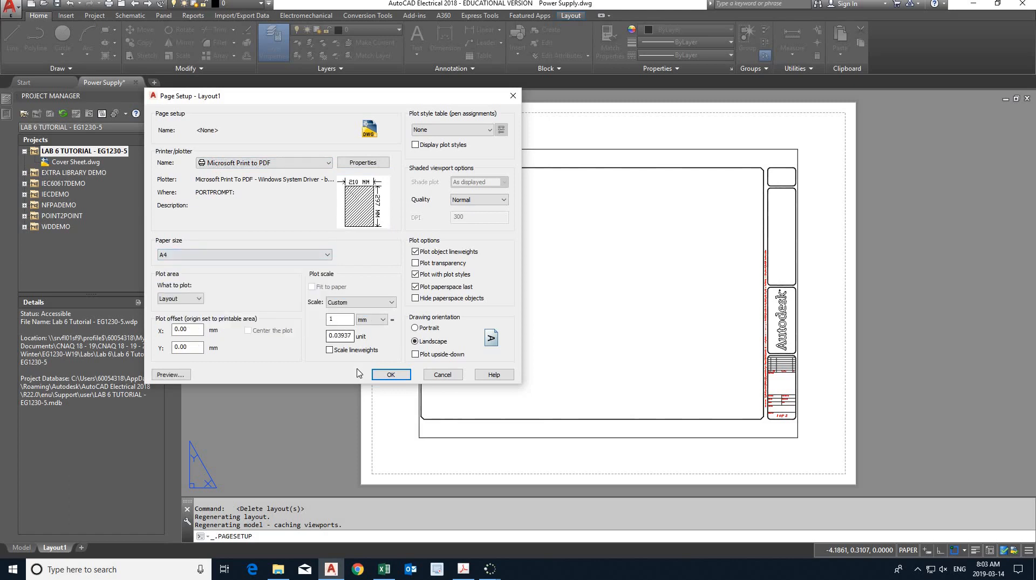
click(387, 376)
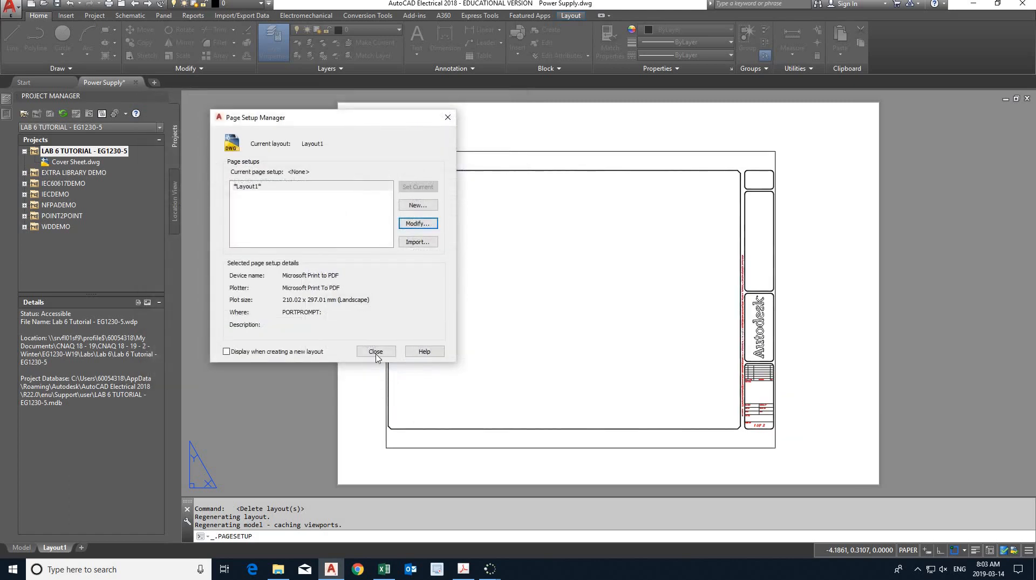
click(376, 351)
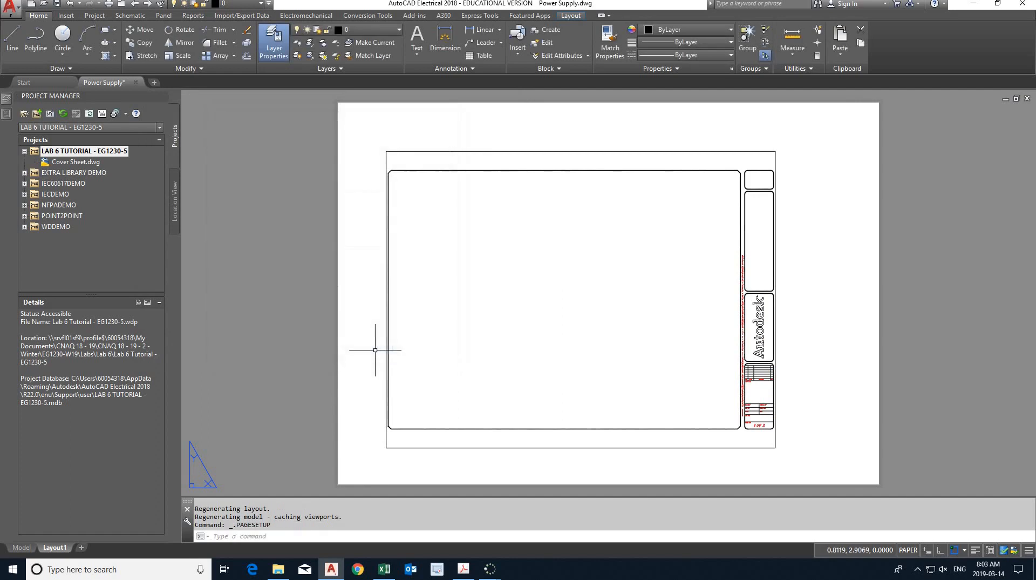
- Stretch Layout1's viewport from two opposite corners to nearly fill the sheet, and zoom the drawing to its extents inside it
click(477, 151)
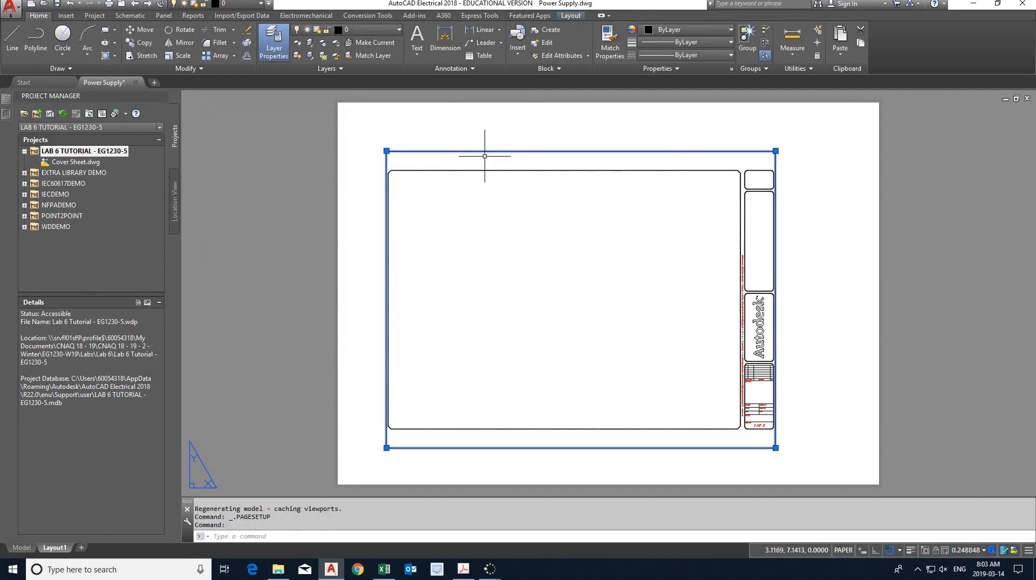
click(775, 151)
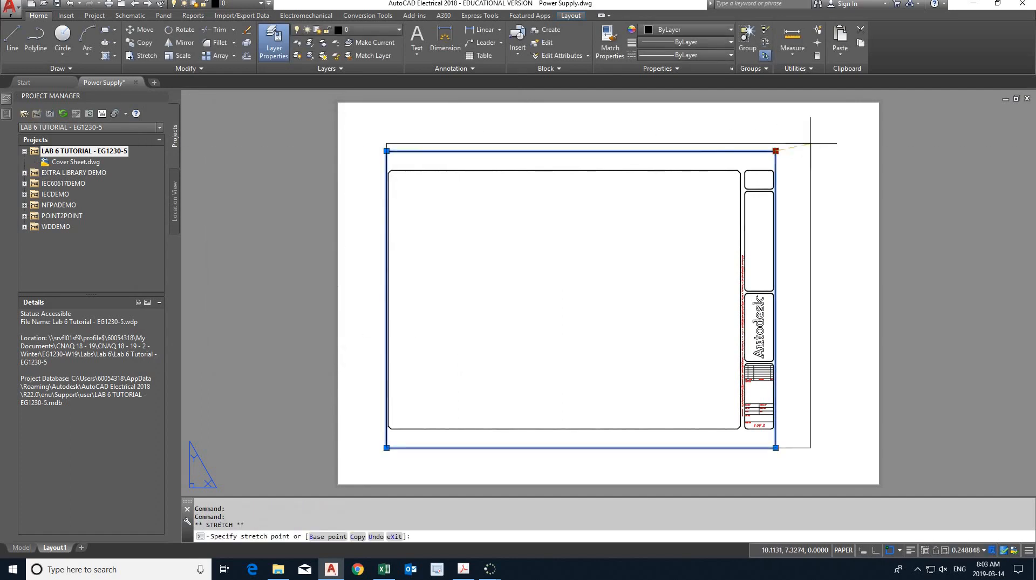
click(868, 114)
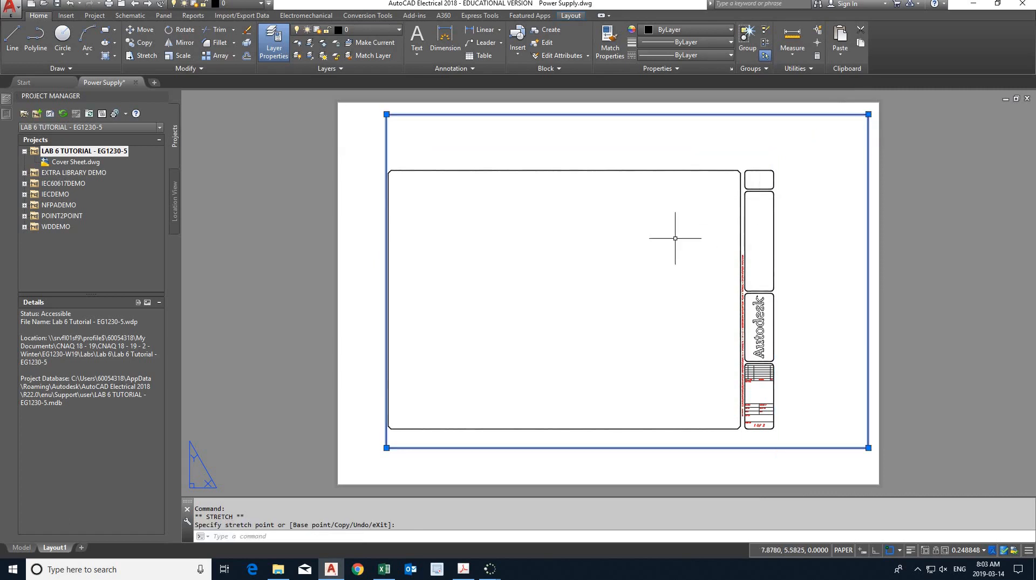
click(387, 447)
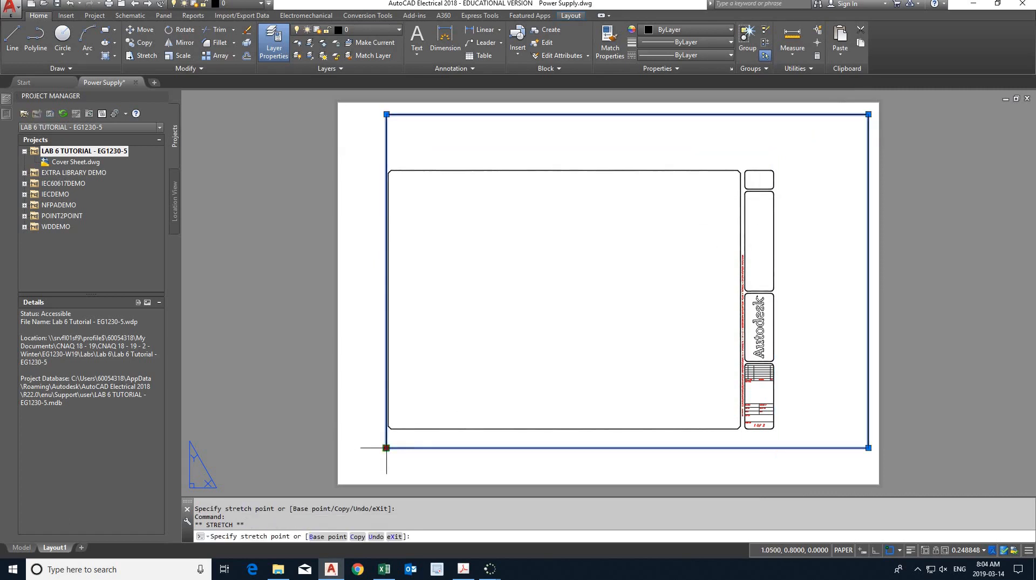
click(349, 476)
double_click(505, 376)
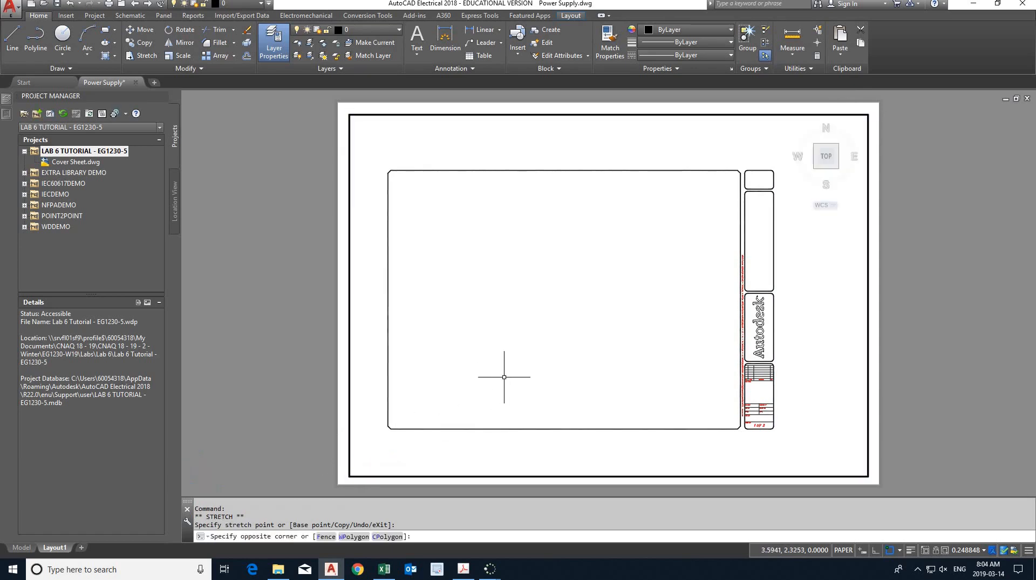
middle_click(511, 371)
middle_click(511, 372)
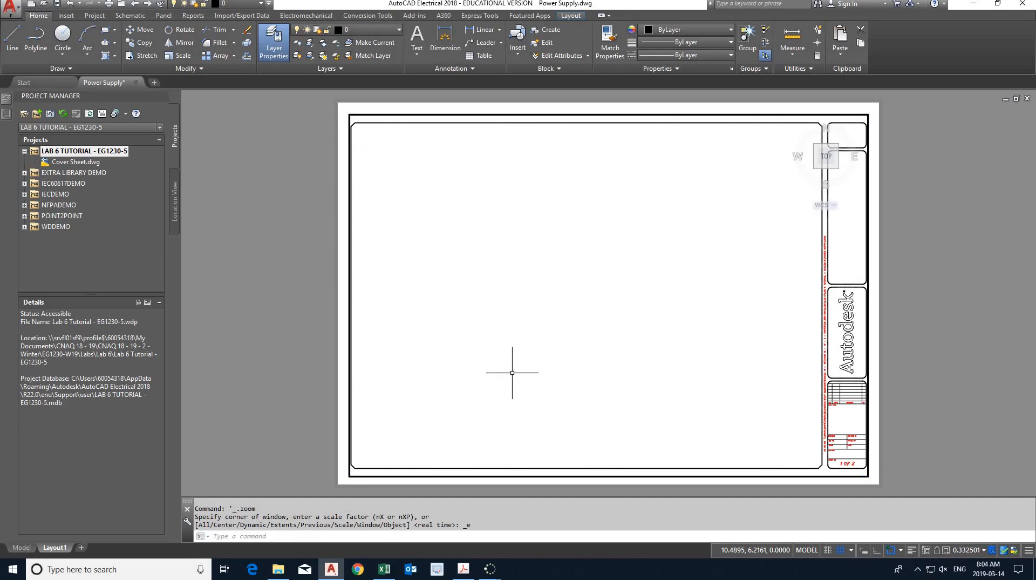
- Turn off the ViewCube inside the Layout1 viewport and return to paper space
text(navv)
key(Return)
text(o)
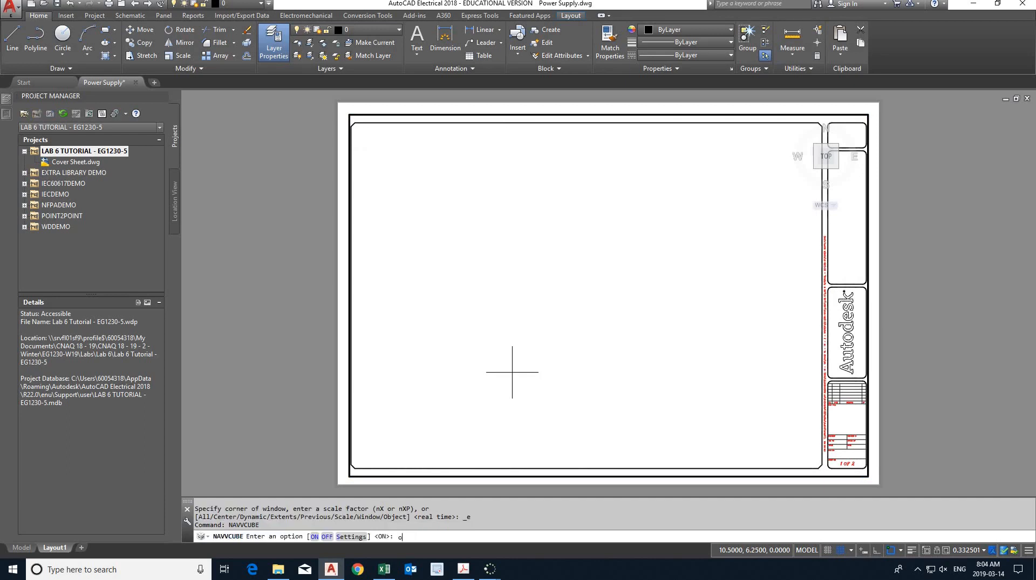
text(ff)
key(Return)
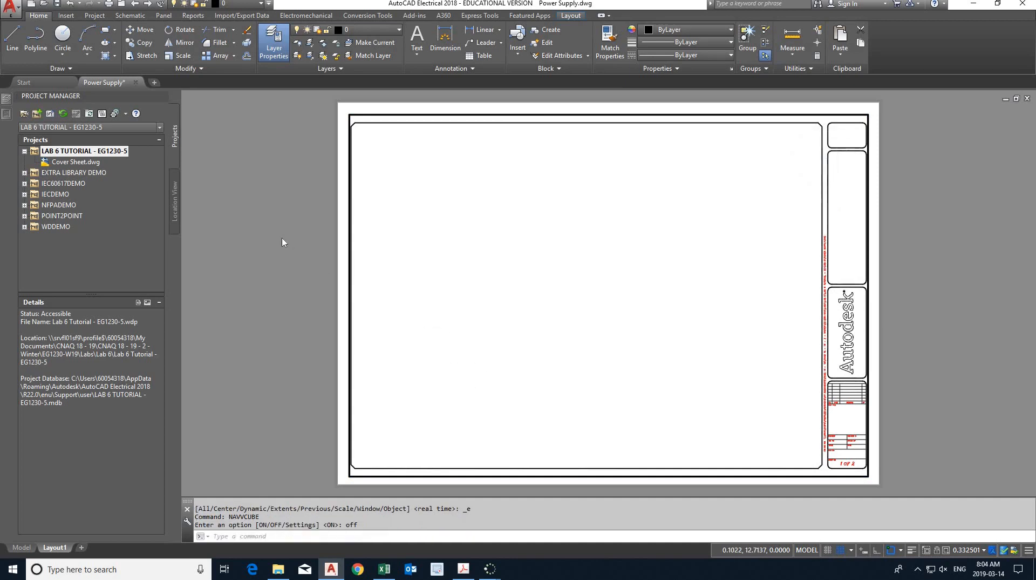
double_click(297, 186)
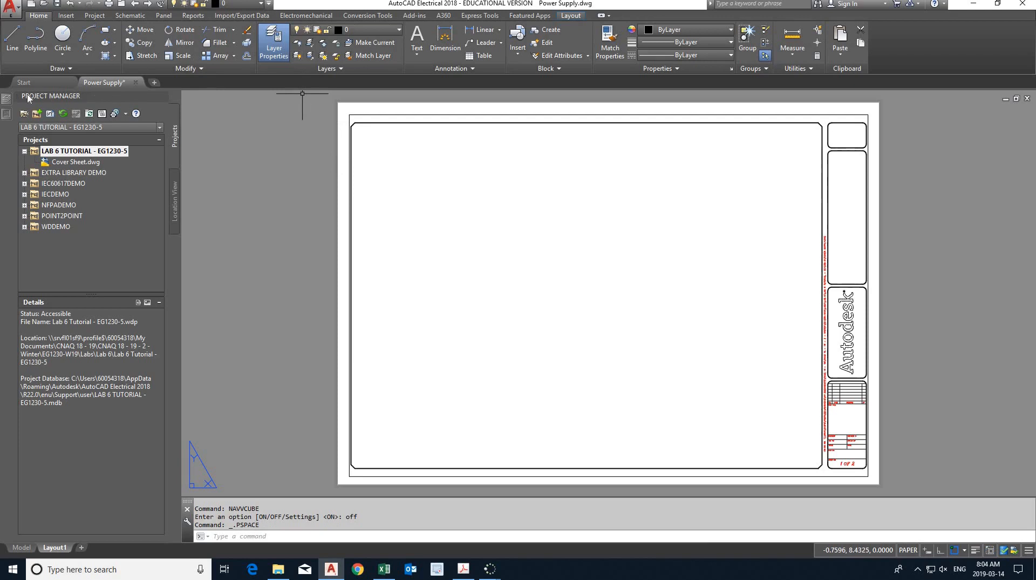
- Create a new layer named "Viewport"
mouse_move(8, 102)
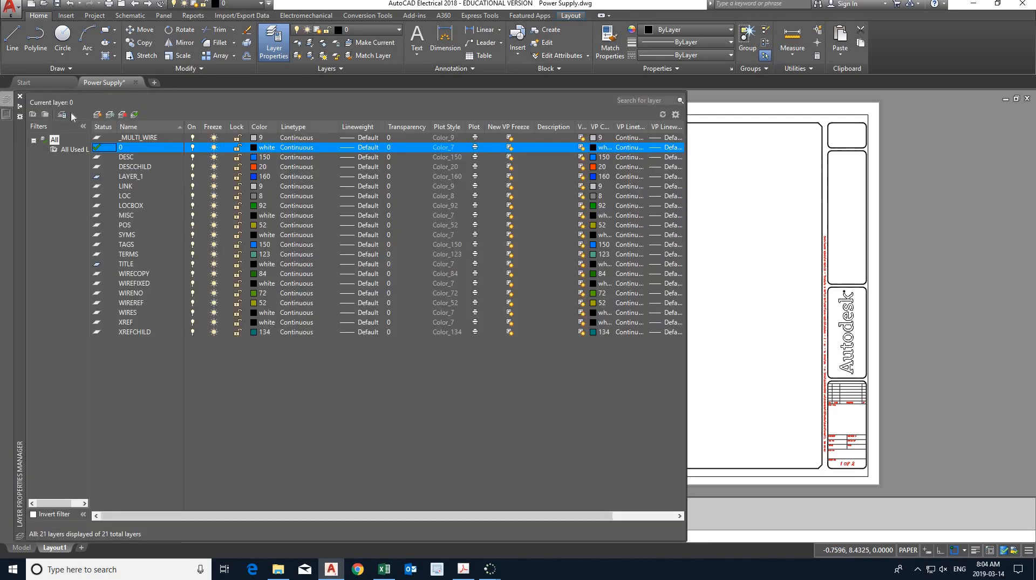
click(97, 114)
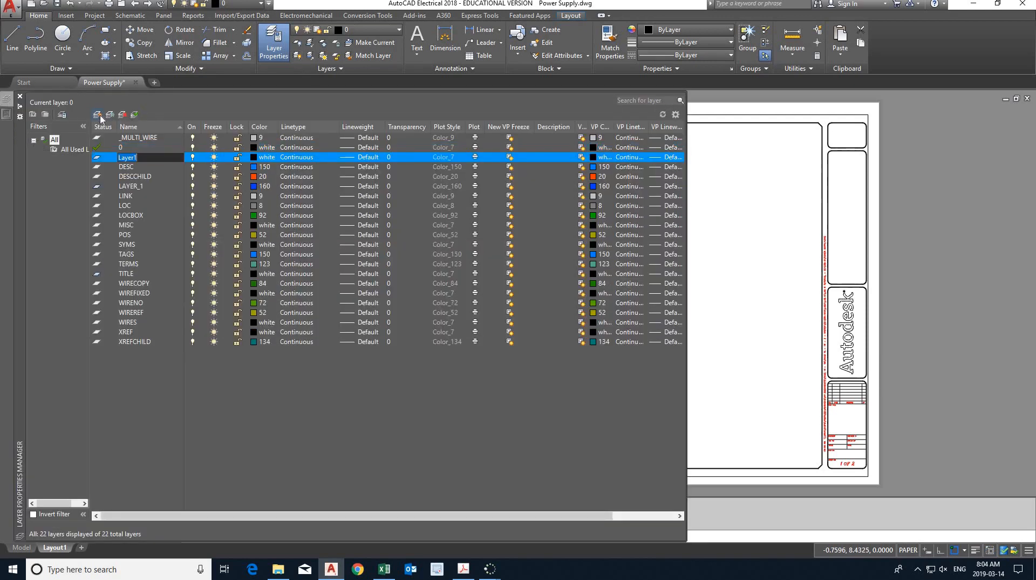
text(Viewport)
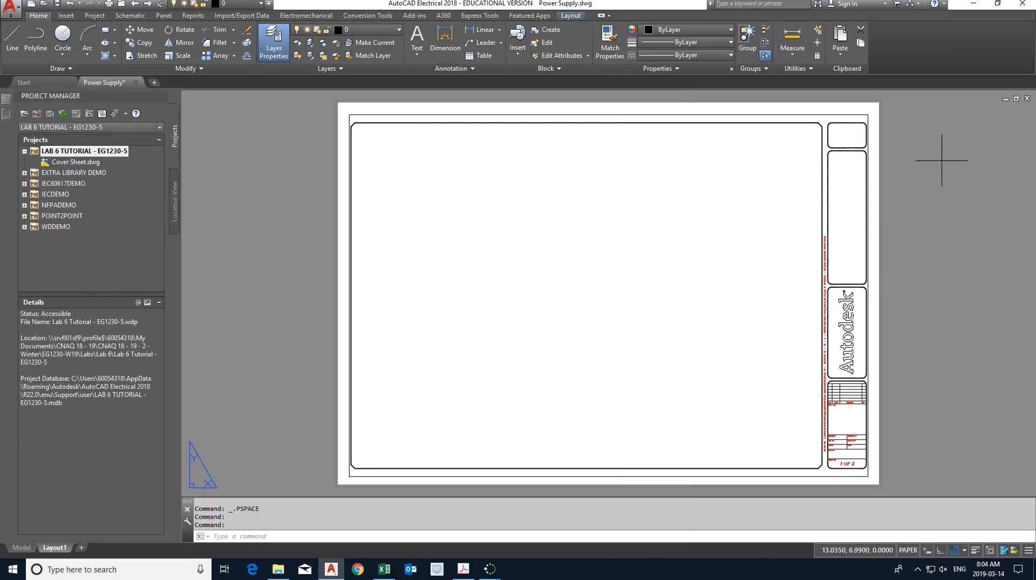
click(943, 160)
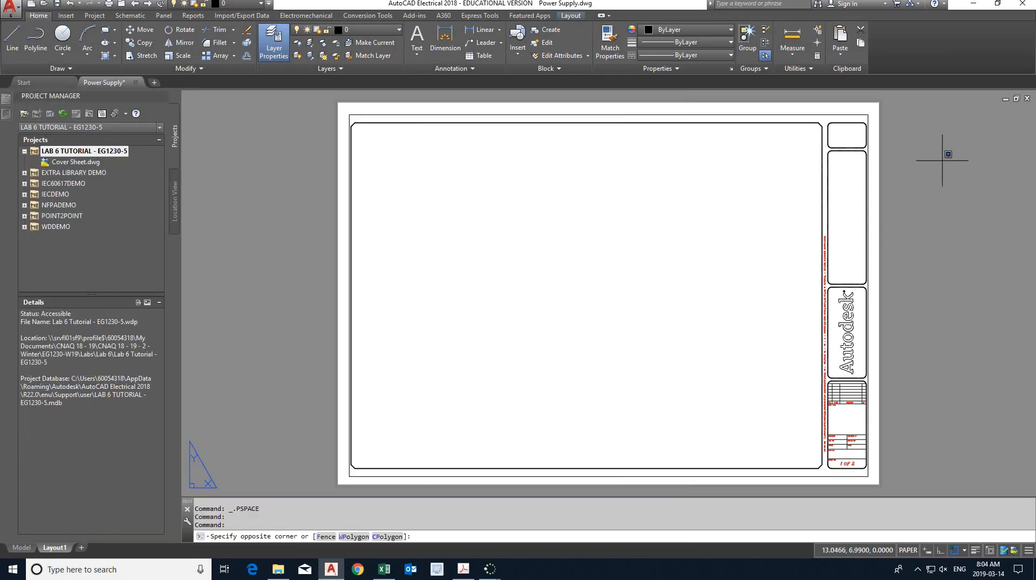
key(Escape)
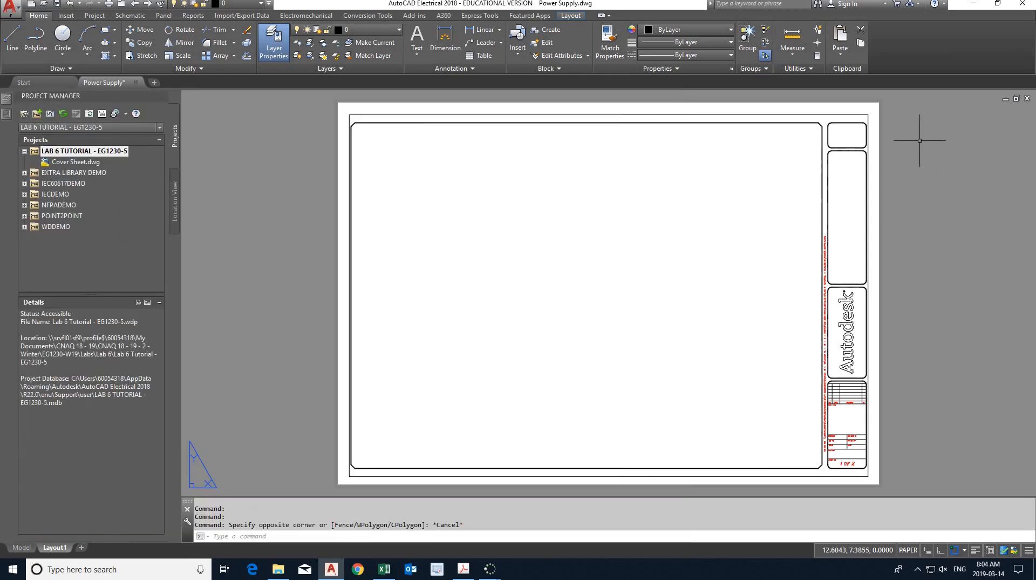
- Move the Layout1 viewport border onto the Viewport layer and clear the selection
click(858, 114)
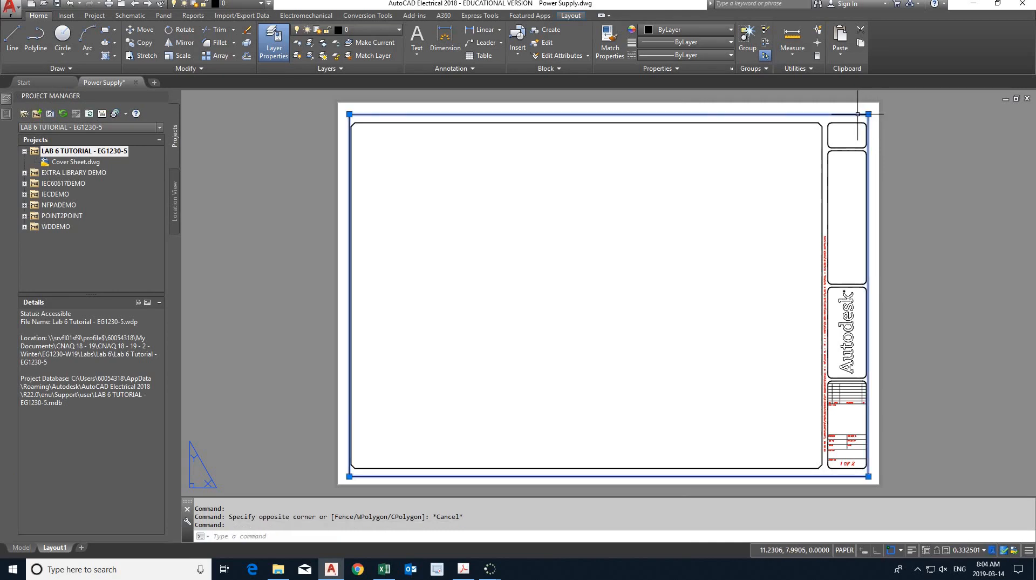
click(366, 29)
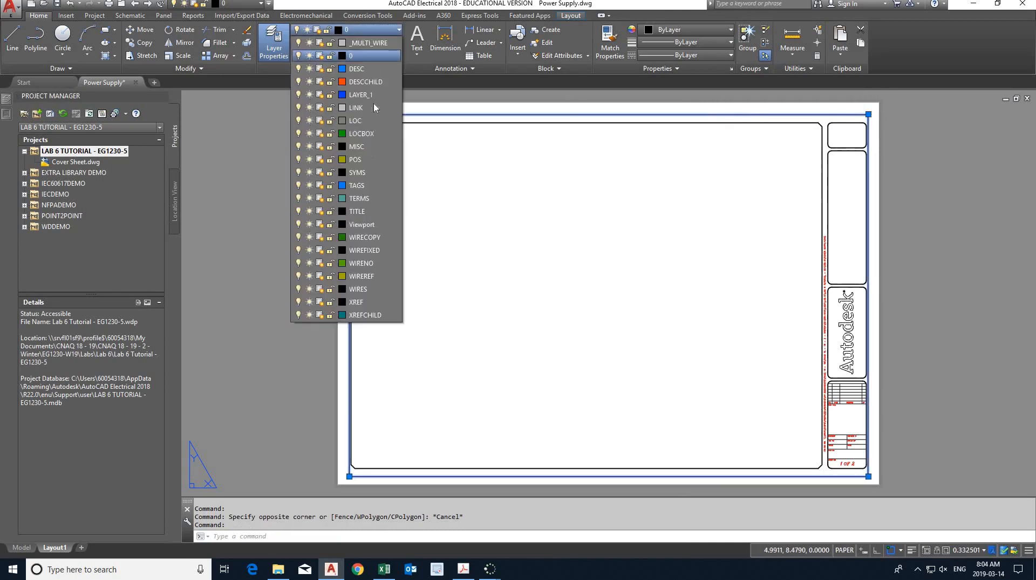
click(361, 224)
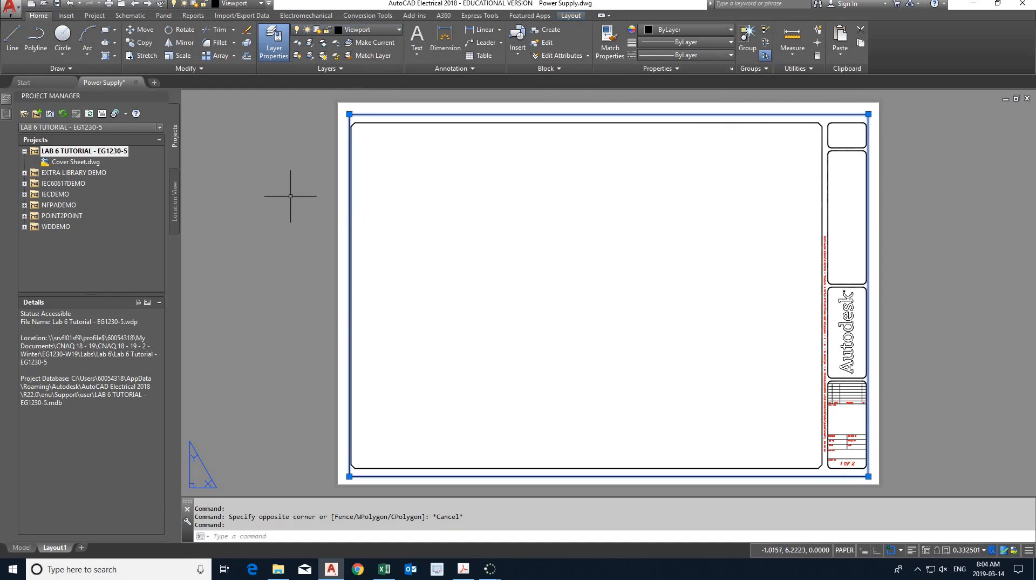
key(Escape)
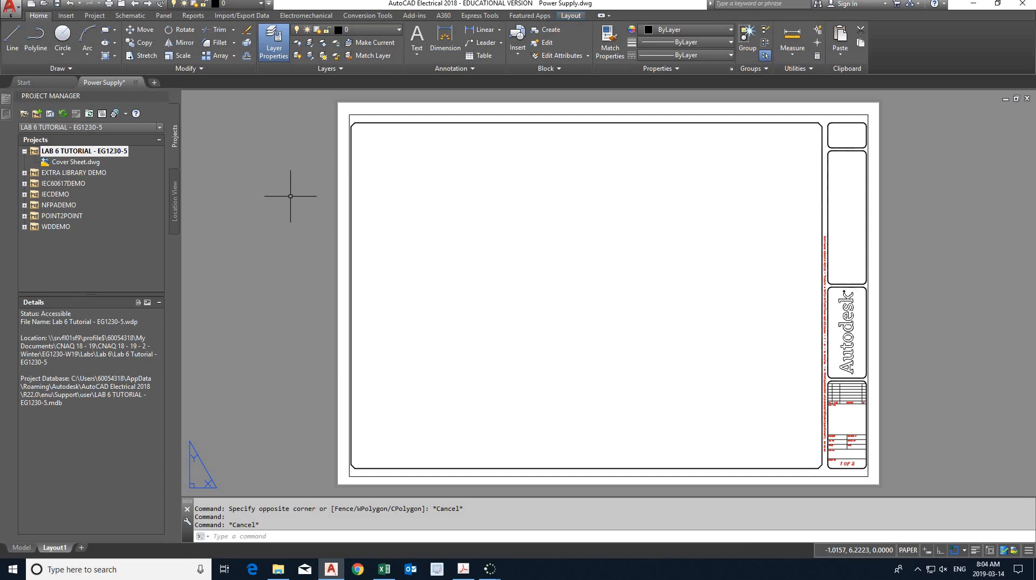
- Turn off the Viewport layer so the viewport frame is hidden, and save the Power Supply drawing
click(378, 33)
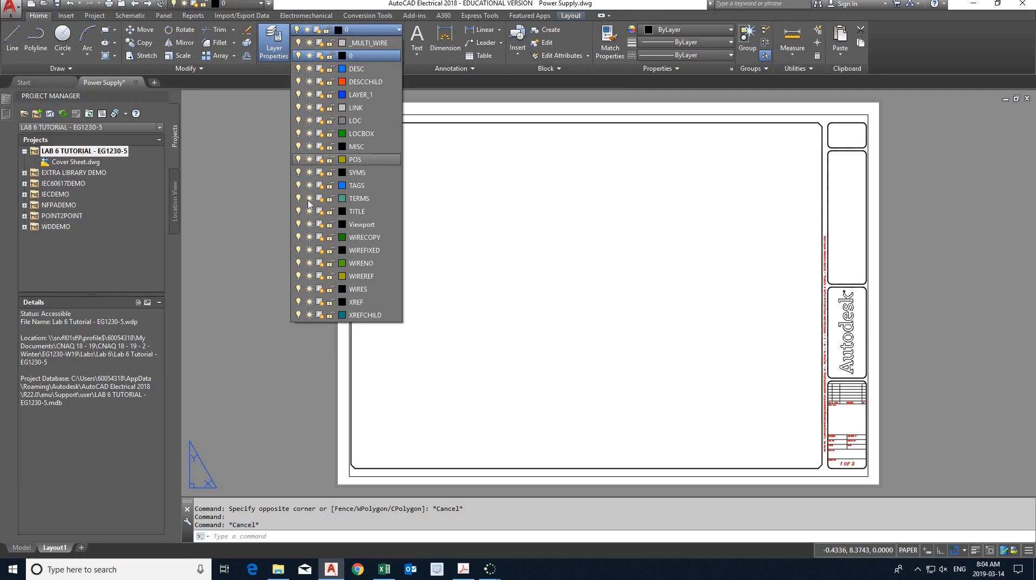
click(298, 224)
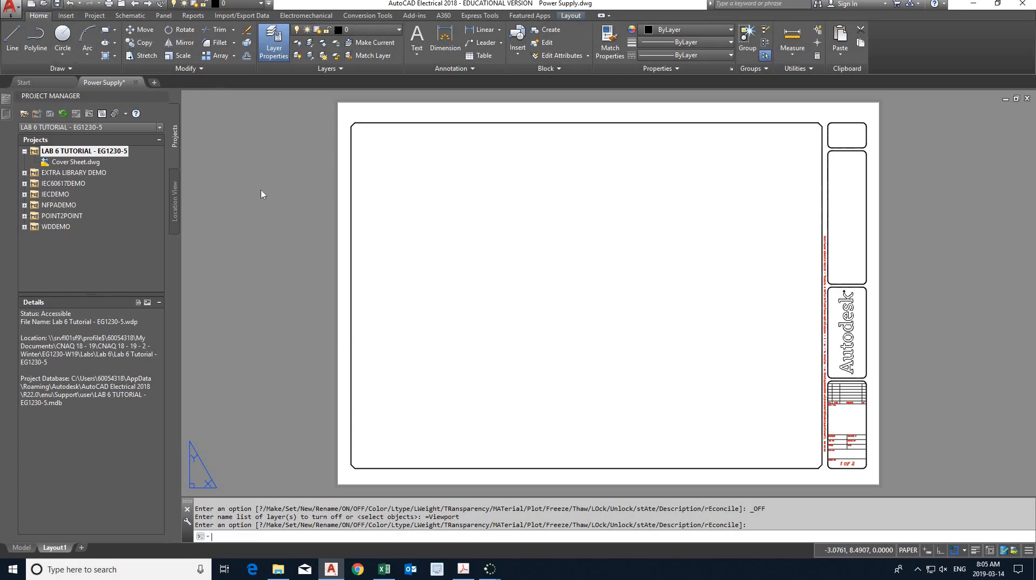
key(ctrl+s)
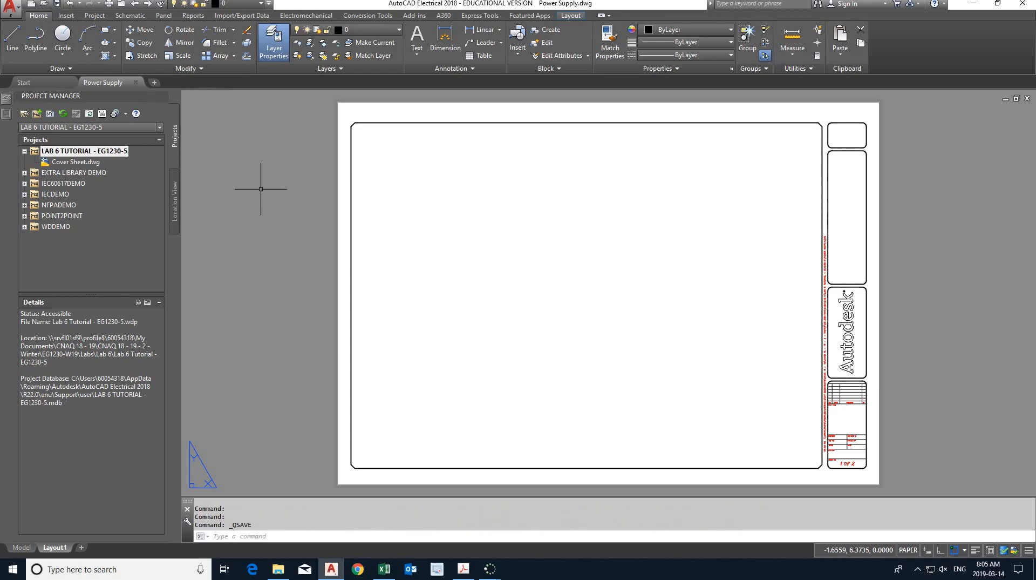
- Refresh the project drawing list for the LAB 6 TUTORIAL - EG1230-5 project
click(16, 15)
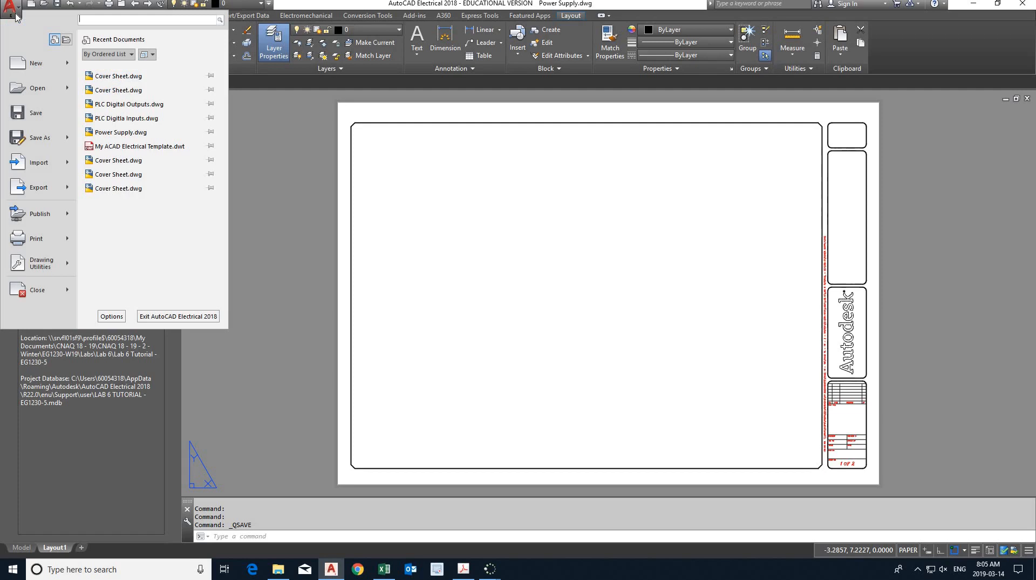
click(17, 15)
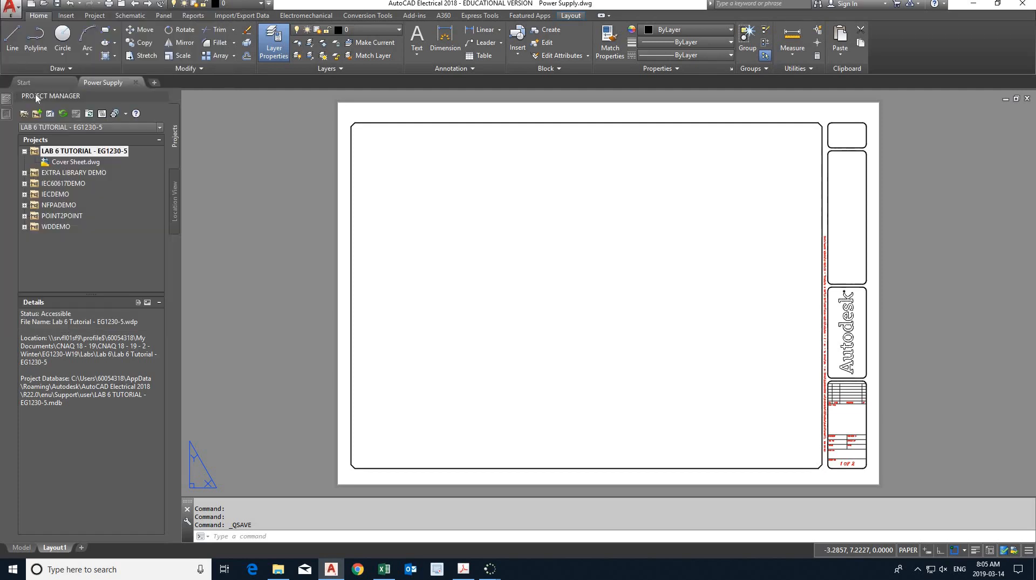
click(64, 114)
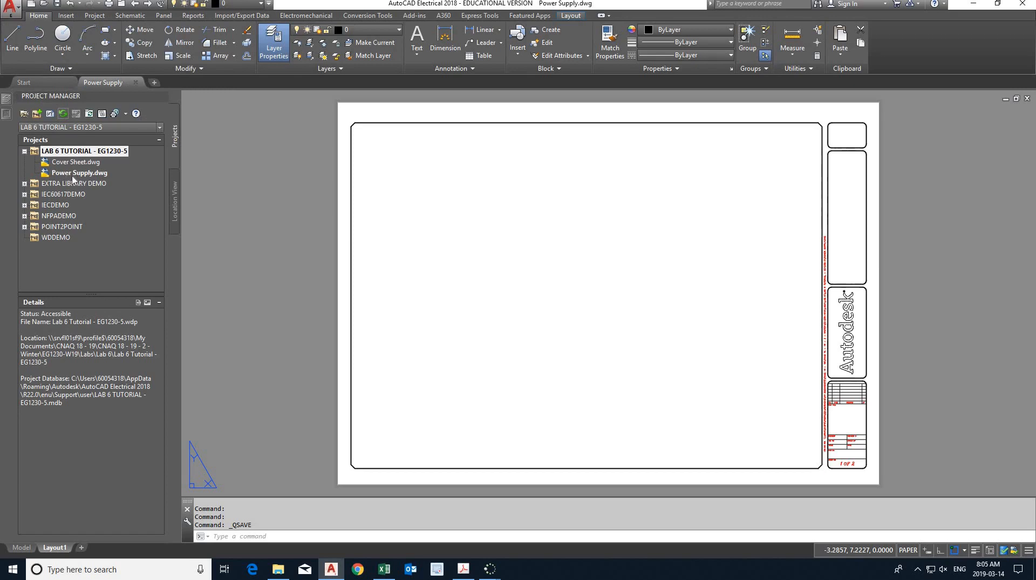
- Start saving the drawing as a drawing template in the "Lab 6 Tutorial - EG1230-5" folder, under EG1230-W19\Labs\Lab 6 on the Z: drive
click(13, 17)
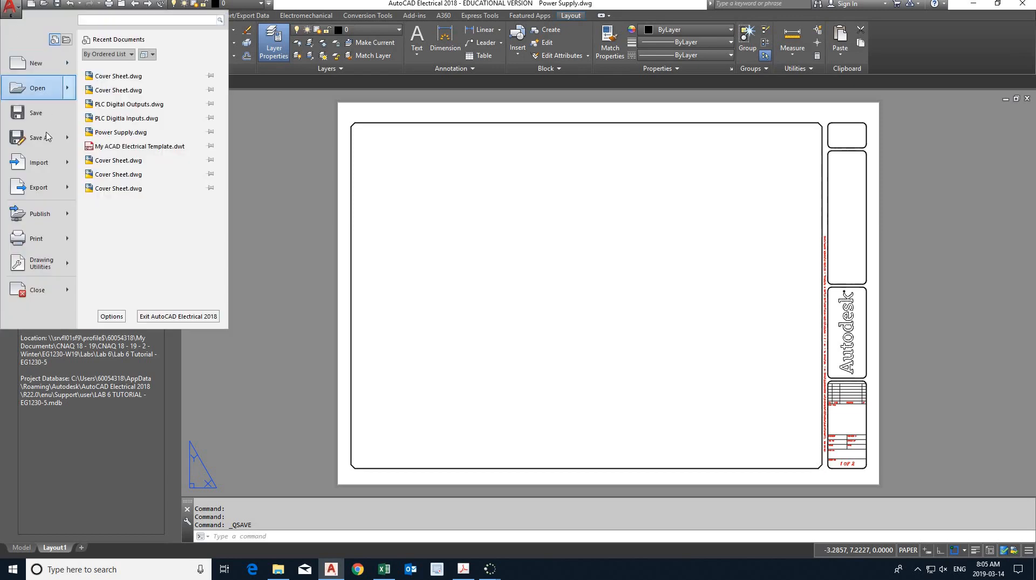
mouse_move(51, 137)
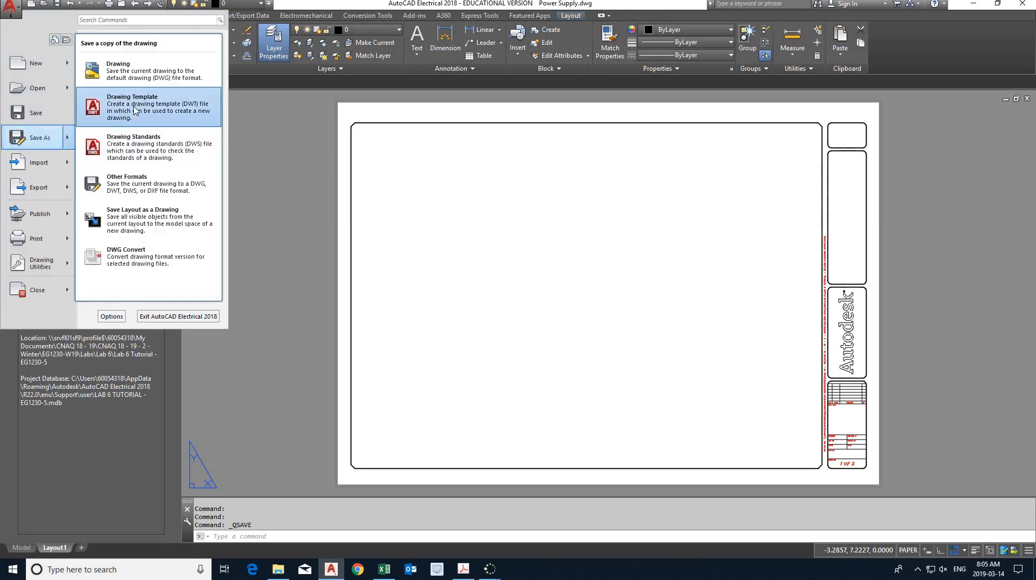
click(134, 111)
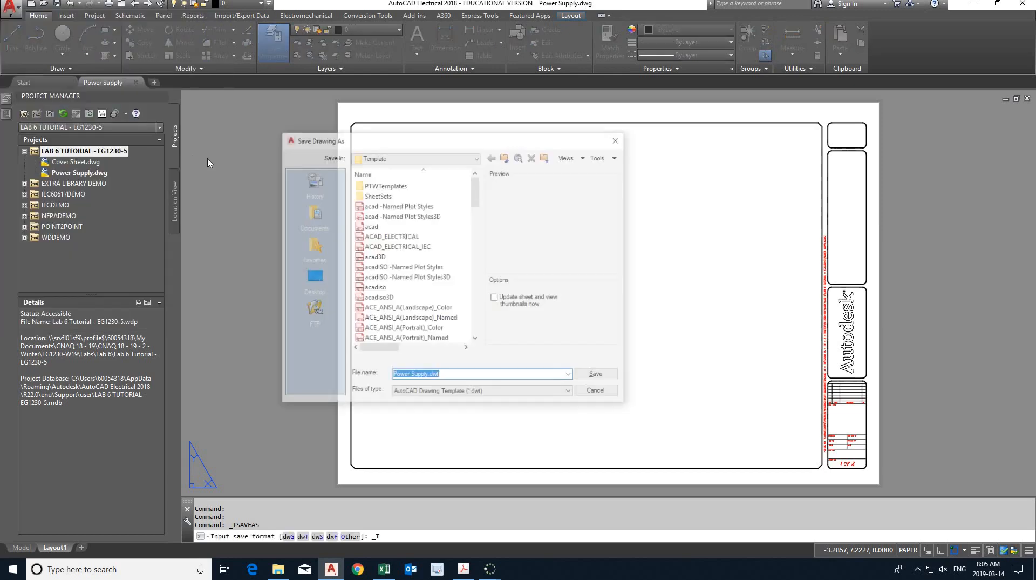
click(417, 158)
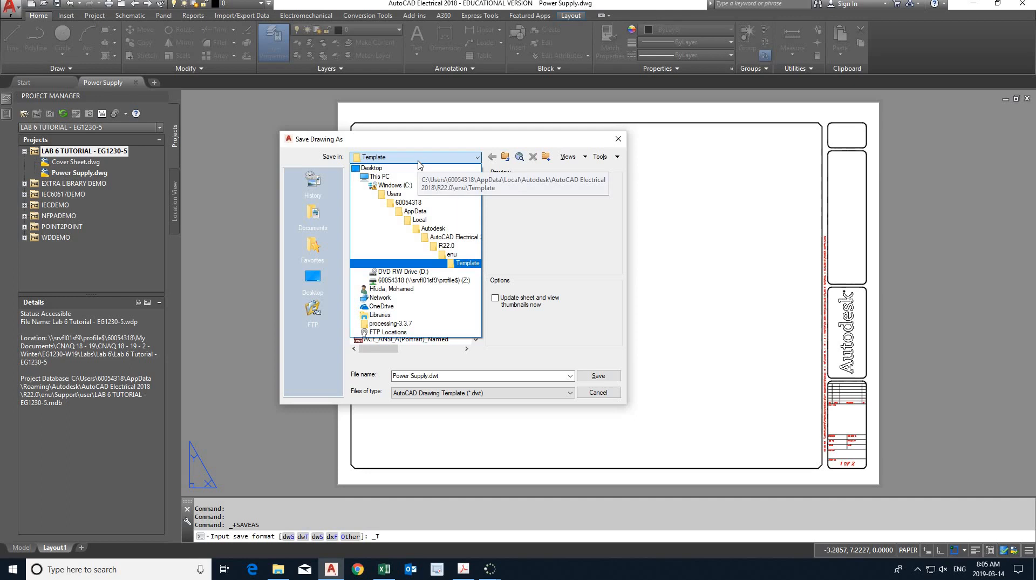
click(443, 281)
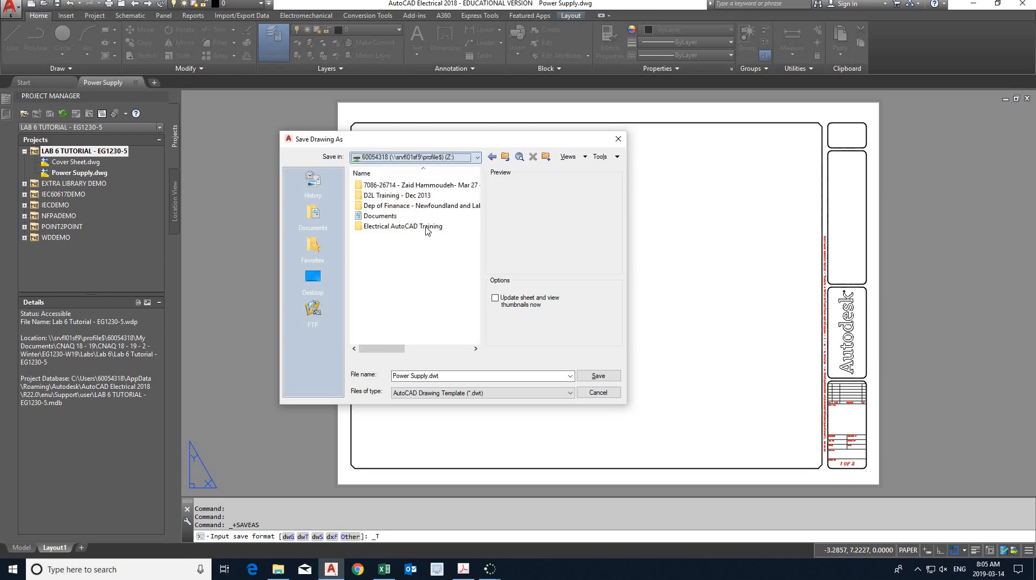
double_click(391, 216)
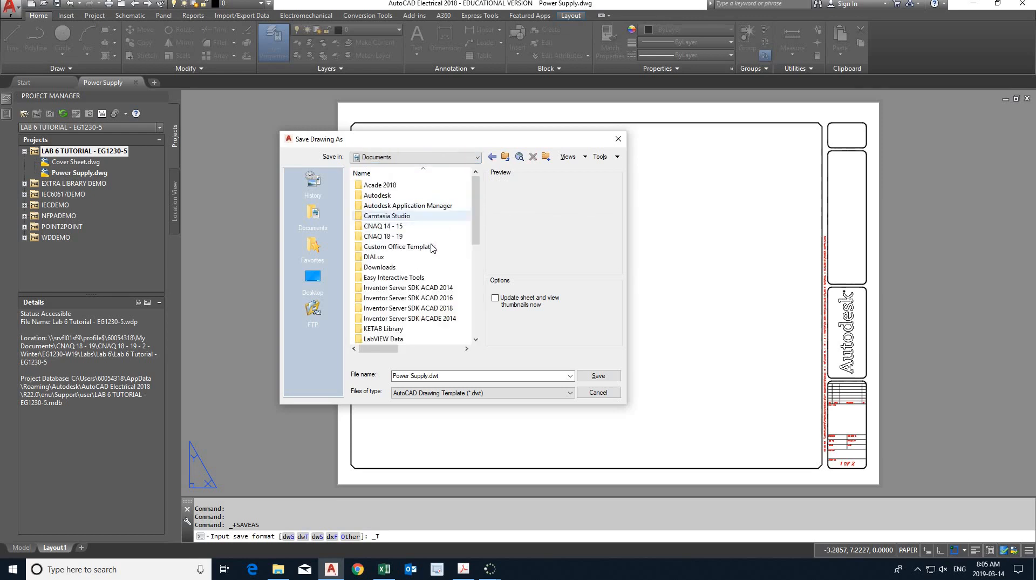
double_click(399, 236)
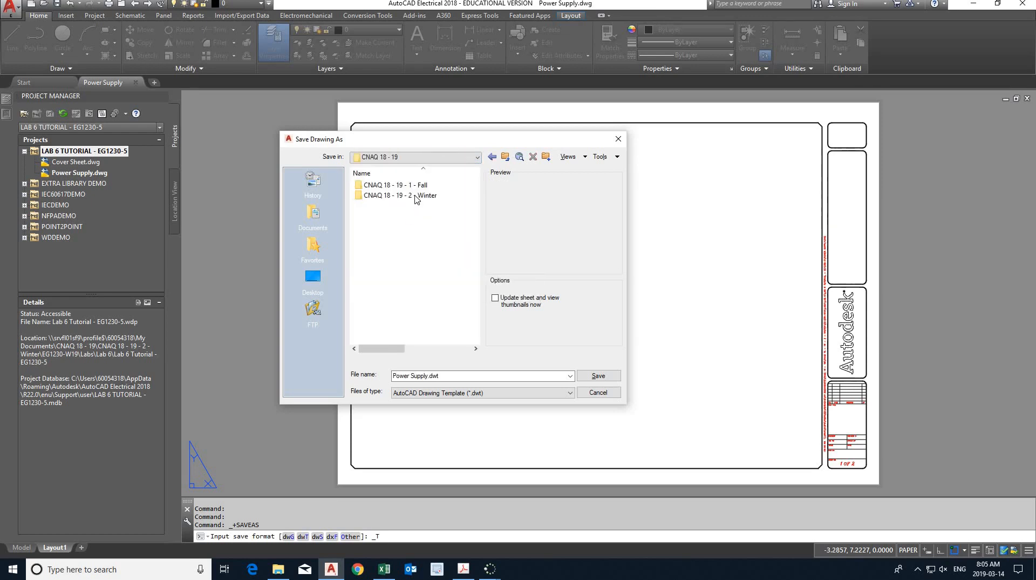
double_click(416, 197)
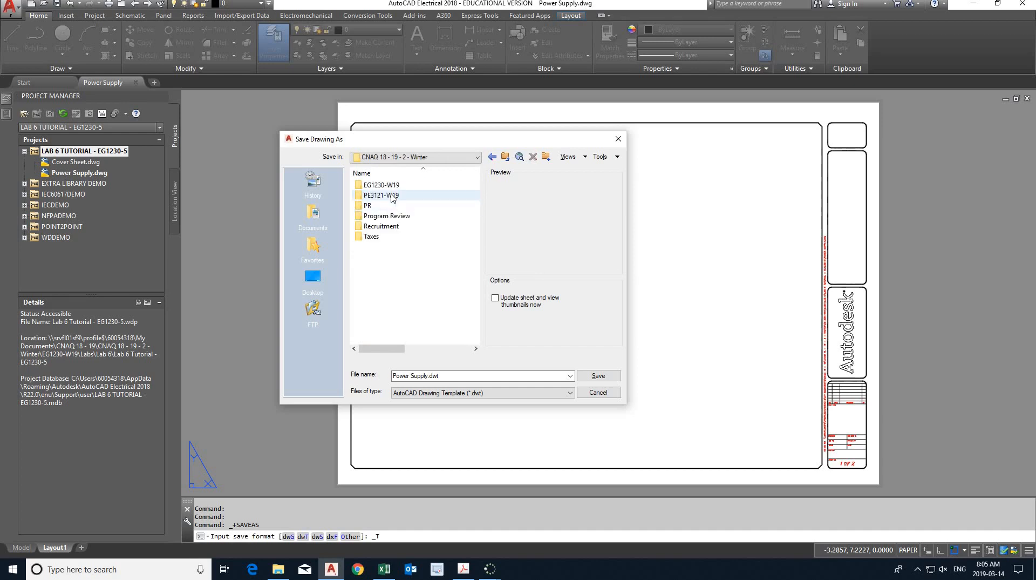
double_click(382, 185)
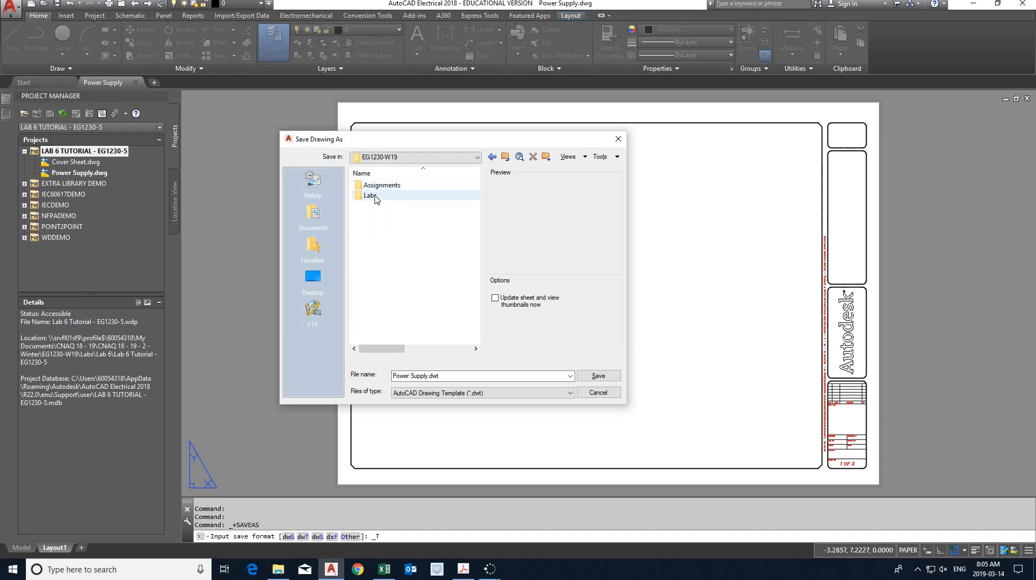
double_click(373, 196)
double_click(377, 236)
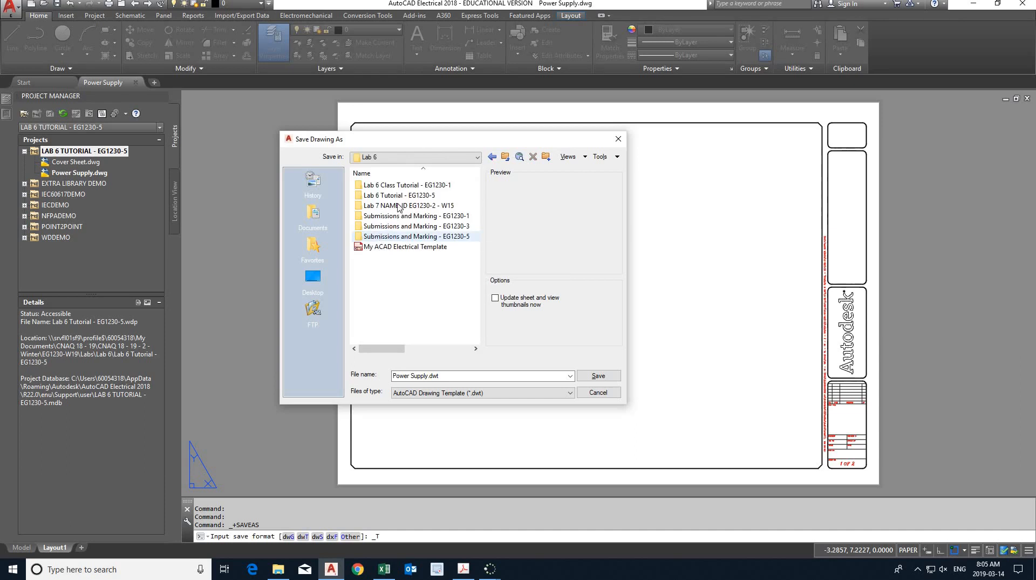
double_click(401, 196)
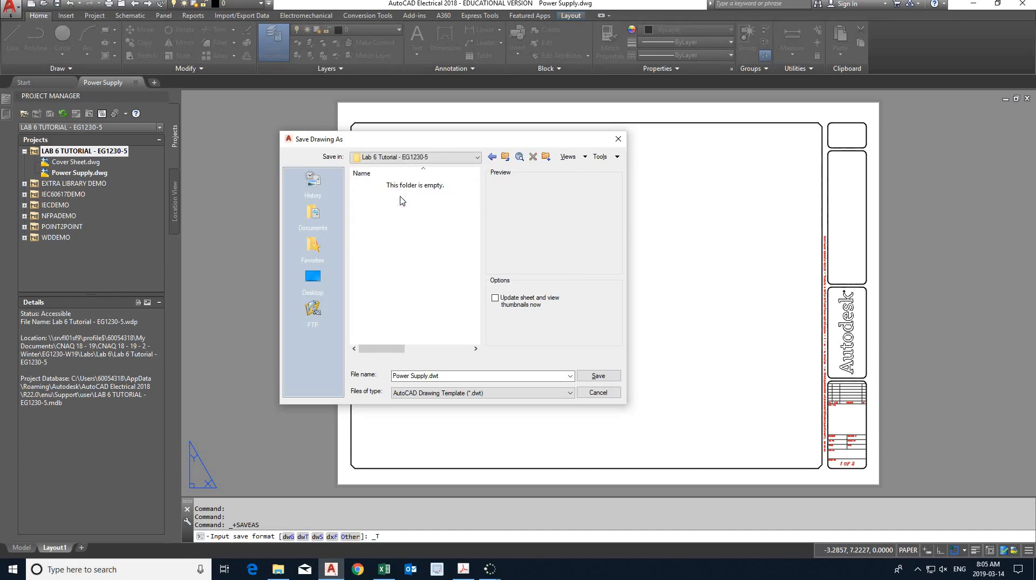
- Name the template "My ACAD Electrical Template" and save it, accepting the default template options
click(586, 381)
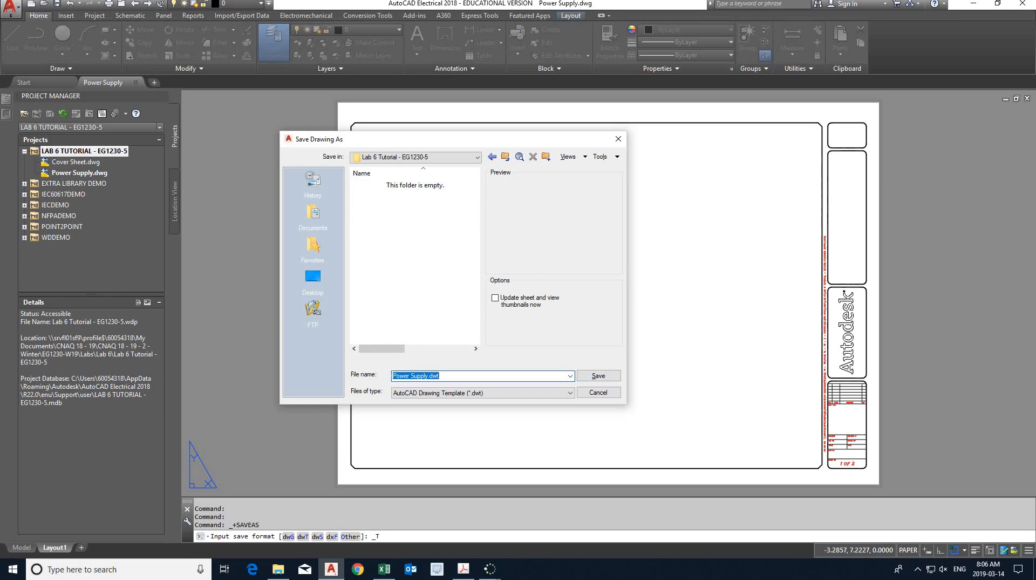
text(My ACAD Electrical Template)
click(599, 374)
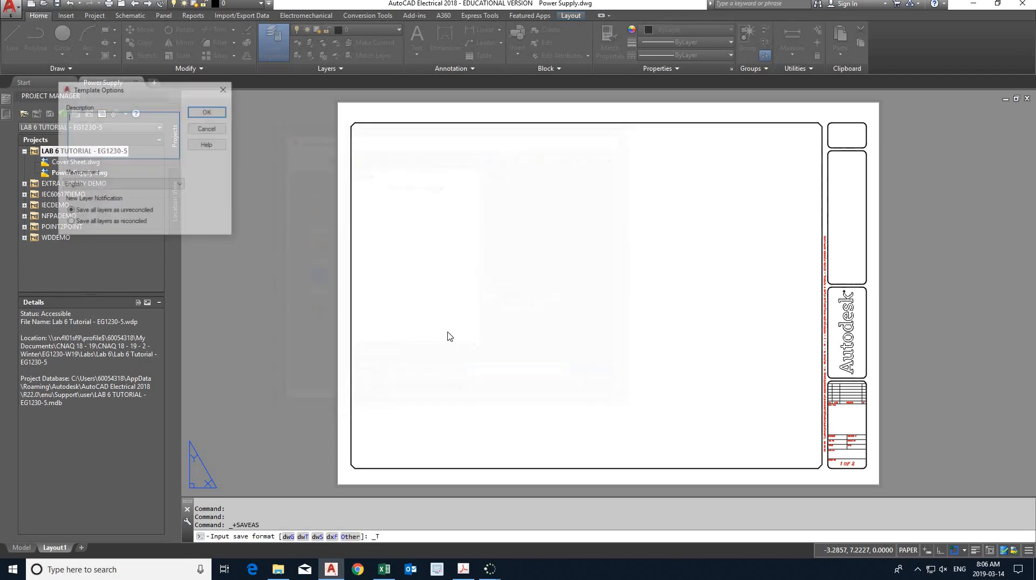
click(208, 112)
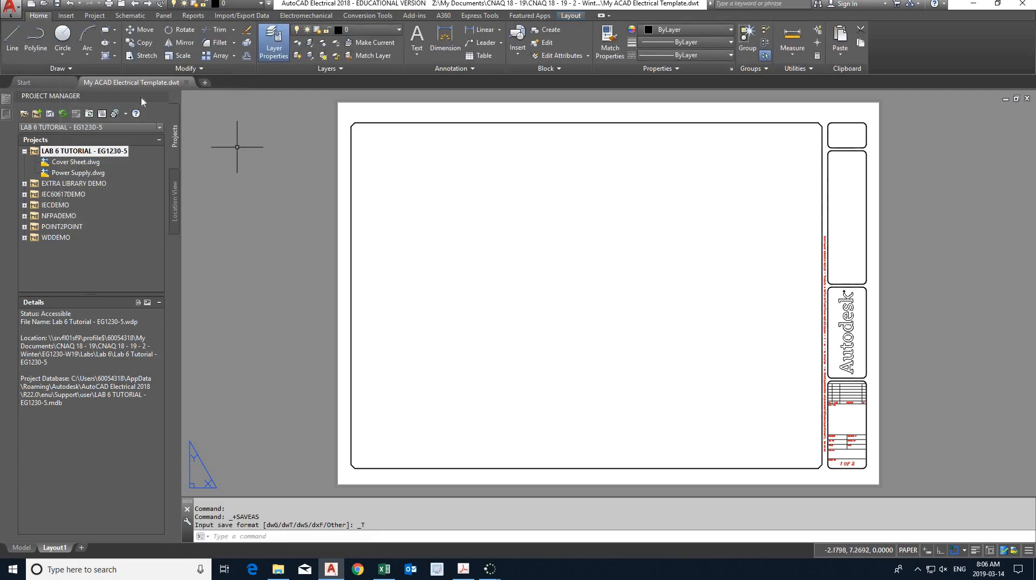
- Close the template file and reopen Power Supply.dwg from the Lab 6 Tutorial project
click(187, 83)
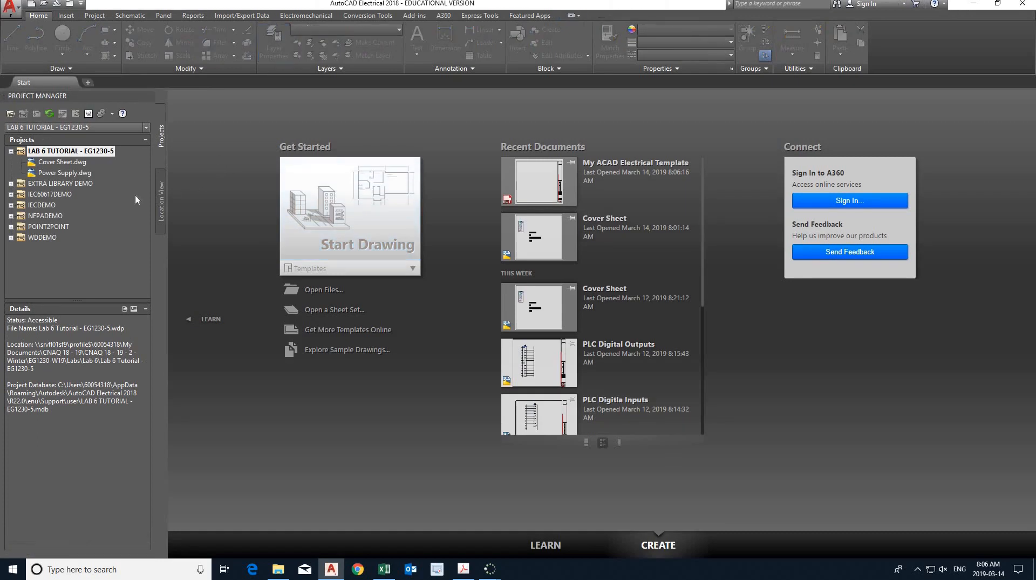
double_click(72, 173)
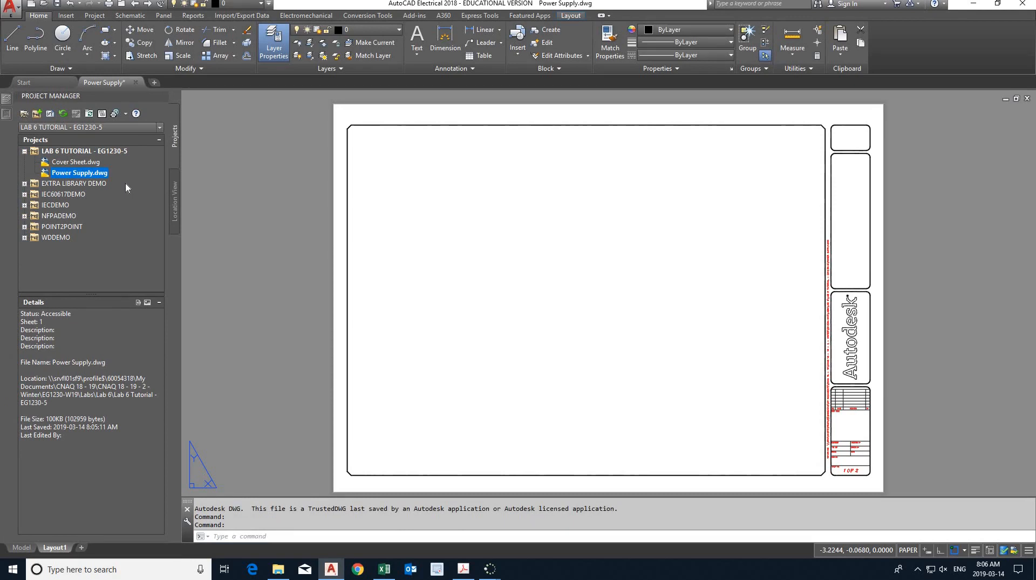
- Start a new drawing in the LAB 6 TUTORIAL - EG1230-5 project and enter "PLC inputs" as its name
right_click(72, 154)
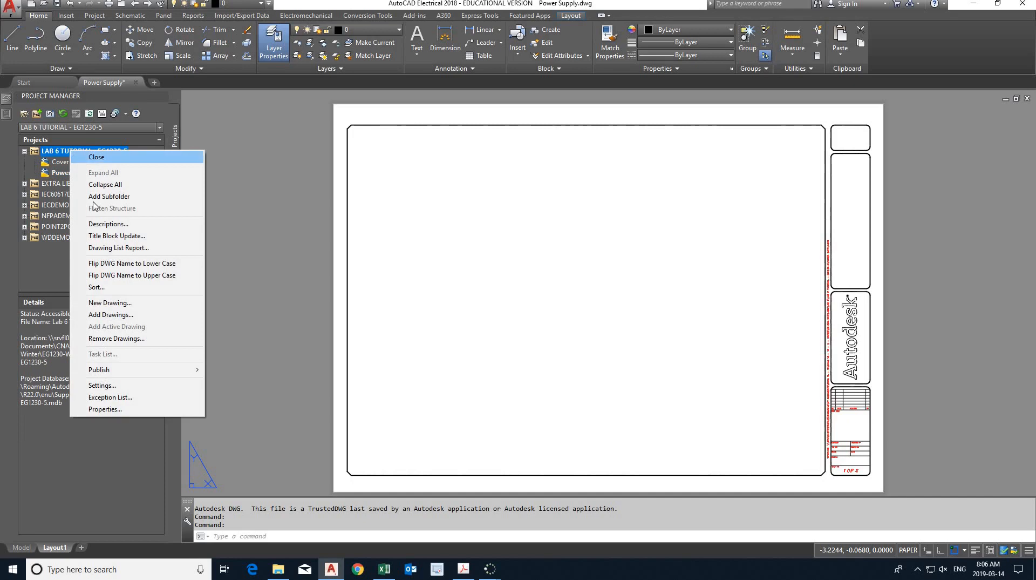
click(125, 303)
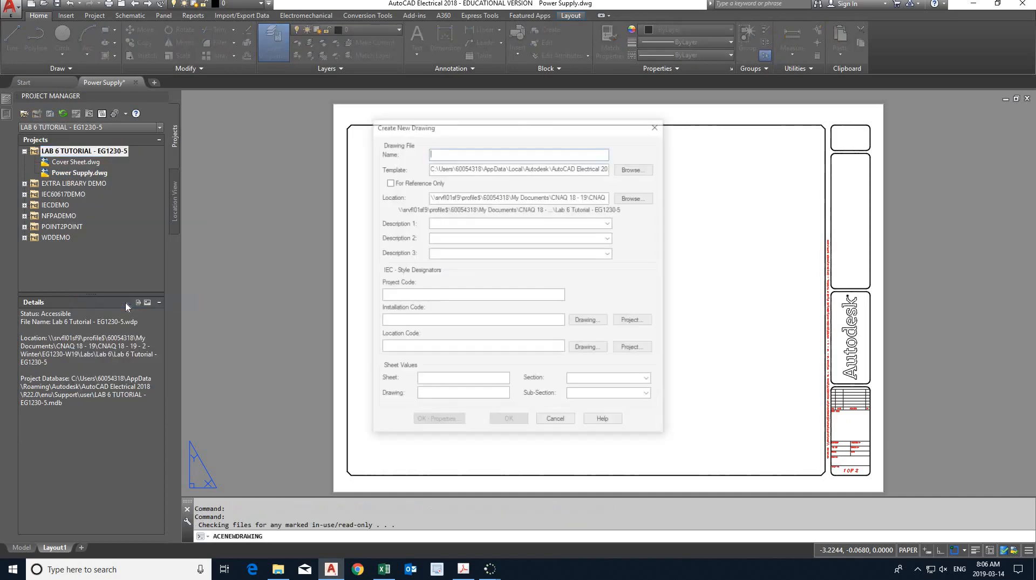
text(PL)
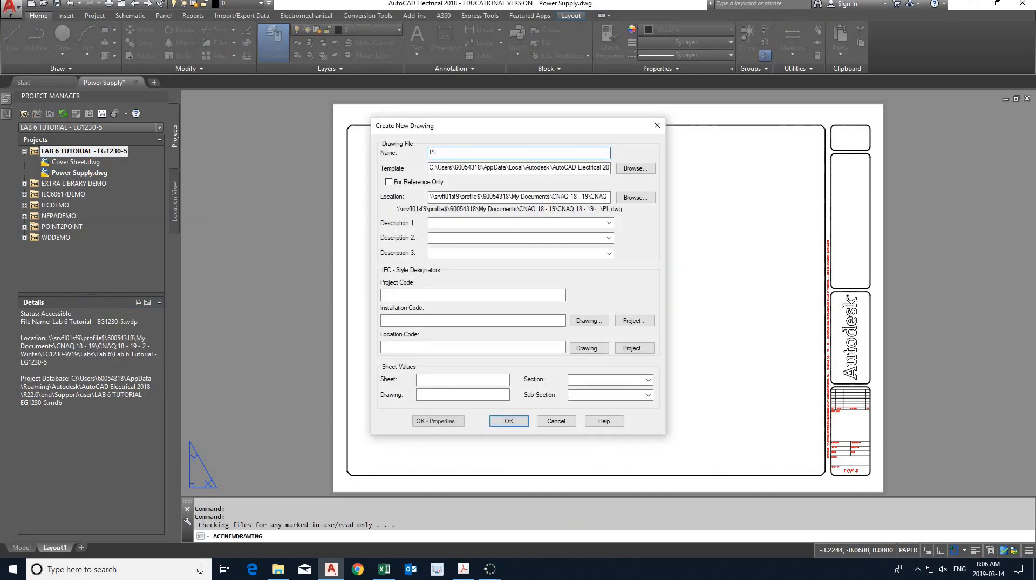
text(C inputs)
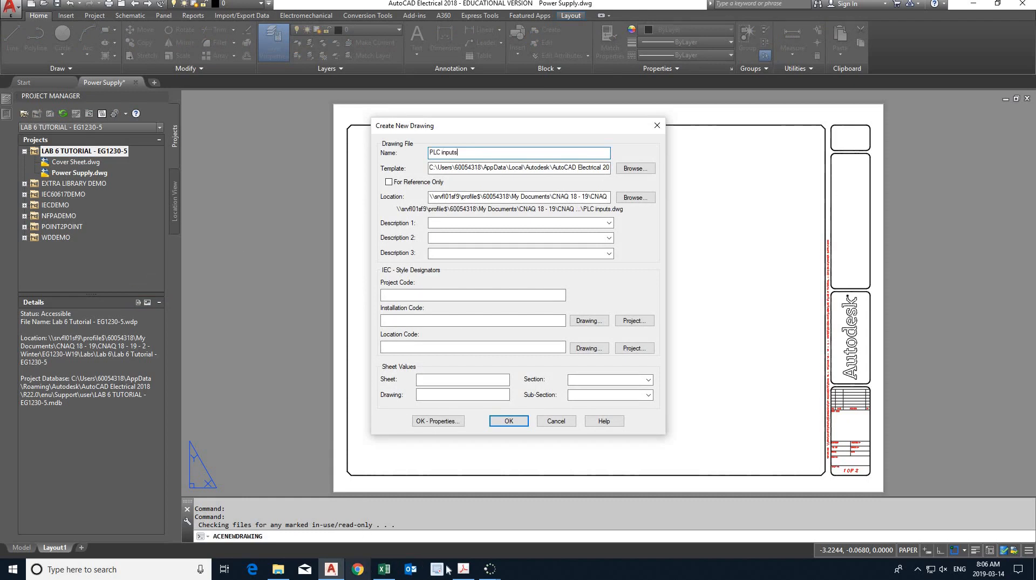
- Check the required drawing names in the Lab 6 PDF in Acrobat, and change the new drawing's name to "PLC Digital Inputs"
click(463, 570)
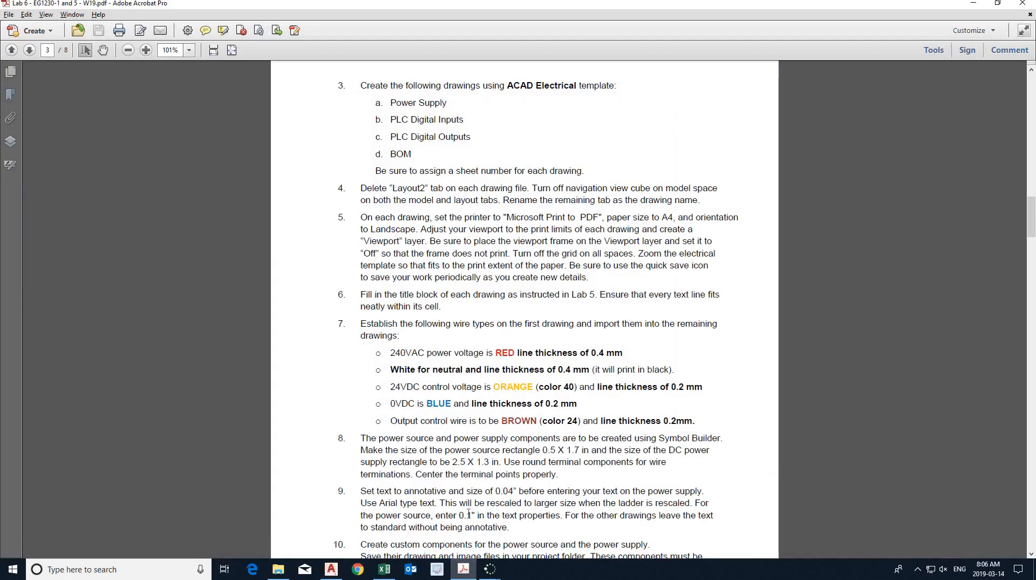
key(alt+Tab)
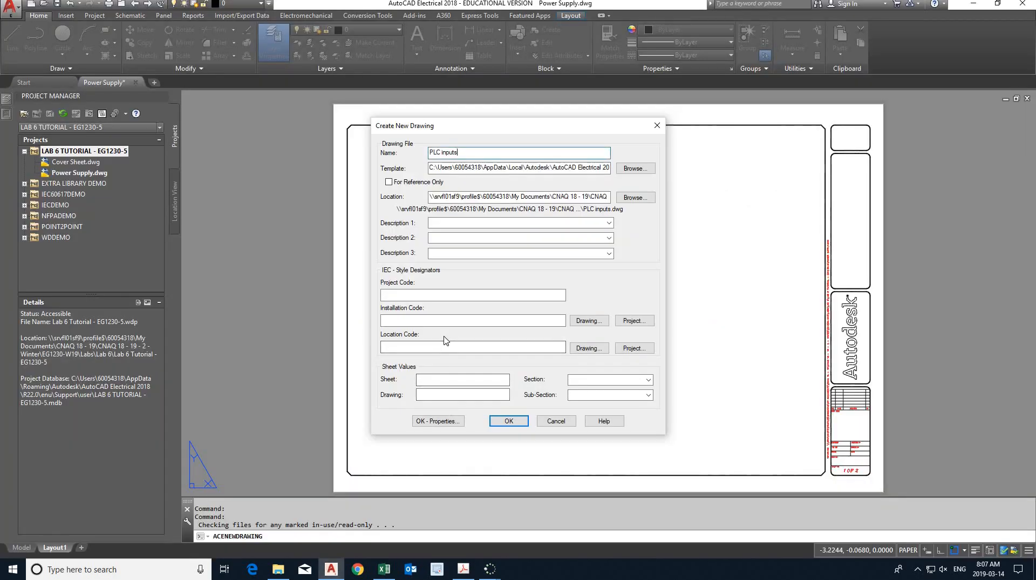
key(BackSpace)
key(BackSpace)
key(BackSpace)
key(BackSpace)
key(BackSpace)
key(BackSpace)
text(Digital Inputs)
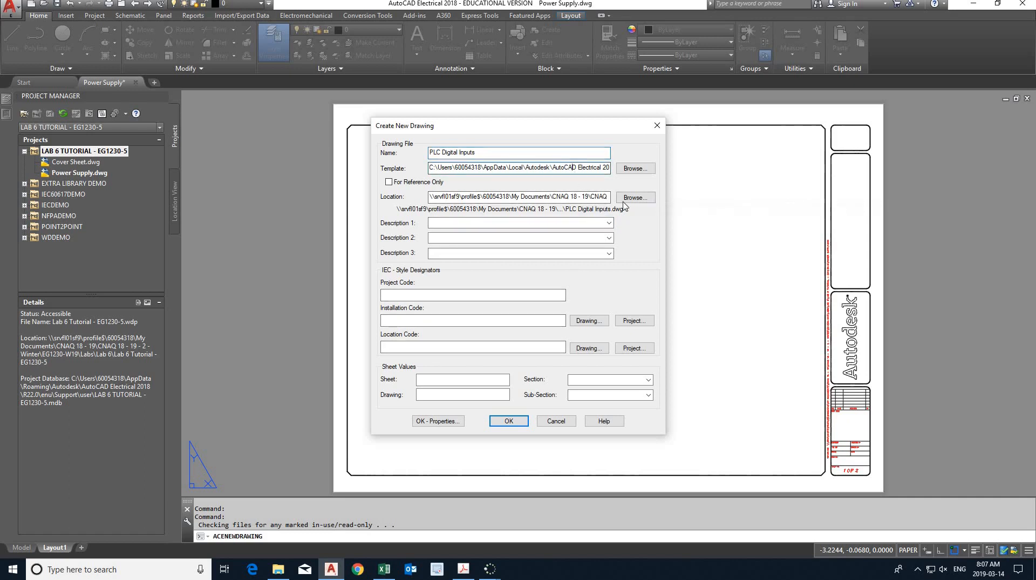
- Choose "My ACAD Electrical Template" from the Lab 6 Tutorial - EG1230-5 folder as the new drawing's template
key(End)
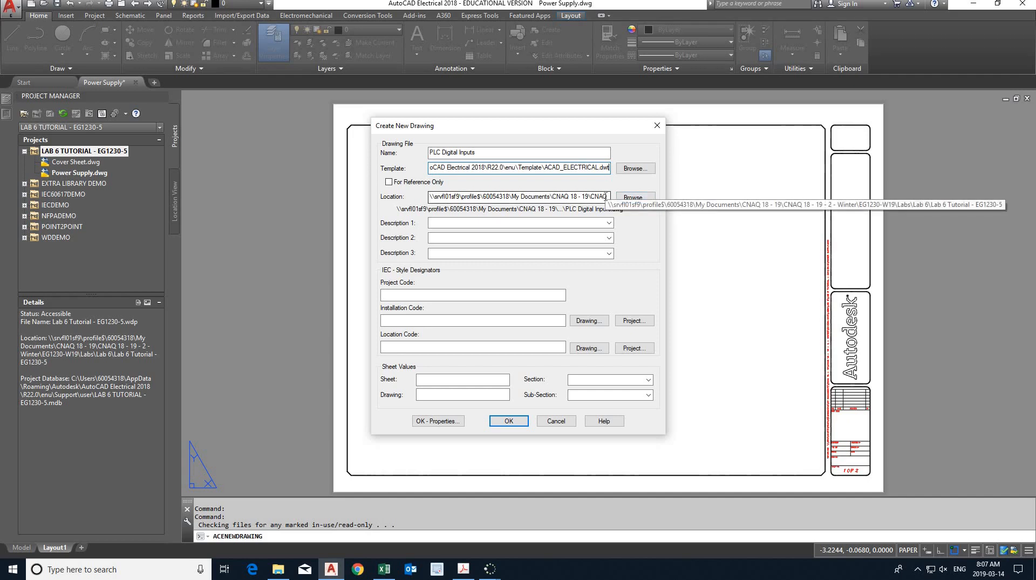
click(627, 170)
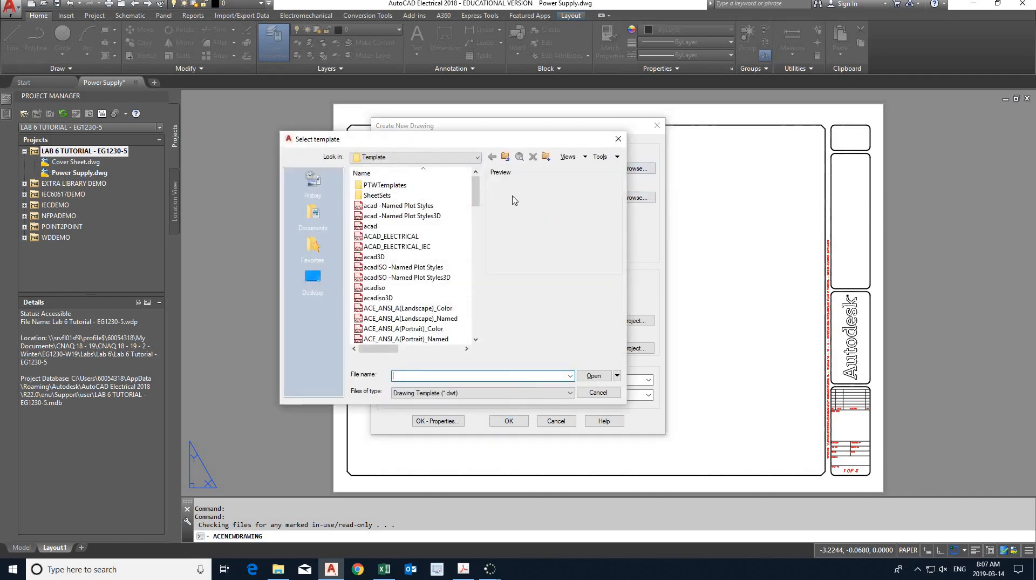
click(477, 157)
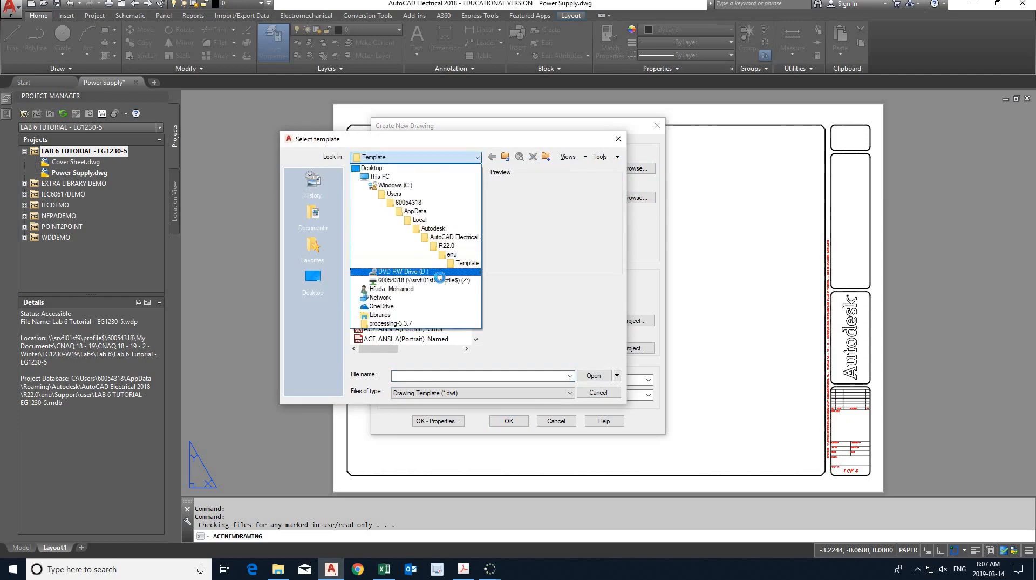
click(441, 280)
double_click(381, 215)
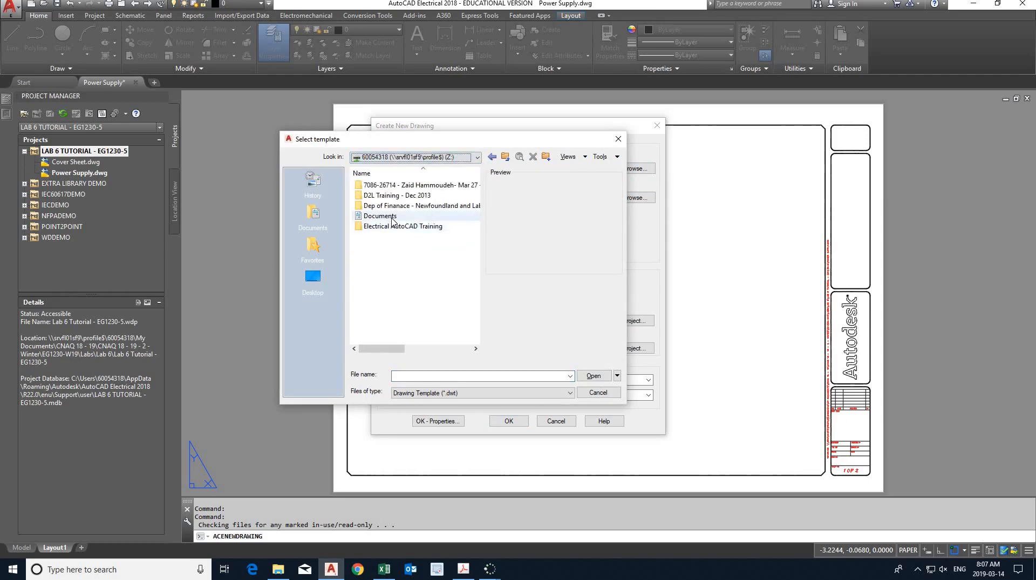
double_click(398, 237)
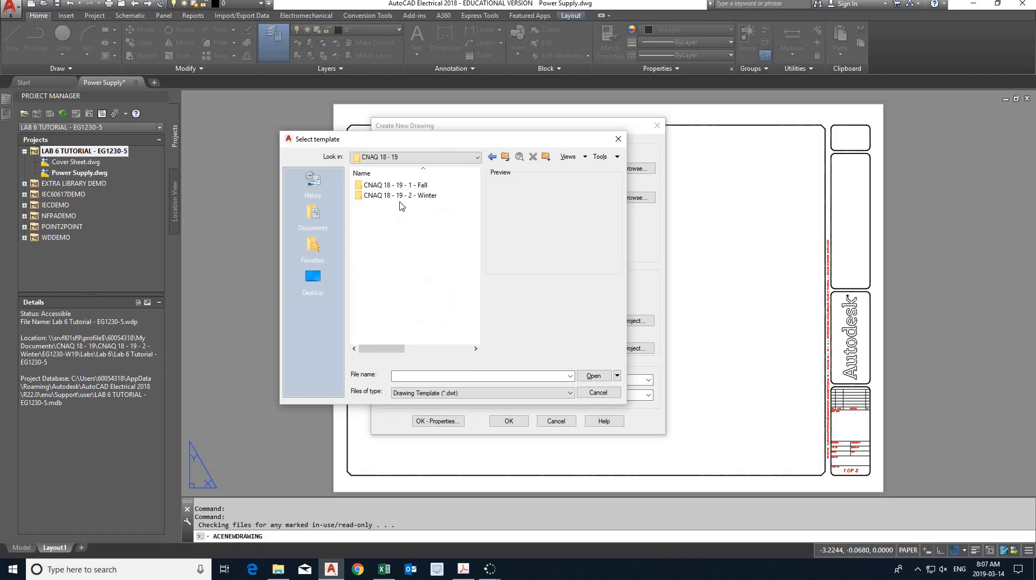
double_click(399, 196)
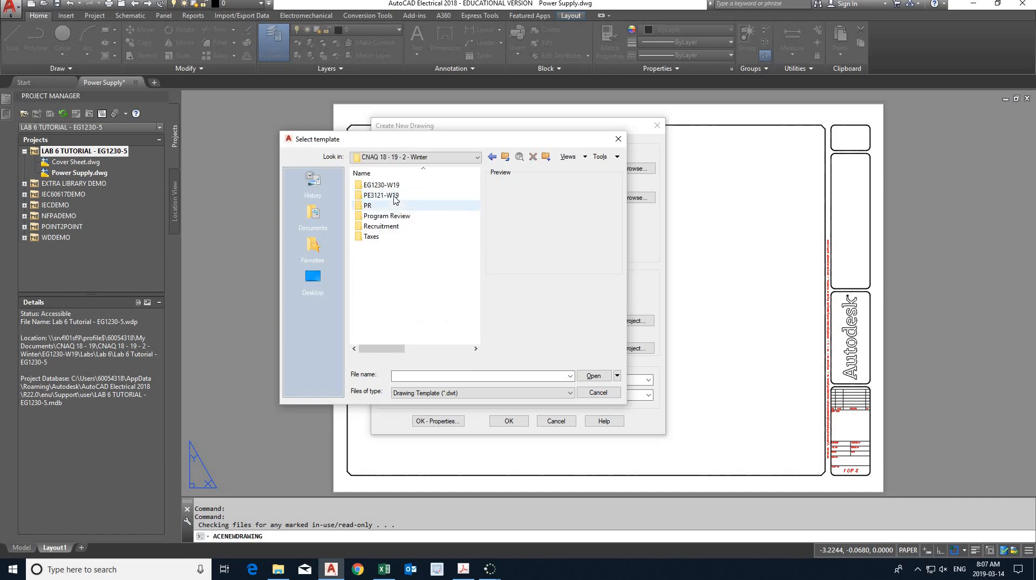
click(391, 185)
key(Return)
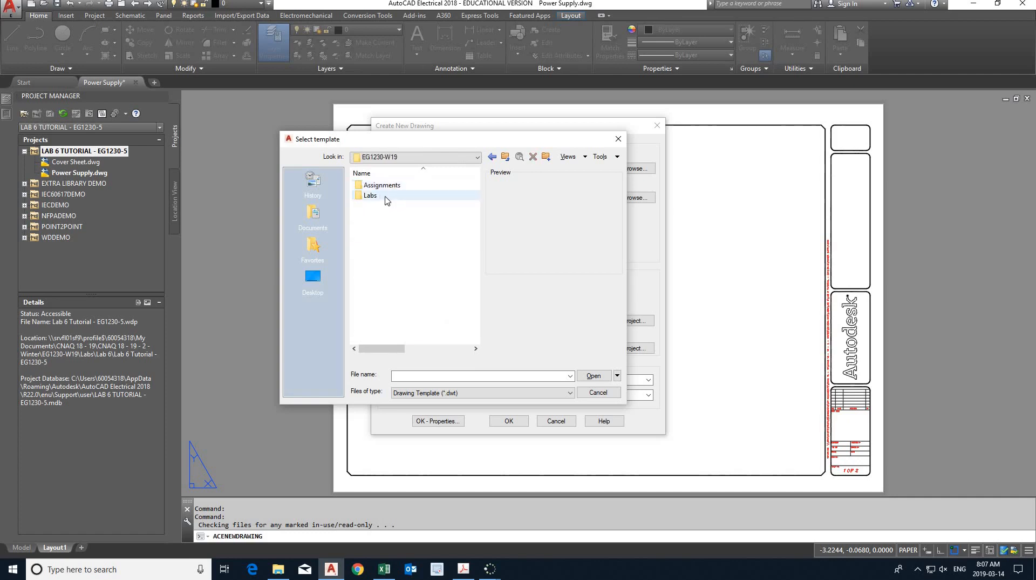
double_click(387, 198)
double_click(378, 237)
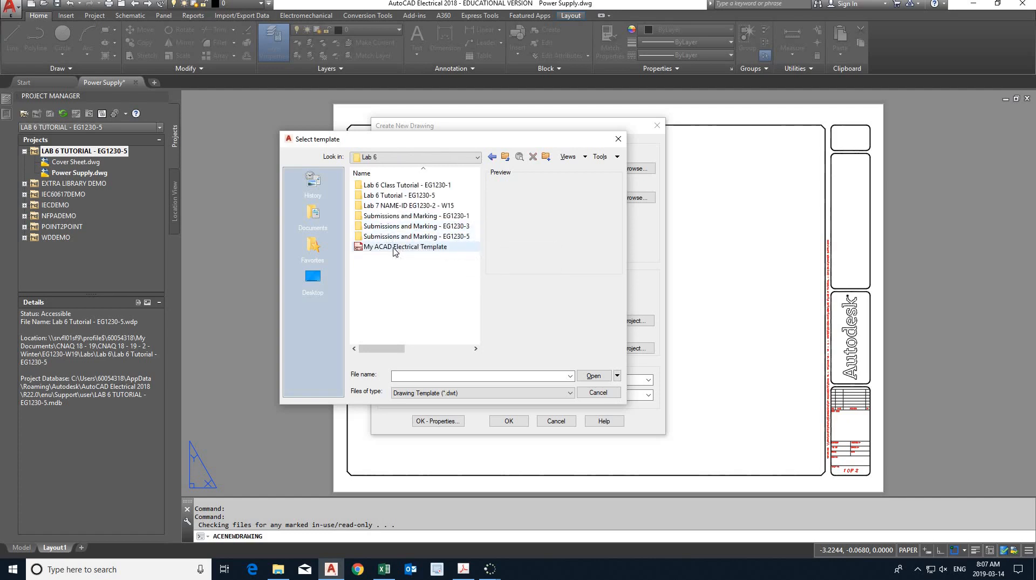
double_click(405, 195)
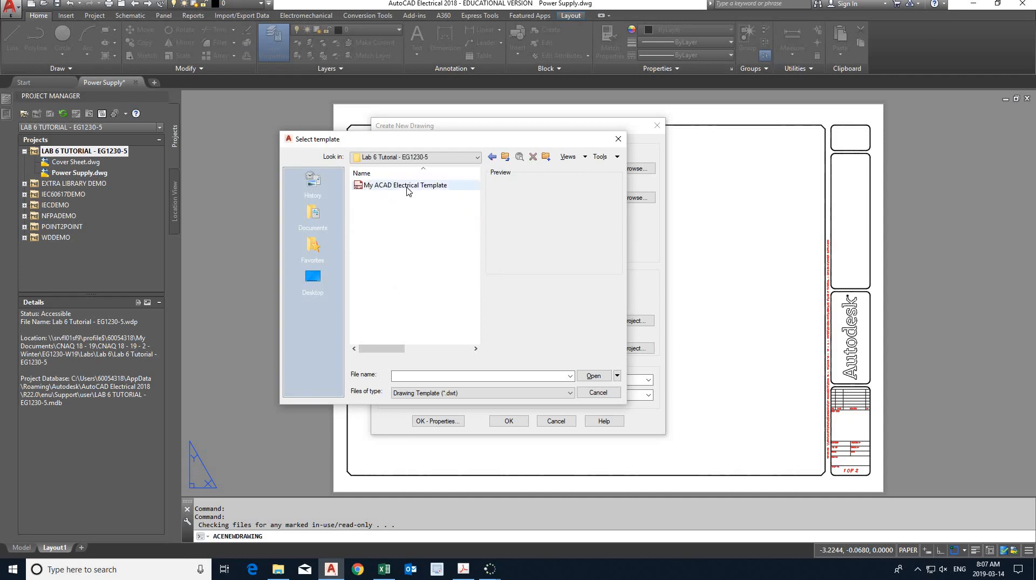
double_click(407, 189)
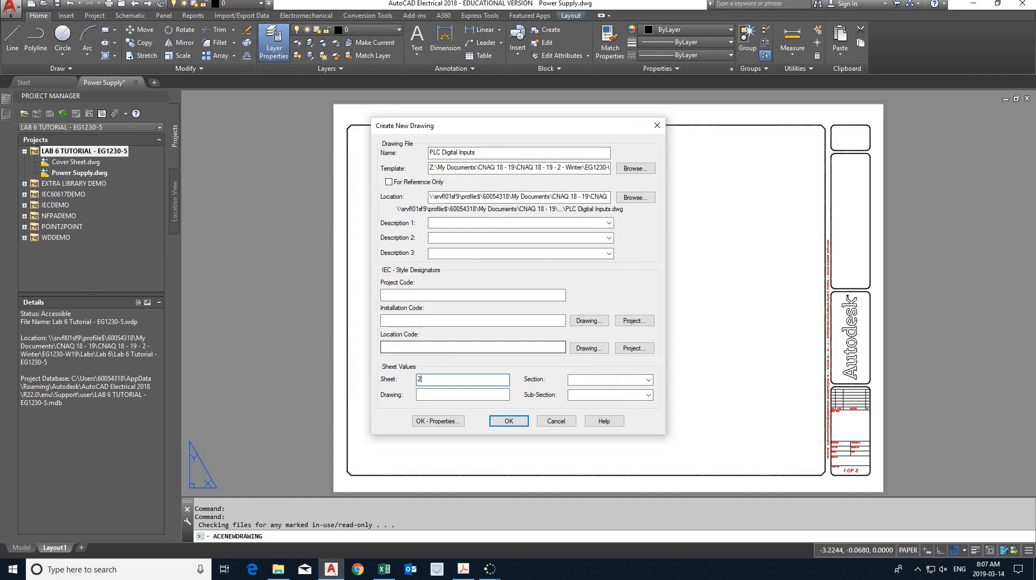
- Create the PLC Digital Inputs drawing as sheet 2 with the project defaults applied, and show it in model space
click(510, 421)
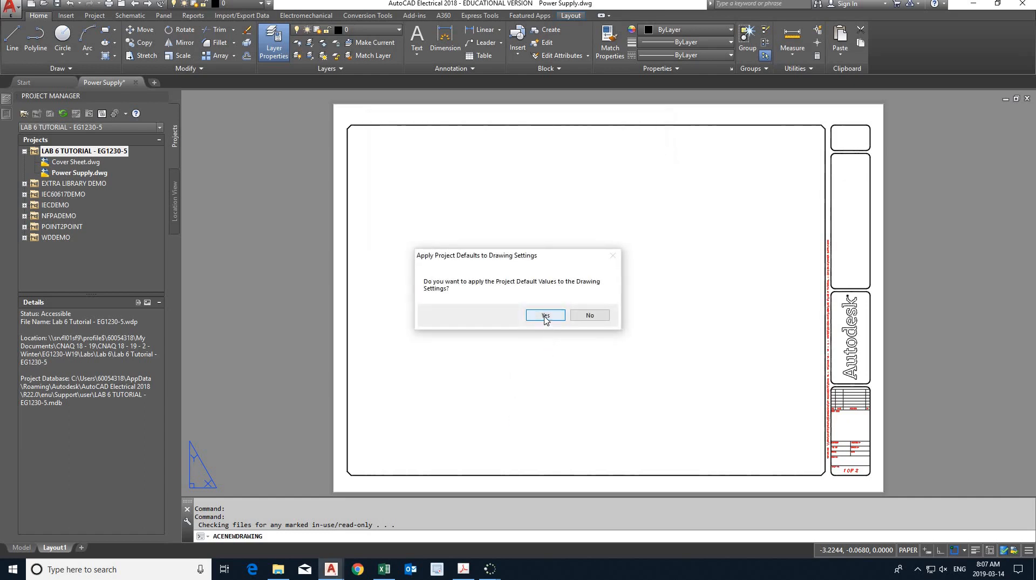
click(546, 315)
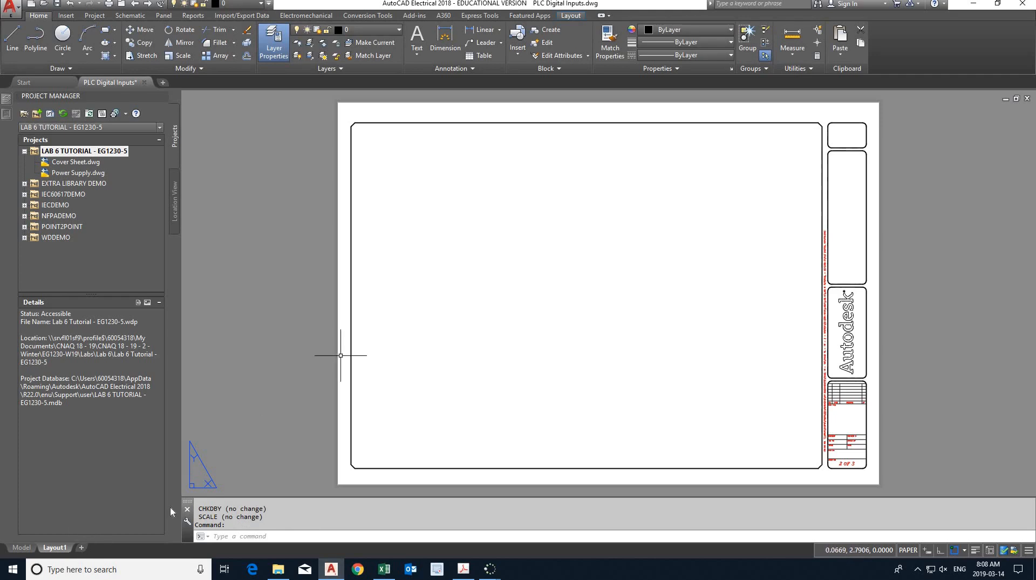
click(22, 547)
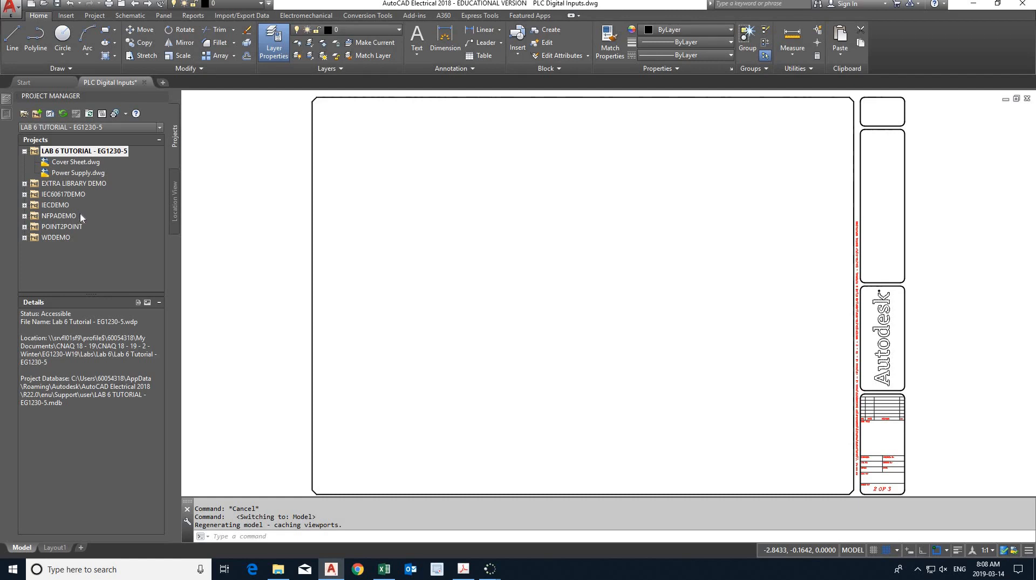
- Start another new drawing in the LAB 6 TUTORIAL - EG1230-5 project, name it "PLC Digital Outputs" and check the end of its template path
right_click(65, 154)
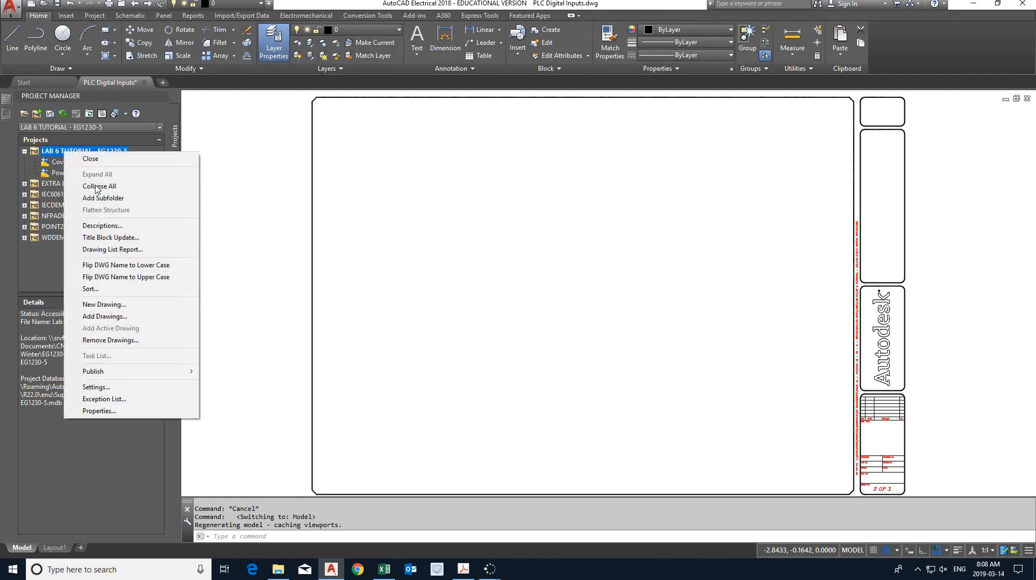
click(118, 304)
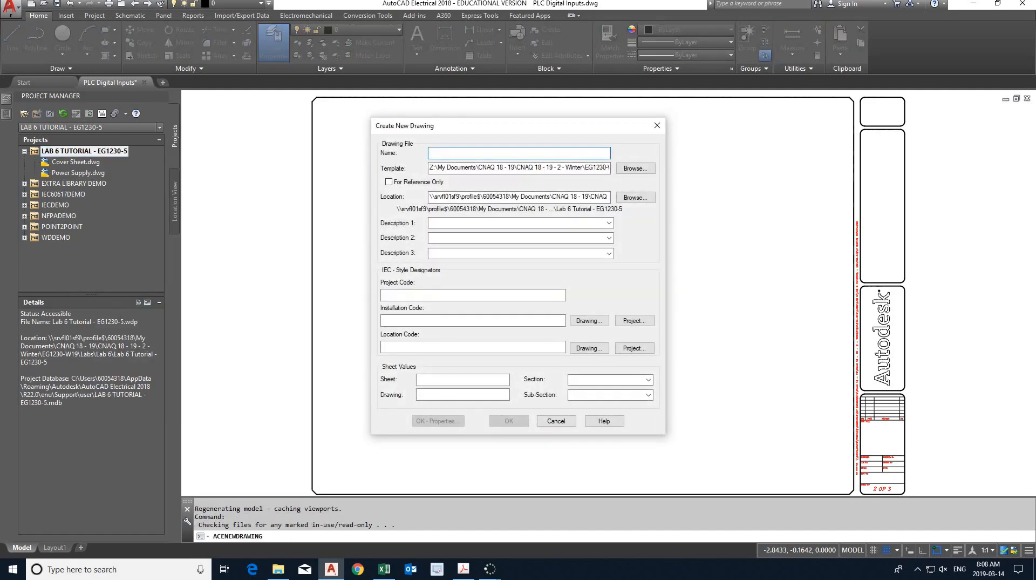
text(PLC Di)
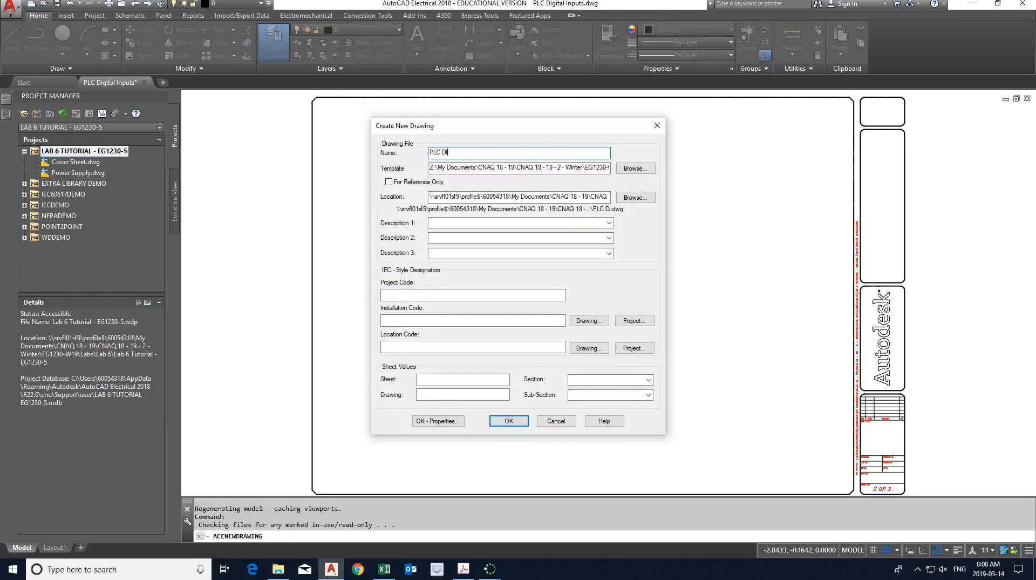
text(gital Outputs)
click(501, 168)
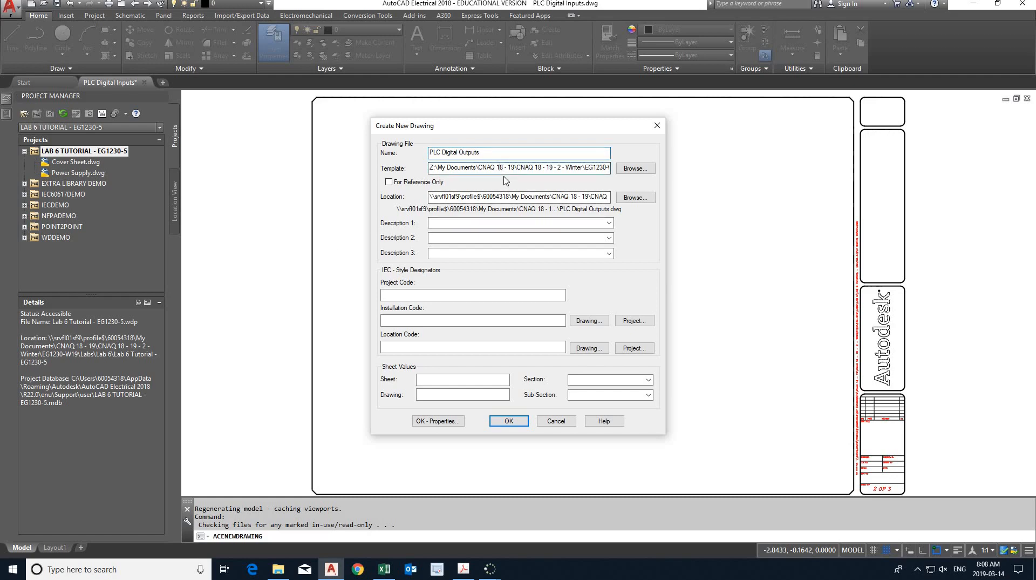
key(End)
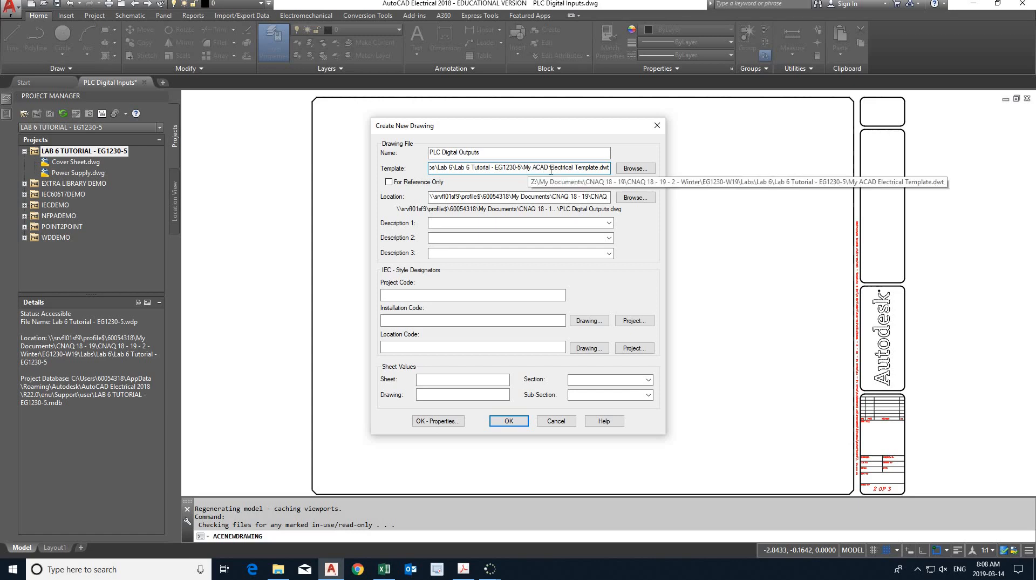
- Create the PLC Digital Outputs drawing as sheet 3 with the project defaults applied, and refresh the project's drawing list
click(439, 383)
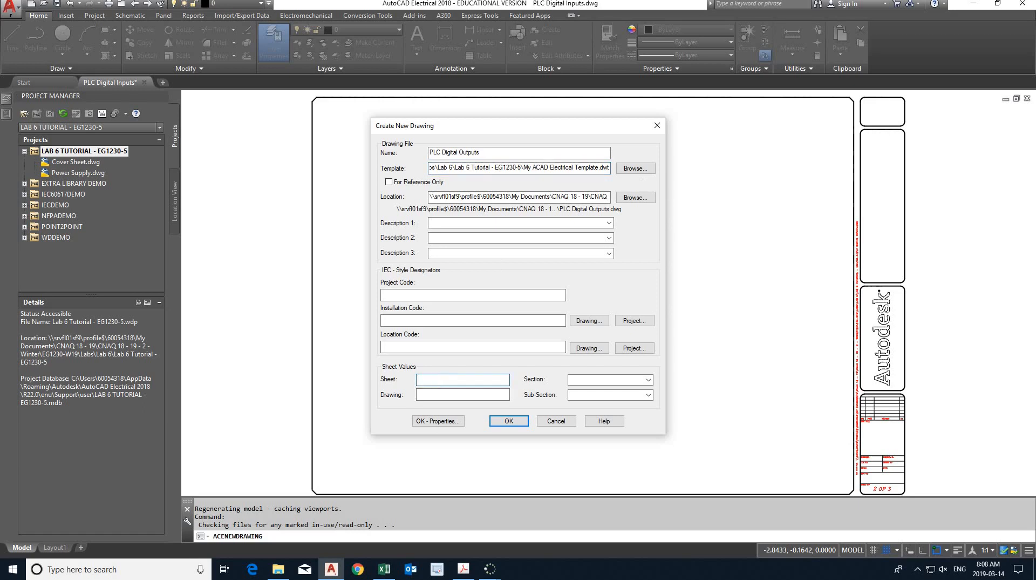
click(509, 421)
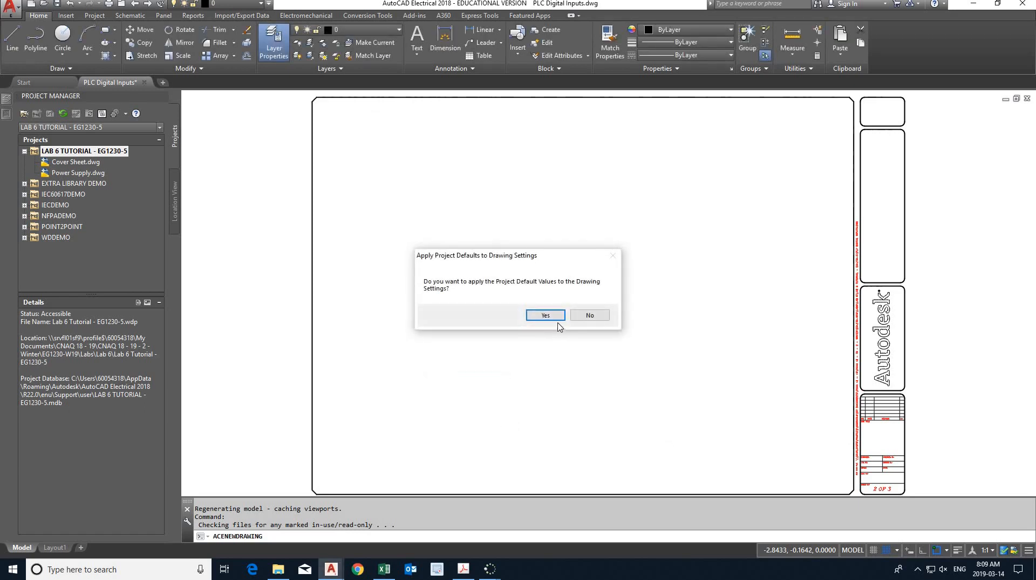
click(546, 315)
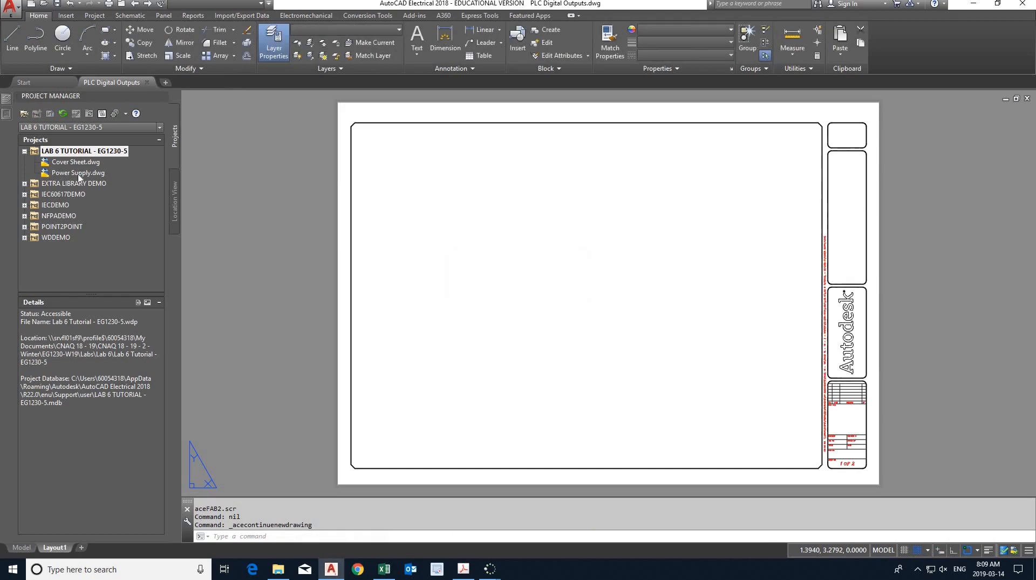
click(62, 113)
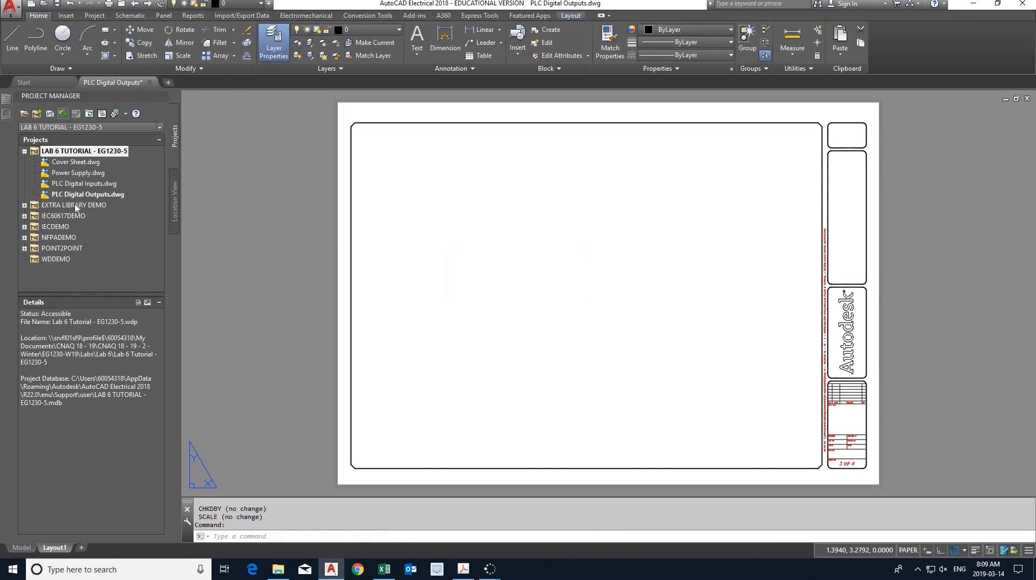
- Create a new drawing named "BOM" in the LAB 6 TUTORIAL - EG1230-5 project as sheet 4, with the project defaults applied
right_click(65, 153)
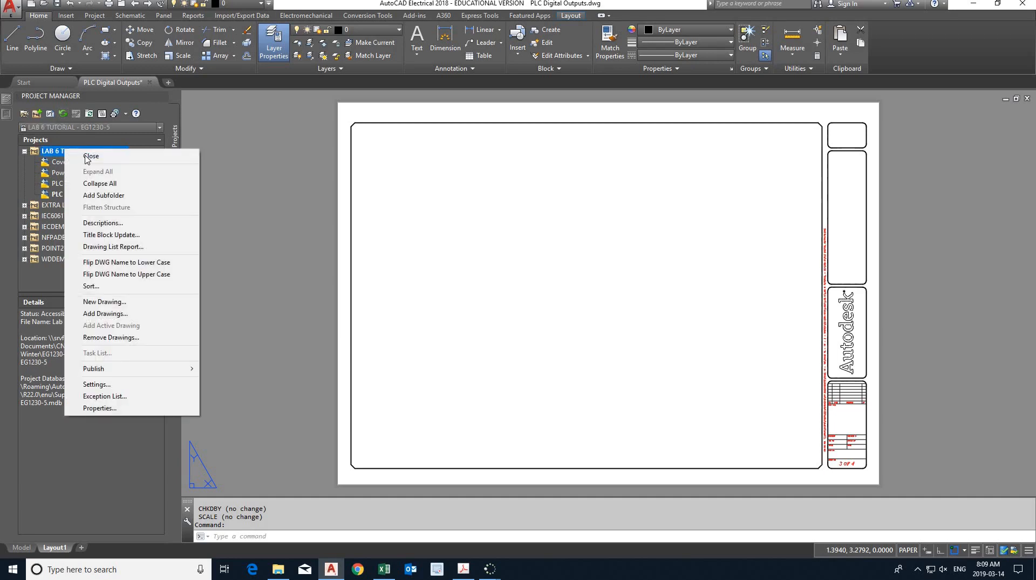
click(120, 306)
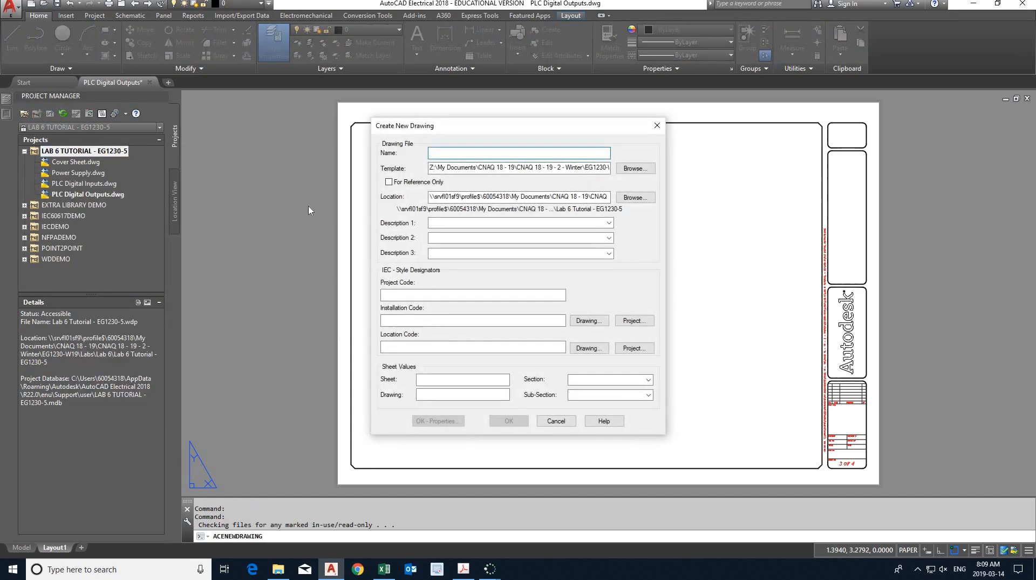
text(BOM)
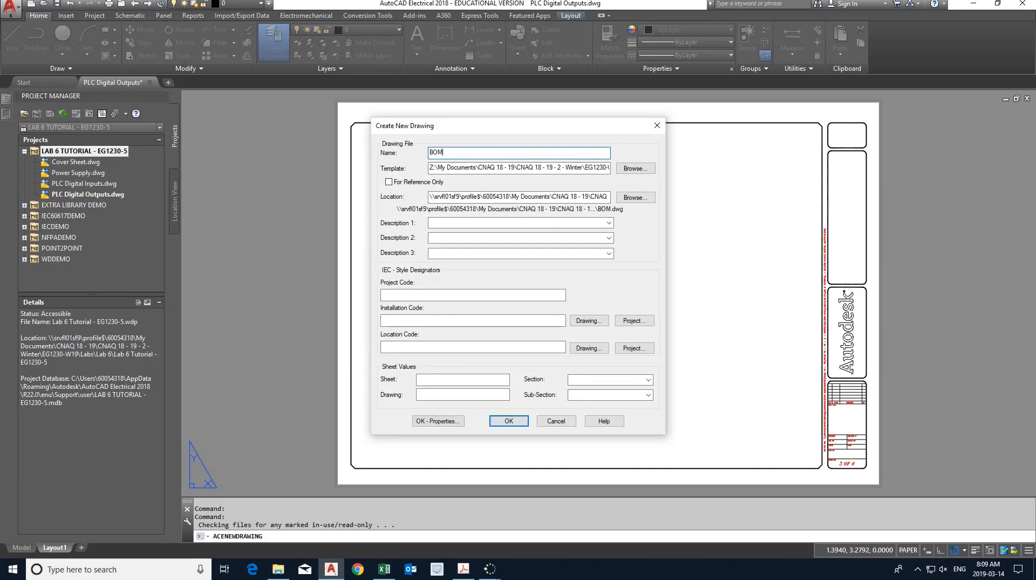
click(419, 378)
text(4)
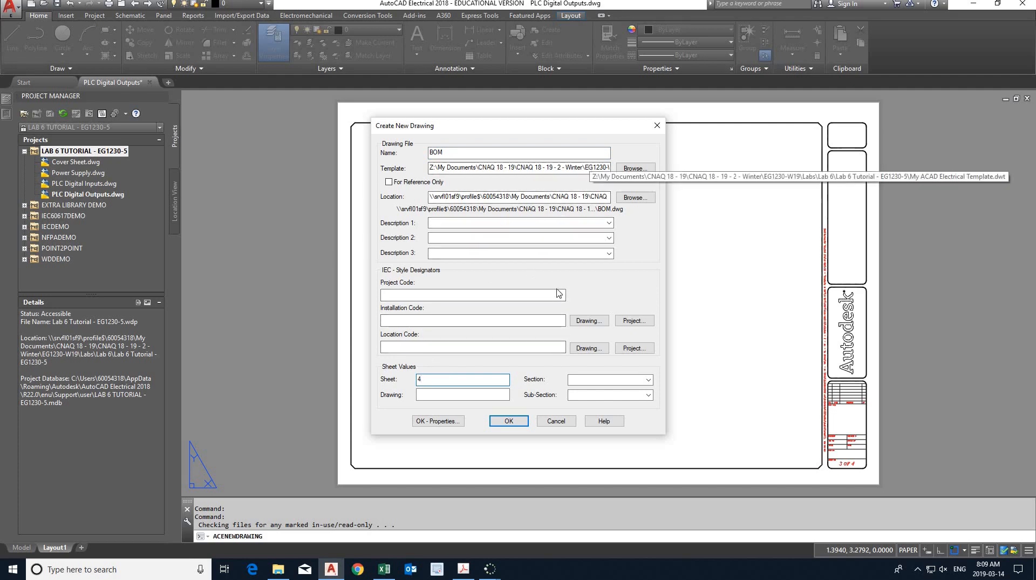
click(513, 422)
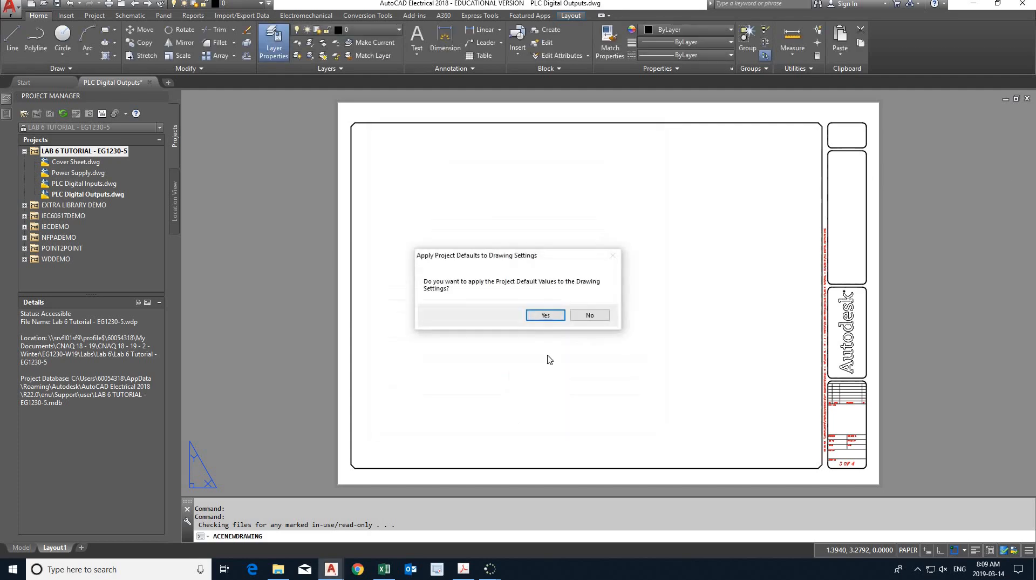
click(551, 315)
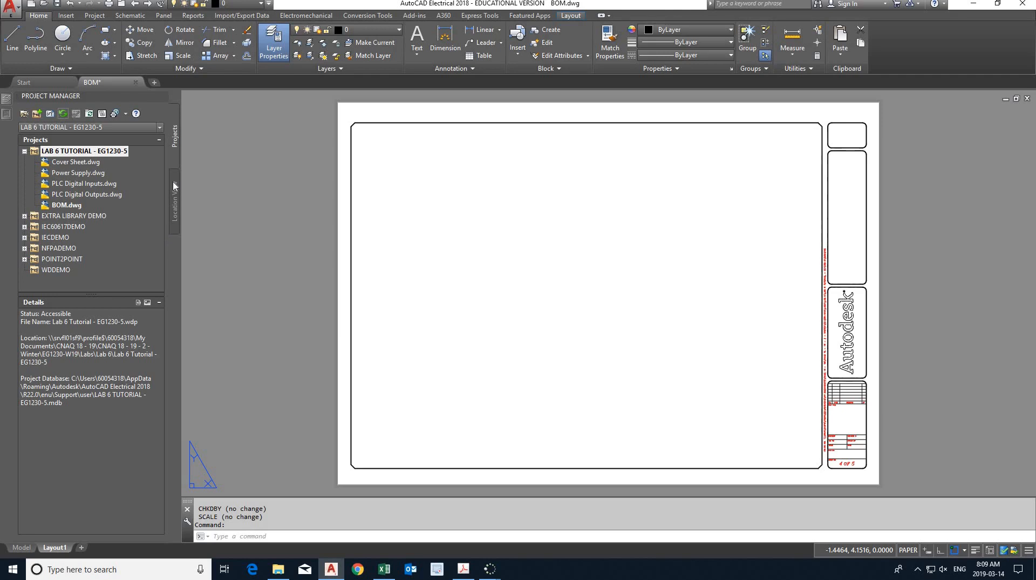
- Open Power Supply.dwg and read the wire type requirements in the Lab 6 PDF in Acrobat
double_click(81, 173)
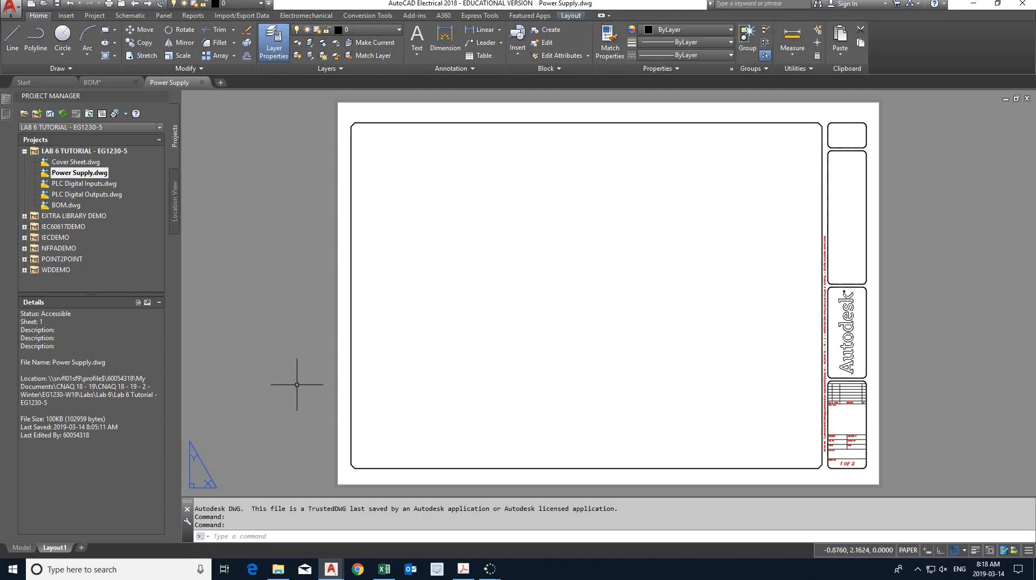
click(464, 569)
scroll(478, 400, down, 3)
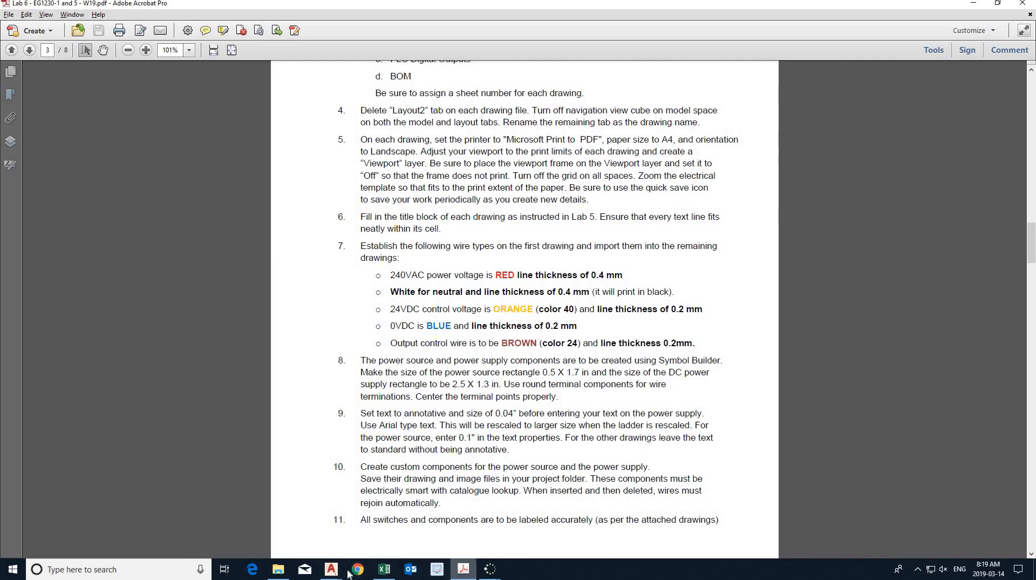
- Switch back to Power Supply.dwg in AutoCAD Electrical
click(332, 569)
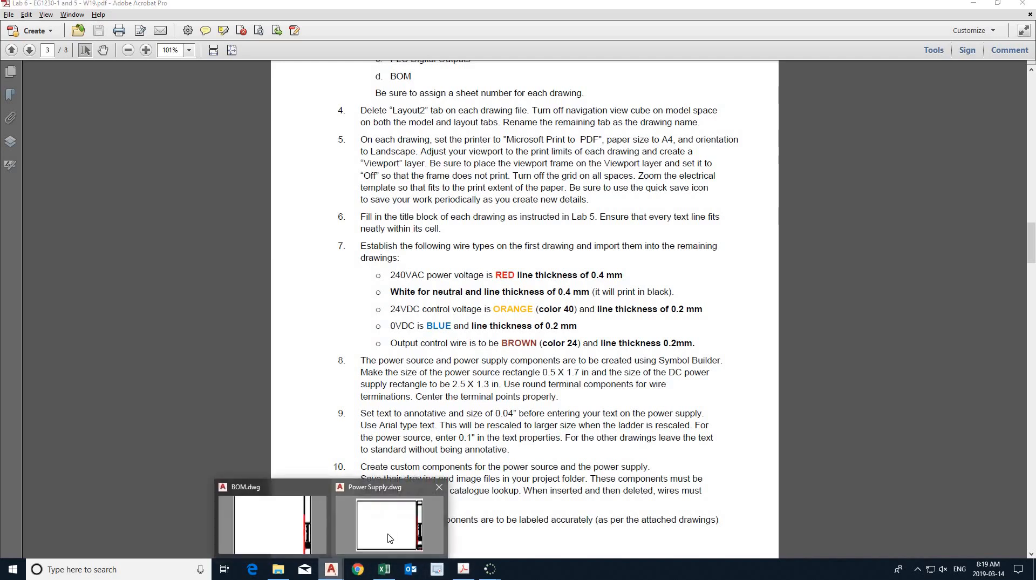
click(390, 538)
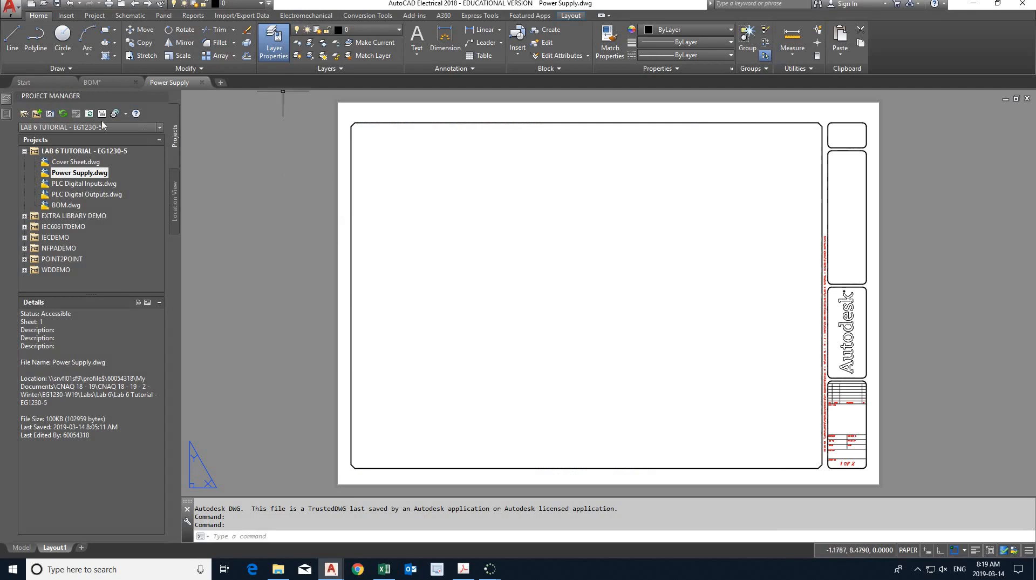
mouse_move(7, 101)
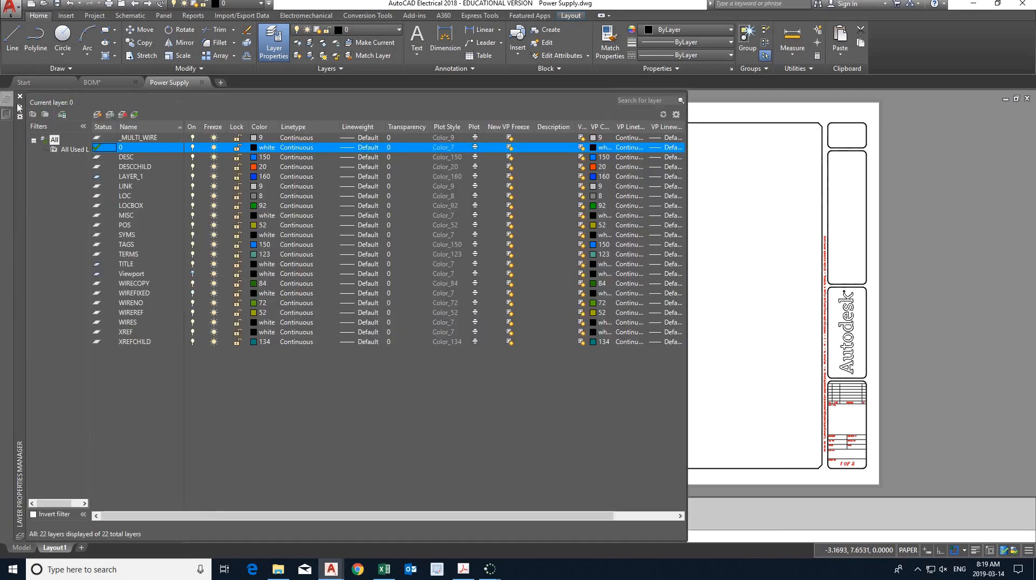
click(97, 116)
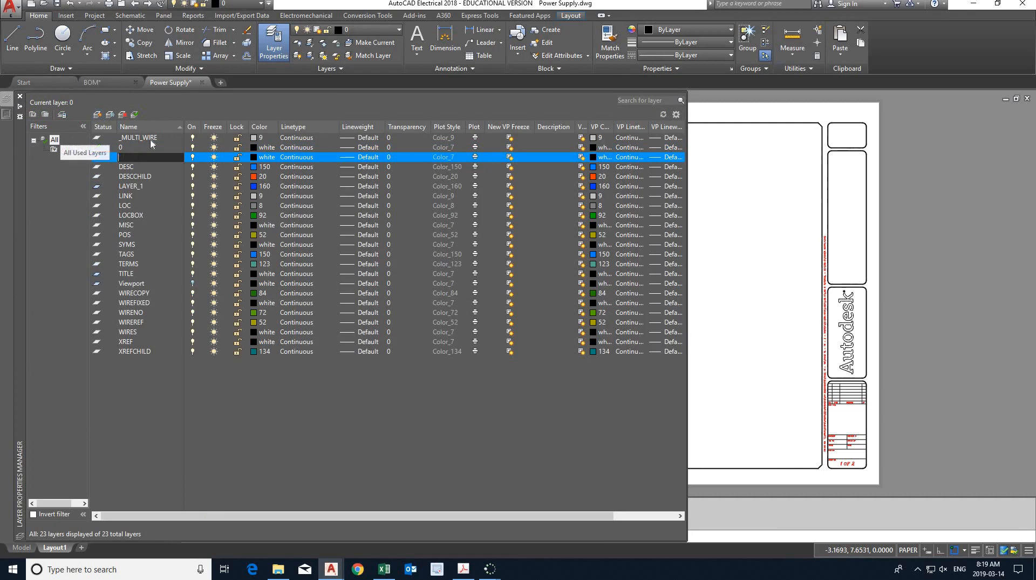
key(BackSpace)
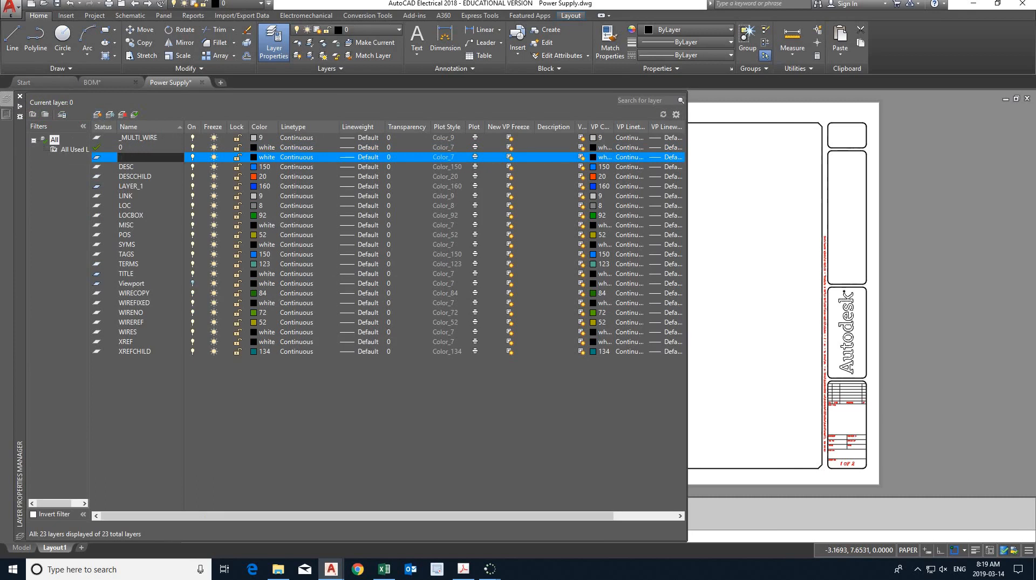
click(112, 159)
key(Delete)
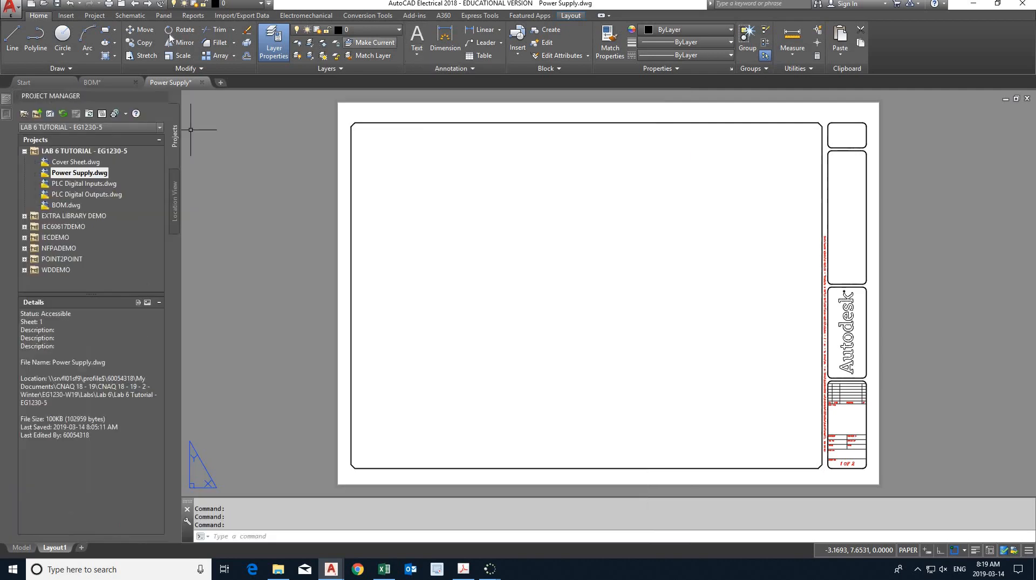
- Open Create/Edit Wire Type for Power Supply.dwg and check the 240VAC wire requirements in the Lab 6 PDF in Acrobat
click(139, 18)
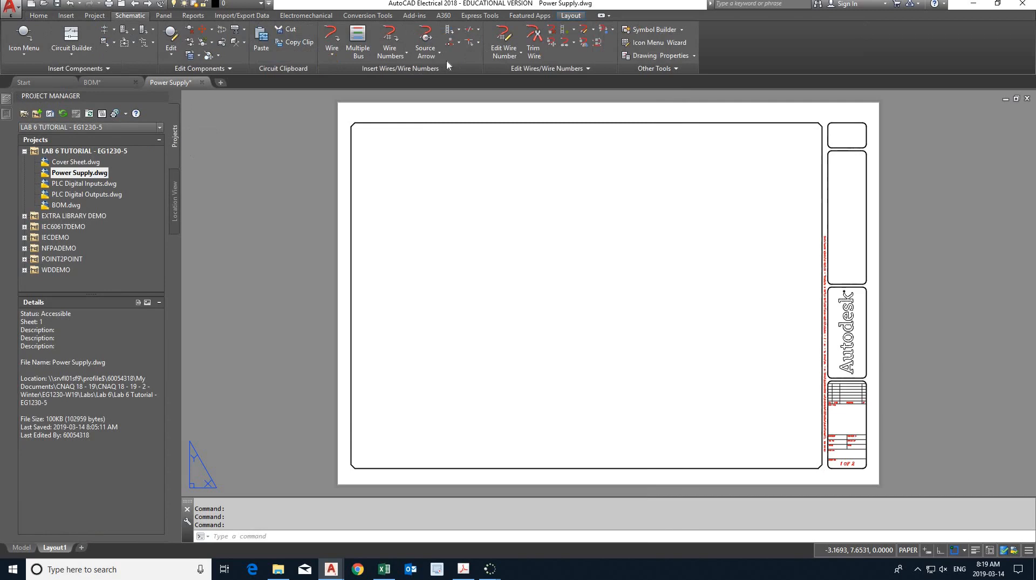
click(586, 31)
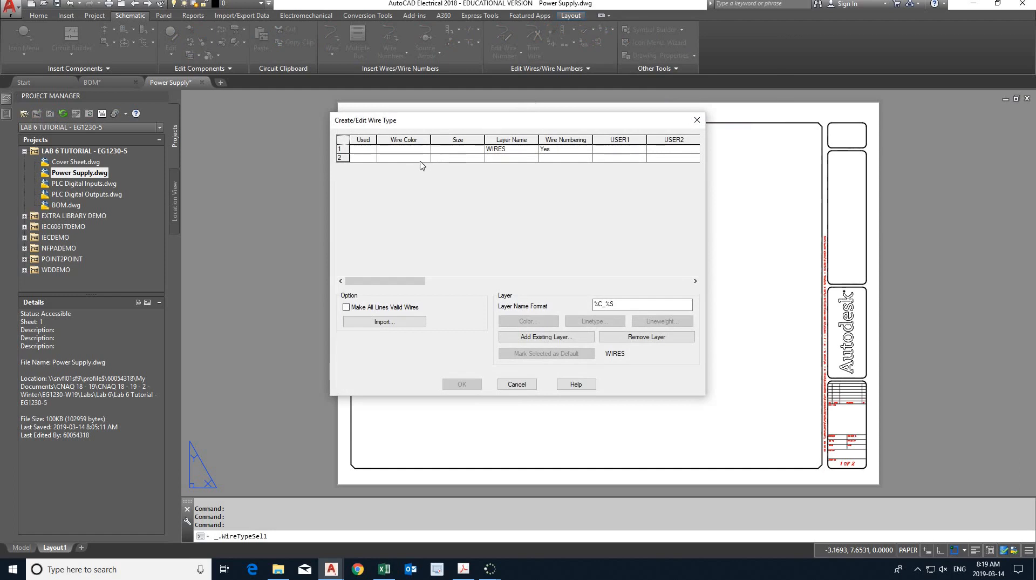
key(alt+Tab)
click(414, 185)
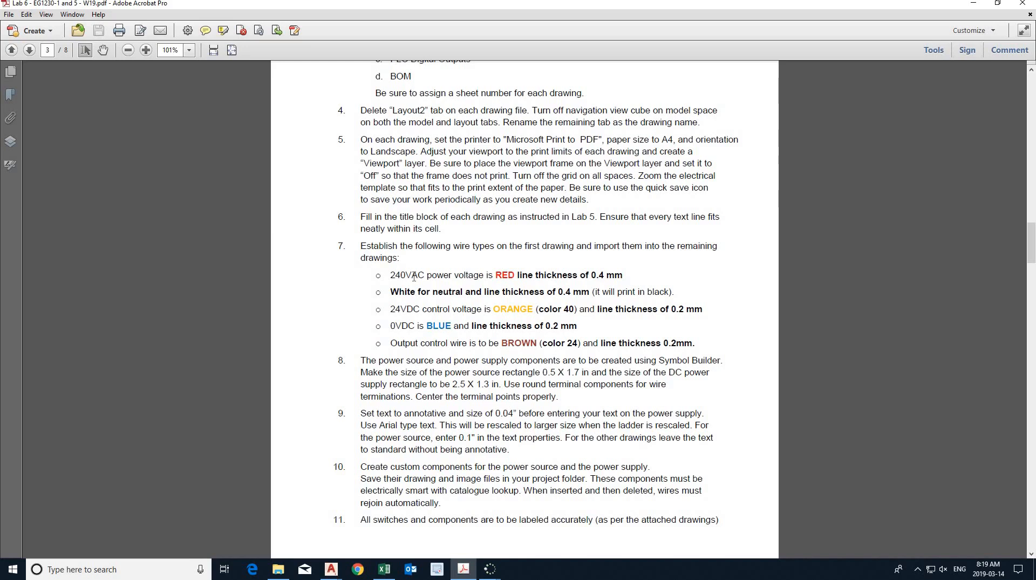
key(alt+Tab)
key(alt+Tab)
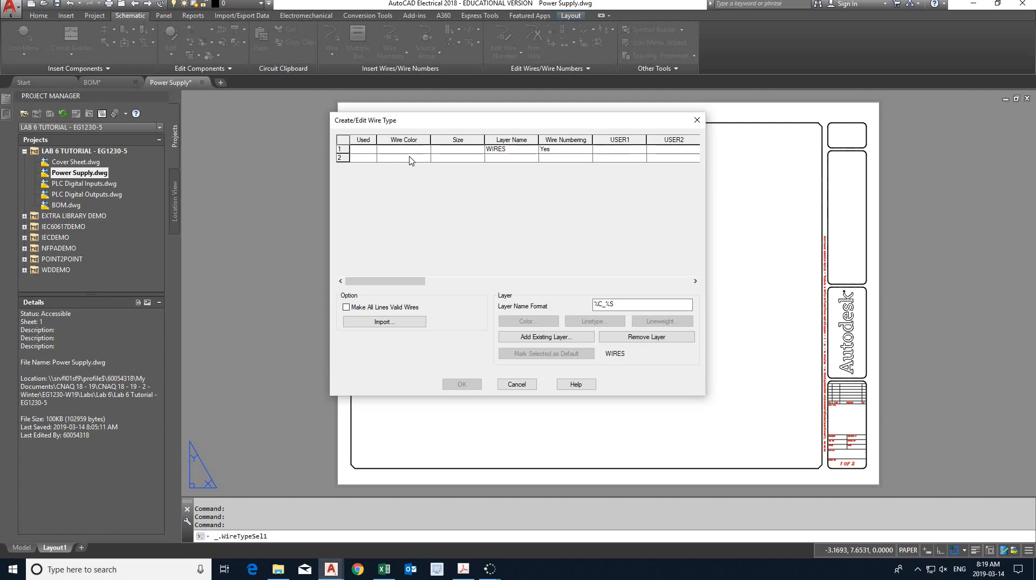
- Add a wire type with the wire color Red and rename its layer 240VAC
click(411, 158)
text(Red)
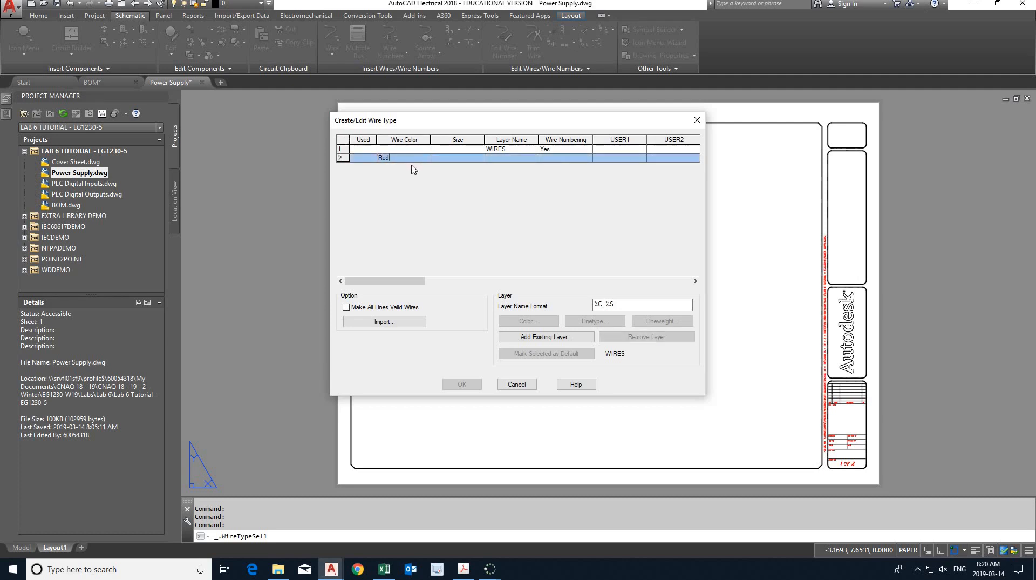
key(Return)
click(500, 163)
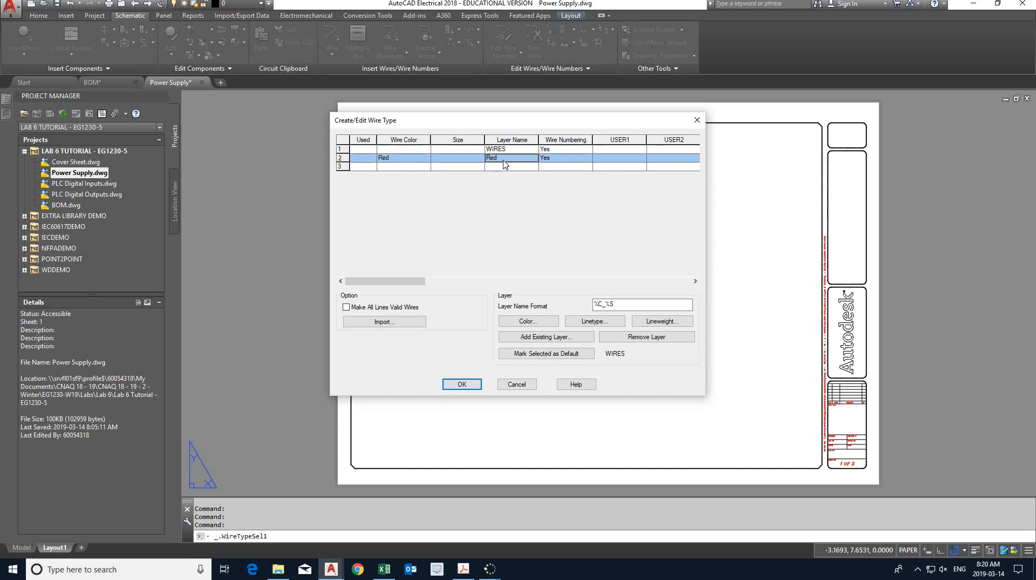
right_click(504, 161)
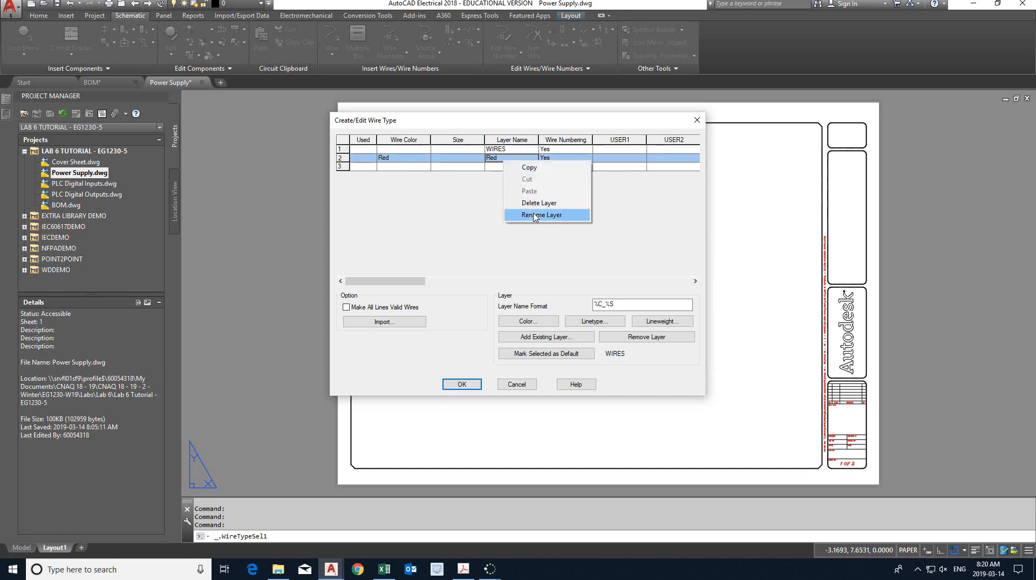
click(535, 214)
text(240)
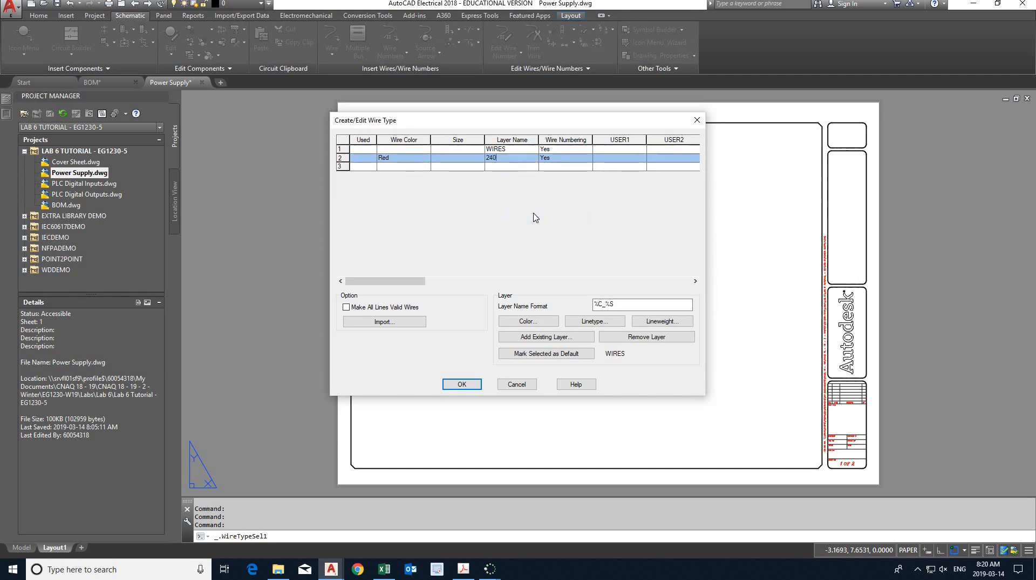
text(VAC)
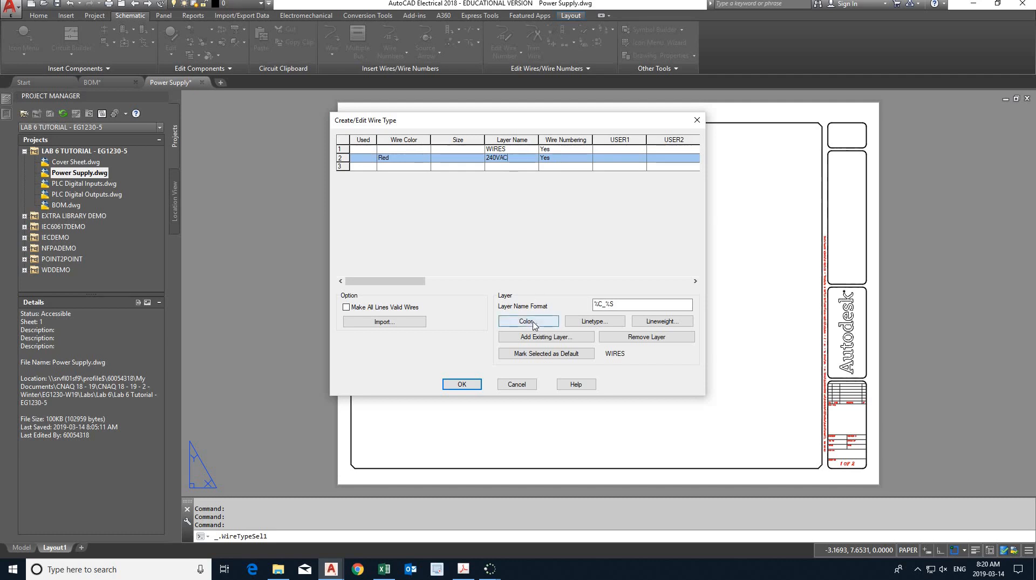
- Set the 240VAC wire layer's color to red and its lineweight to 0.40 mm
click(534, 322)
click(434, 306)
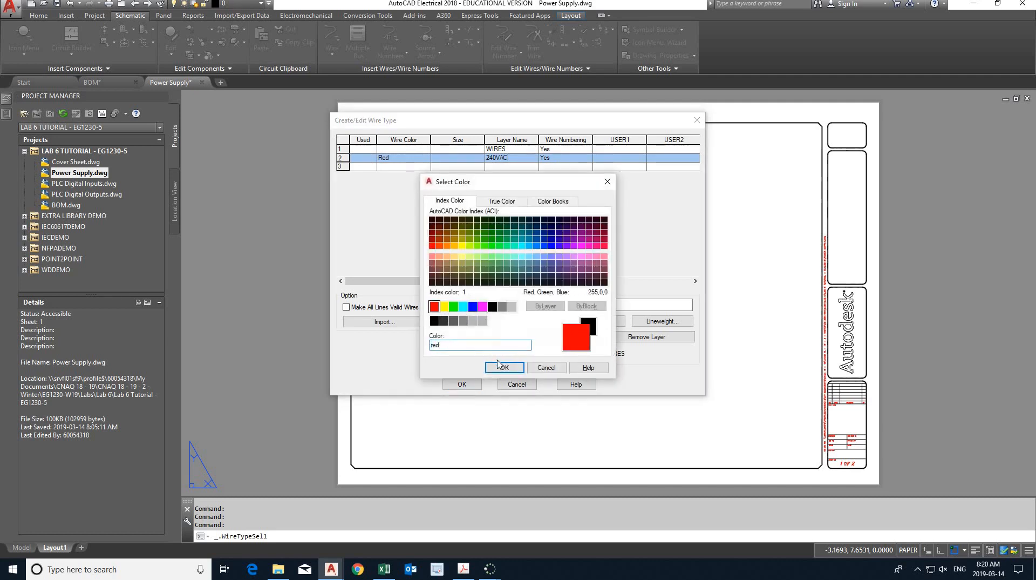
click(500, 366)
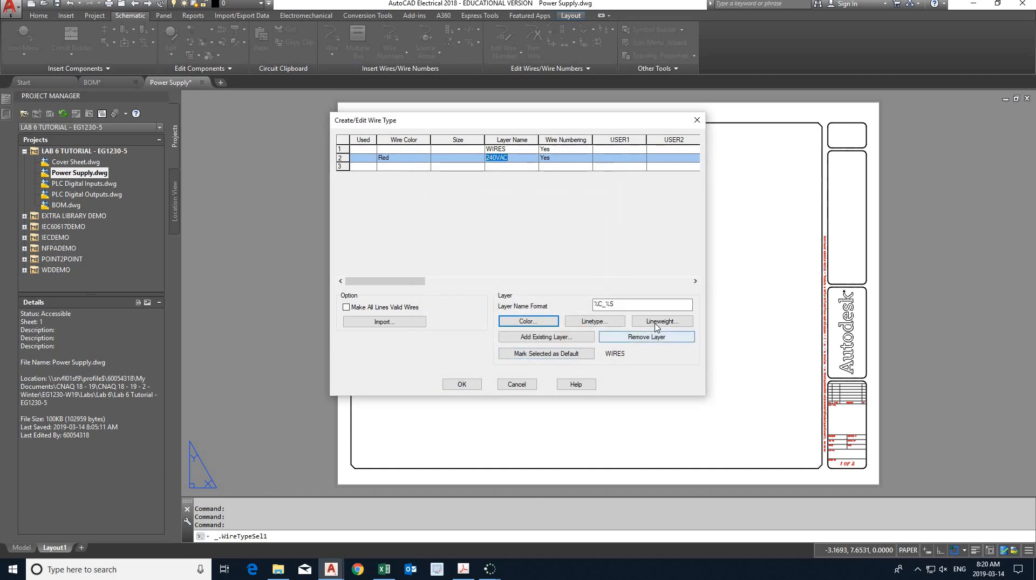
click(656, 321)
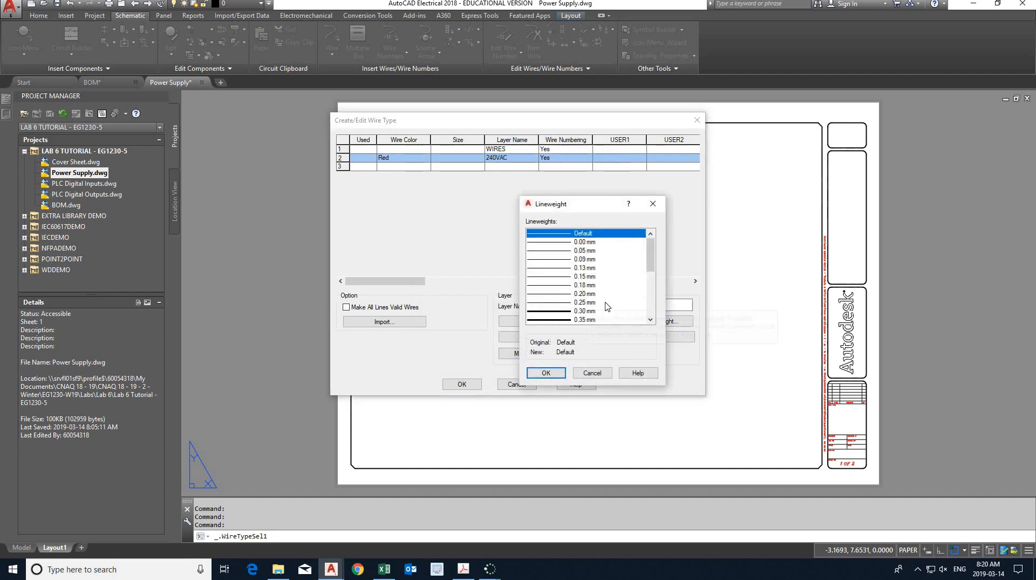
scroll(608, 306, down, 1)
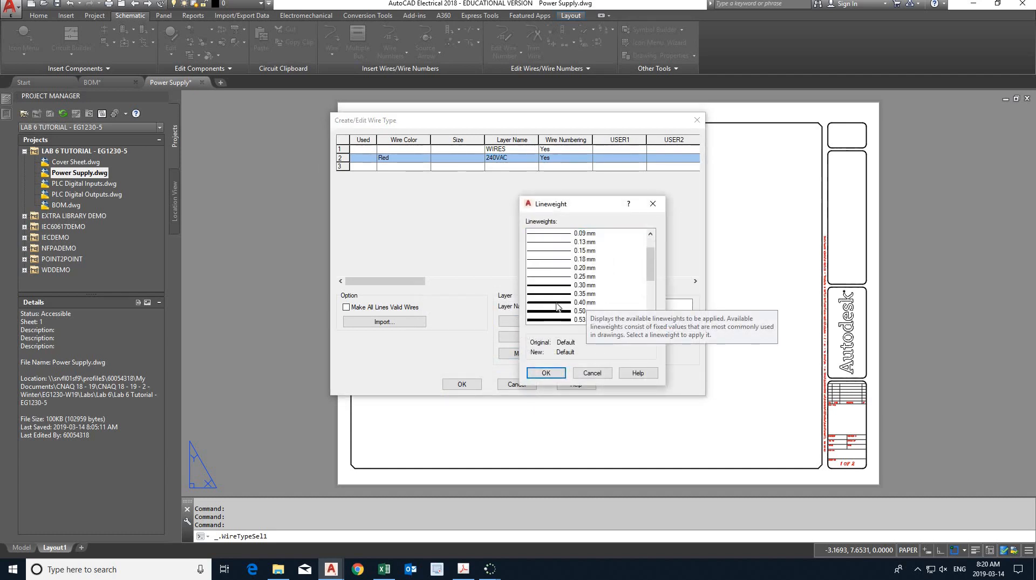
click(557, 304)
click(546, 372)
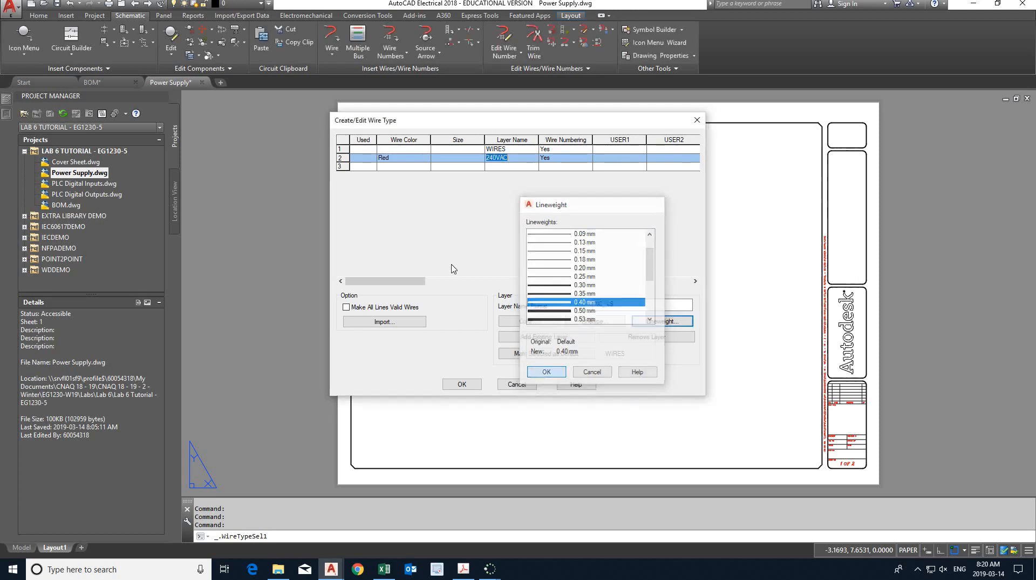
- Check the neutral wire requirements in the Lab 6 PDF in Acrobat and return to the wire type list in a maximized AutoCAD Electrical window
click(399, 168)
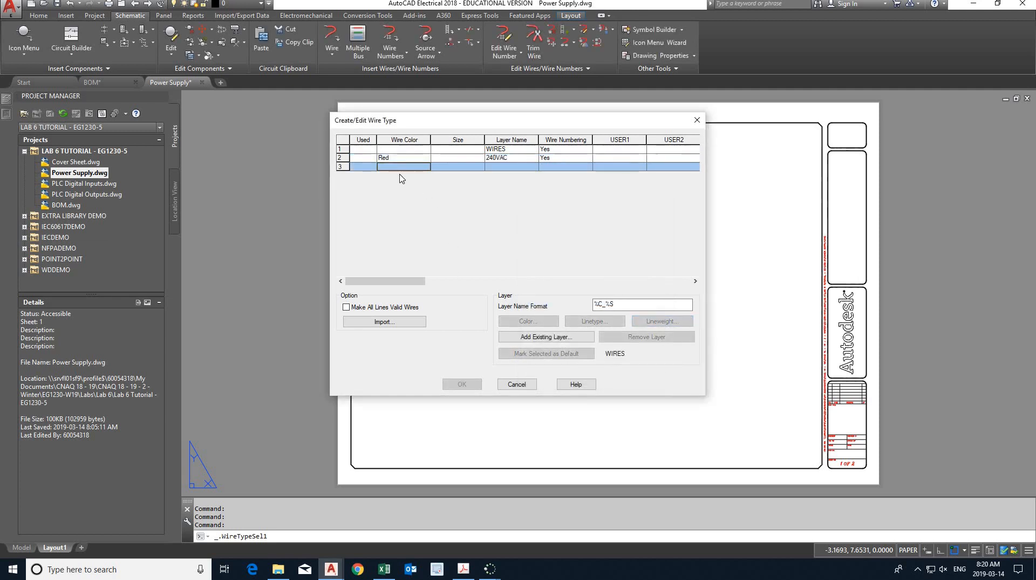
key(alt+Tab)
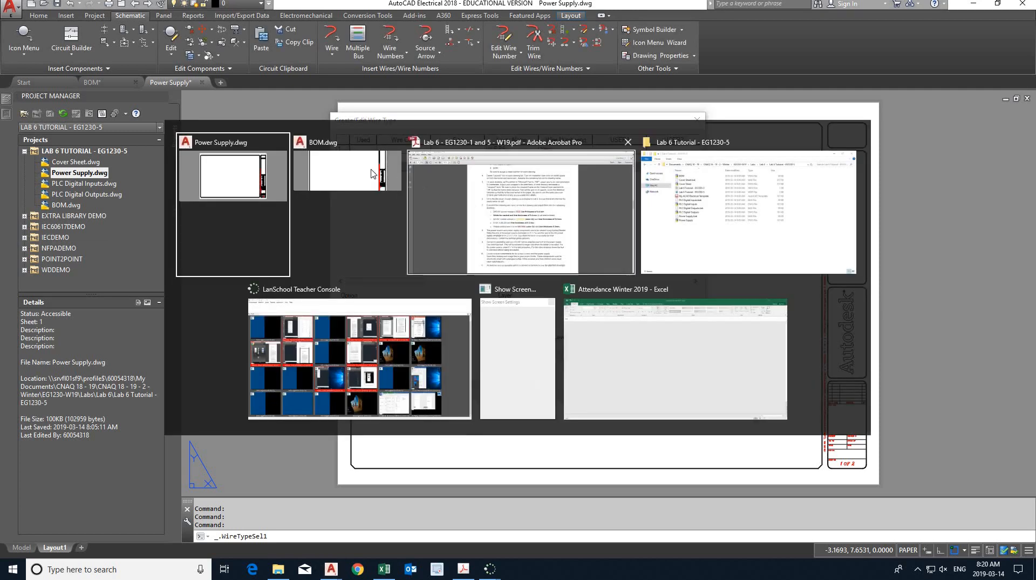
click(436, 224)
key(alt+Tab)
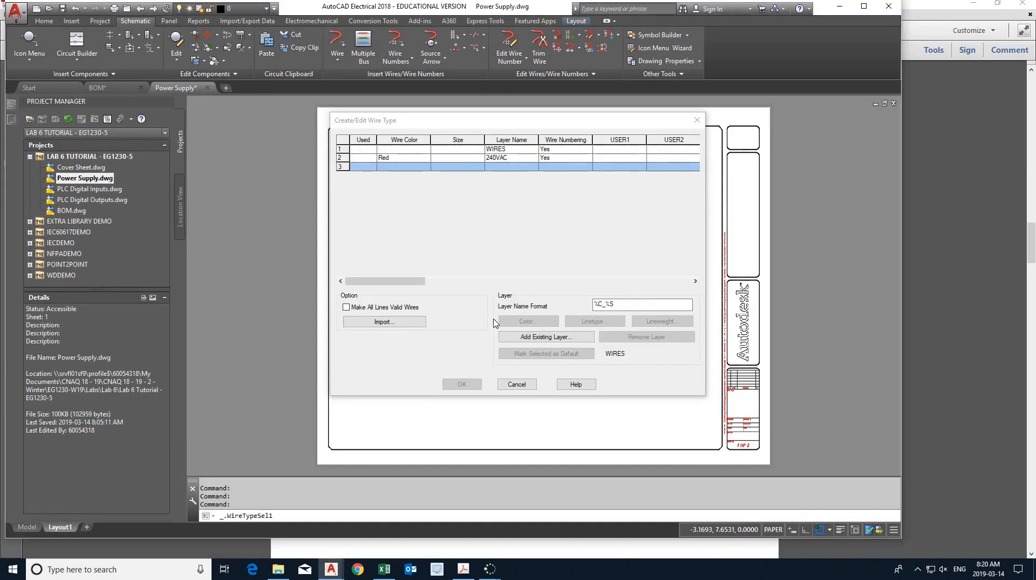
click(465, 569)
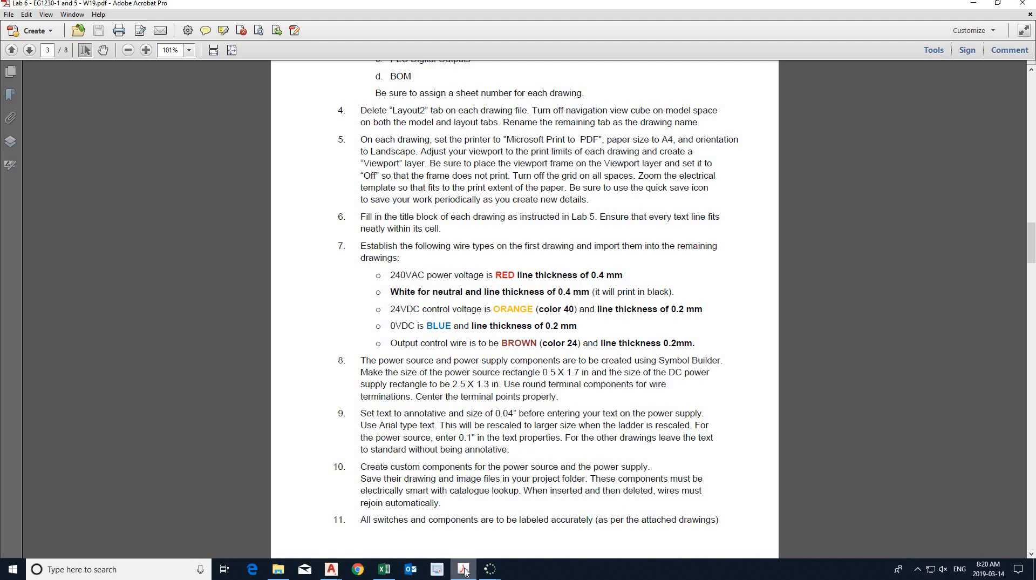
click(464, 570)
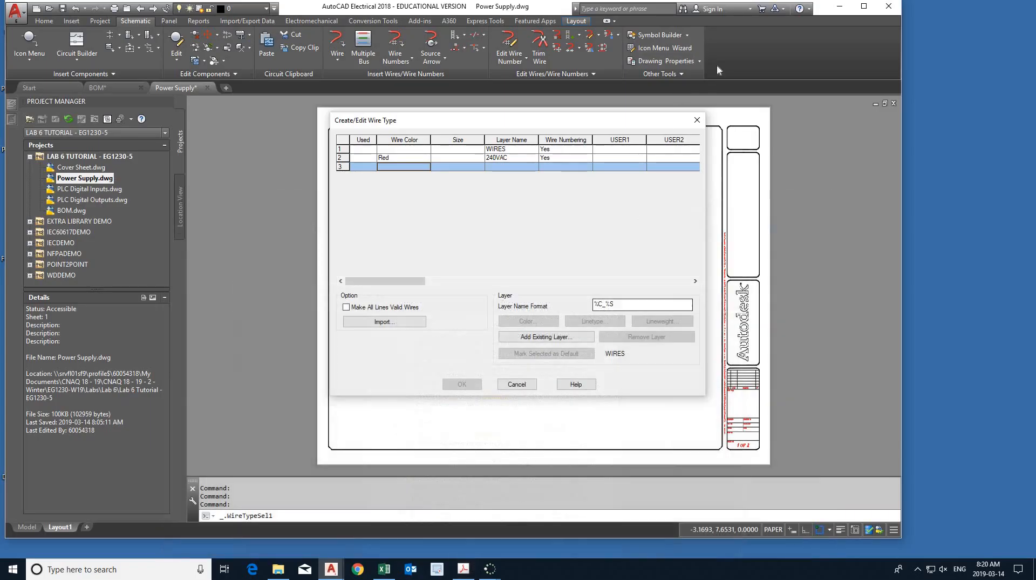
click(863, 8)
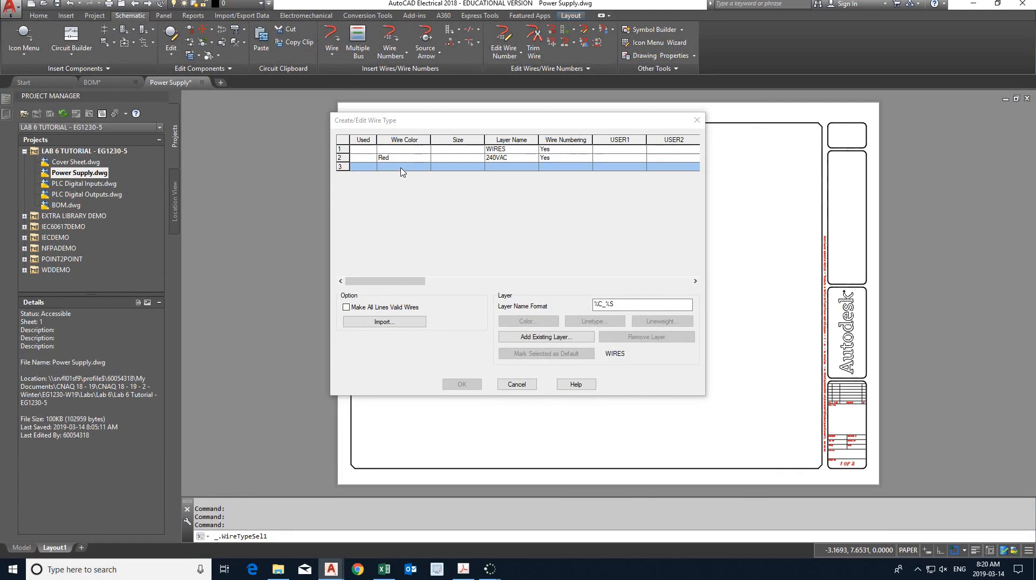
- Add a wire type with the layer name Neutral and the wire color White below the 240VAC entry
click(401, 169)
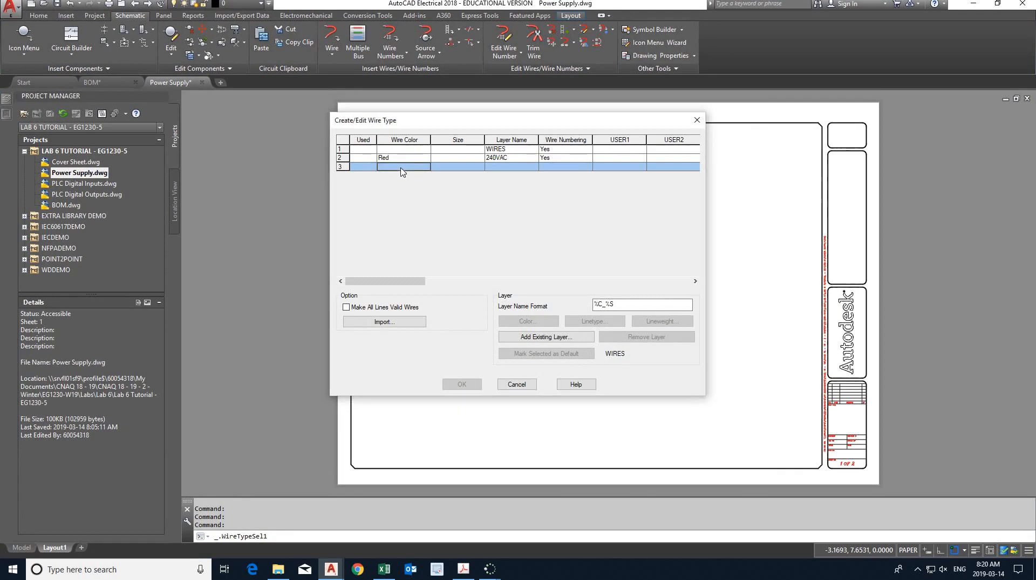
text(Neutral)
key(Return)
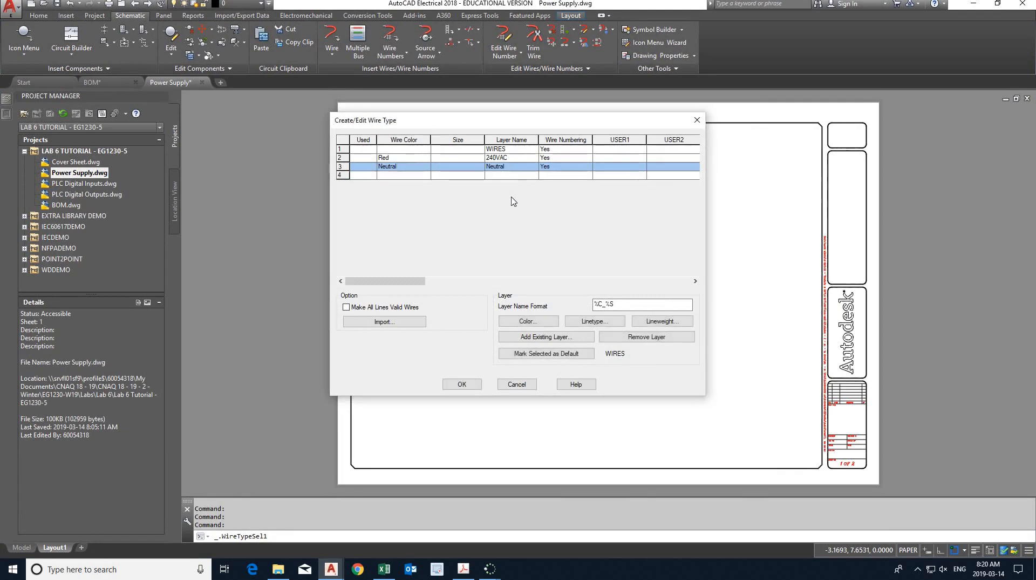
click(405, 168)
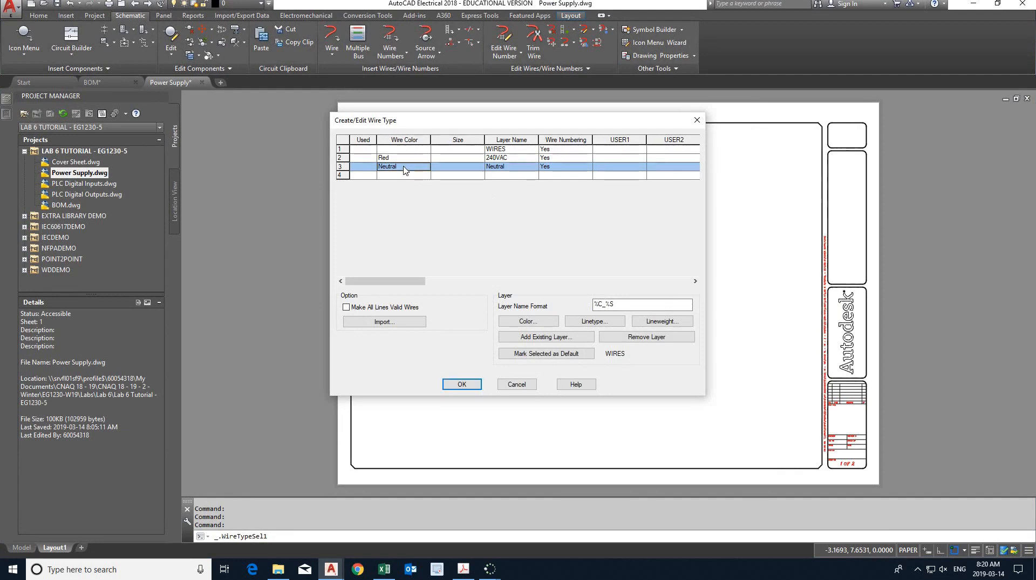
right_click(406, 169)
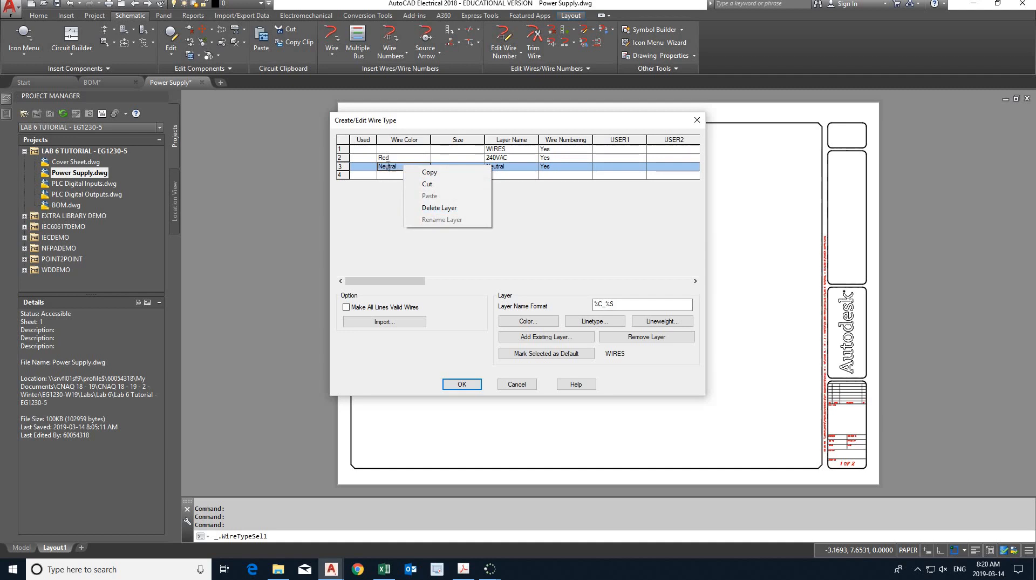
click(387, 164)
drag(398, 166, 371, 165)
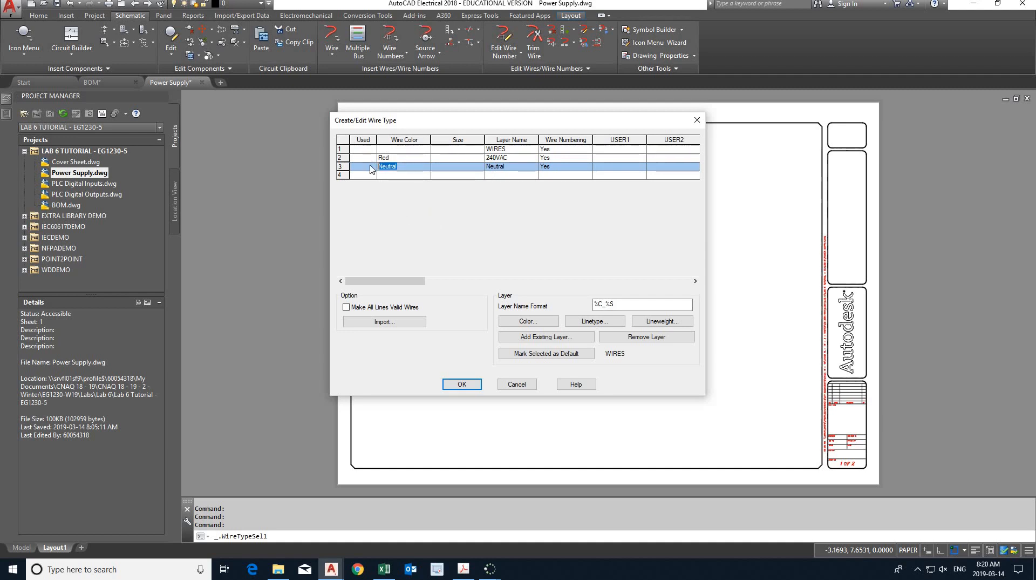
text(White)
- Set the Neutral wire layer's color to white and its lineweight to 0.40 mm
click(527, 322)
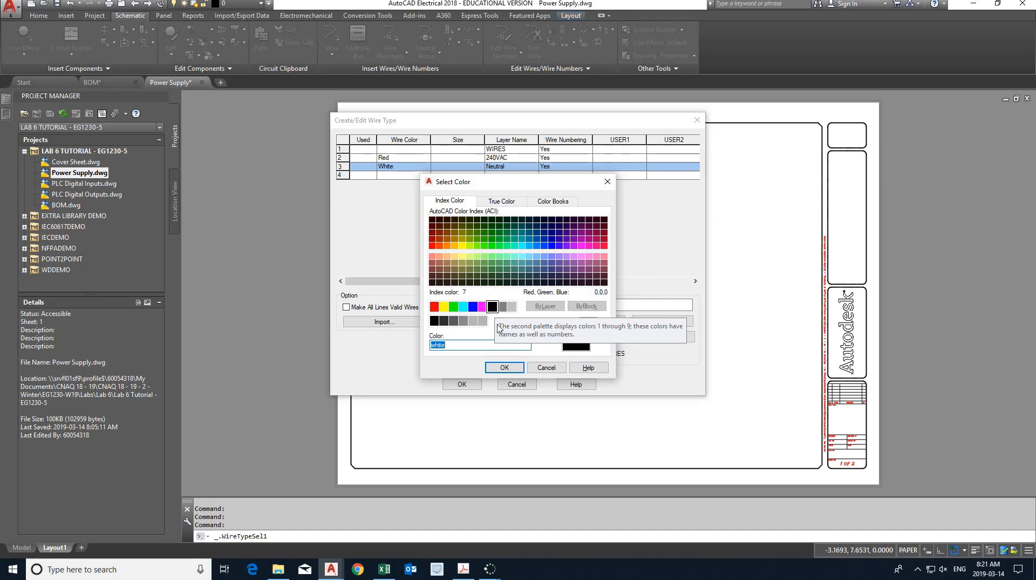
click(504, 370)
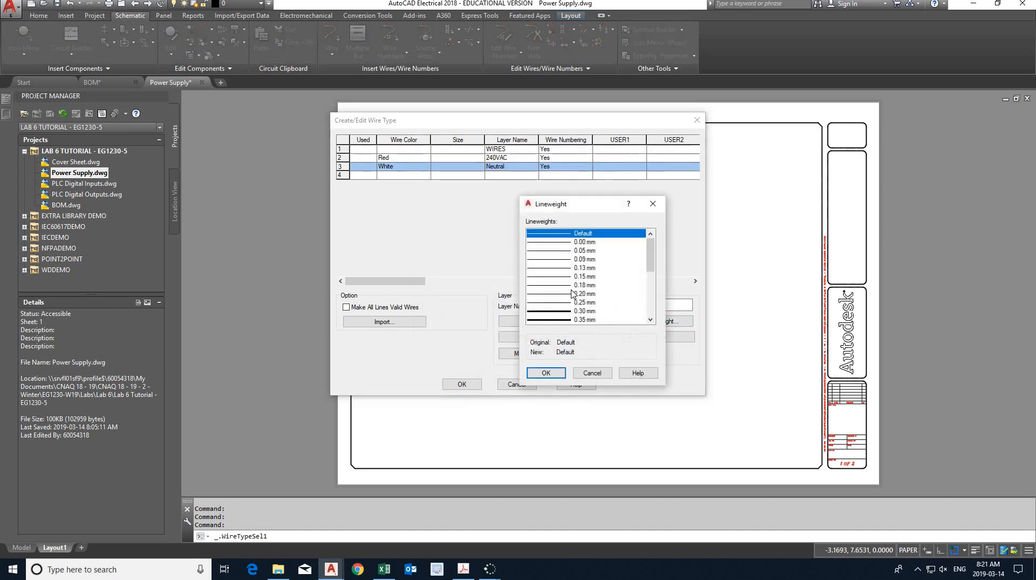
scroll(572, 292, down, 2)
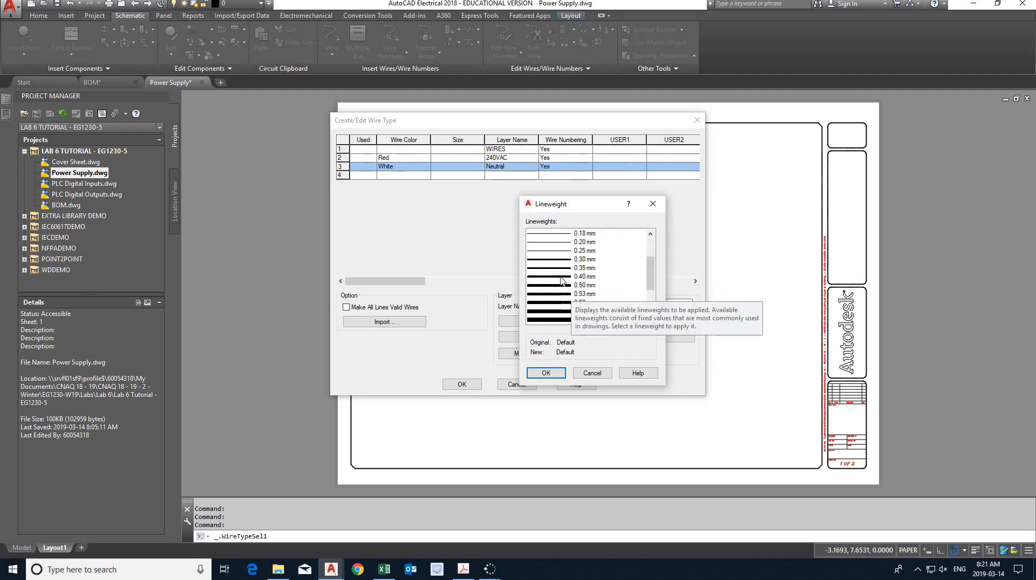
click(562, 276)
click(546, 372)
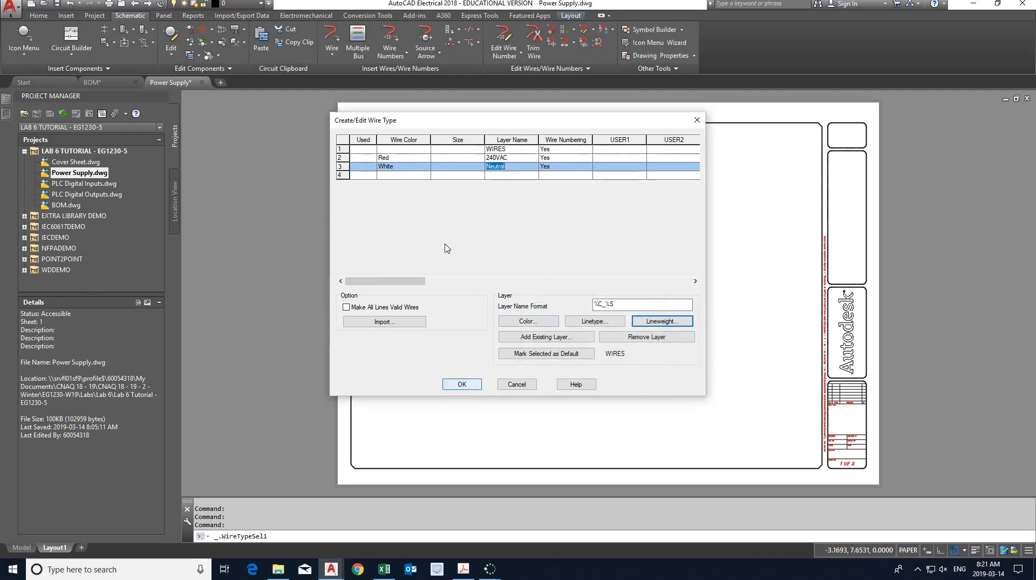
- Check the Lab 6 PDF in Acrobat and add a wire type with wire color Orange and layer name 24VDC below the Neutral entry
click(401, 175)
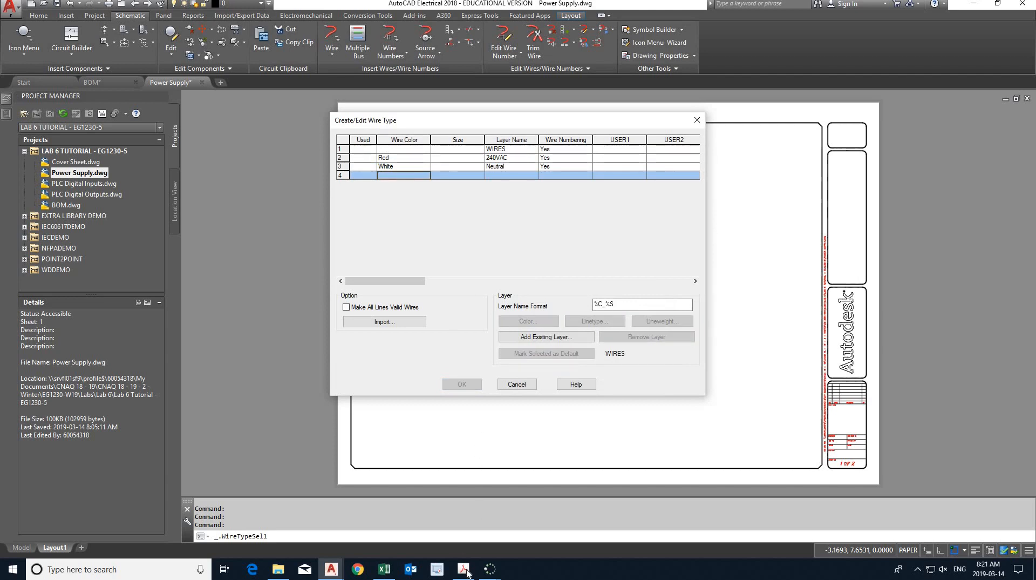
click(466, 570)
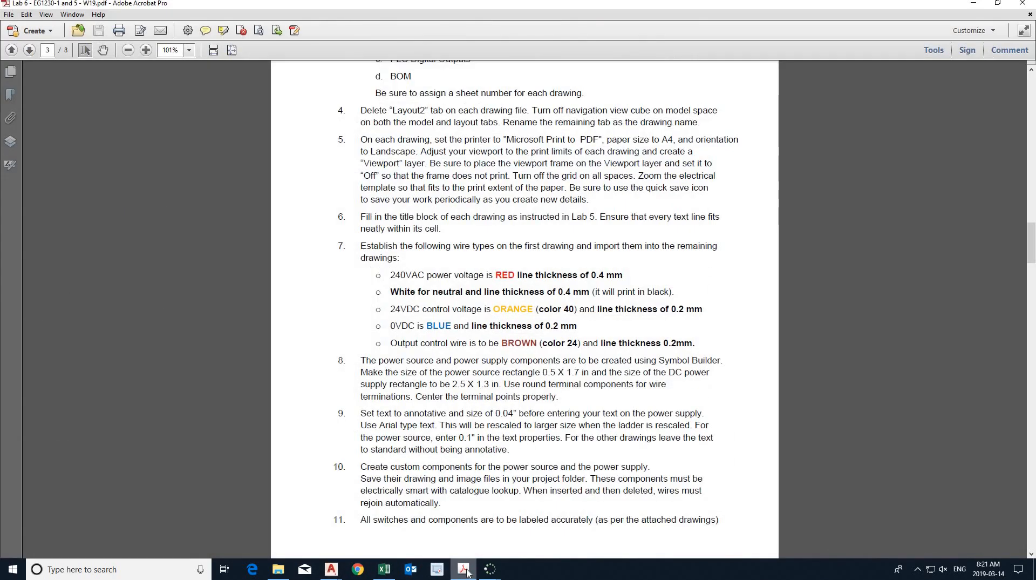
click(466, 570)
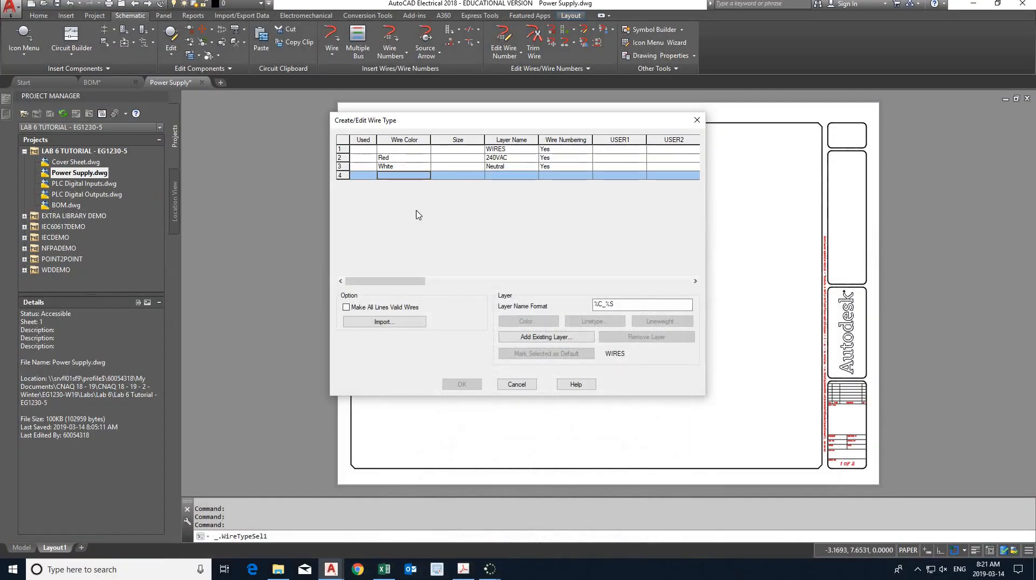
text(Orange)
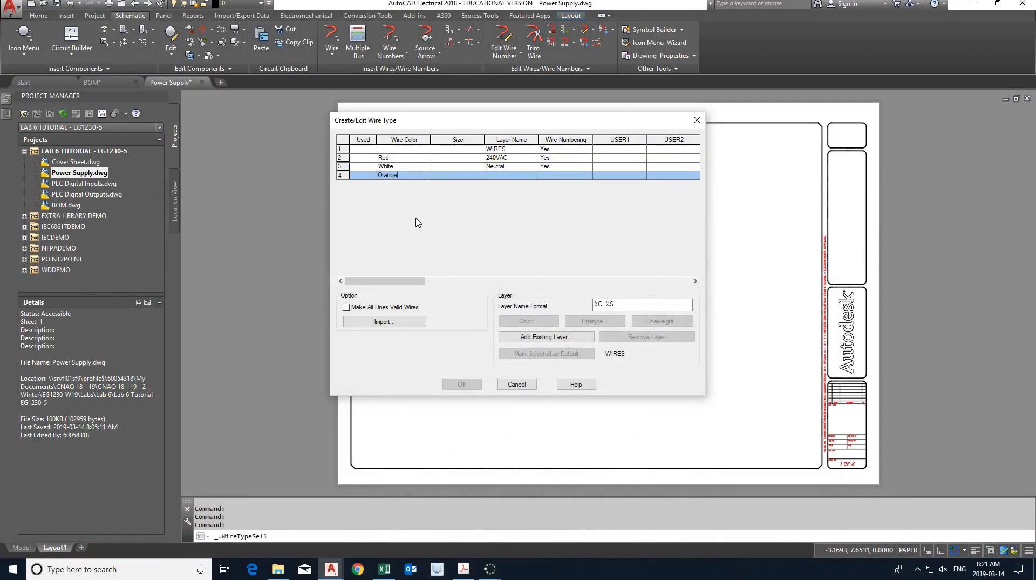
key(Return)
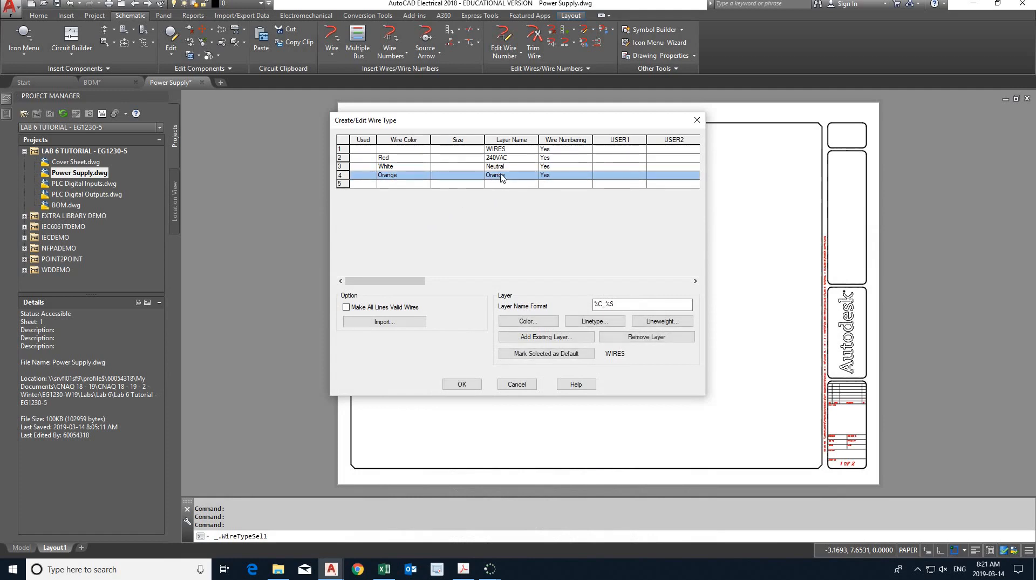
right_click(501, 178)
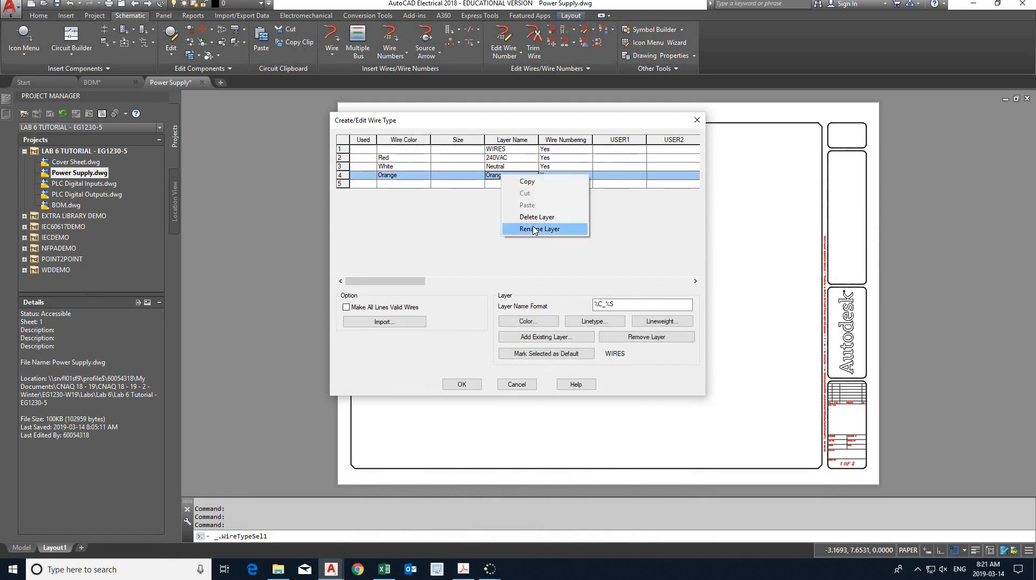
click(533, 229)
text(24)
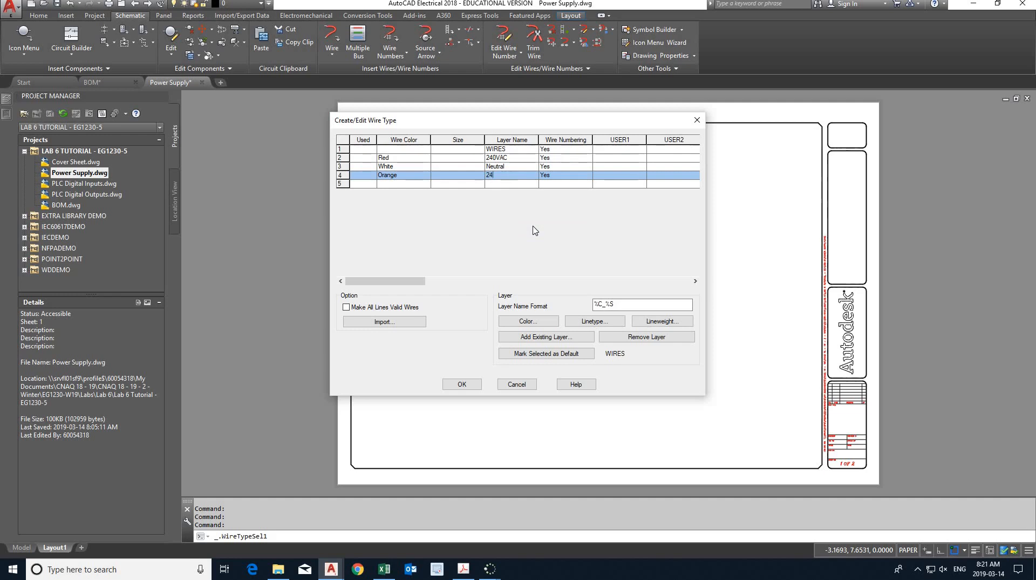
text(VDC)
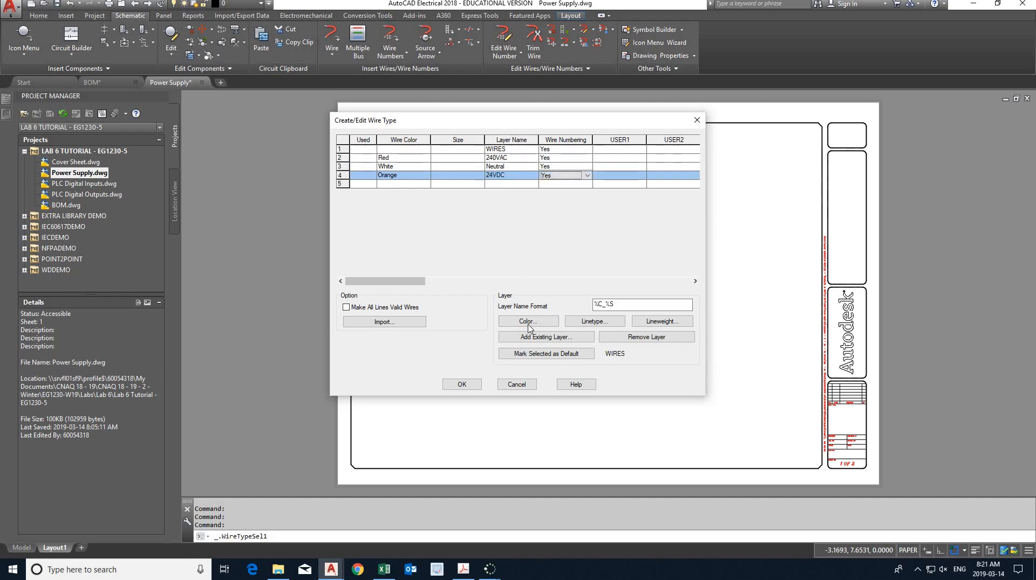
- Set the 24VDC wire layer's color to 40 and its lineweight to 0.20 mm, consulting the Lab 6 PDF for the requirements
click(529, 322)
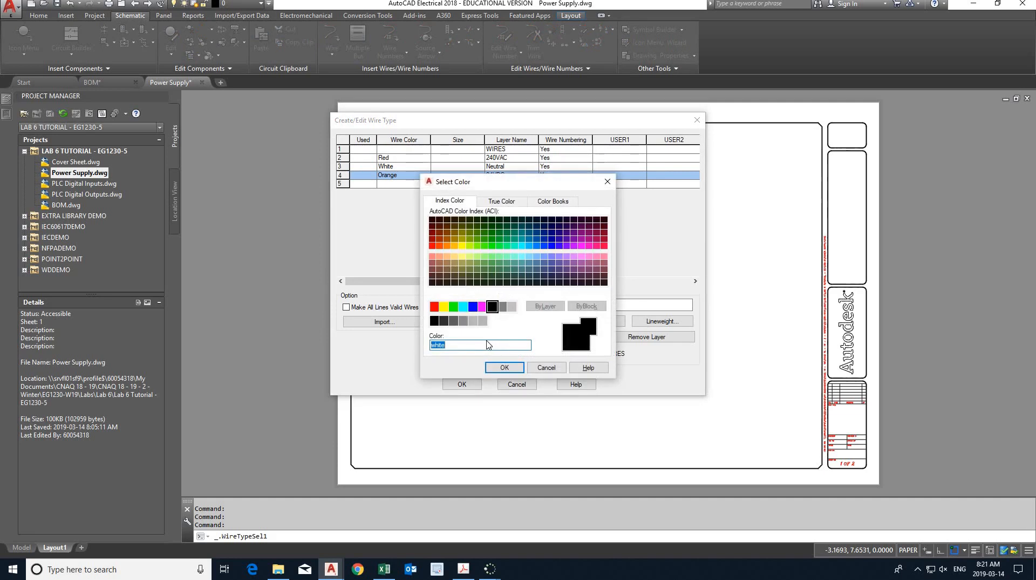
text(40)
key(alt+Tab)
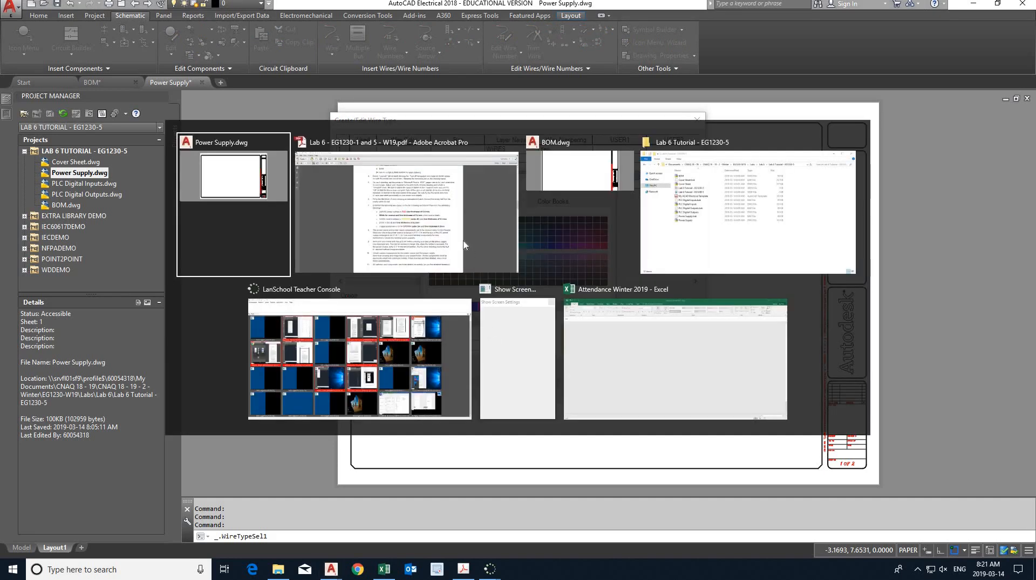
click(459, 244)
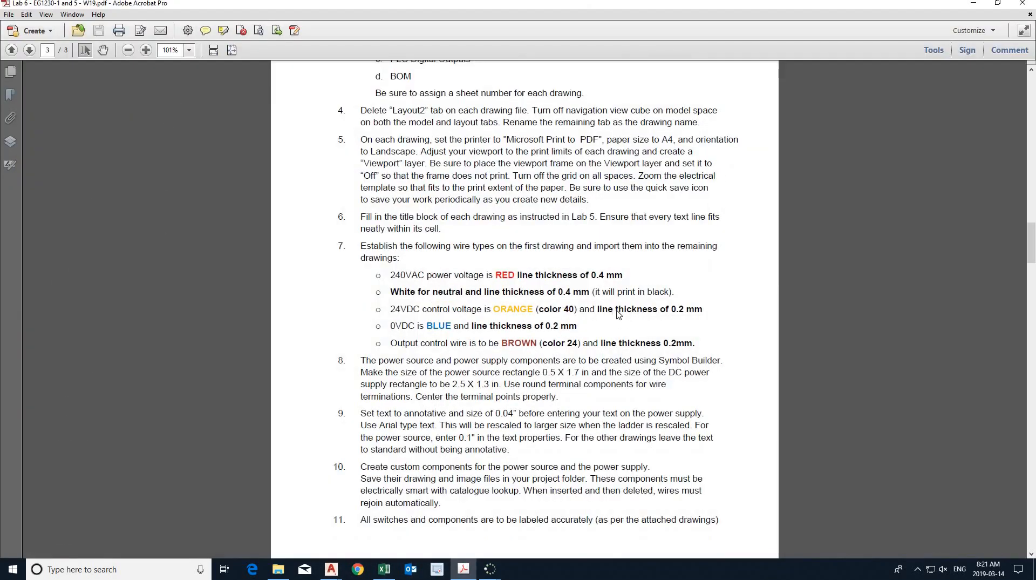
key(alt+Tab)
click(572, 184)
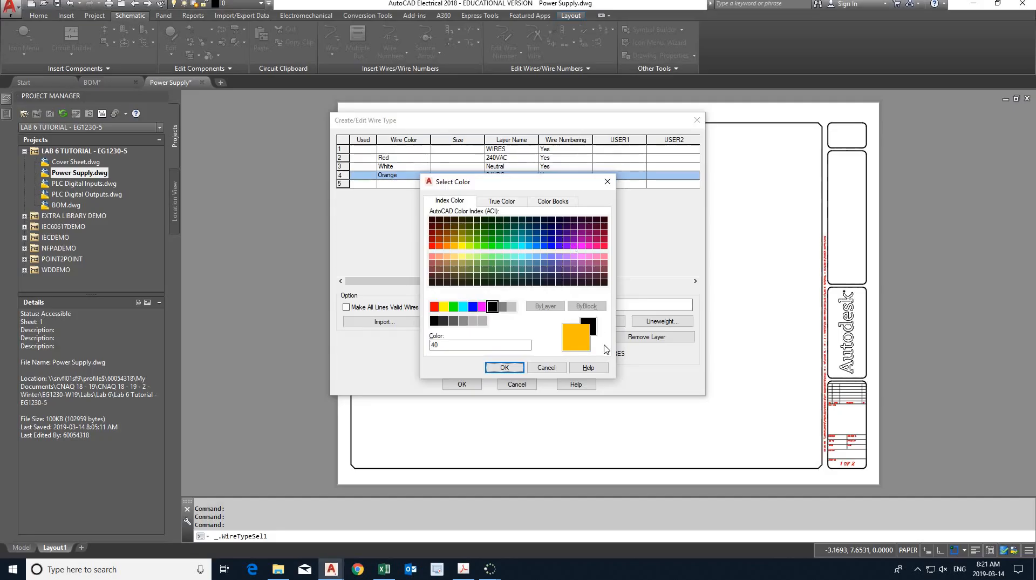
click(507, 367)
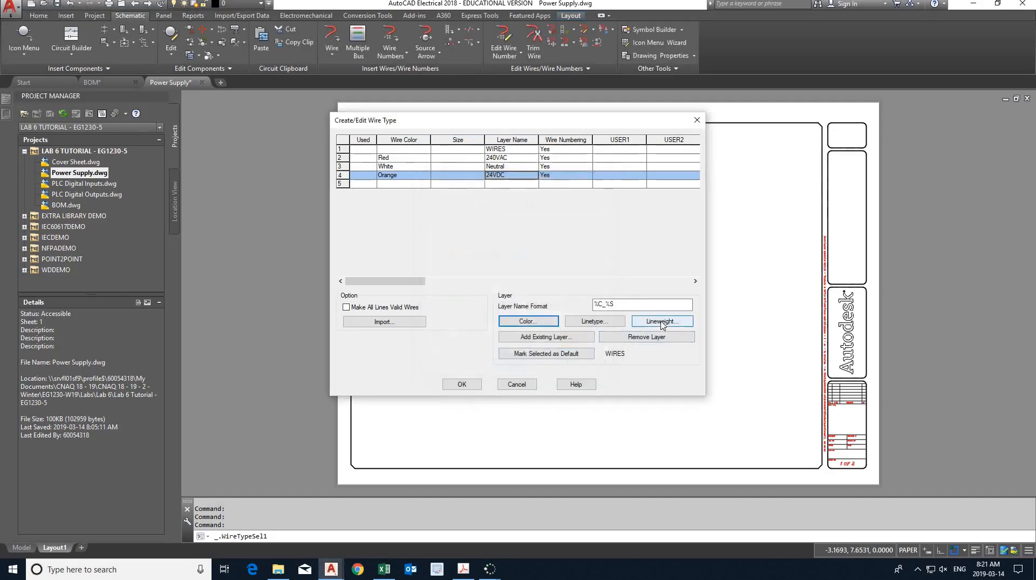
click(662, 322)
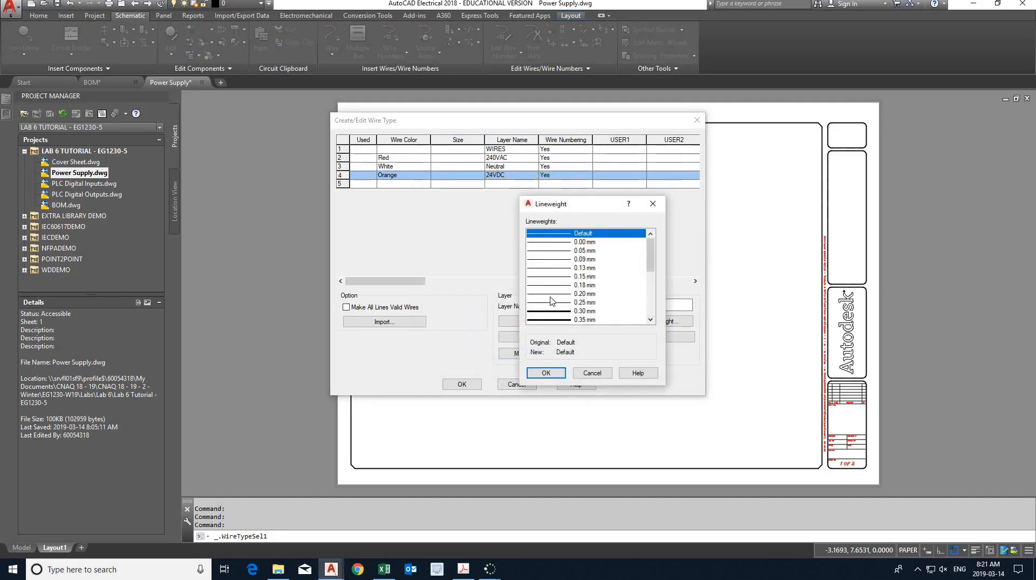
click(550, 294)
click(546, 372)
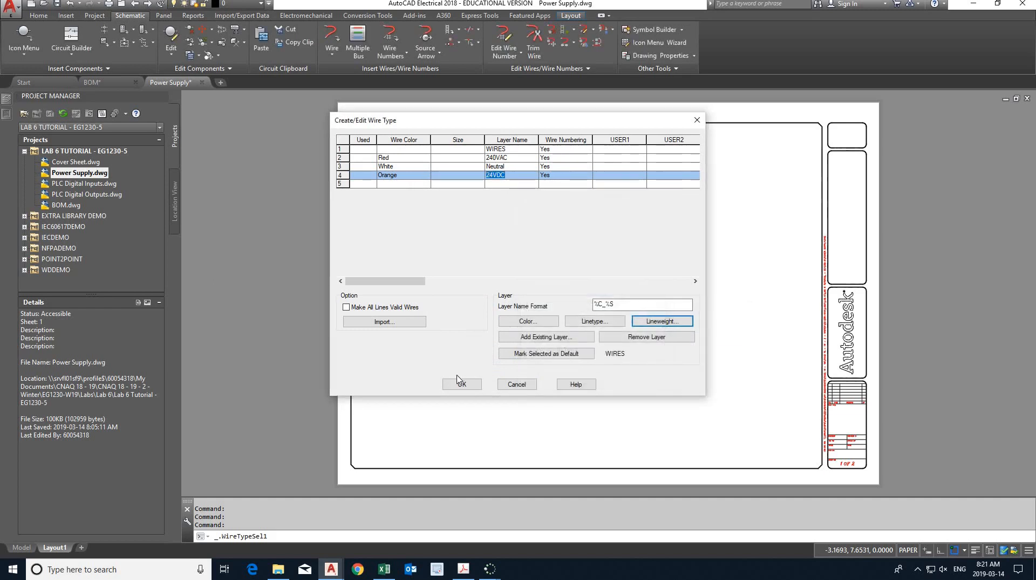
- Check the Lab 6 PDF in Acrobat and add a wire type with wire color Blue and layer name 0VDC below the 24VDC entry
click(411, 184)
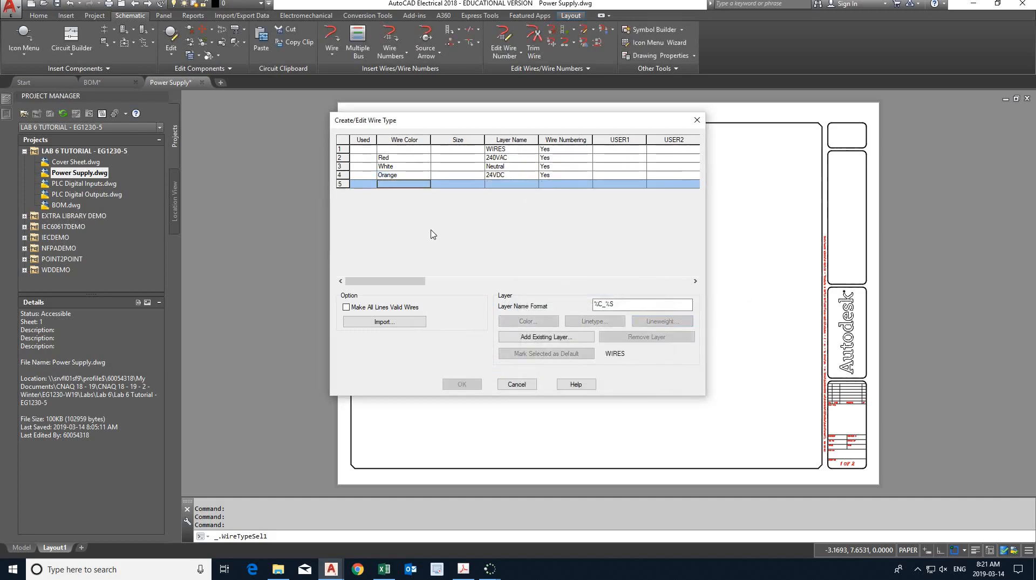
key(alt+Tab)
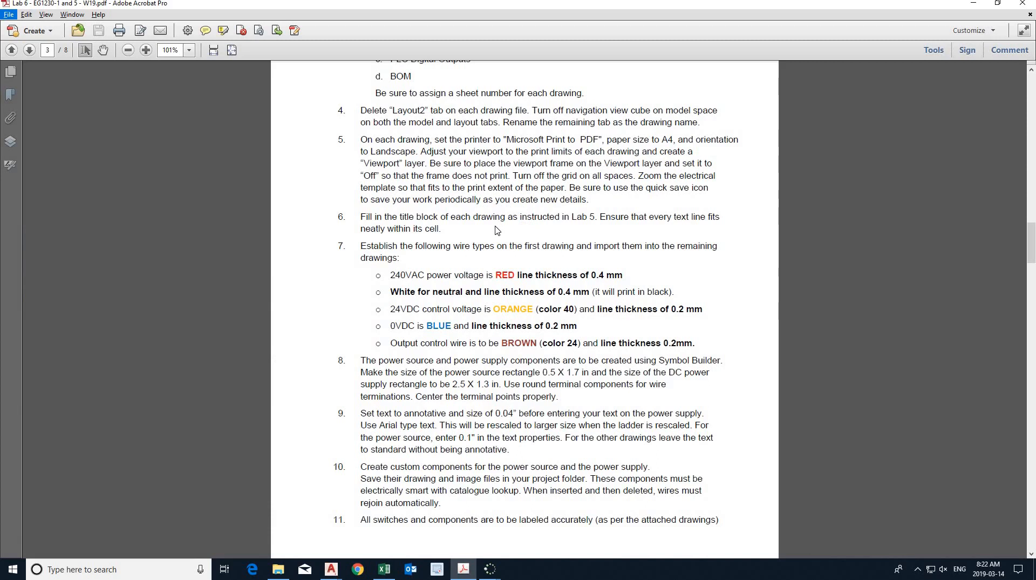
key(alt+Tab)
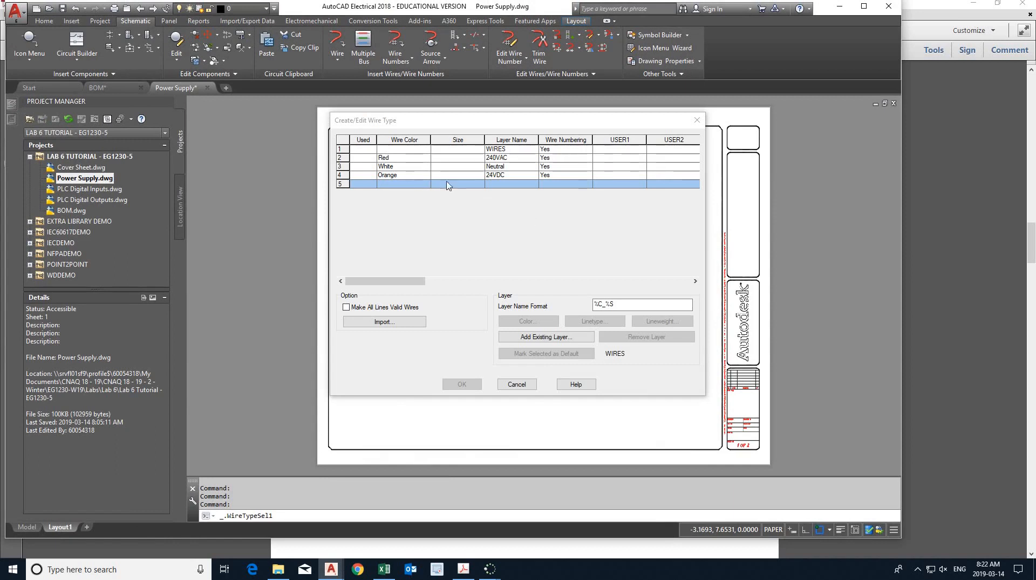
click(406, 184)
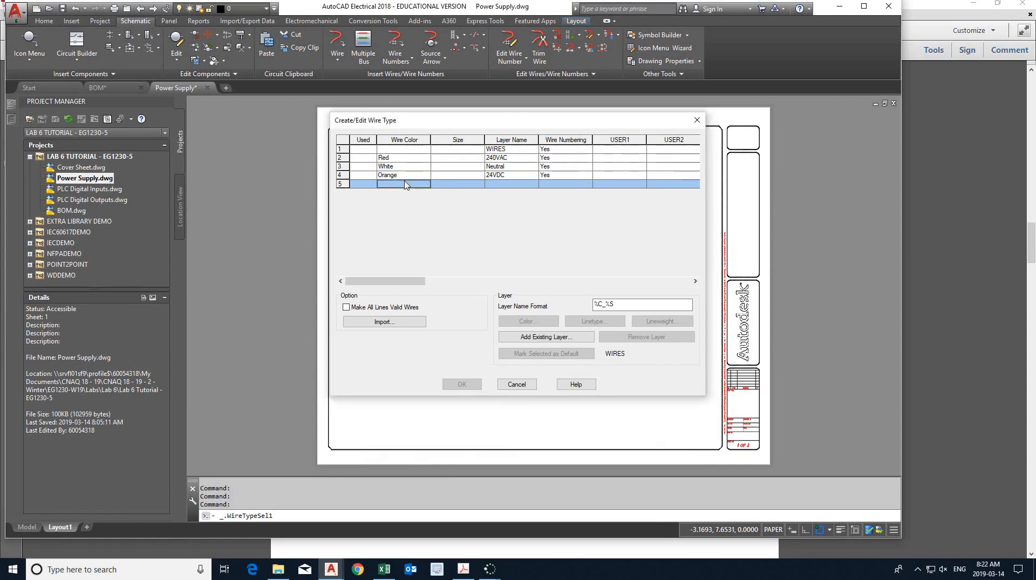
text(Blue)
key(Return)
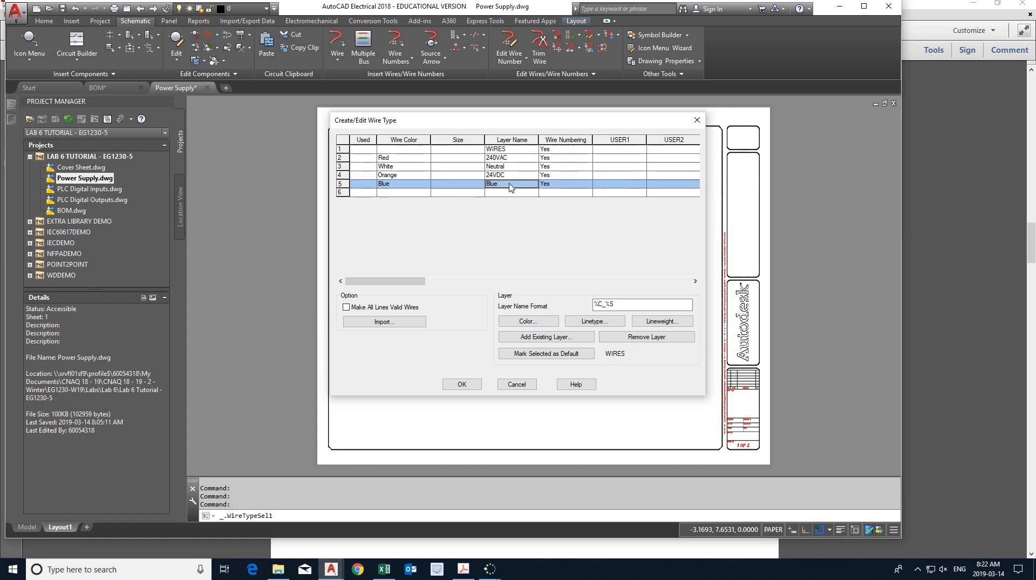
right_click(510, 186)
click(541, 237)
text(0VDC)
- Set the 0VDC wire layer's color to blue and its lineweight to 0.20 mm
click(528, 321)
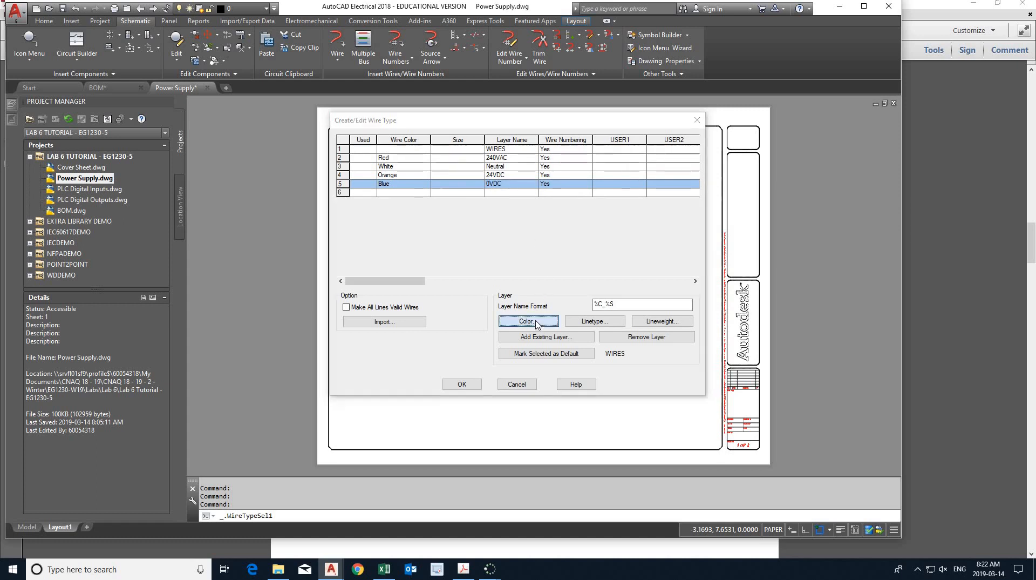
click(473, 306)
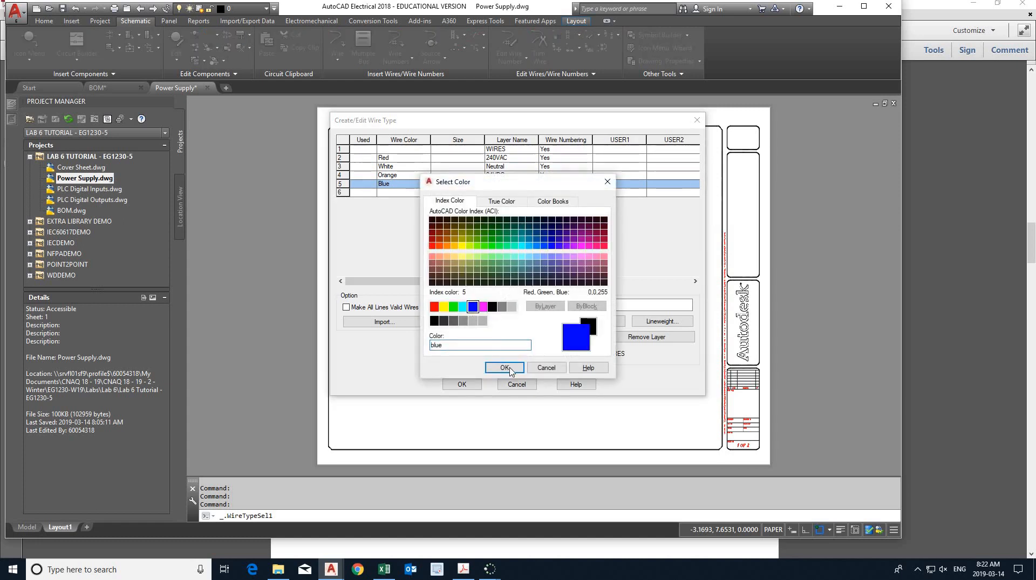
click(504, 367)
click(651, 321)
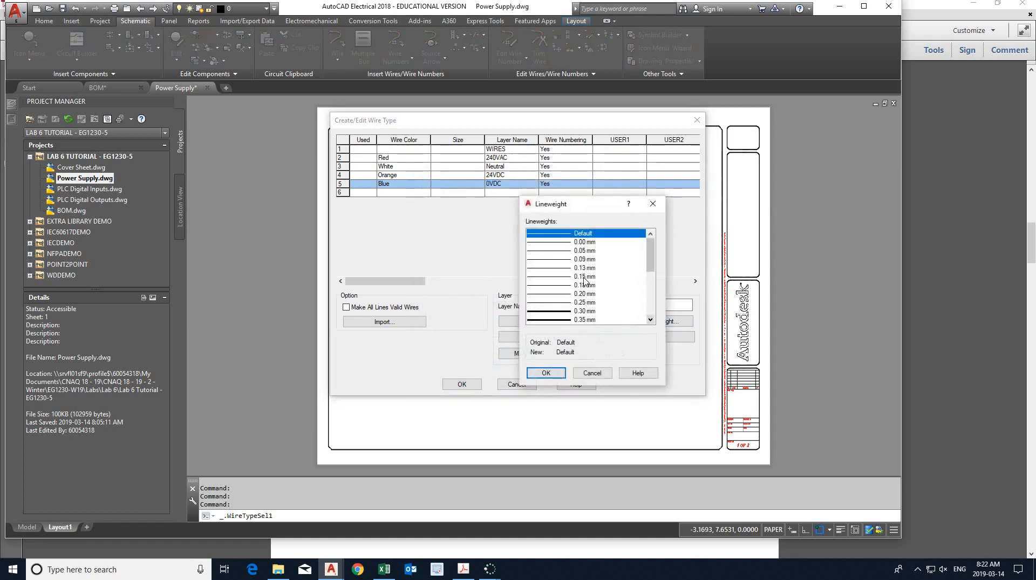
click(563, 297)
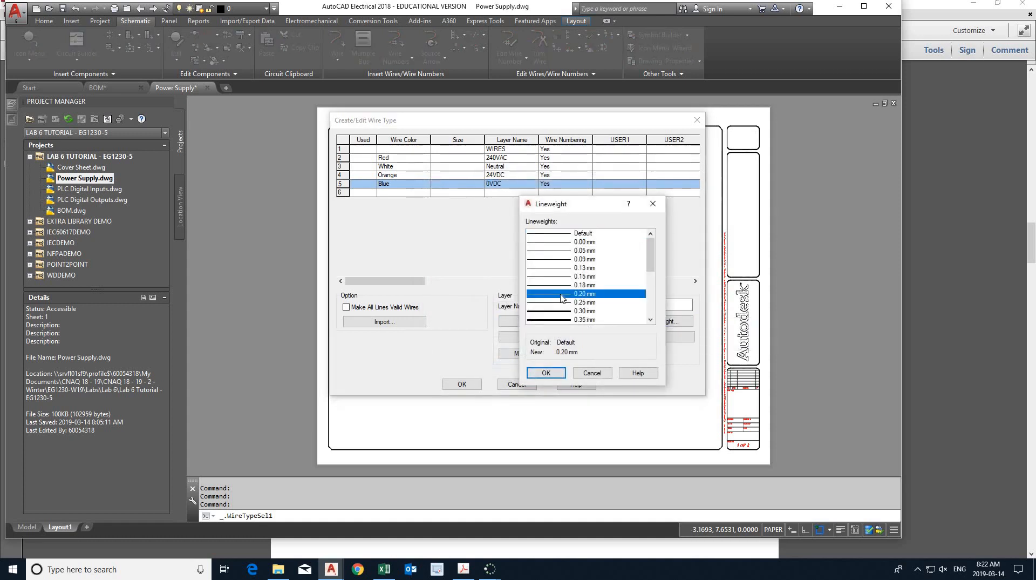
click(547, 373)
- Check the Lab 6 PDF in Acrobat and add a wire type with wire color Brown and layer name Output Control below the 0VDC entry
click(404, 192)
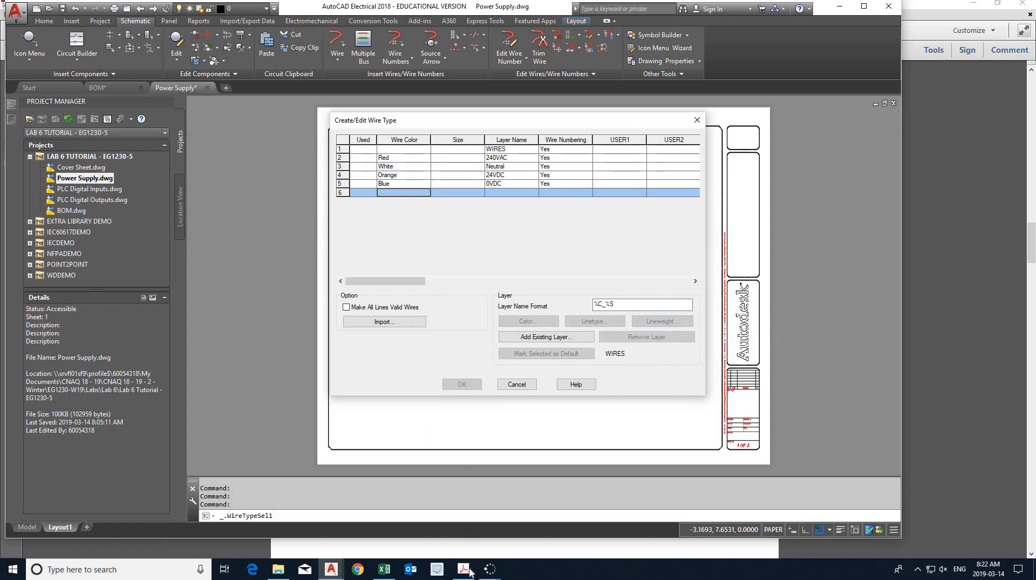
click(464, 568)
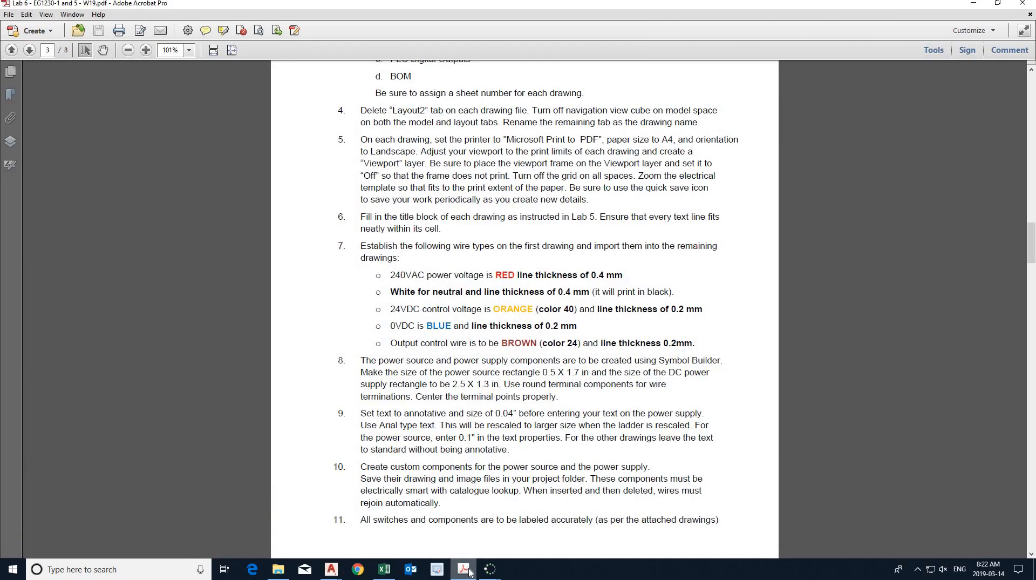
click(464, 569)
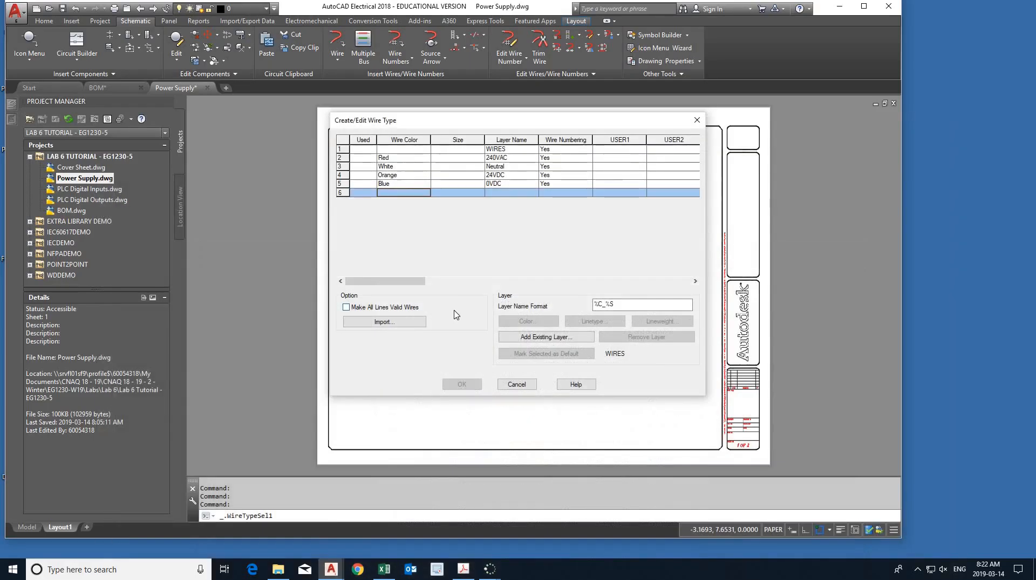
text(Brown)
key(Return)
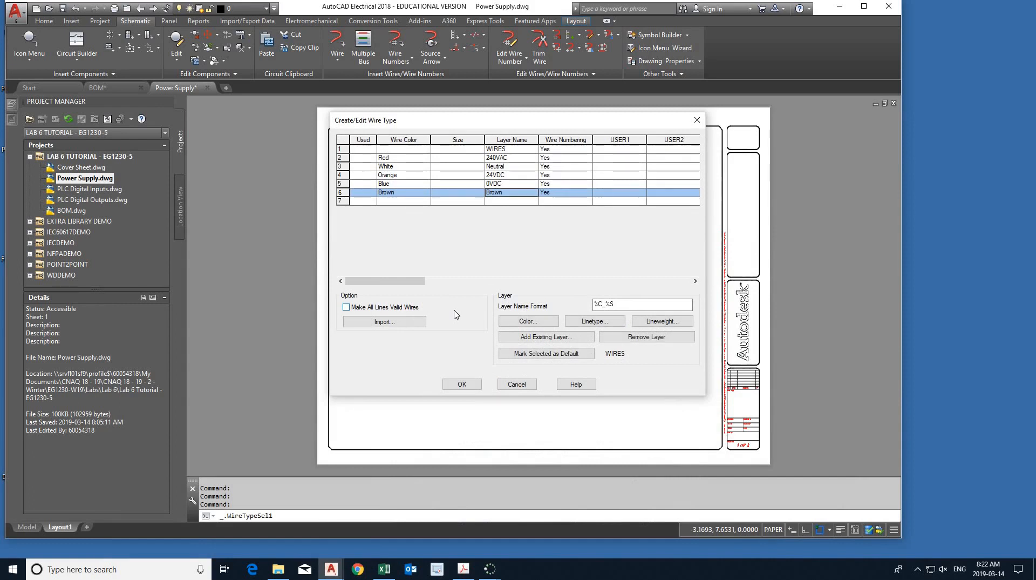
right_click(513, 196)
click(543, 252)
text(Output)
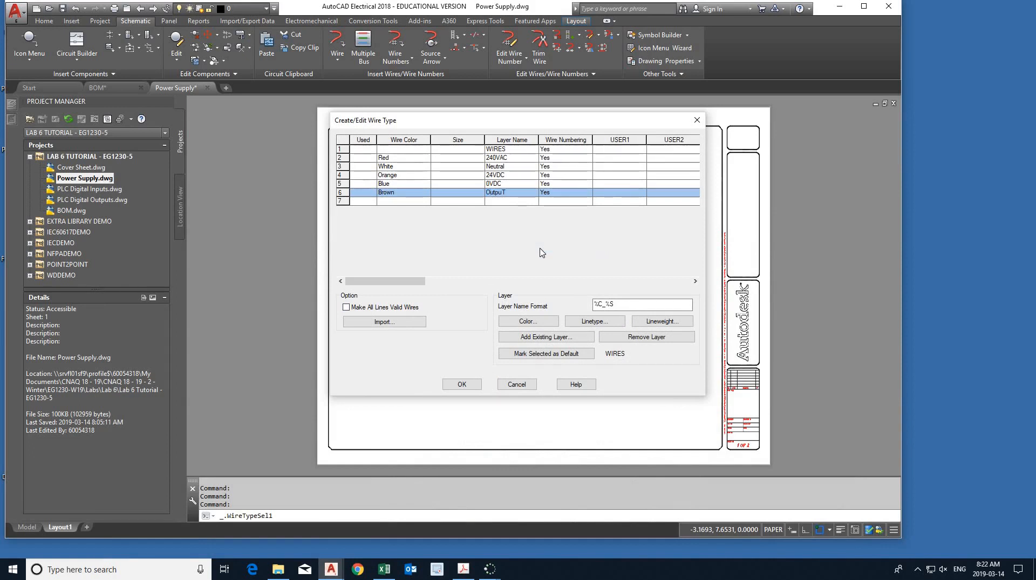
text( Control)
key(Tab)
- Set the Output Control wire layer's color to 24 and its lineweight to 0.20 mm per the Lab 6 PDF, and accept the wire type list
click(538, 322)
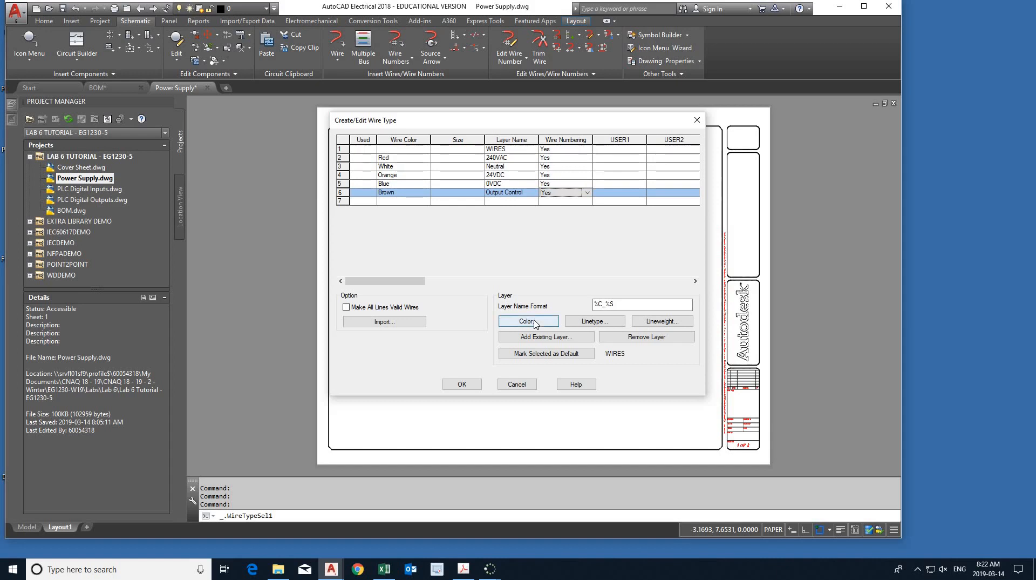
text(24)
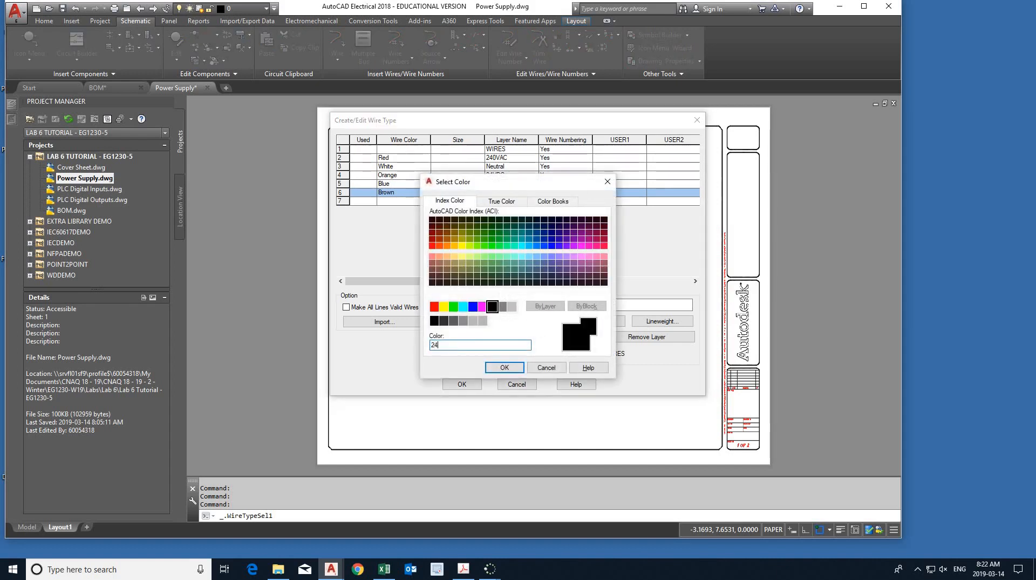
click(504, 367)
click(464, 569)
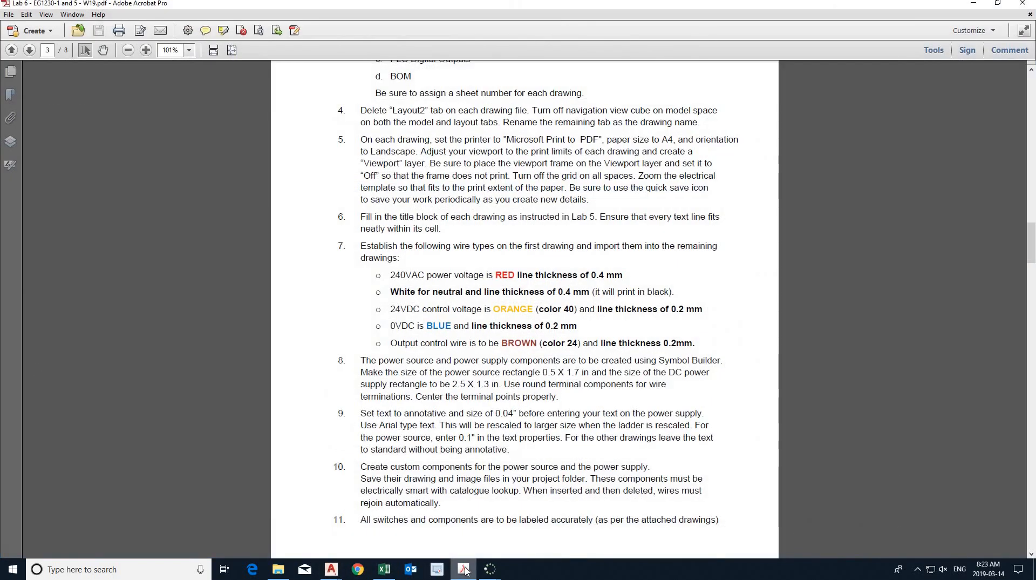
click(466, 569)
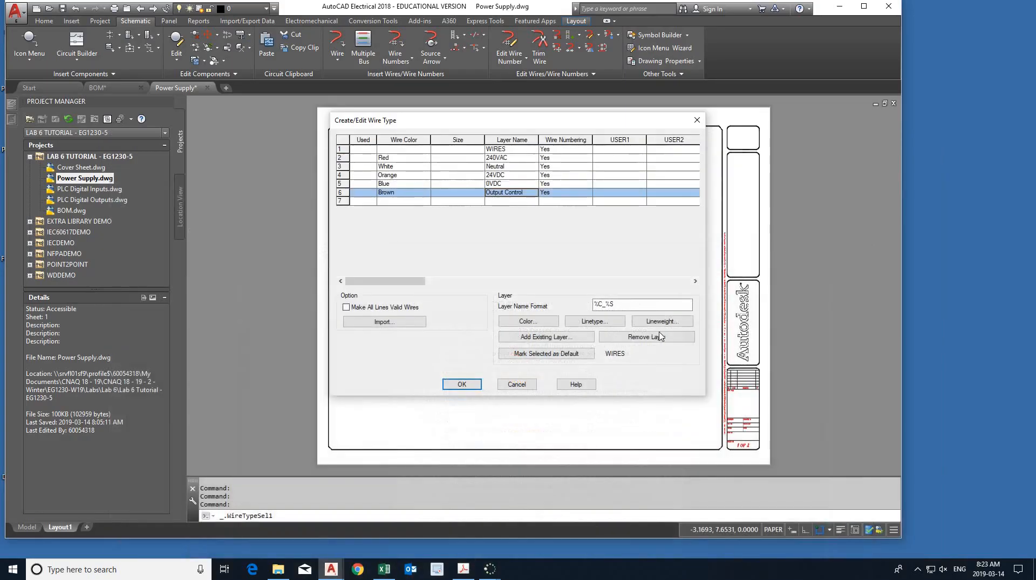
click(643, 322)
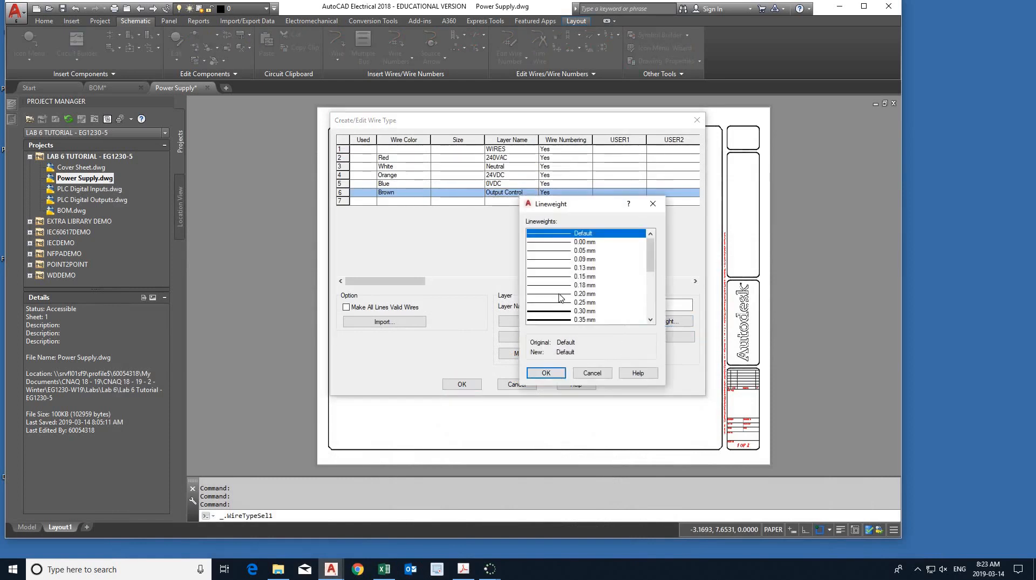
click(546, 373)
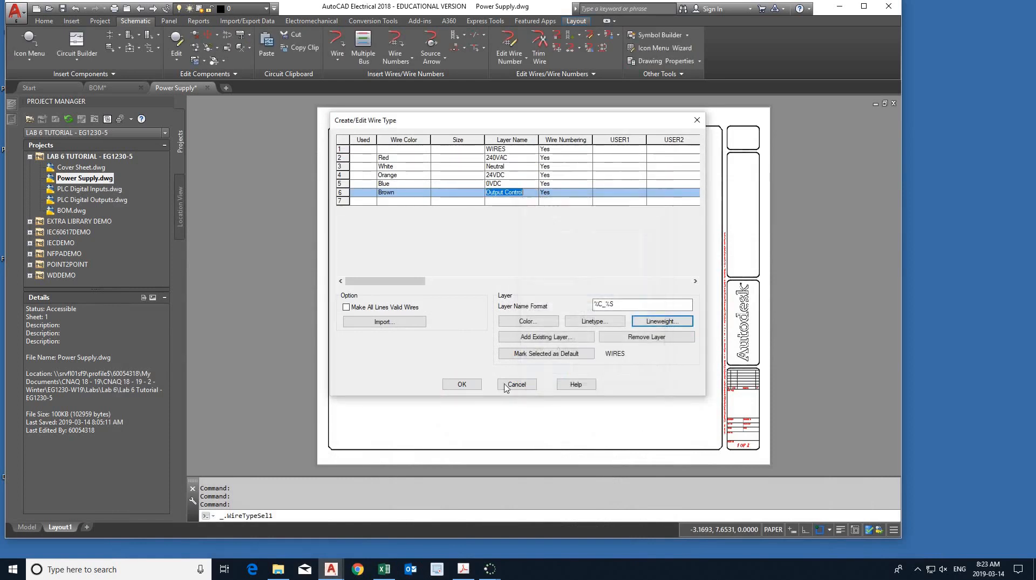
click(463, 384)
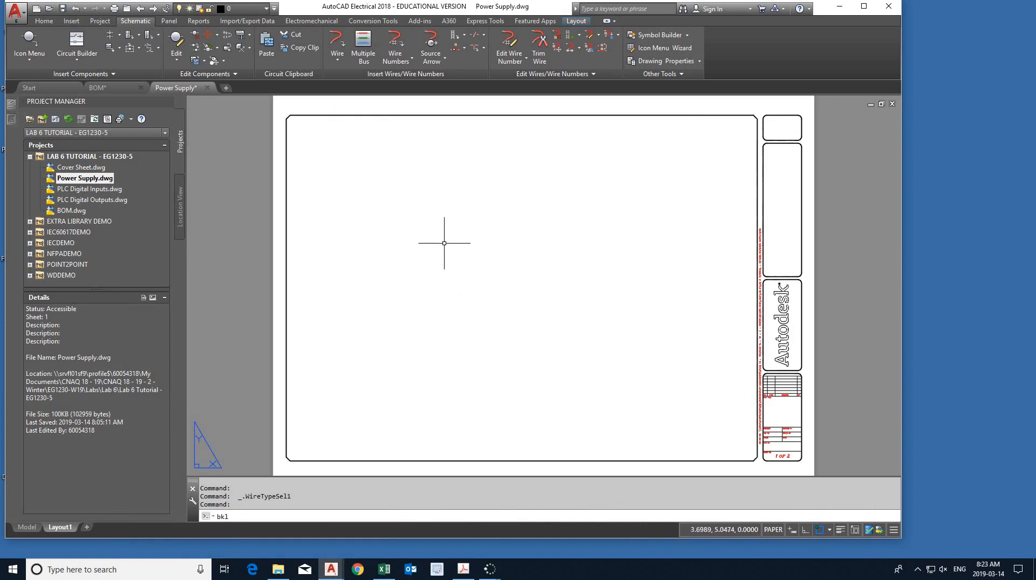
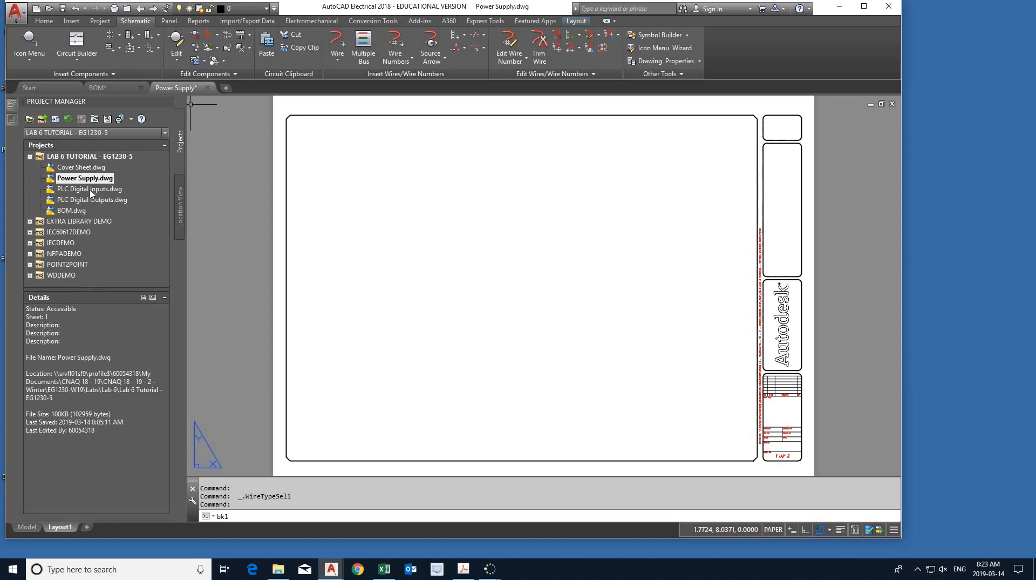
- Save Power Supply.dwg and open PLC Digital Inputs.dwg in model space
click(64, 9)
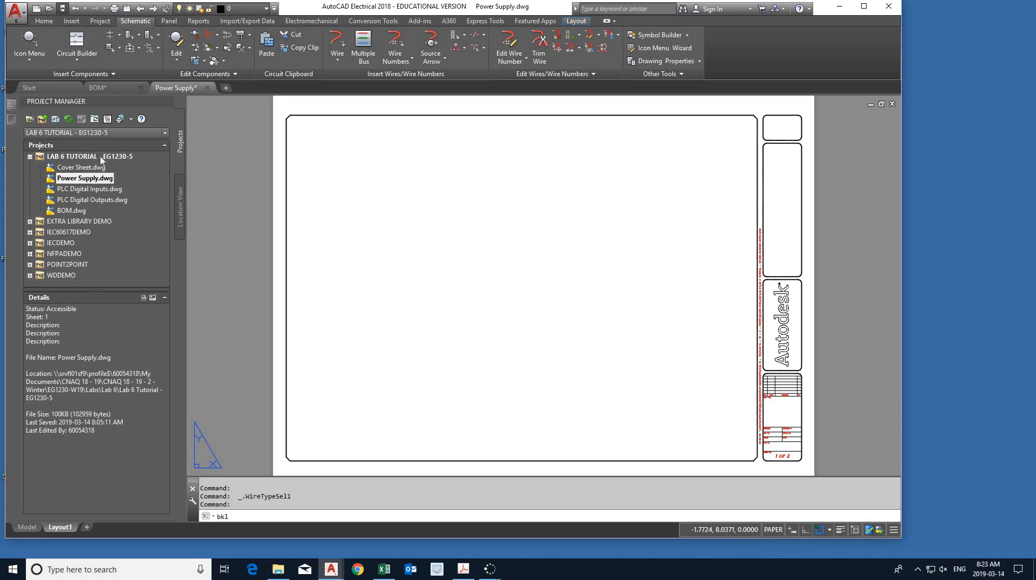
double_click(89, 189)
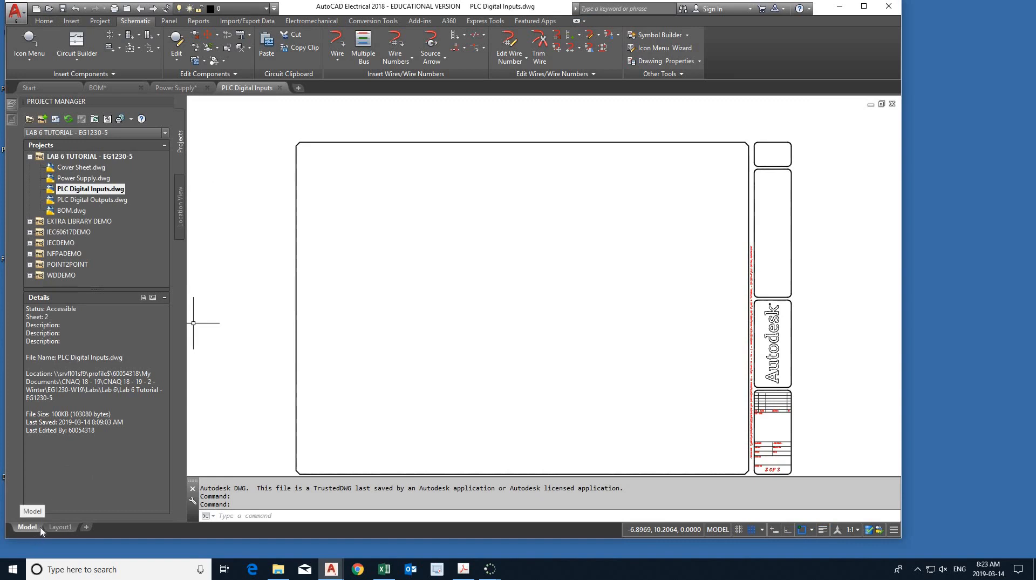
click(59, 528)
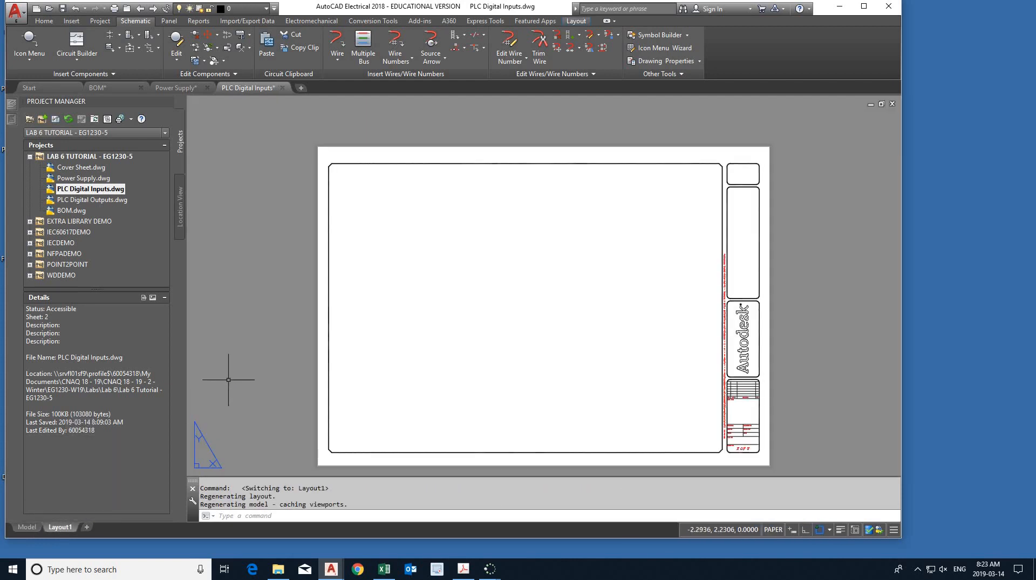
middle_click(246, 360)
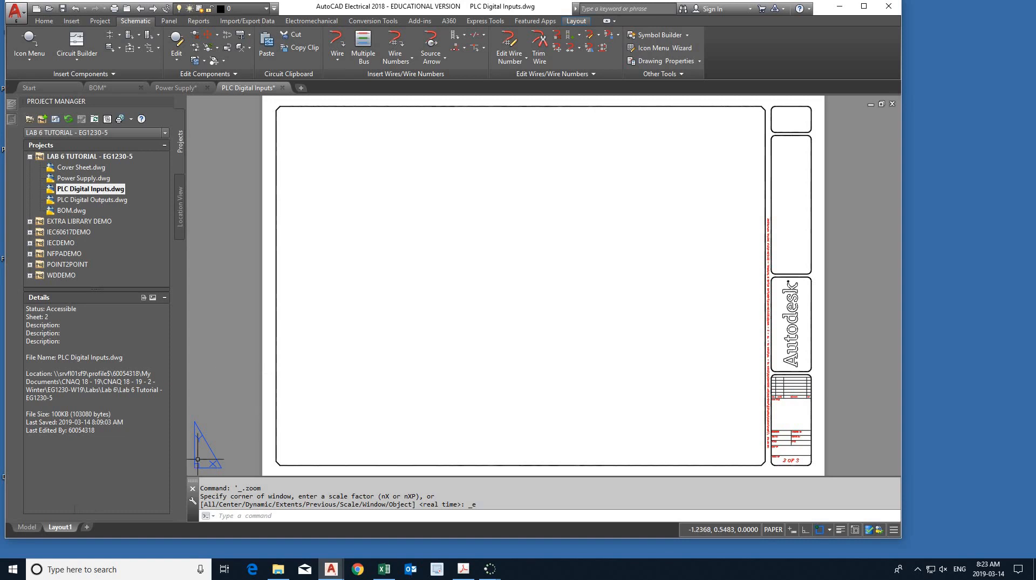
click(27, 527)
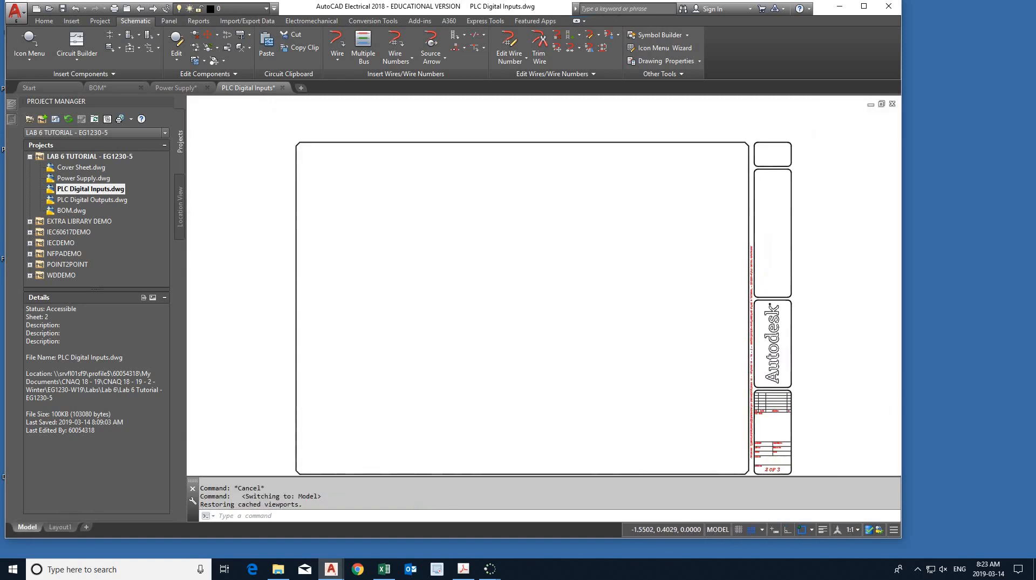
middle_click(260, 353)
middle_click(260, 353)
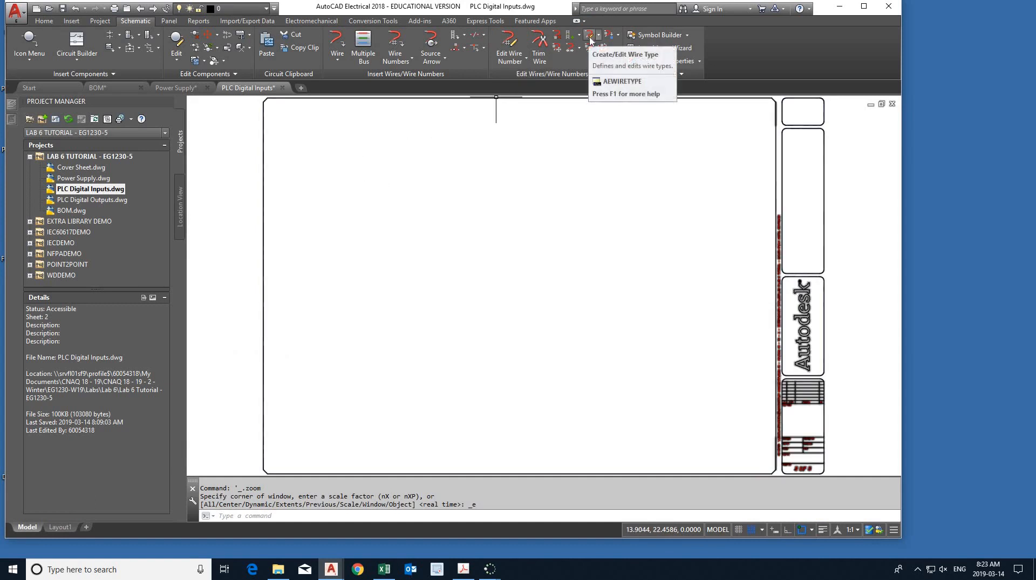
- Import all wire types from Power Supply.dwg into PLC Digital Inputs.dwg and save the drawing
click(590, 40)
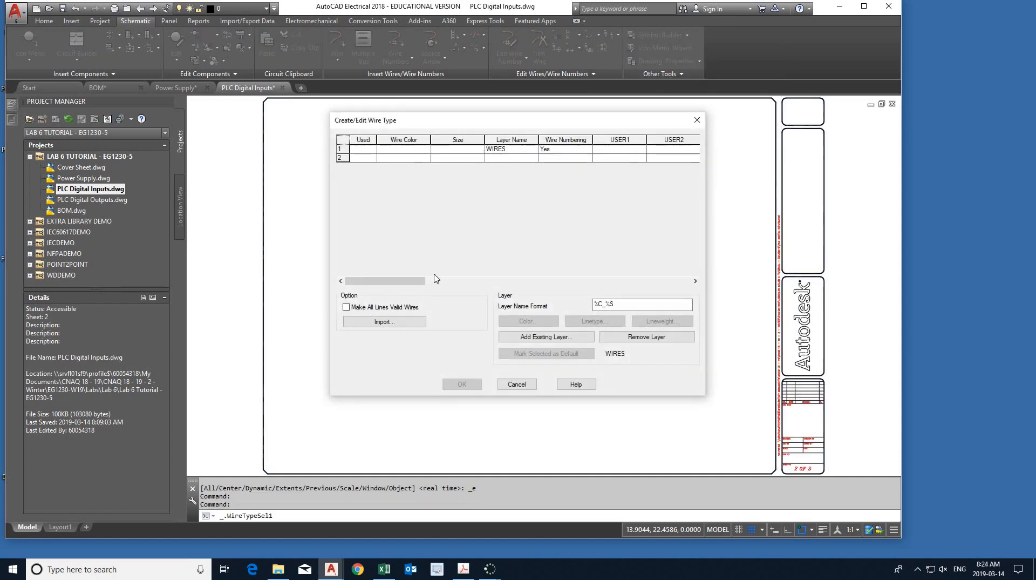
click(388, 323)
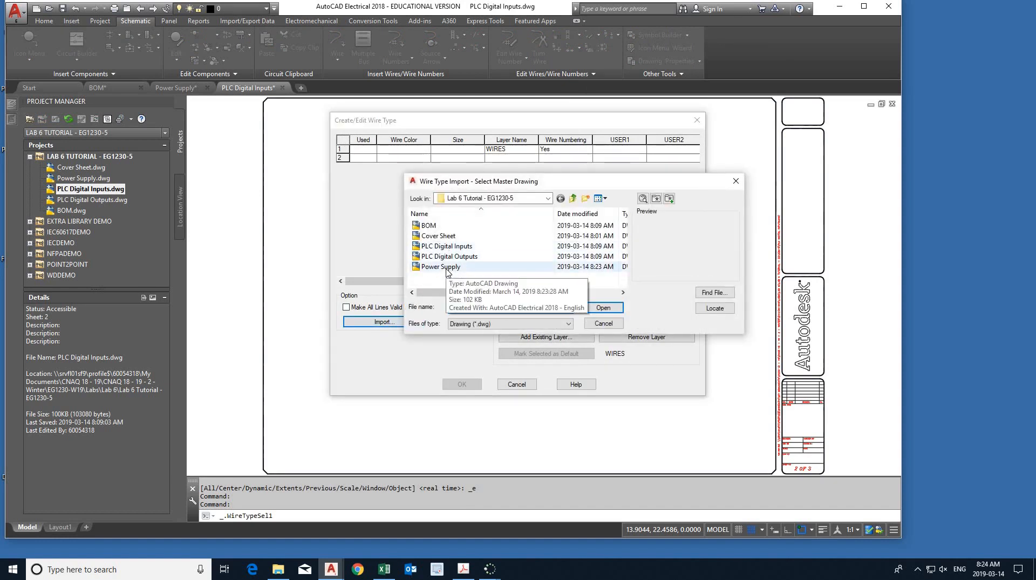
double_click(447, 267)
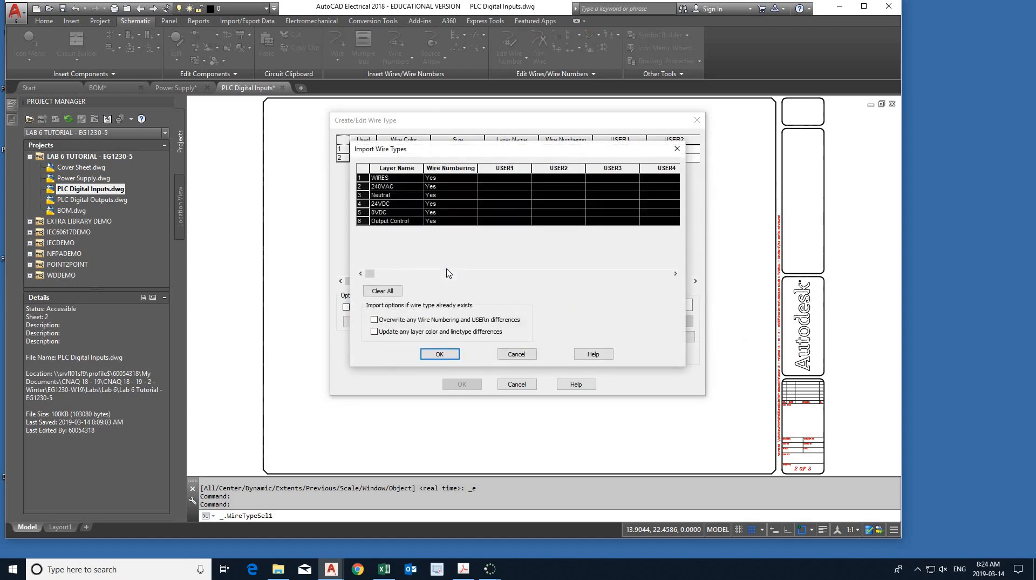
click(440, 354)
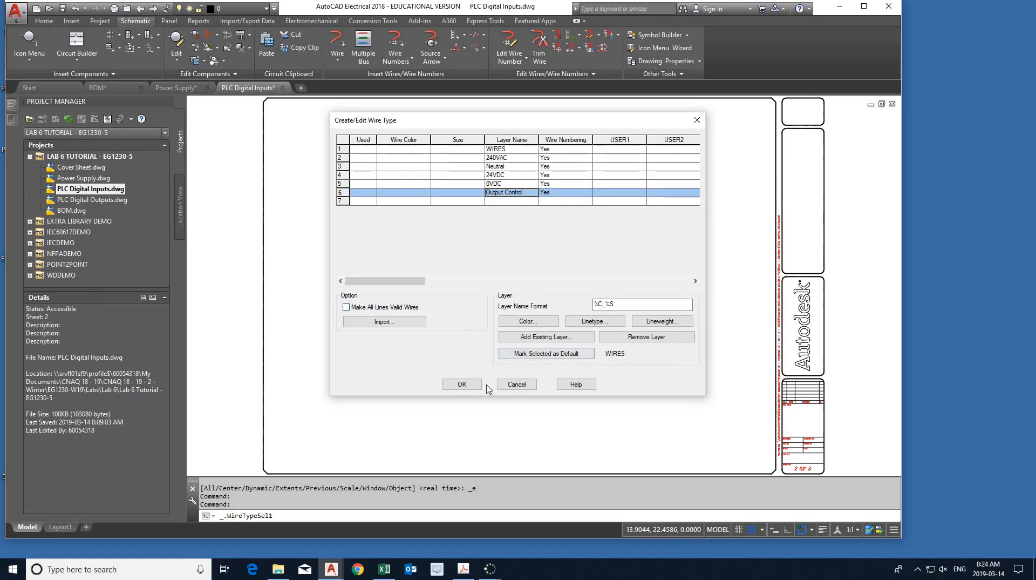
click(462, 384)
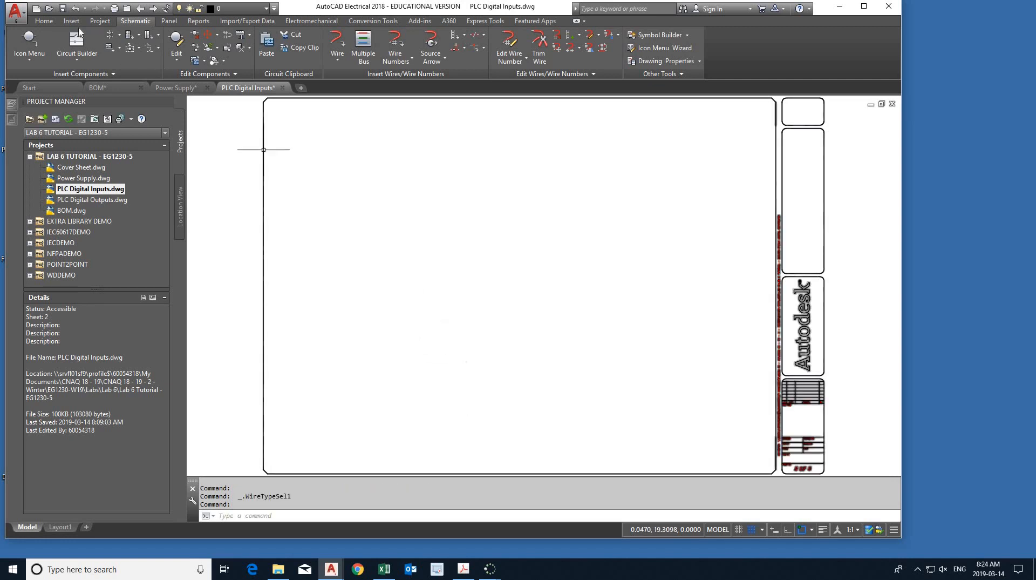
key(ctrl+s)
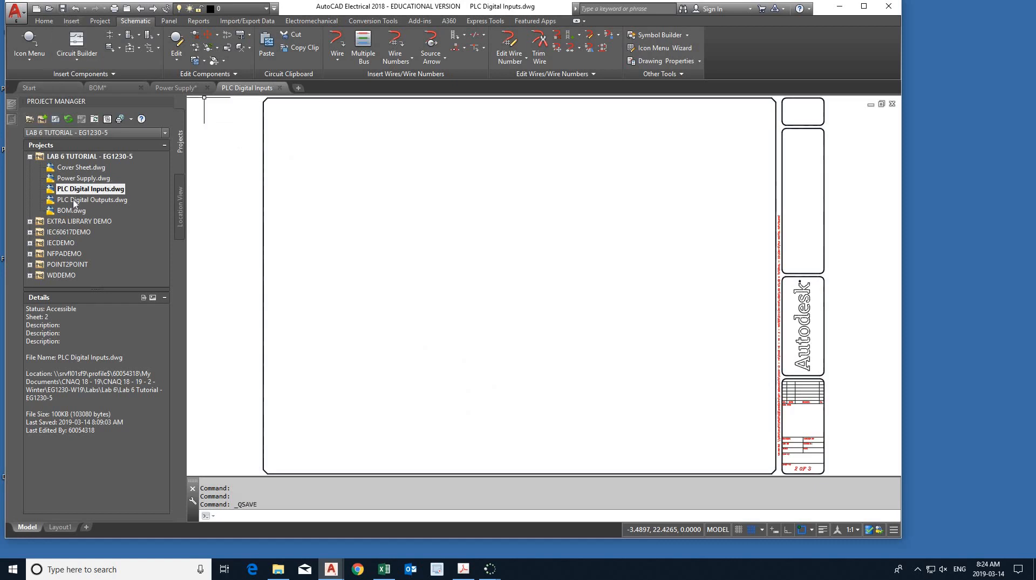
- Open PLC Digital Outputs.dwg in model space, import all wire types from Power Supply.dwg, and save it
double_click(75, 200)
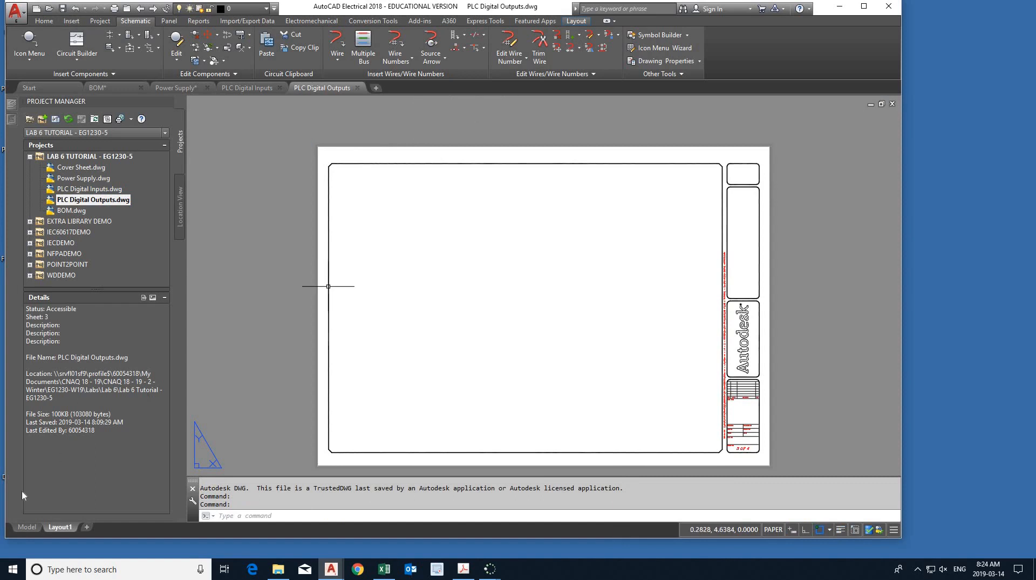
click(25, 529)
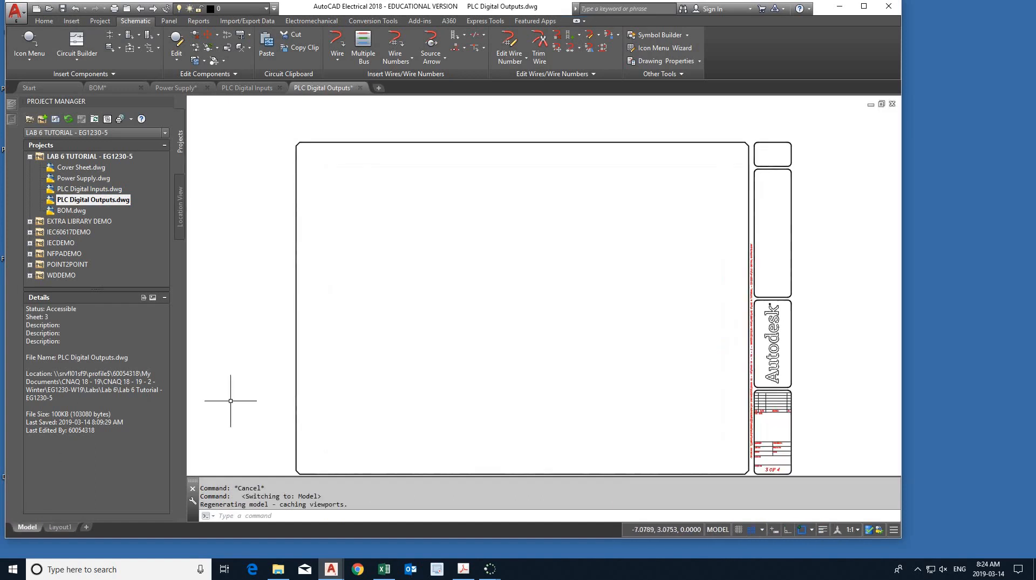
click(591, 40)
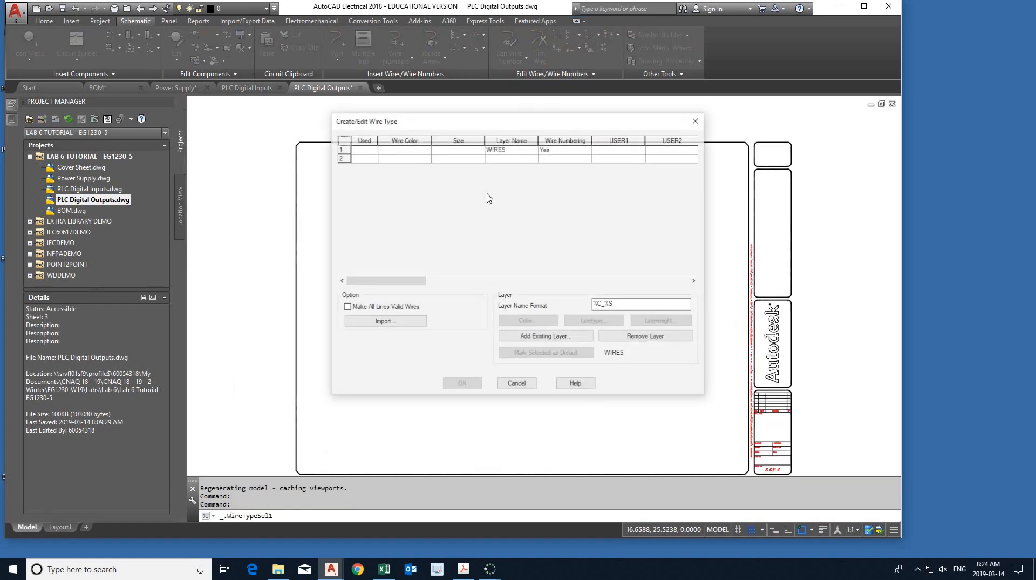
click(395, 323)
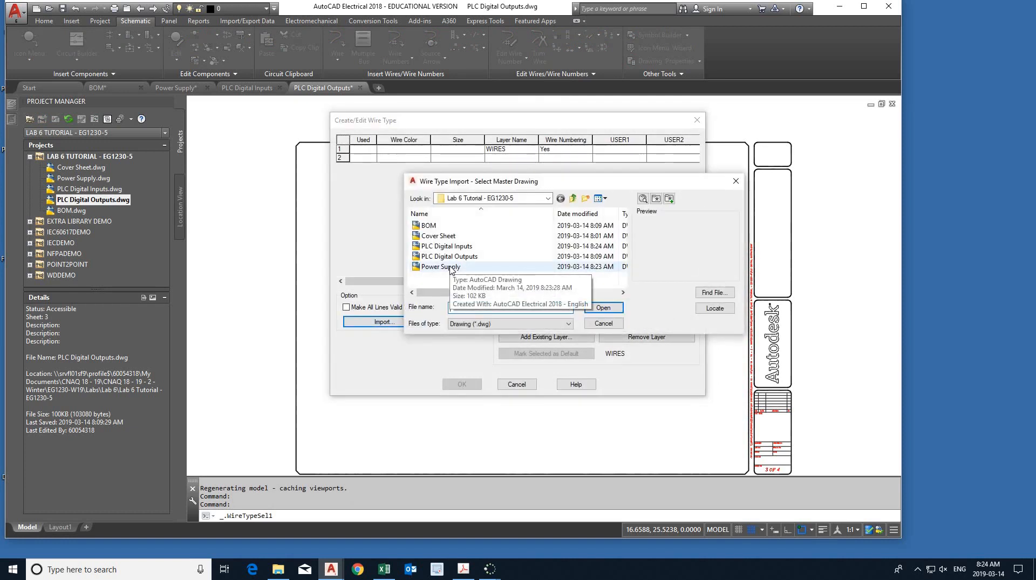
double_click(441, 266)
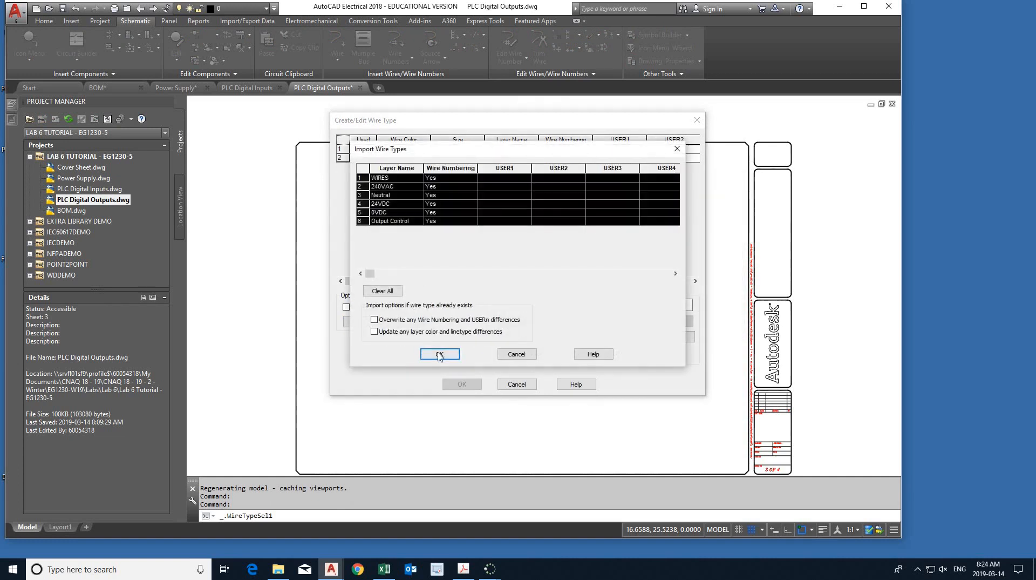
click(440, 354)
click(462, 384)
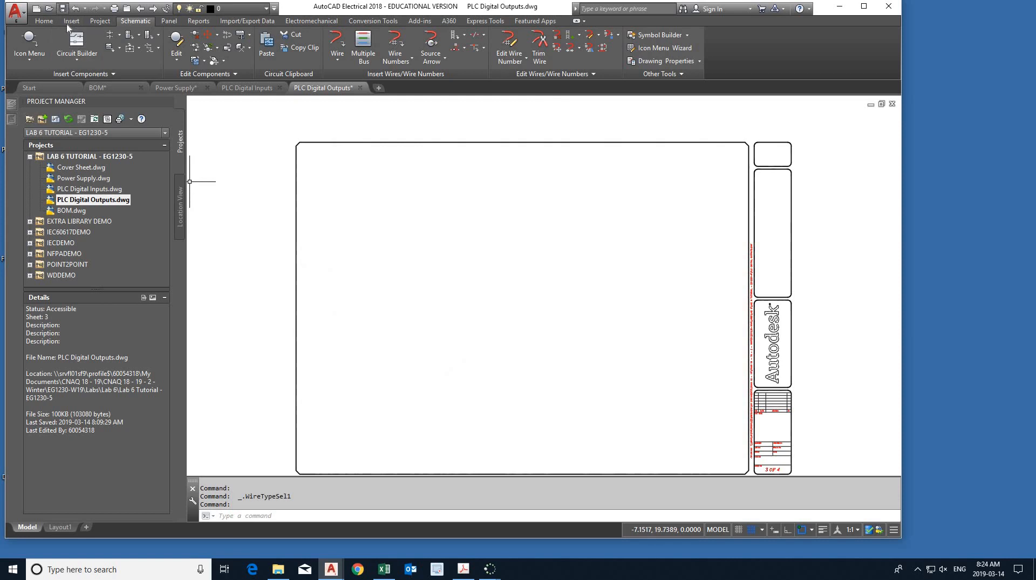
key(ctrl+s)
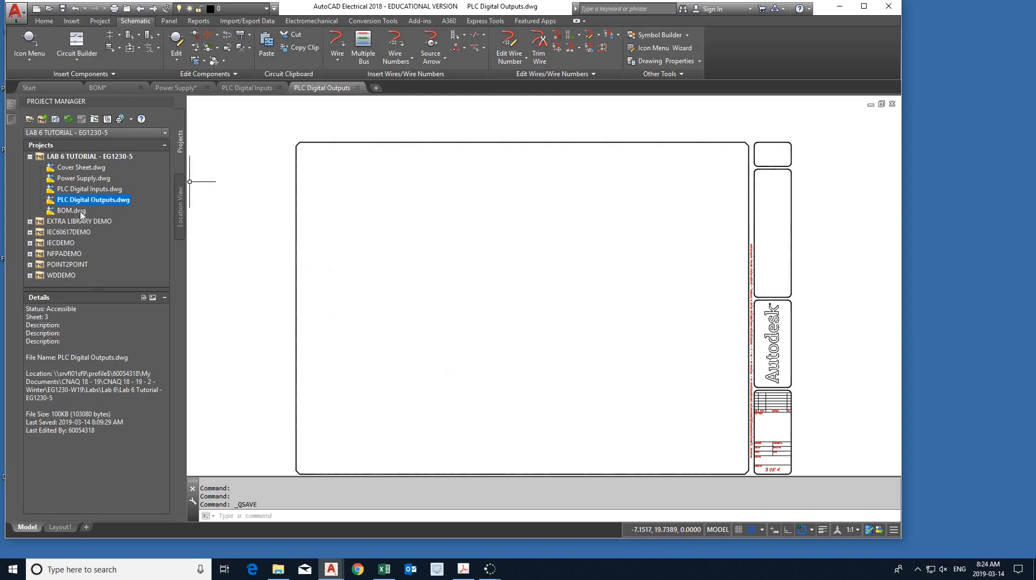
- Bring up BOM.dwg briefly and return to Power Supply.dwg in model space
double_click(81, 211)
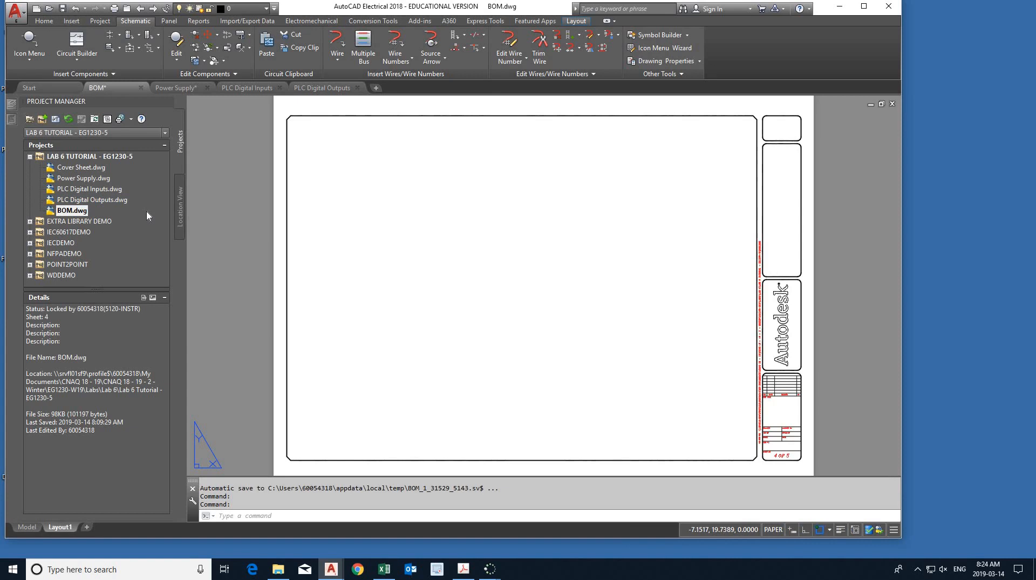
double_click(85, 179)
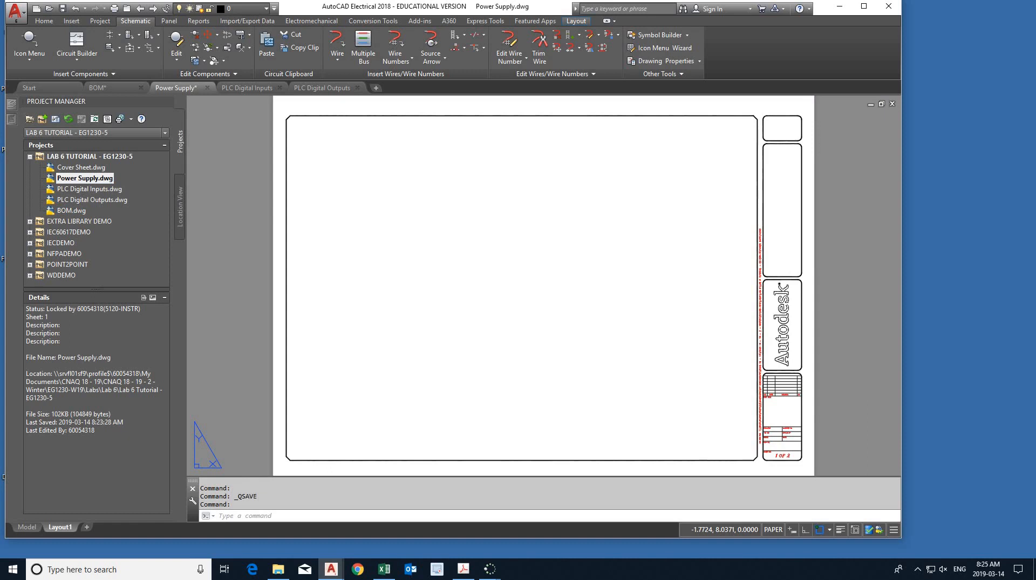
click(28, 527)
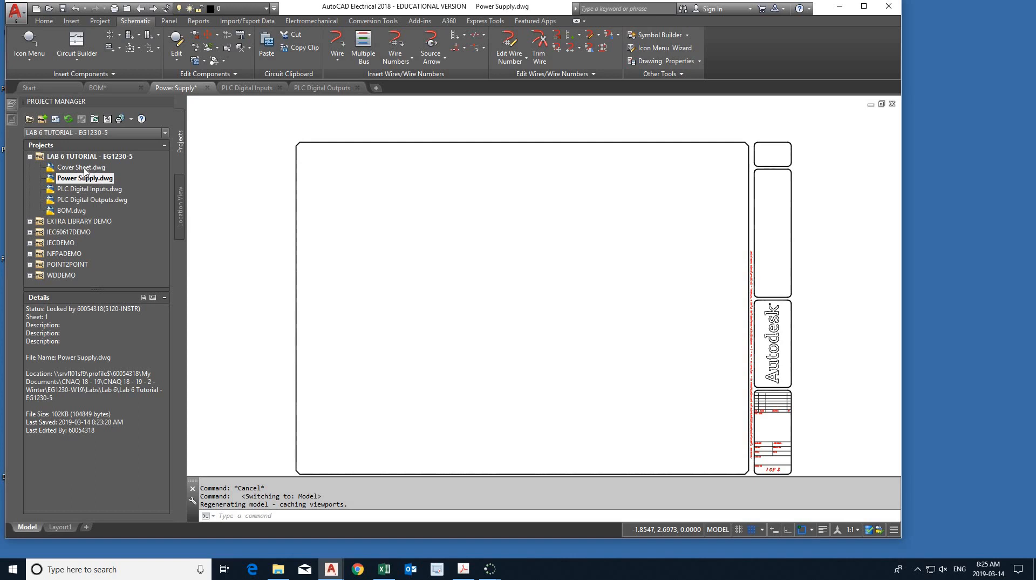
- Move Cover Sheet.dwg below PLC Digital Inputs.dwg in the project's drawing list and return it to the first place
drag(85, 171, 86, 193)
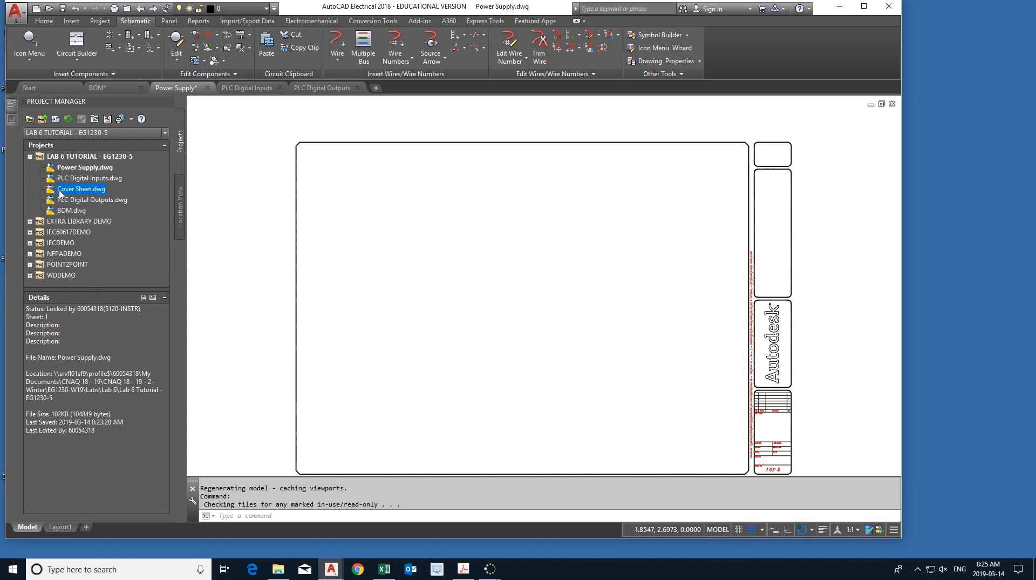
drag(53, 195, 59, 168)
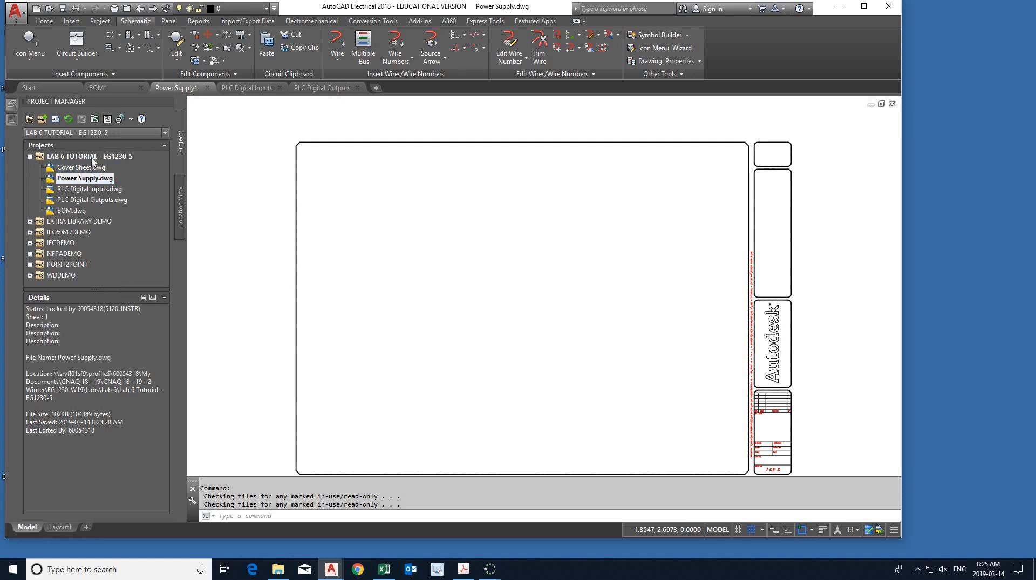
- Open Cover Sheet.dwg and reorder the open drawings so Cover Sheet comes first and BOM last
double_click(89, 168)
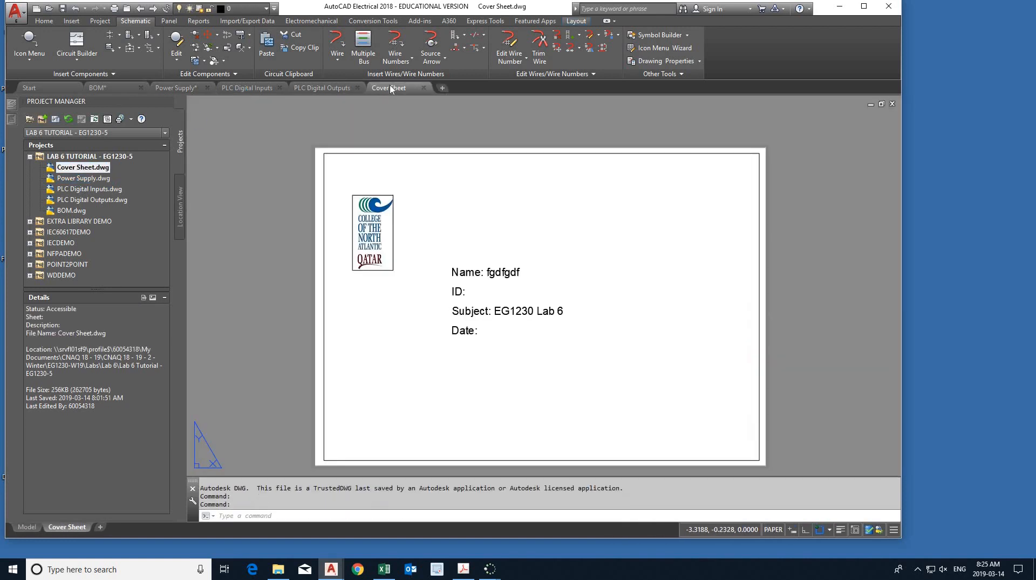
drag(370, 89, 94, 89)
drag(189, 90, 410, 91)
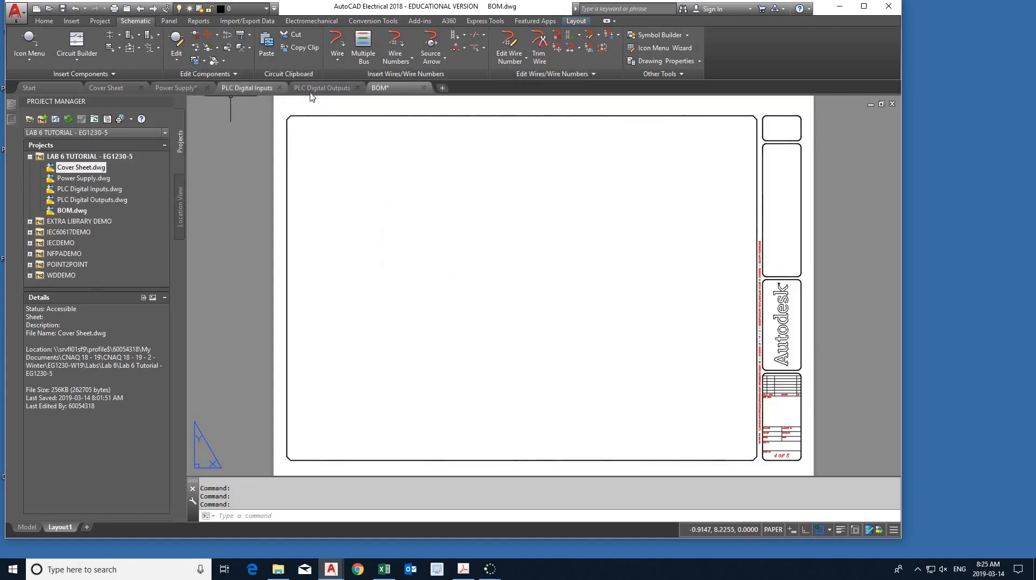
- Switch to PLC Digital Outputs.dwg and close and reopen the Project Manager
click(330, 89)
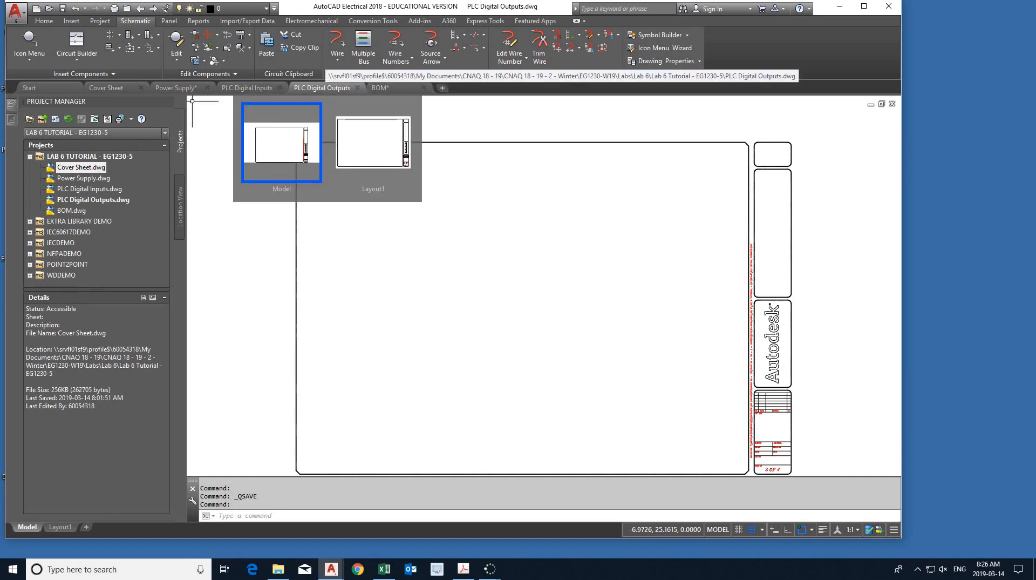
click(168, 102)
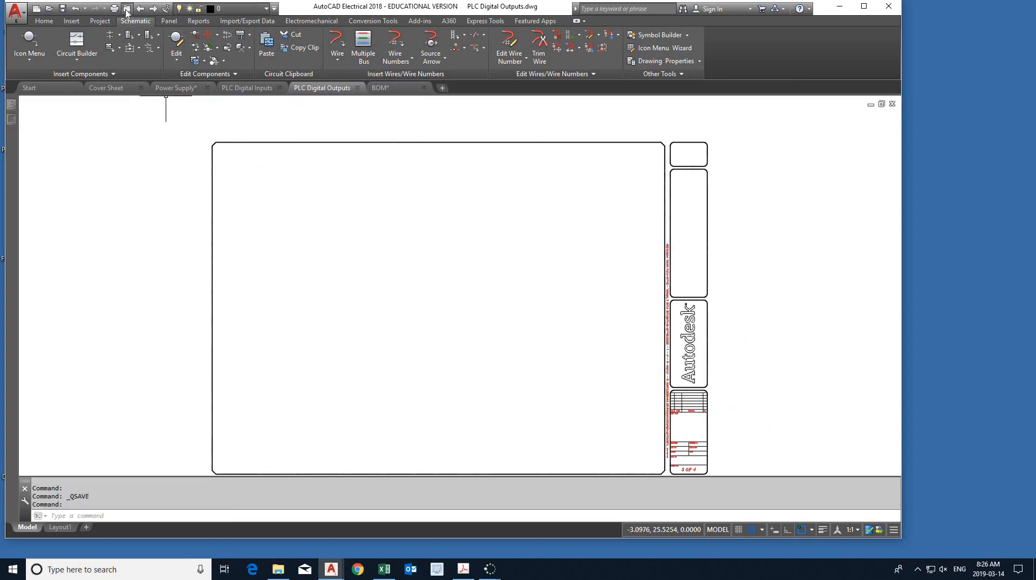
click(126, 10)
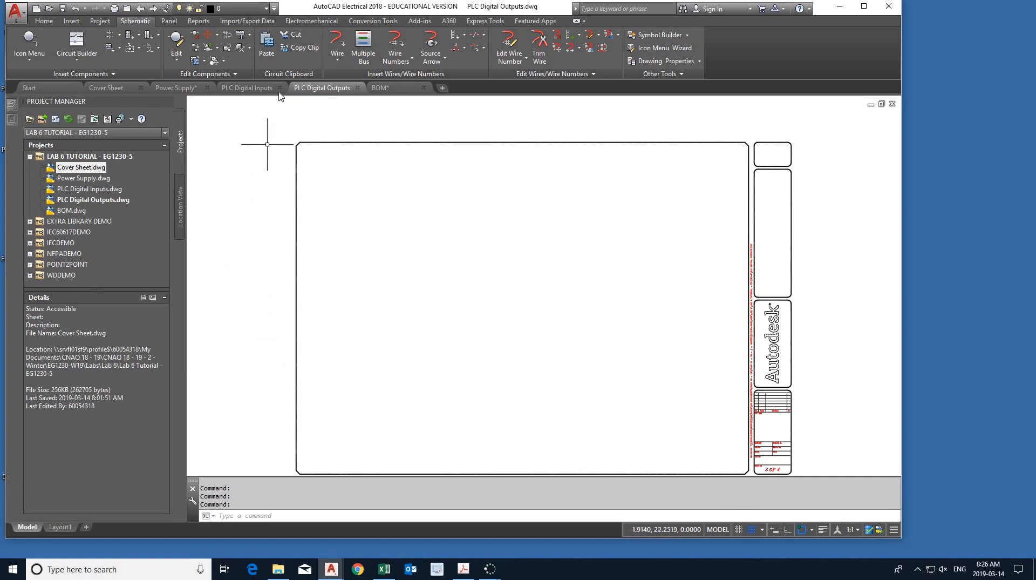
- Bring up Power Supply.dwg and examine the power supply ladder schematic on page 5 of the Lab 6 PDF in Acrobat
click(183, 92)
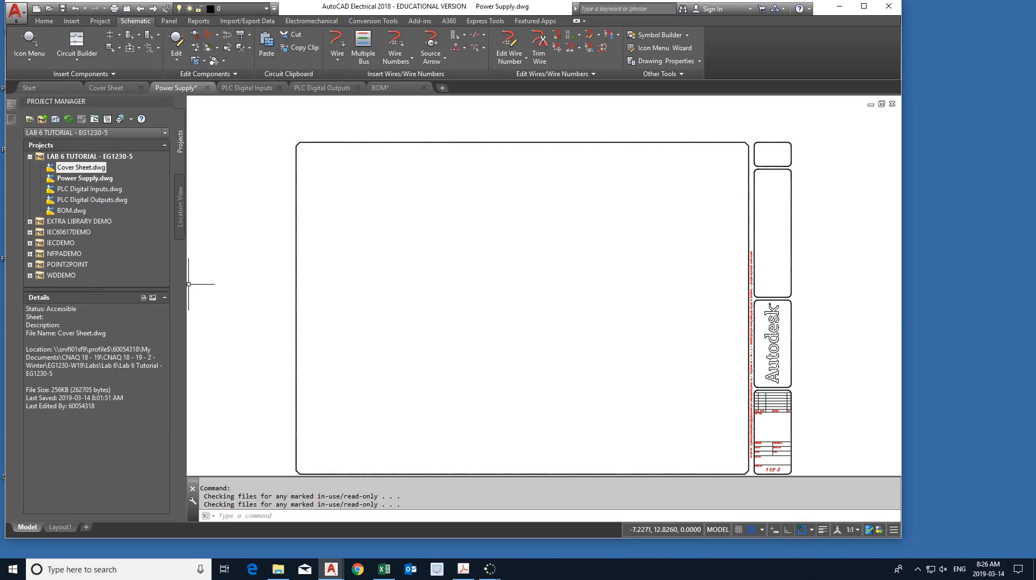
middle_click(263, 367)
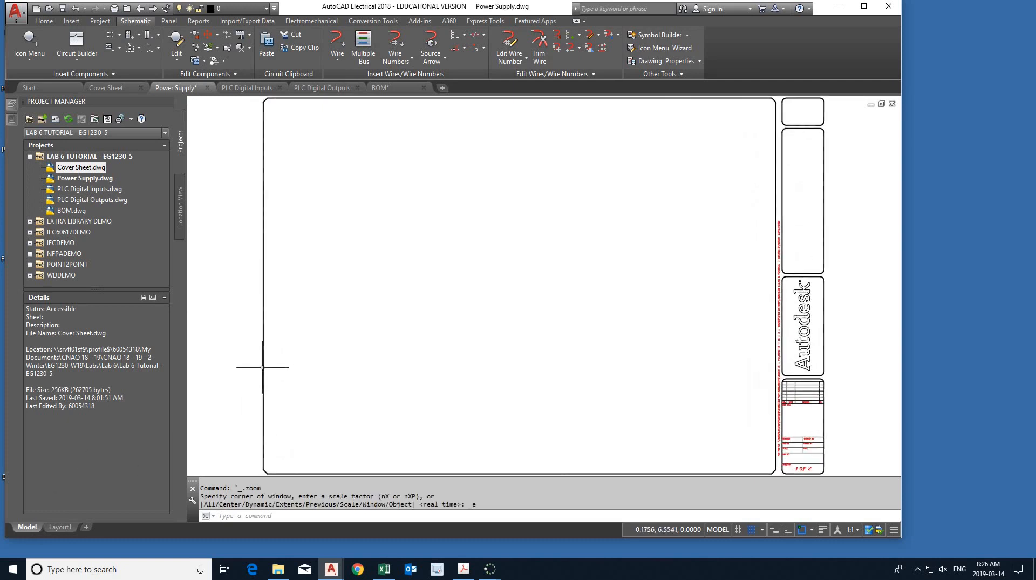
click(463, 569)
scroll(452, 421, down, 5)
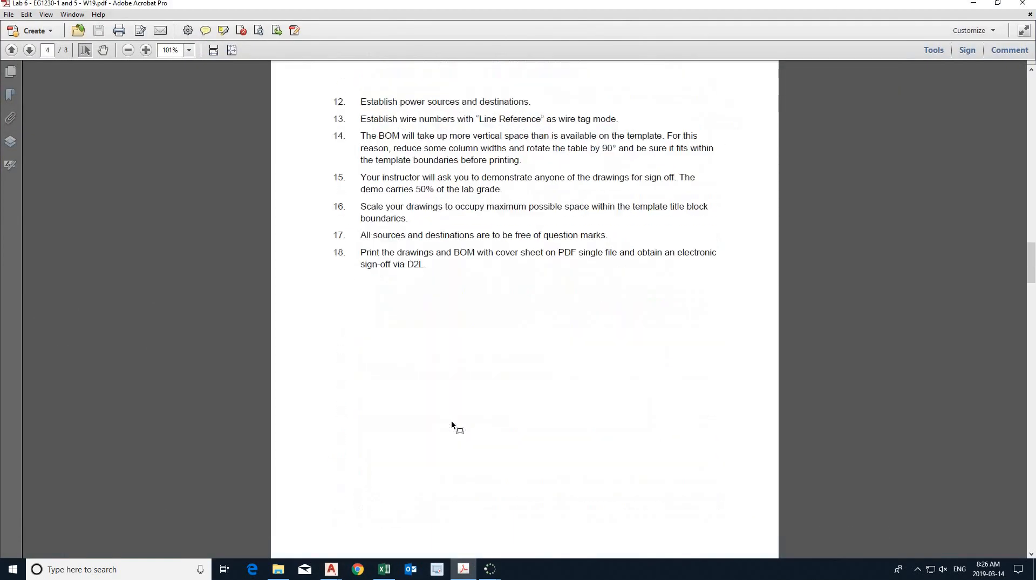
scroll(451, 425, down, 20)
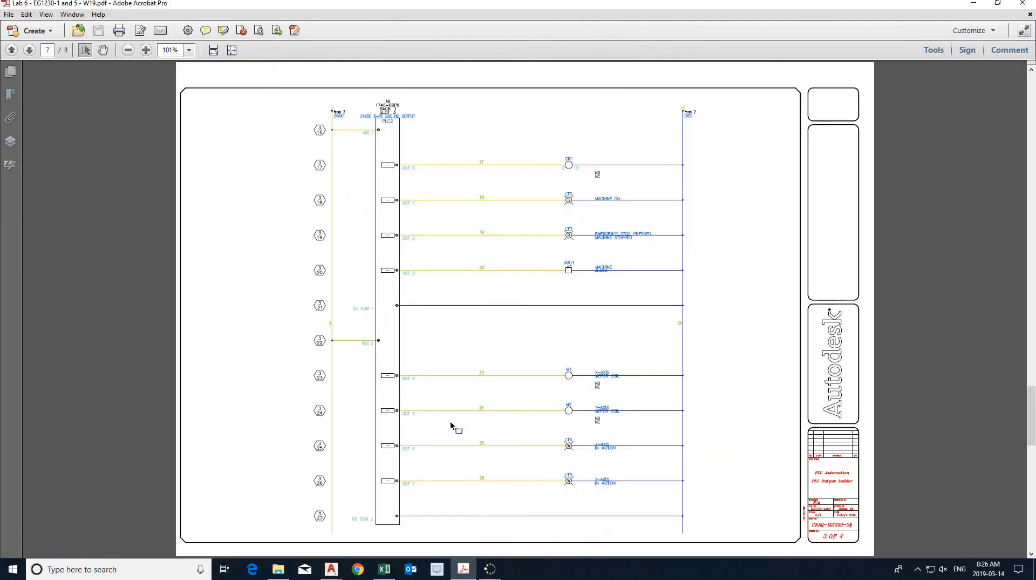
scroll(452, 420, up, 5)
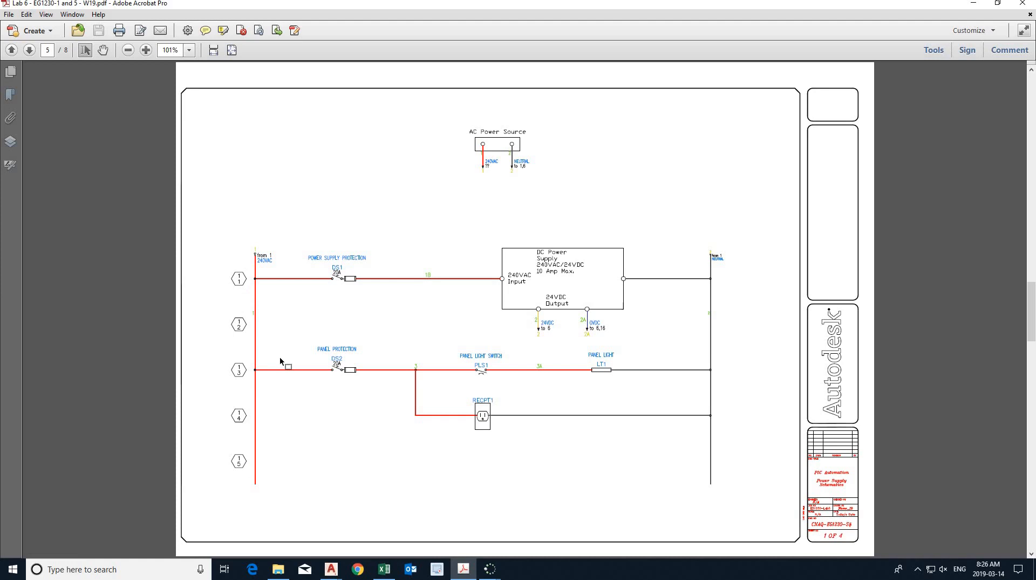
- Insert a 1-phase ladder with 5 rungs, width 7.0000 and spacing 1.2000, near the middle of Power Supply.dwg
key(alt+Tab)
key(alt+Tab)
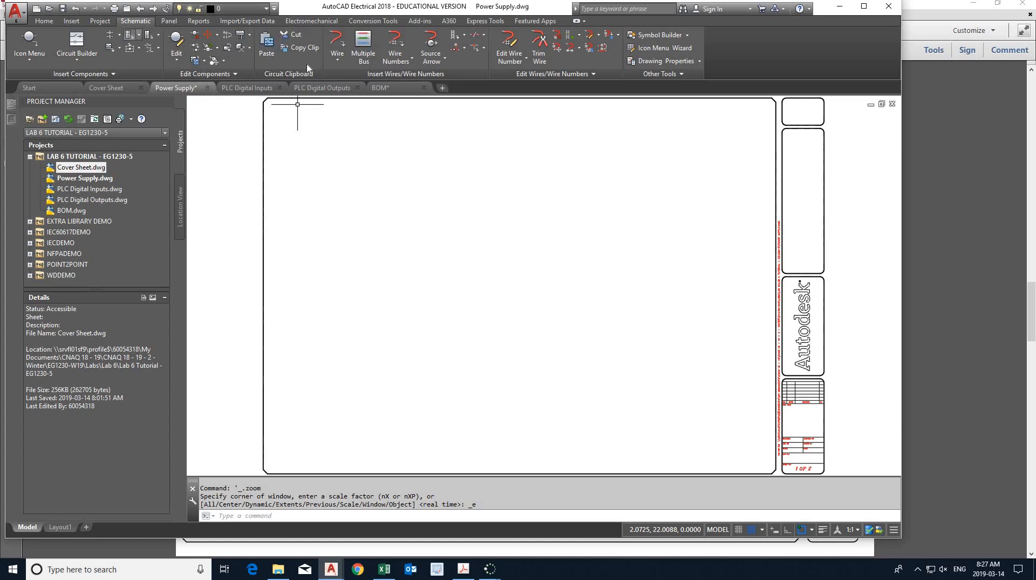
click(453, 36)
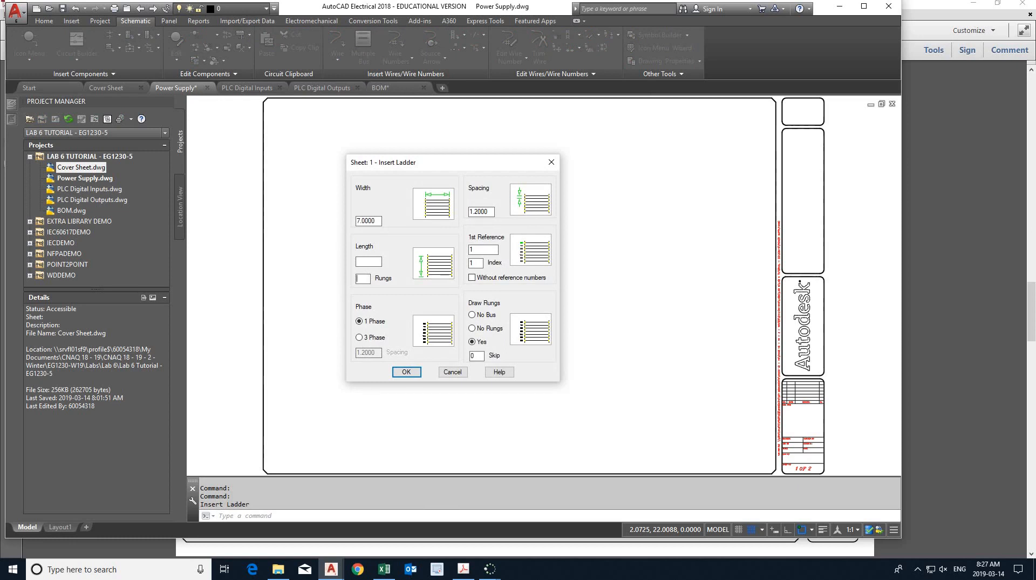
text(5)
click(406, 372)
click(413, 263)
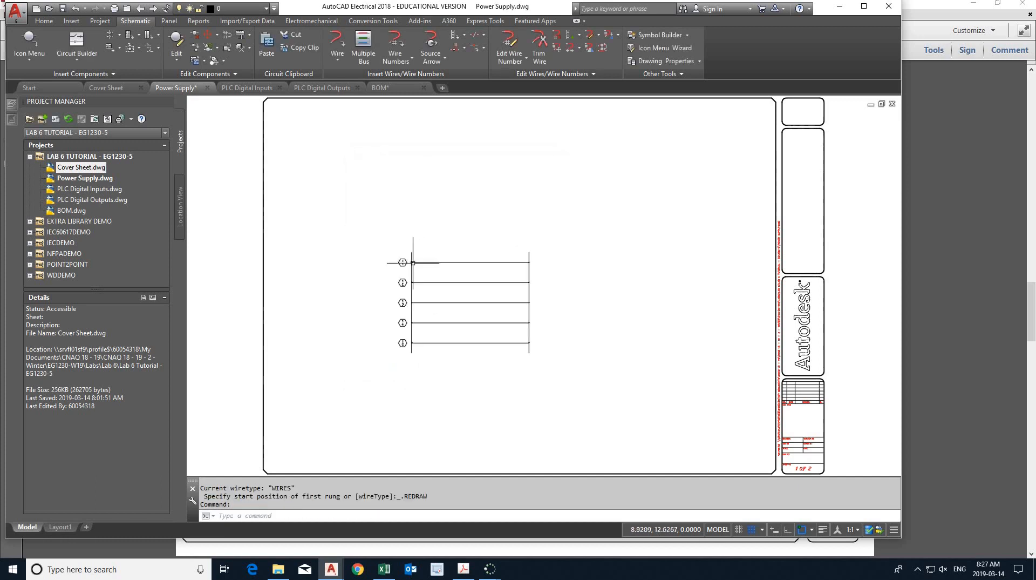
scroll(384, 319, up, 4)
scroll(396, 314, down, 1)
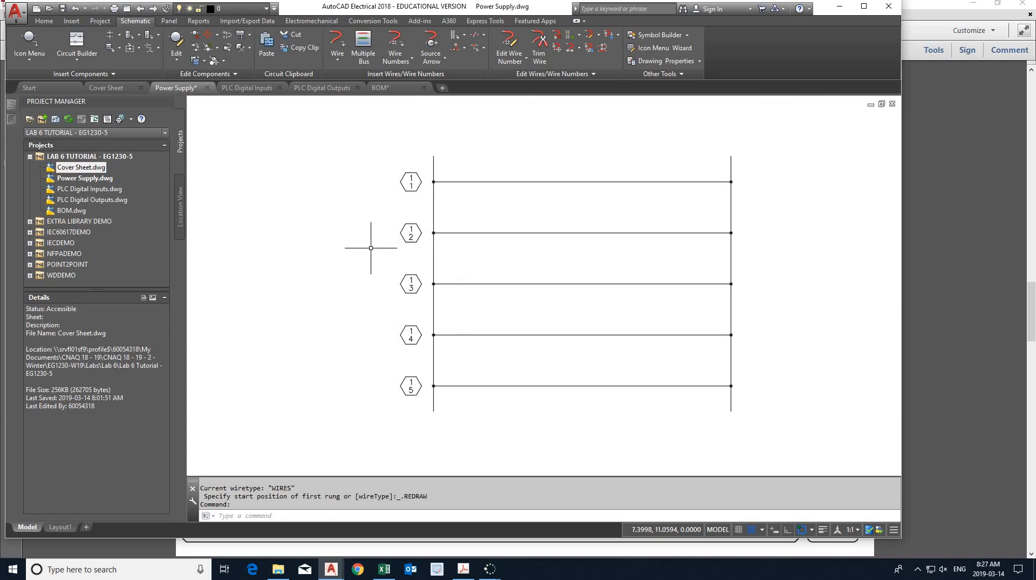
scroll(371, 247, down, 2)
scroll(371, 248, down, 2)
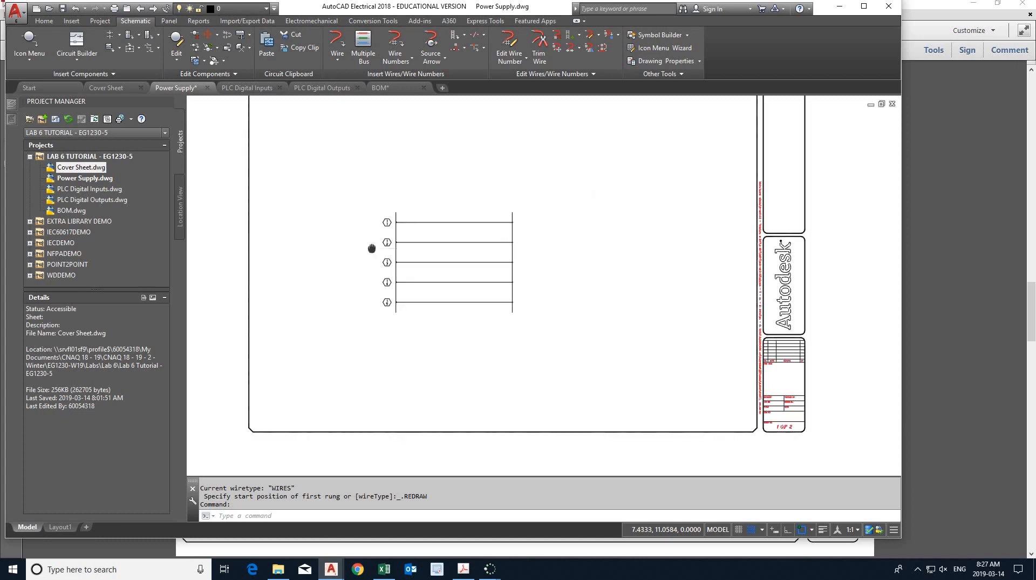
middle_click(372, 248)
middle_click(372, 248)
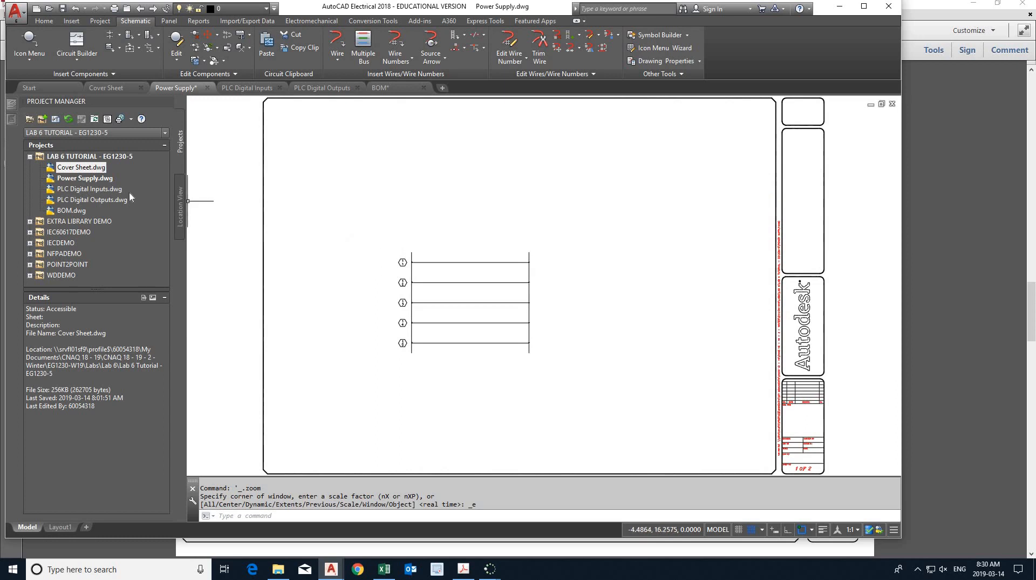
- Open PLC Digital Inputs.dwg and insert a 10-rung ladder with first reference 6, following page 6 of the Lab 6 PDF in Acrobat
double_click(104, 190)
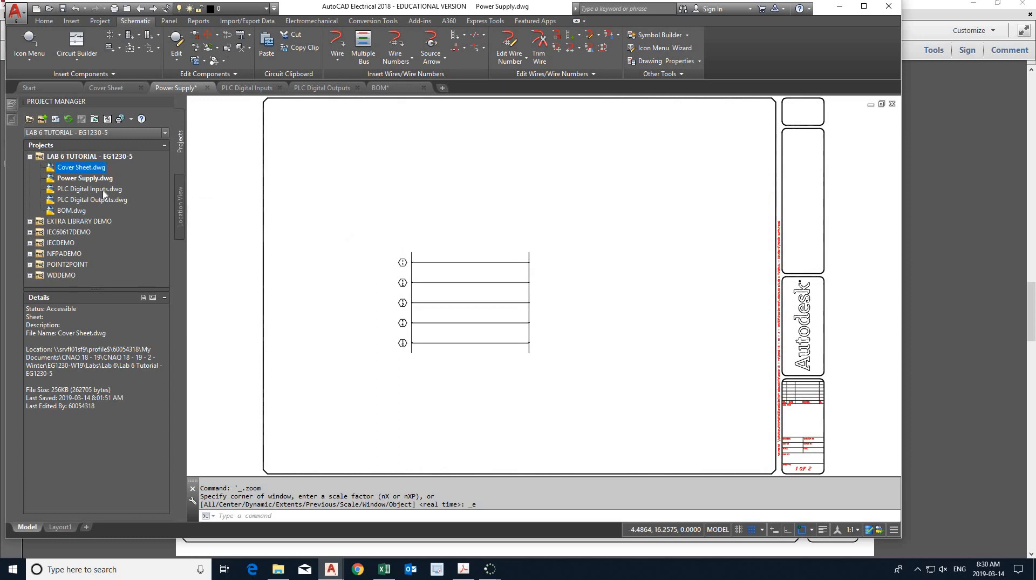
click(463, 571)
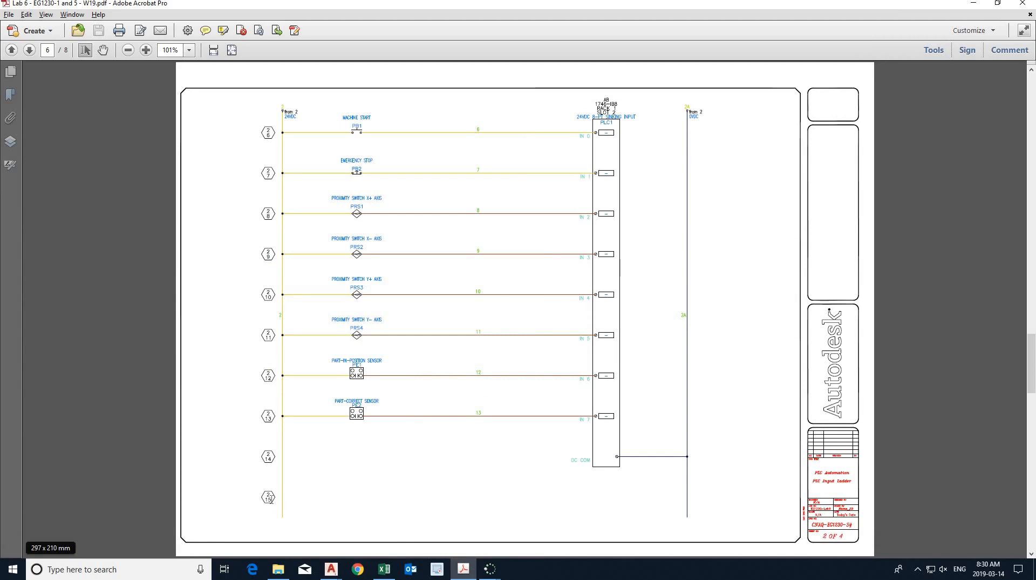
key(alt+Tab)
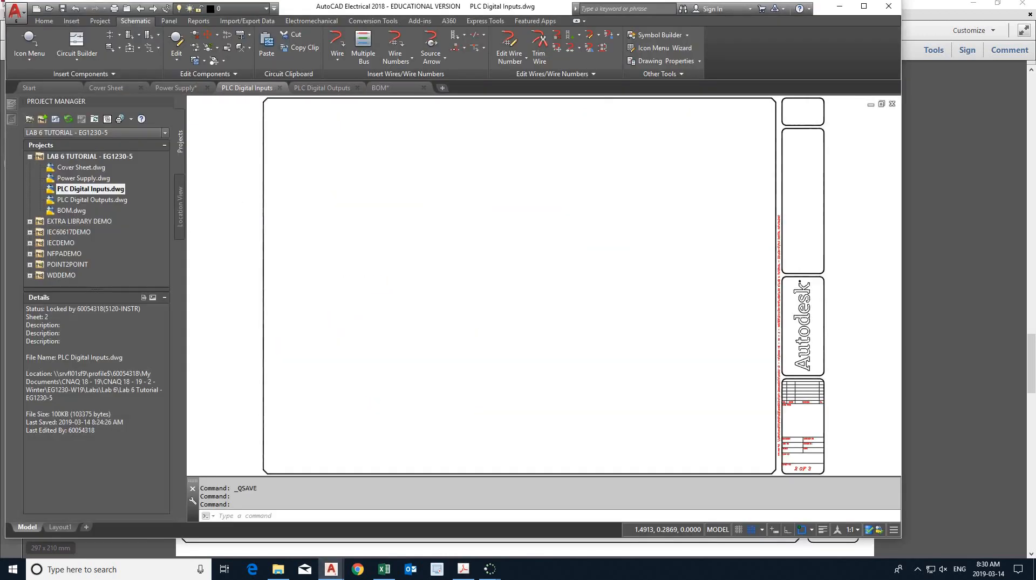
click(455, 35)
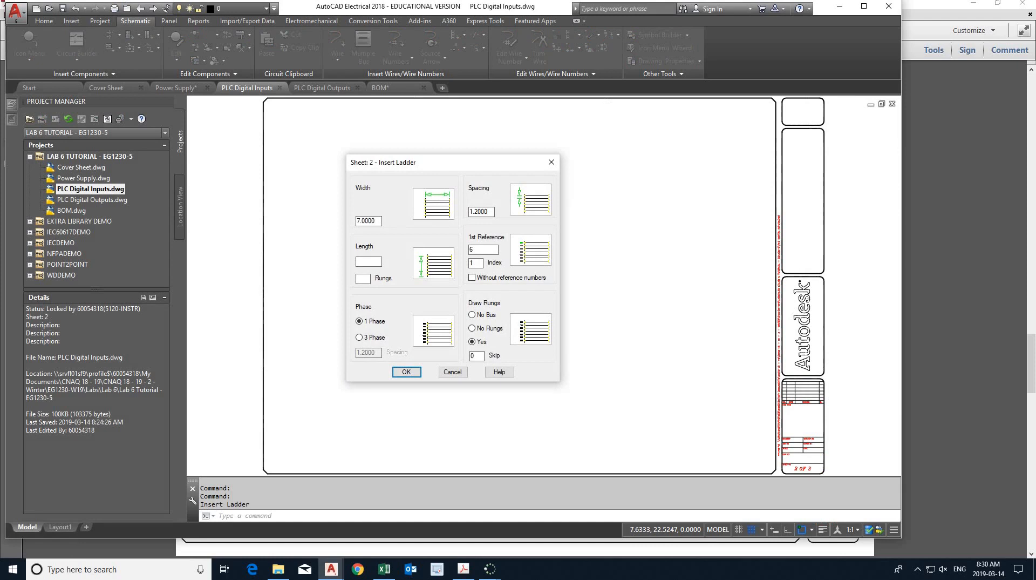
click(406, 371)
click(376, 147)
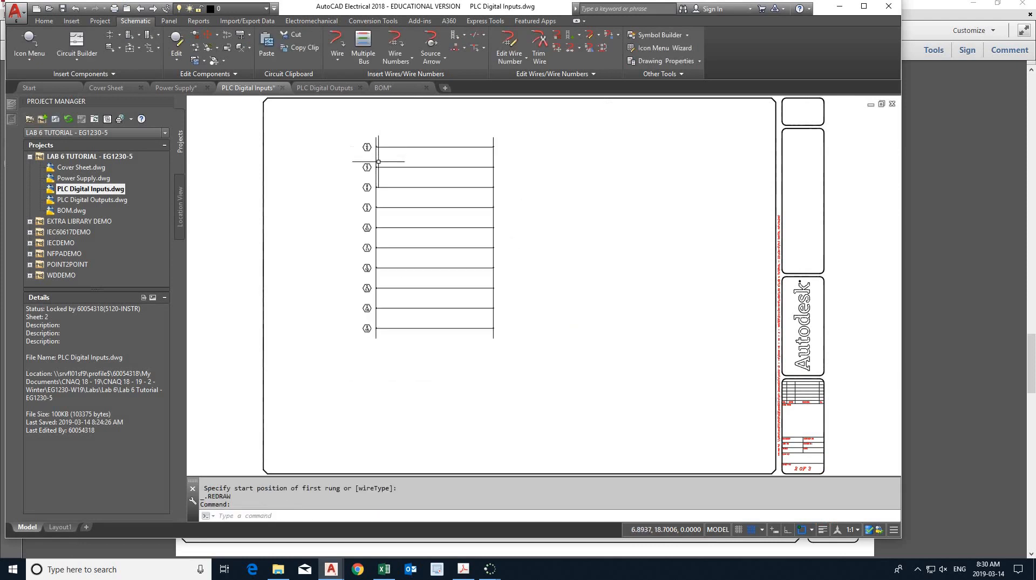
scroll(356, 200, up, 4)
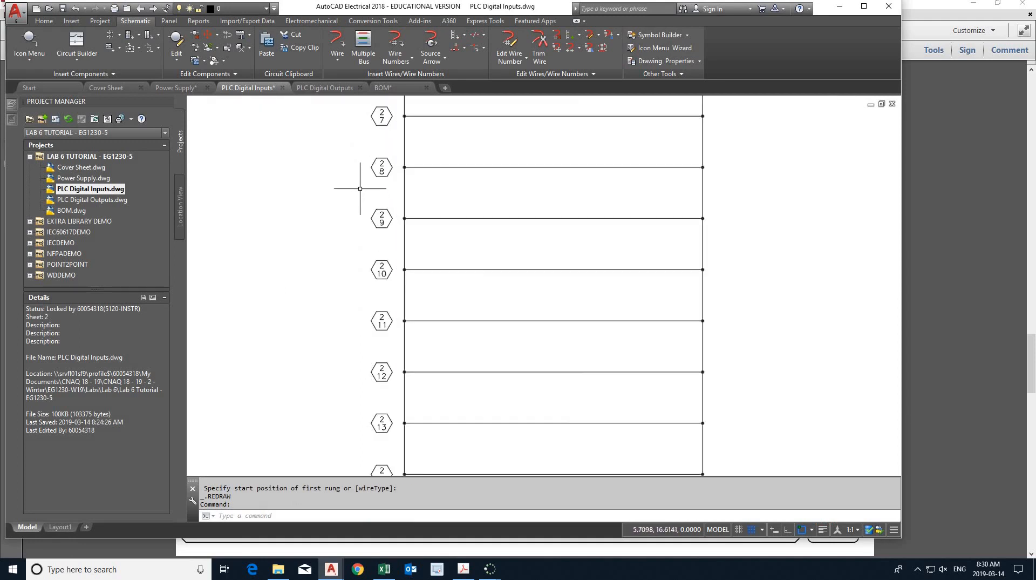
mouse_move(366, 190)
middle_down()
mouse_move(348, 273)
mouse_move(397, 170)
middle_up()
middle_drag(381, 304, 375, 161)
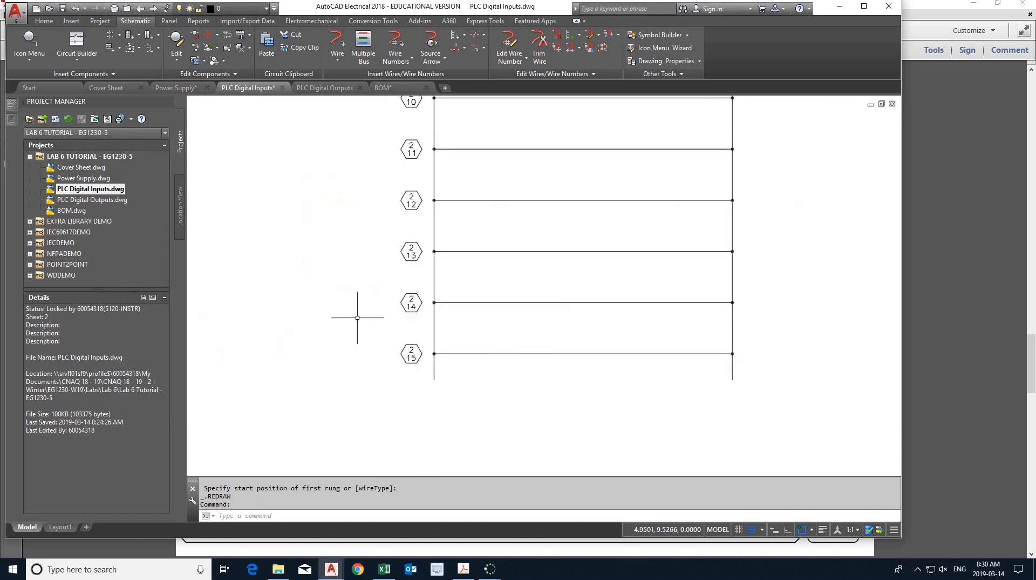
- Compare with the Lab 6 PDF in Acrobat, turn snap off and trim the rung 15 wire from the PLC Digital Inputs ladder
click(463, 569)
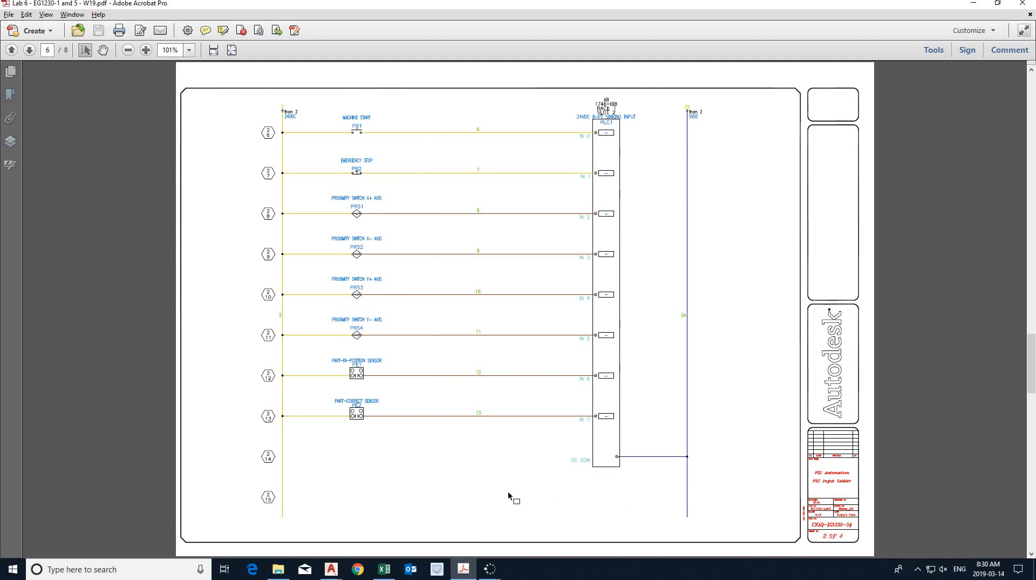
click(464, 568)
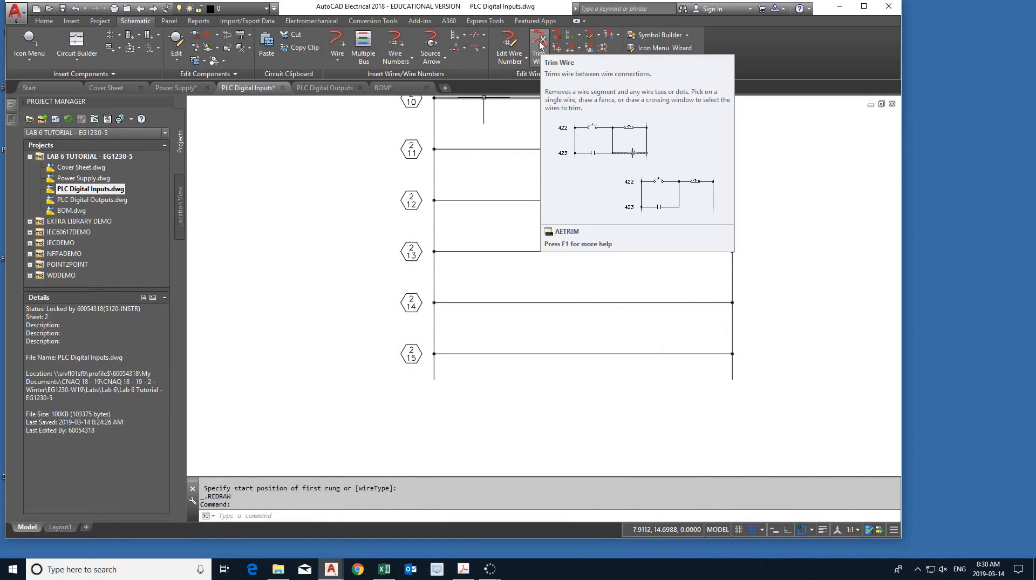
click(540, 47)
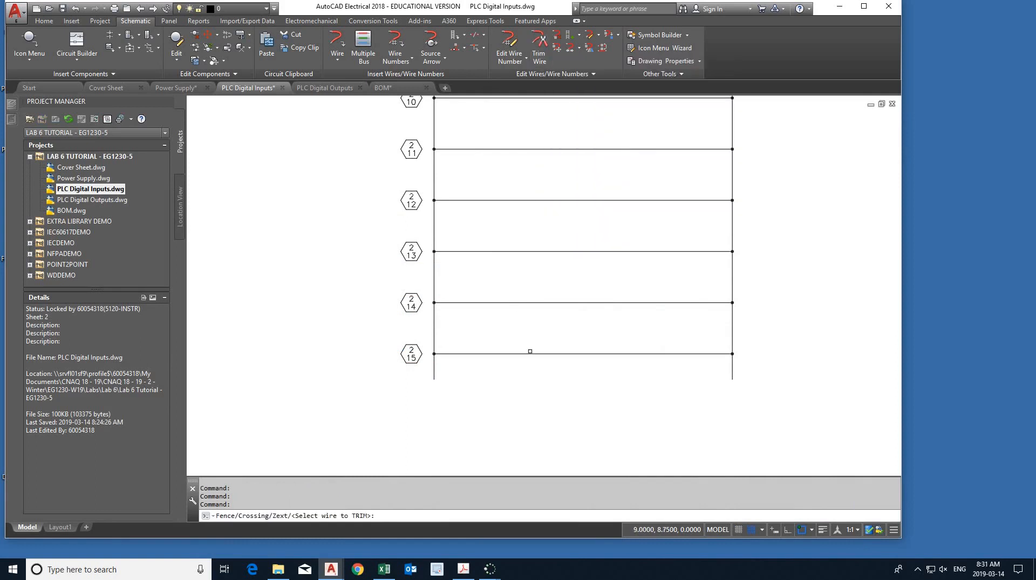
key(Escape)
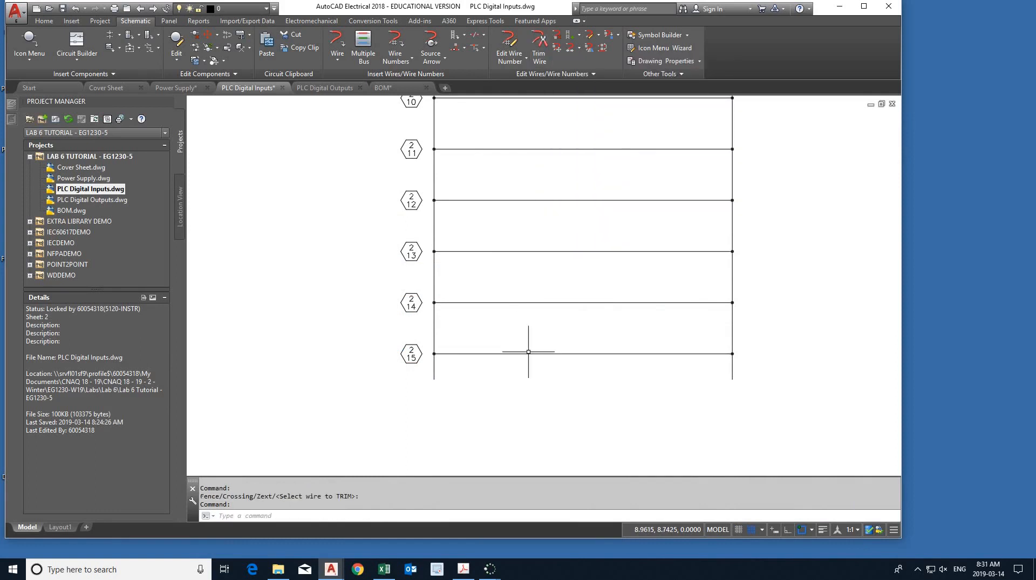
click(540, 47)
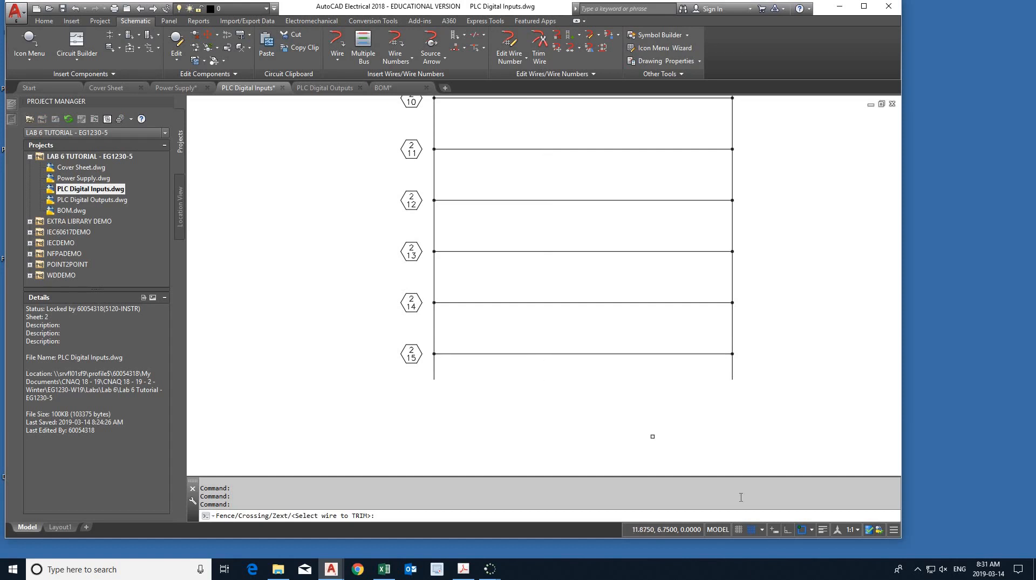
click(753, 529)
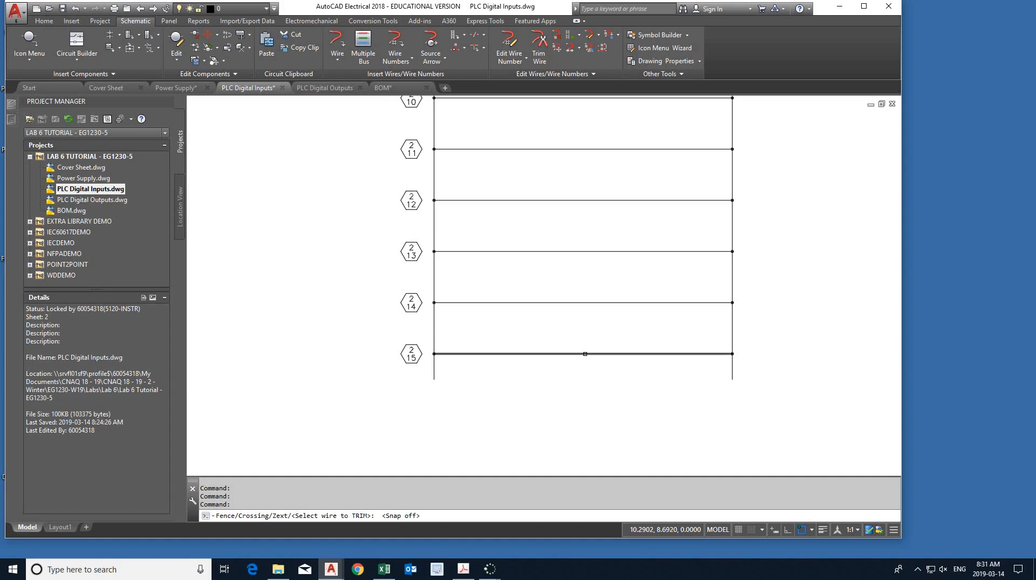
click(585, 354)
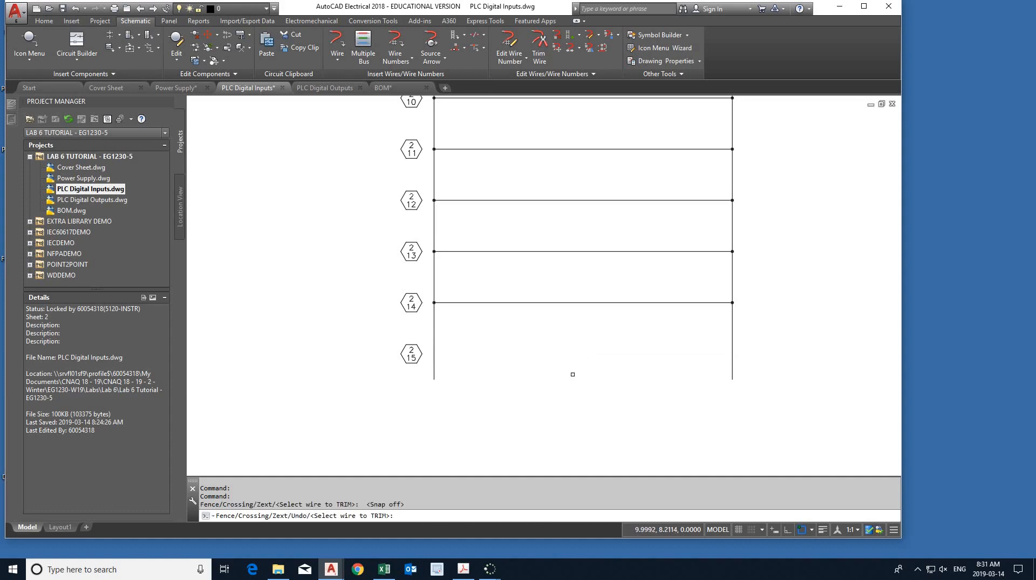
key(Return)
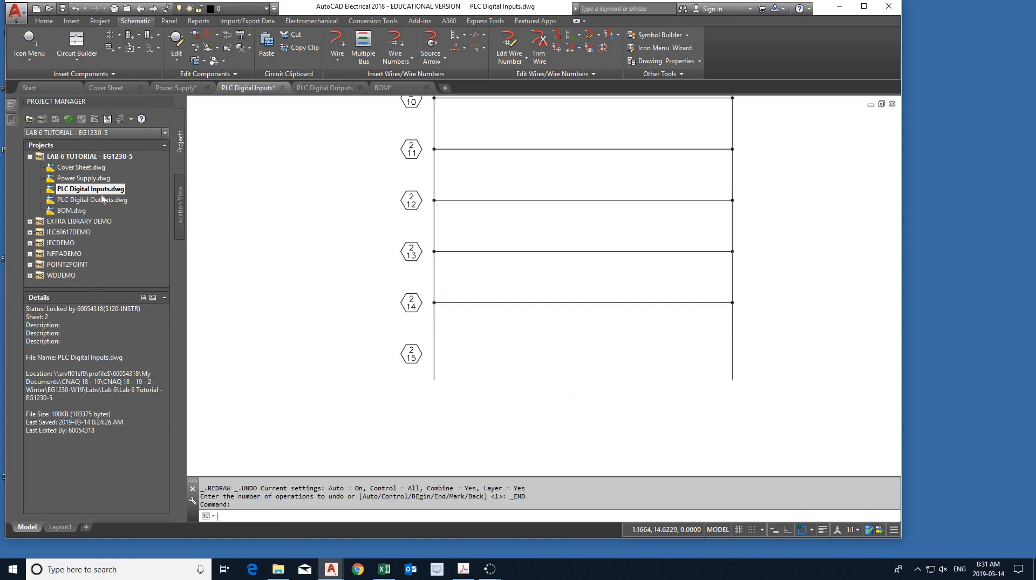
- Open PLC Digital Outputs.dwg and examine the PLC output ladder on page 7 of the Lab 6 PDF in Acrobat
double_click(95, 199)
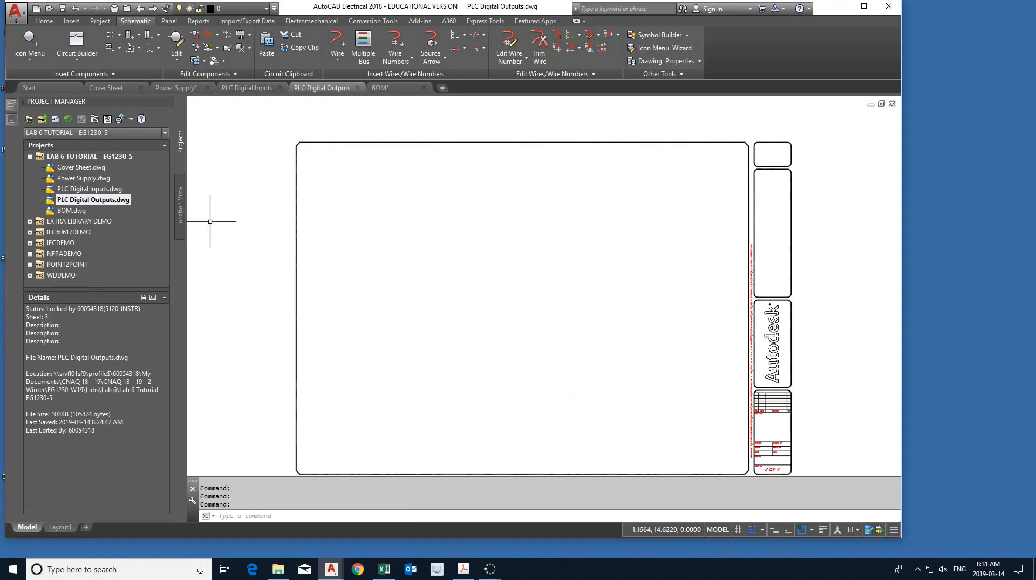
middle_click(346, 241)
middle_click(346, 241)
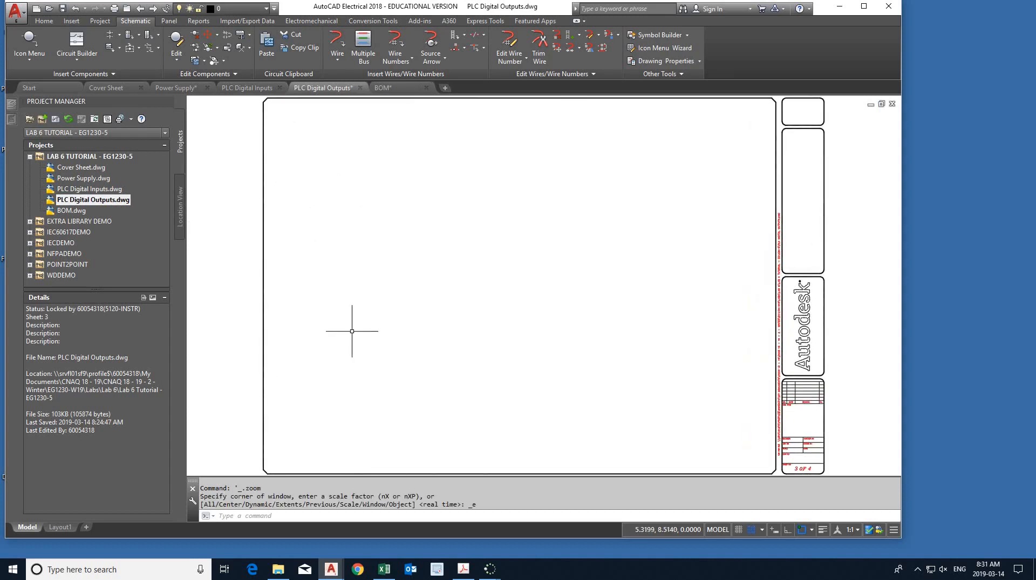
click(464, 573)
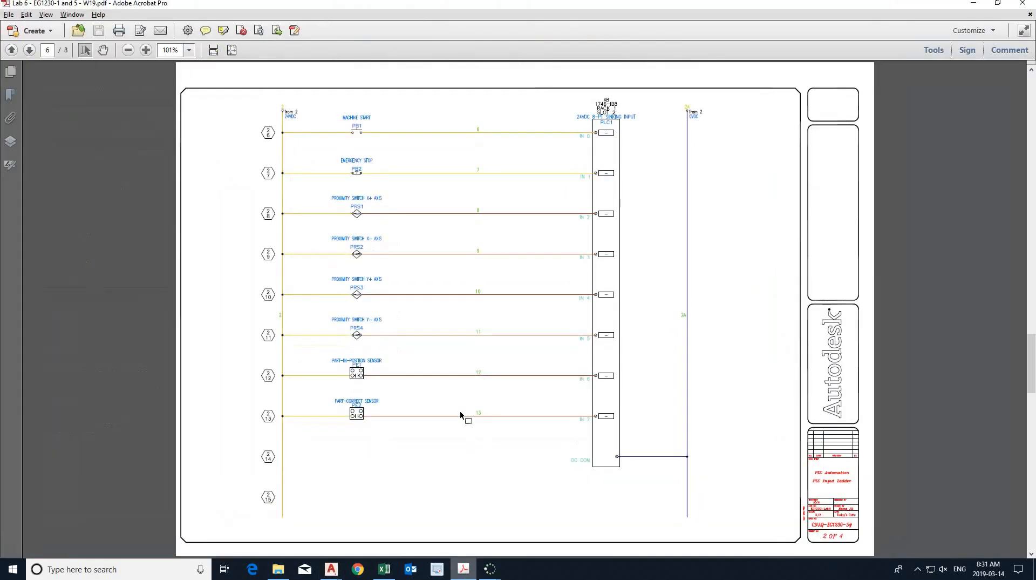
scroll(459, 408, down, 1)
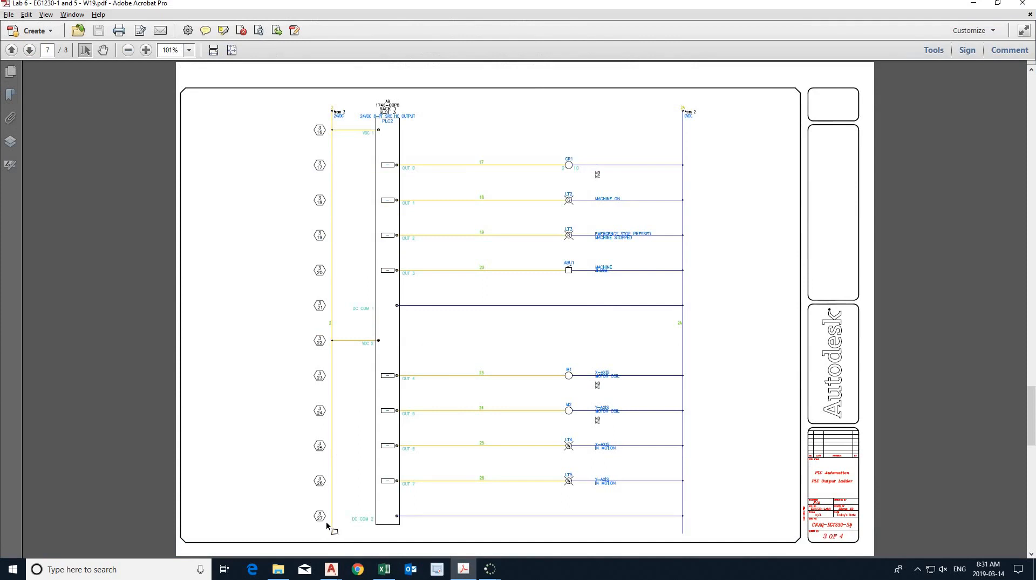
- Insert a 12-rung ladder with first reference 16, width 7.0000 and spacing 1.2000 in PLC Digital Outputs.dwg and save the drawing
key(alt+Tab)
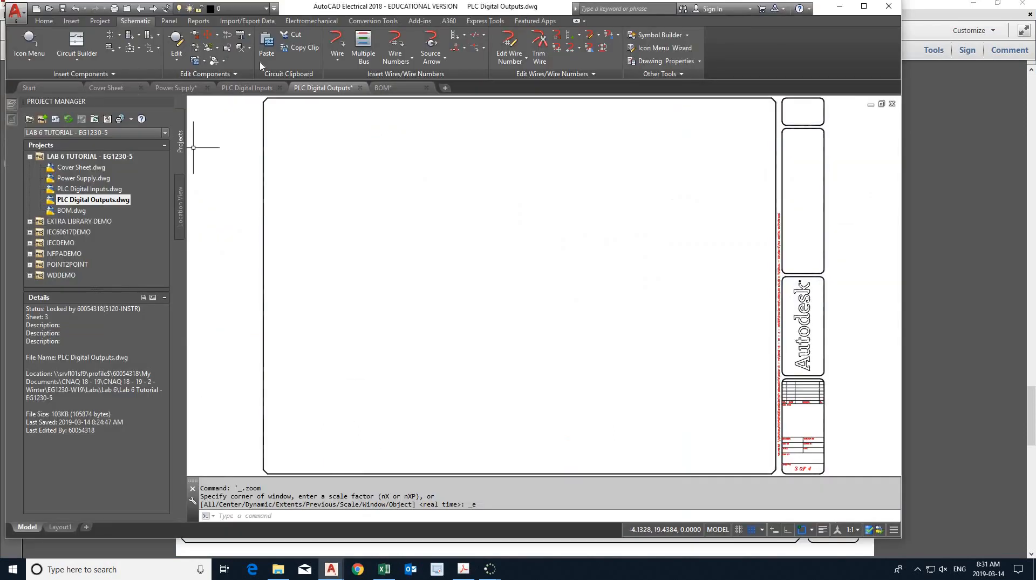
click(454, 38)
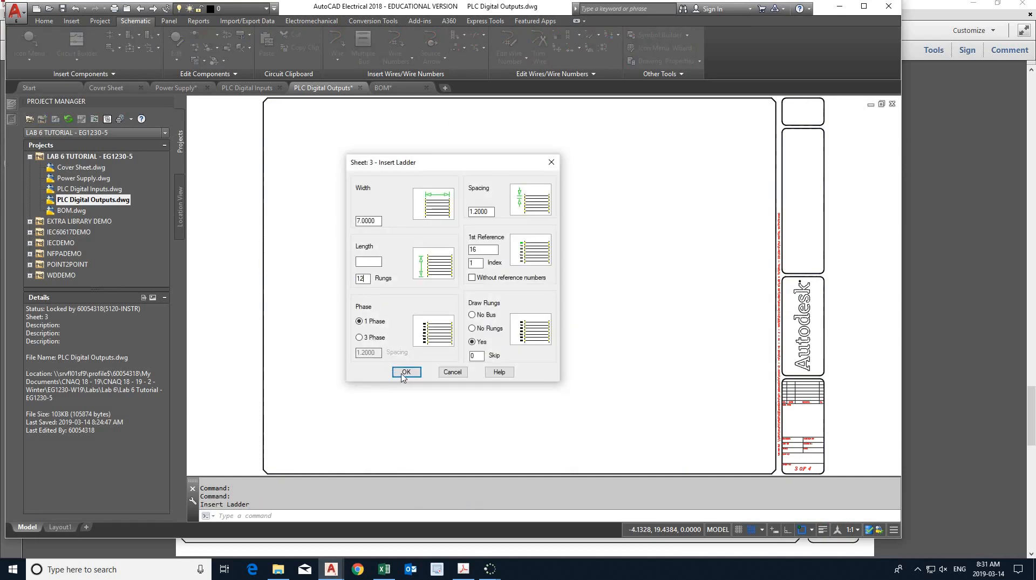
click(406, 371)
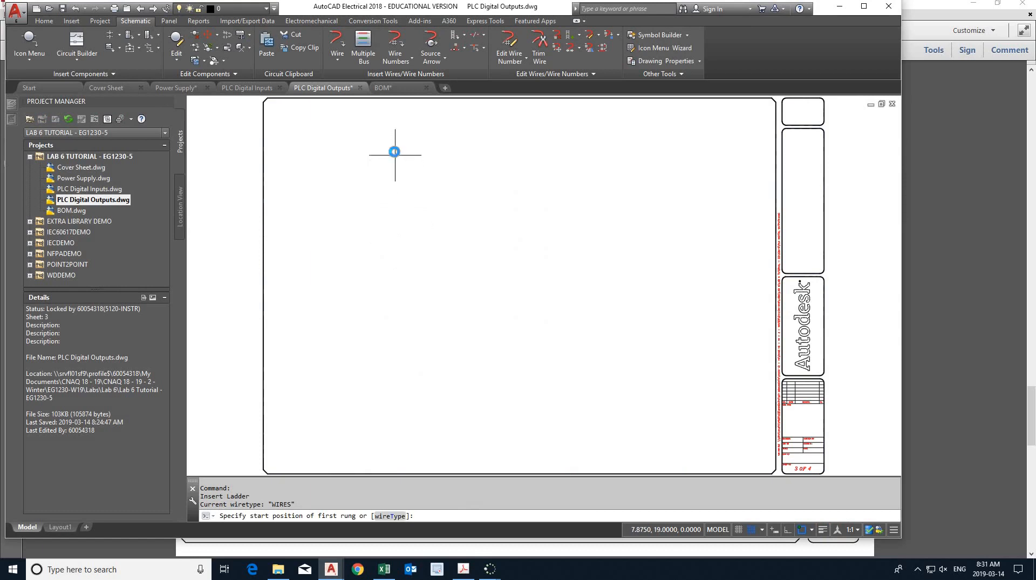
click(395, 151)
scroll(372, 153, up, 4)
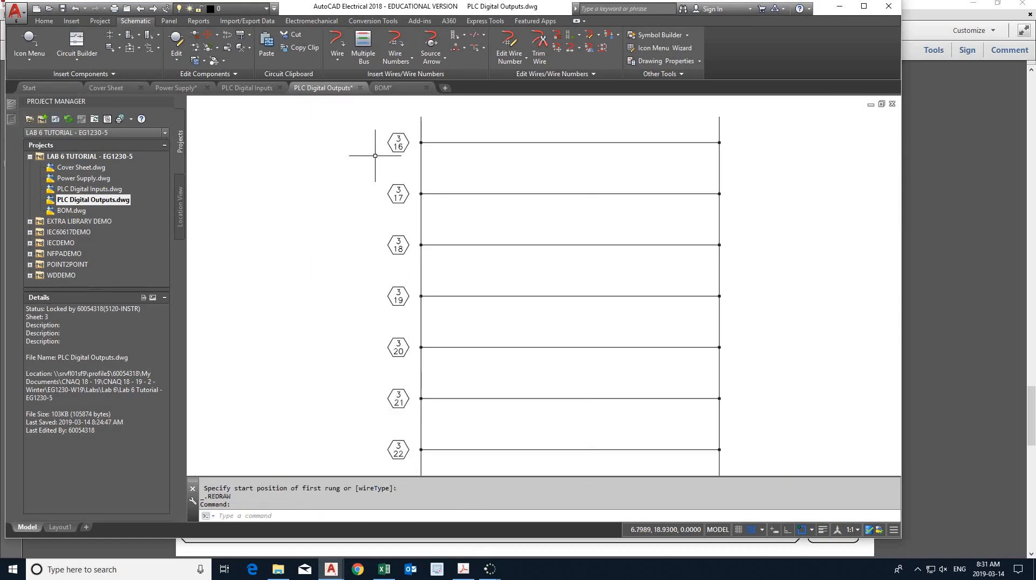
scroll(371, 254, down, 3)
scroll(377, 261, up, 2)
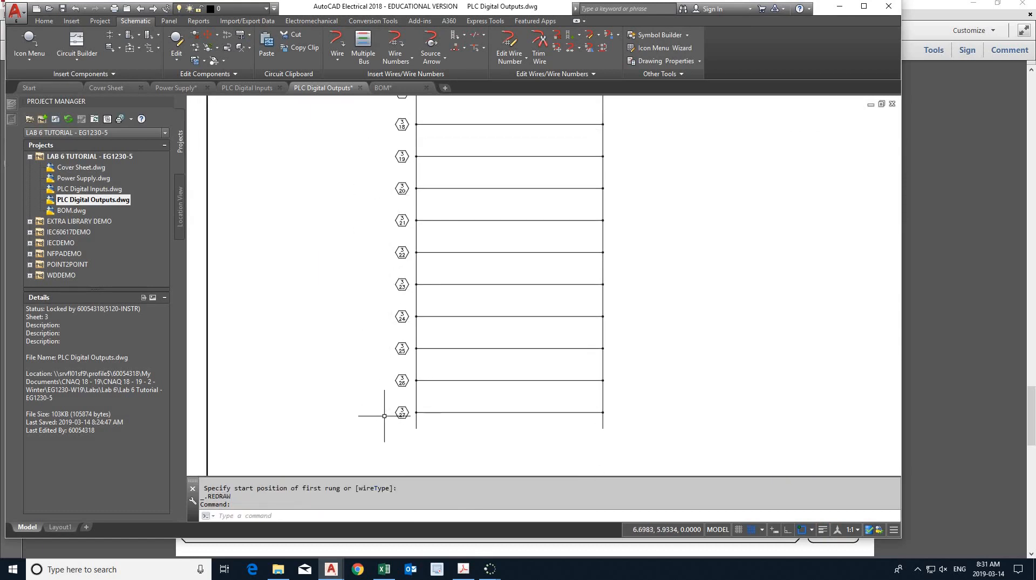
scroll(389, 414, up, 4)
scroll(389, 415, down, 4)
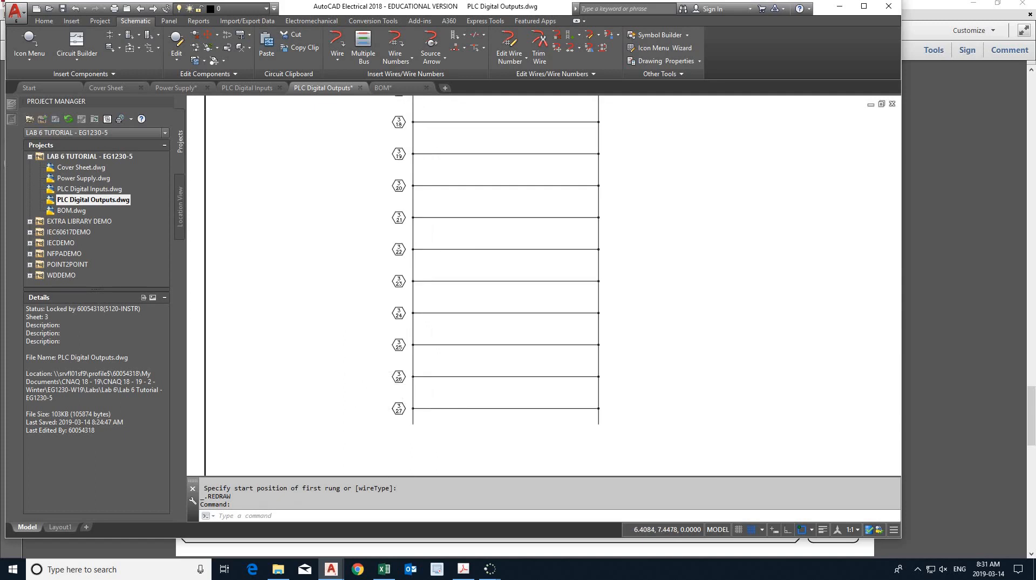
middle_click(380, 374)
middle_click(380, 374)
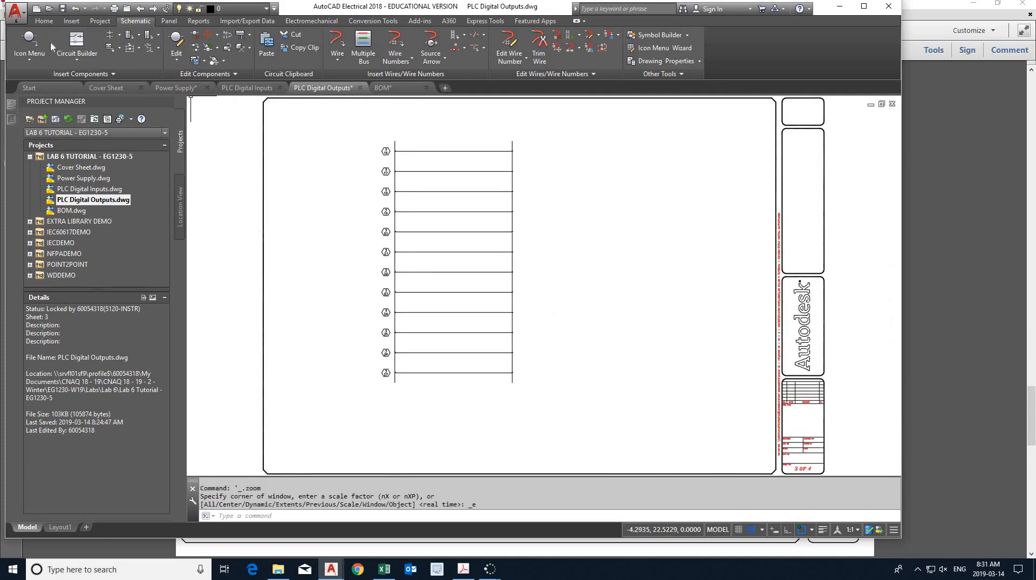
click(63, 9)
- Bring up Power Supply.dwg and start an unnamed symbol in Symbol Builder with the NFPA library, Horizontal Parent symbol and Generic type
click(100, 178)
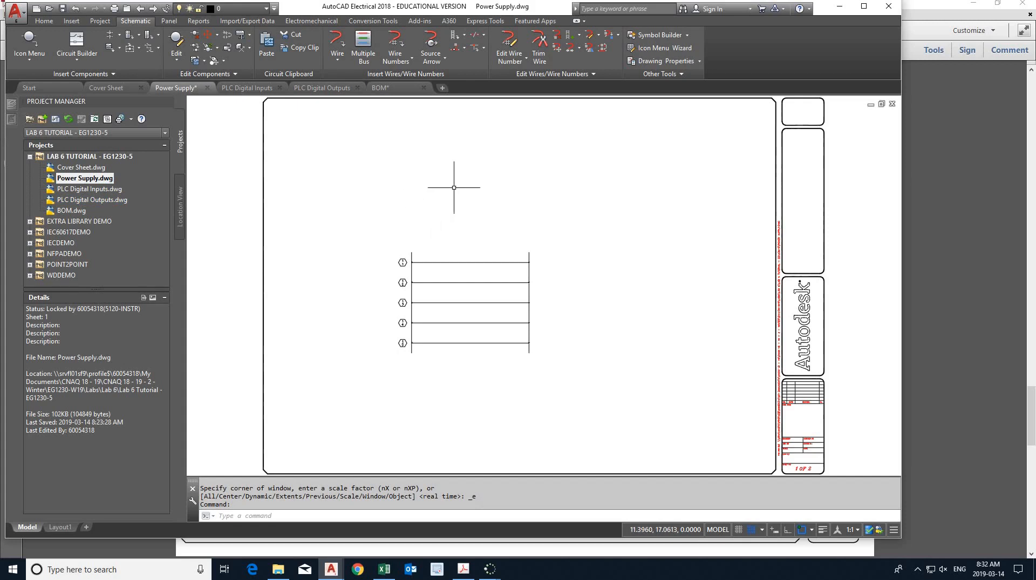
click(660, 35)
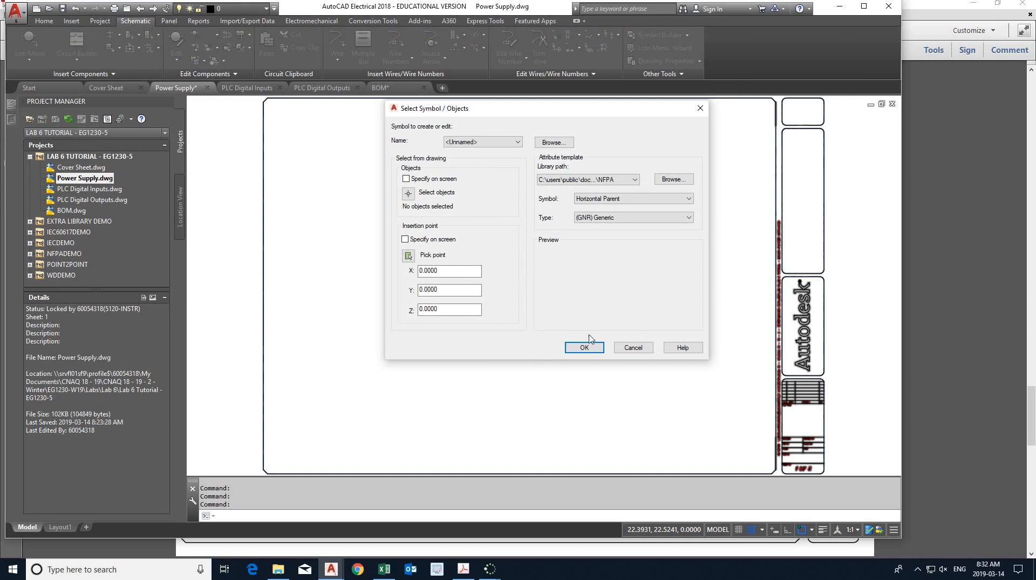
click(584, 348)
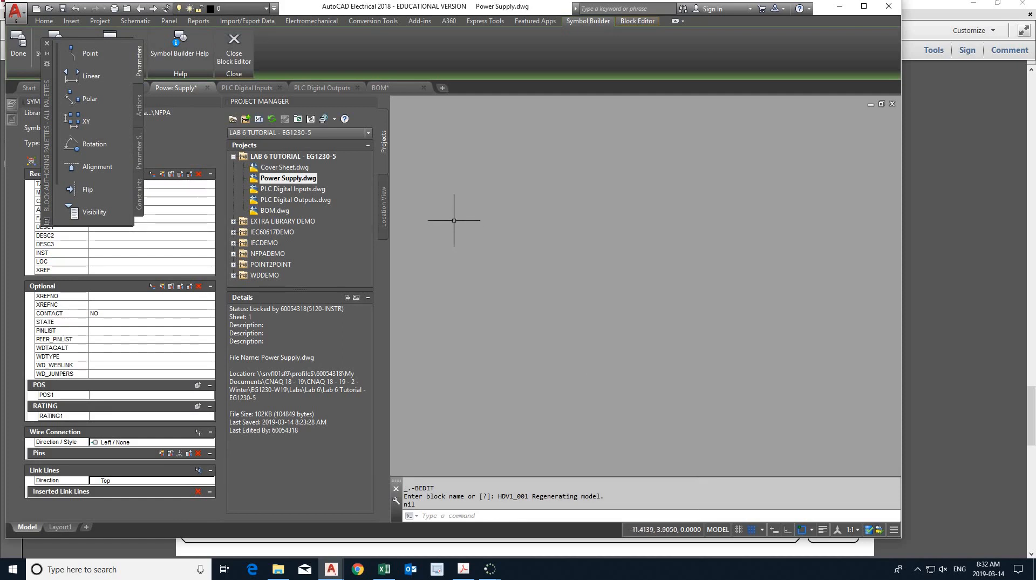
- Maximize the drawing window and close the Project Manager and the Block Authoring Palettes
click(865, 7)
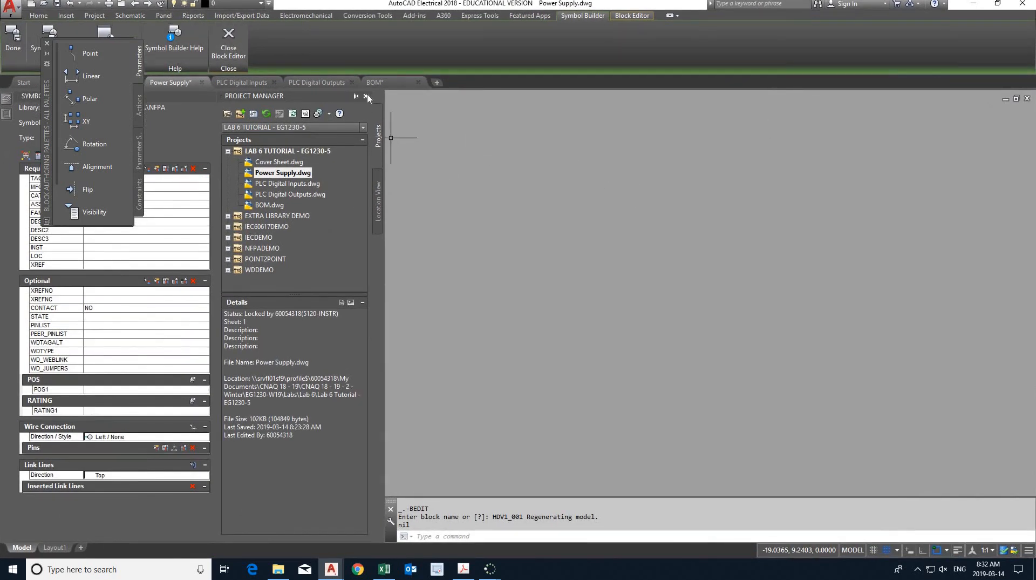
click(365, 96)
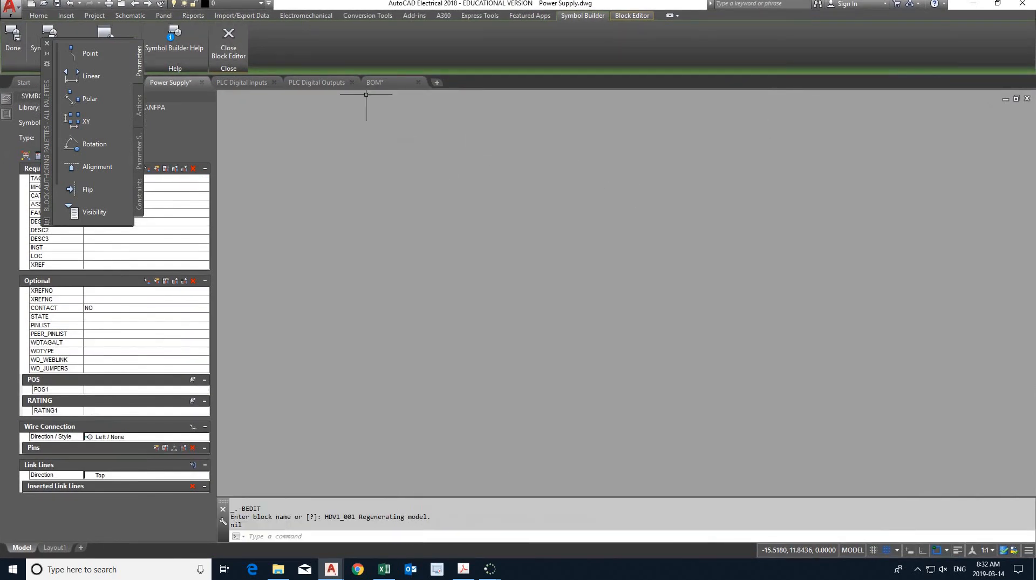
click(47, 43)
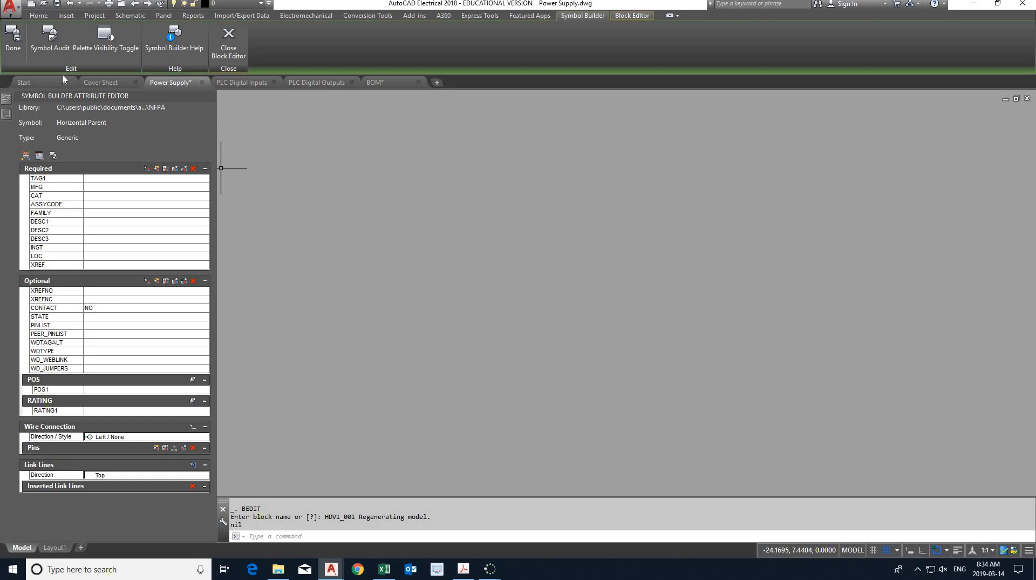
- Draw a 2.5 by 1.3 rectangle in the block editor as the body of the power supply symbol
click(40, 16)
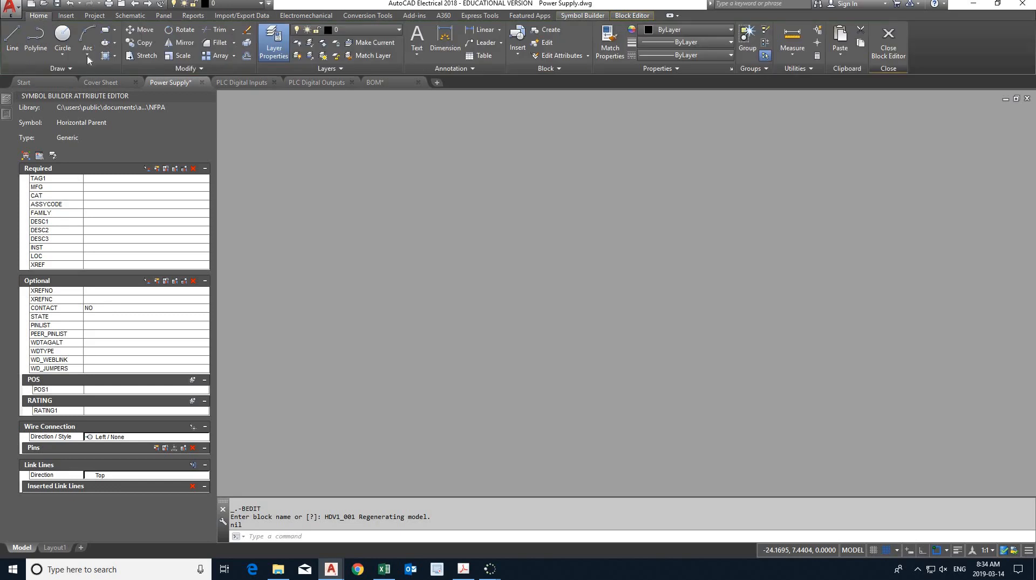
click(106, 32)
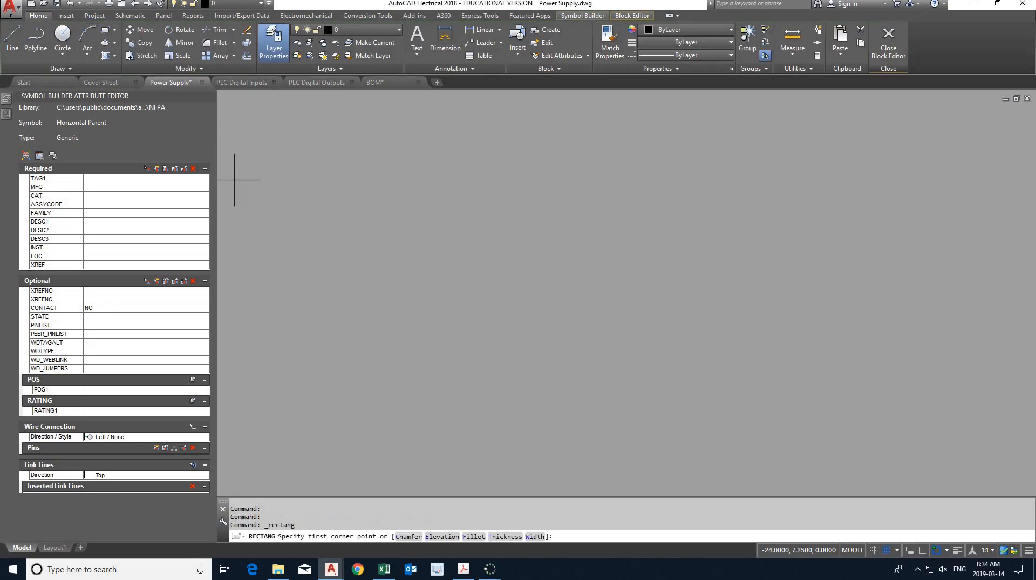
click(448, 295)
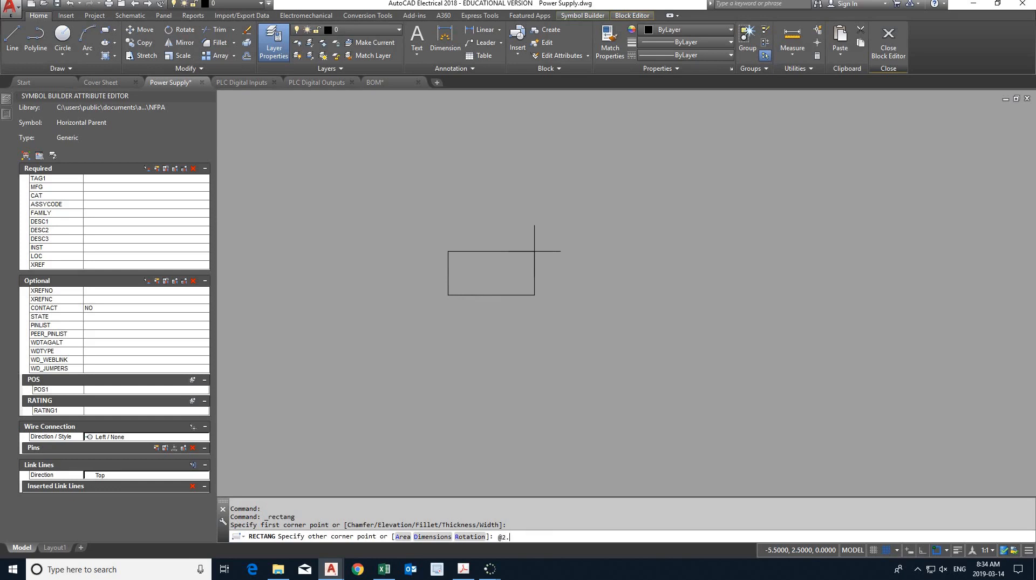
text(@2.5,1.3)
key(Return)
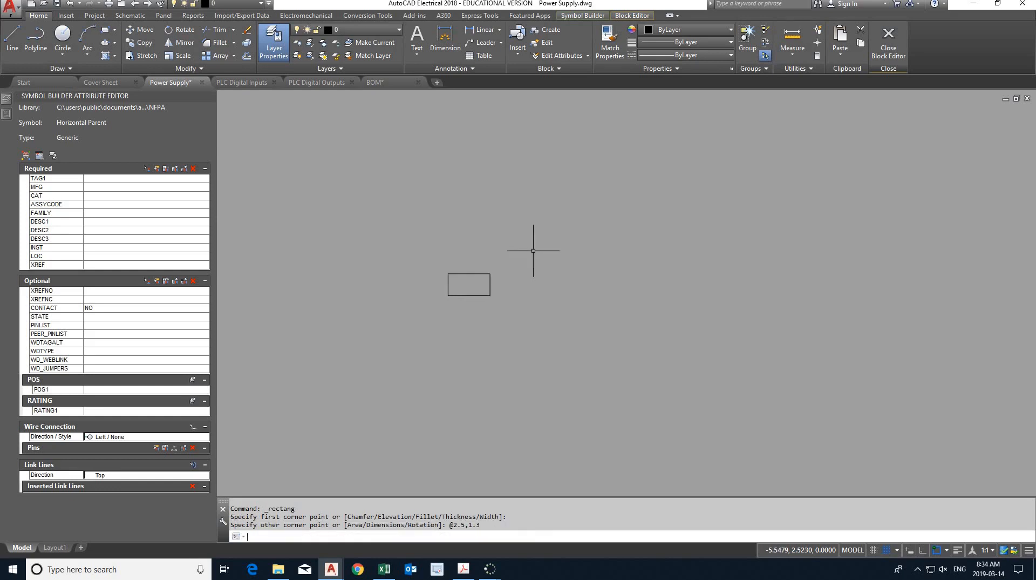
middle_click(500, 284)
middle_click(500, 284)
scroll(500, 284, down, 2)
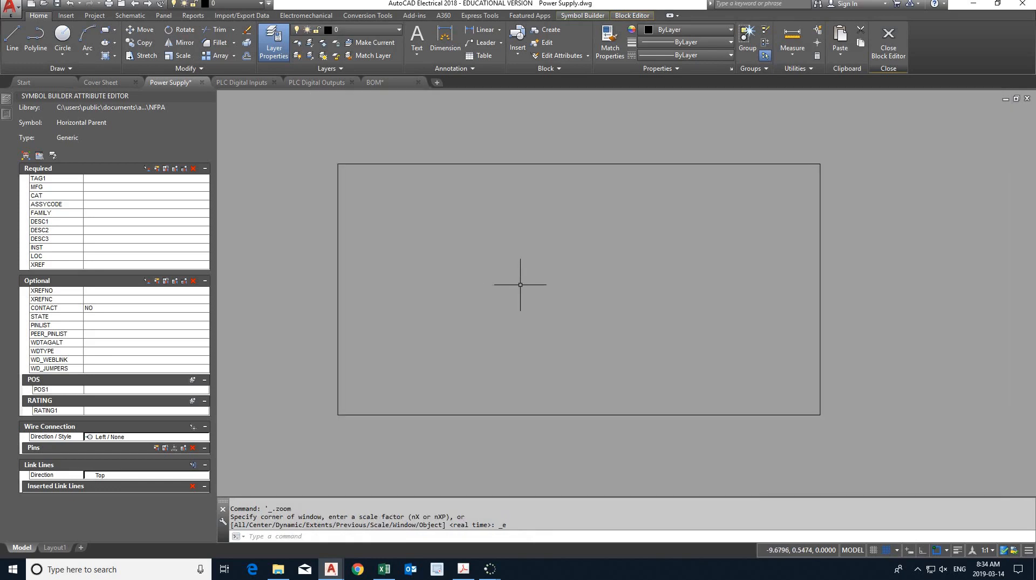
middle_drag(520, 287, 526, 252)
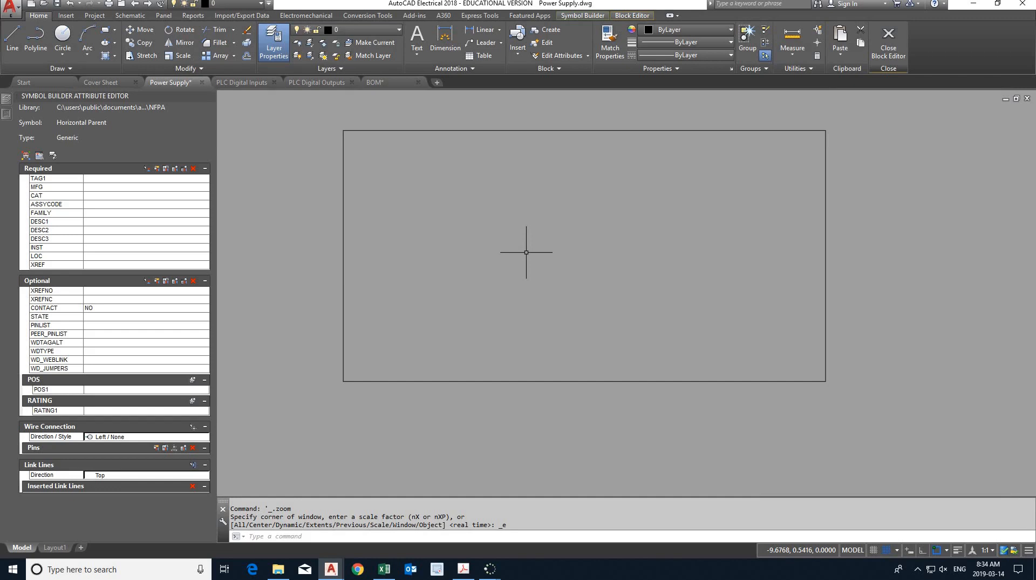
- Switch to the Lab 6 PDF in Acrobat and check the DC power supply rectangle size in item 8 on page 3
click(468, 570)
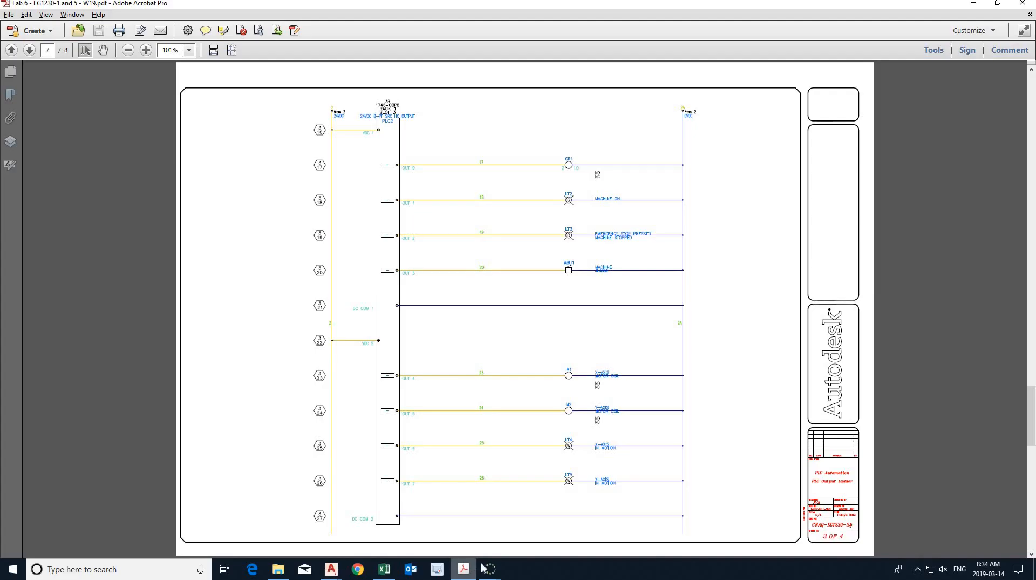
scroll(482, 555, up, 15)
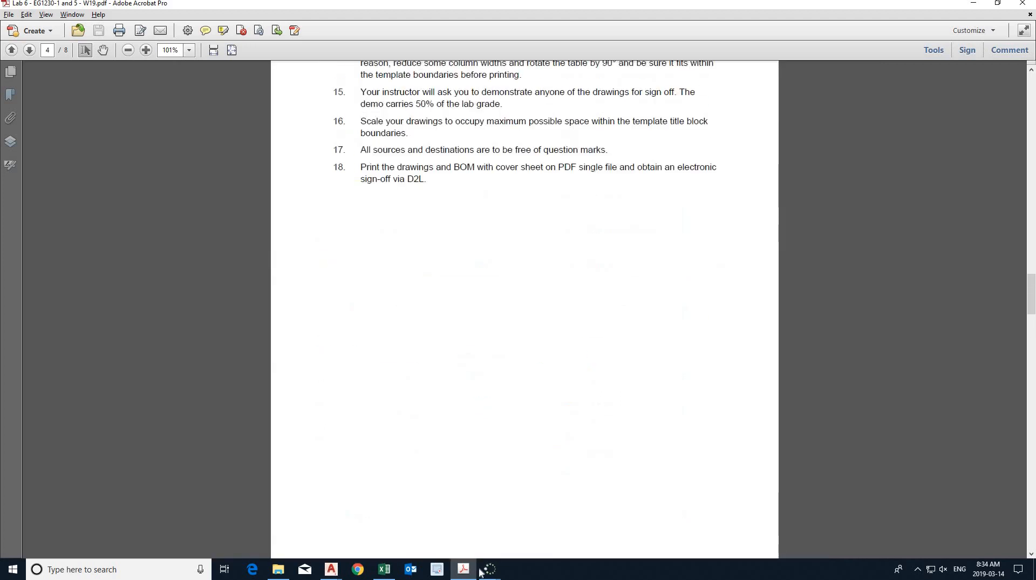
scroll(586, 402, up, 10)
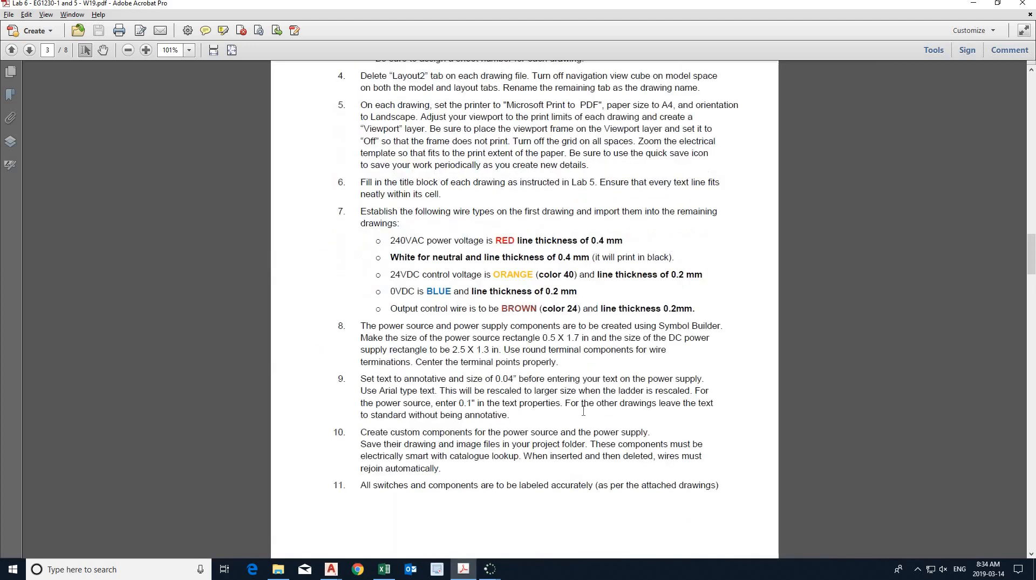
scroll(583, 411, up, 3)
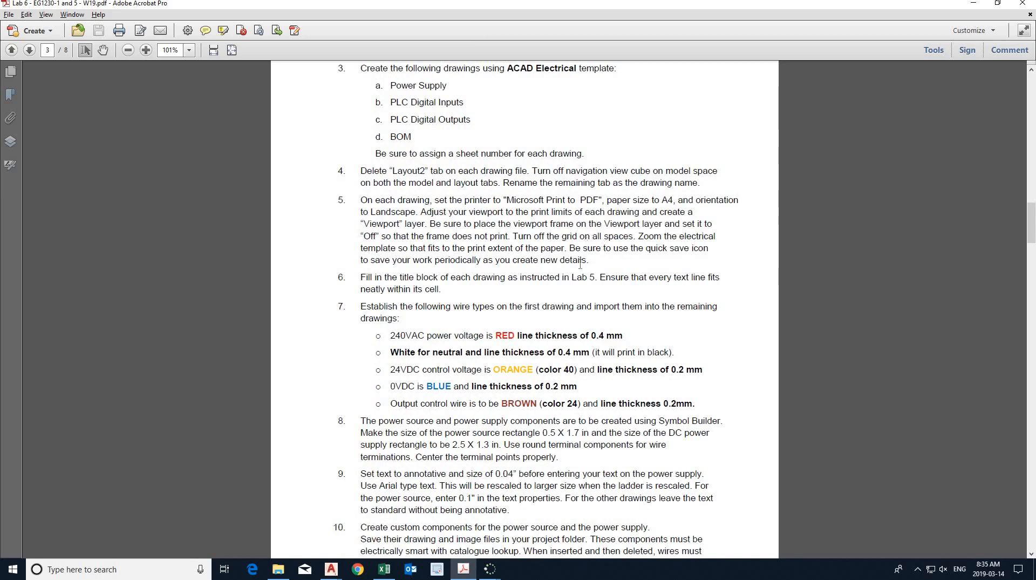
scroll(579, 267, down, 3)
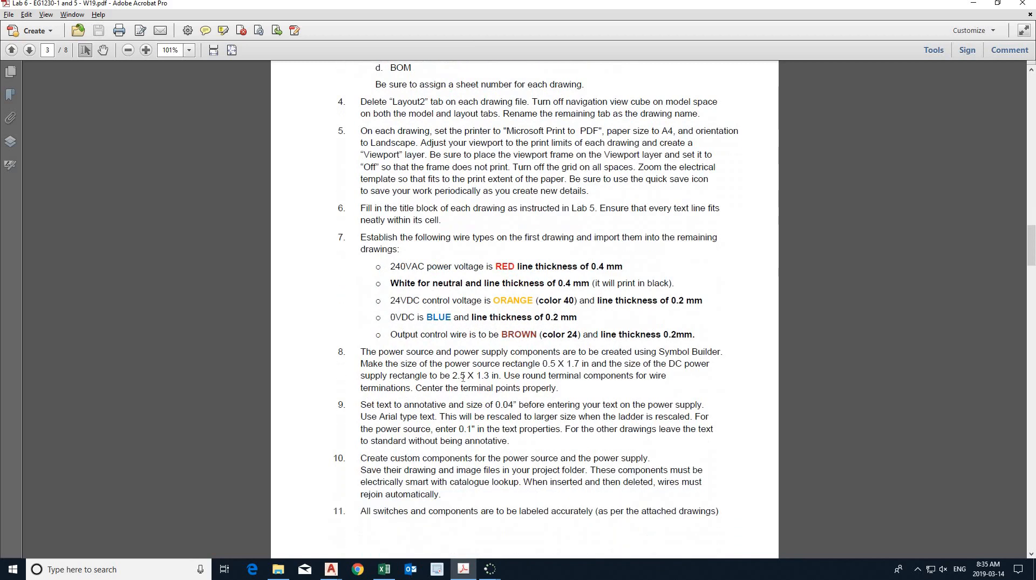
drag(453, 375, 489, 375)
click(464, 572)
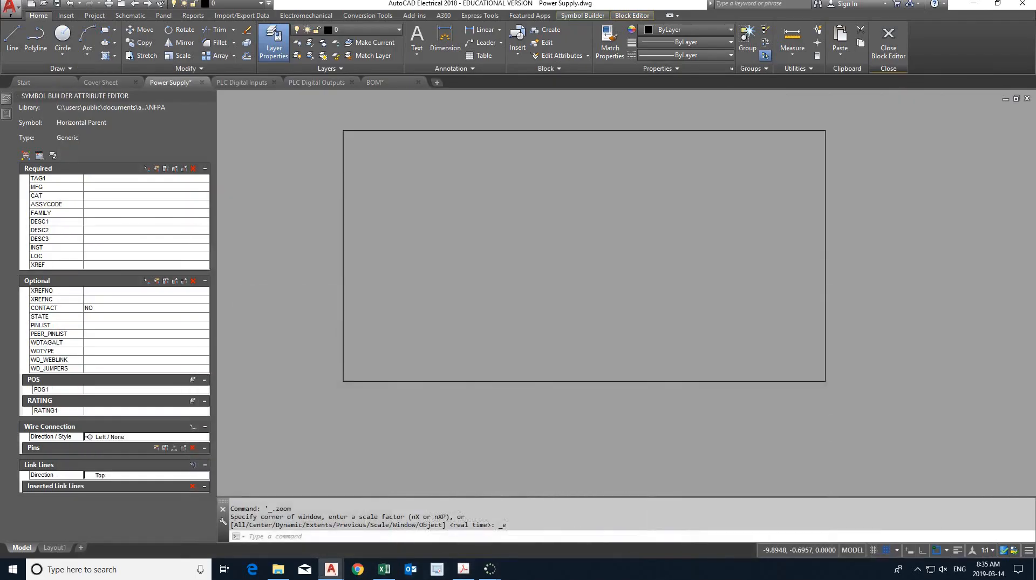
- Examine the DC power supply's terminals on page 5 of the Lab 6 PDF in Acrobat and return to Power Supply.dwg in AutoCAD Electrical
click(464, 570)
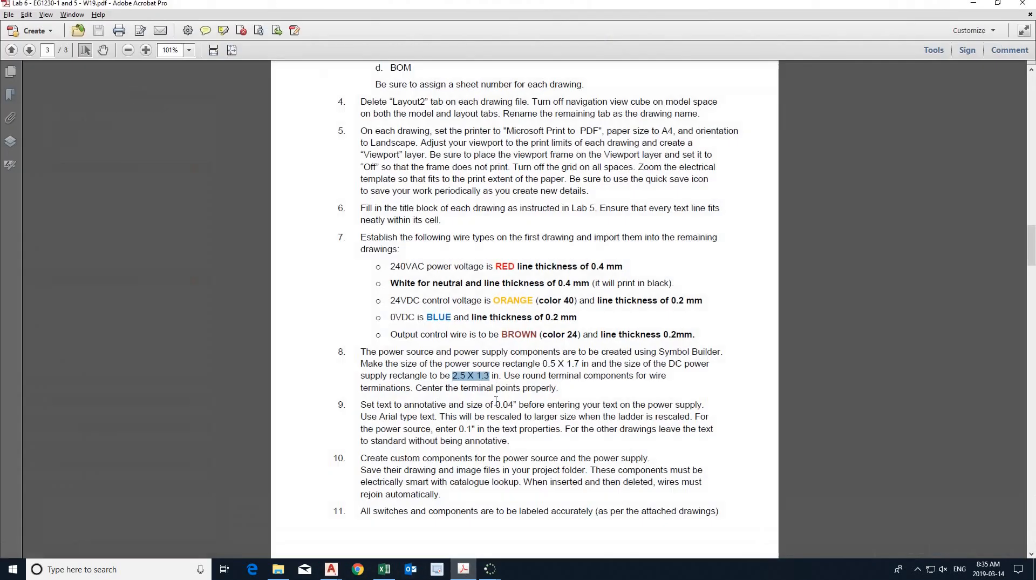
scroll(500, 409, down, 2)
scroll(501, 409, down, 20)
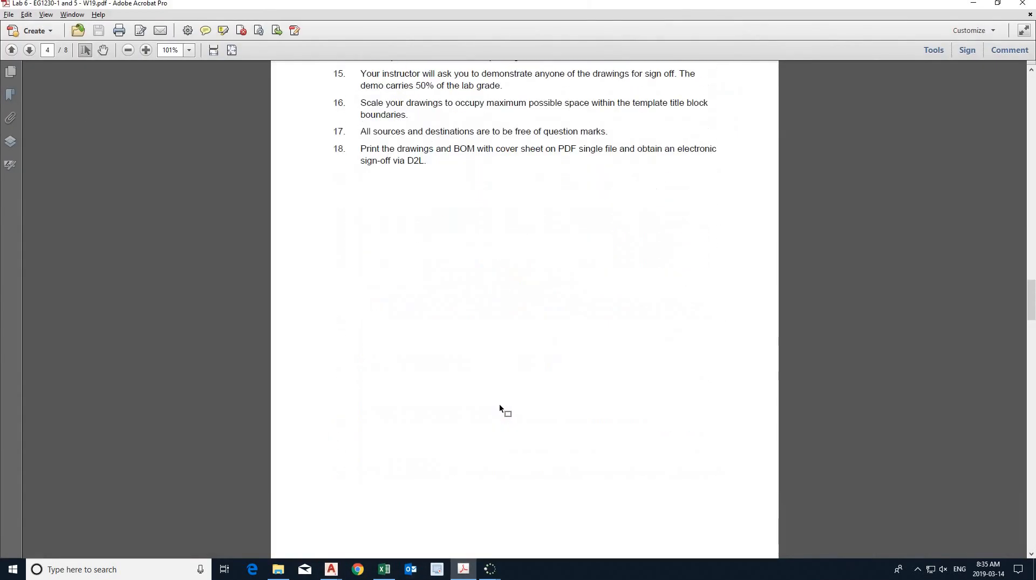
scroll(501, 408, down, 1)
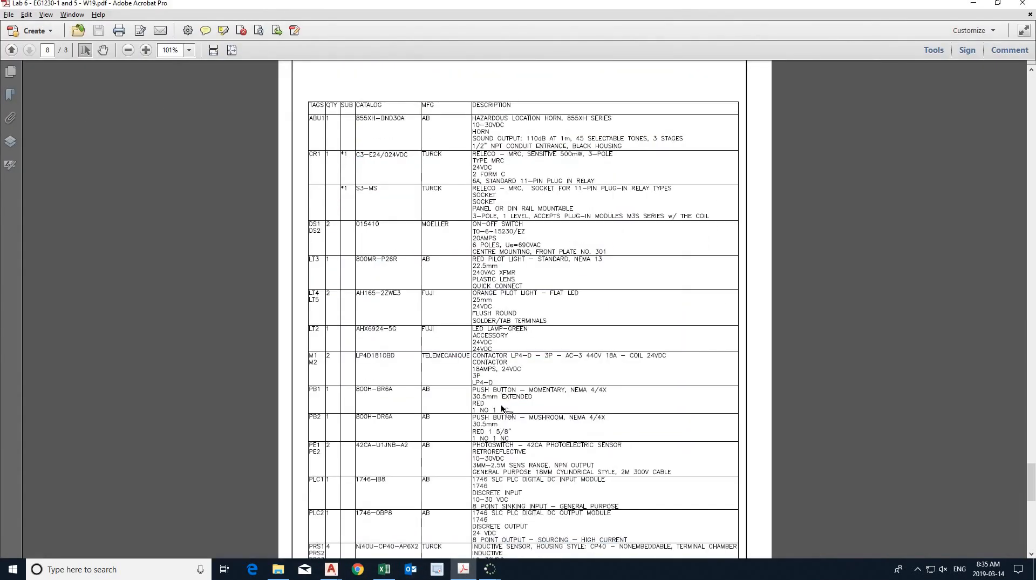
scroll(502, 407, up, 18)
scroll(504, 412, down, 3)
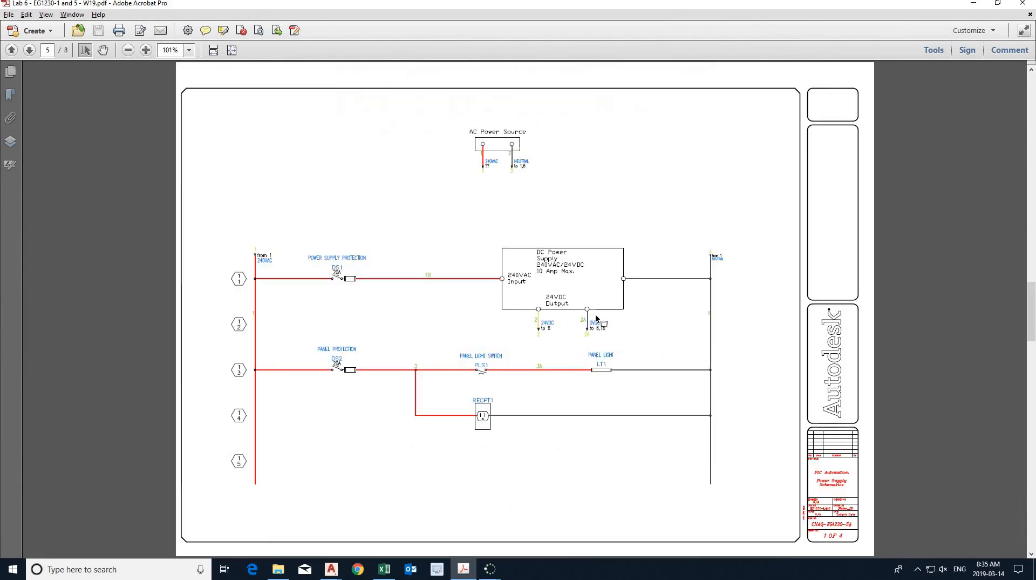
ctrl+scroll(560, 305, up, 2)
ctrl+scroll(560, 305, up, 4)
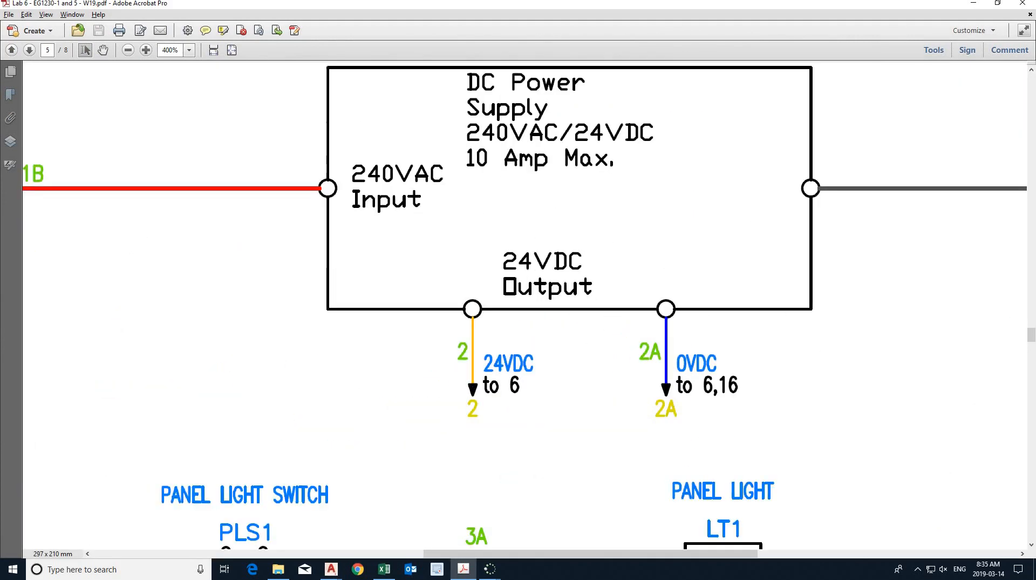
middle_drag(633, 249, 619, 263)
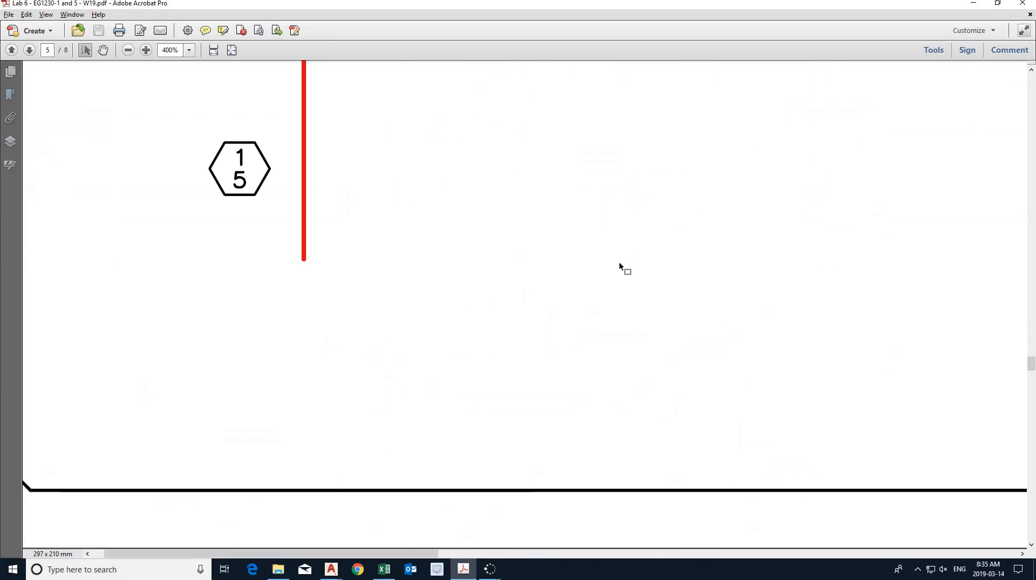
ctrl+scroll(619, 262, down, 3)
scroll(620, 241, up, 2)
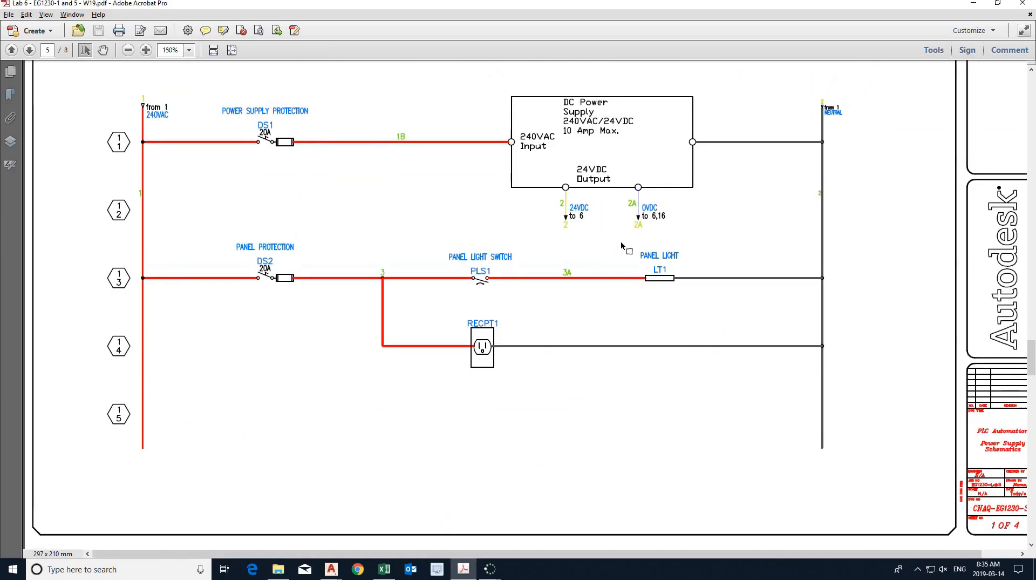
key(alt+Tab)
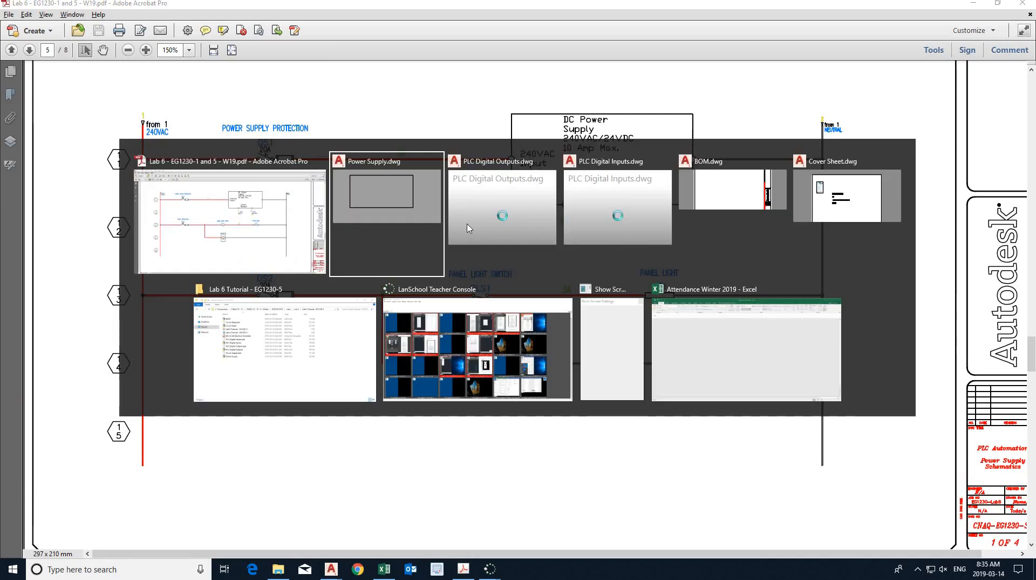
click(421, 212)
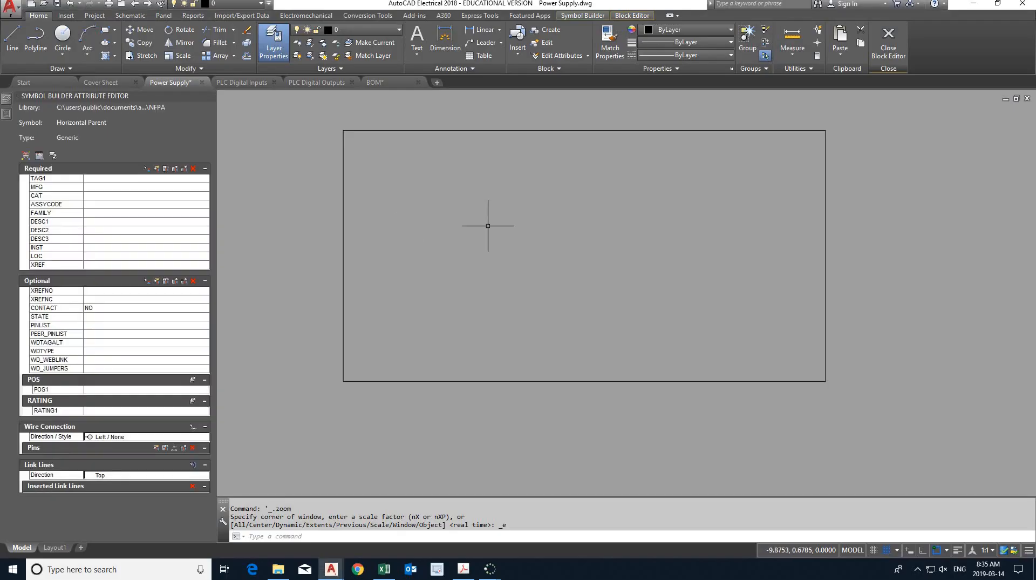
- Insert a Round terminal from Terminals/Connectors at the midpoint of the rectangle's left edge
scroll(494, 219, down, 2)
click(133, 15)
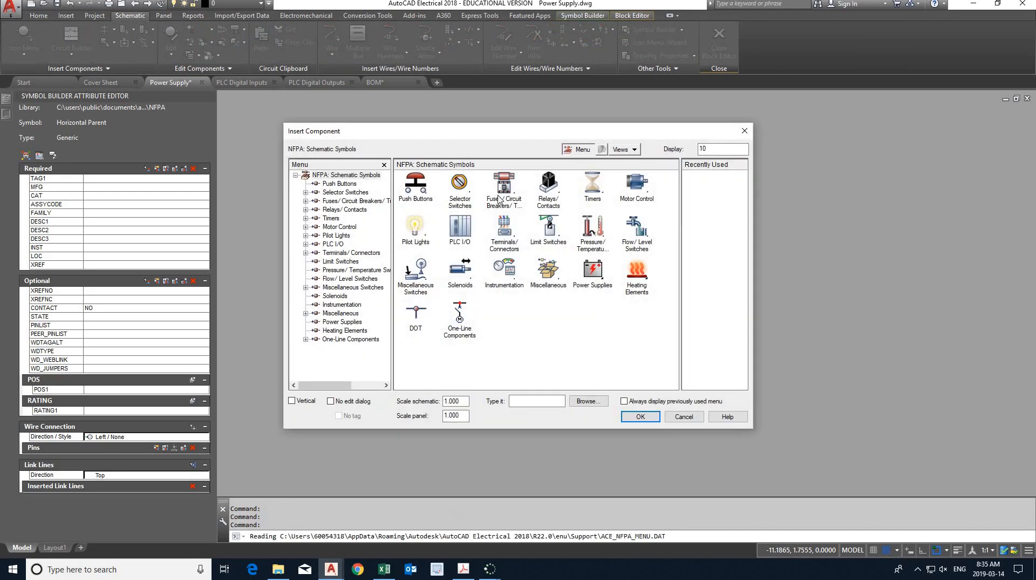
click(505, 229)
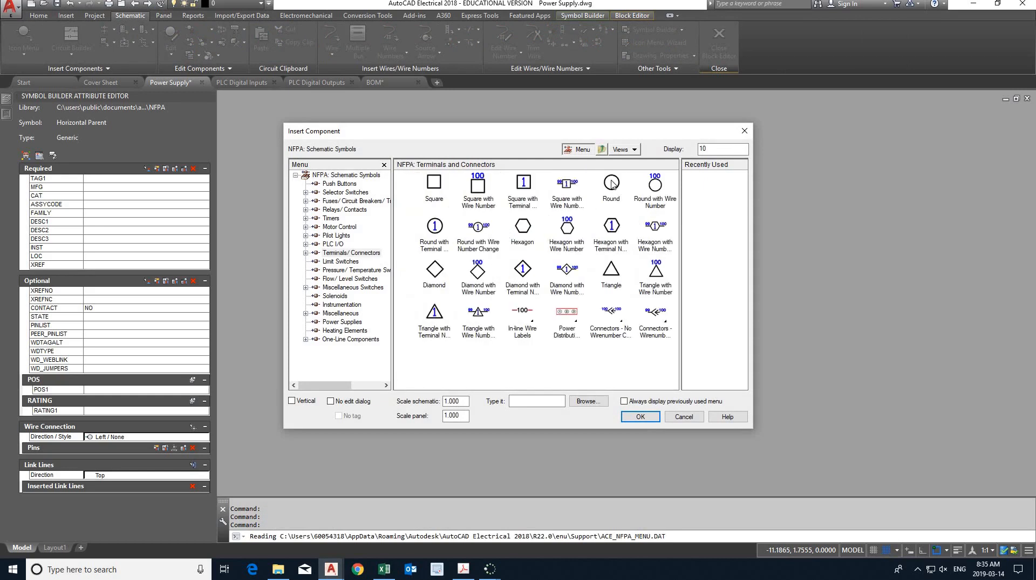
click(611, 184)
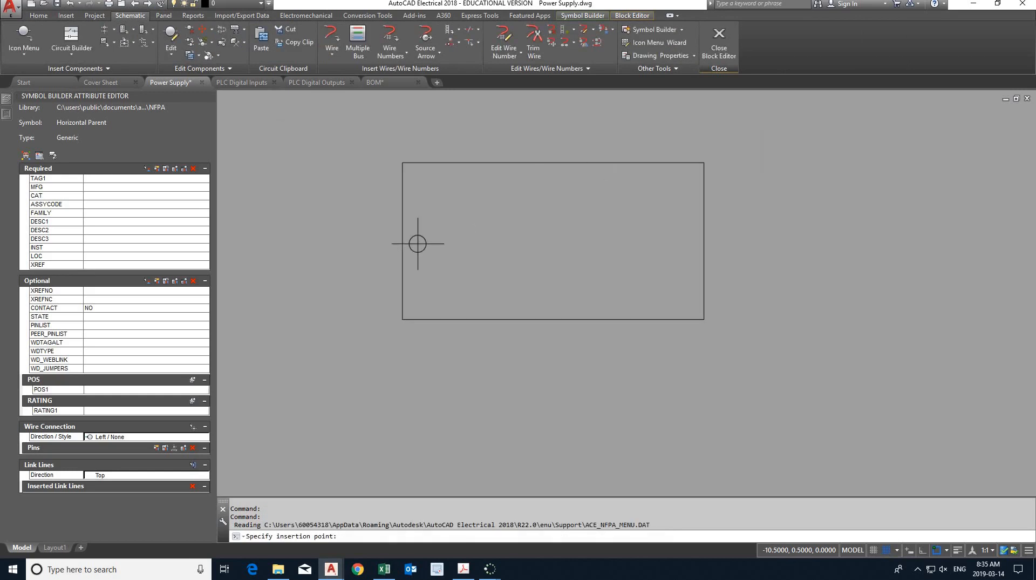
scroll(403, 243, up, 4)
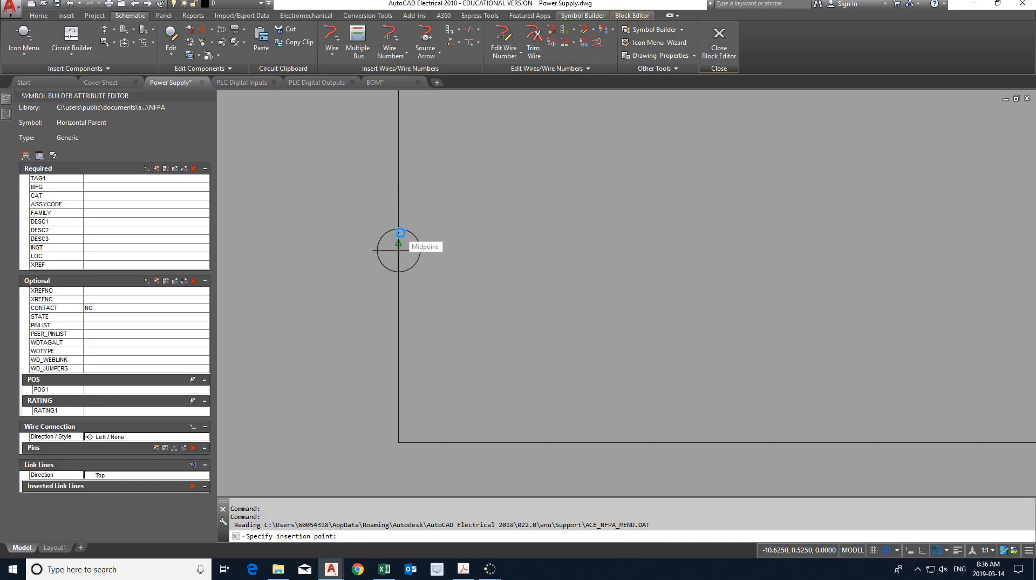
click(398, 243)
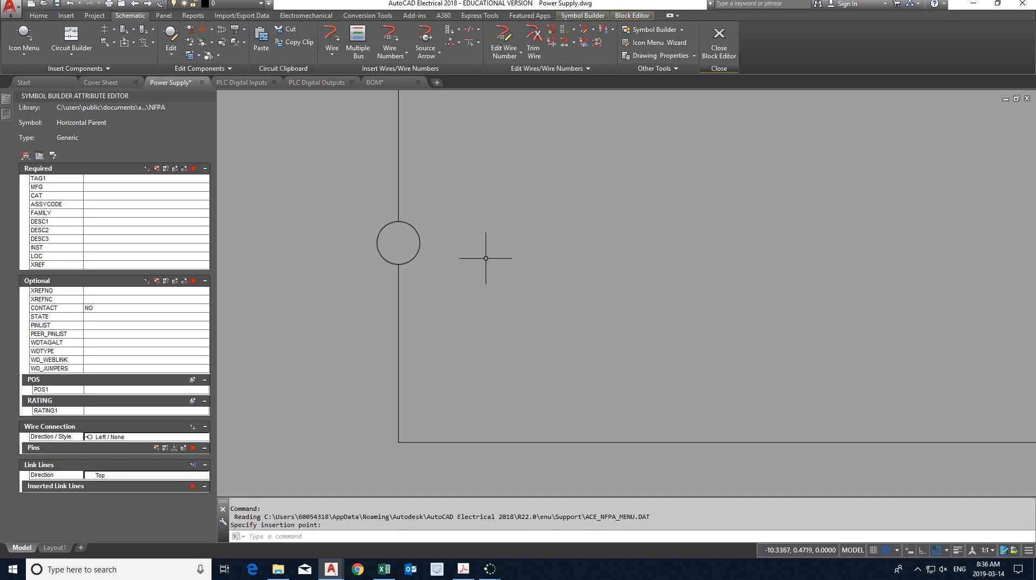
- Turn snap off and insert a second Round terminal at the midpoint of the rectangle's right edge
scroll(506, 270, down, 3)
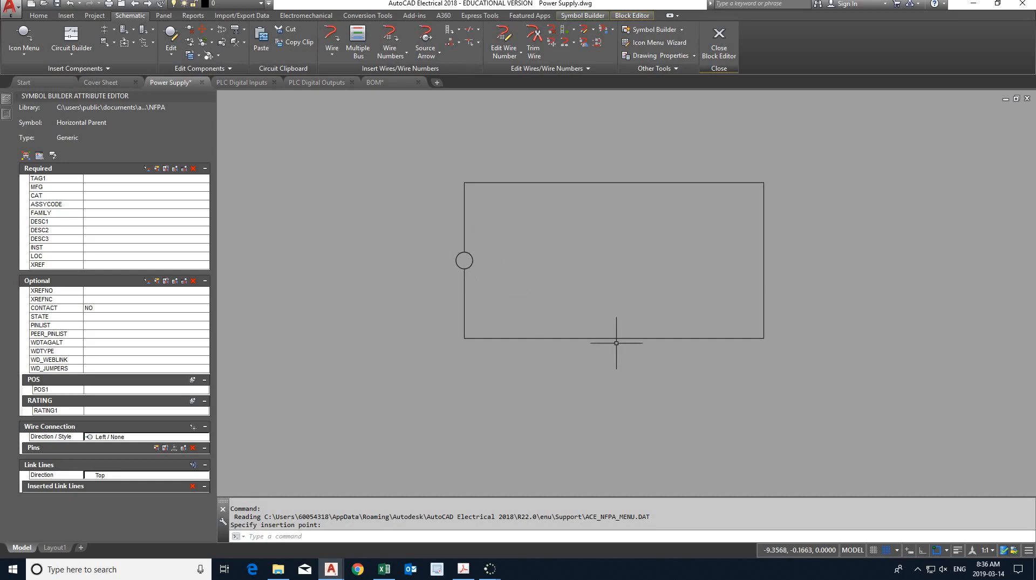
click(887, 550)
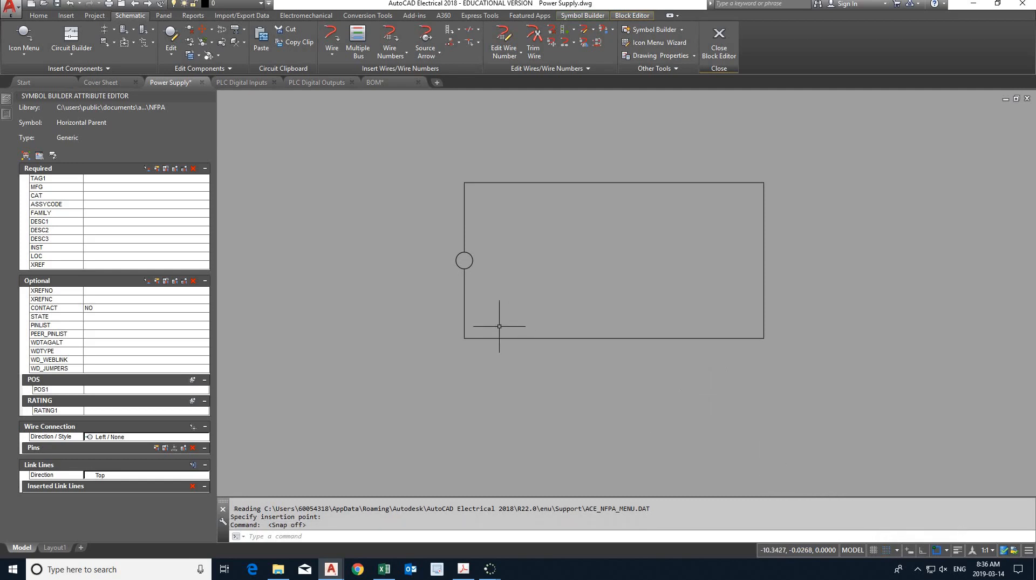
click(28, 36)
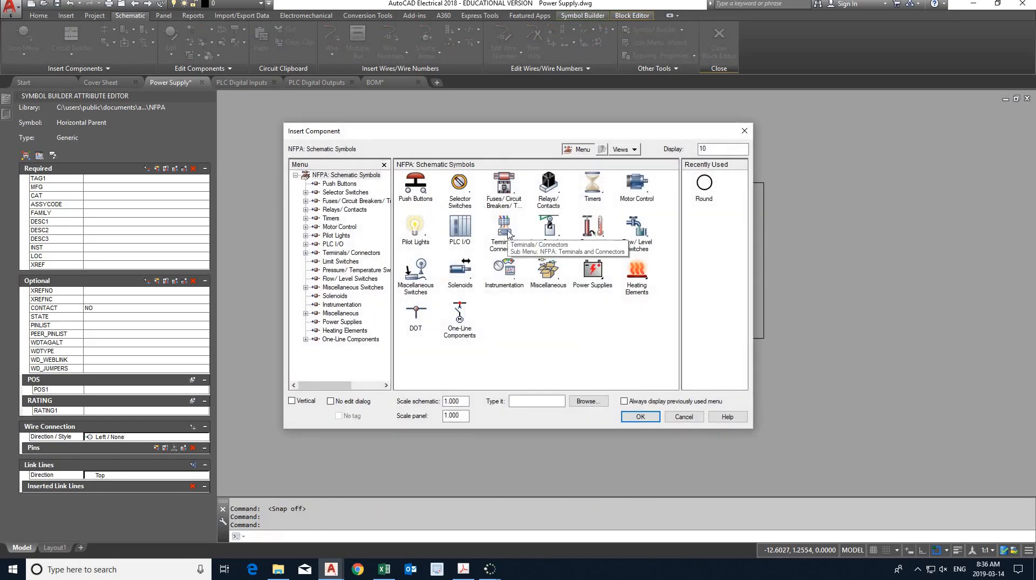
click(508, 233)
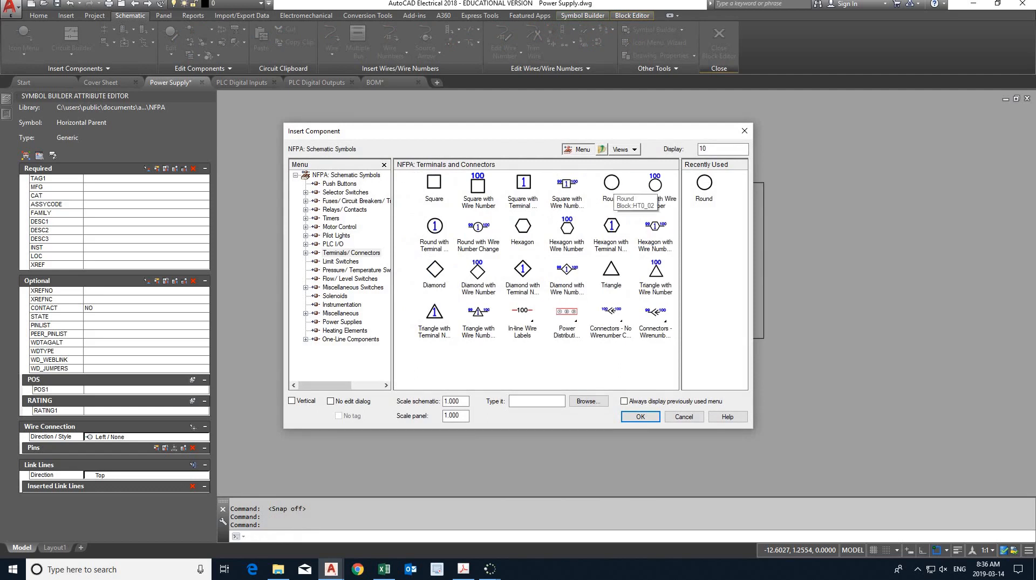
click(611, 184)
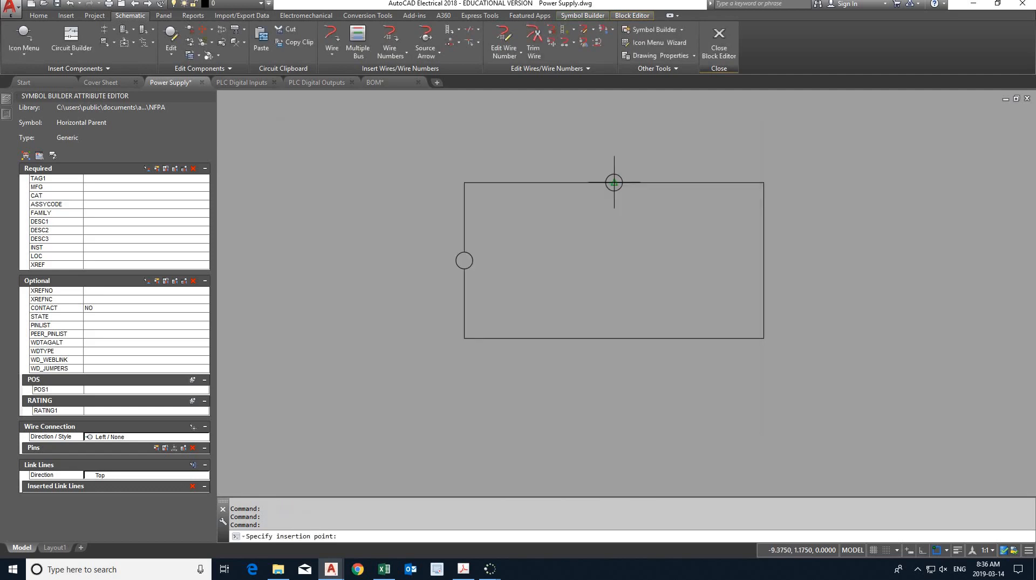
click(764, 260)
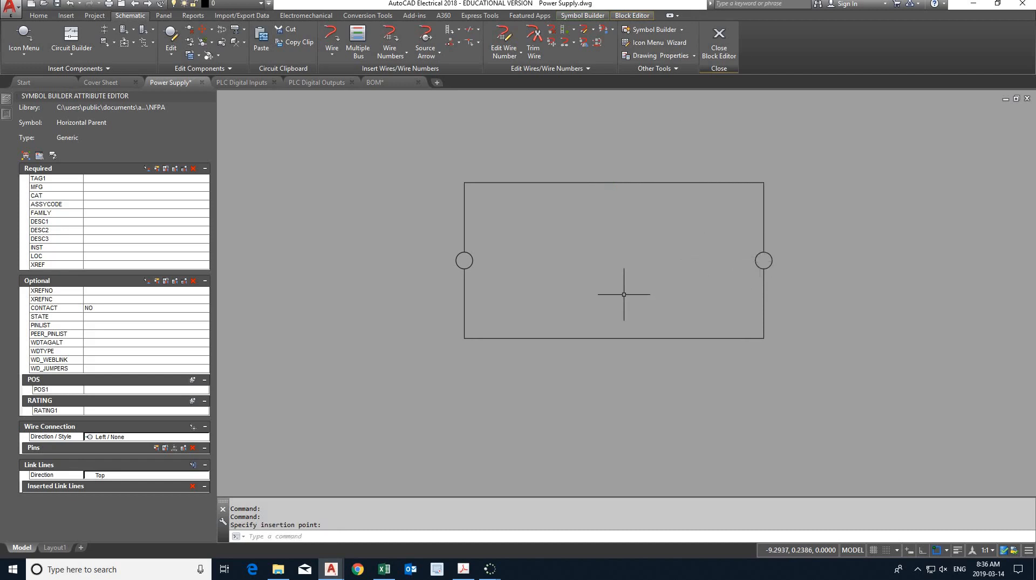
- Insert a third Round terminal on the rectangle's bottom edge, midway between its lower-left corner and the edge's midpoint
click(24, 37)
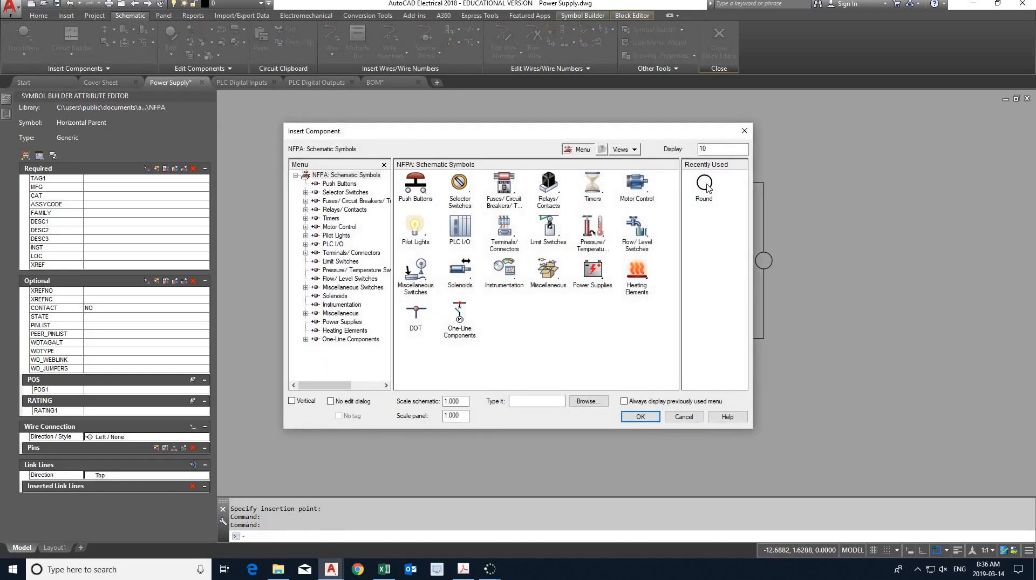
double_click(706, 185)
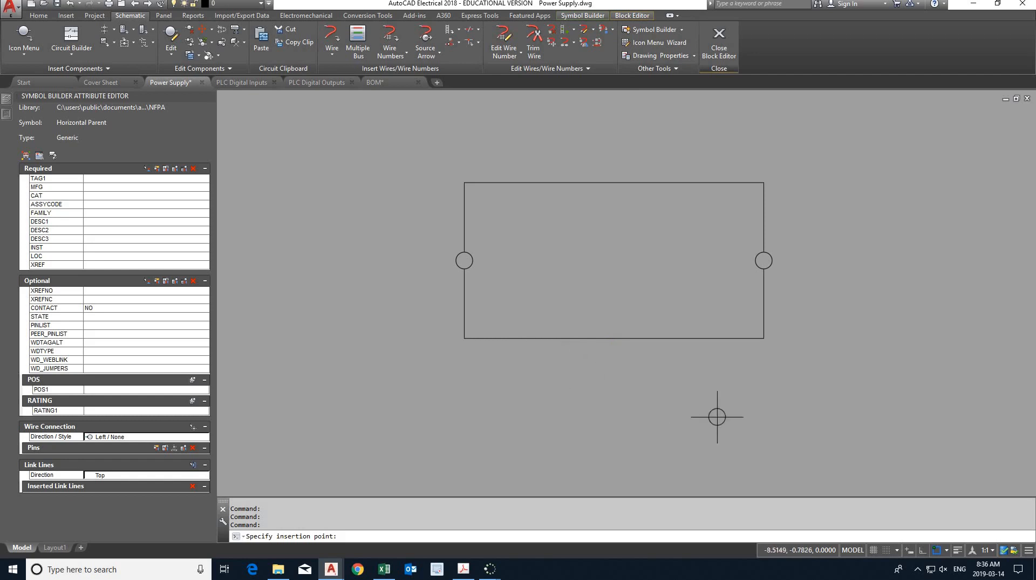
click(936, 551)
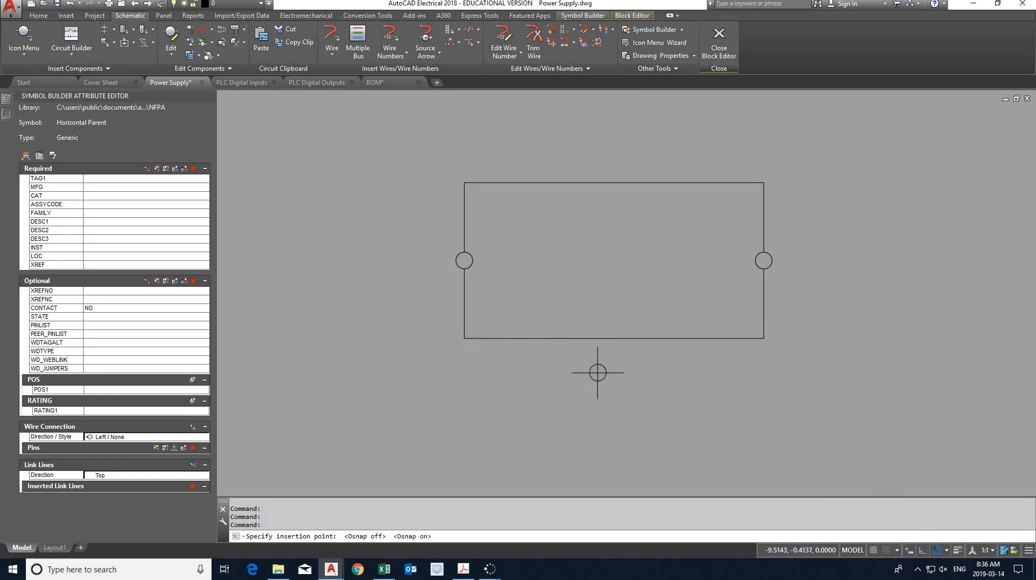
shift+right_click(545, 316)
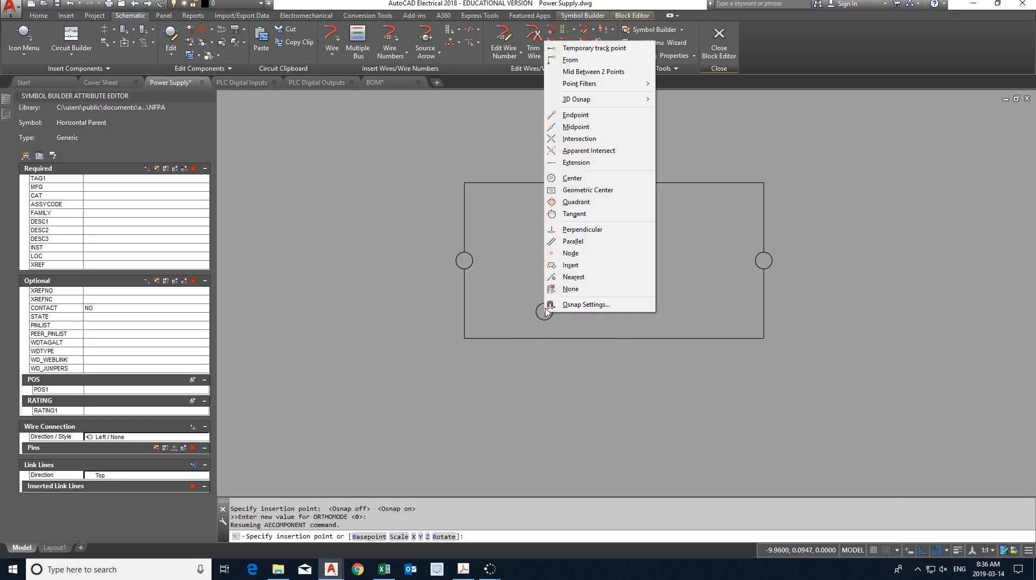
click(616, 75)
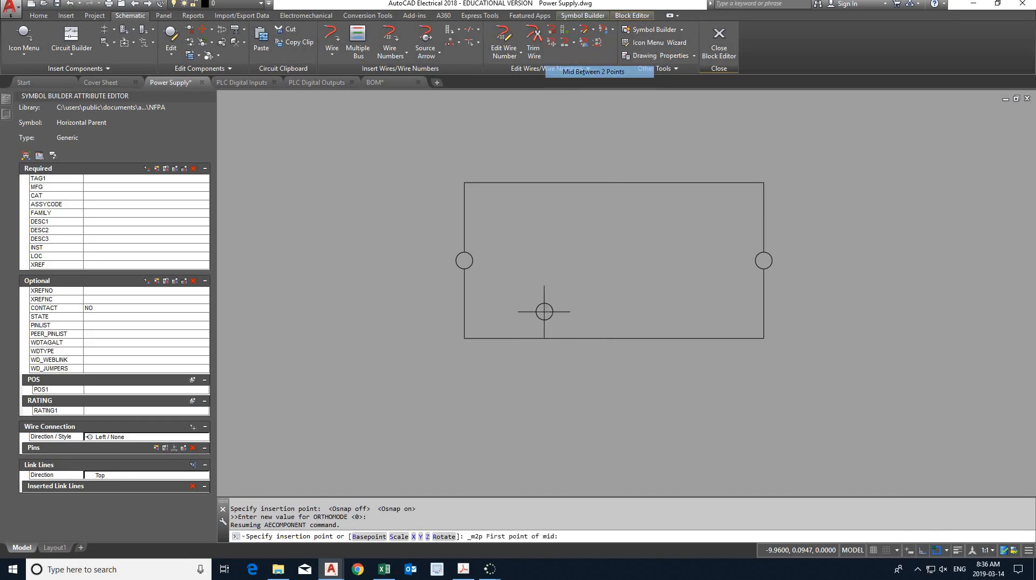
click(464, 338)
click(613, 337)
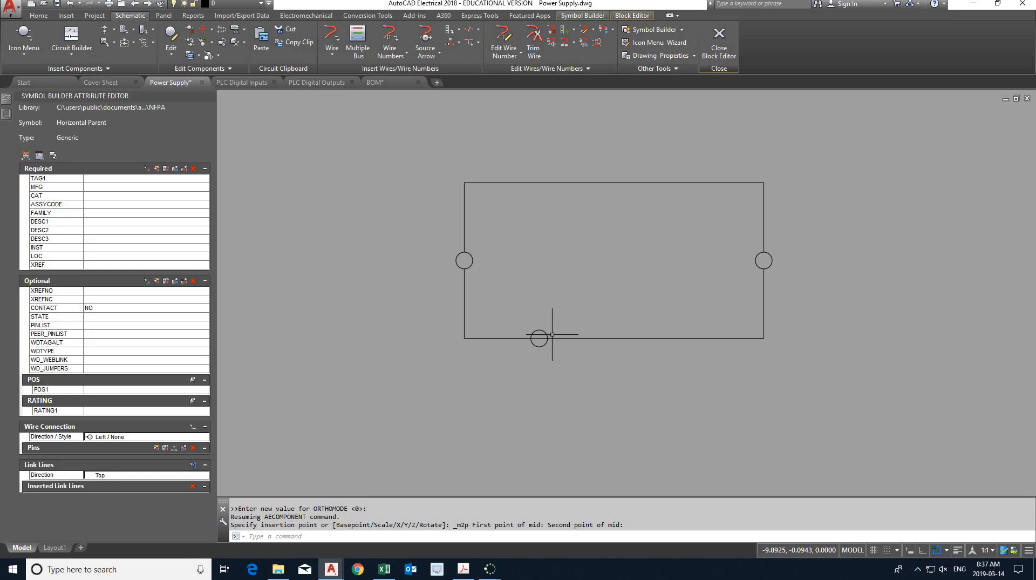
- Try to trim the rectangle's bottom edge inside the new terminal, using the terminal circle as the cutting edge
click(41, 16)
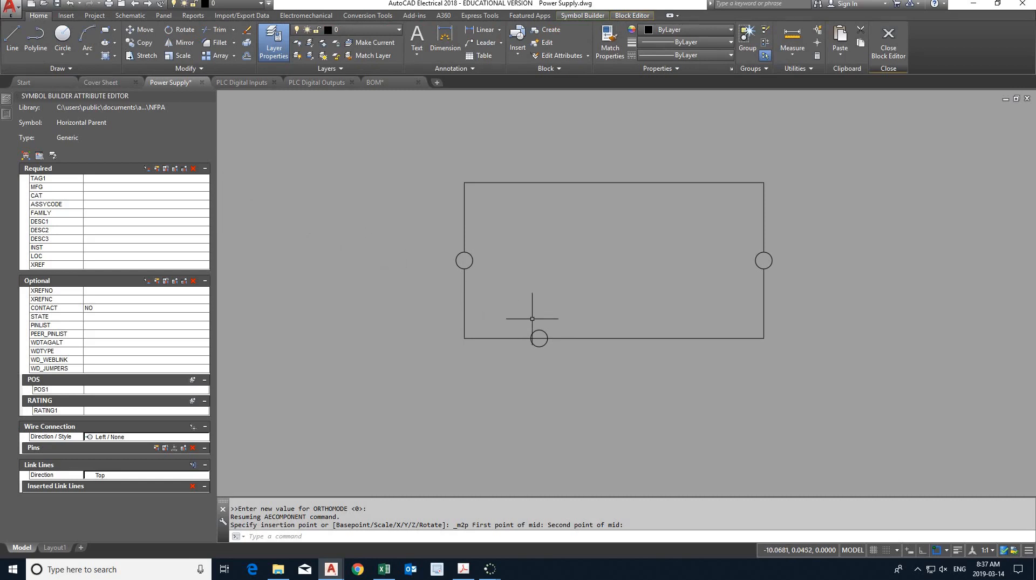
click(539, 338)
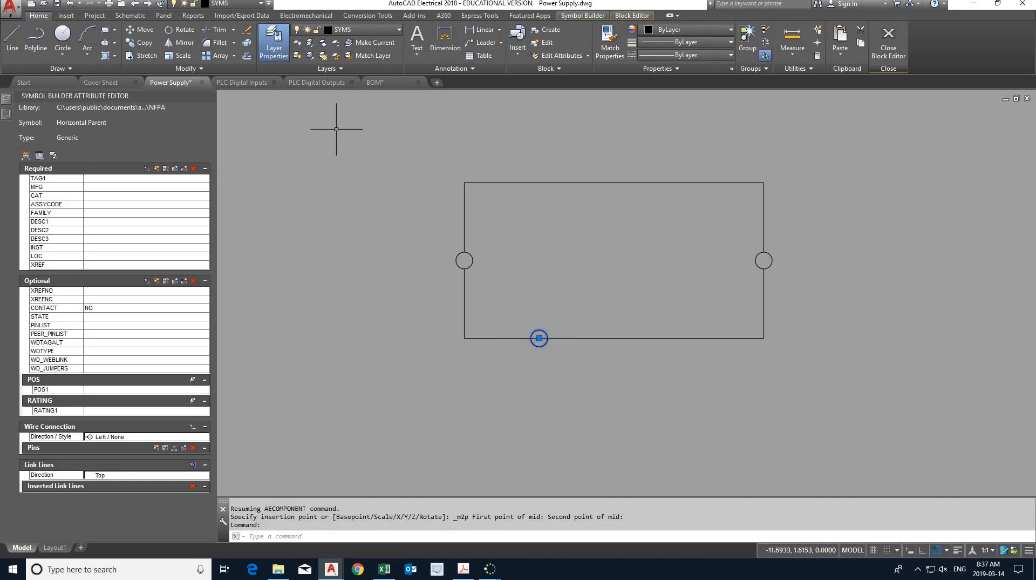
click(216, 30)
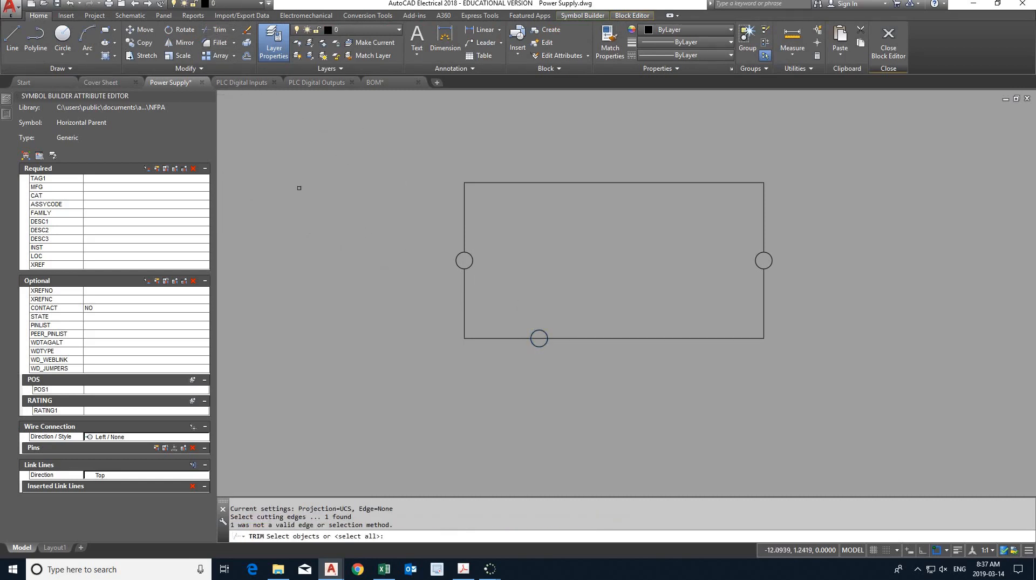
click(537, 339)
key(Return)
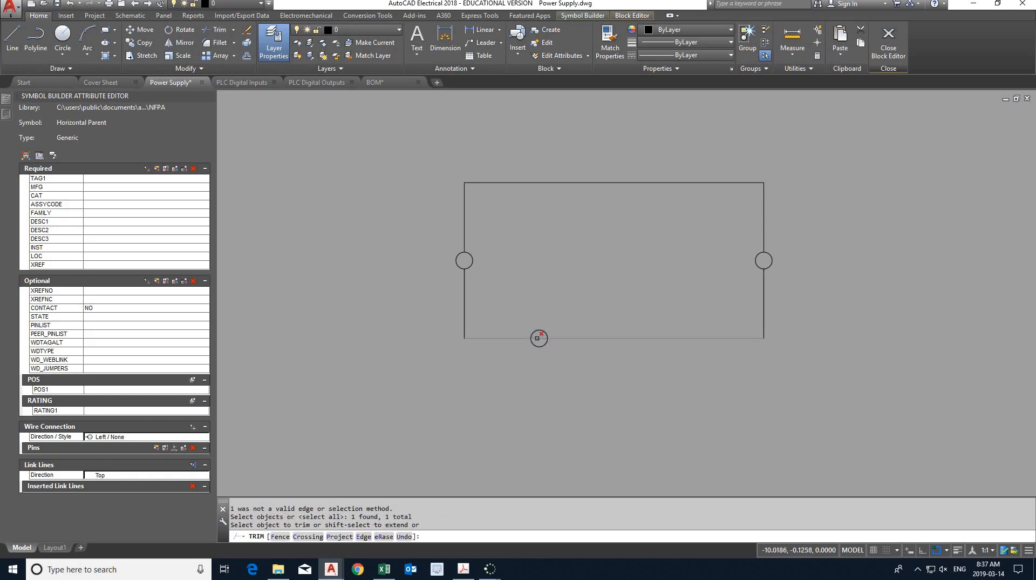
click(537, 339)
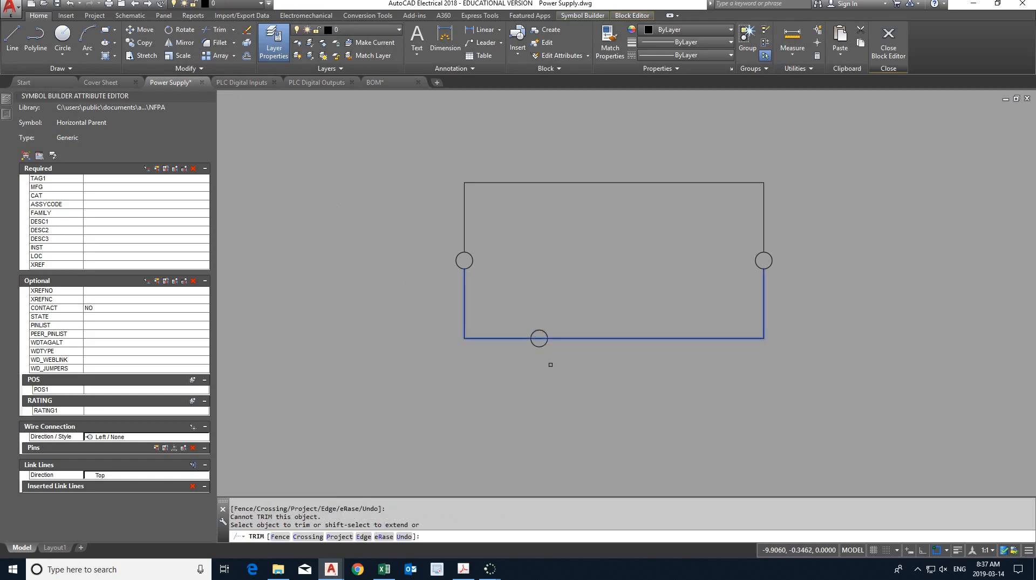
key(Escape)
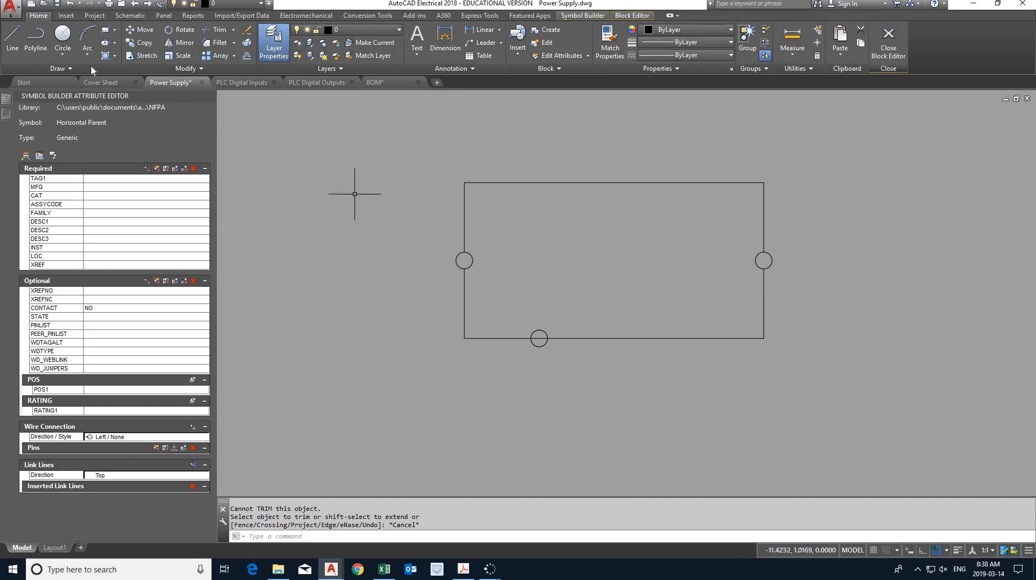
- Insert a fourth Round terminal on the bottom edge, midway between the rectangle's lower-right corner and the edge's midpoint
click(130, 15)
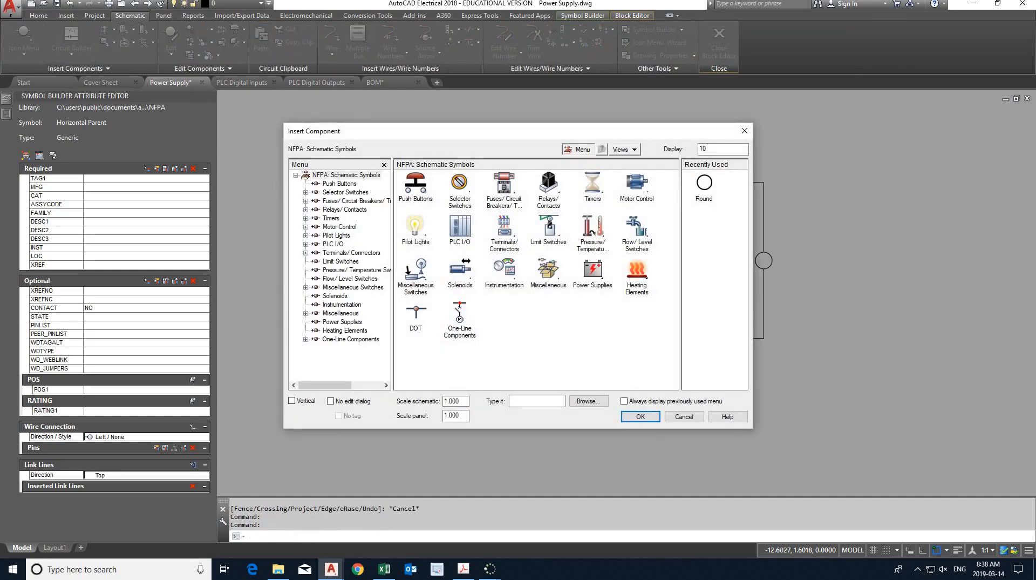
click(702, 186)
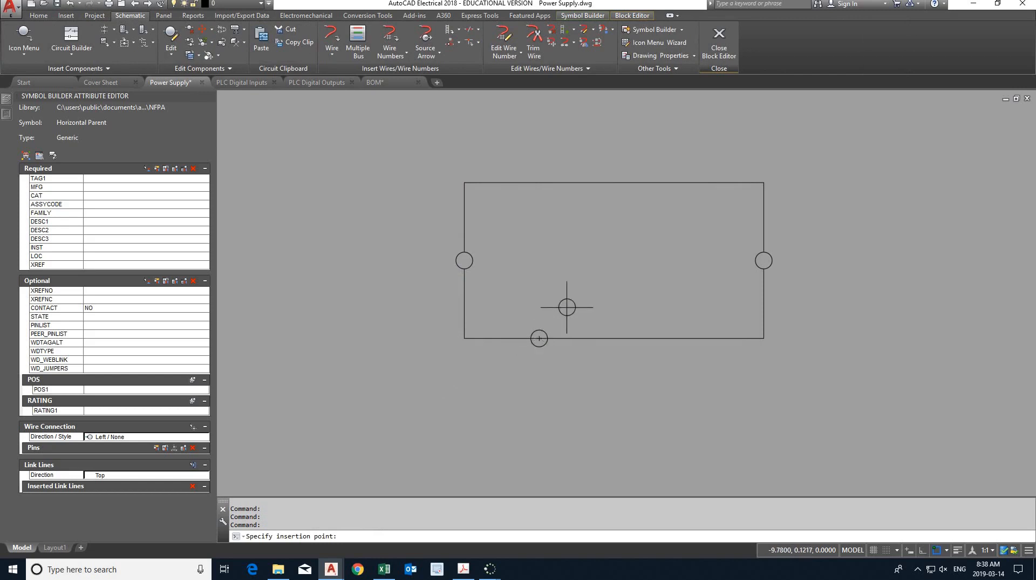
shift+right_click(577, 302)
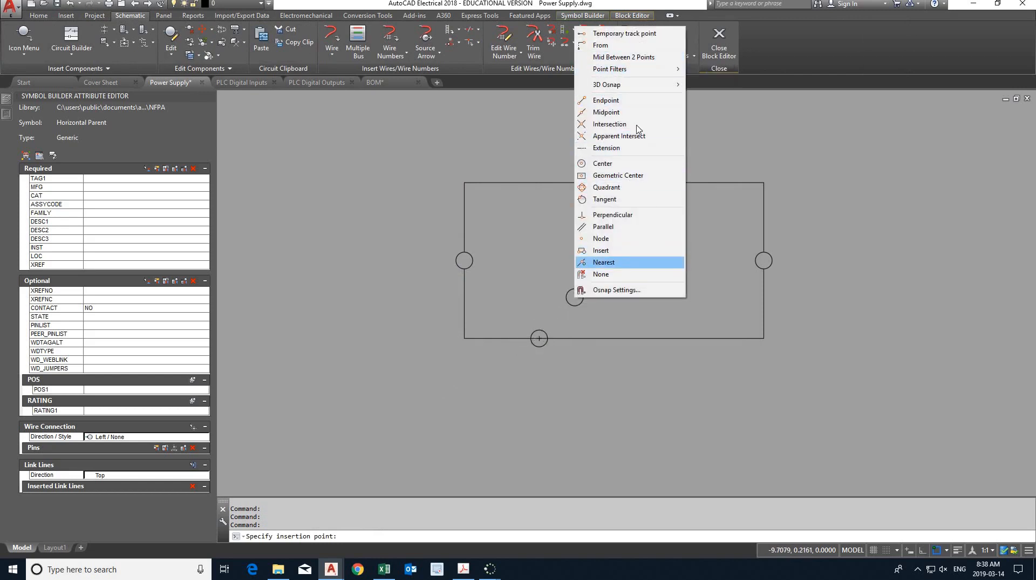
click(634, 57)
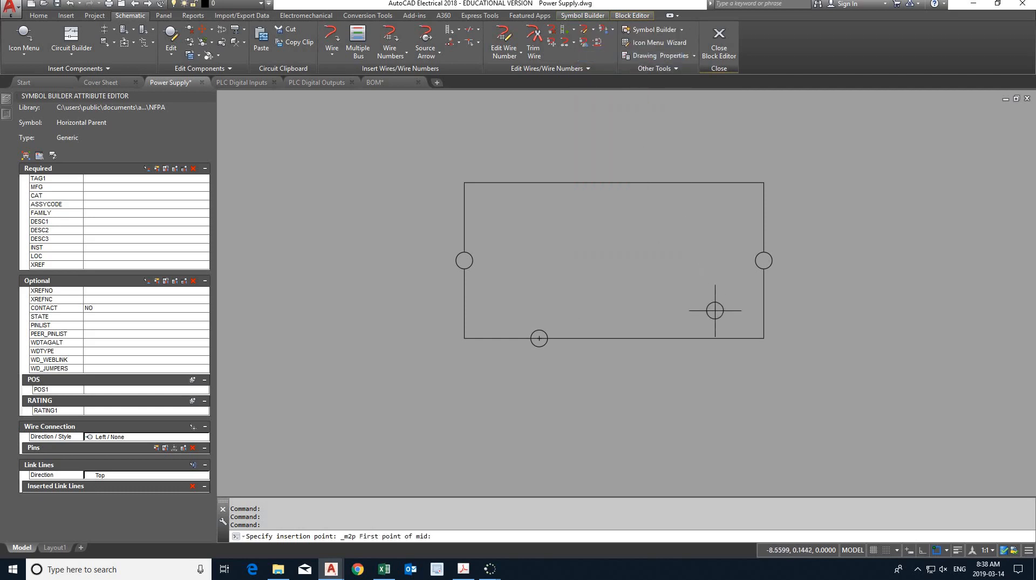
click(764, 338)
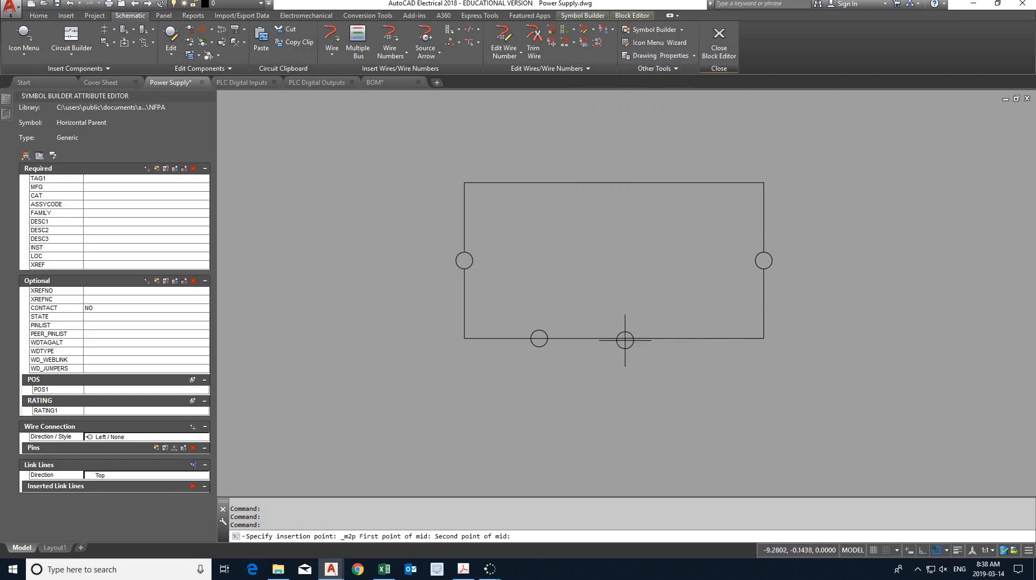
click(610, 338)
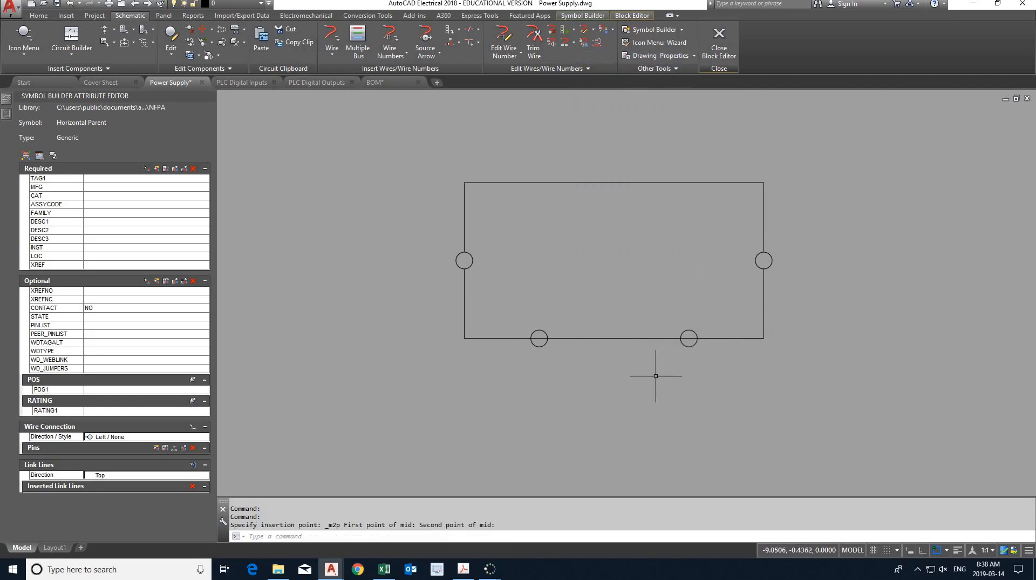
key(Escape)
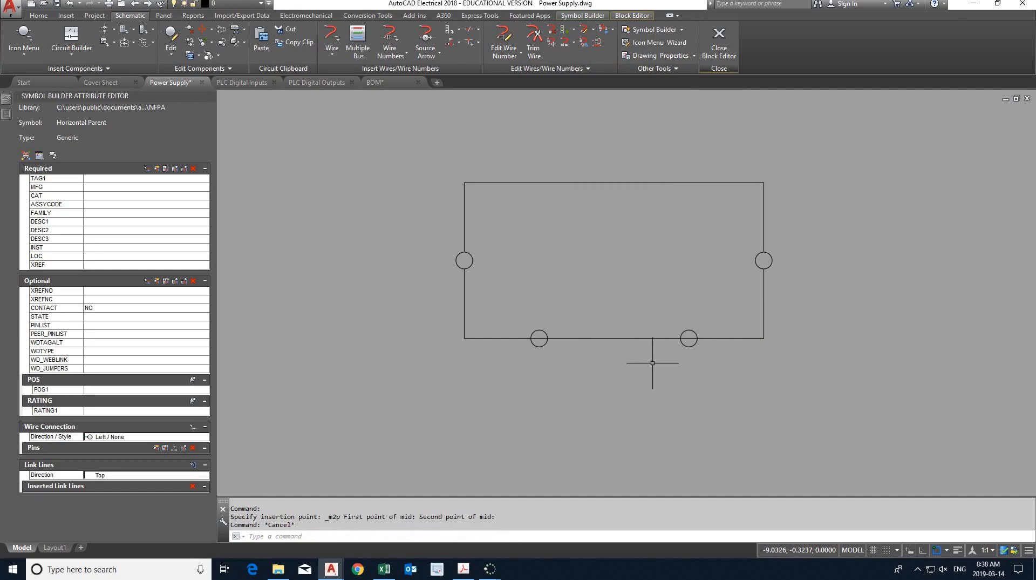
- With ortho on, draw a vertical line about 0.14 units long upward from the left quadrant of the bottom edge's left terminal
scroll(620, 356, up, 2)
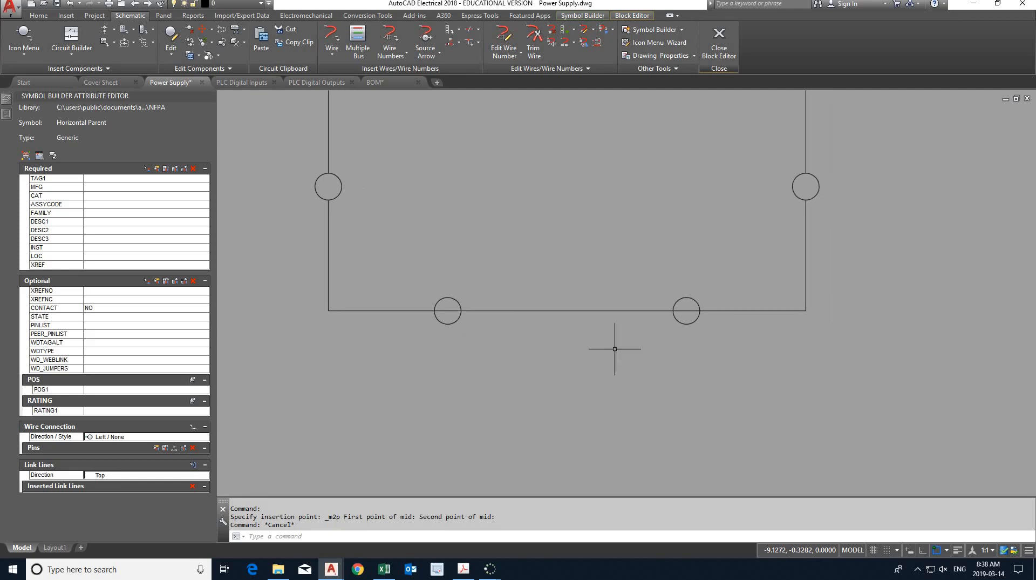
scroll(458, 322, up, 2)
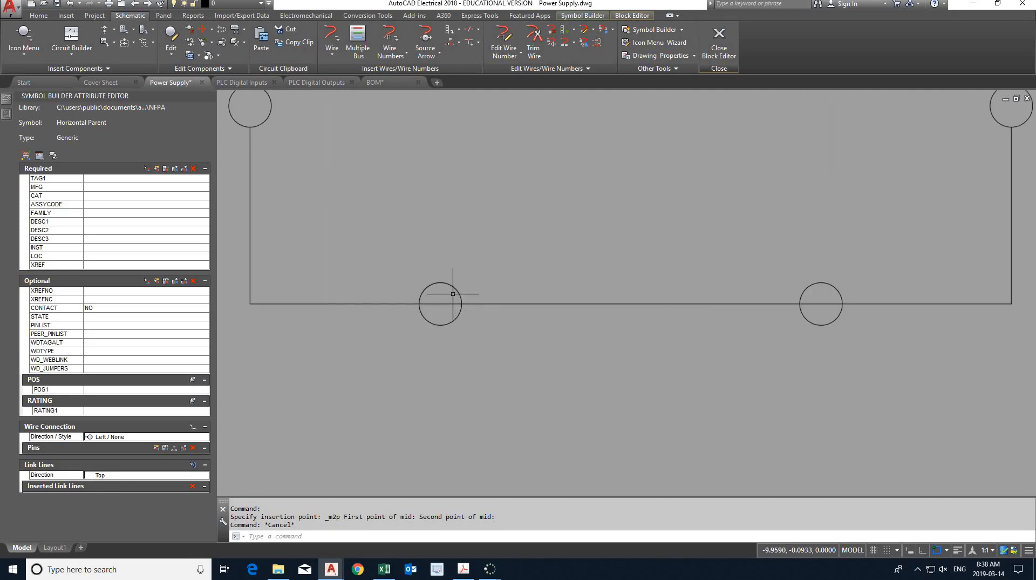
click(38, 16)
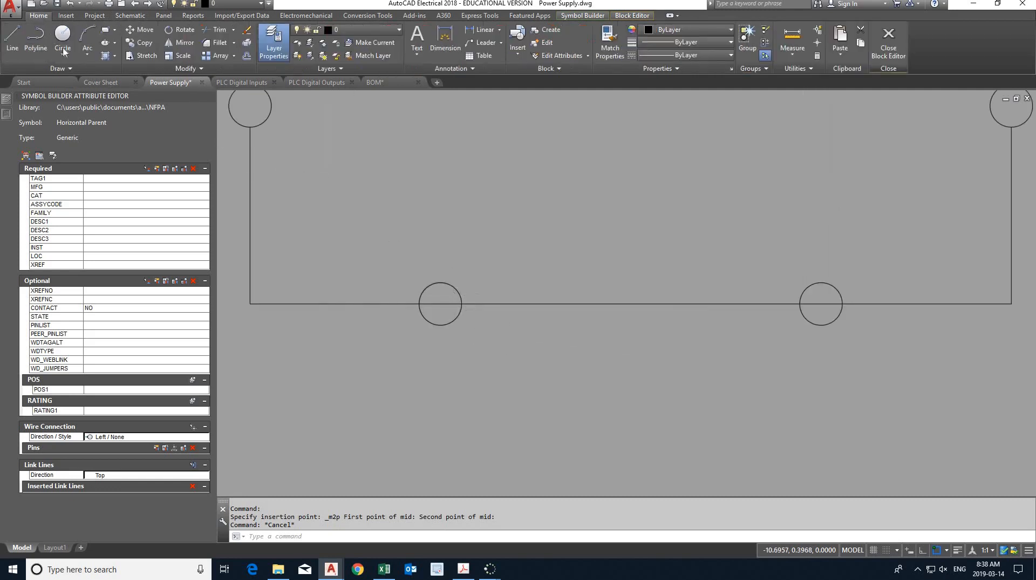
click(12, 37)
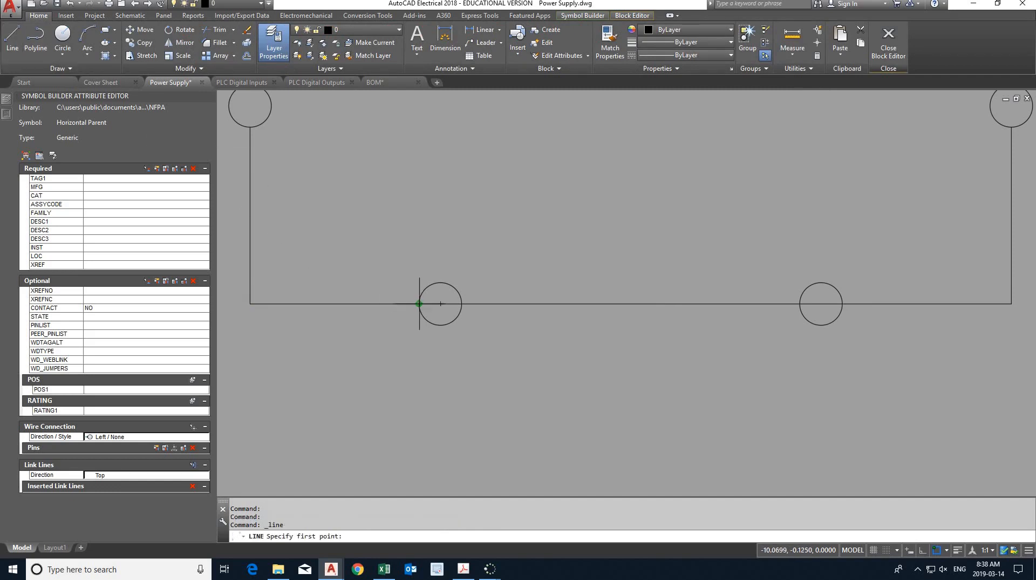
click(419, 304)
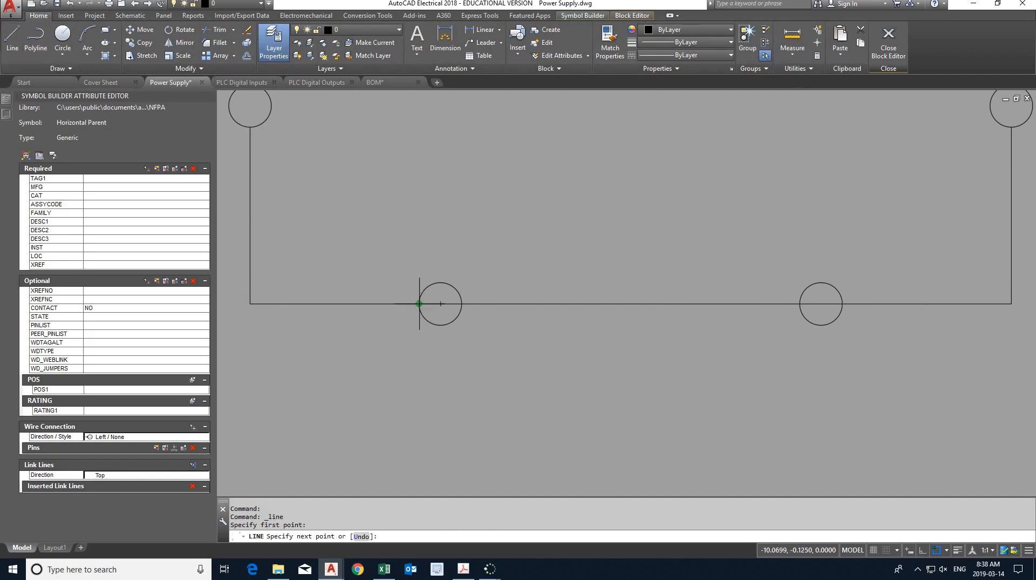
key(F8)
click(419, 259)
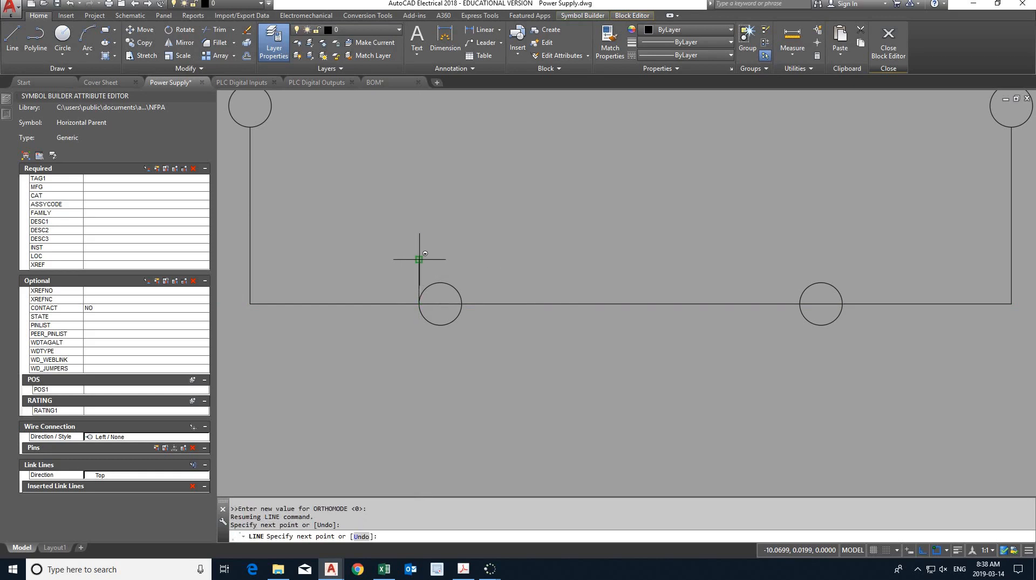
key(Escape)
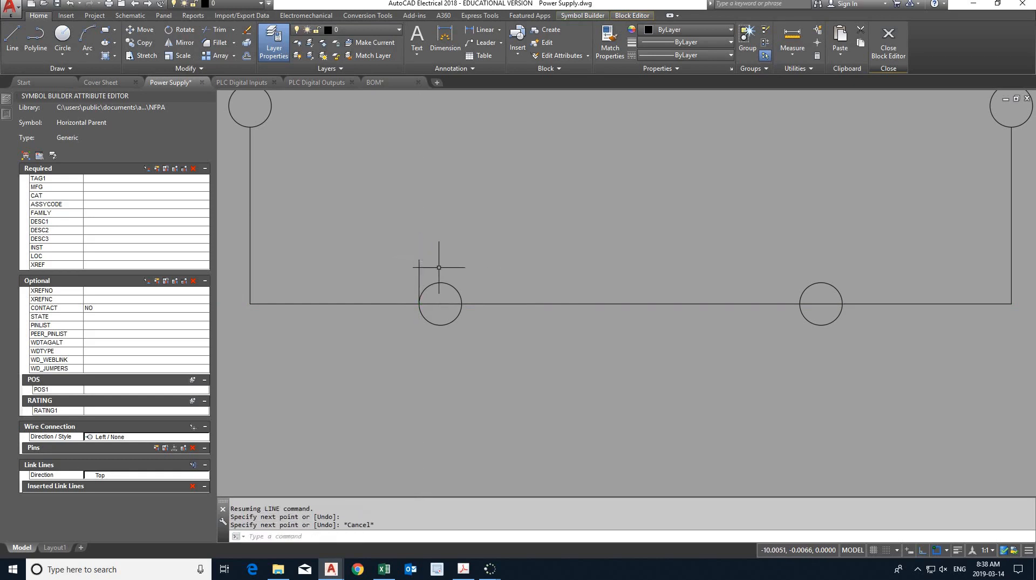
- Copy the short vertical line from the terminal's left quadrant to its right quadrant
click(419, 268)
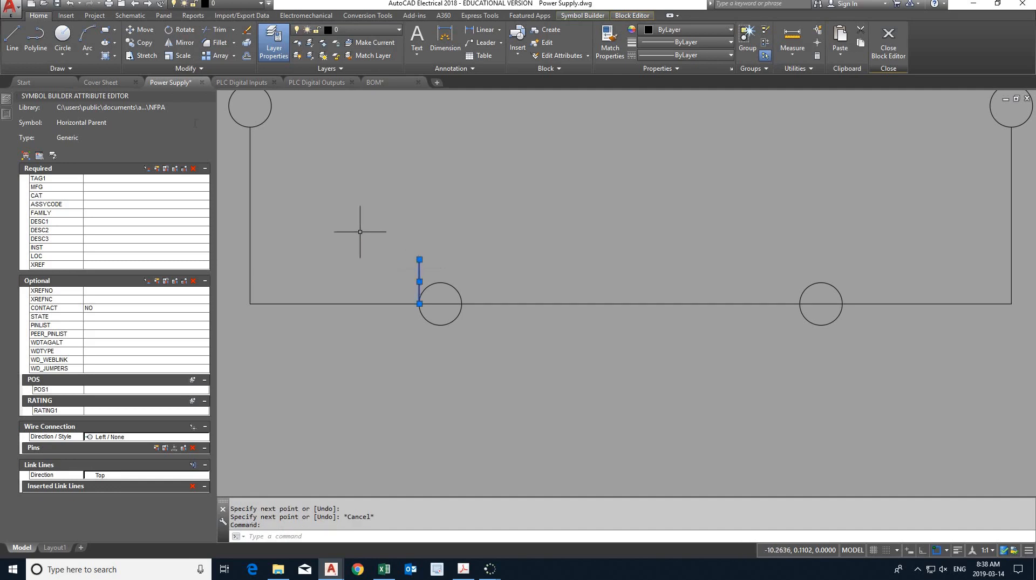
click(141, 42)
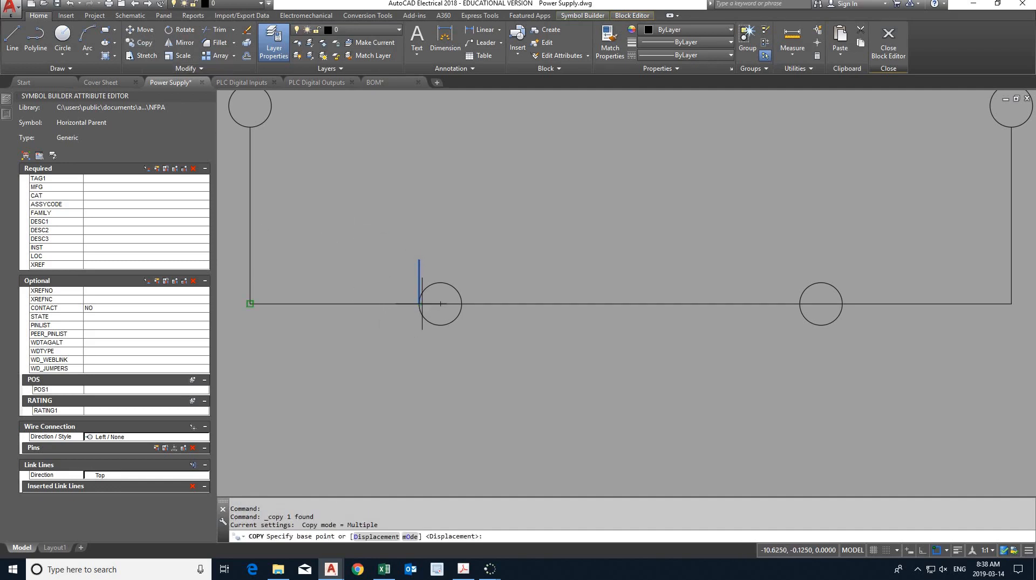
click(419, 303)
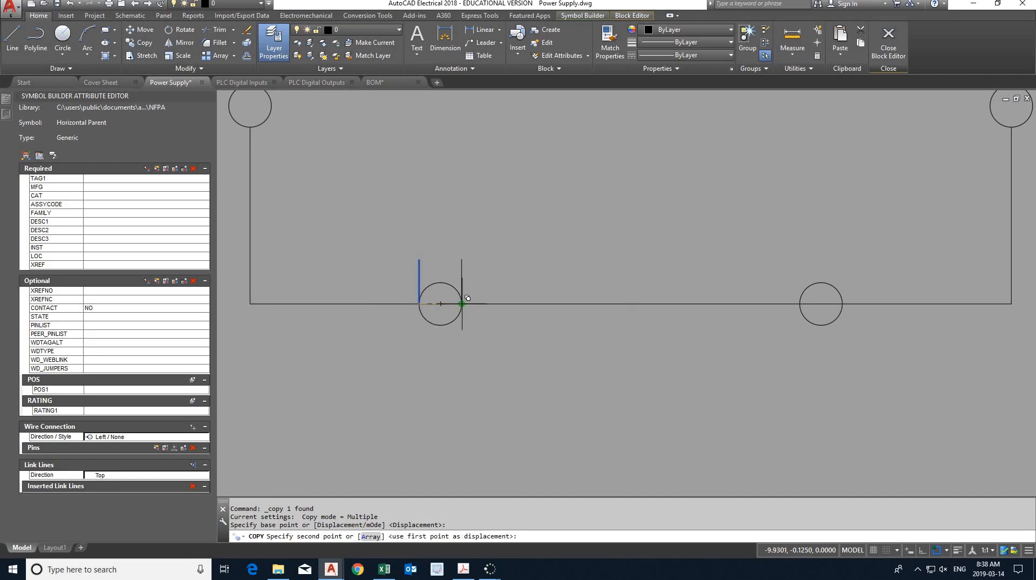
click(462, 304)
key(Escape)
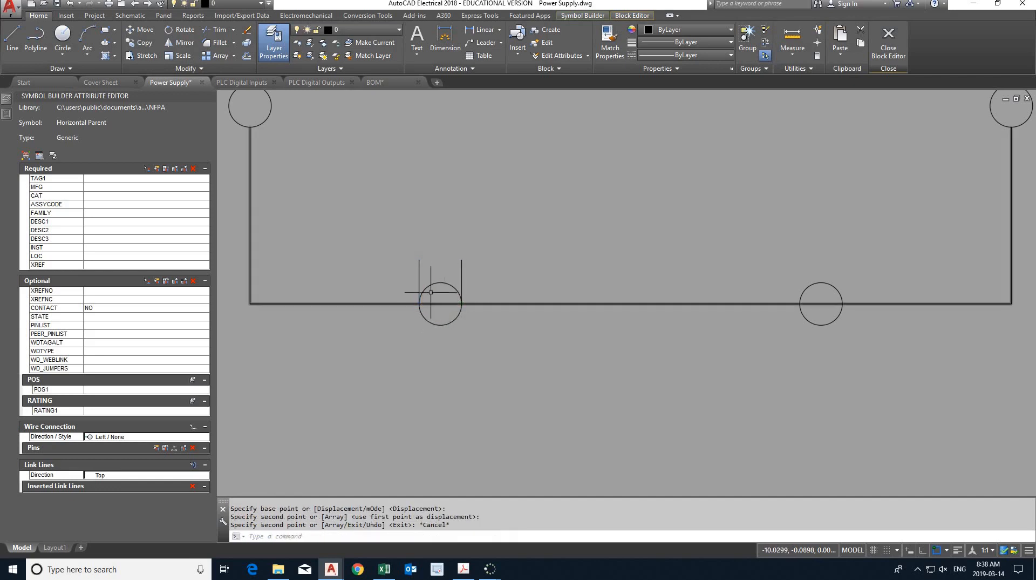
- Trim the rectangle's bottom edge inside the left terminal, using the two vertical lines as cutting edges
click(420, 278)
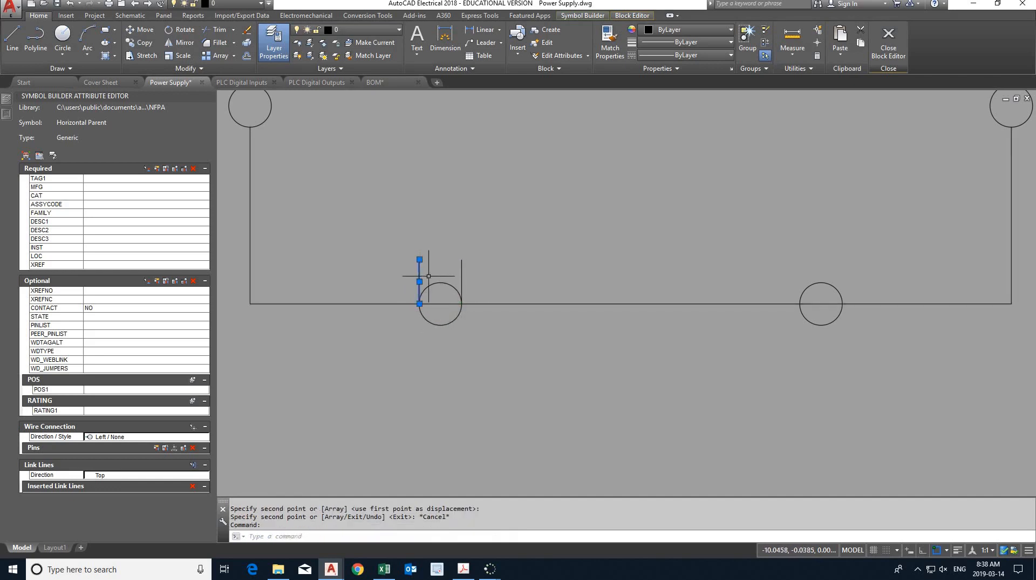
click(462, 275)
click(219, 29)
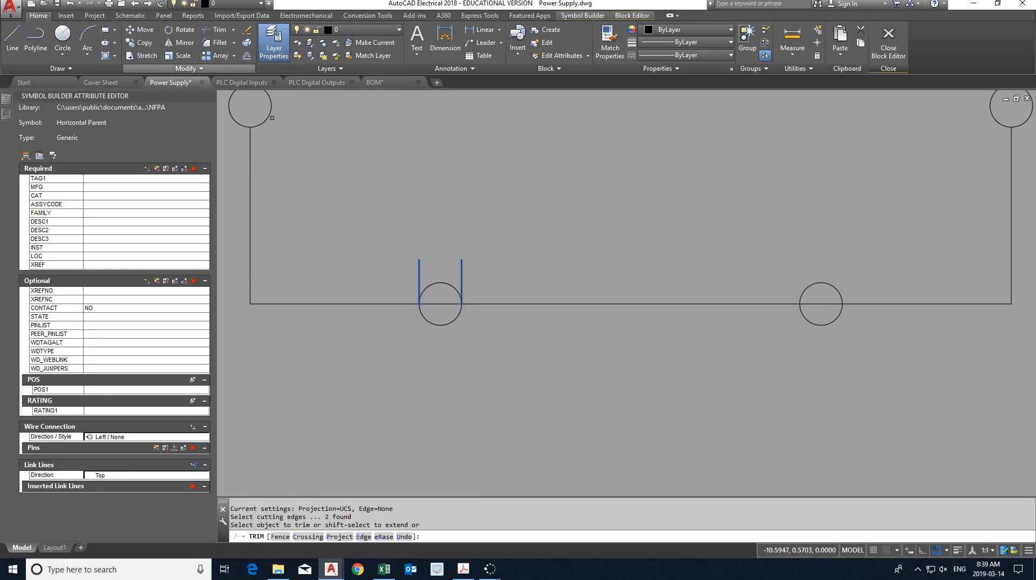
click(443, 305)
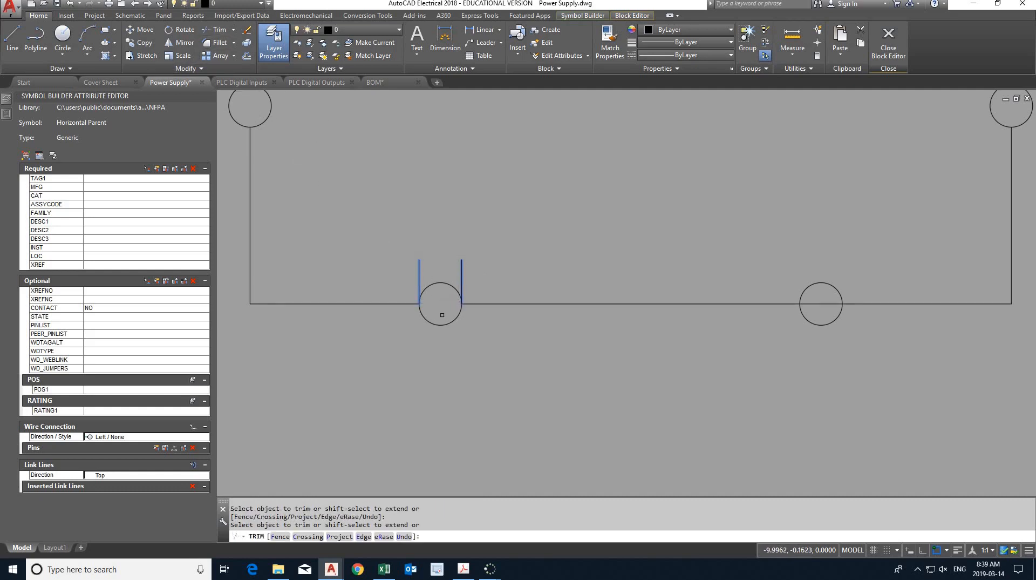
key(Escape)
- Move the two short vertical lines from the bottom edge's left terminal to the quadrants of its right terminal
click(419, 276)
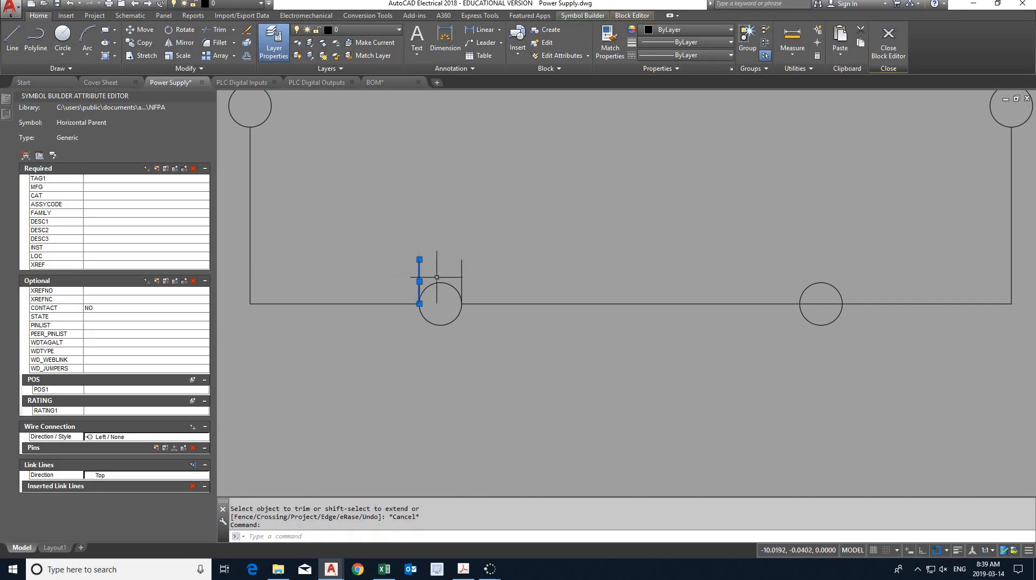
click(462, 273)
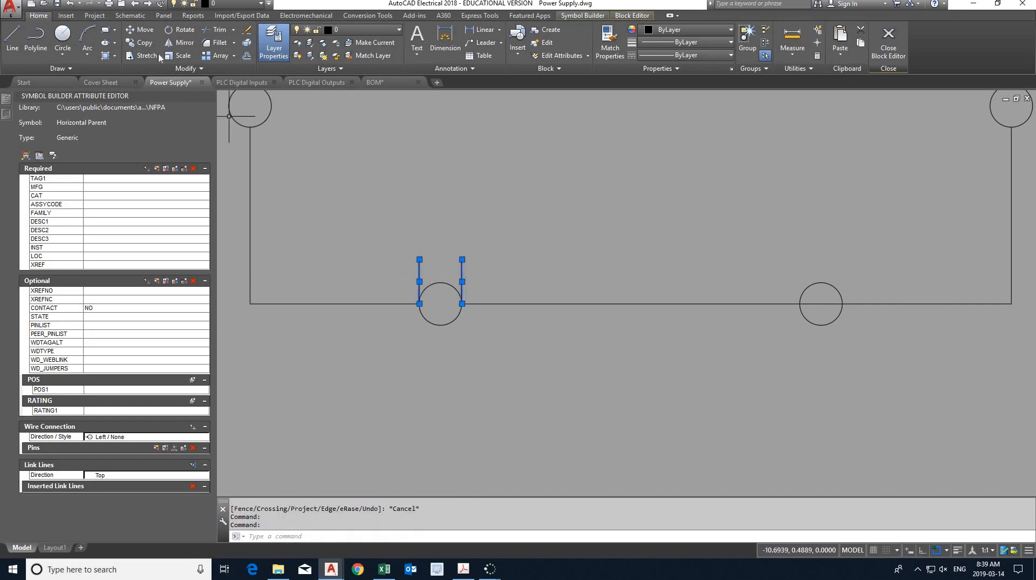
click(142, 29)
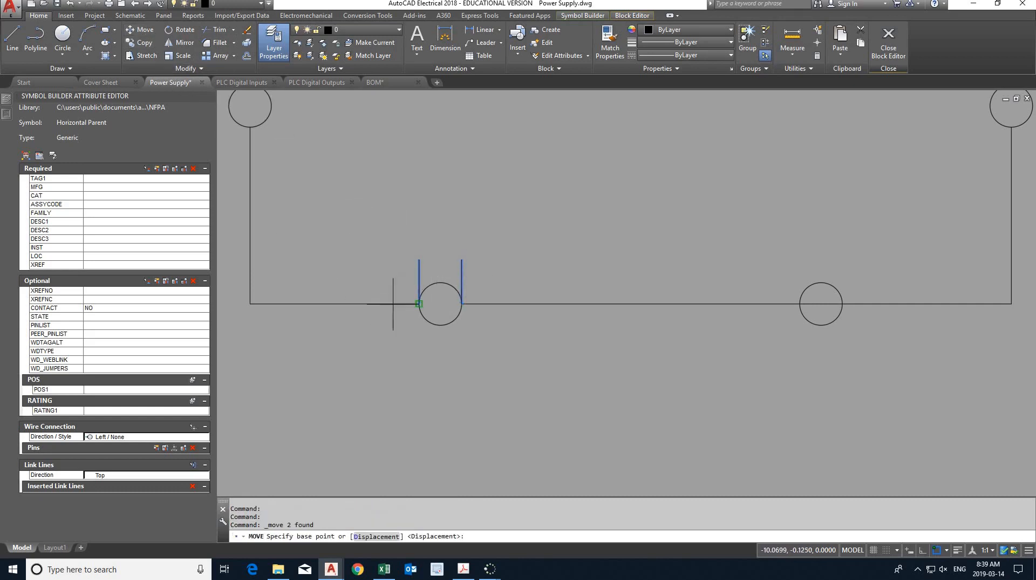
click(419, 303)
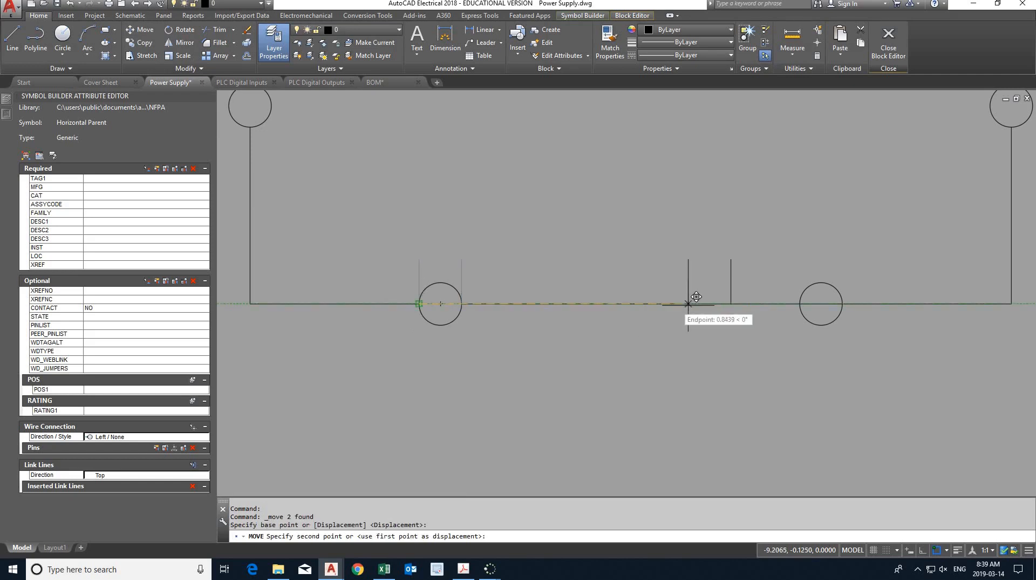
click(808, 294)
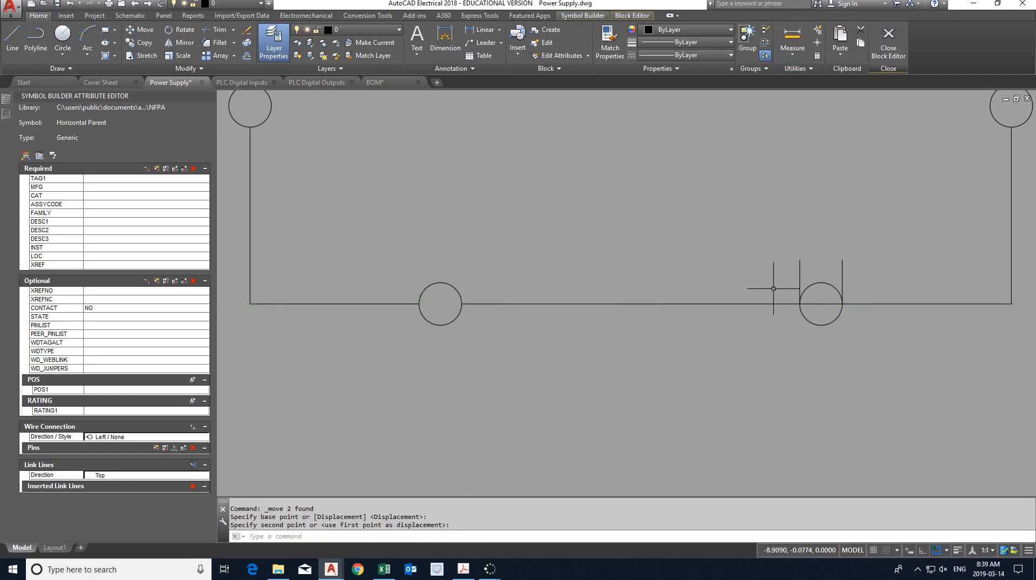
key(Escape)
- Trim the rectangle's bottom edge inside the right terminal, using the two vertical lines as cutting edges
click(800, 276)
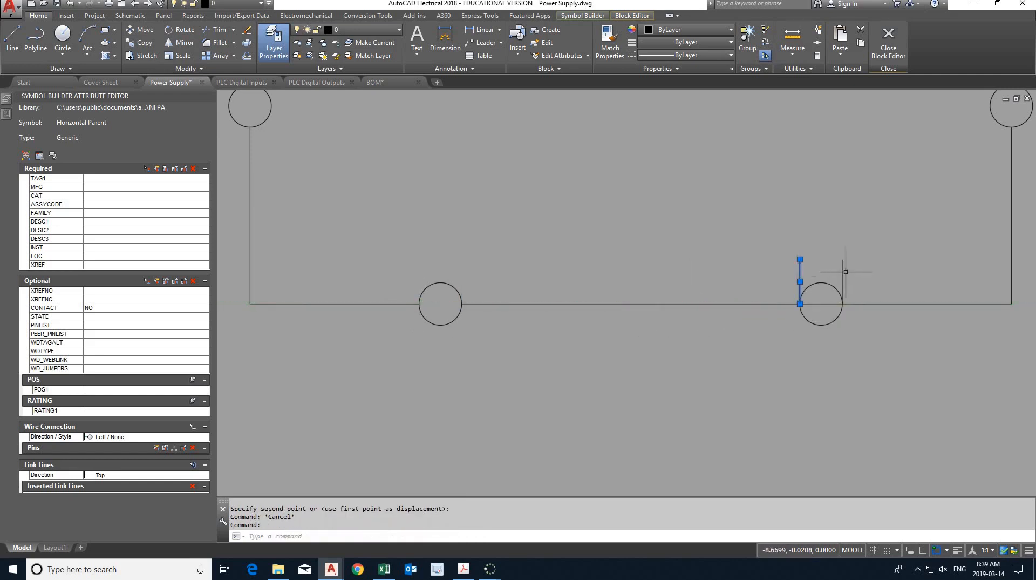
click(842, 273)
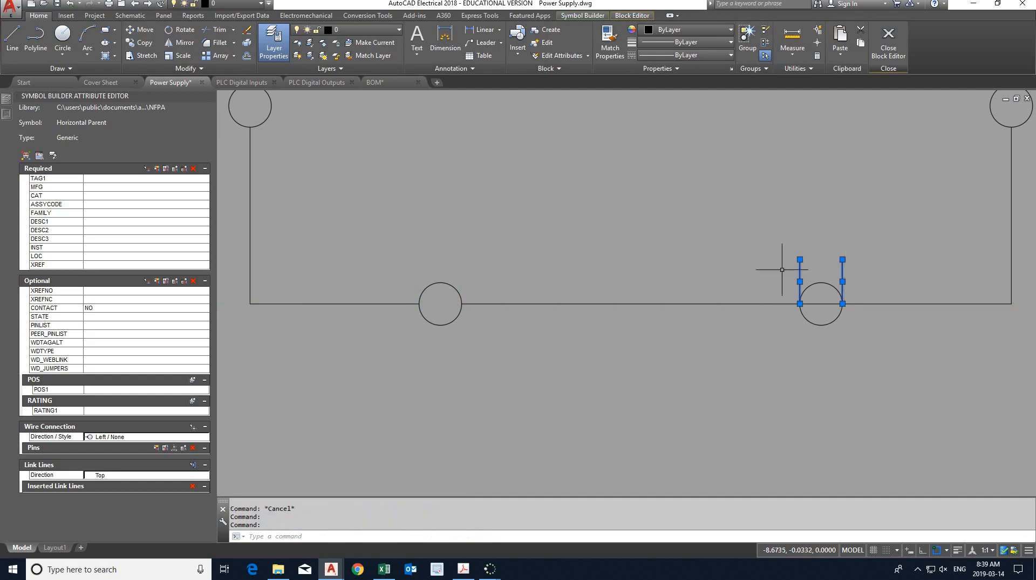
click(213, 29)
click(811, 302)
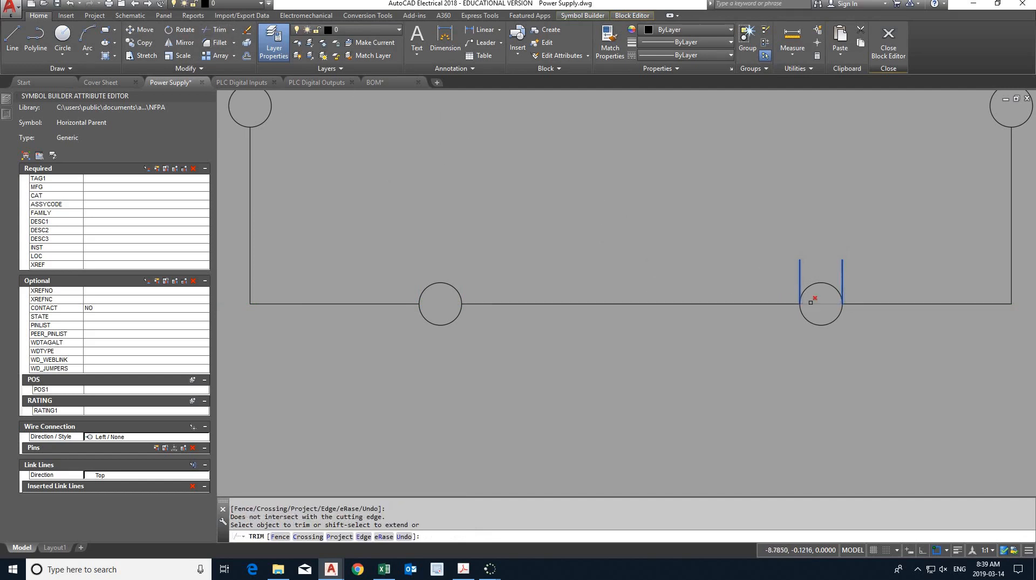
key(Escape)
- Delete the two vertical helper lines at the bottom edge's right terminal
click(800, 281)
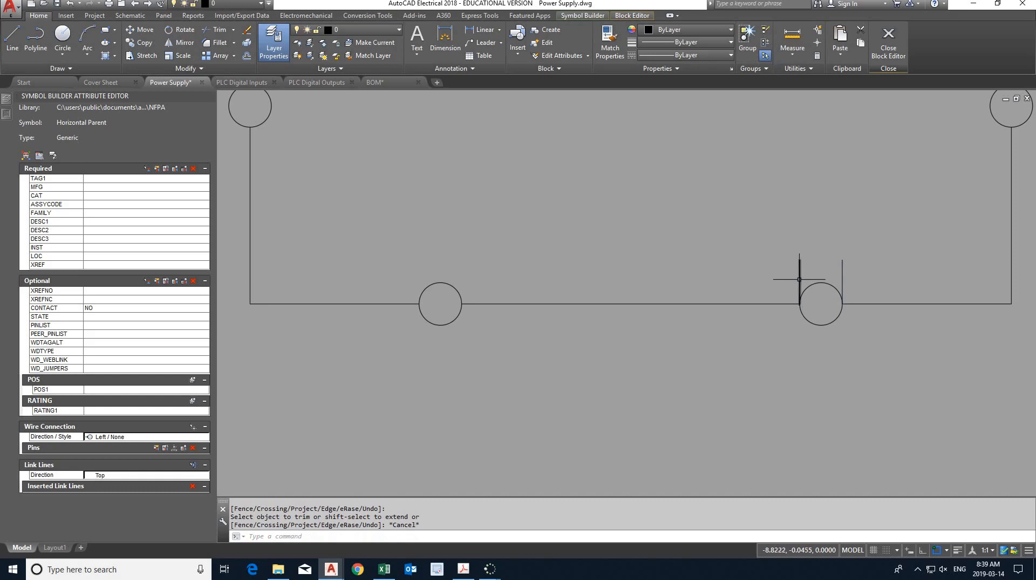
click(843, 273)
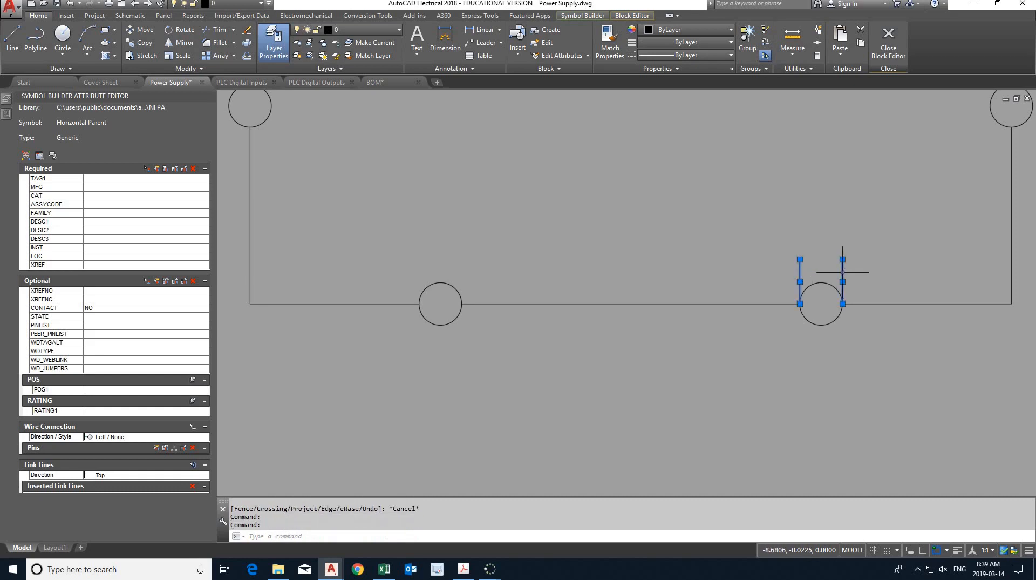
key(Delete)
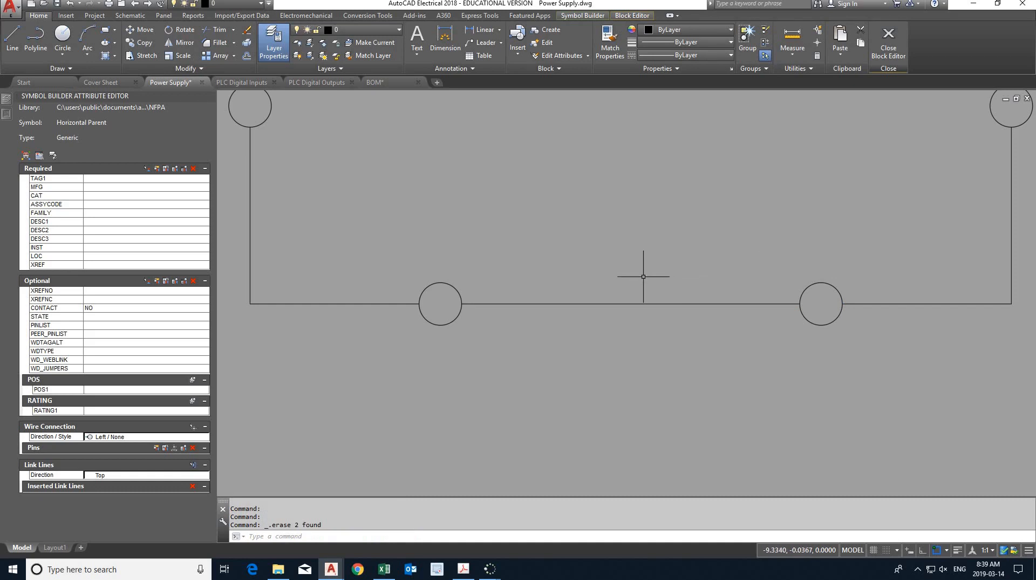
- Place a multiline text box about 1.65 units wide just below the middle of the rectangle's top edge
scroll(644, 277, down, 2)
scroll(644, 276, down, 2)
mouse_move(654, 248)
middle_down()
mouse_move(573, 258)
mouse_move(583, 273)
middle_up()
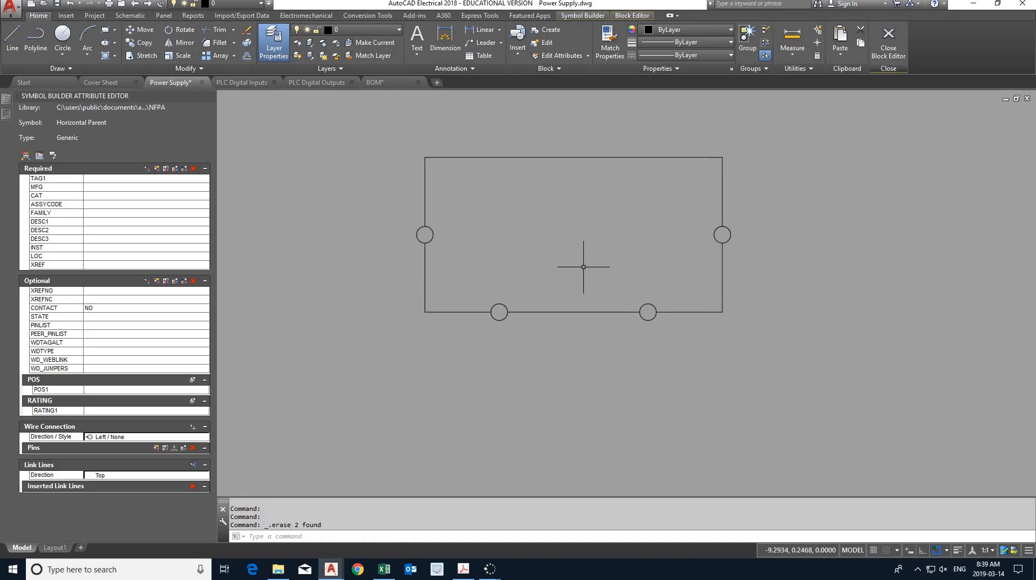
click(416, 40)
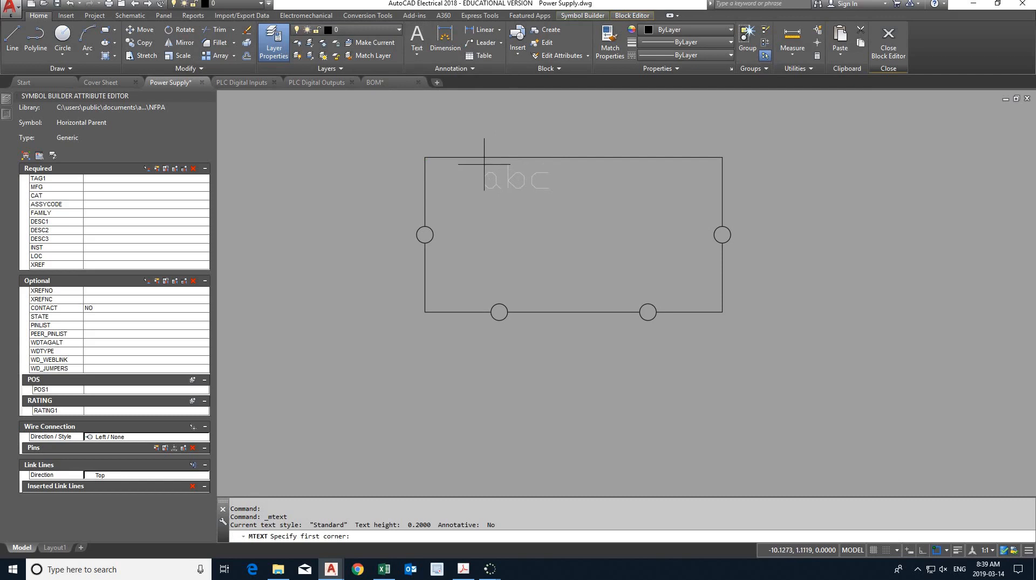
click(484, 164)
click(681, 219)
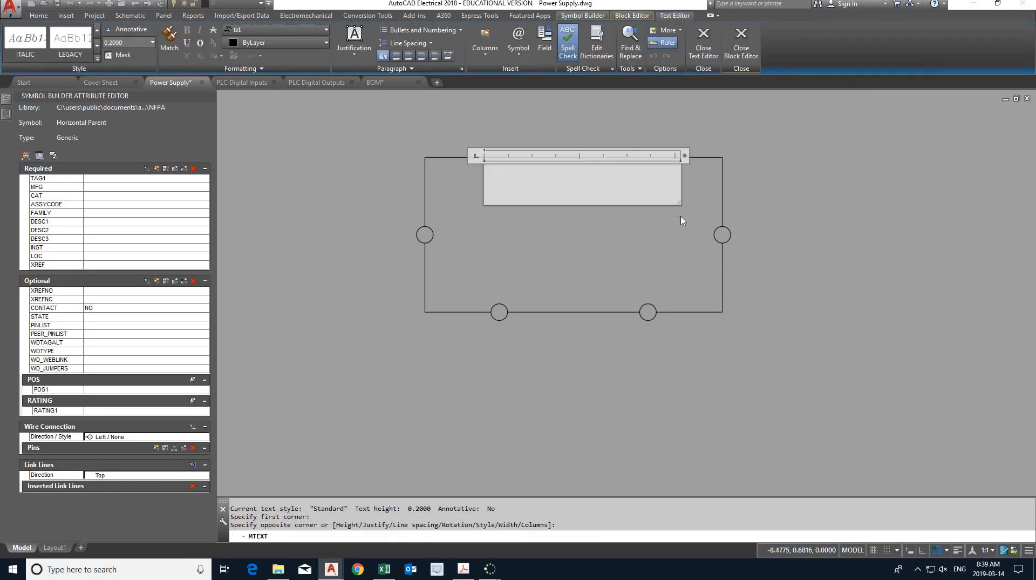
- Check the power supply symbol's label text in the Lab 6 PDF in Adobe Acrobat and return to the Power Supply drawing
key(alt+Tab)
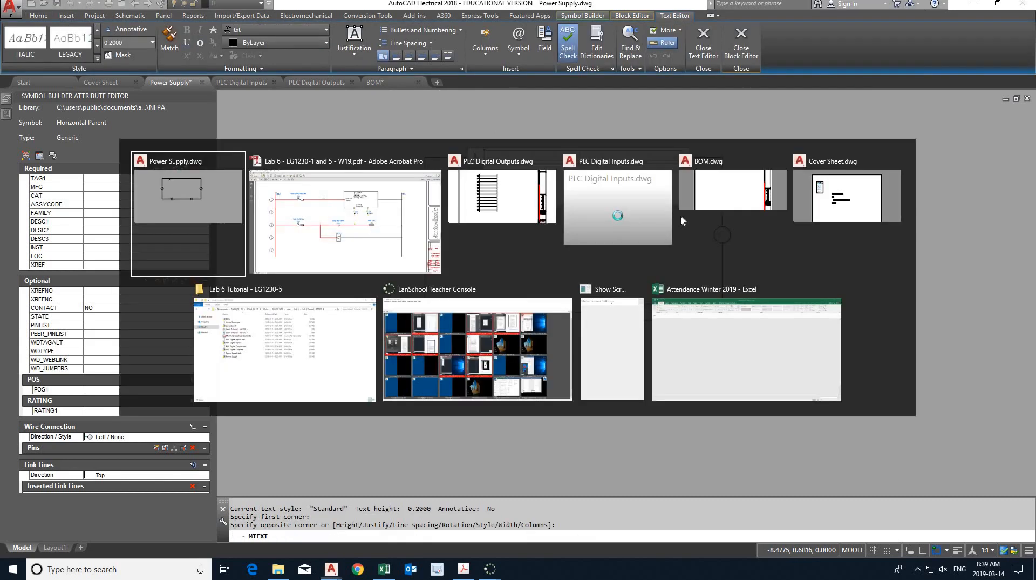
click(423, 213)
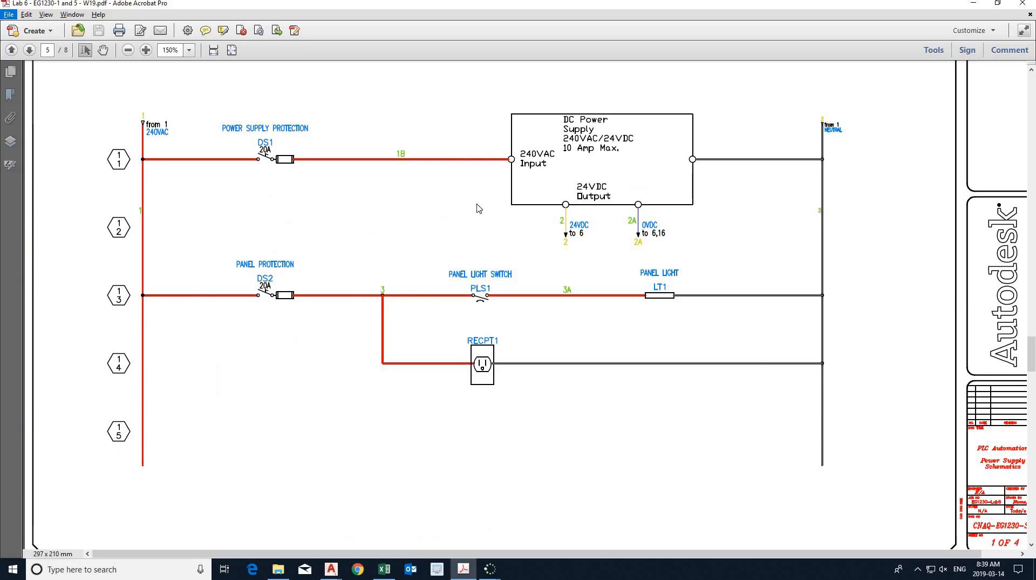
key(alt+Tab)
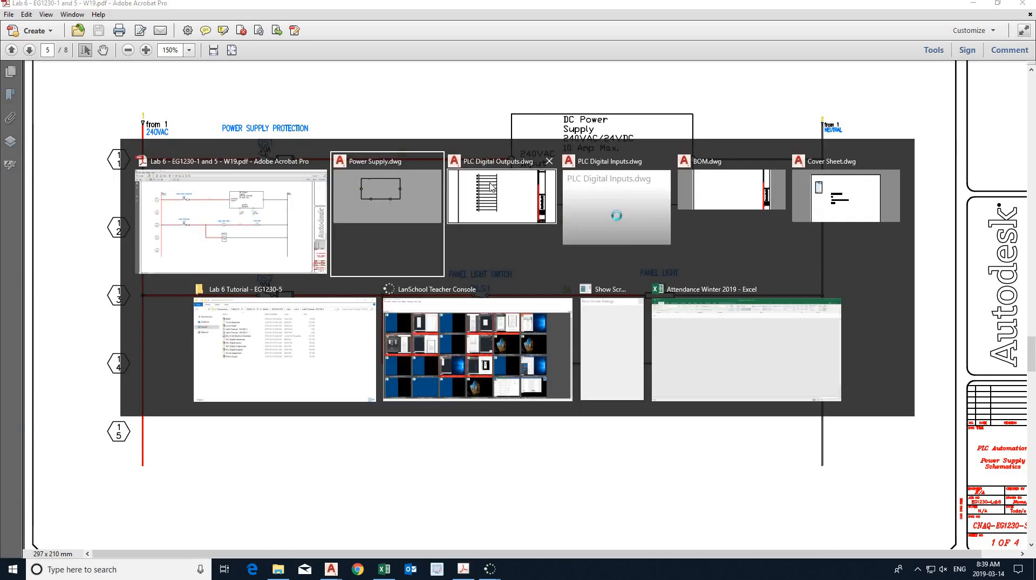
click(389, 194)
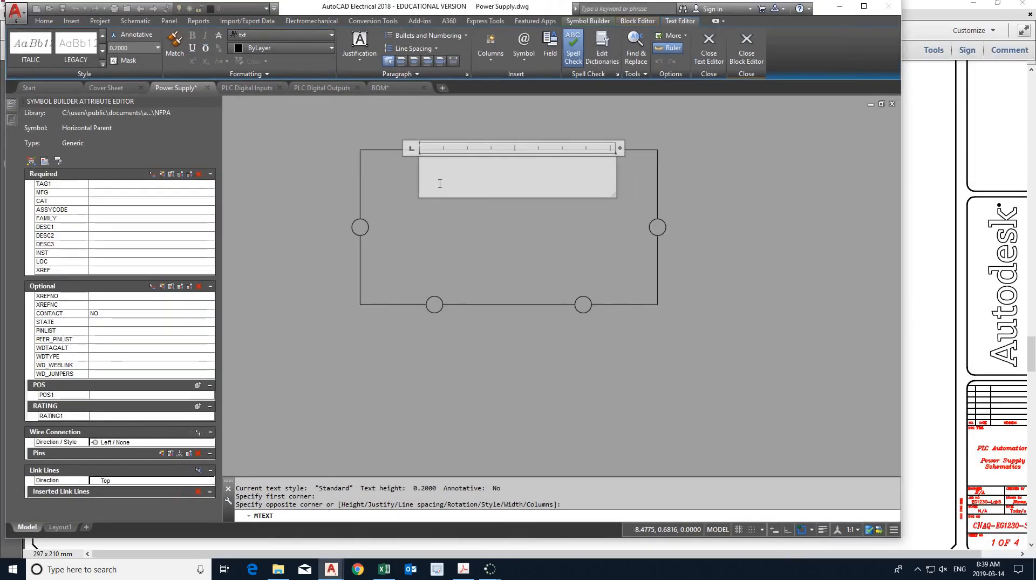
- Enter "DC Power Supply" in the text box and set its text height to 0.1
text(DC P)
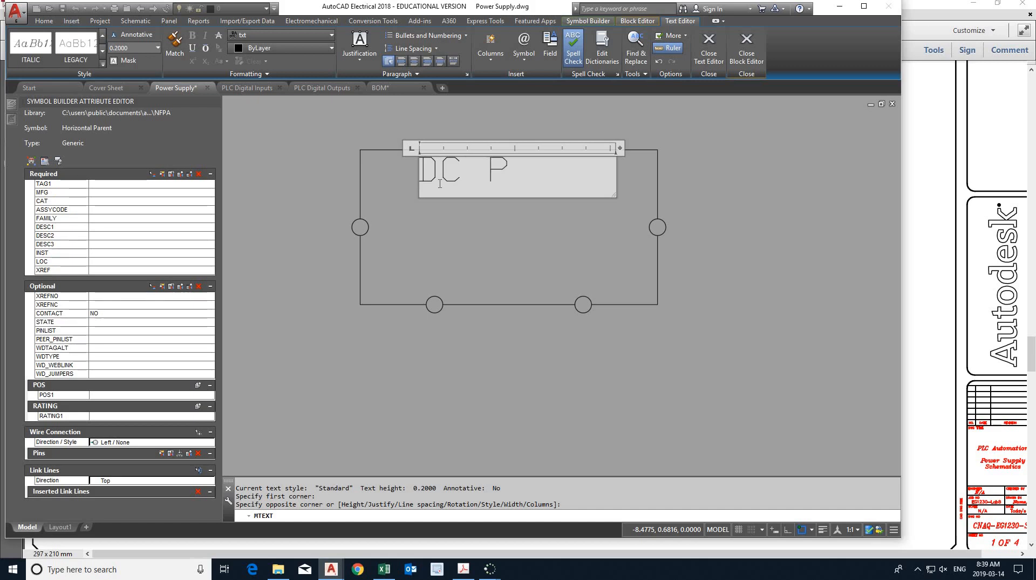
text(ower Supply)
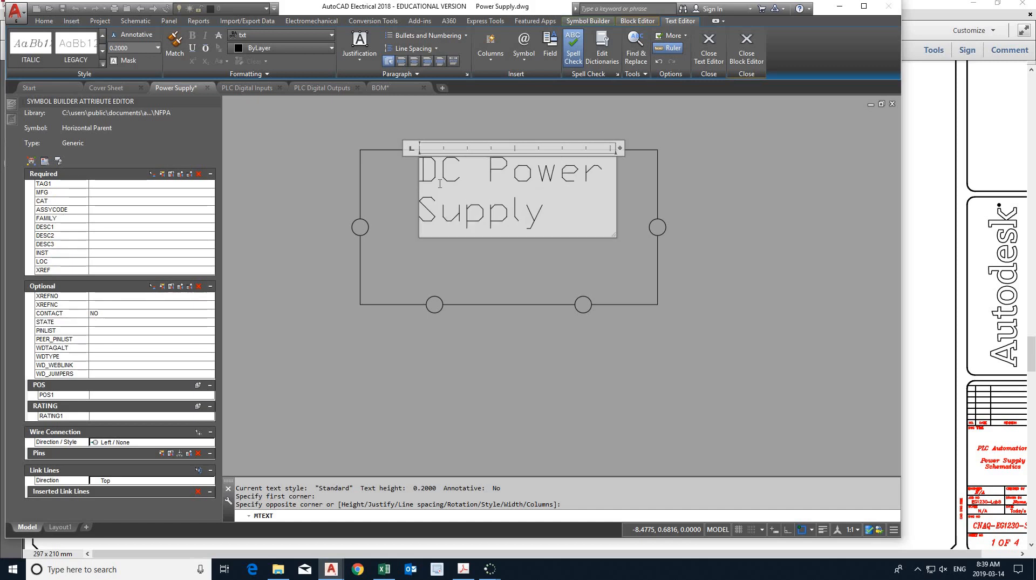
key(ctrl+a)
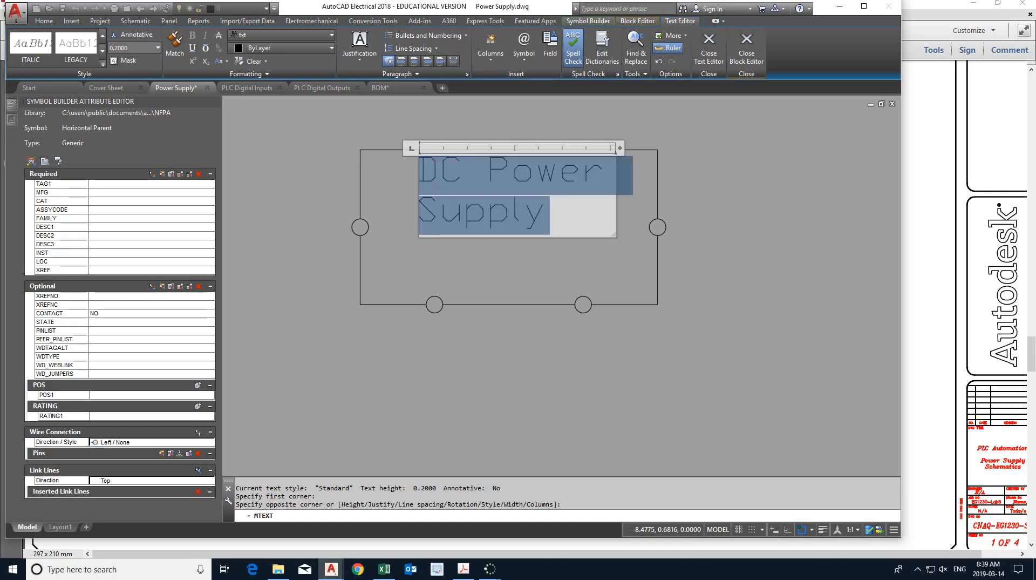
drag(129, 48, 92, 50)
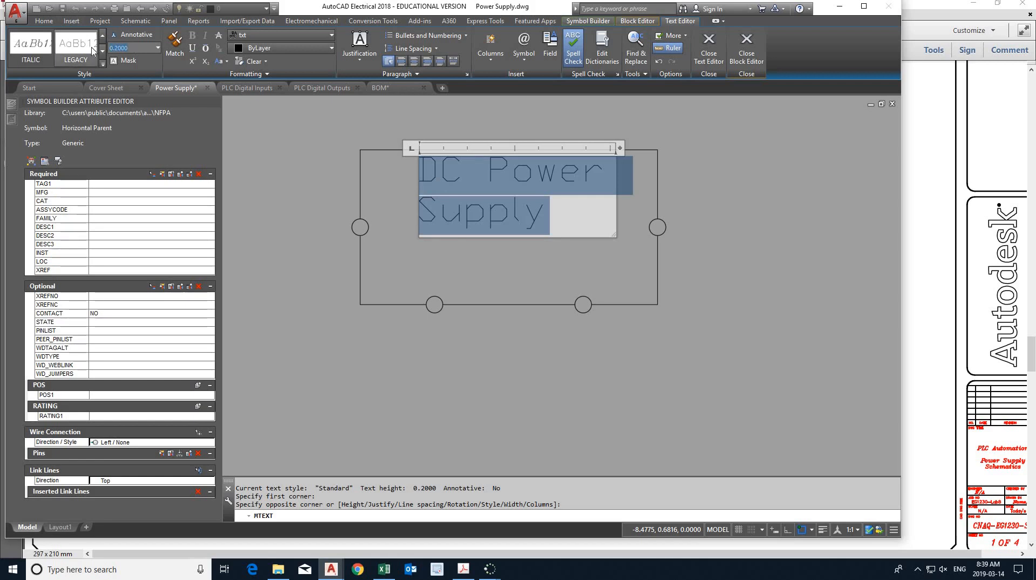
text(.1)
key(Return)
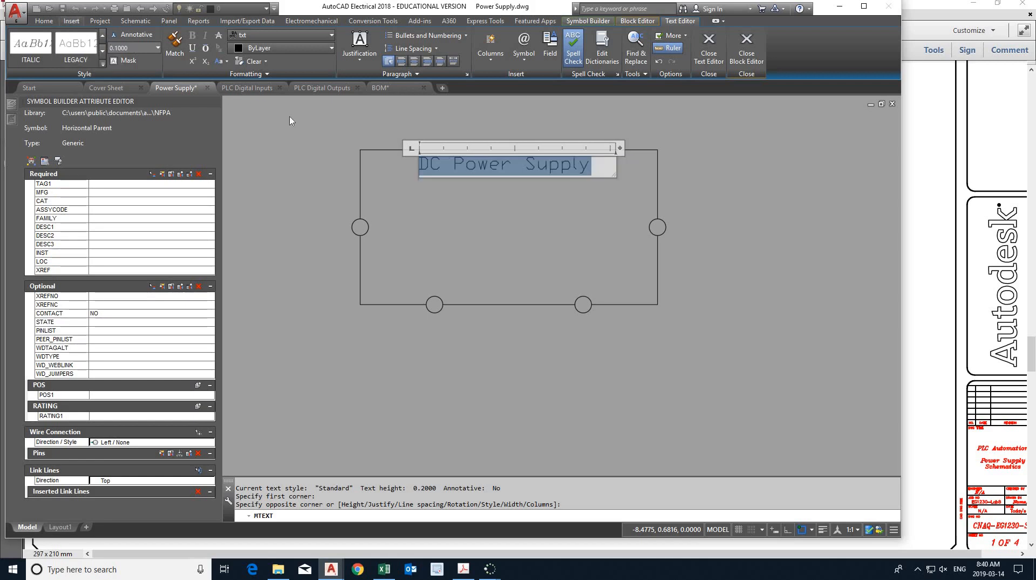
- Add the lines "240VAC/24VDC" and "10 Amp Max" below "DC Power Supply"
click(599, 169)
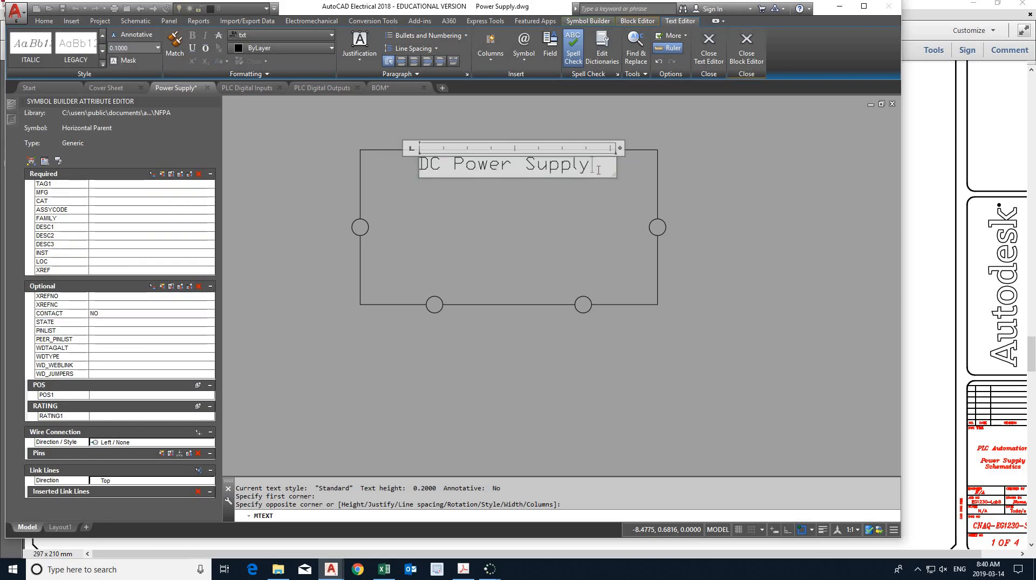
key(Return)
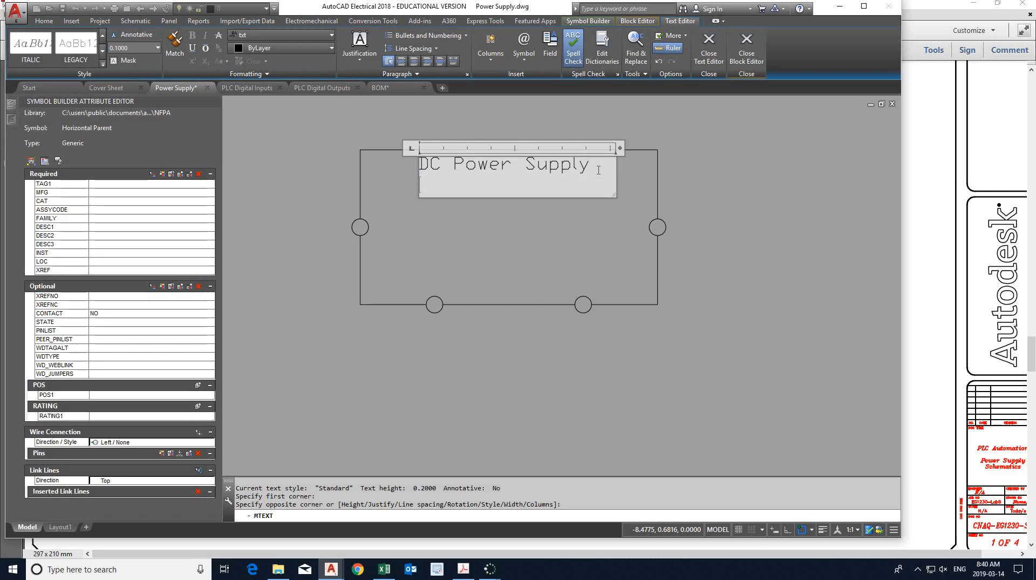
text(240VAC/)
text(24)
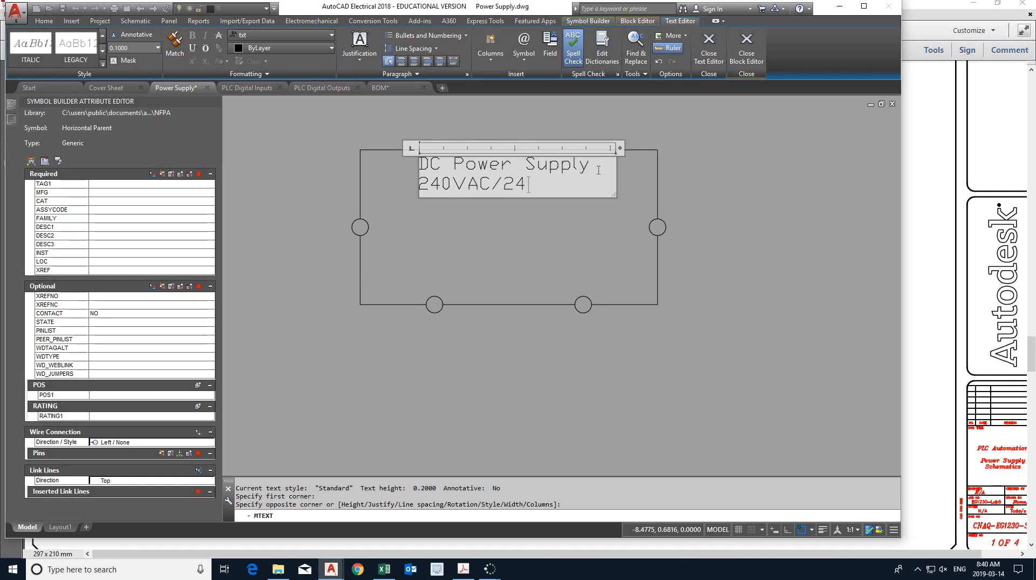
text(VDC)
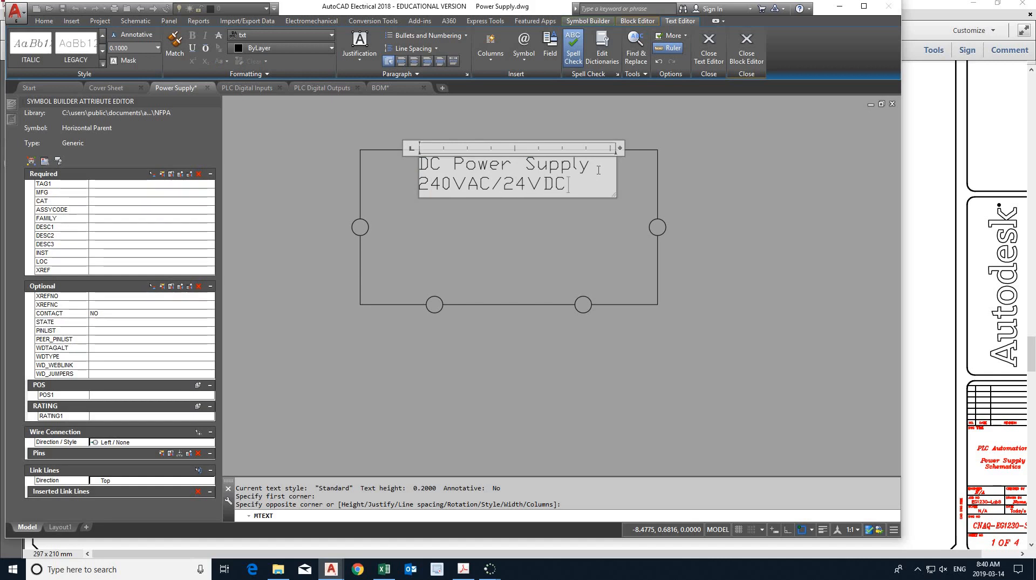
key(Return)
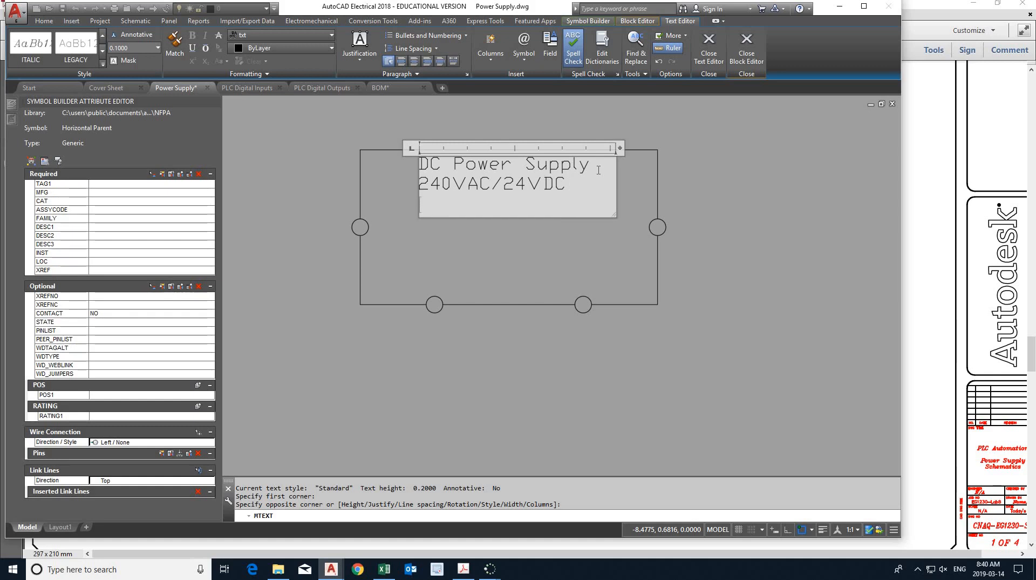
text(10 Amp Max)
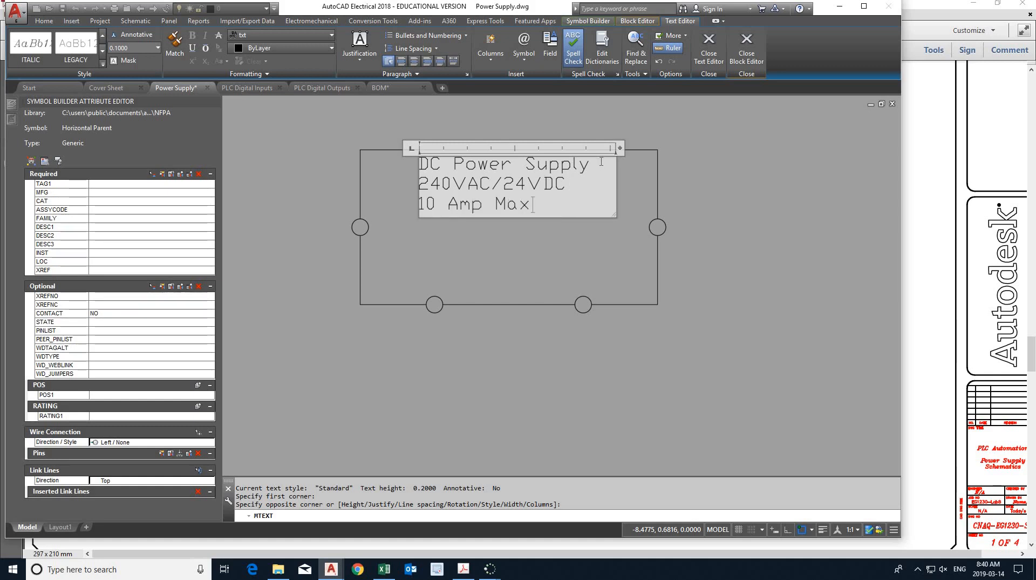
- Center all three lines of the power supply text and finish editing it
key(ctrl+a)
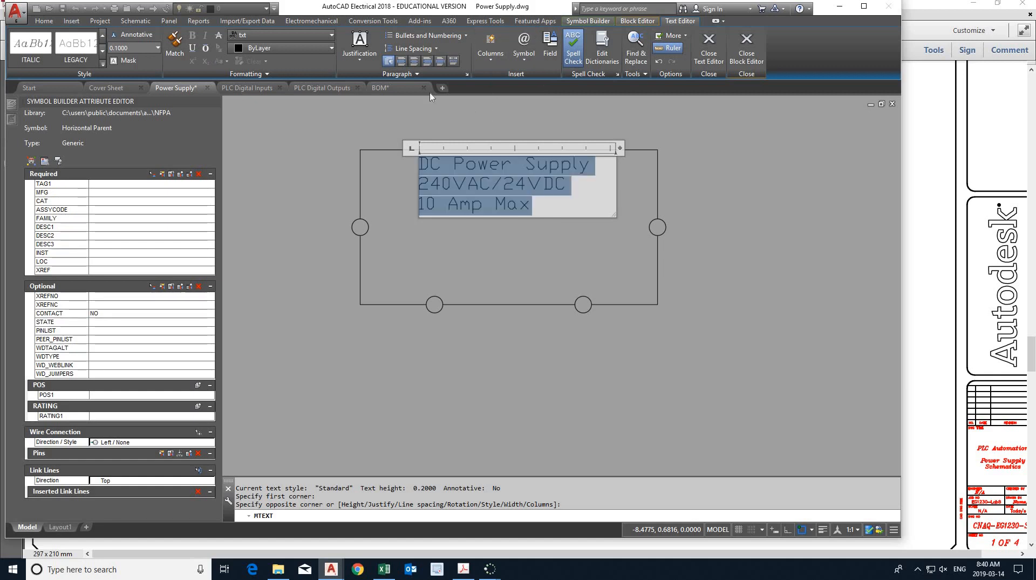
click(414, 60)
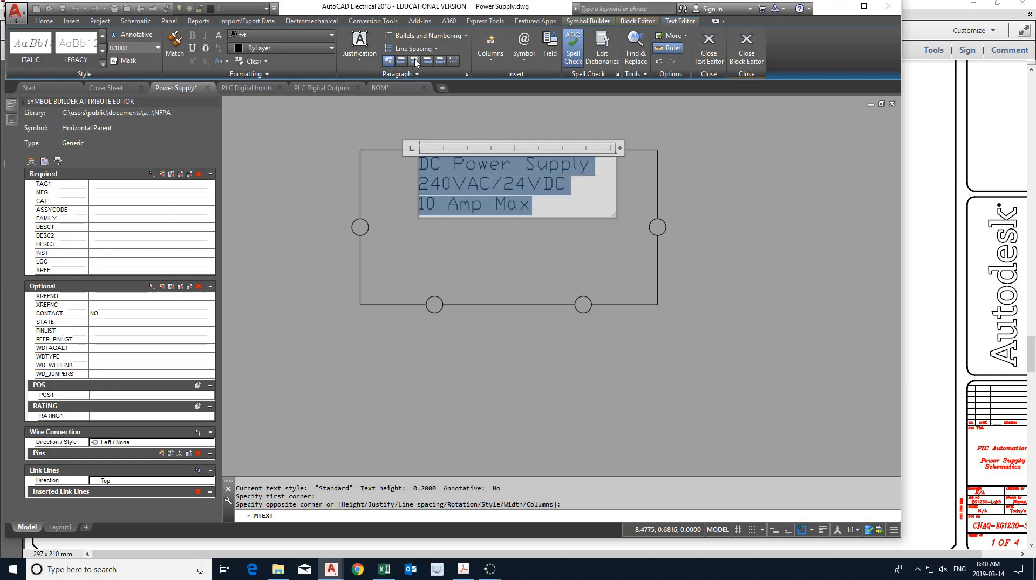
click(486, 239)
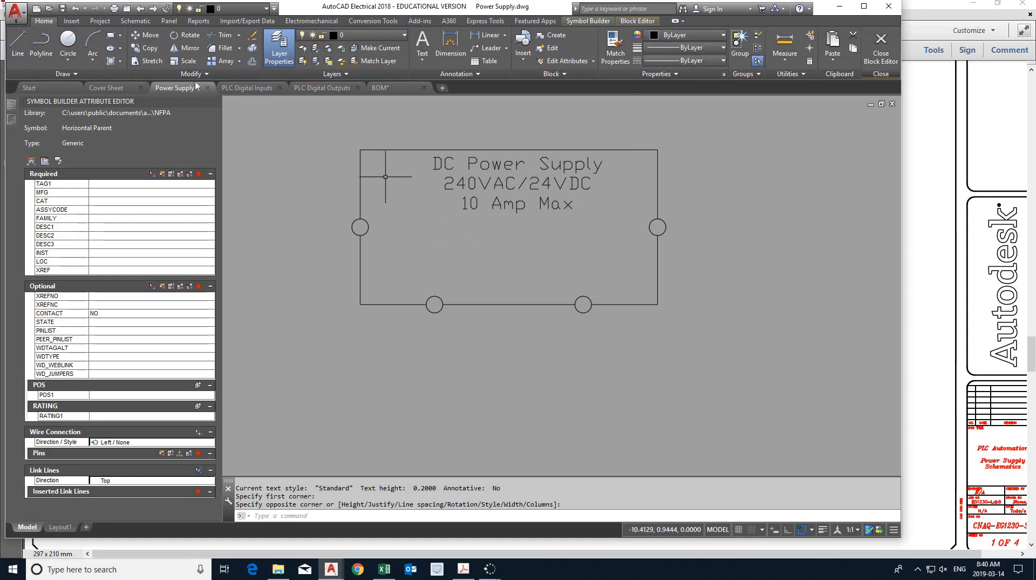
- Add a multiline text inside the power supply box near the left terminal reading "240VAC" and "Input" on two lines
click(424, 46)
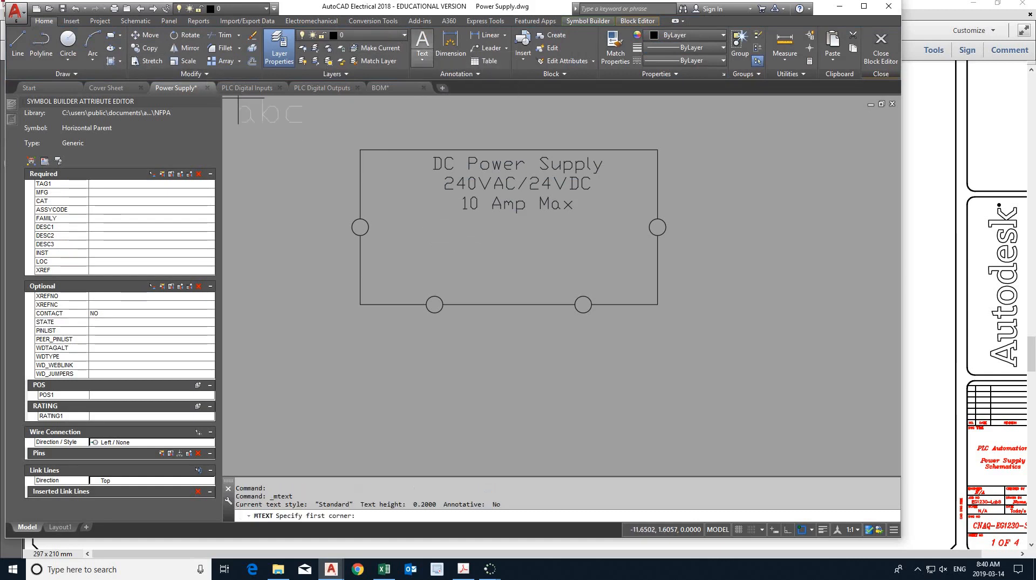
click(390, 226)
click(493, 257)
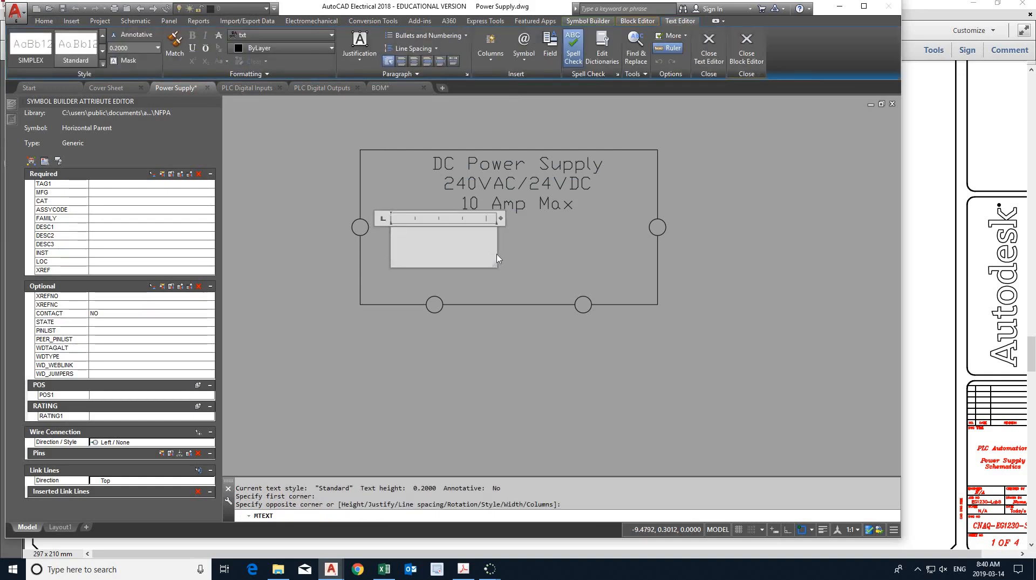
text(240)
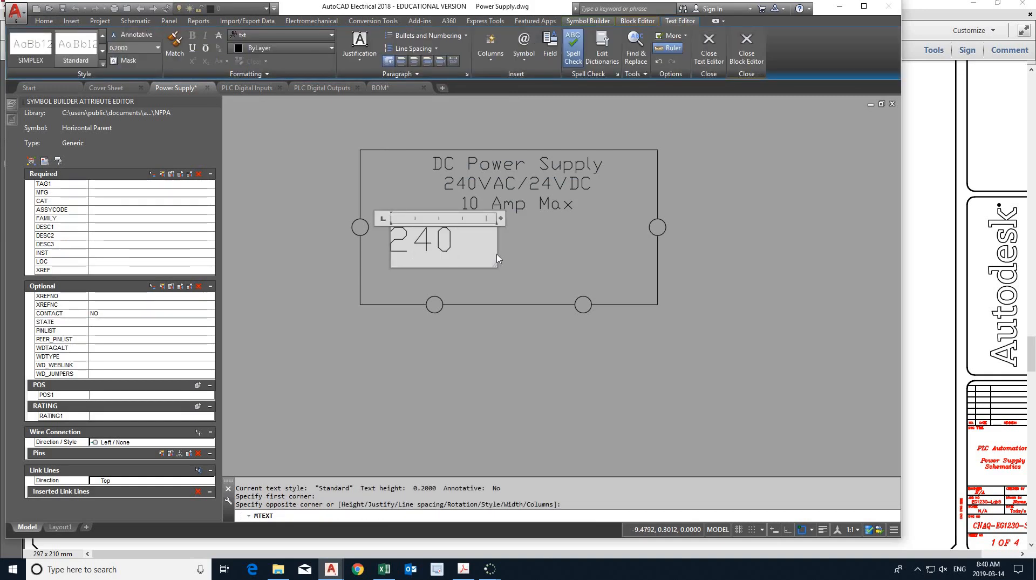
text(VAC)
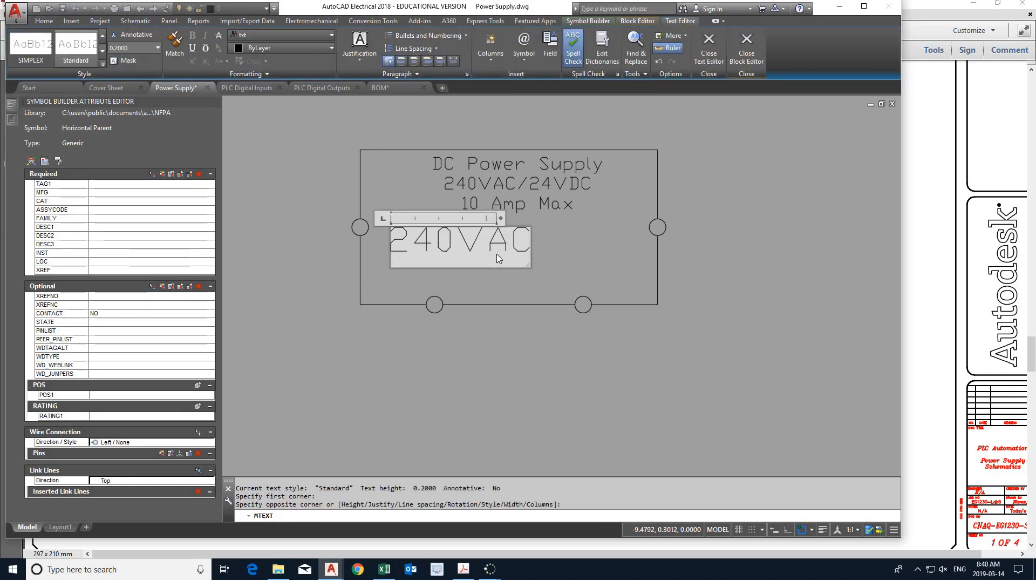
key(Return)
text(Inopu)
key(BackSpace)
key(BackSpace)
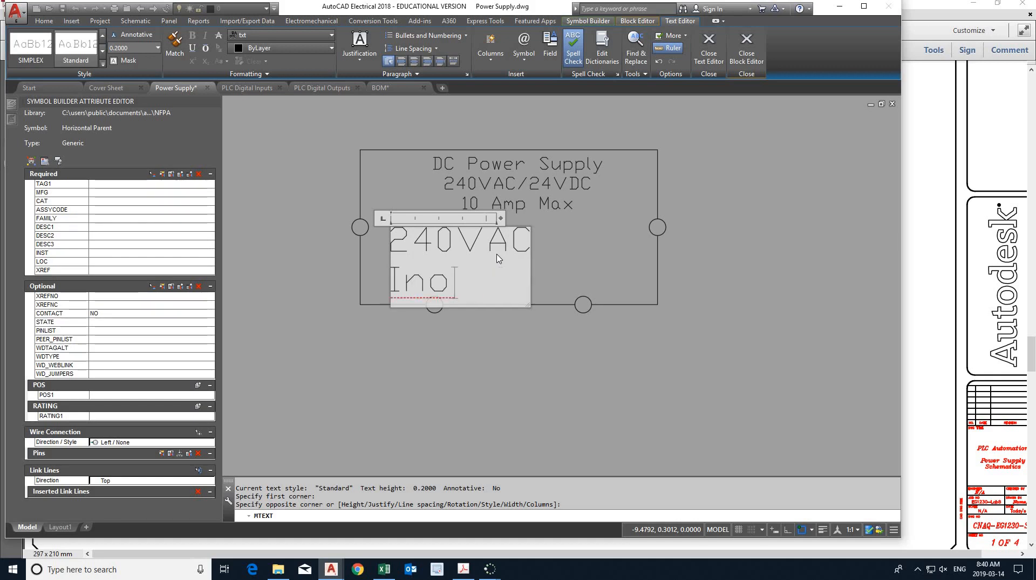
key(BackSpace)
text(put)
- Set the "240VAC Input" text height to 0.1, narrow its text box, and finish editing
key(ctrl+a)
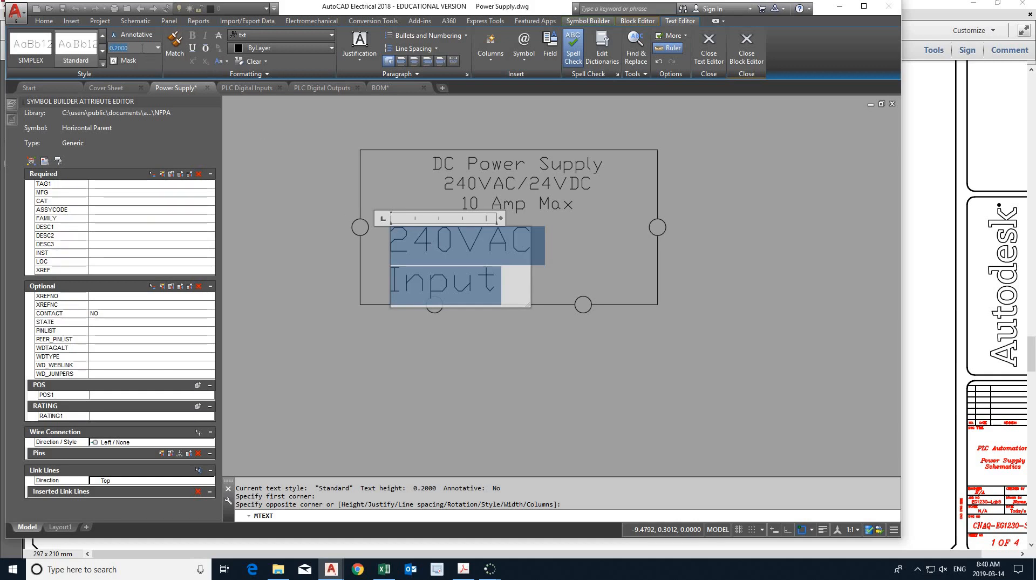
text(0.1)
key(Return)
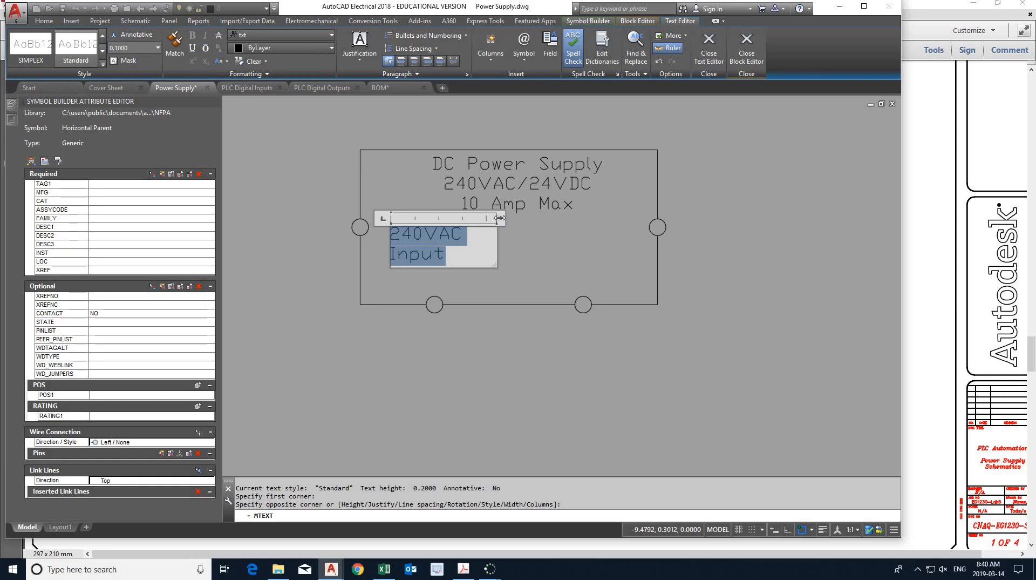
drag(499, 217, 480, 218)
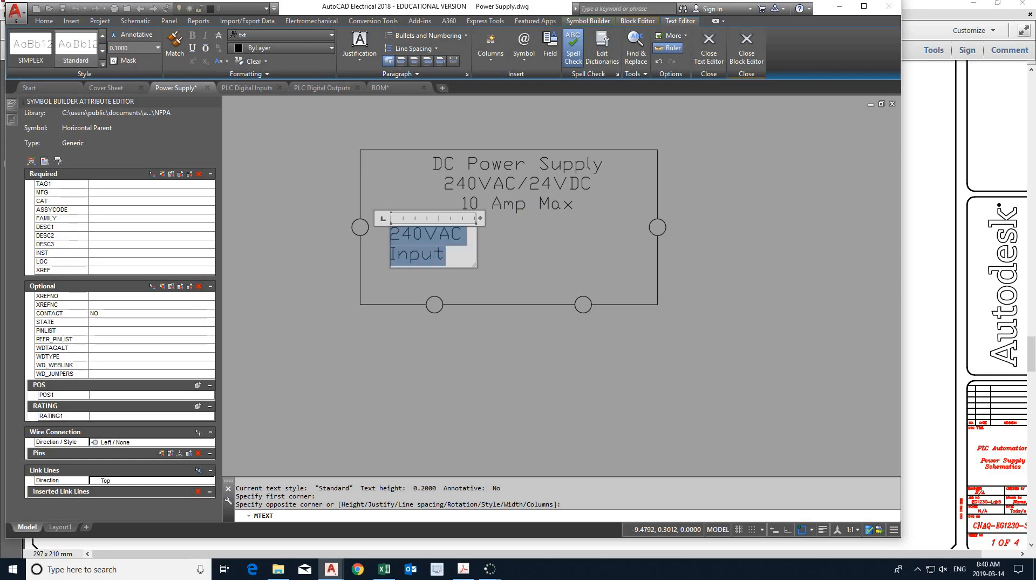
click(502, 249)
- Move the "240VAC Input" text up and left so it sits just beside the left terminal circle
click(431, 235)
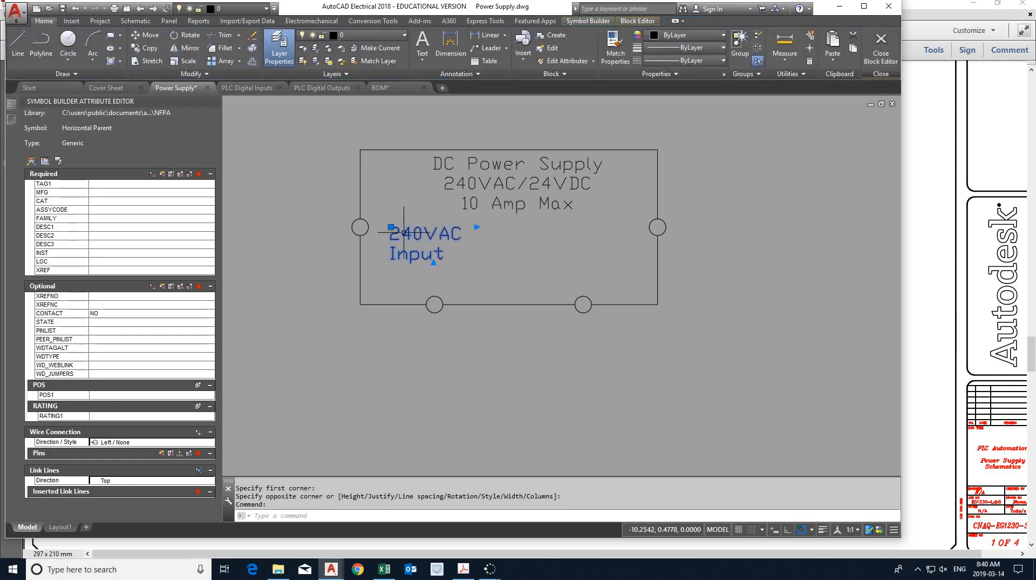
click(391, 226)
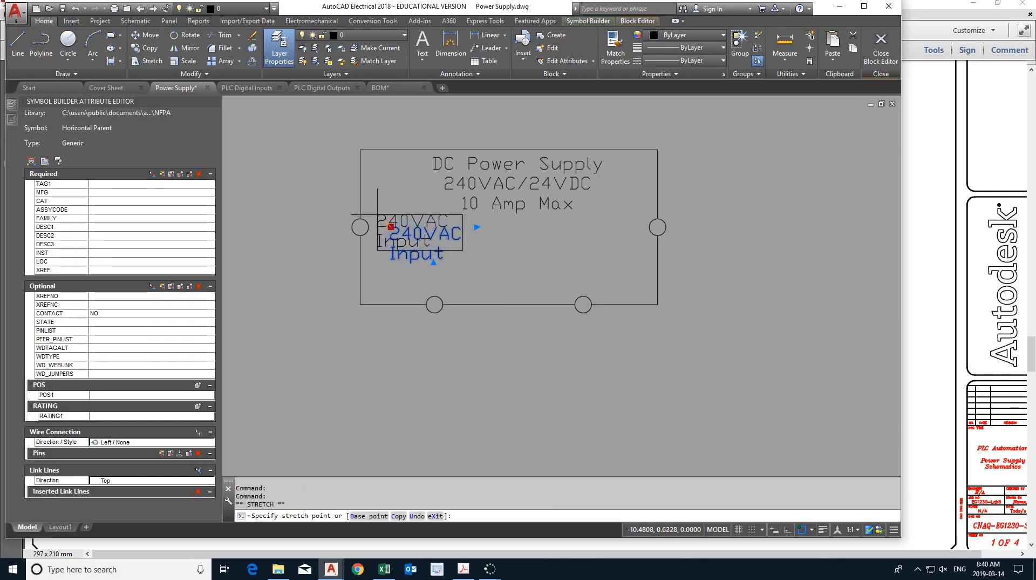
click(377, 214)
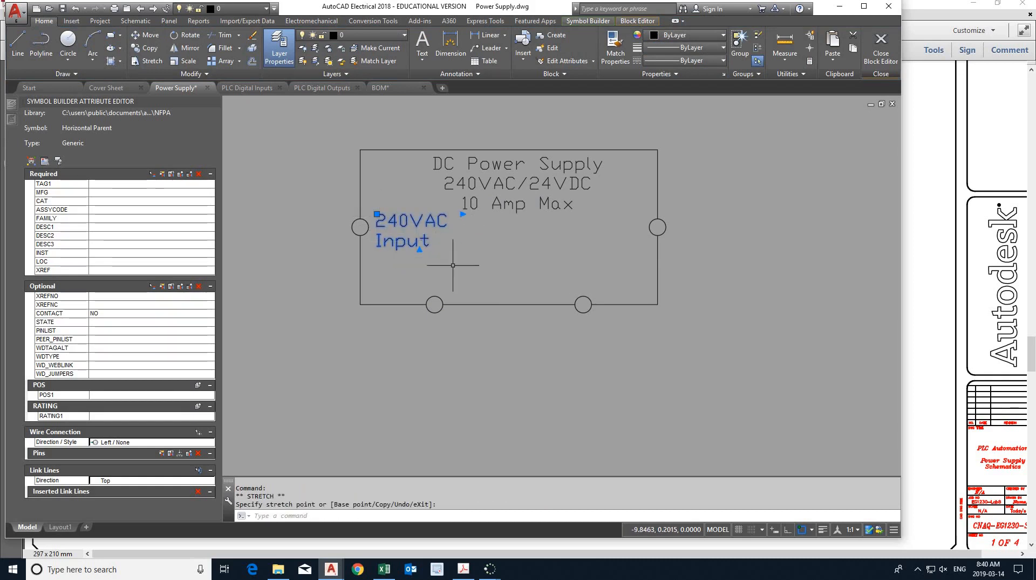
- Copy the "240VAC Input" text between the two bottom terminals and change the copy to "24VDC" and "Output" on two lines
key(ctrl+c)
key(ctrl+v)
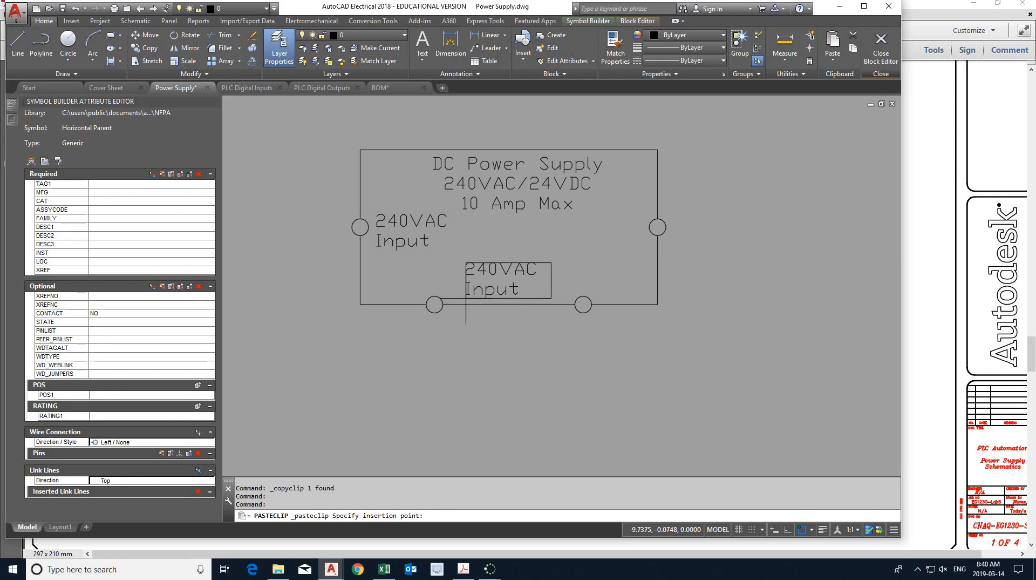
click(463, 298)
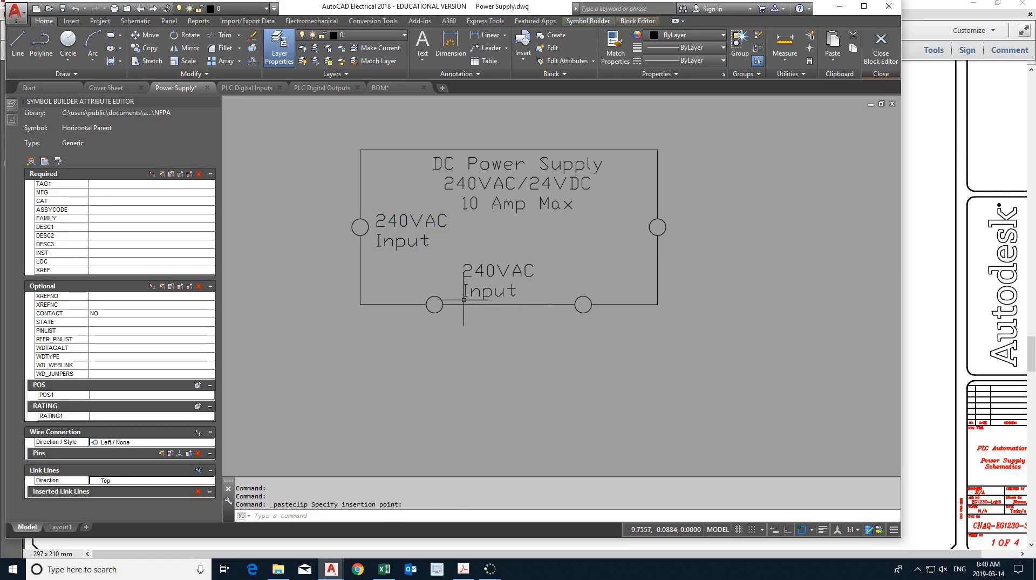
double_click(497, 274)
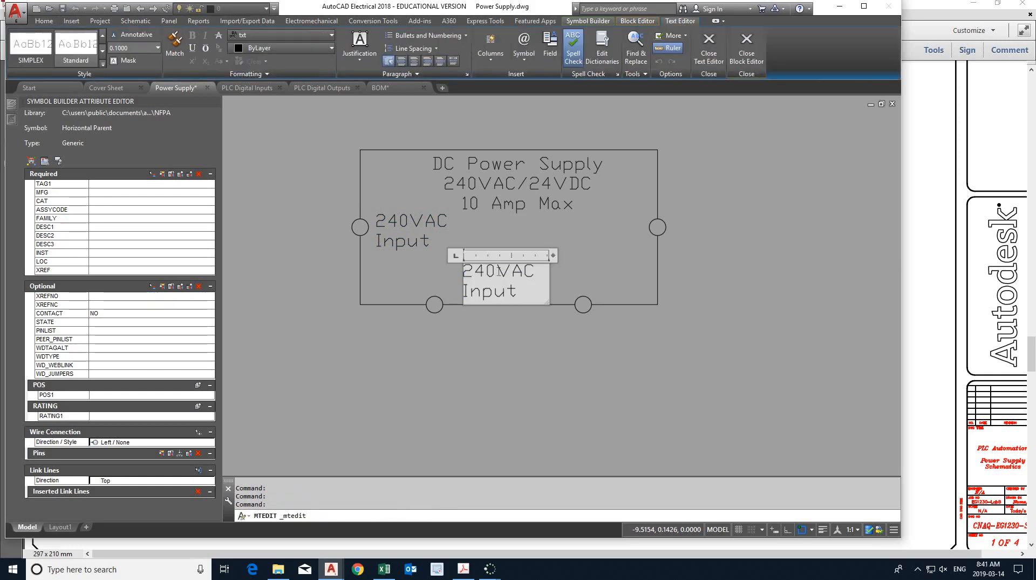
click(536, 271)
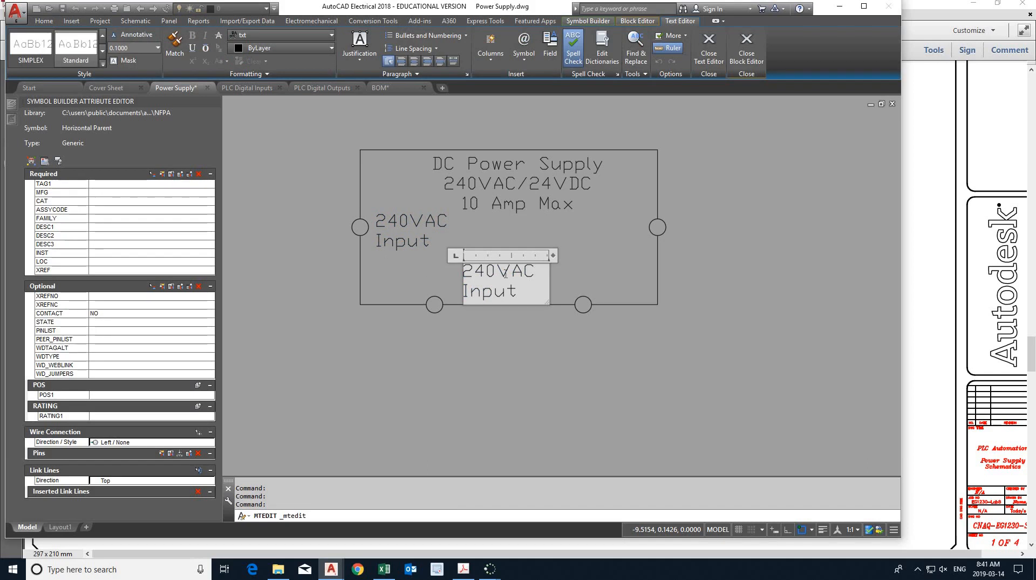
key(ctrl+a)
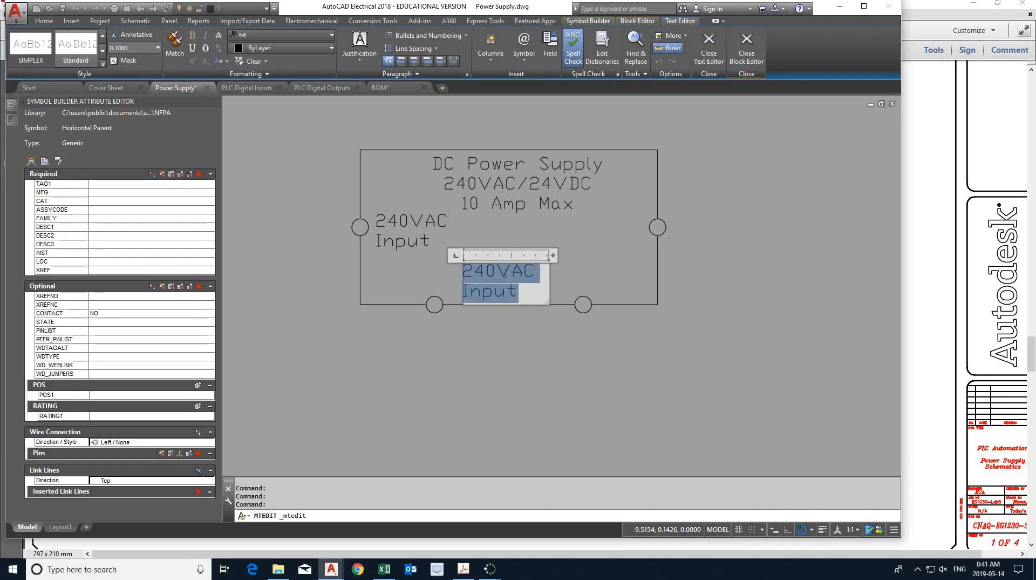
text(24)
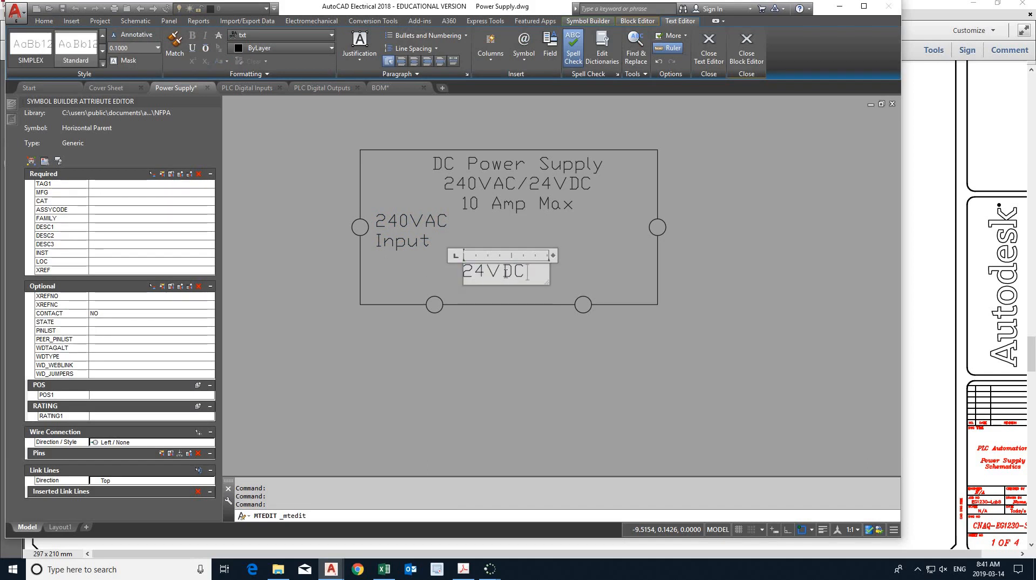
text(VDC)
key(Return)
text(Output)
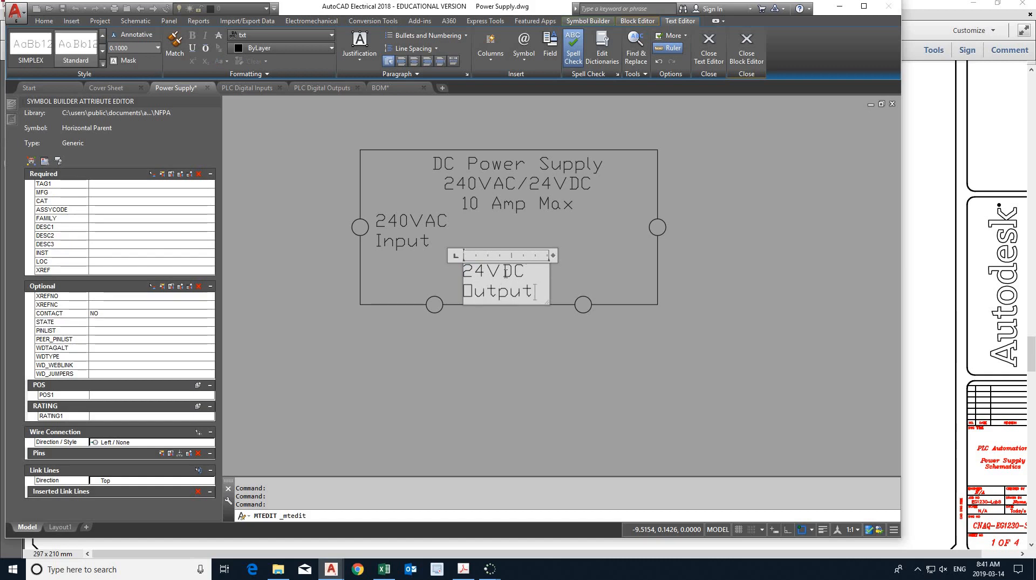
click(595, 276)
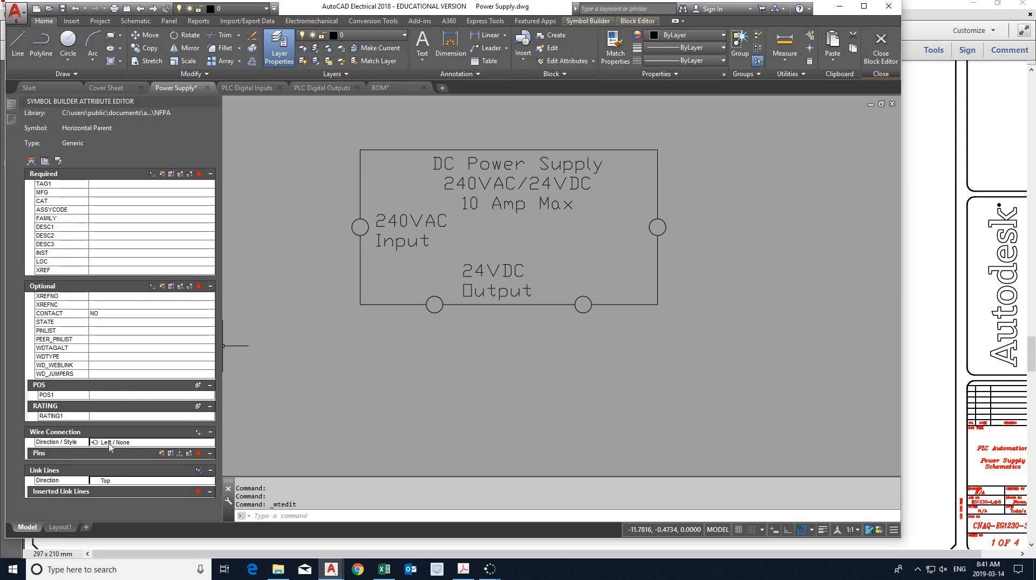
- Insert a Left / None wire connection at the left quadrant of the left terminal circle, and end the insertion
click(198, 432)
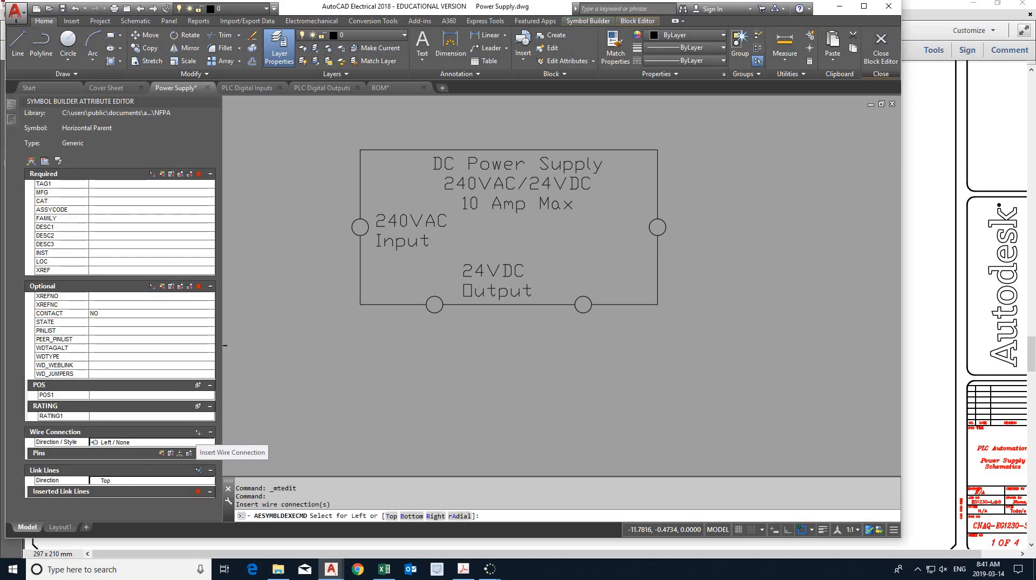
scroll(348, 236, up, 2)
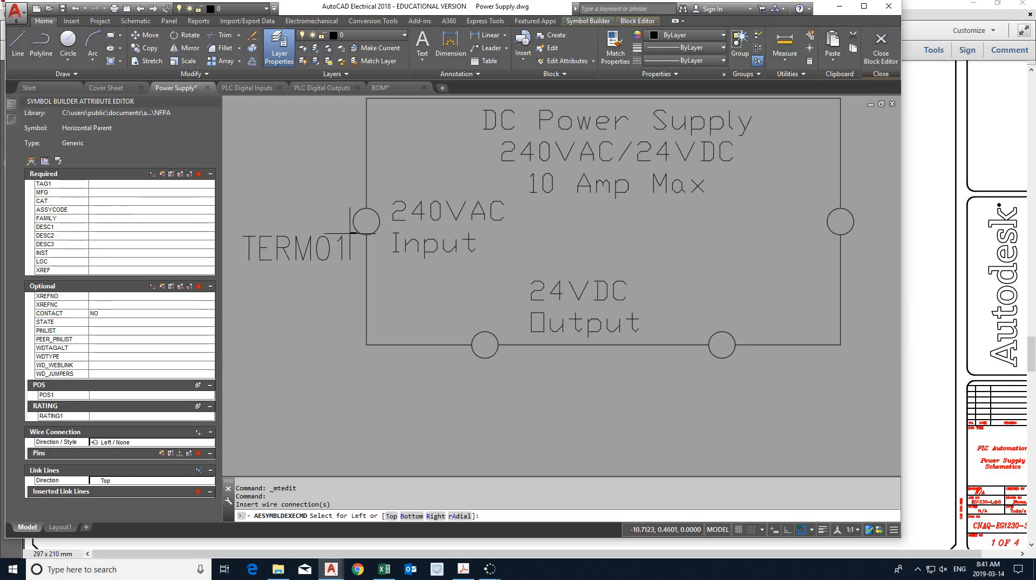
click(813, 529)
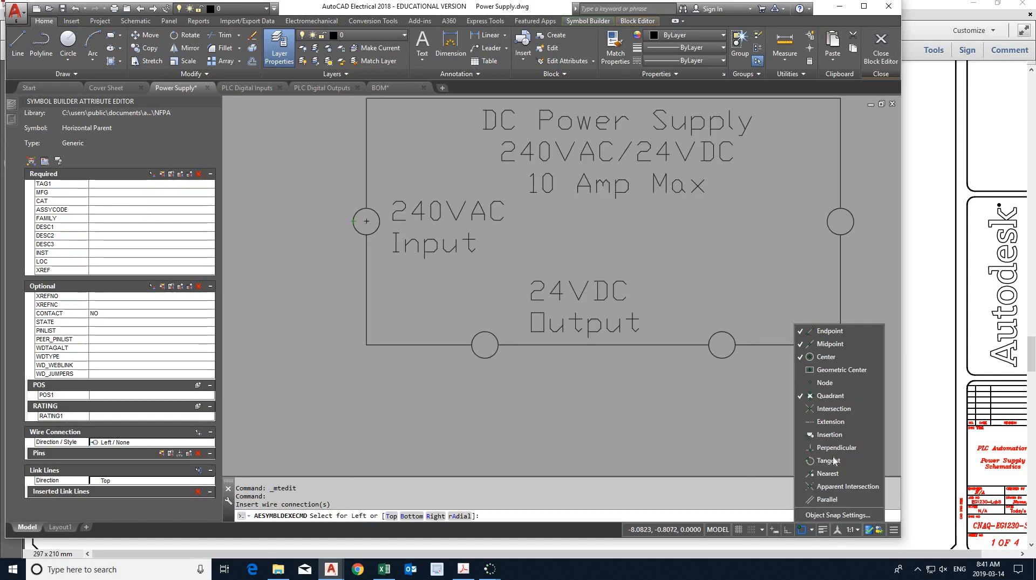
click(442, 376)
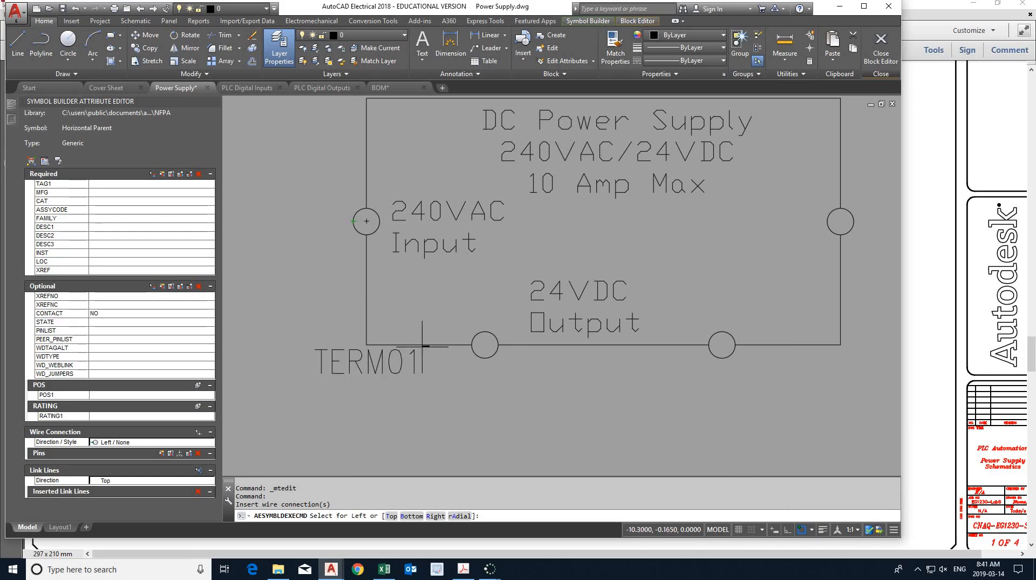
click(367, 233)
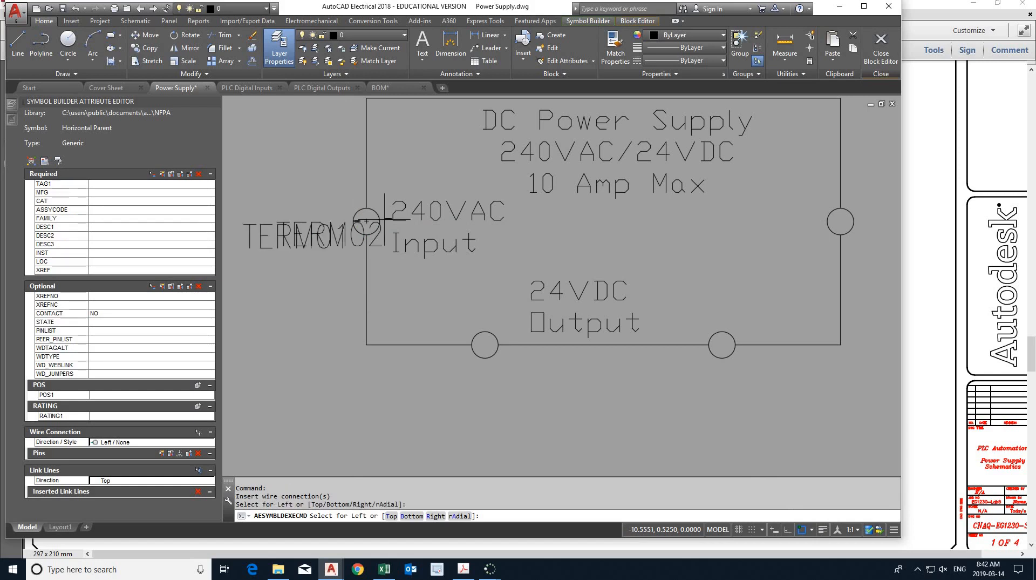
key(Escape)
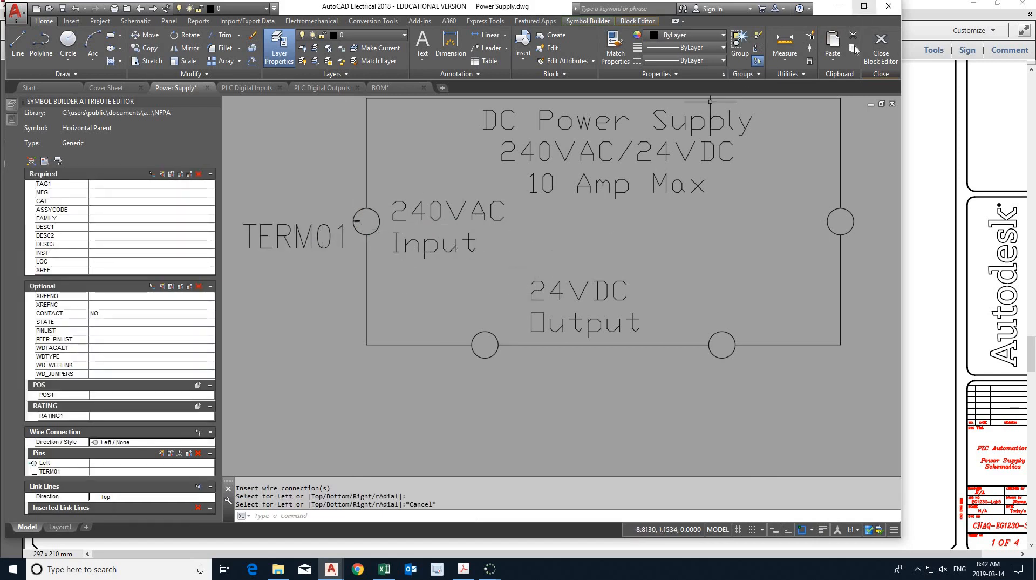
- Maximize the window and insert a Right / None wire connection at the right quadrant of the right terminal circle
click(864, 5)
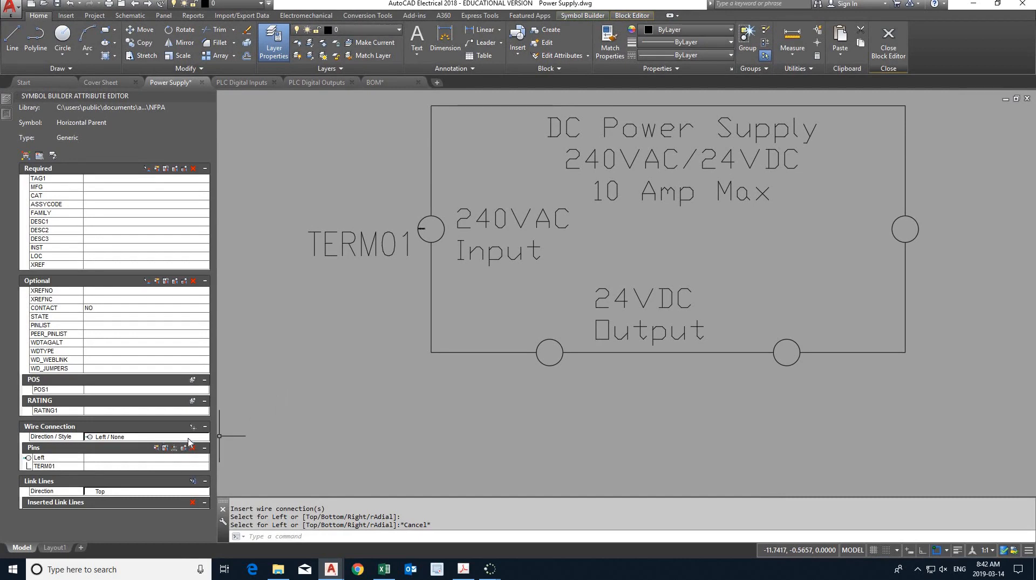
click(188, 438)
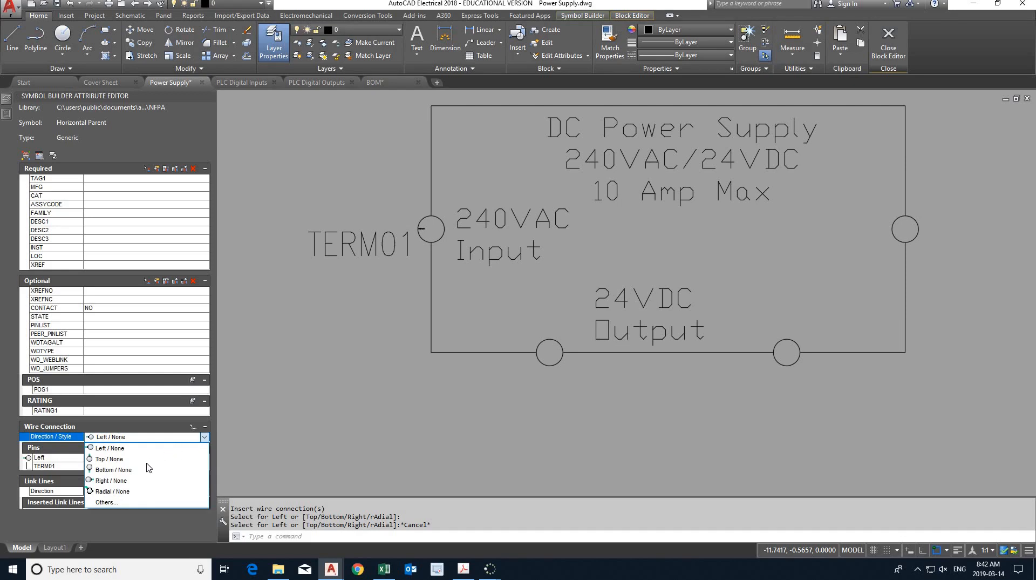
click(136, 481)
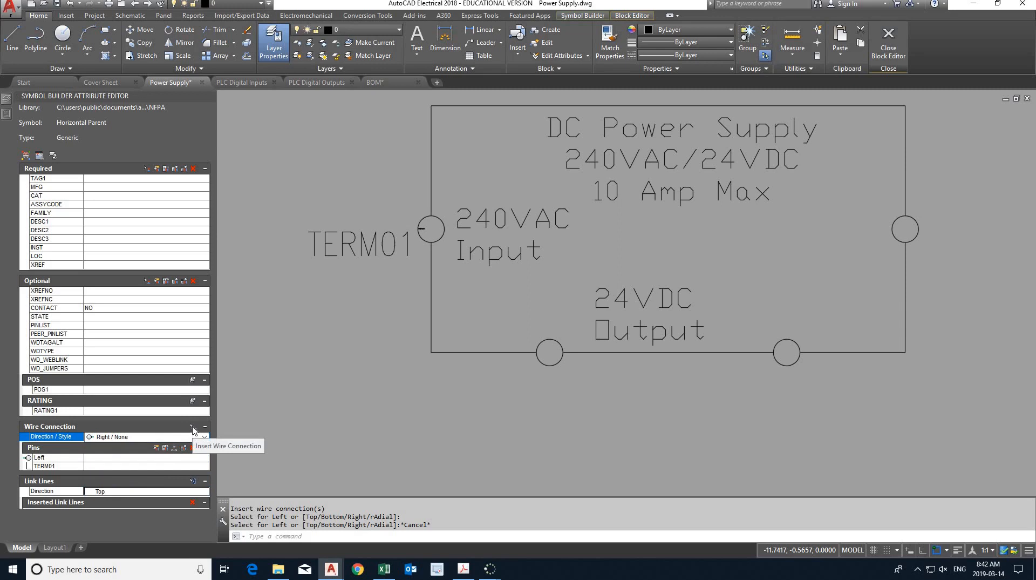
click(192, 427)
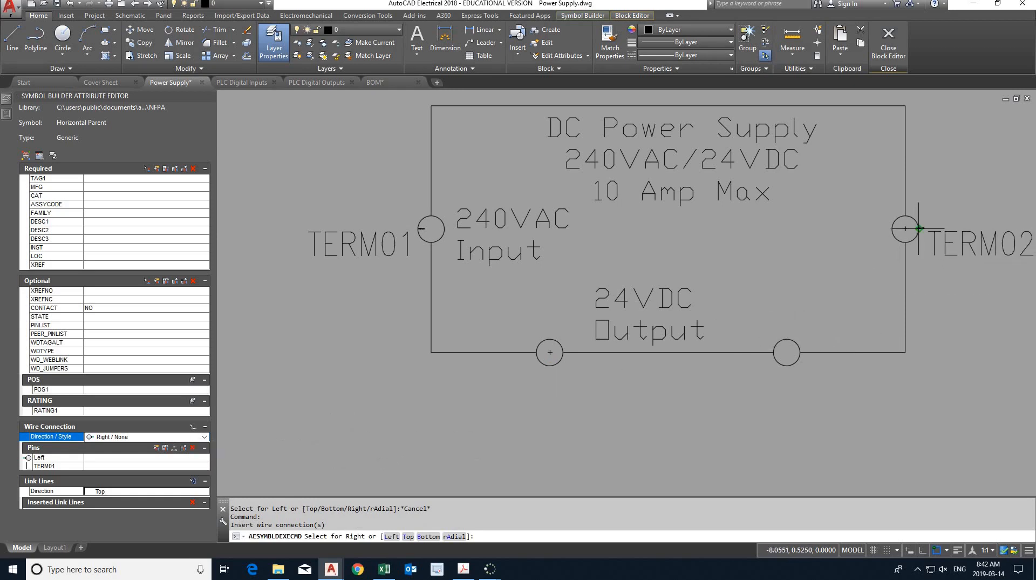
click(919, 228)
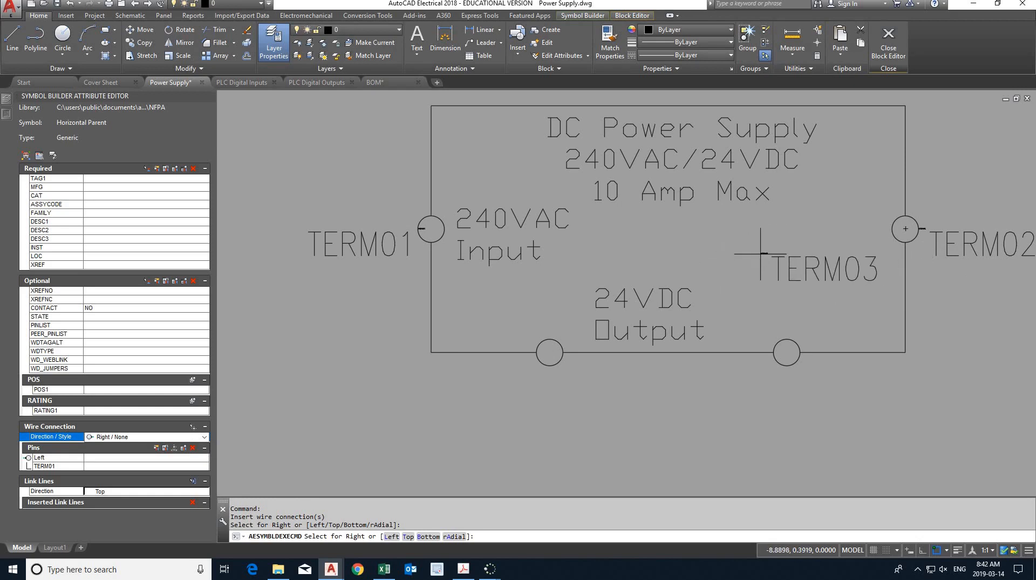
key(Escape)
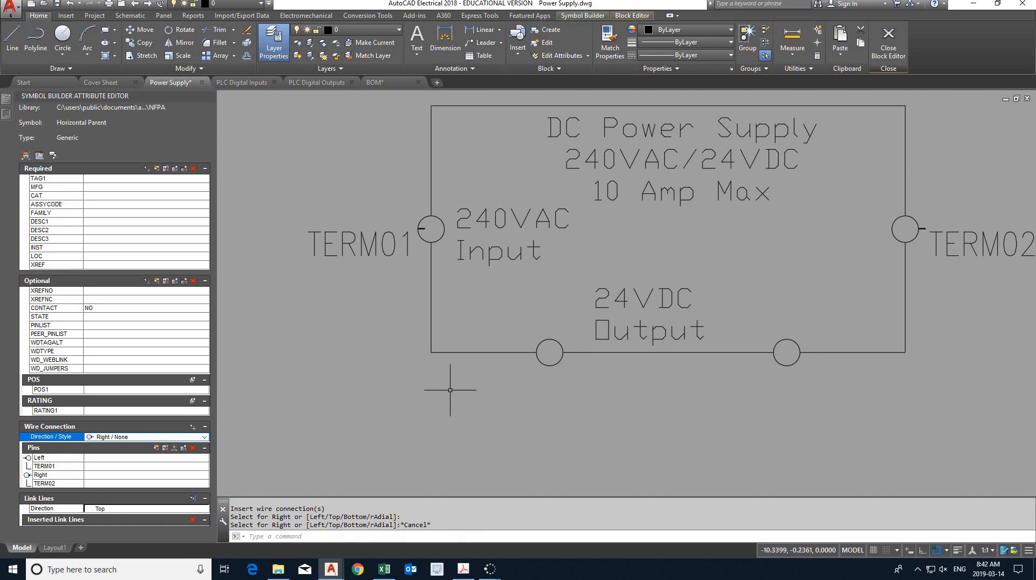
- Insert Bottom / None wire connections at the bottom quadrants of the two bottom terminal circles, and end the insertion
click(205, 437)
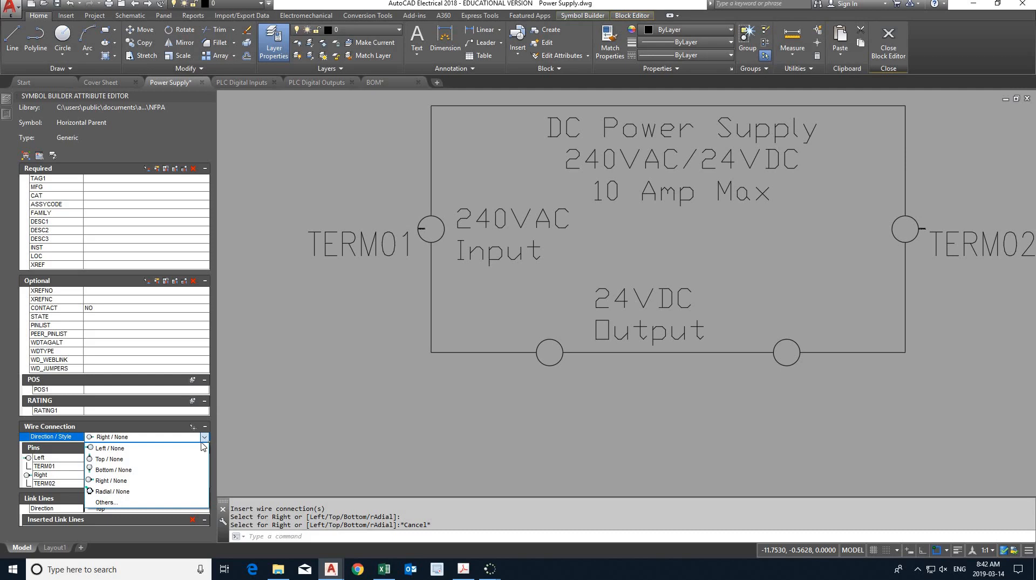
click(132, 469)
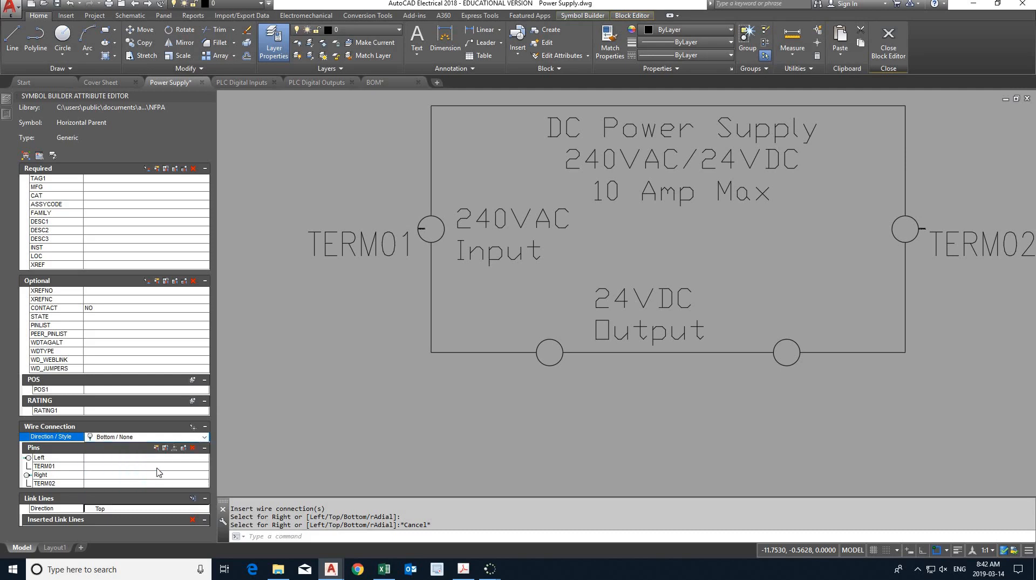
click(192, 427)
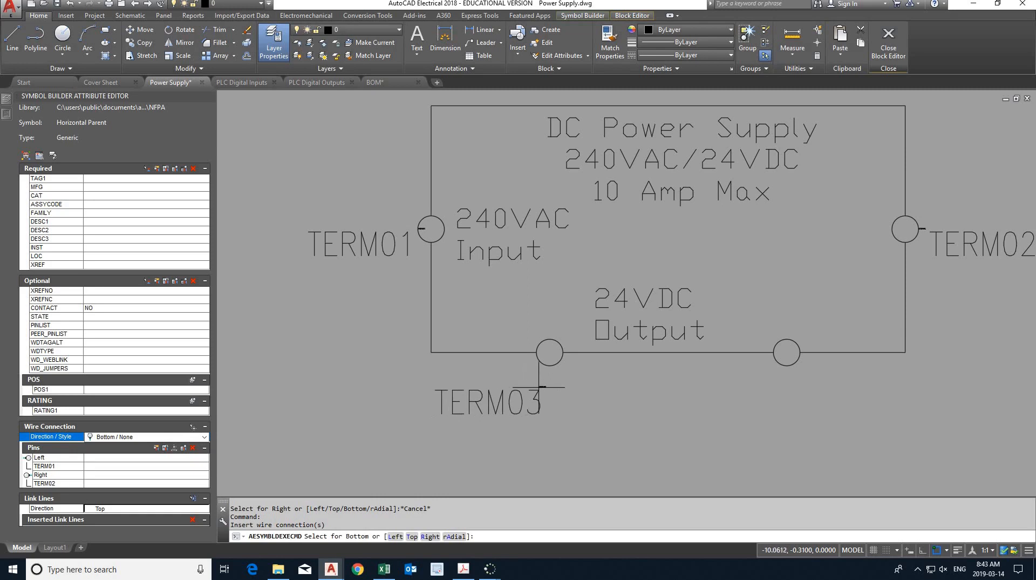
click(550, 365)
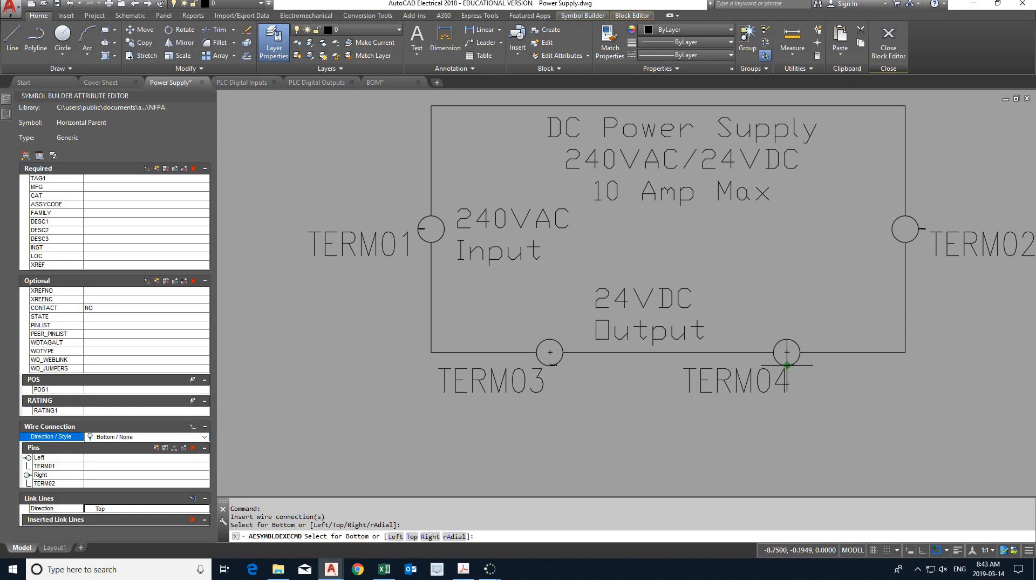
click(788, 361)
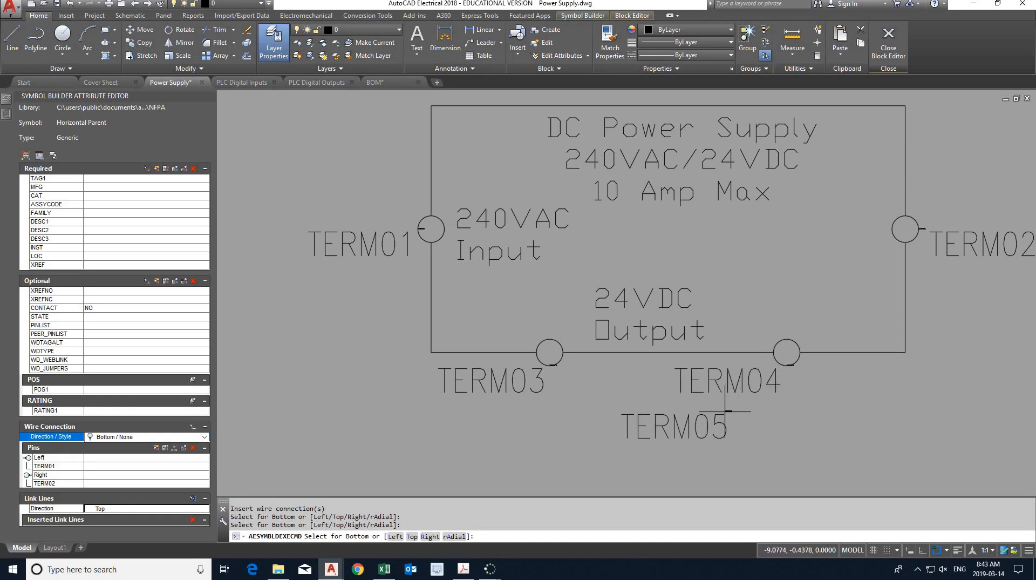
key(Escape)
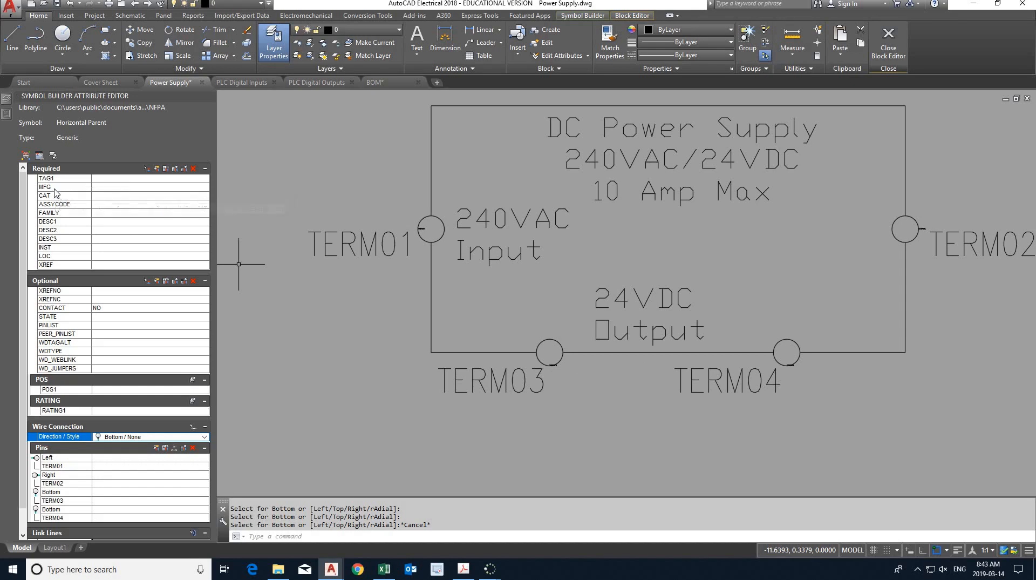
- Insert the TAG1, MFG and CAT attributes together inside the box, between the 24VDC Output text and the right terminal circle
drag(56, 179, 56, 198)
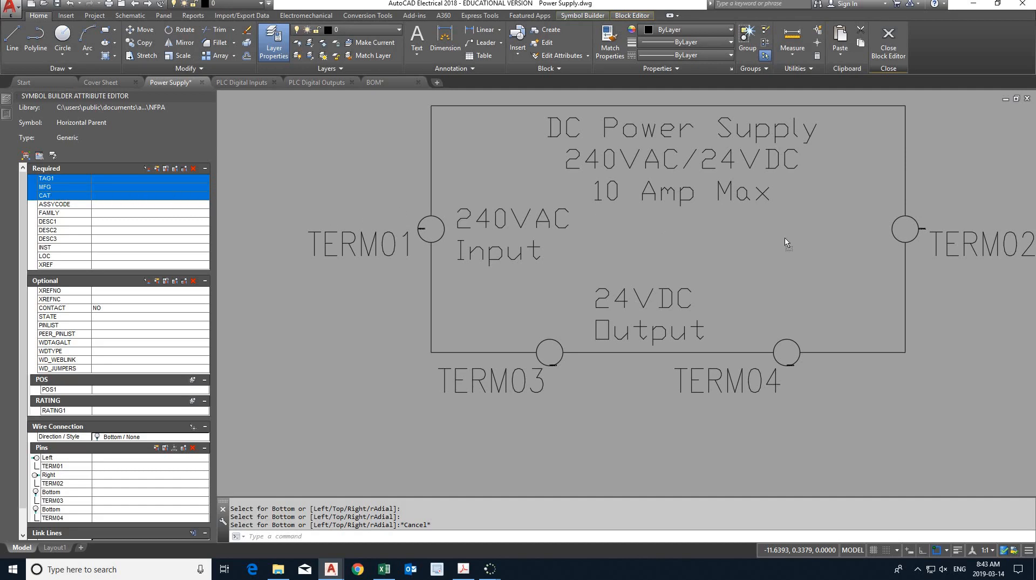
drag(54, 195, 796, 241)
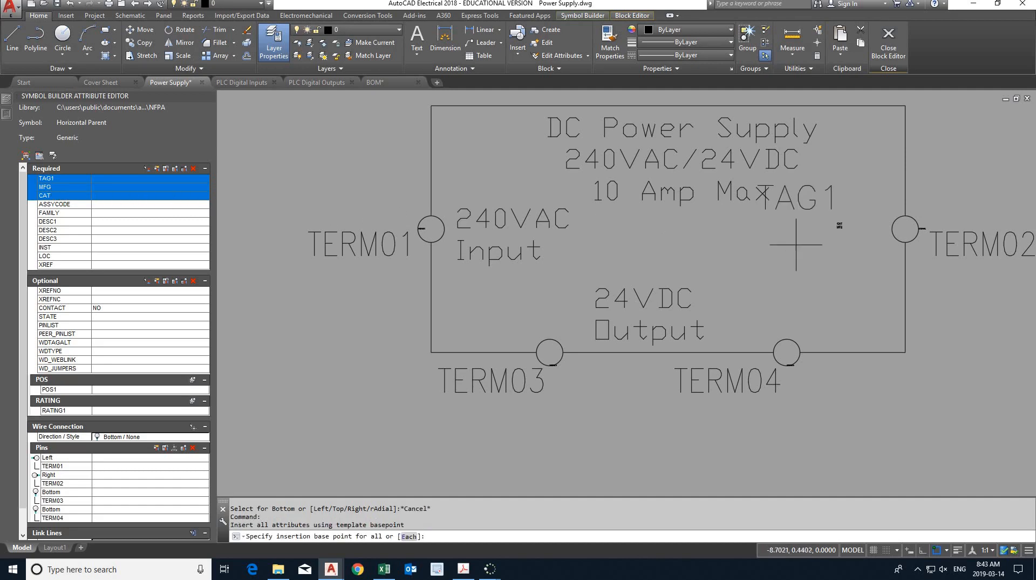
click(785, 288)
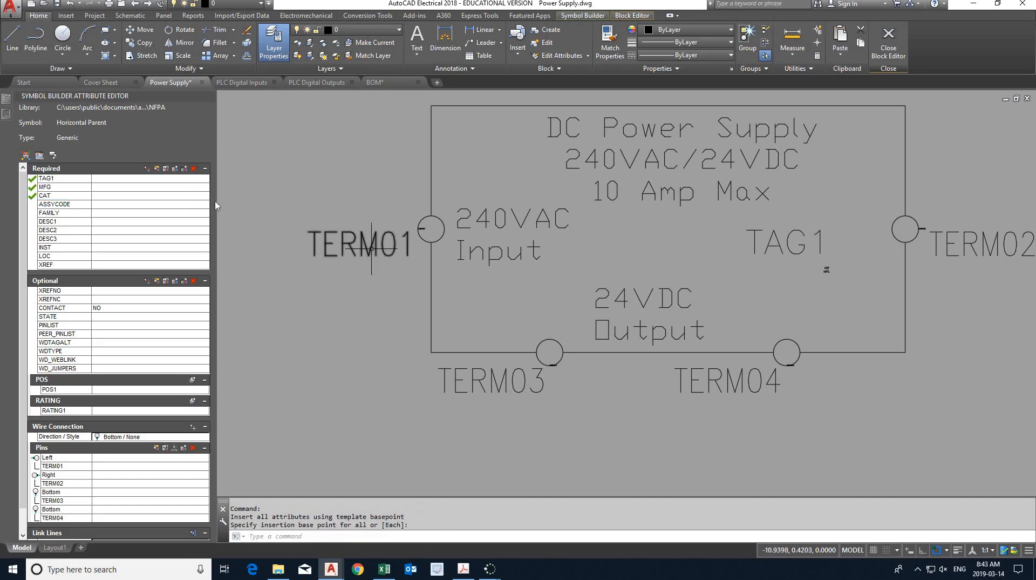
- Set the TAG1 attribute's value to PS
double_click(136, 182)
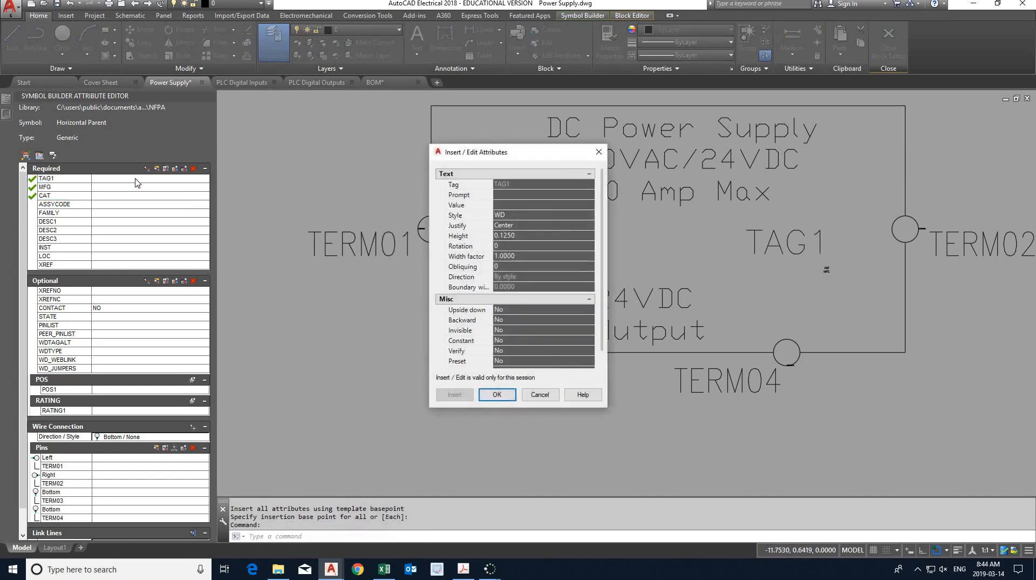
click(599, 153)
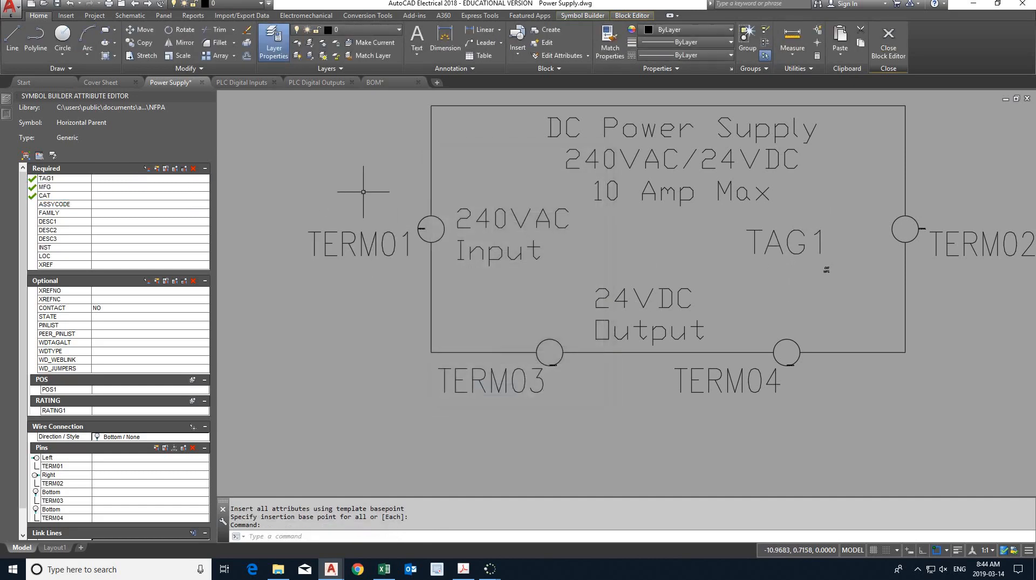
click(178, 181)
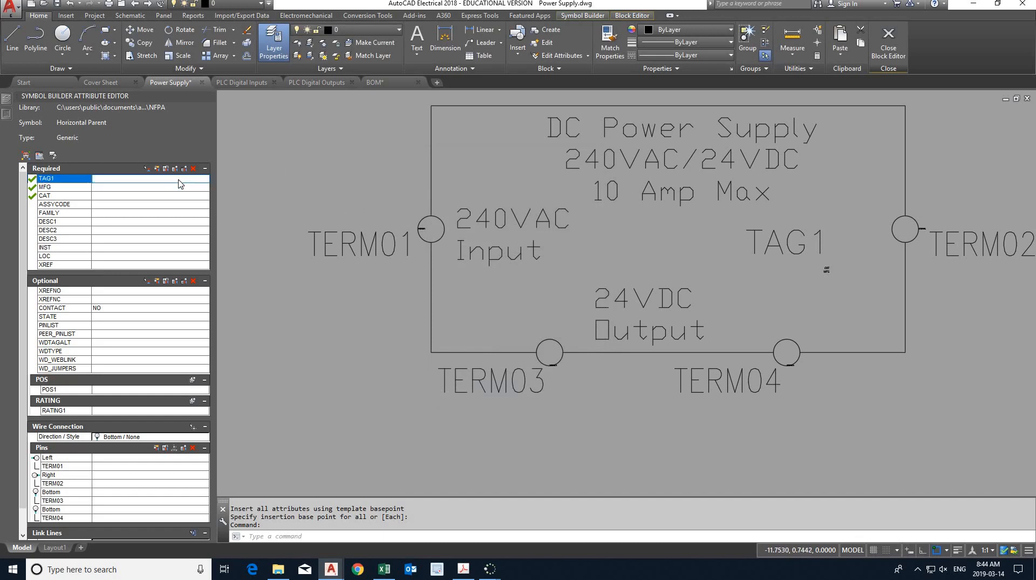
click(179, 180)
text(PS)
click(249, 196)
key(Escape)
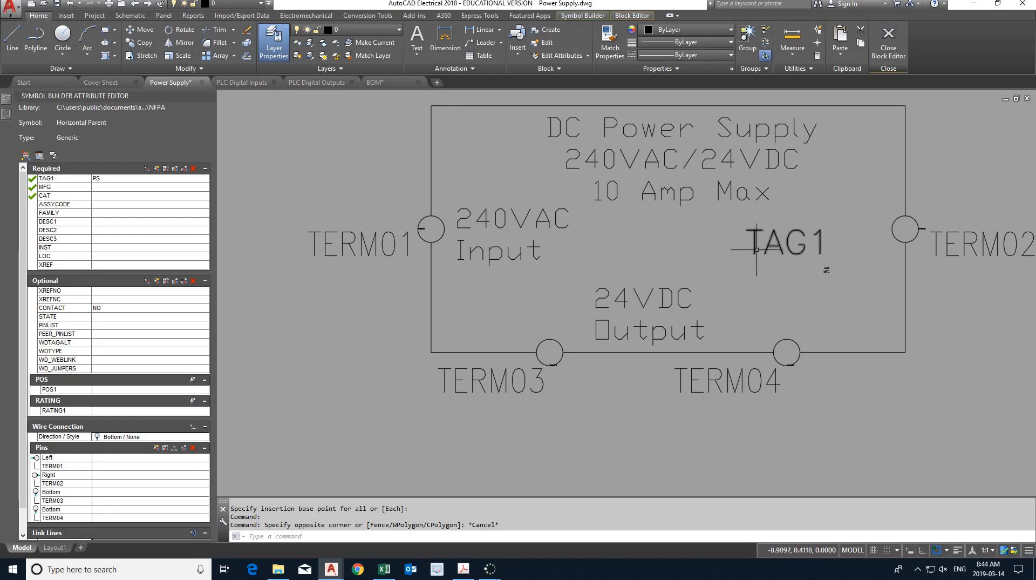
- Move the TAG1 attribute just above the box's top edge and check the power supply symbol in the Lab 6 PDF in Adobe Acrobat
middle_drag(757, 250, 735, 291)
click(735, 292)
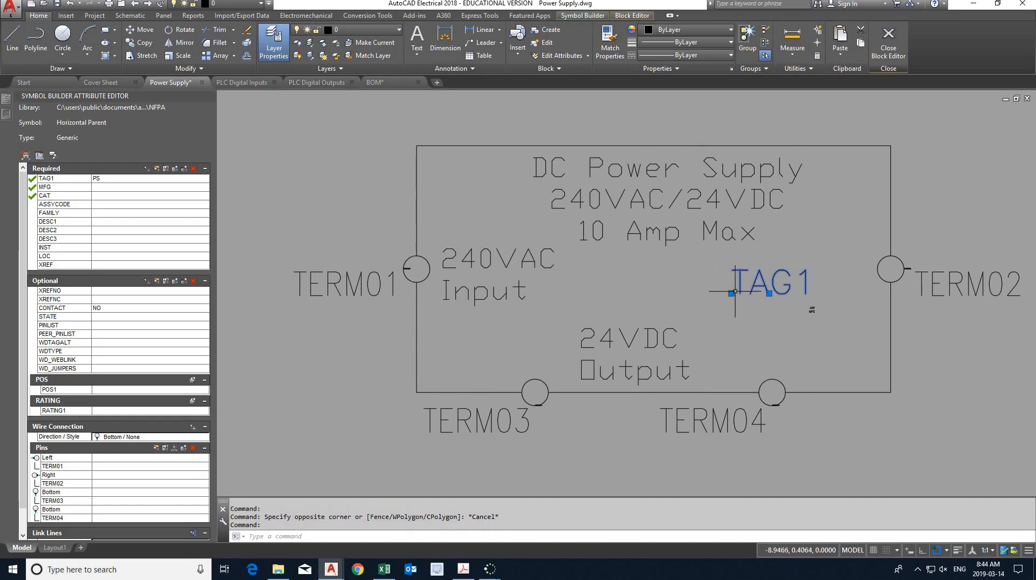
click(731, 292)
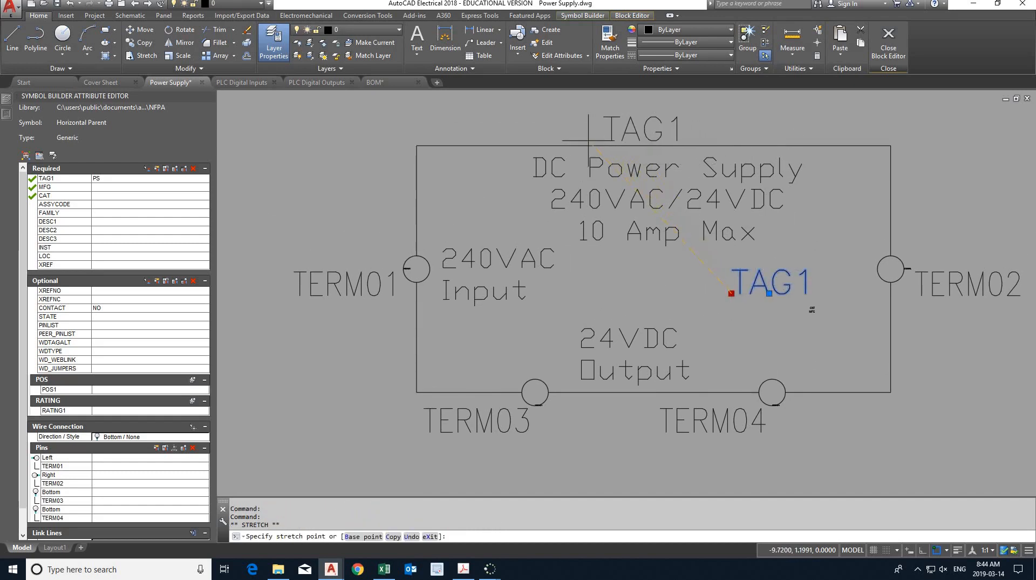
click(588, 141)
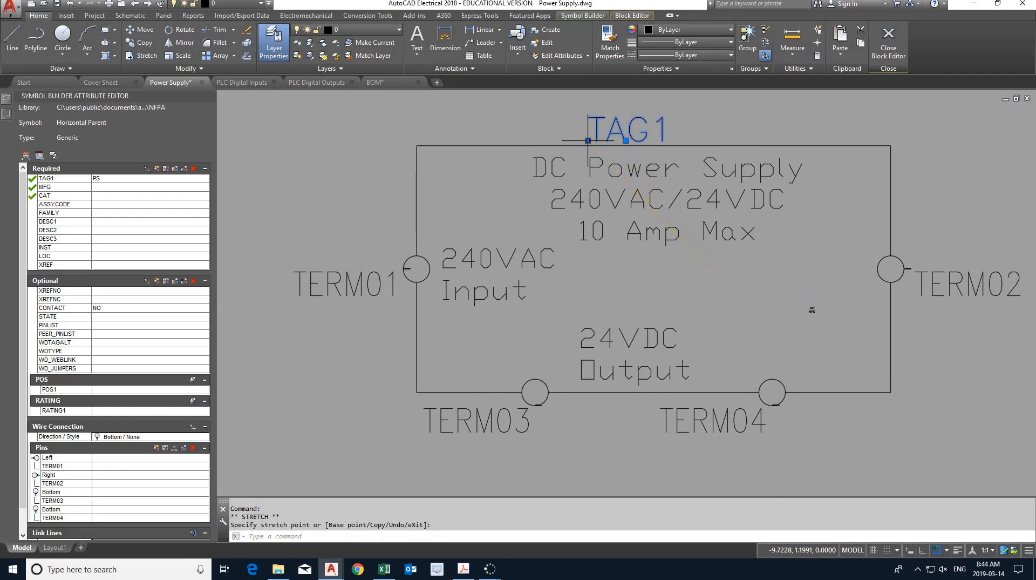
click(463, 568)
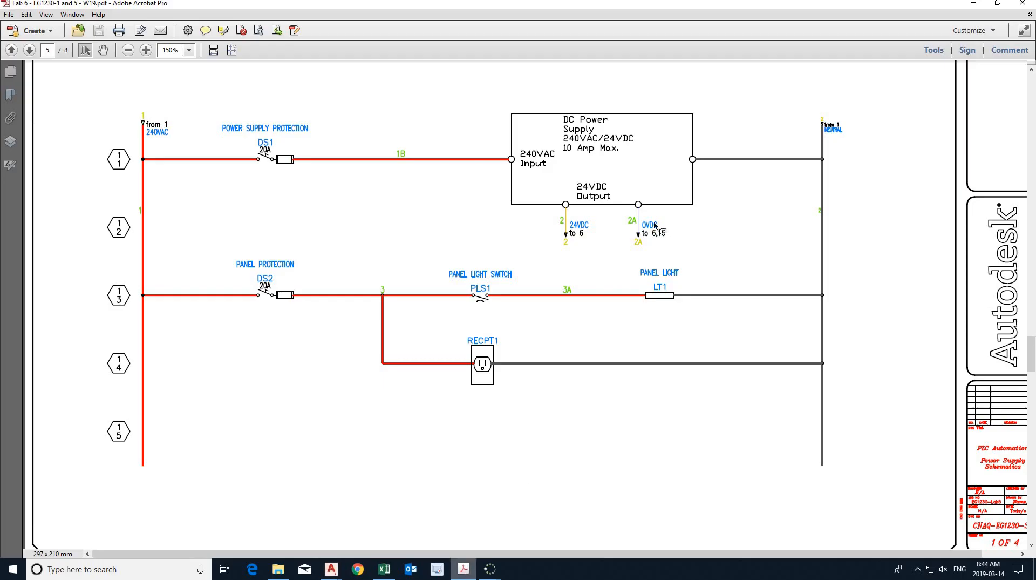
click(464, 569)
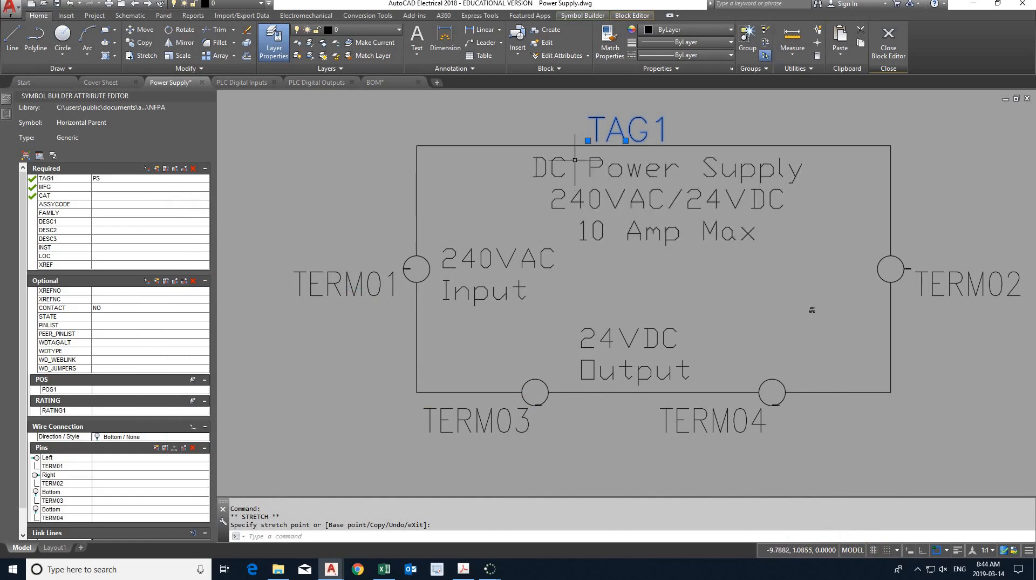
- Clear the TAG1 attribute's value in its properties and accept the change
click(108, 180)
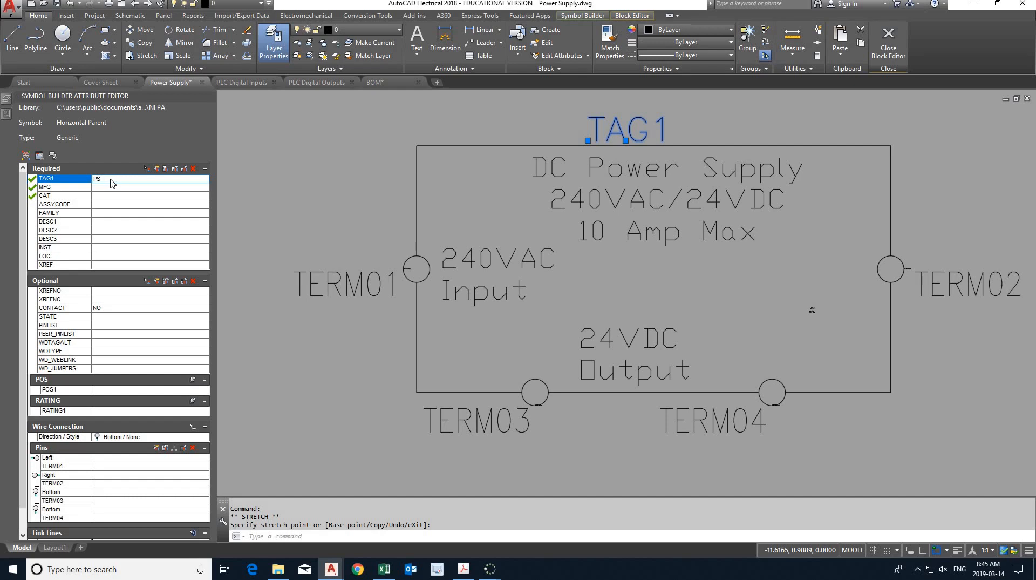
right_click(110, 180)
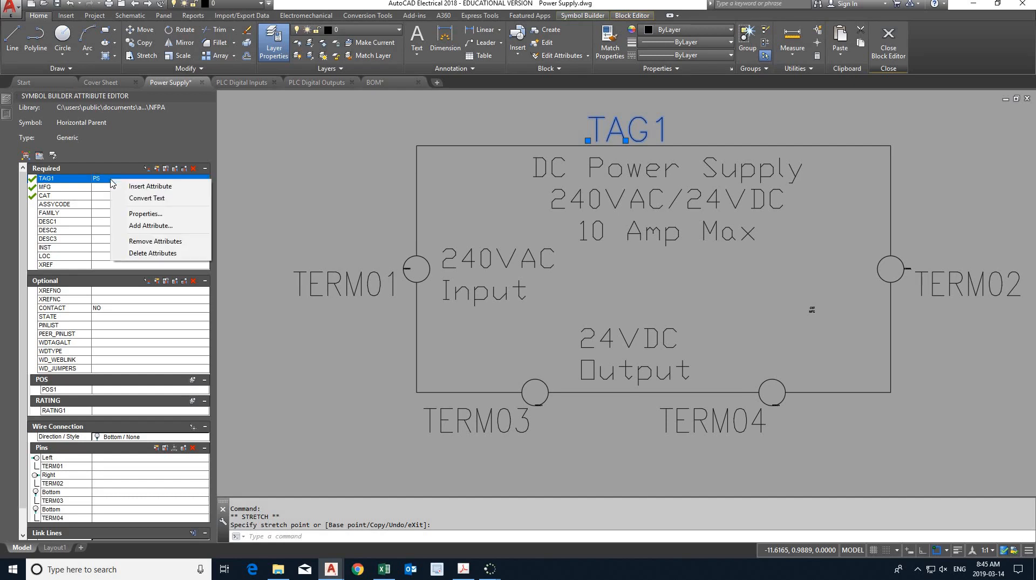
click(146, 214)
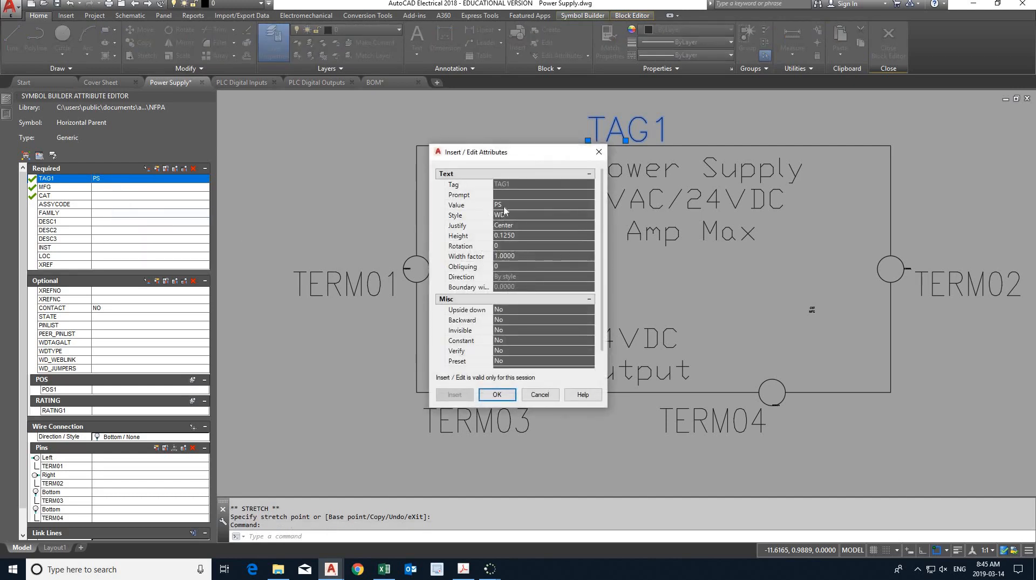
click(505, 206)
key(BackSpace)
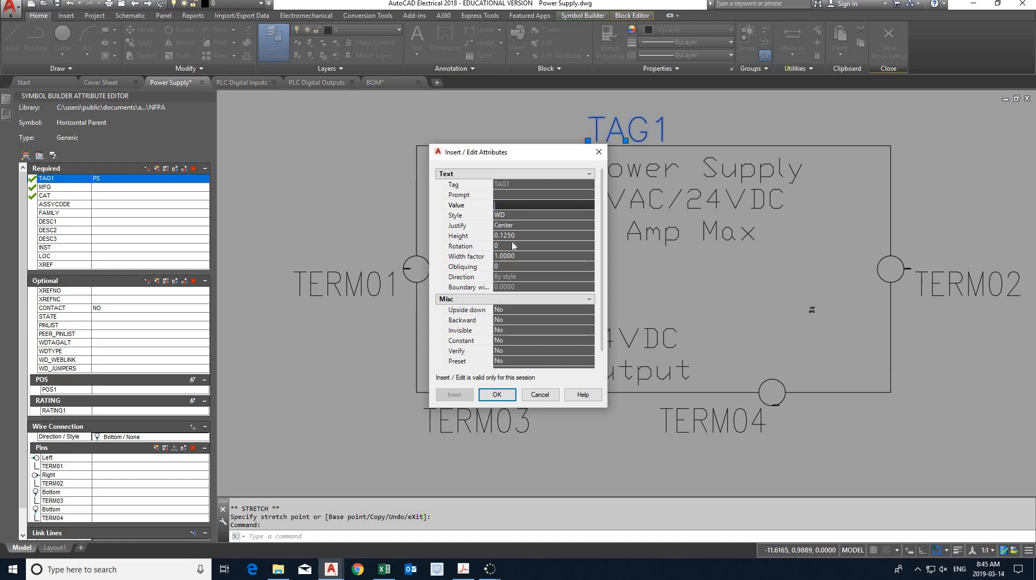
click(497, 395)
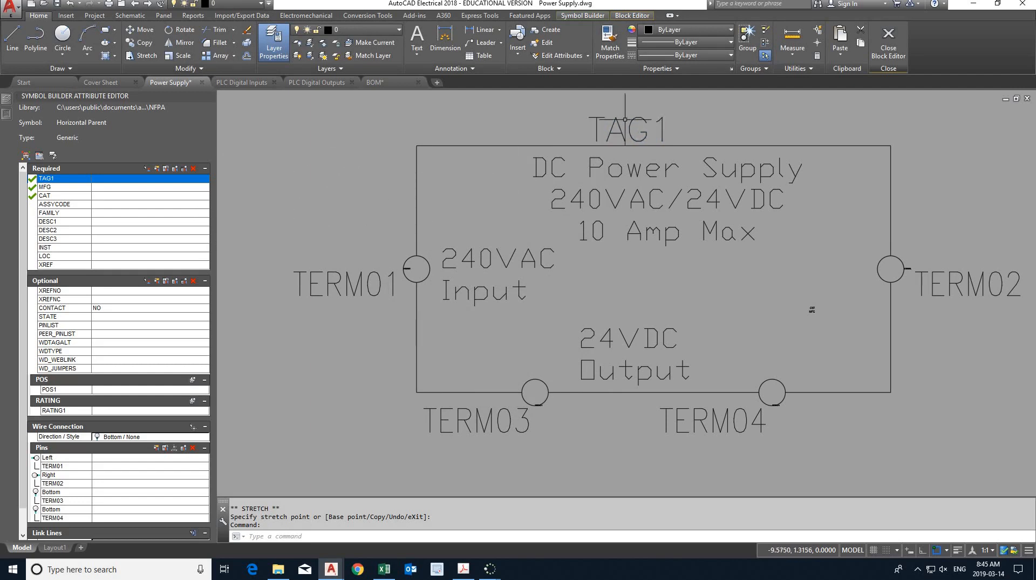
- Close the block editor to save the symbol, and set the catalog lookup symbol name to (PW) Power supplies
click(890, 43)
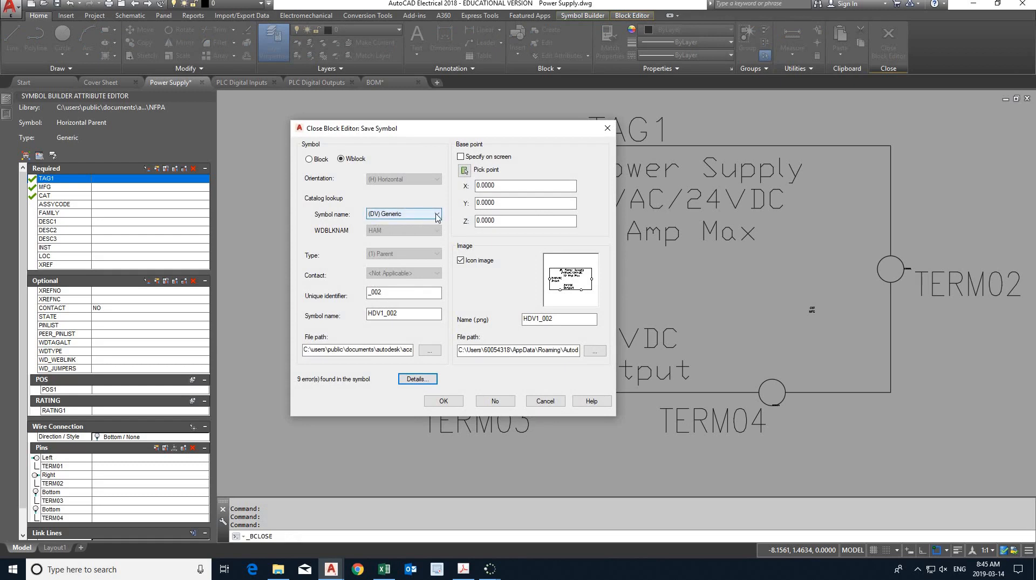
click(438, 216)
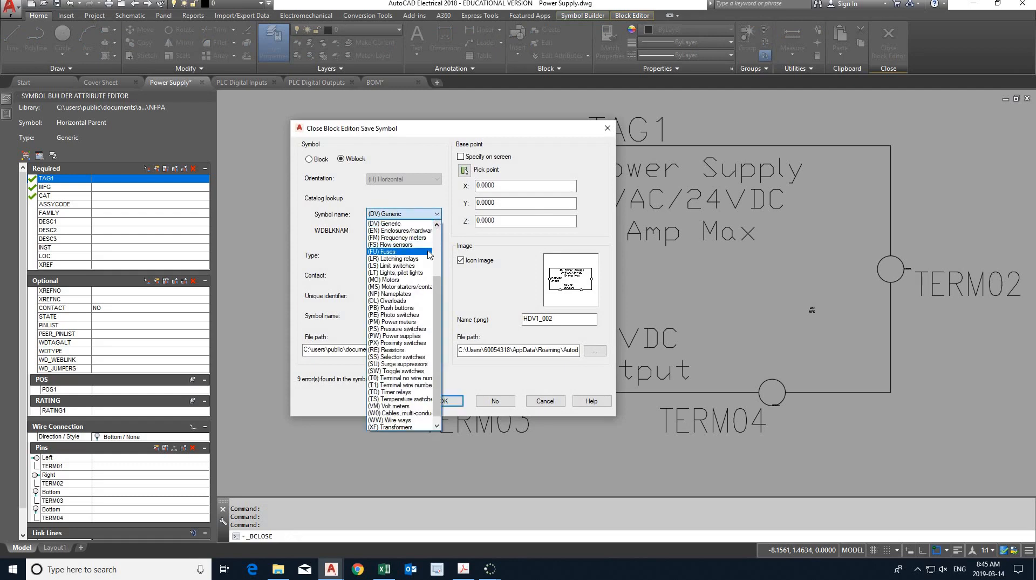
click(421, 336)
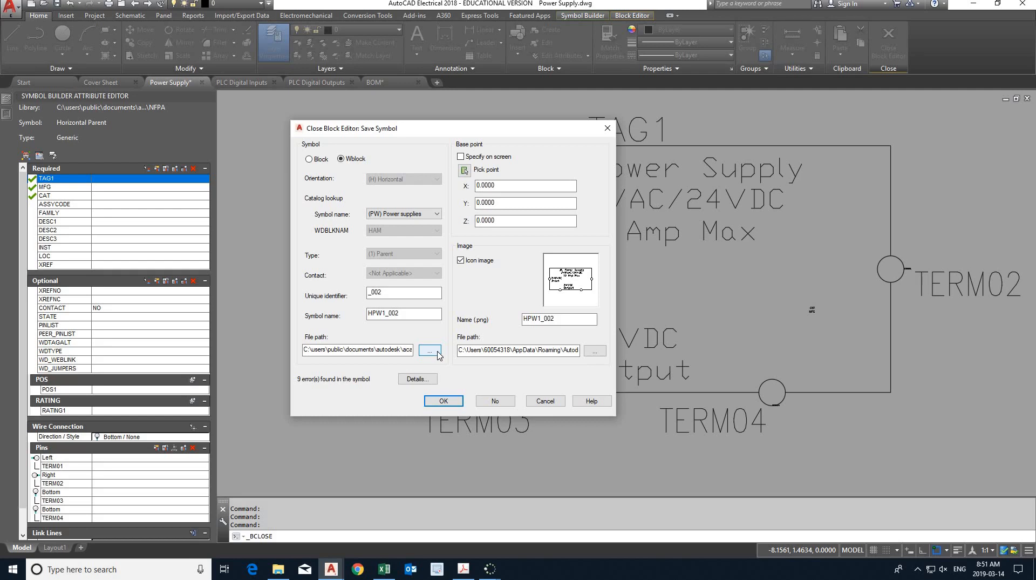
- Set the symbol's file path to the Lab 6 Tutorial - EG1230-5 folder, under Labs, Lab 6 of EG1230-W19 in the Z: drive's Documents
click(430, 351)
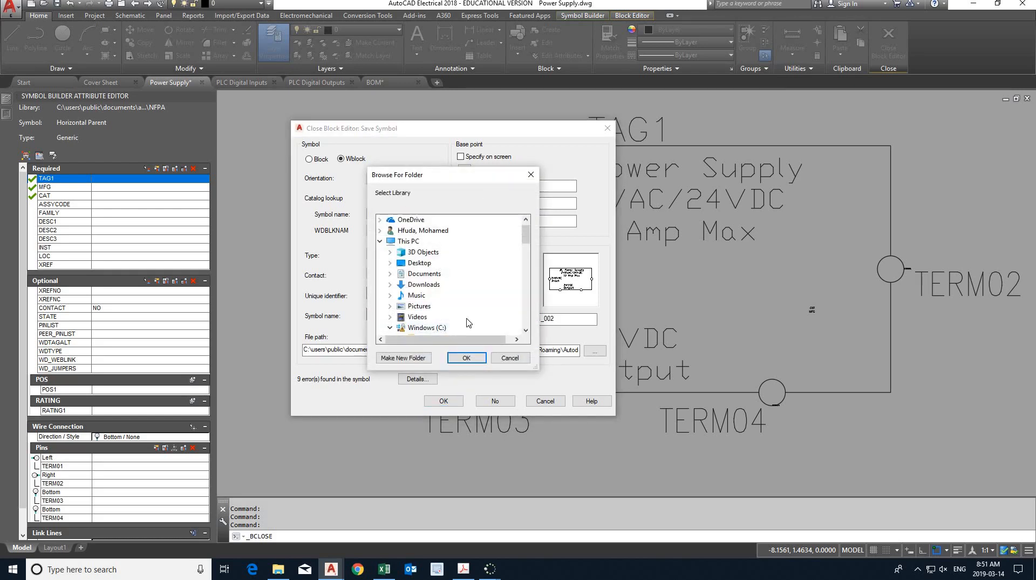
scroll(468, 320, down, 1)
scroll(461, 314, down, 3)
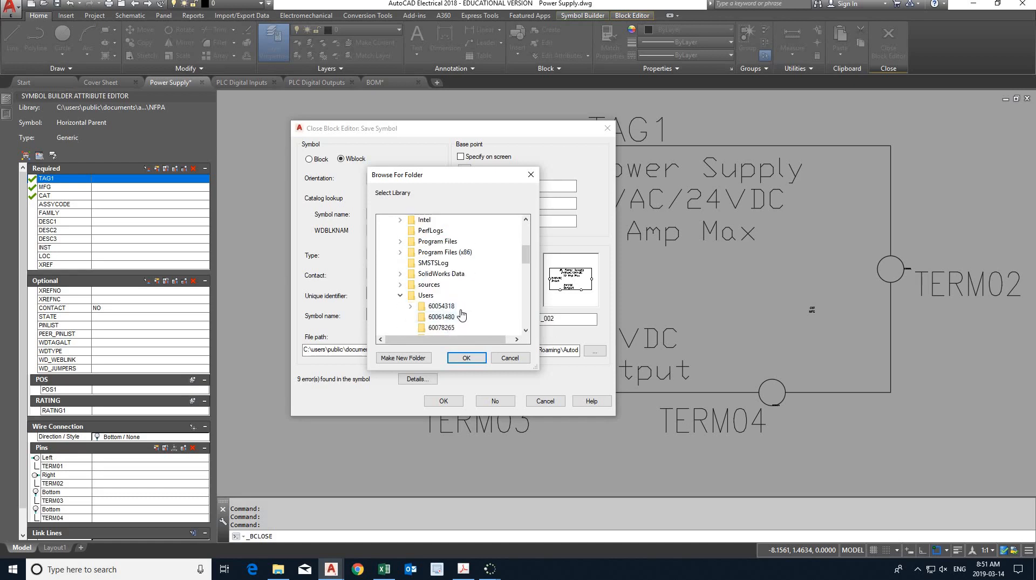
scroll(459, 315, down, 2)
scroll(459, 321, up, 6)
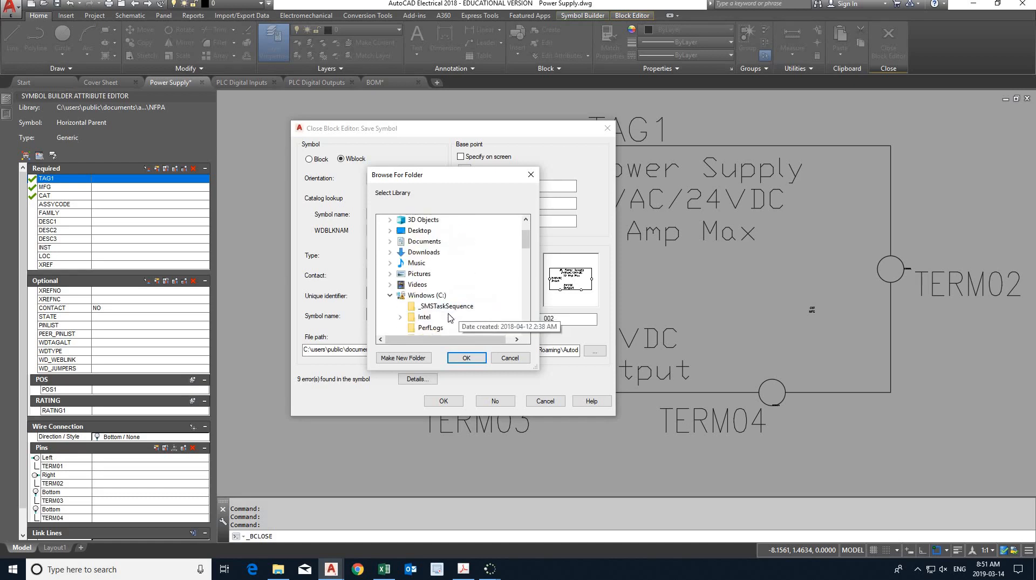
click(390, 296)
scroll(454, 318, down, 1)
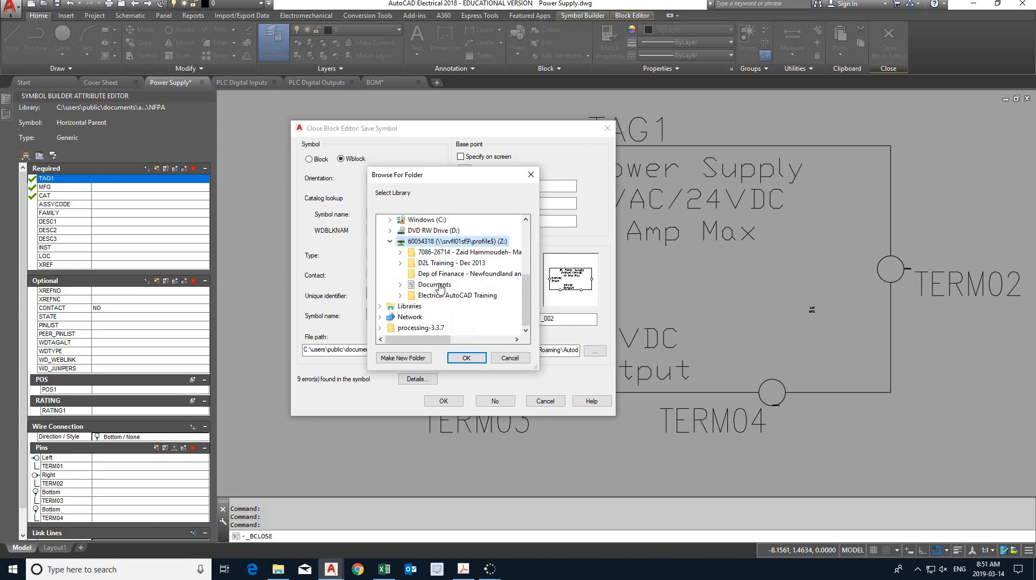
double_click(456, 292)
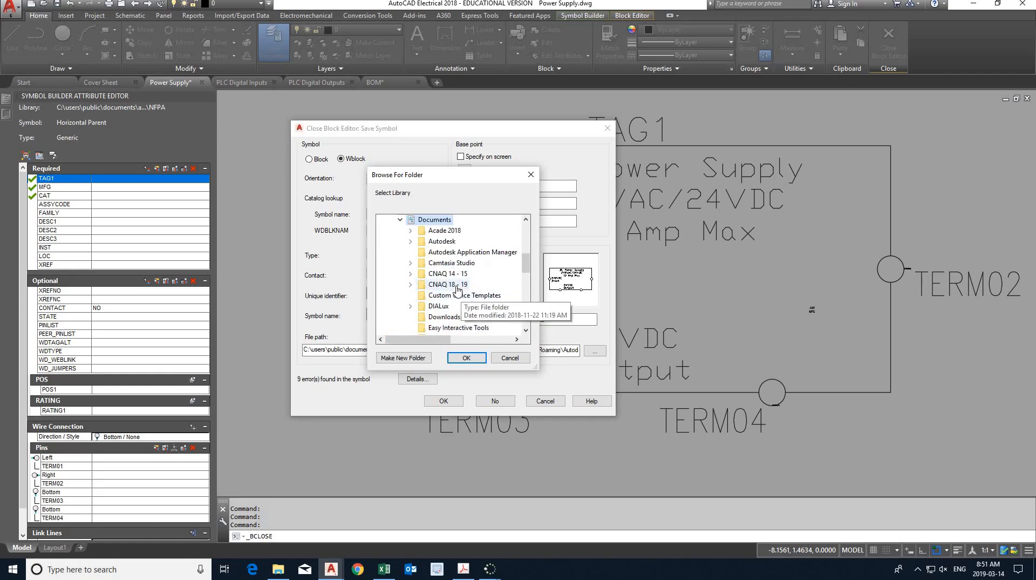
double_click(449, 284)
double_click(464, 306)
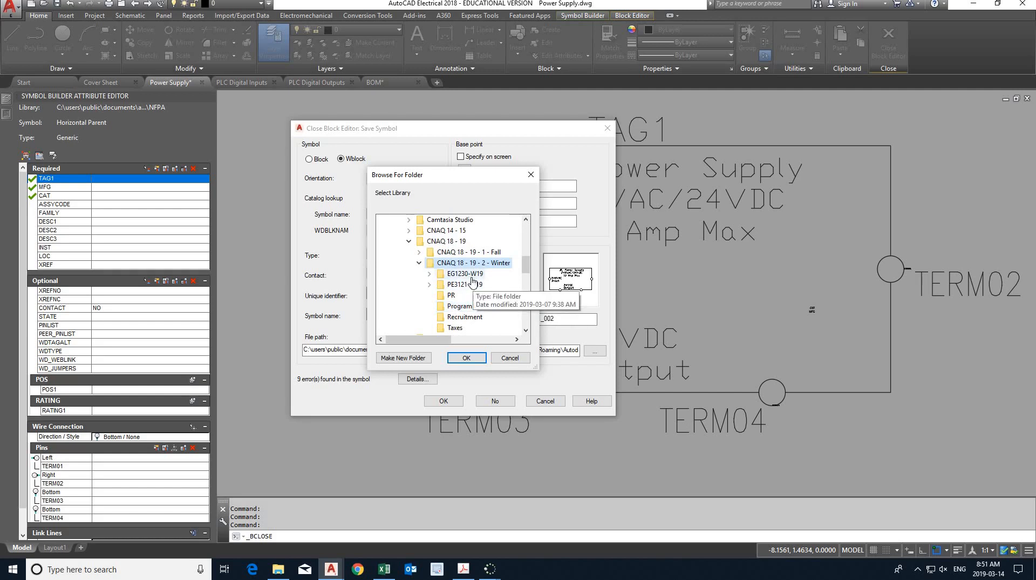
double_click(467, 274)
double_click(480, 295)
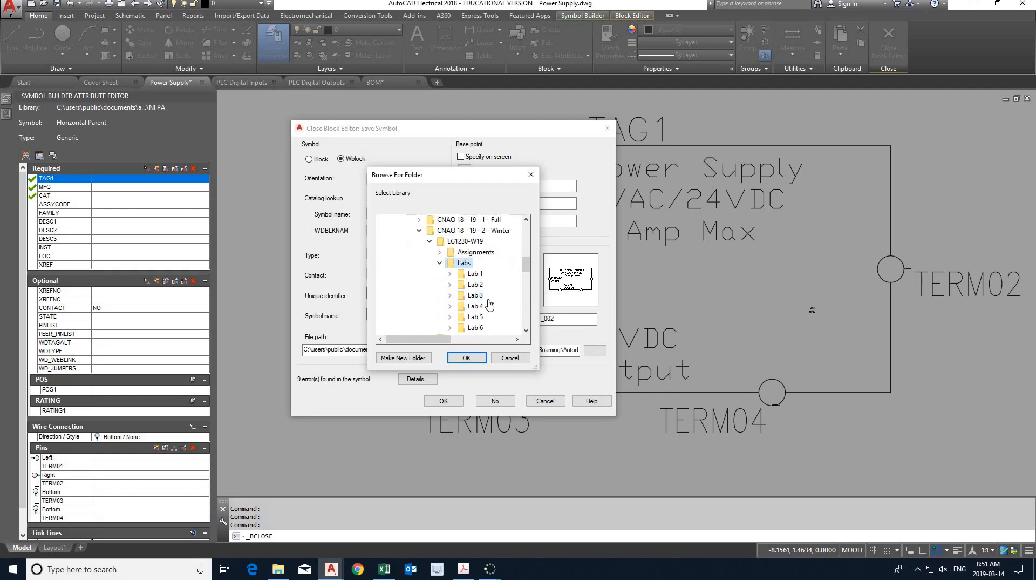
double_click(476, 263)
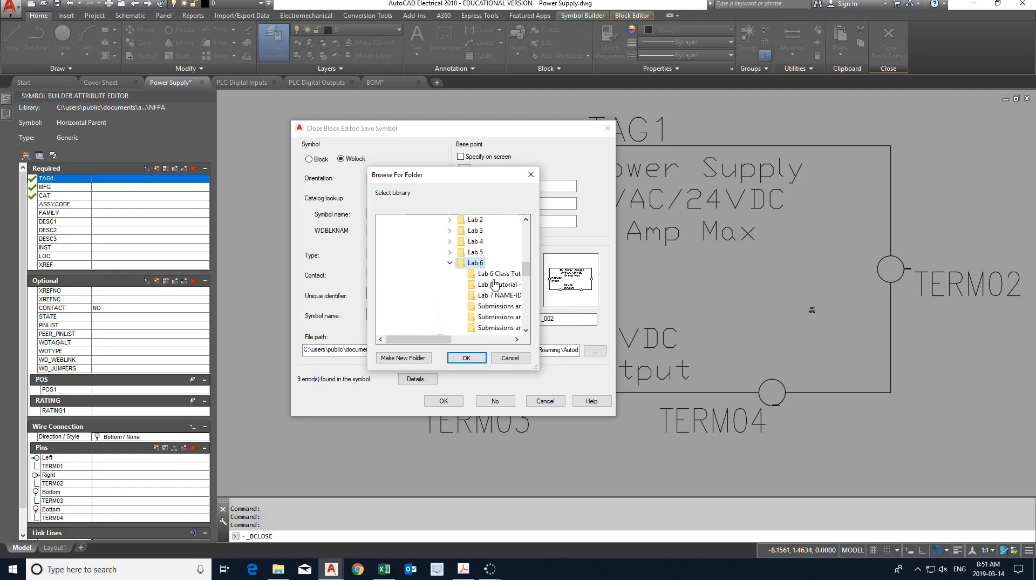
drag(447, 339, 492, 346)
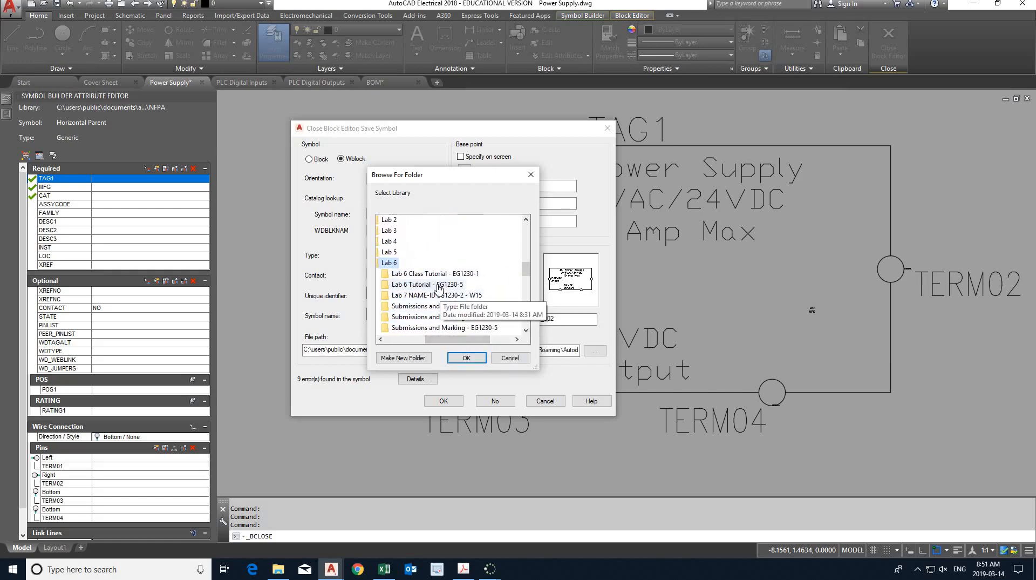
click(437, 285)
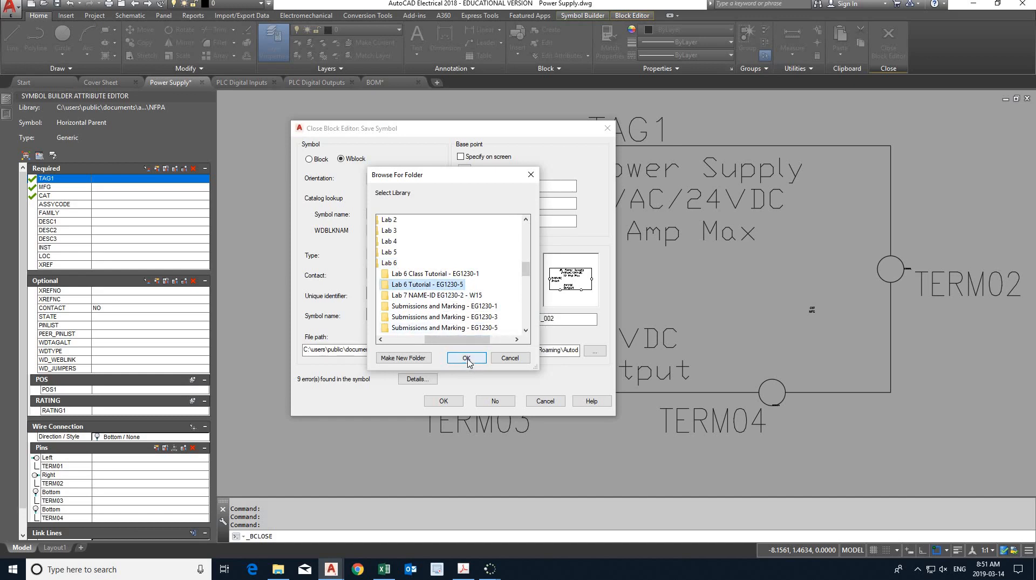
click(467, 358)
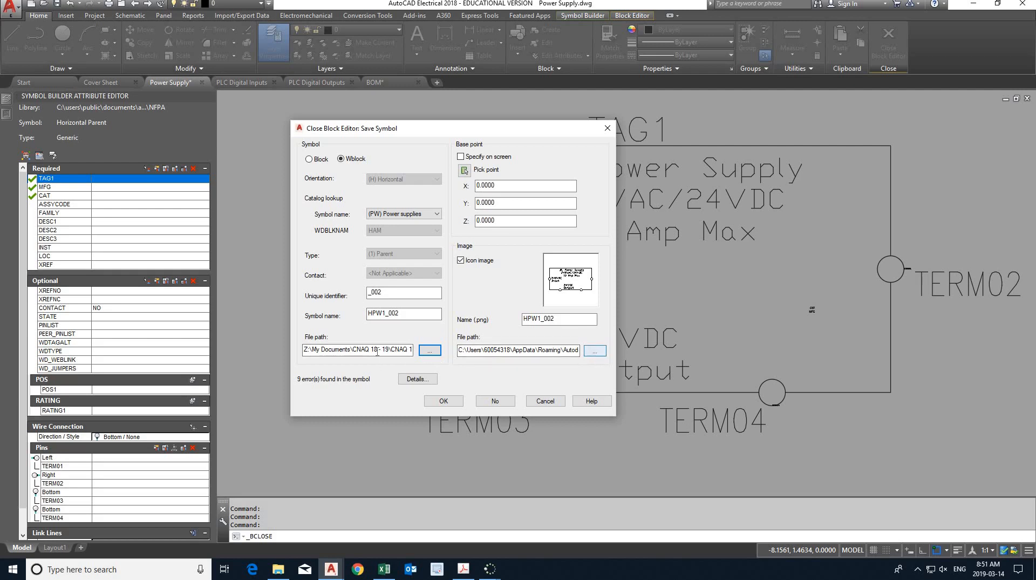
- Copy the symbol's file path and use it to replace the icon image's file path
click(377, 352)
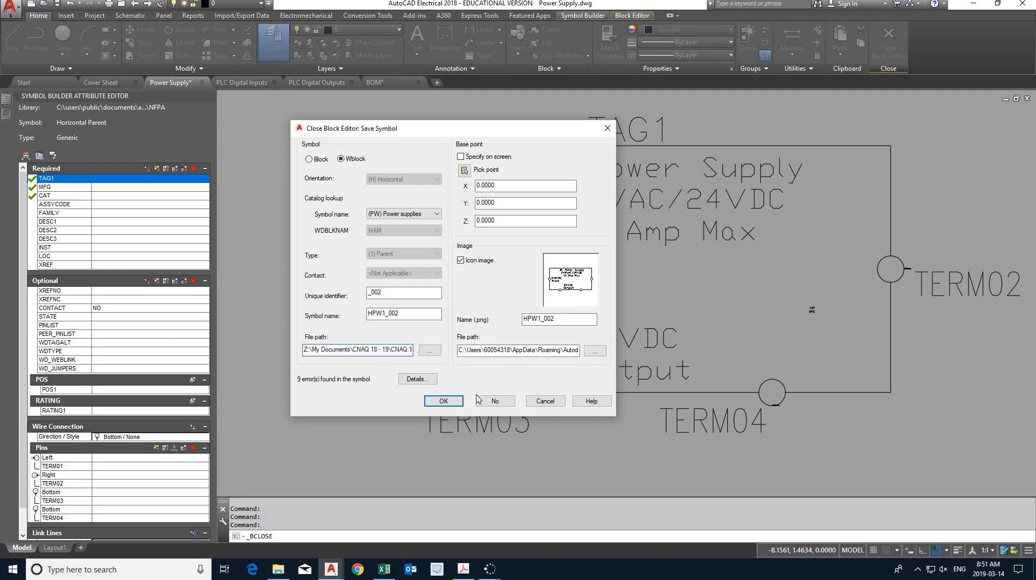
key(ctrl+a)
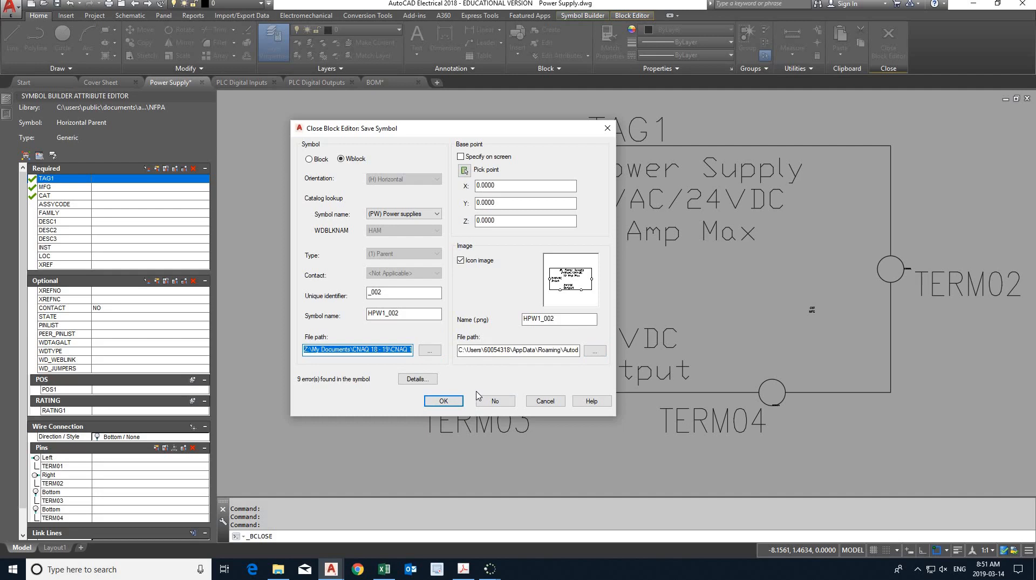
click(487, 350)
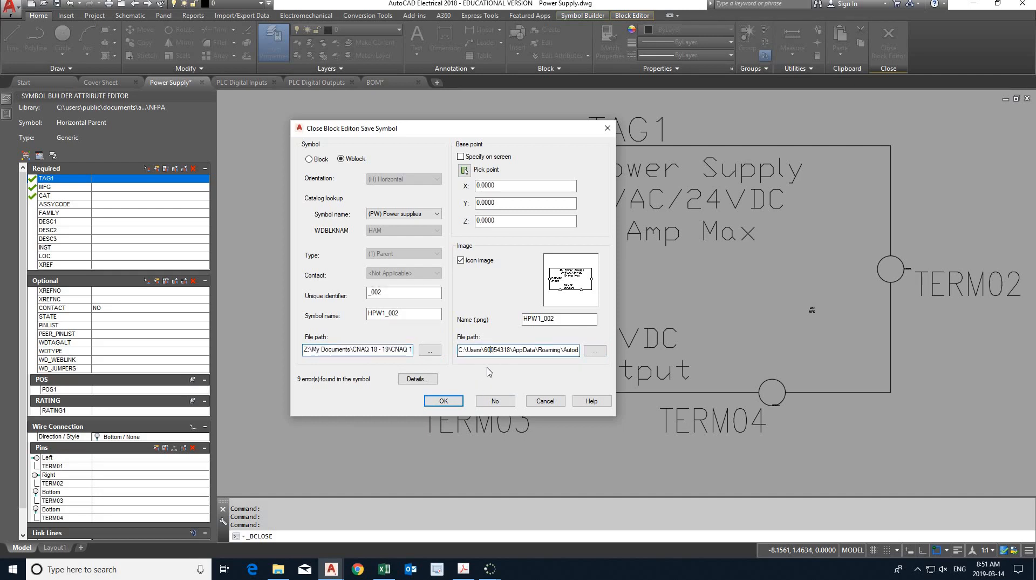
key(ctrl+a)
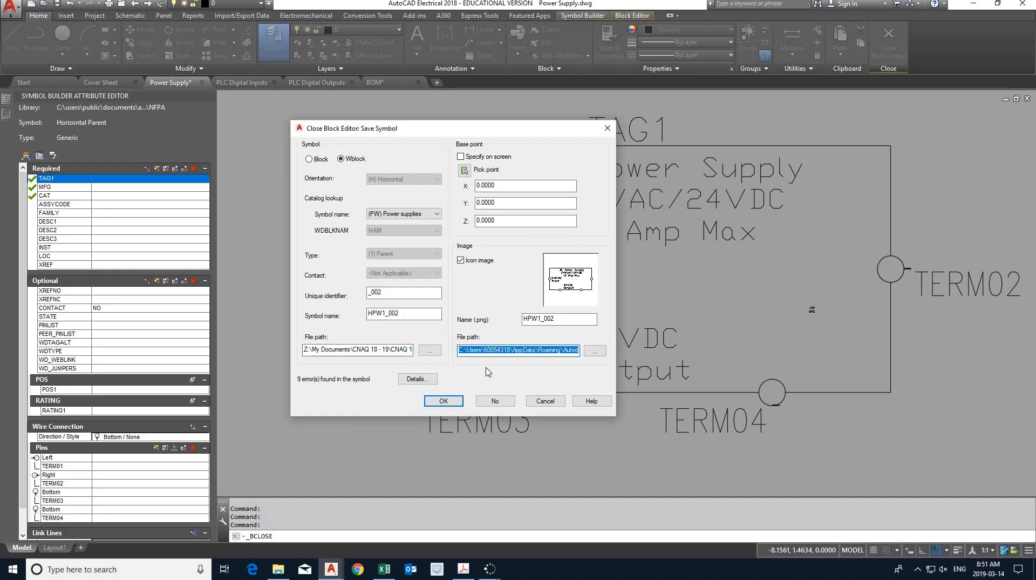
key(ctrl+v)
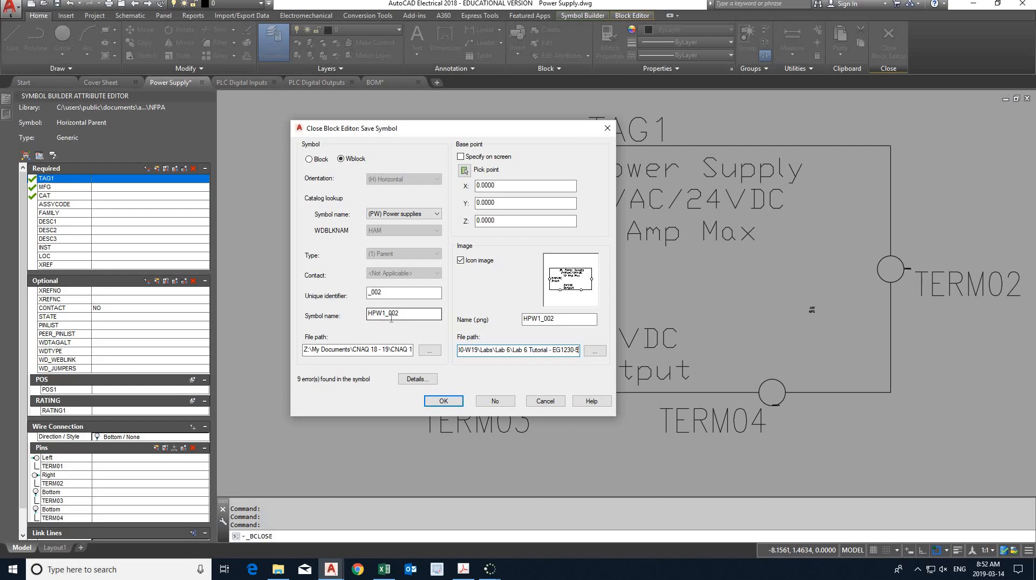
- Rename the symbol to My PS and set its catalog lookup symbol name again to (PW) Power supplies
click(413, 319)
drag(353, 314, 354, 315)
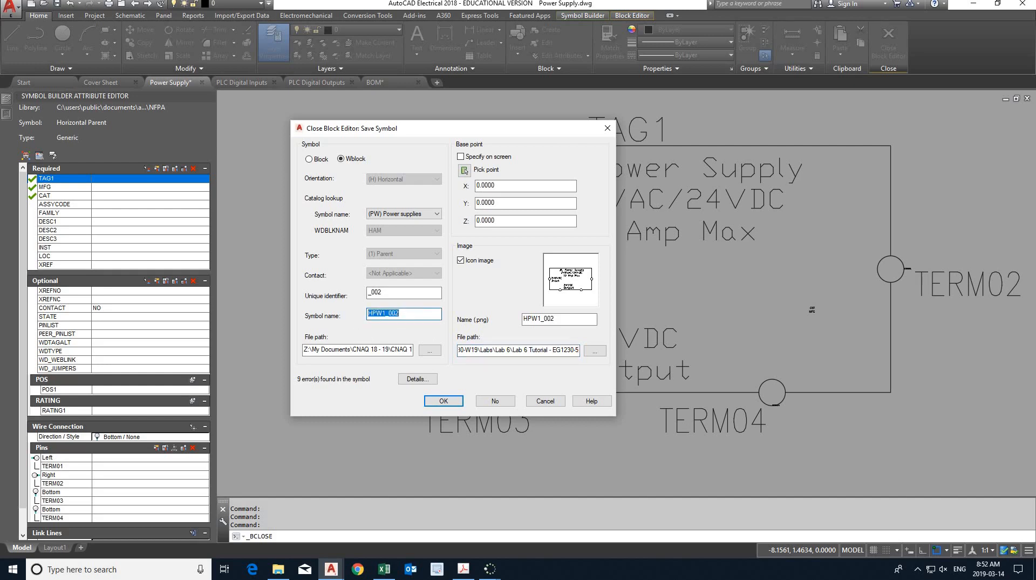
text(My PS)
key(Tab)
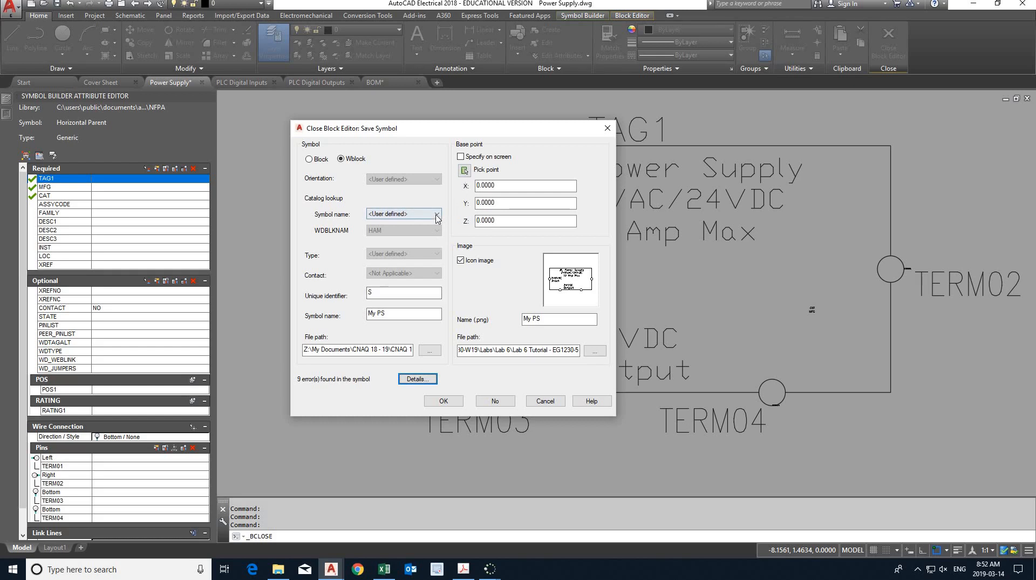
click(437, 214)
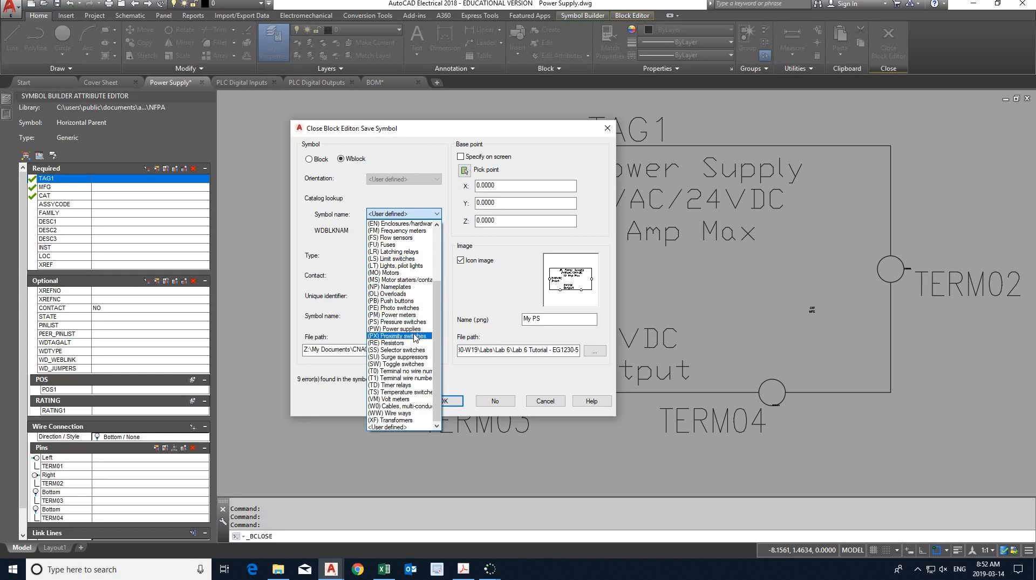
click(411, 329)
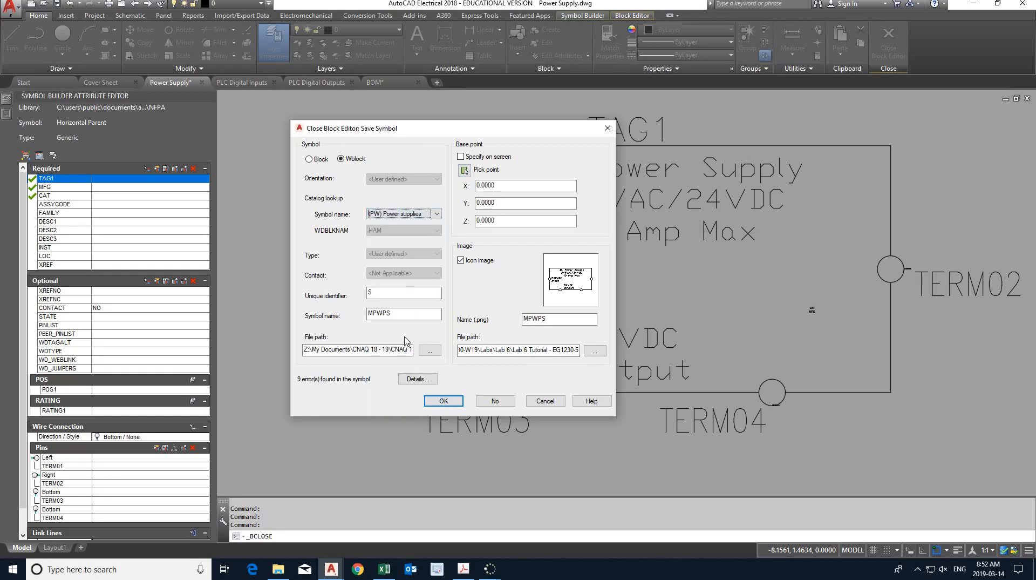
click(377, 315)
click(382, 317)
- Pick the left quadrant of the TERM01 circle as base point, save the symbol and choose to insert it after closing the block editor
click(464, 171)
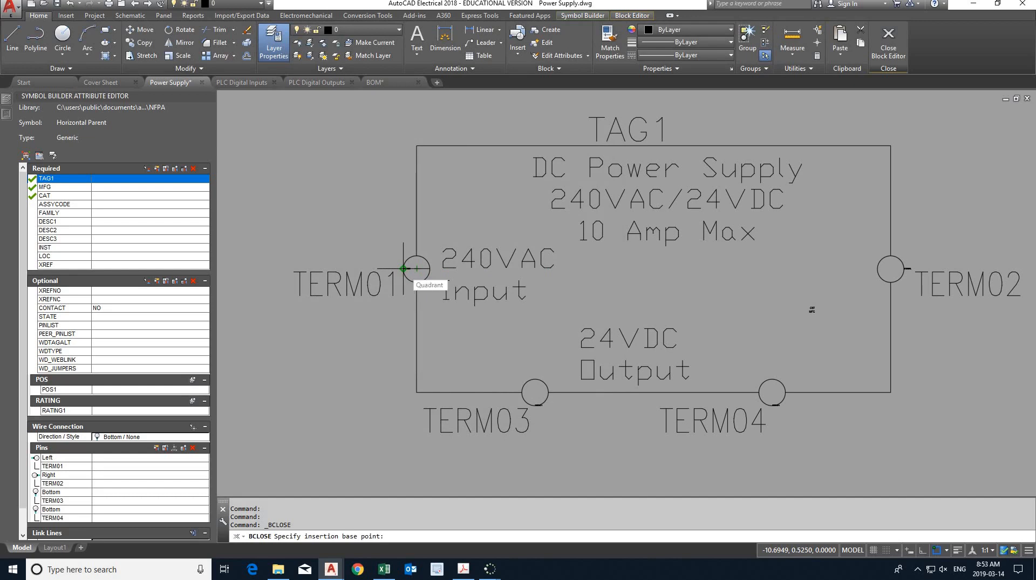
click(404, 268)
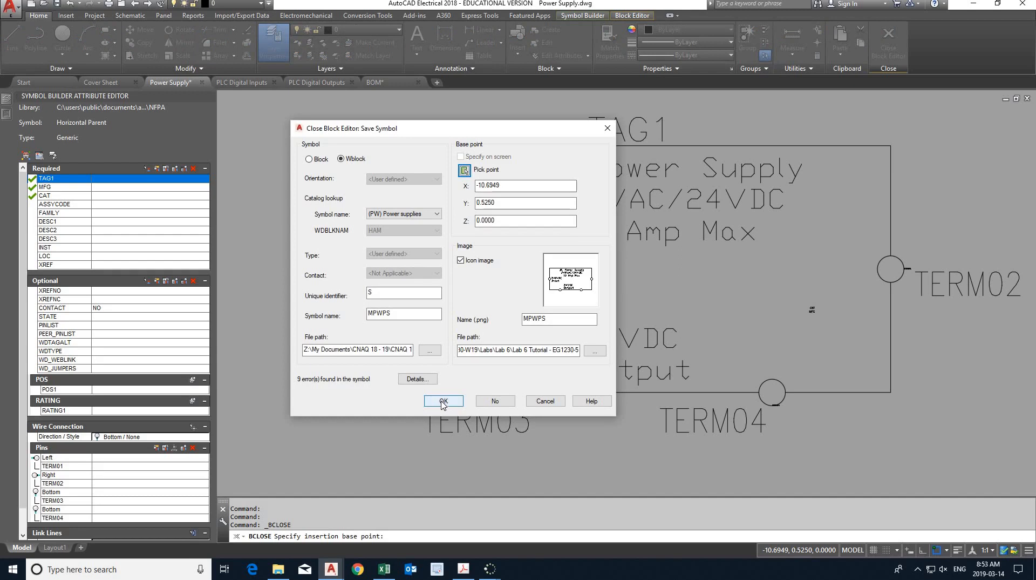
click(442, 402)
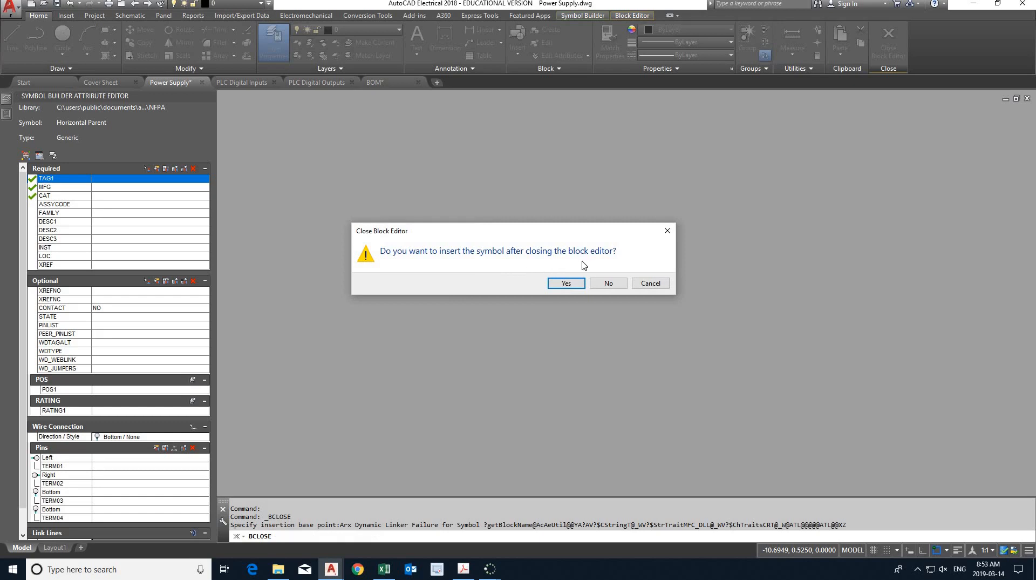
click(566, 284)
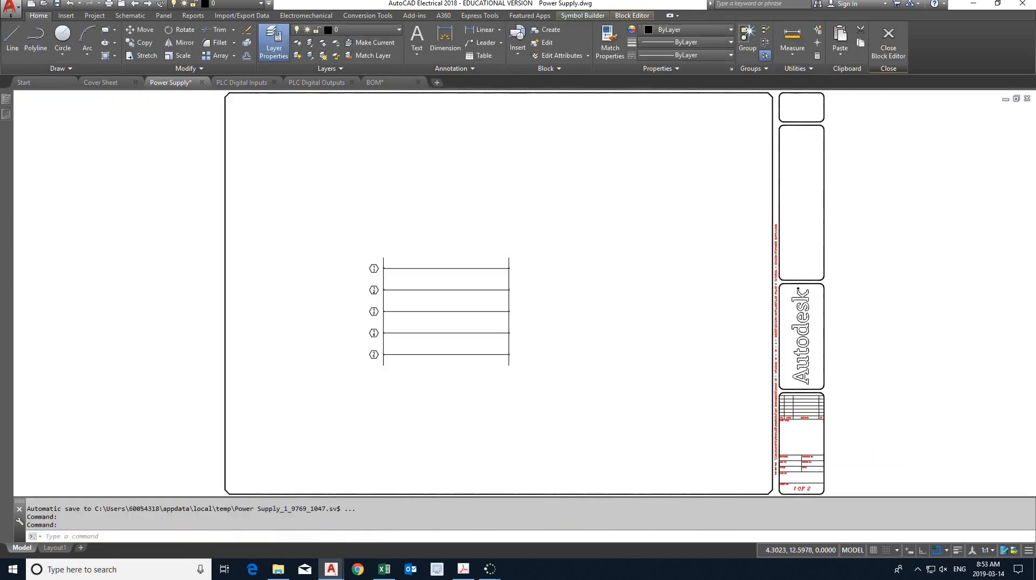
- Place the power supply symbol on the ladder's first rung with object snap off, and accept it with an empty component tag
scroll(453, 240, up, 2)
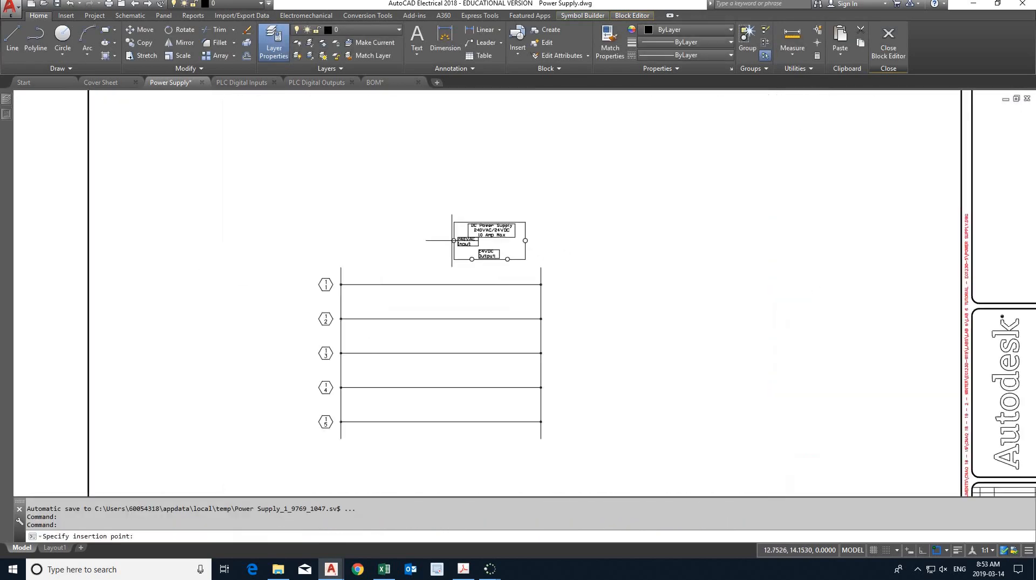
scroll(453, 240, up, 4)
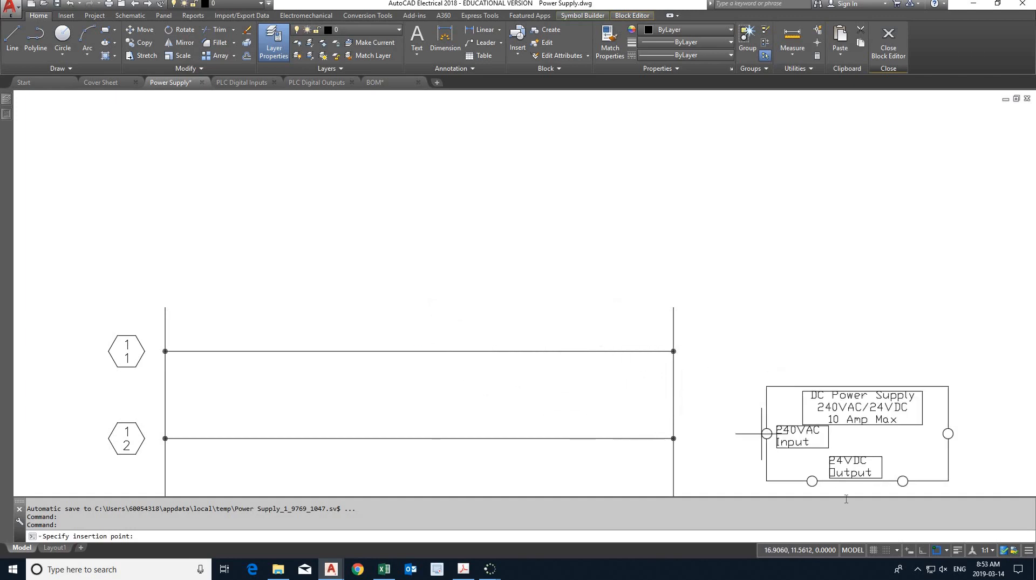
click(937, 550)
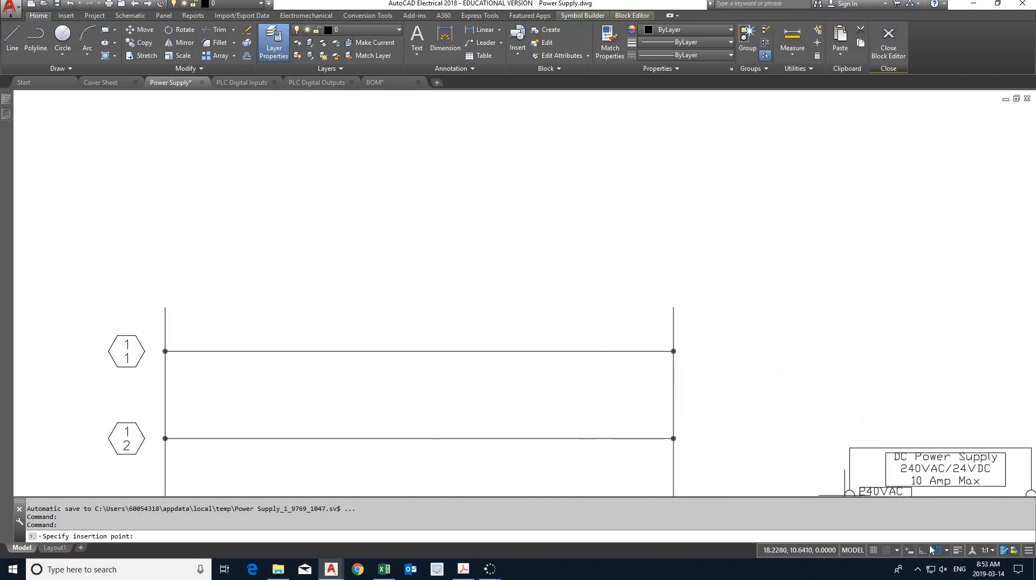
click(724, 353)
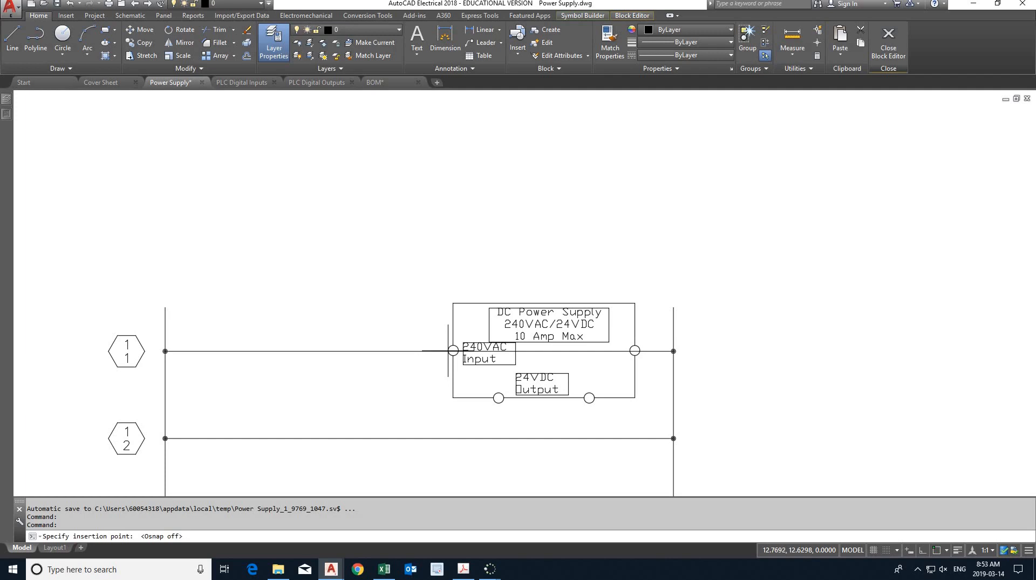
click(448, 351)
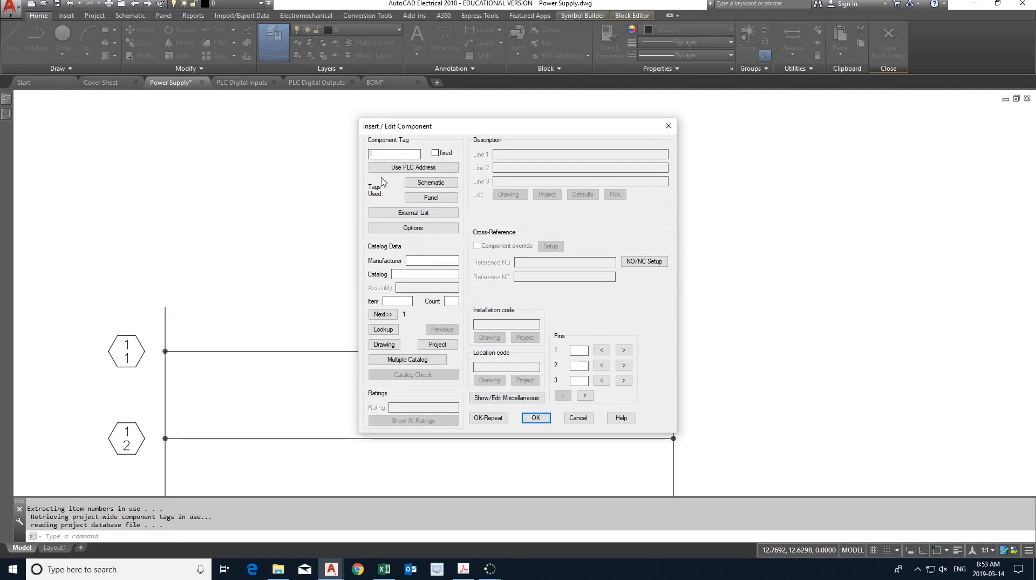
key(BackSpace)
click(536, 419)
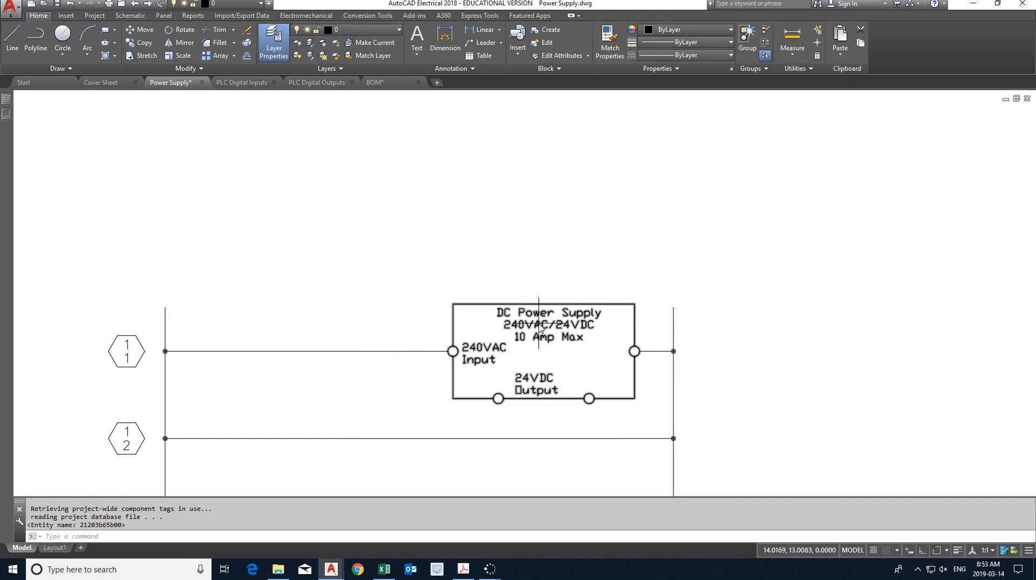
- Delete the power supply component from the ladder's first rung
right_click(539, 325)
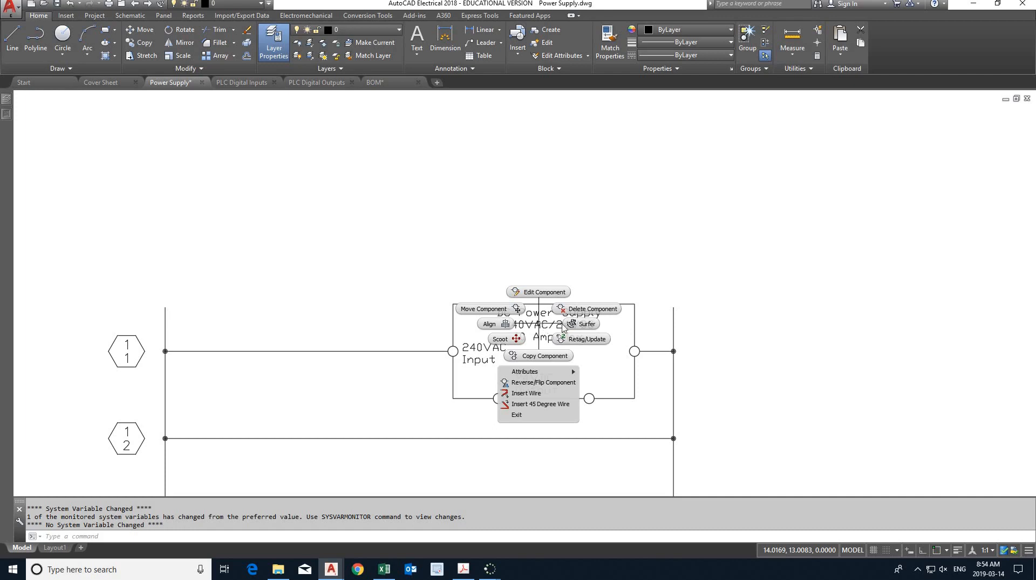
click(588, 308)
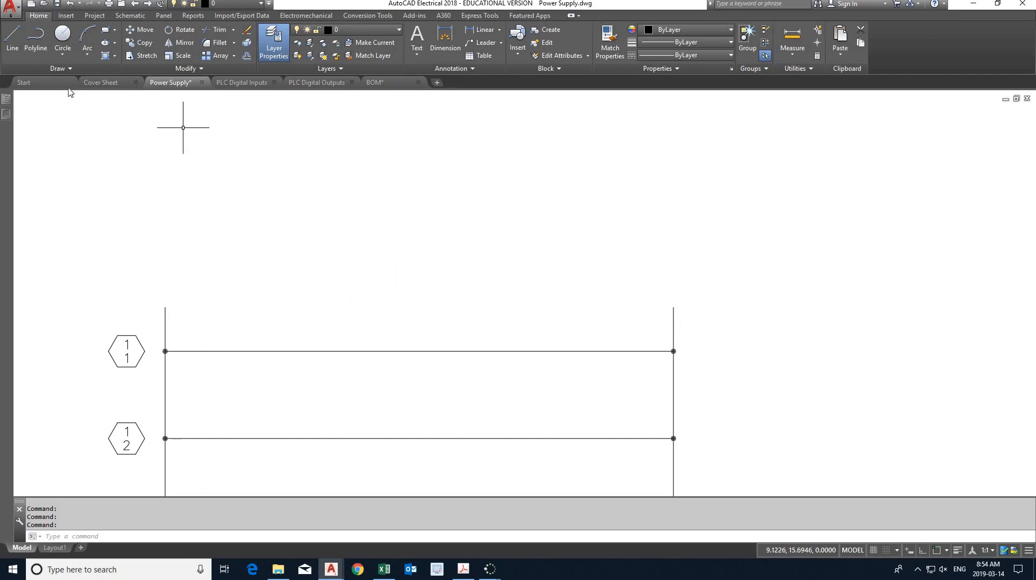
- Start inserting a schematic component and browse the network drive for its symbol file to the Lab 6 Tutorial - EG1230-5 folder
click(130, 16)
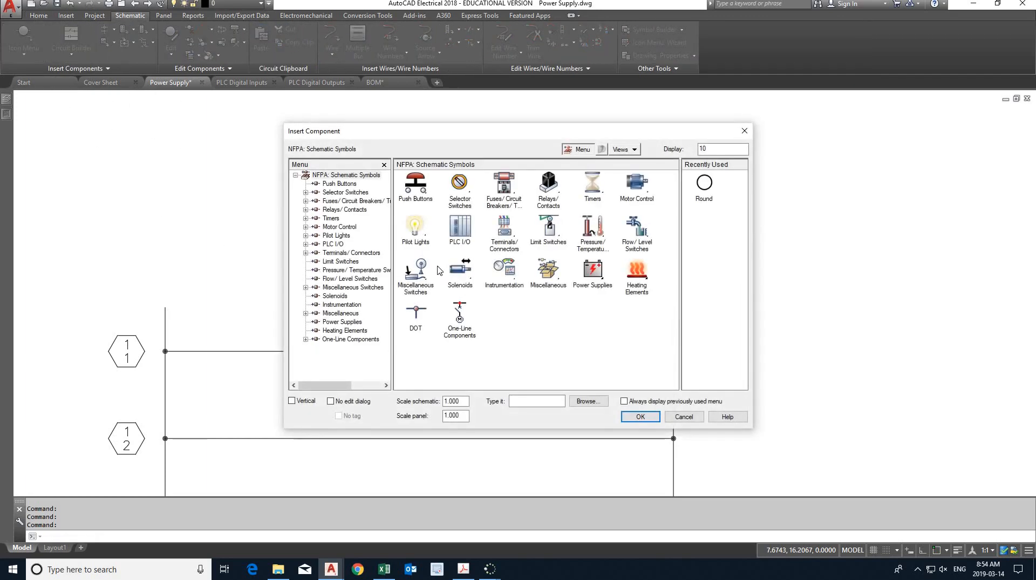
click(590, 402)
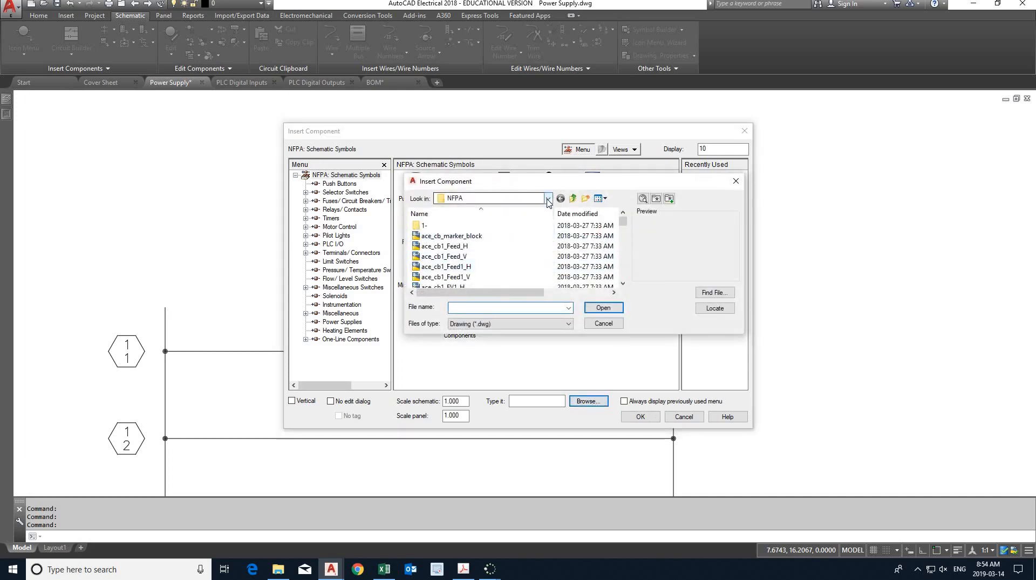
click(547, 198)
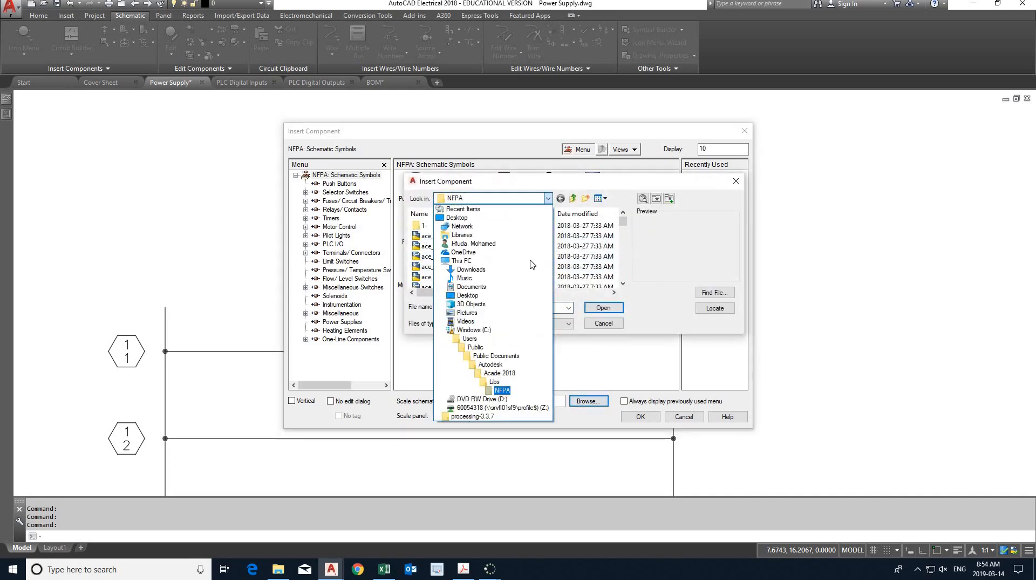
click(526, 408)
double_click(448, 257)
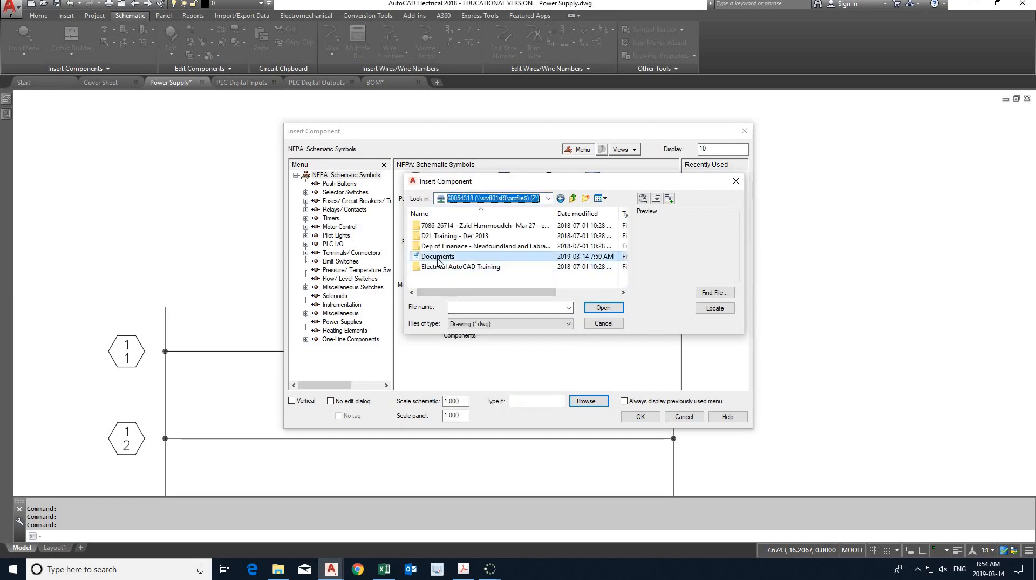
double_click(457, 277)
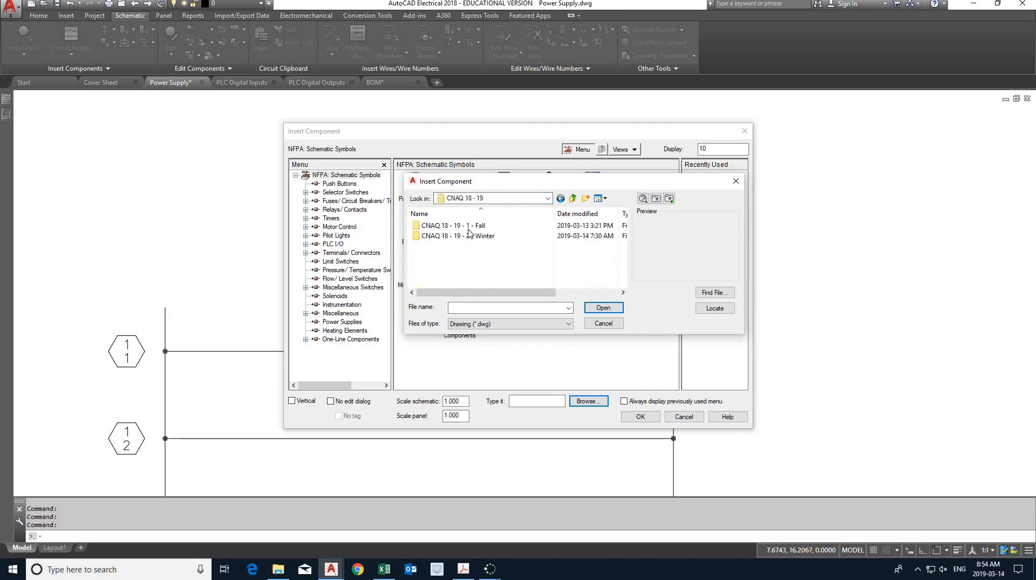
click(469, 238)
double_click(470, 237)
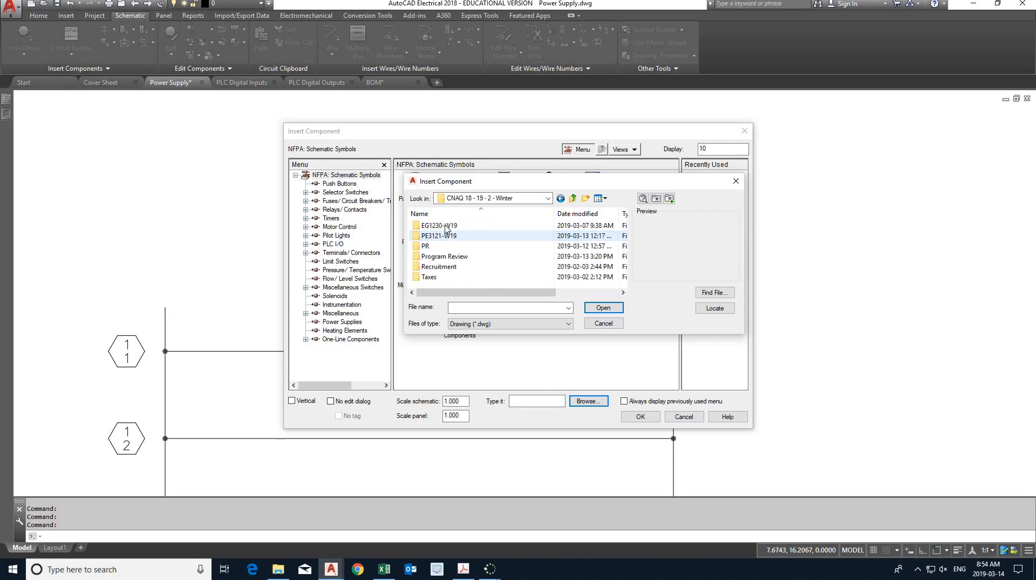
double_click(448, 226)
double_click(435, 237)
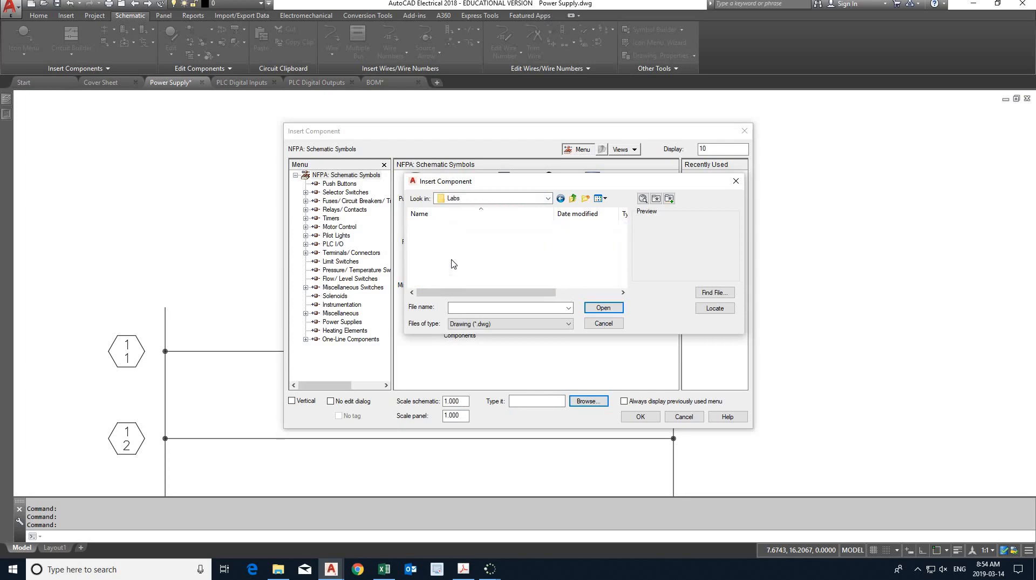
double_click(443, 275)
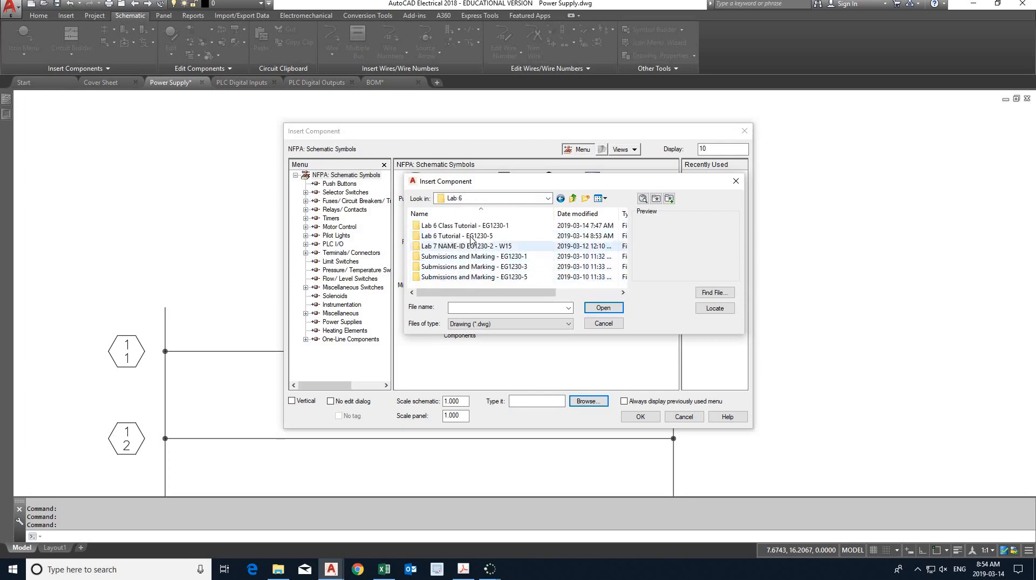
double_click(454, 236)
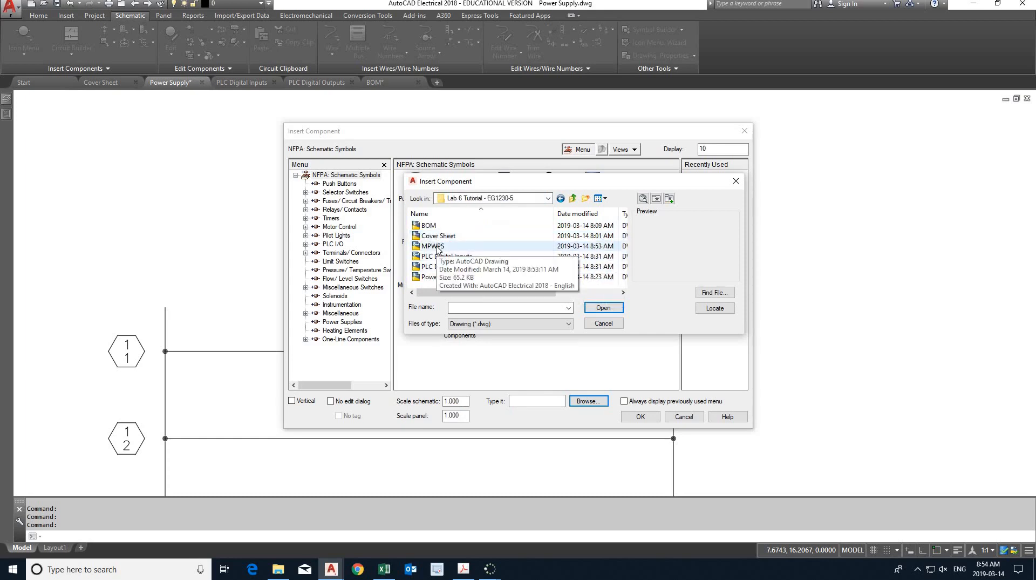
- Insert the MPWPS power supply symbol on the ladder's first rung, accept its component data and save the drawing
double_click(433, 246)
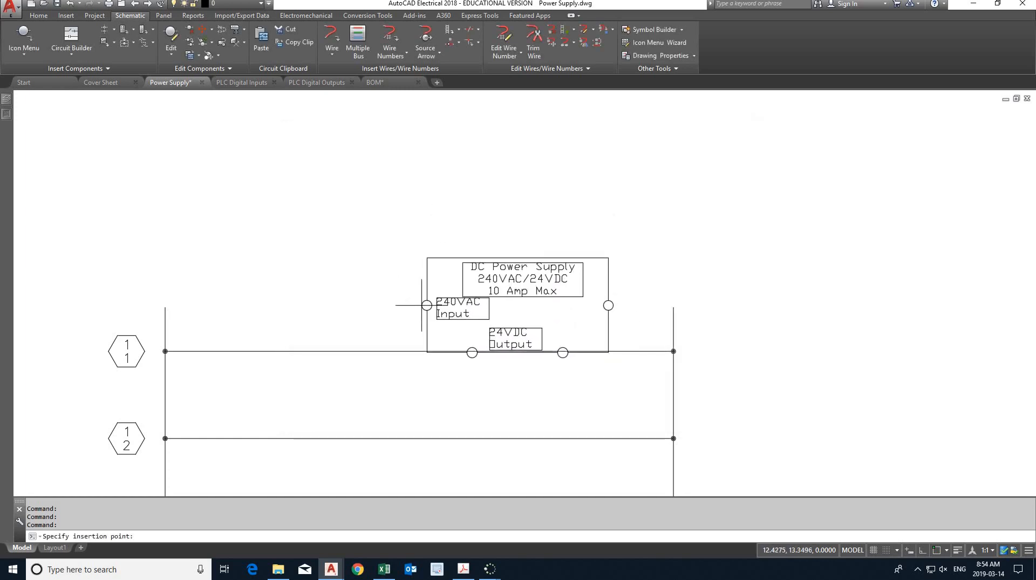
click(430, 351)
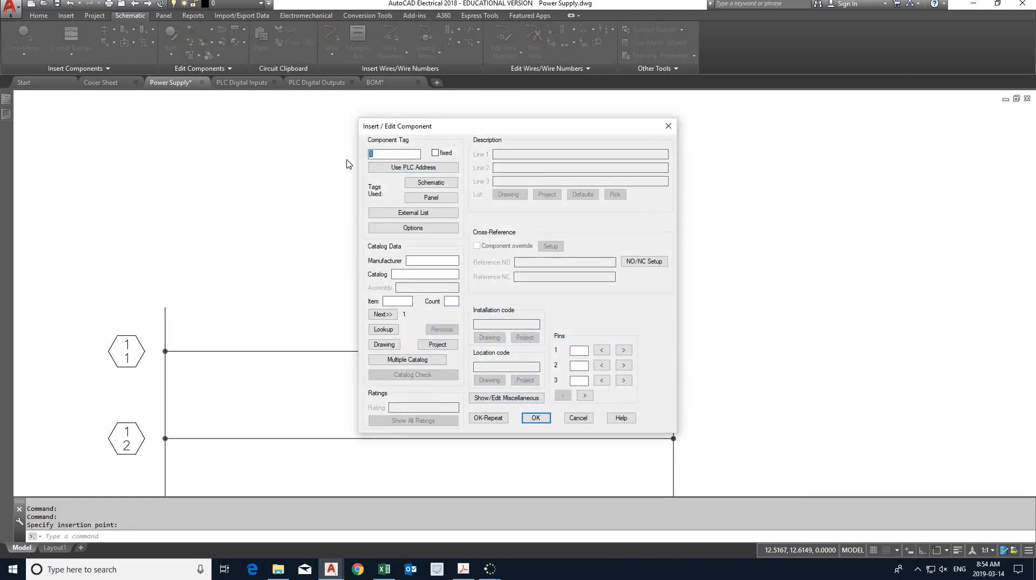
click(536, 418)
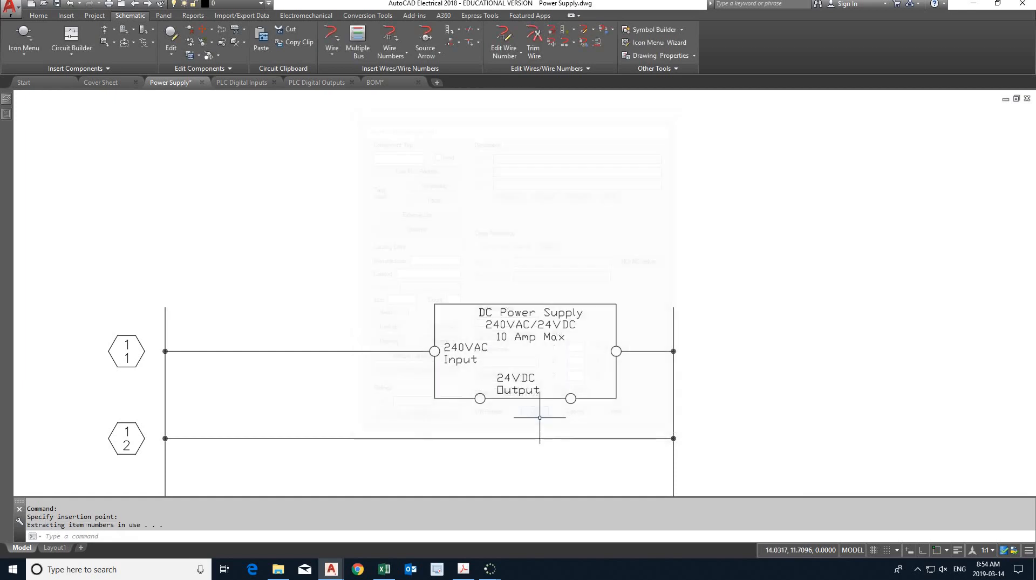
mouse_move(403, 386)
middle_down()
mouse_move(410, 259)
mouse_move(534, 239)
middle_up()
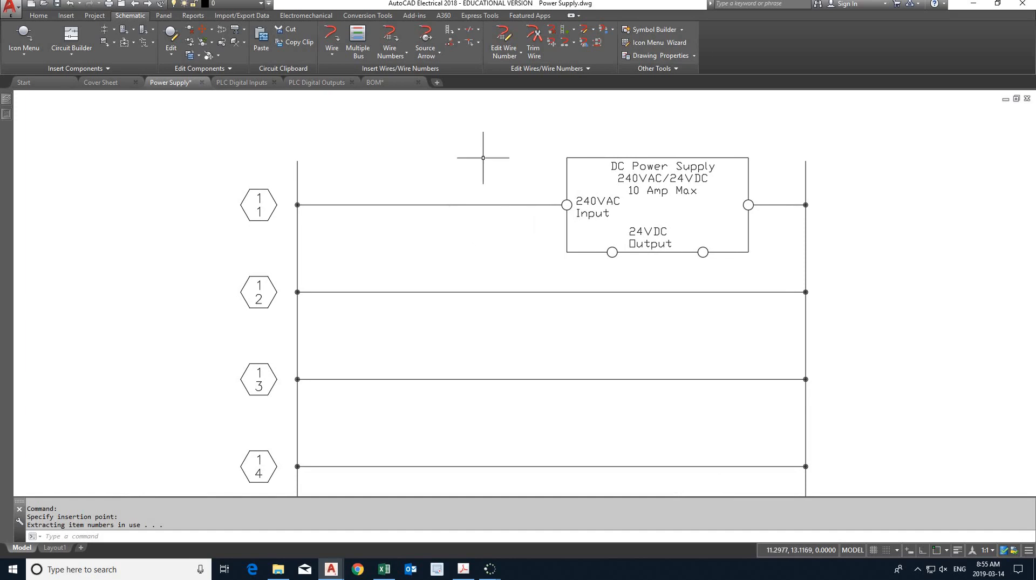
click(57, 3)
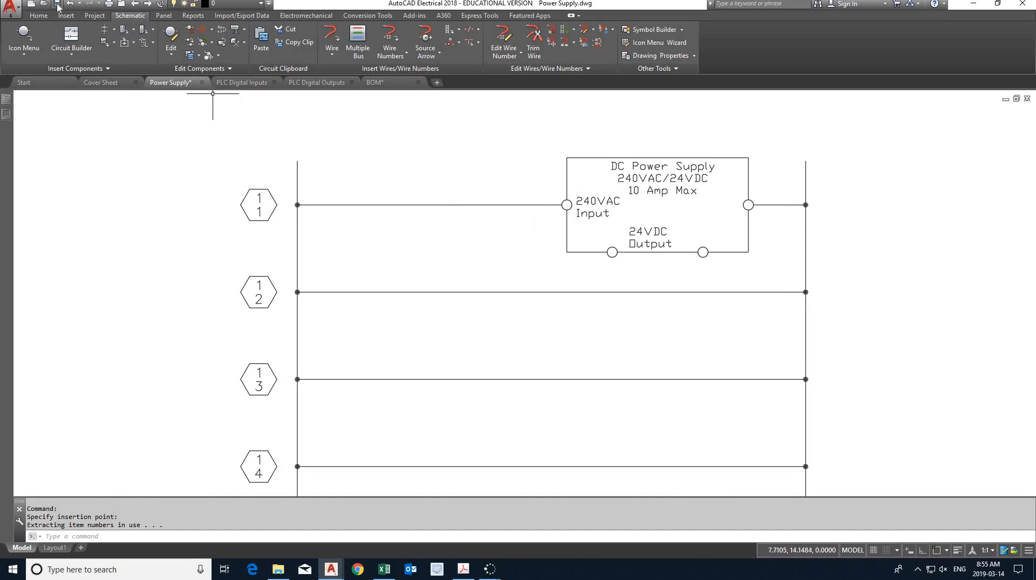
- Trim away the wires of the ladder's second and fifth rungs
click(533, 44)
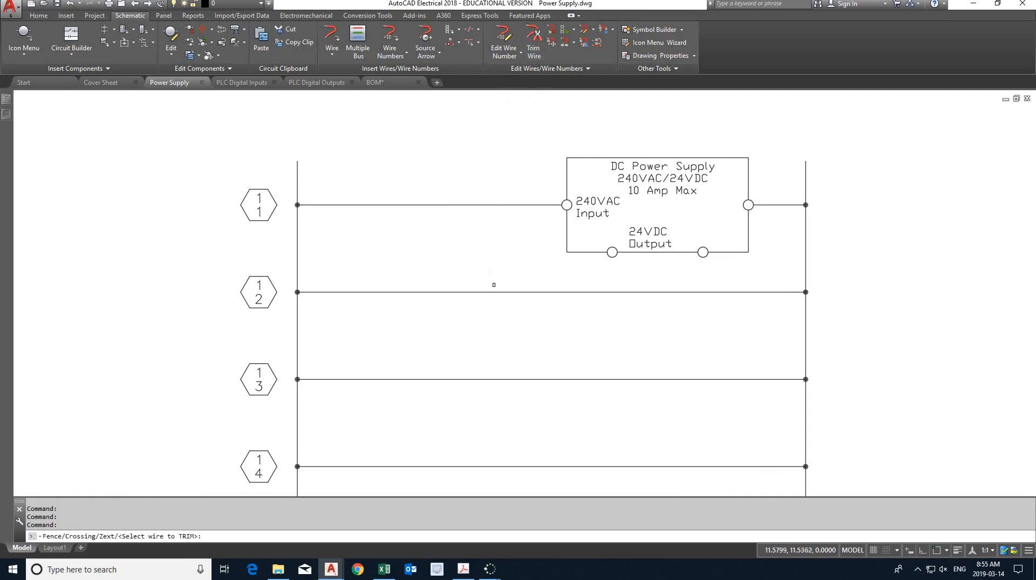
click(493, 291)
scroll(480, 307, down, 2)
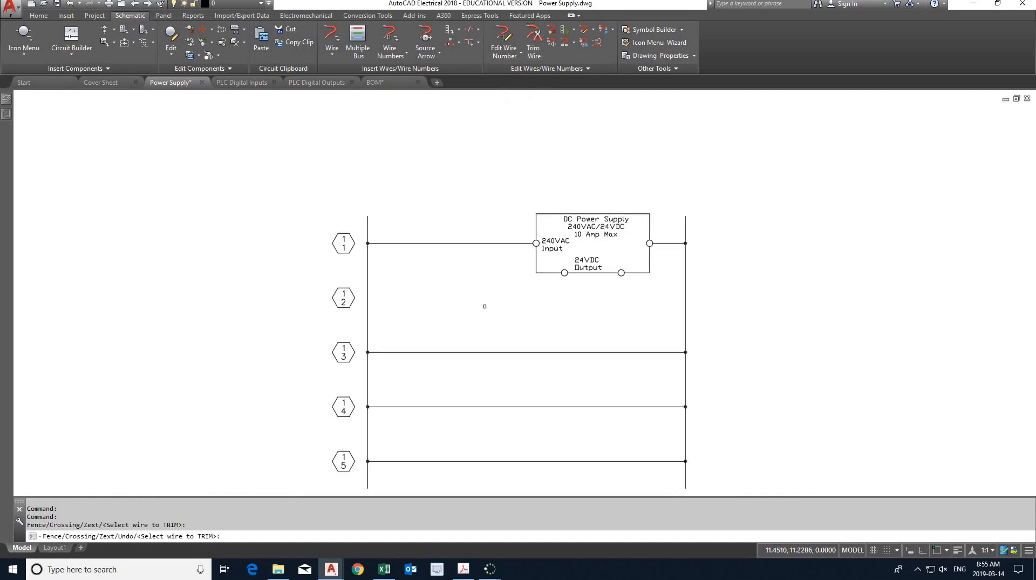
middle_drag(485, 306, 462, 238)
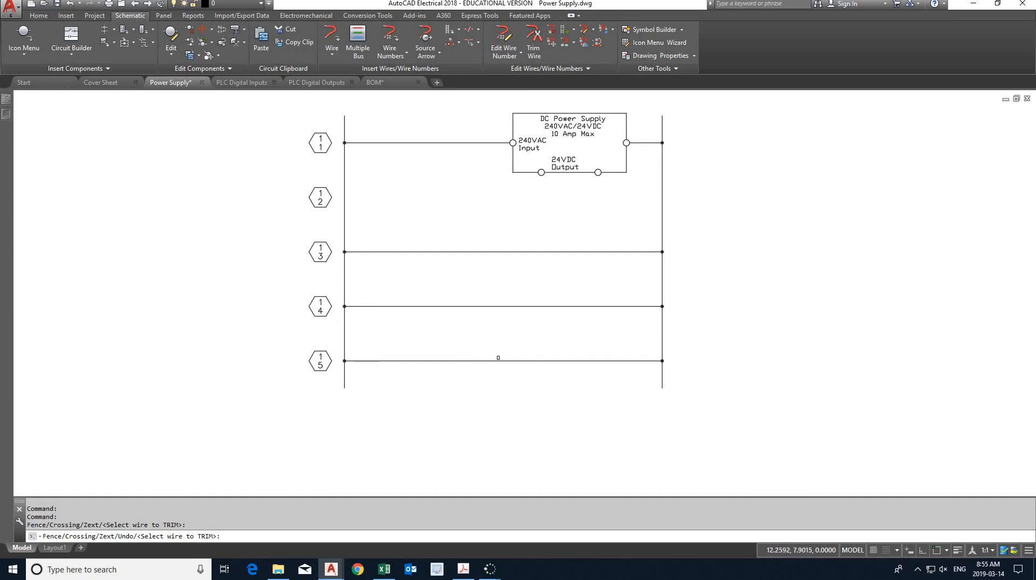
click(499, 360)
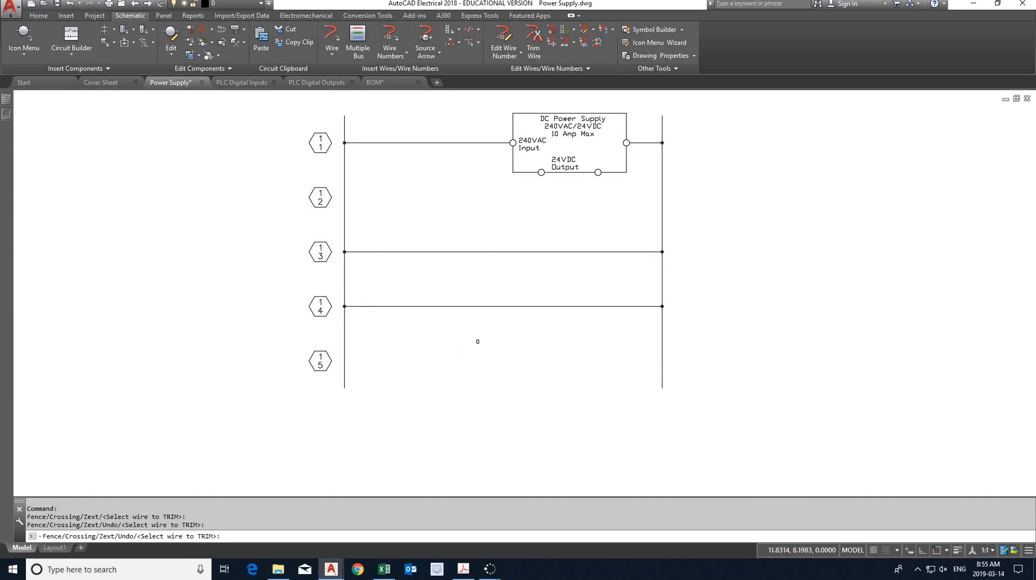
key(Escape)
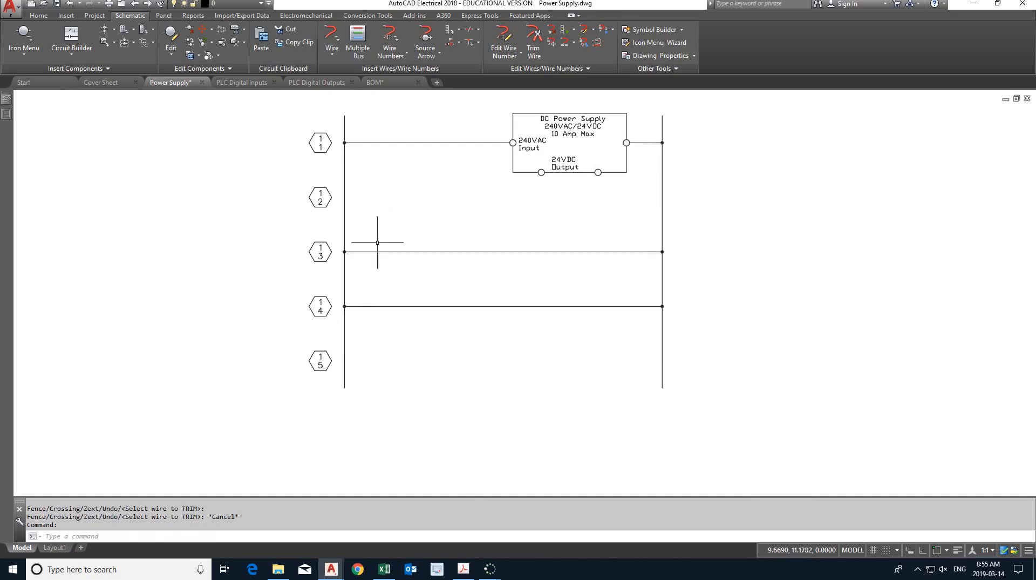
- Switch to the Lab 6 PDF in Acrobat and examine the power supply schematic, including its rung components and source and destination arrows
click(462, 570)
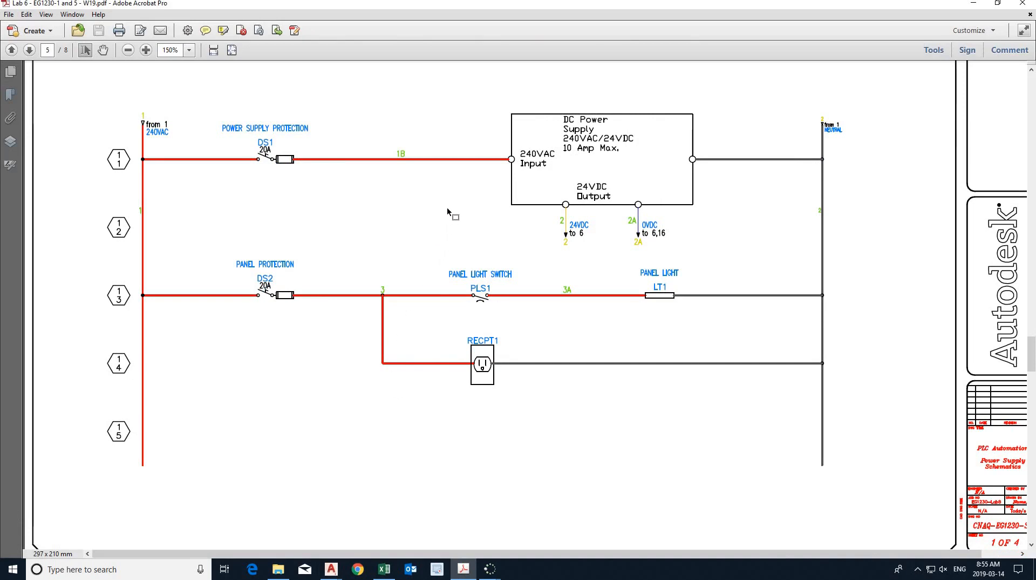
scroll(448, 208, up, 2)
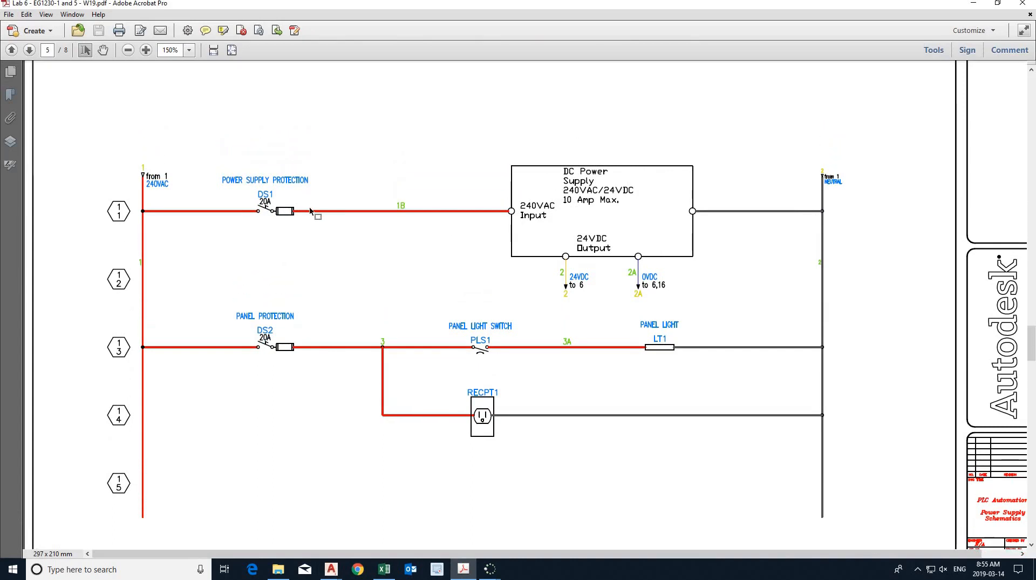
scroll(394, 232, up, 2)
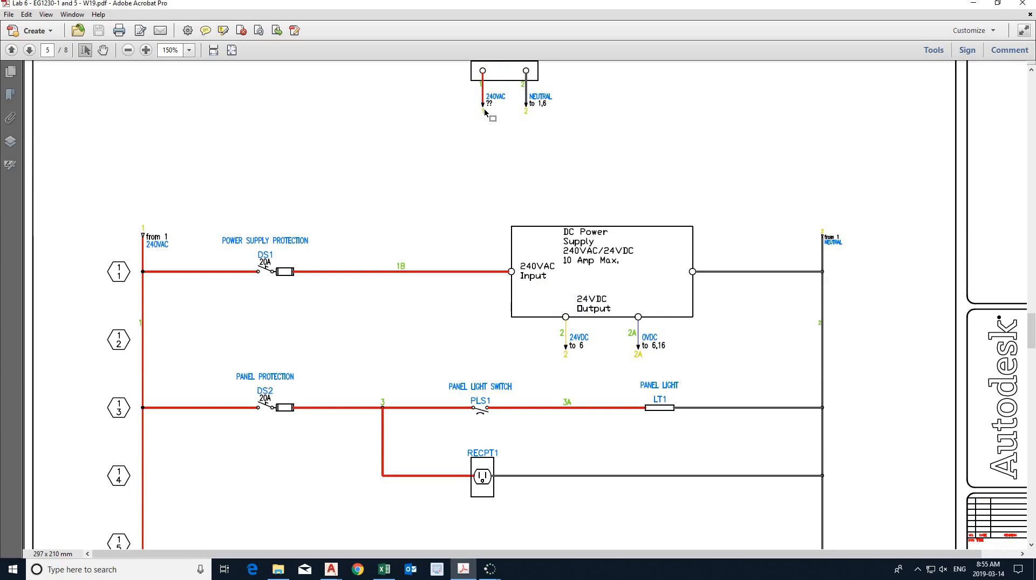
ctrl+scroll(486, 111, up, 2)
ctrl+scroll(486, 112, up, 1)
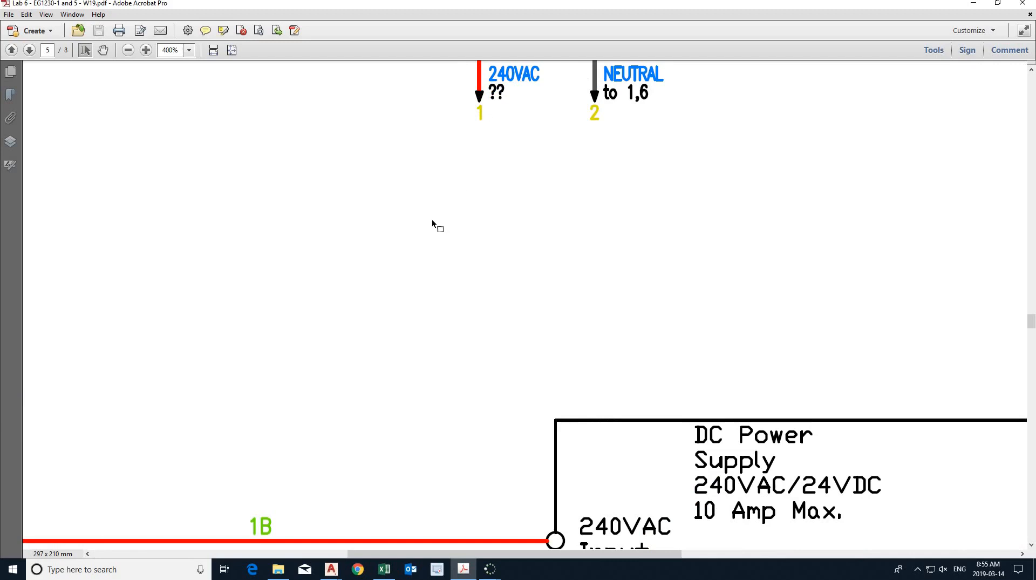
ctrl+scroll(298, 307, down, 2)
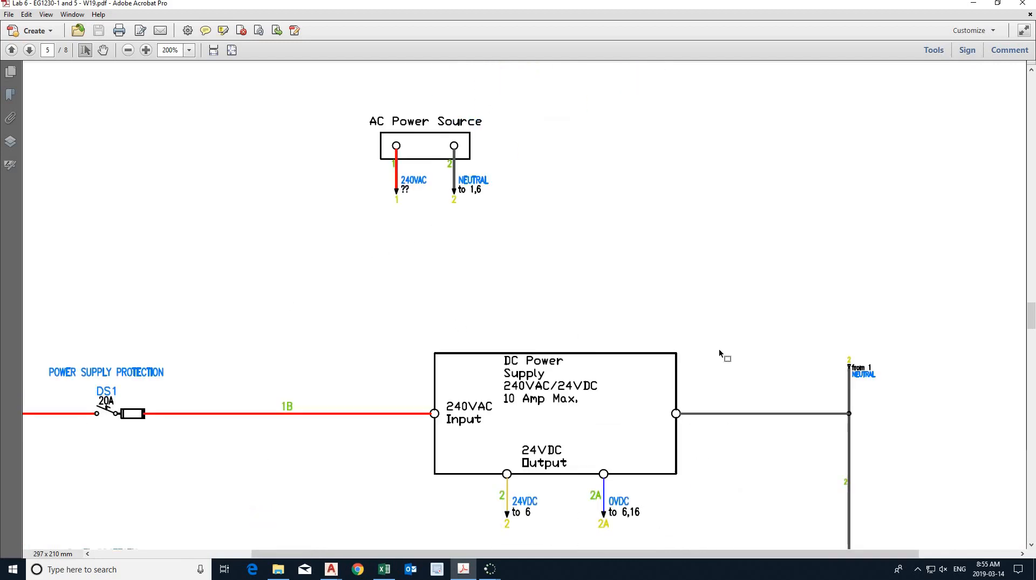
ctrl+scroll(724, 359, down, 1)
ctrl+scroll(799, 359, up, 6)
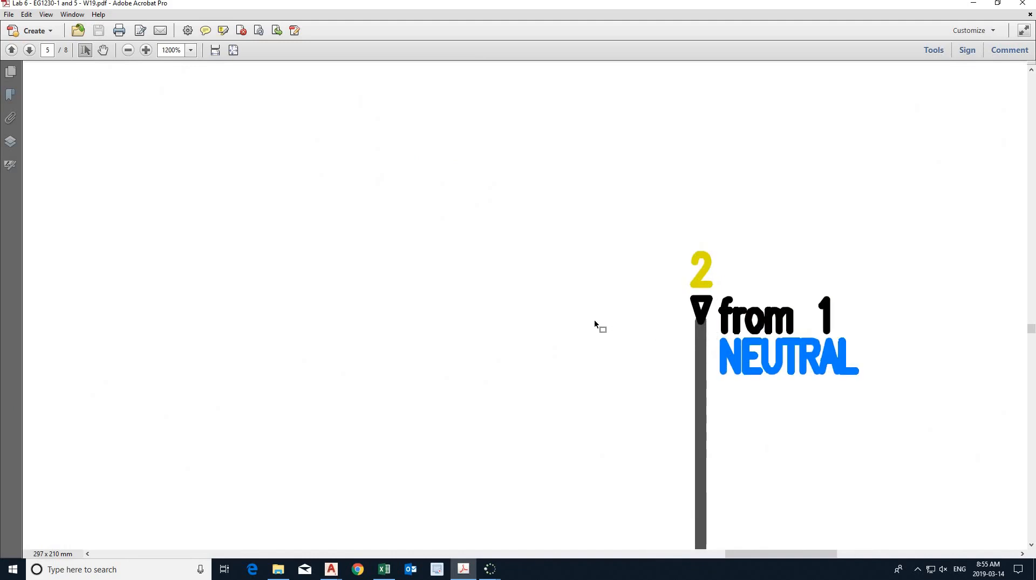
ctrl+scroll(597, 318, down, 4)
ctrl+scroll(601, 317, down, 2)
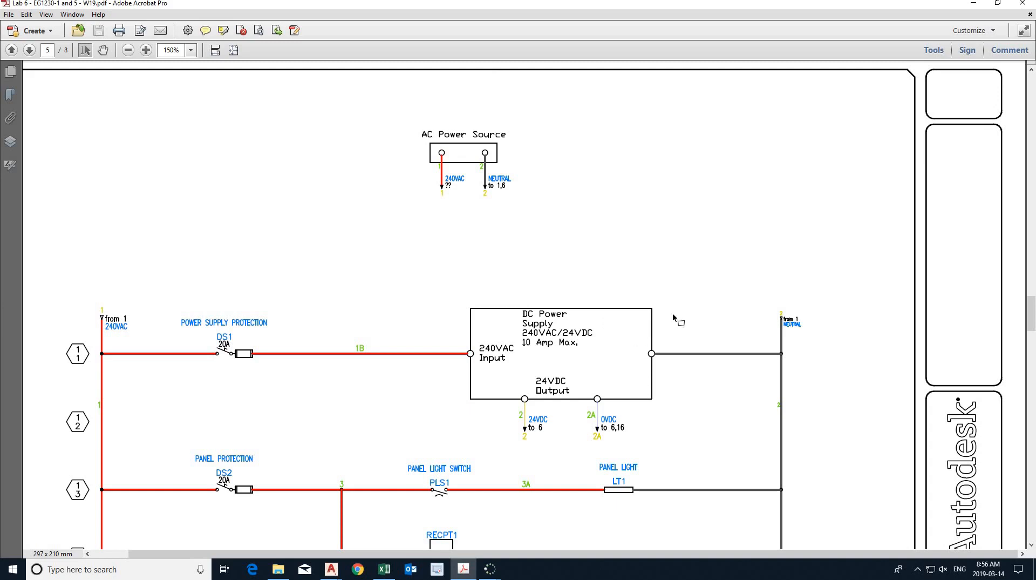
scroll(582, 349, down, 1)
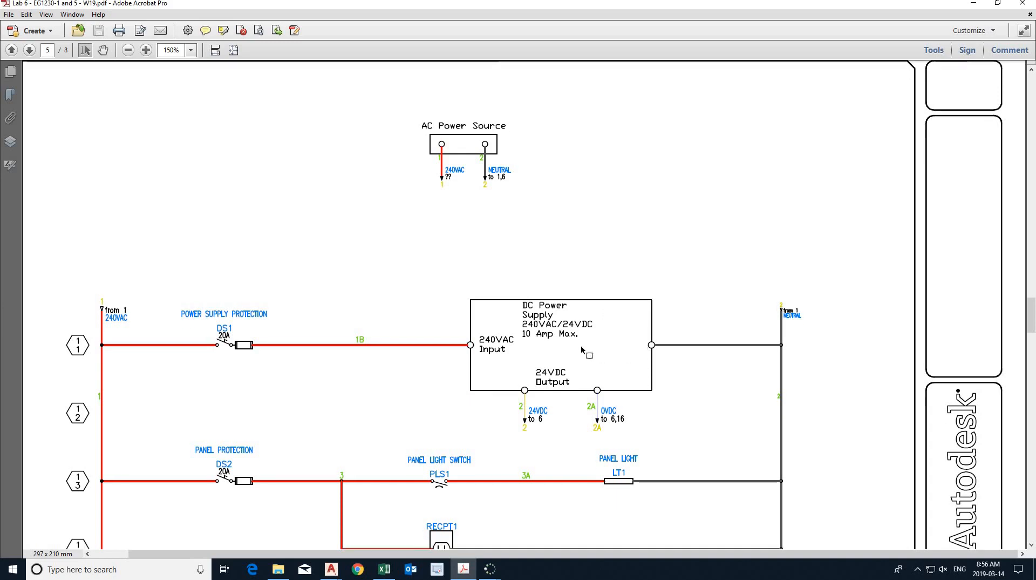
scroll(582, 349, down, 1)
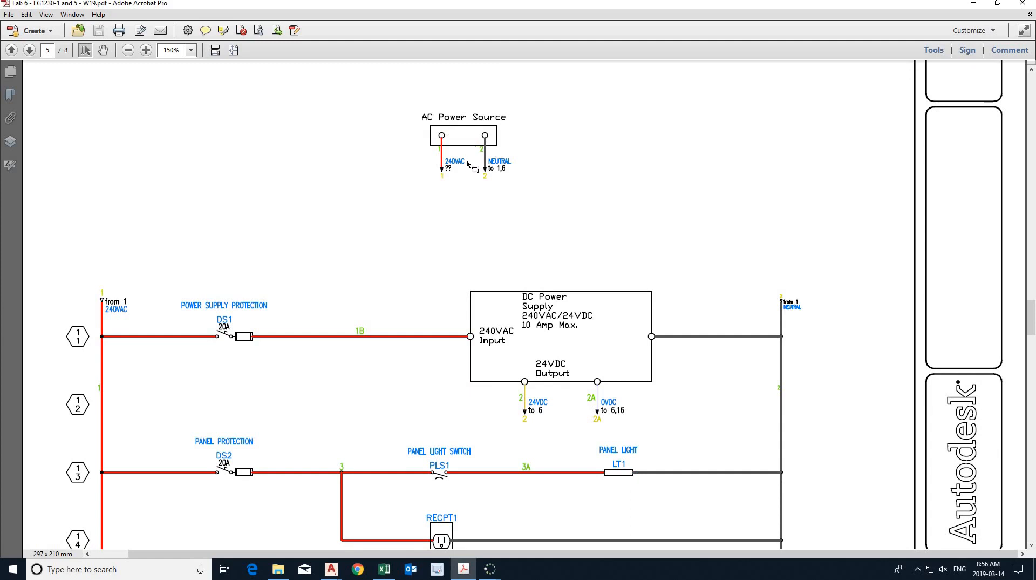
scroll(439, 215, down, 2)
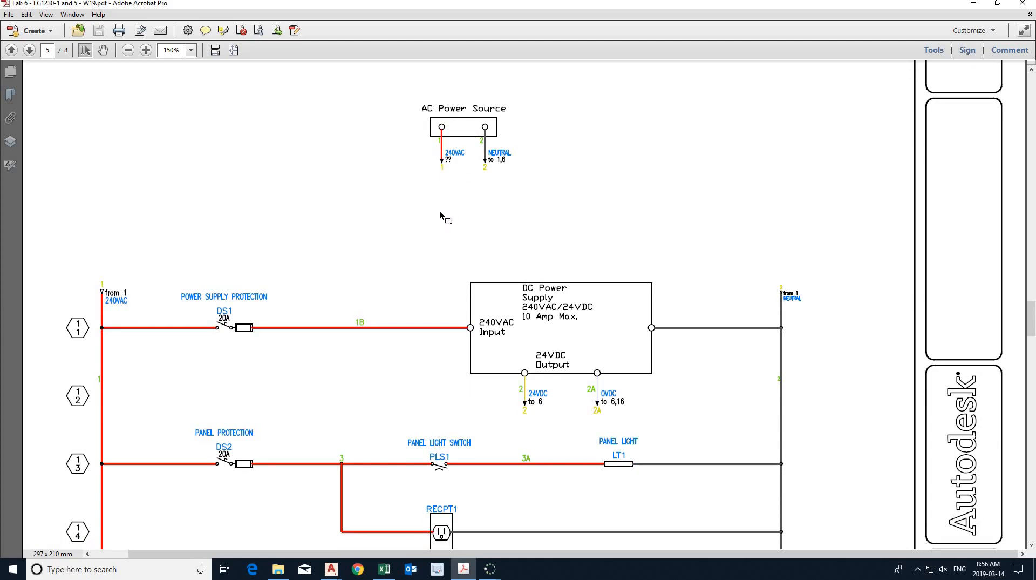
scroll(440, 215, down, 1)
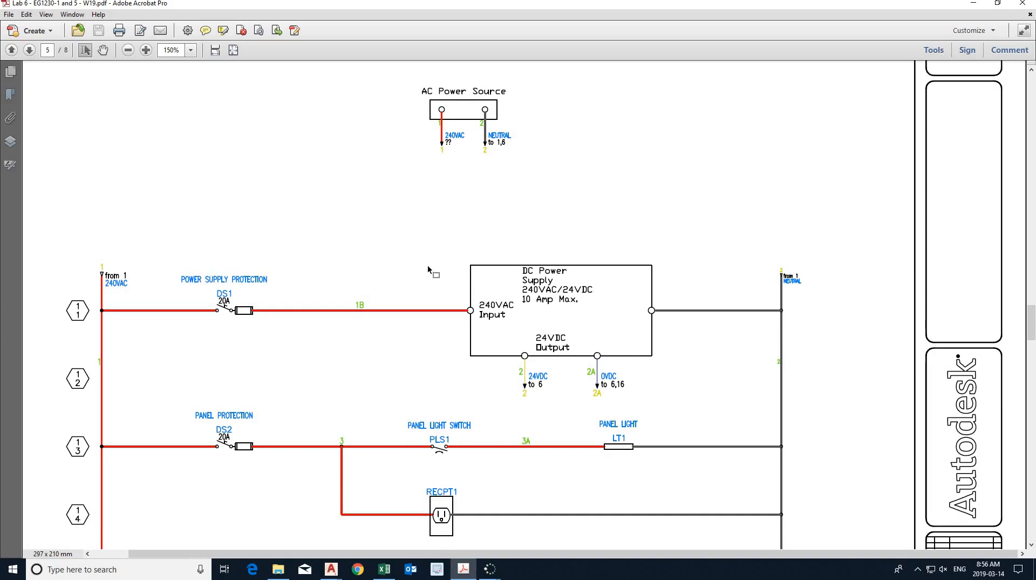
- Switch back to AutoCAD Electrical and insert a Fused Disconnect symbol on the first rung between the ladder rail and the DC power supply
click(464, 568)
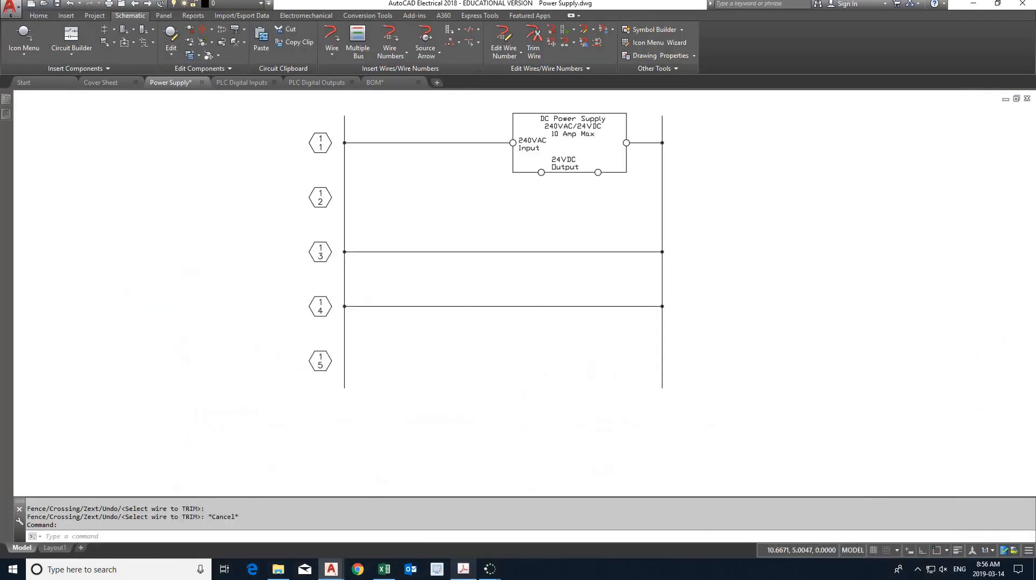
click(25, 33)
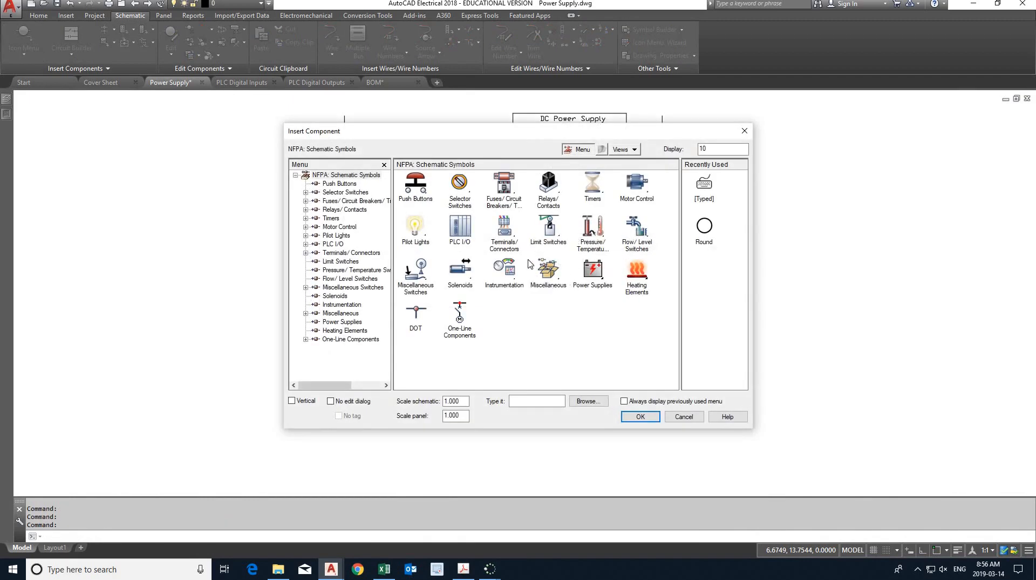
click(510, 192)
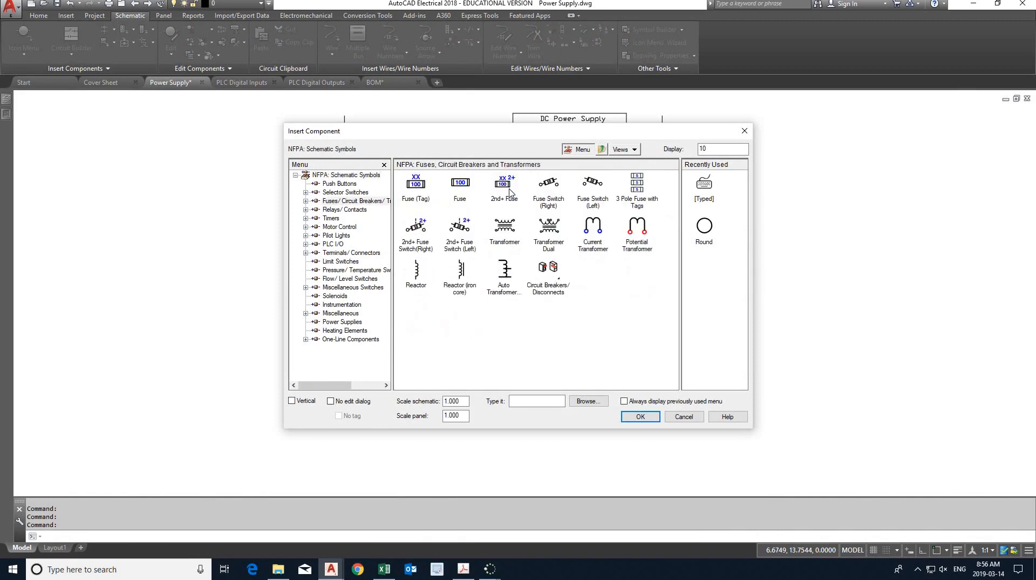
click(557, 281)
click(558, 281)
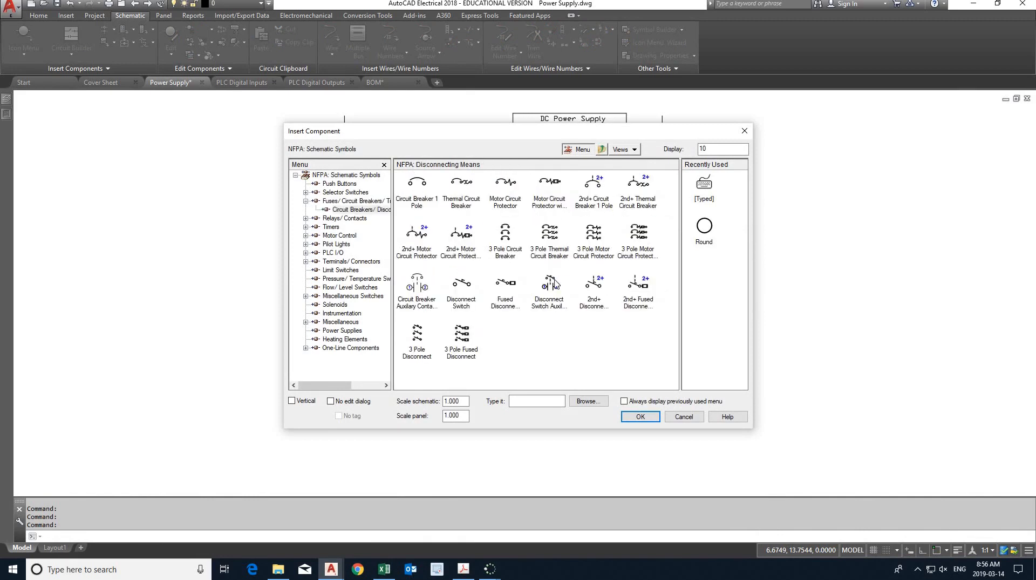
double_click(508, 303)
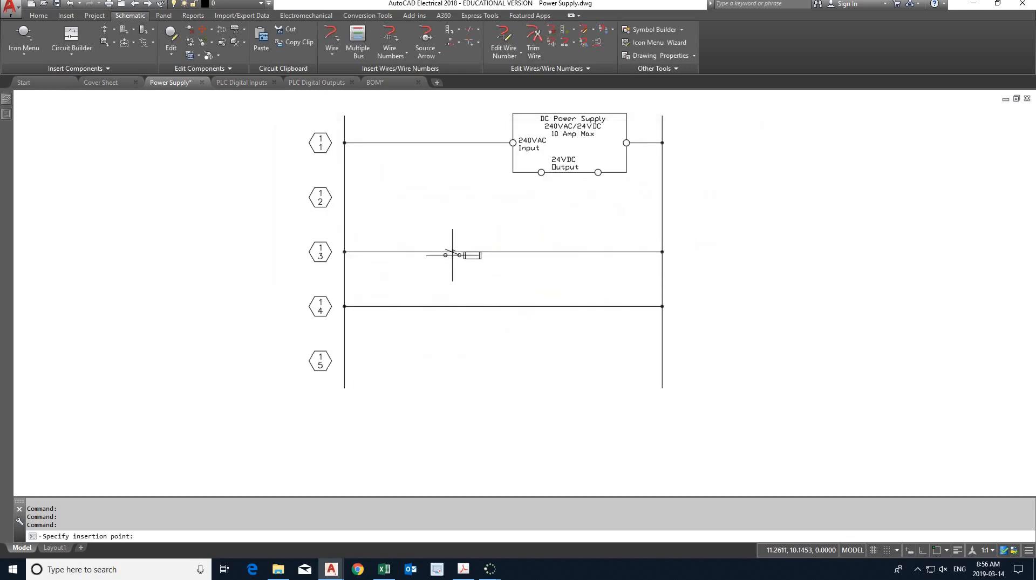
click(419, 143)
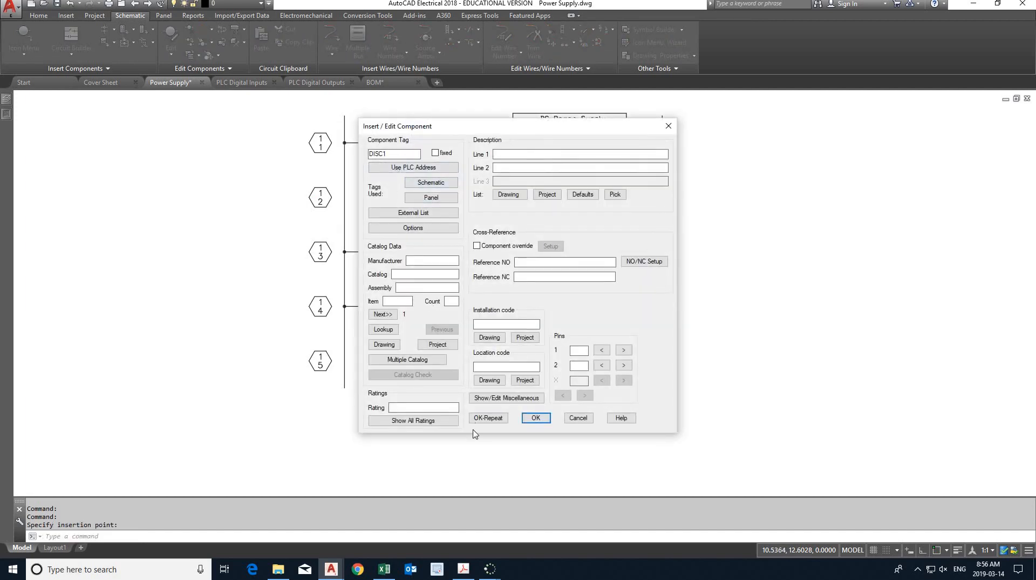
- Check the labels in the lab PDF, then tag the fused disconnect DS1 with the description POWER SUPPLY PROTECTION
click(470, 573)
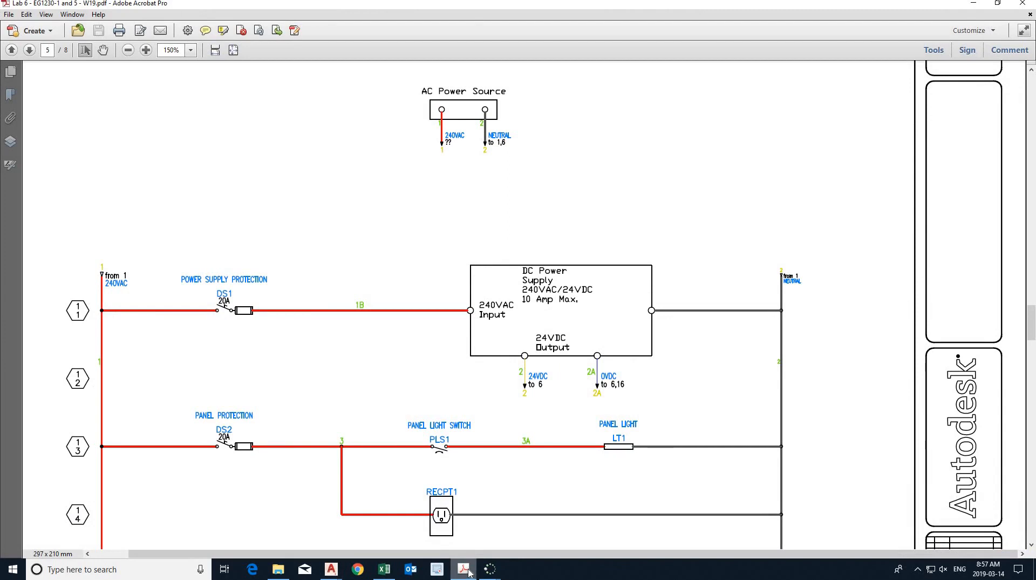
click(469, 572)
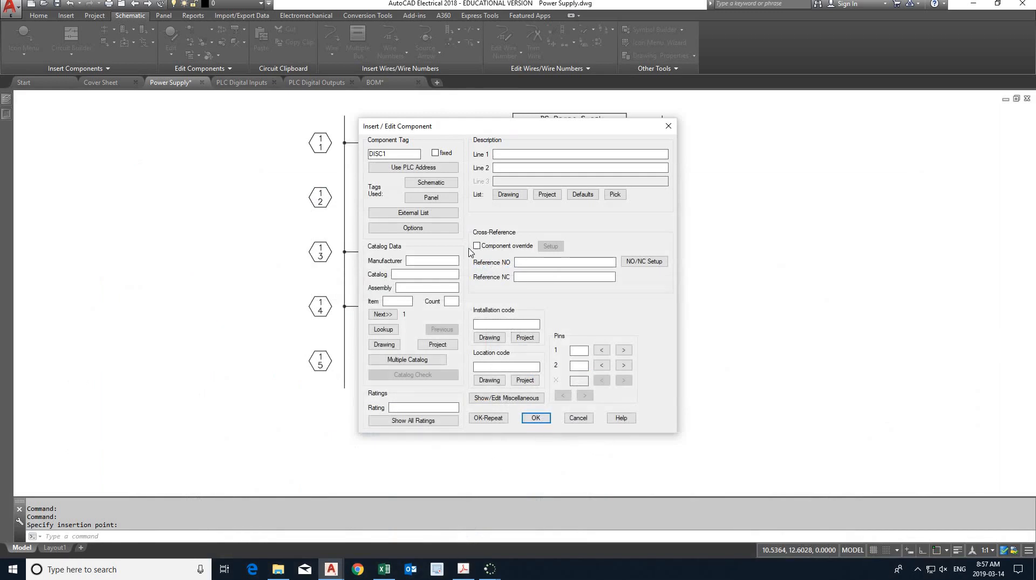
double_click(399, 154)
text(DS1)
click(499, 155)
text(Power Supply)
key(alt+Tab)
key(End)
text(protection)
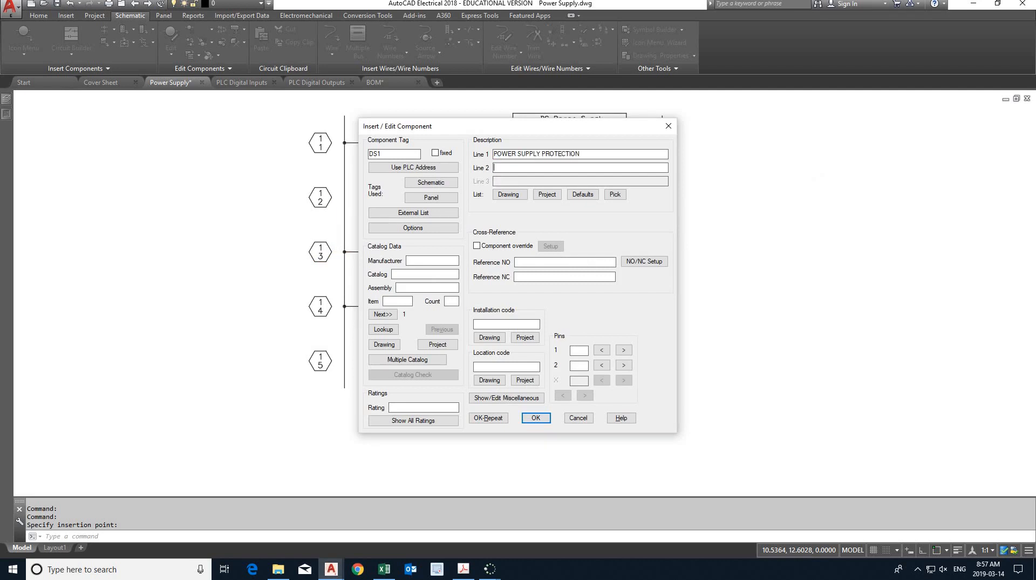
key(Tab)
- Open the catalog lookup for DS1 and examine the bill of materials in the lab PDF for its catalog number and manufacturer
click(388, 333)
click(465, 569)
scroll(502, 378, down, 2)
ctrl+scroll(500, 379, down, 1)
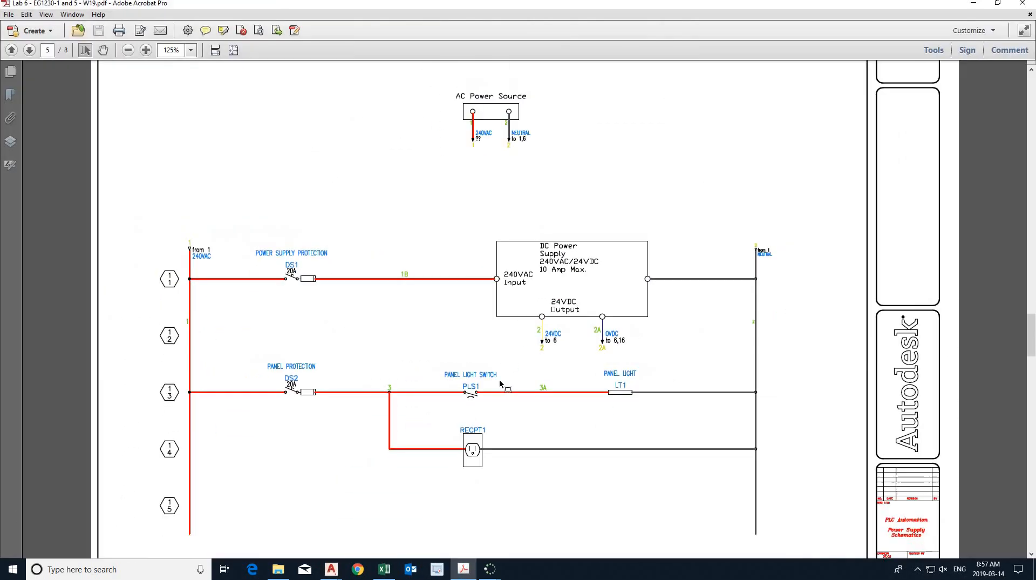
ctrl+scroll(500, 380, down, 3)
scroll(500, 380, down, 3)
scroll(484, 352, down, 4)
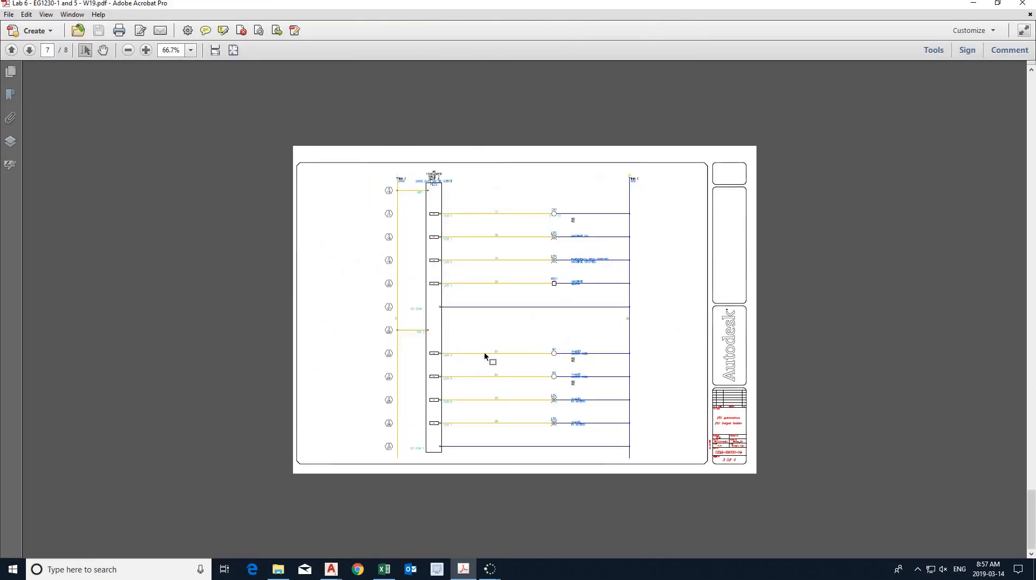
ctrl+scroll(423, 205, up, 1)
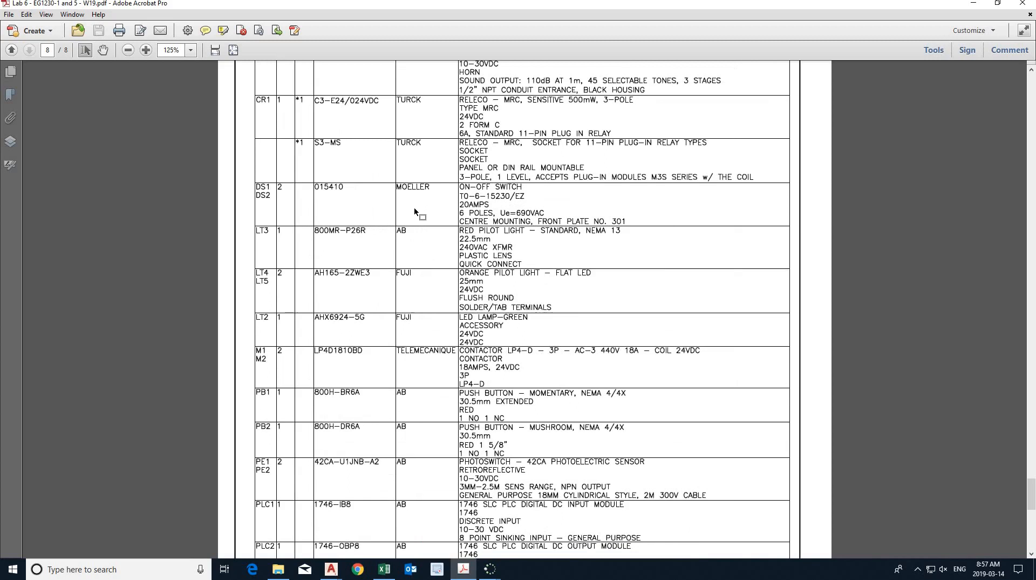
scroll(414, 206, up, 3)
ctrl+scroll(394, 206, up, 2)
ctrl+scroll(393, 206, up, 1)
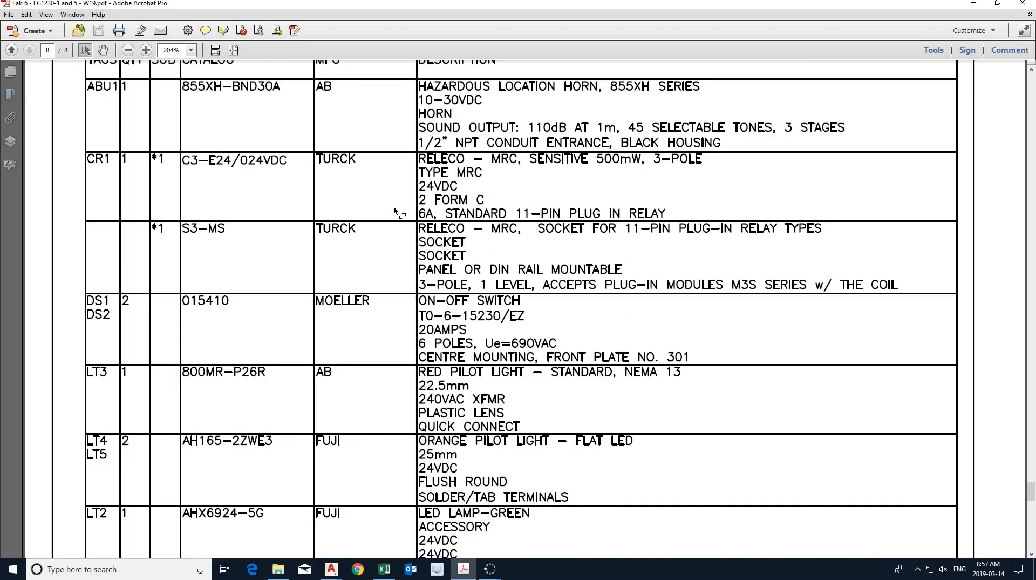
scroll(395, 211, up, 1)
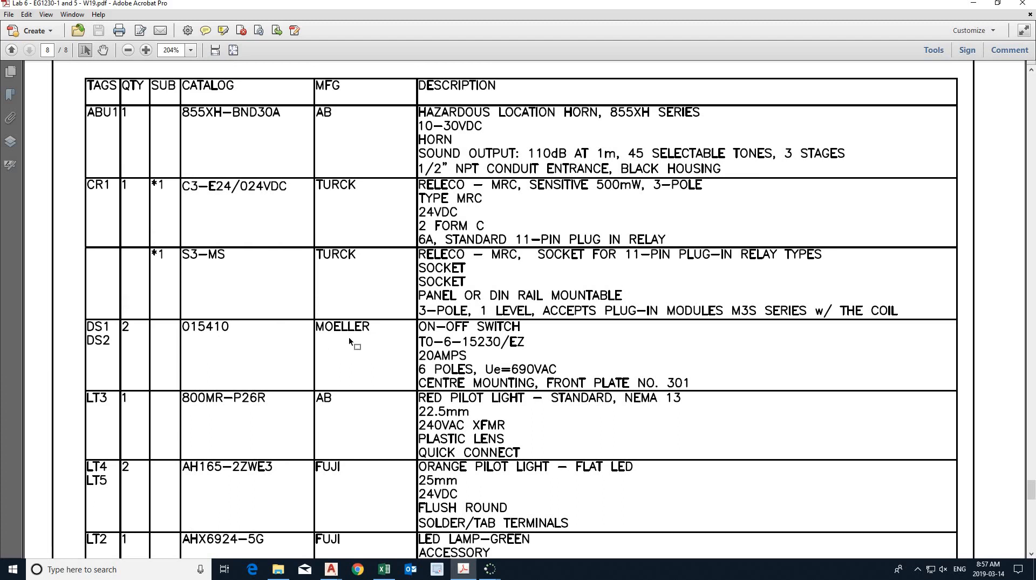
- Back in AutoCAD Electrical, search the catalog for 015410, assign the MOELLER on-off switch to DS1 and accept the component data
key(alt+Tab)
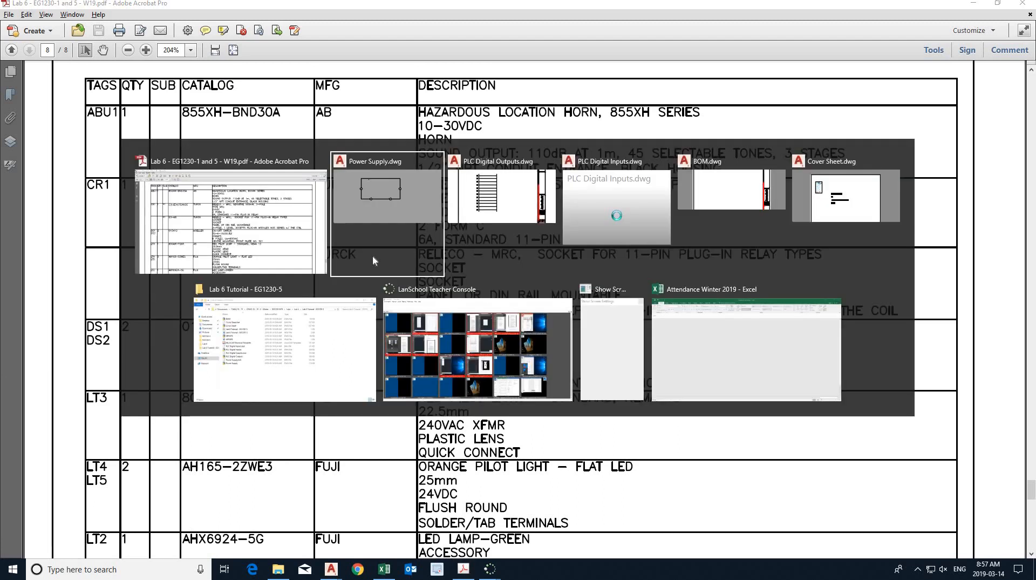
key(alt+Tab)
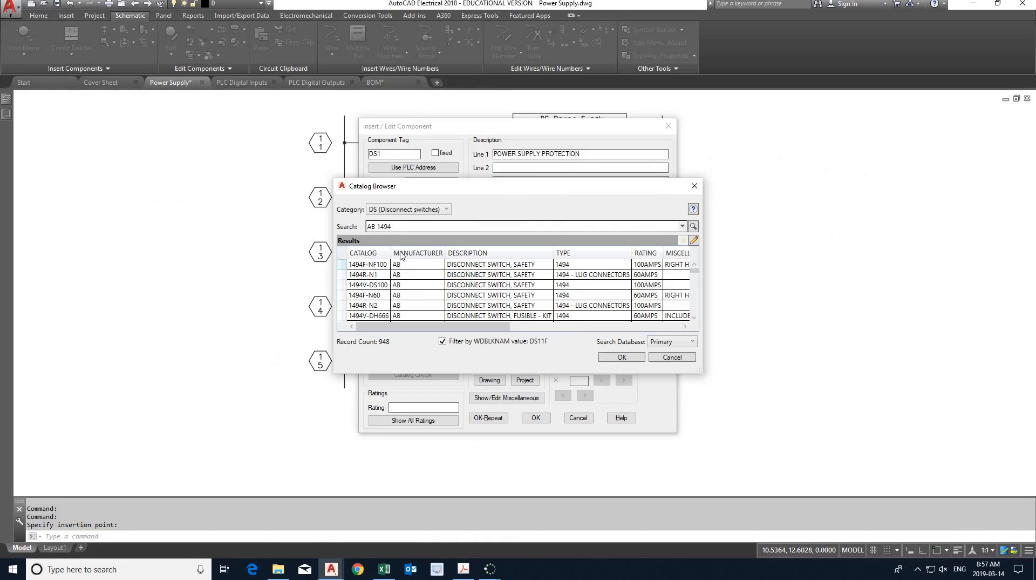
drag(404, 226, 348, 229)
text(0)
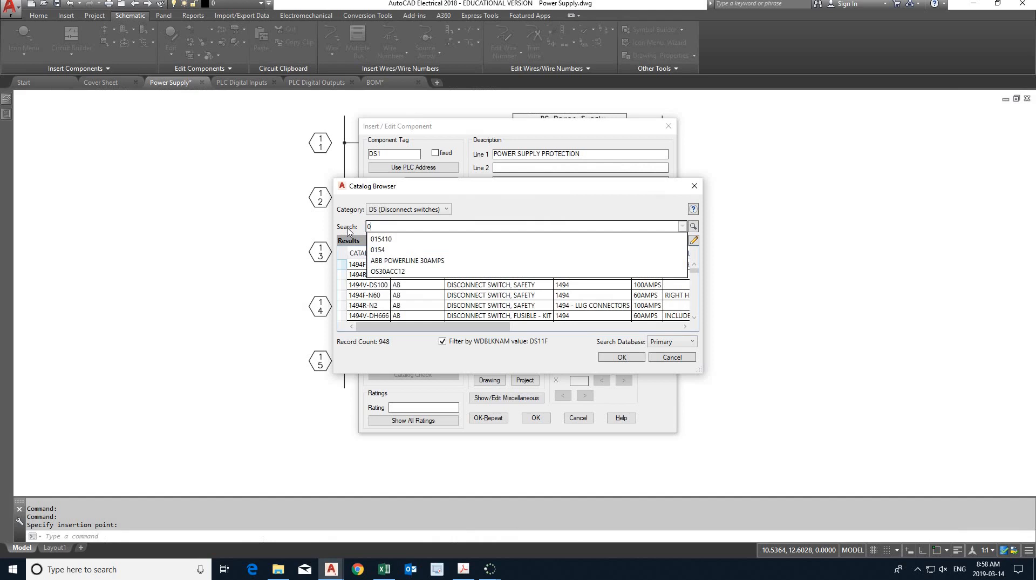
key(Down)
key(Return)
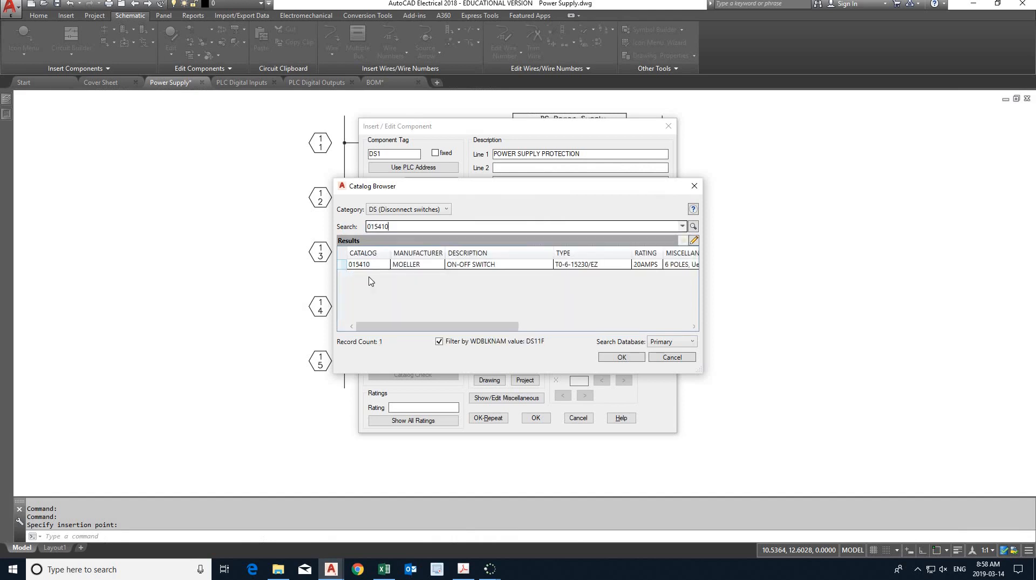
double_click(378, 265)
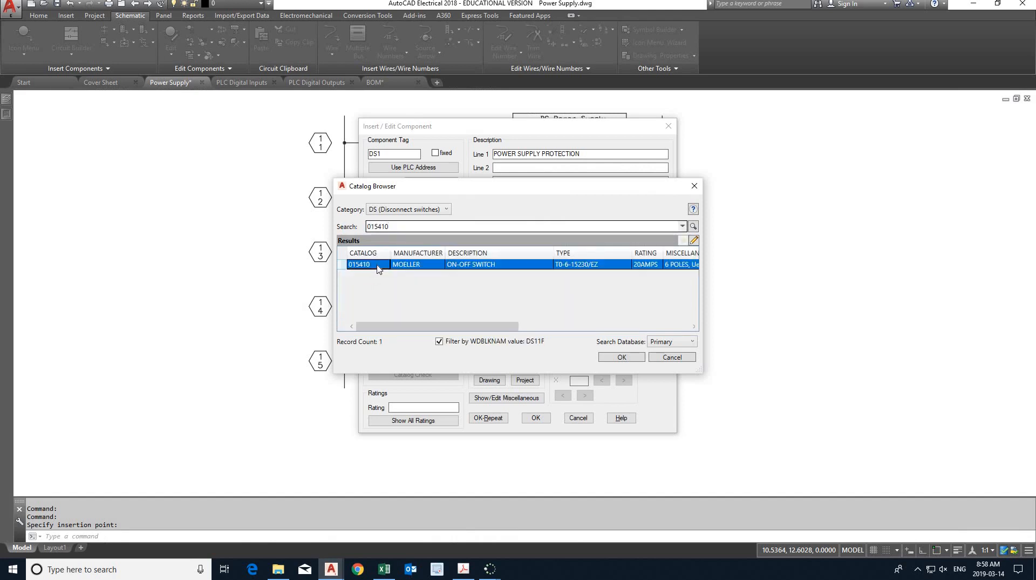
click(532, 418)
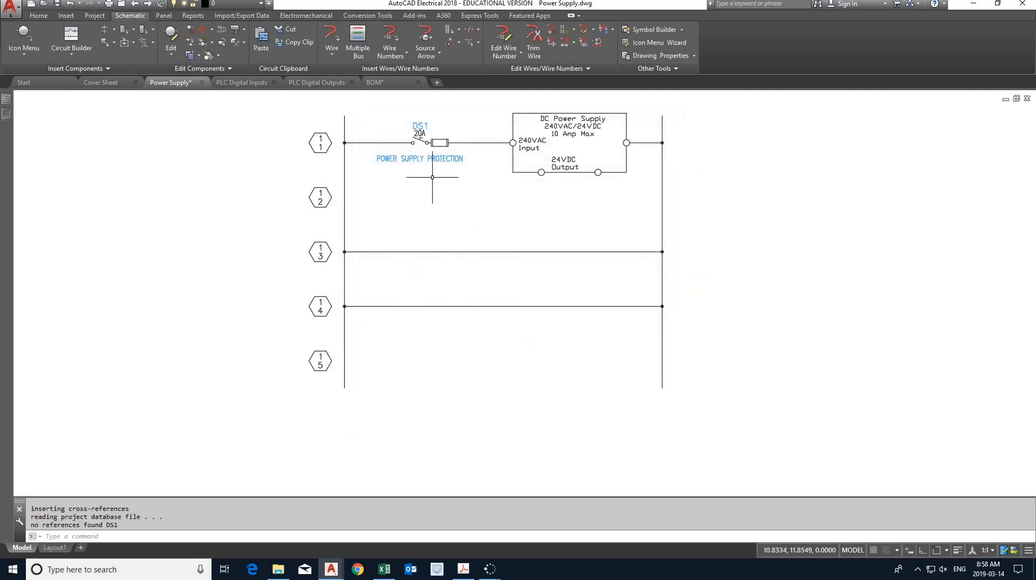
- Move the POWER SUPPLY PROTECTION description above the DS1 tag and save the drawing
scroll(410, 211, up, 4)
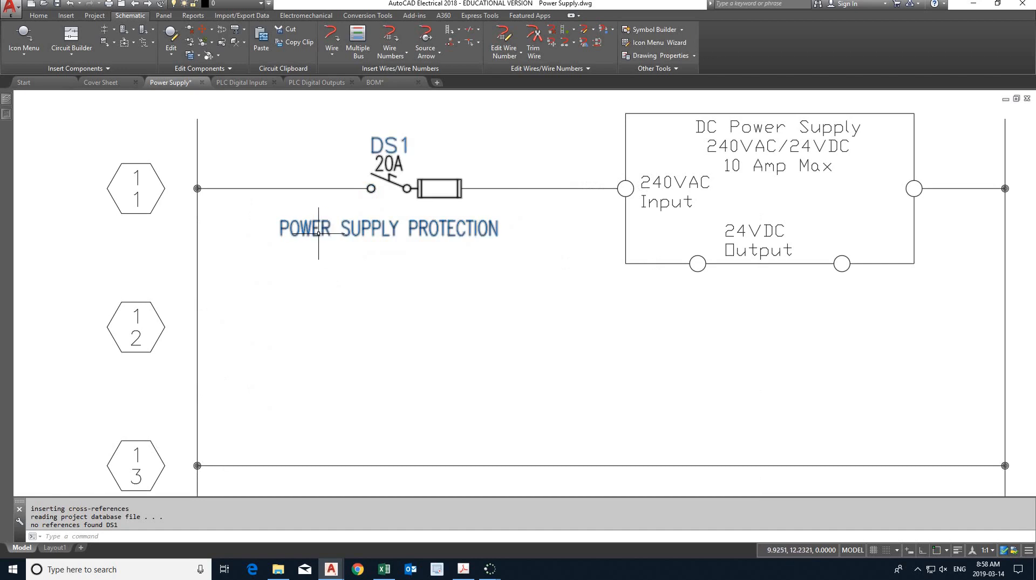
click(339, 230)
click(280, 235)
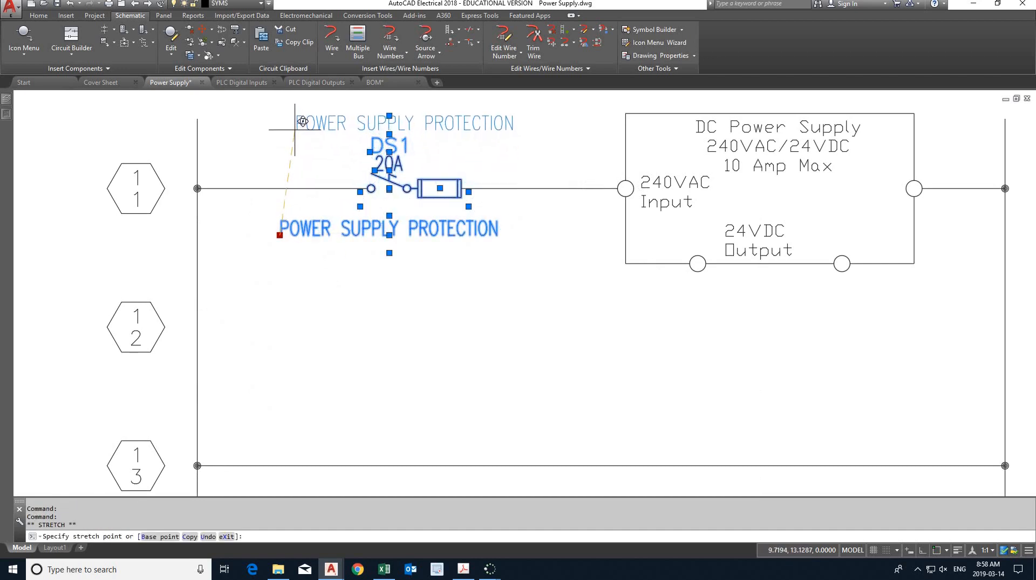
click(303, 121)
key(Escape)
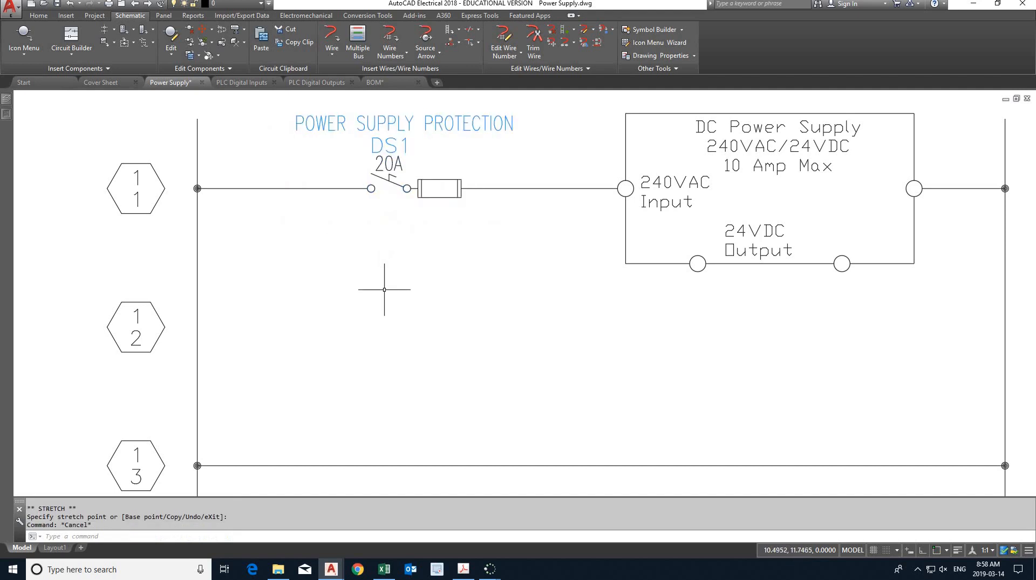
scroll(382, 286, down, 2)
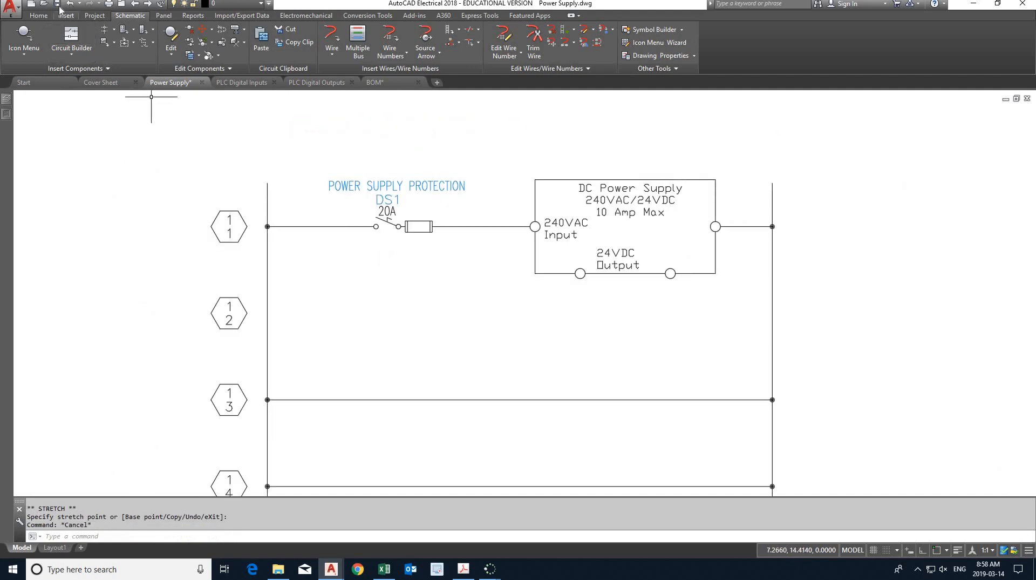
click(56, 3)
- Switch to the lab PDF and examine the panel protection disconnect on the third rung of the power supply schematic page
scroll(213, 213, down, 2)
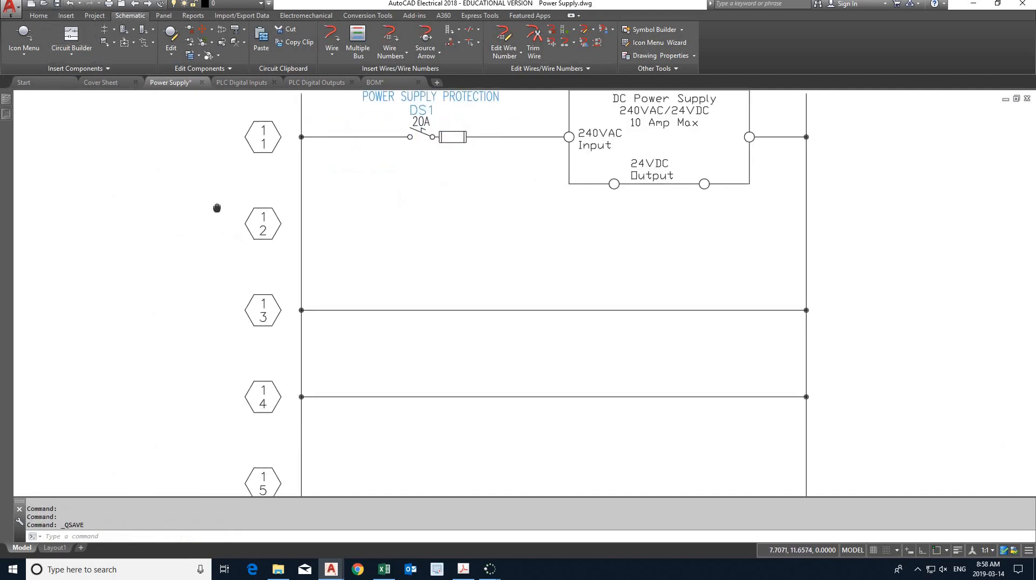
key(alt+Tab)
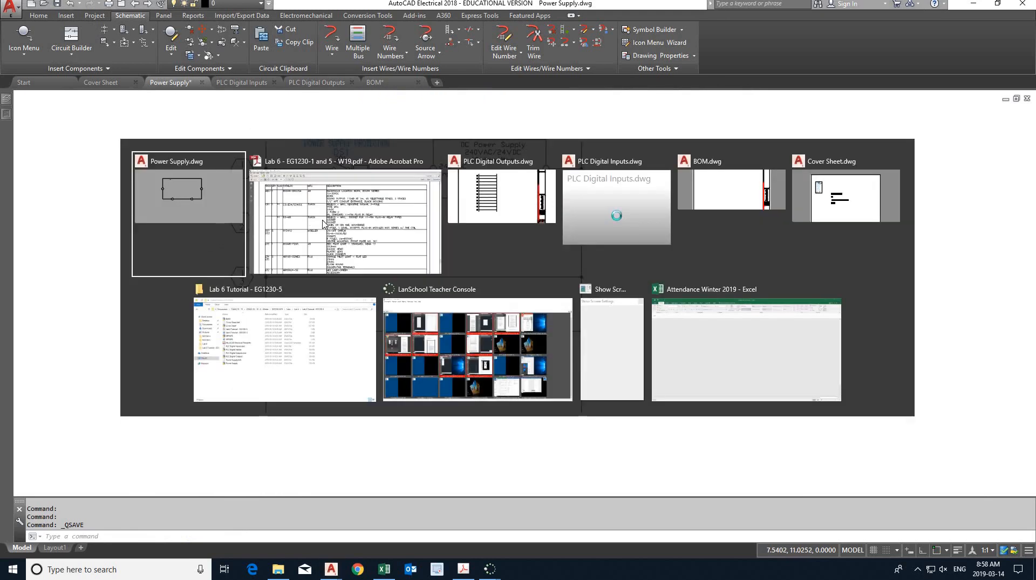
click(338, 252)
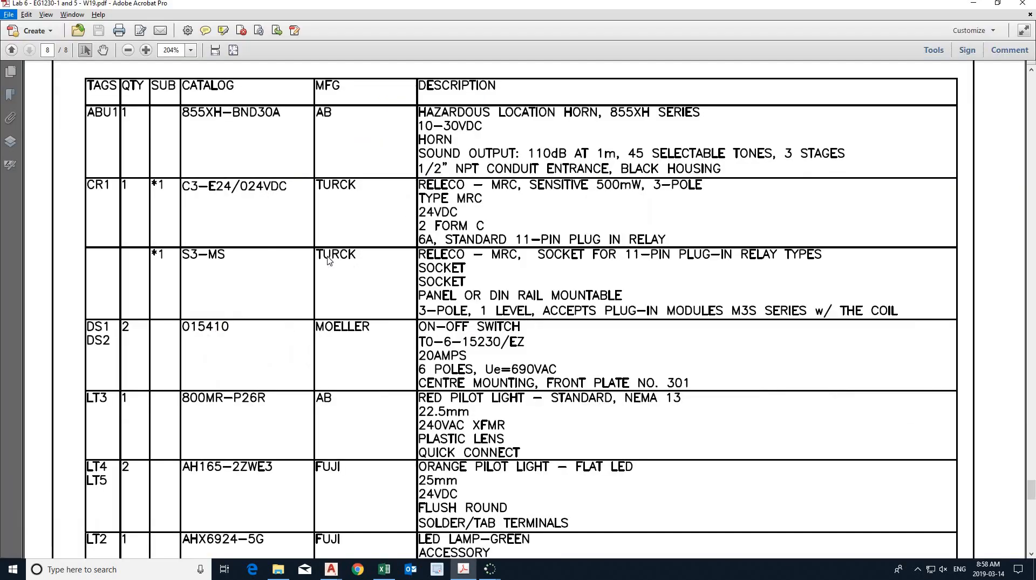
ctrl+scroll(313, 259, down, 3)
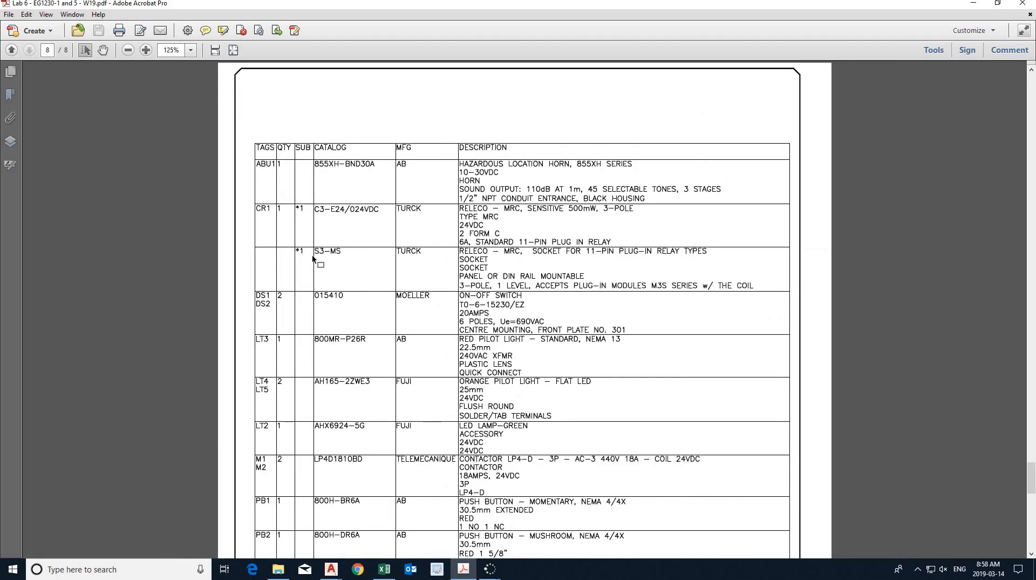
scroll(314, 259, up, 10)
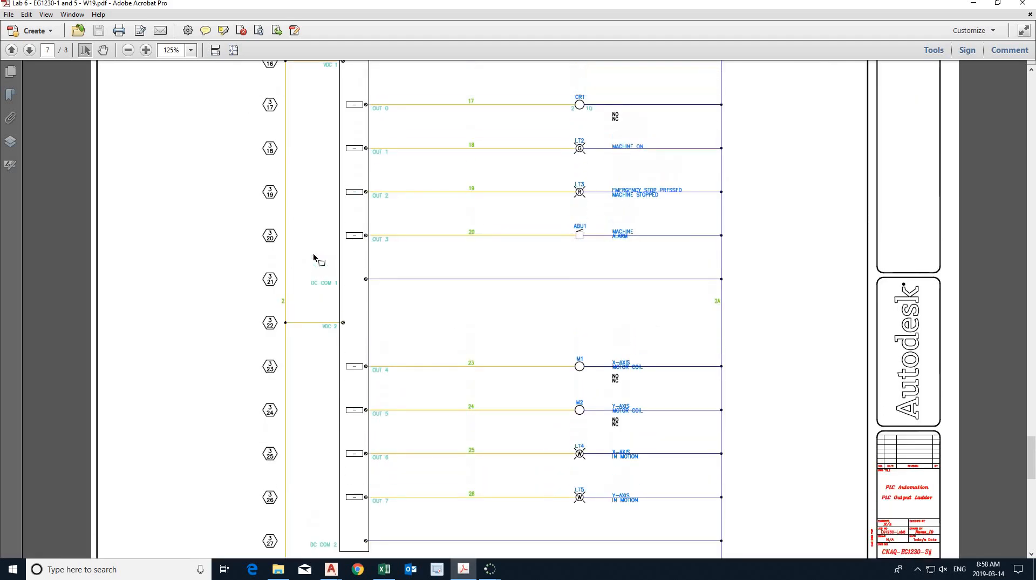
ctrl+scroll(314, 258, down, 2)
scroll(316, 259, up, 6)
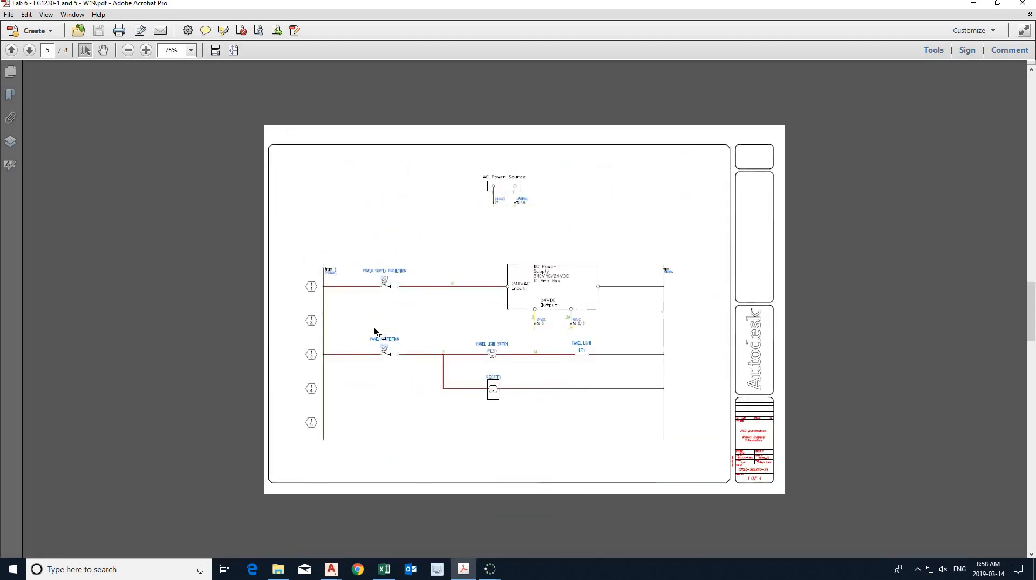
ctrl+scroll(375, 331, up, 2)
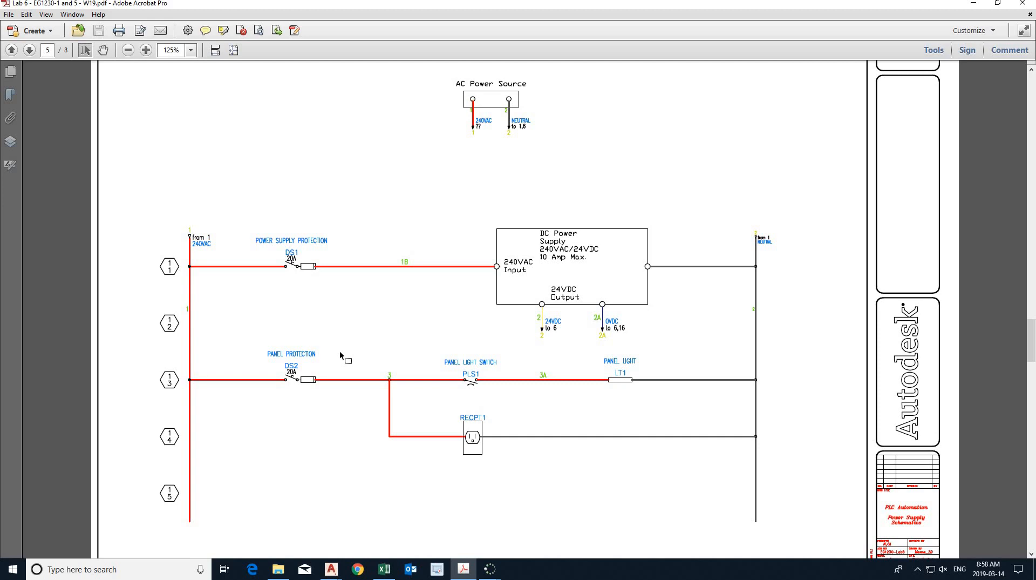
- Back in AutoCAD Electrical, copy the DS1 fused disconnect straight down onto the third rung using Copy Component with Ortho on
key(alt+Tab)
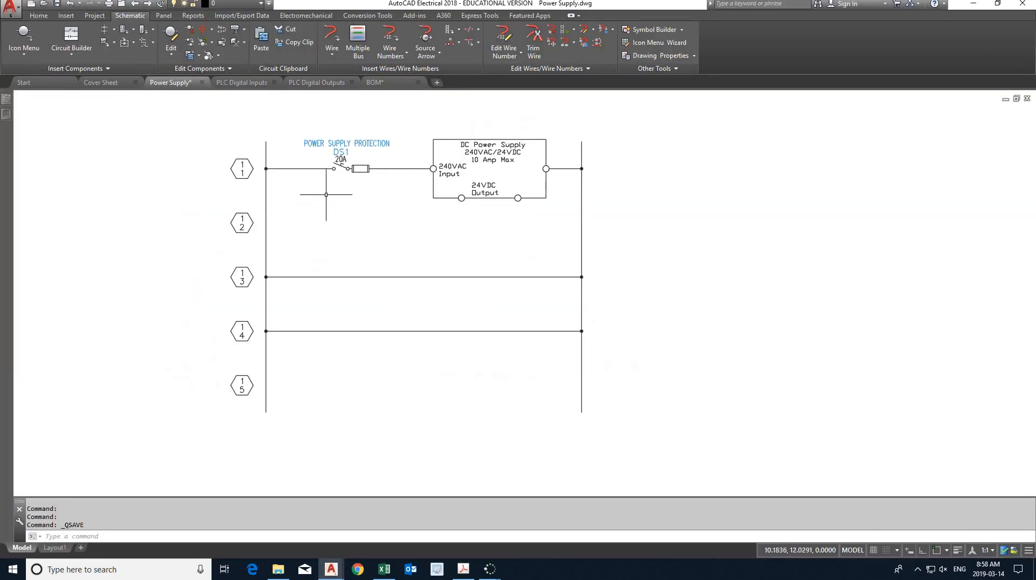
right_click(357, 172)
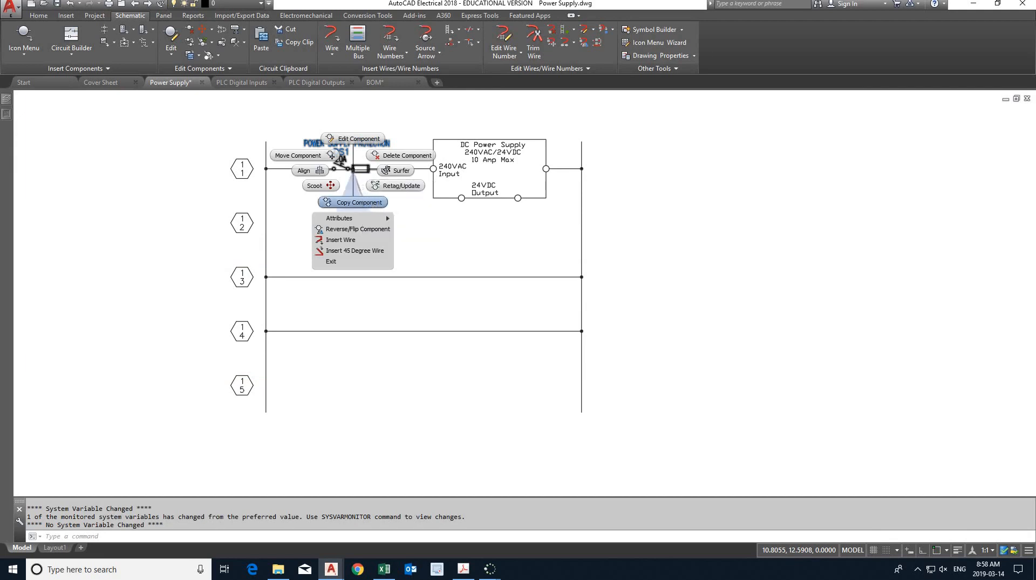
click(353, 202)
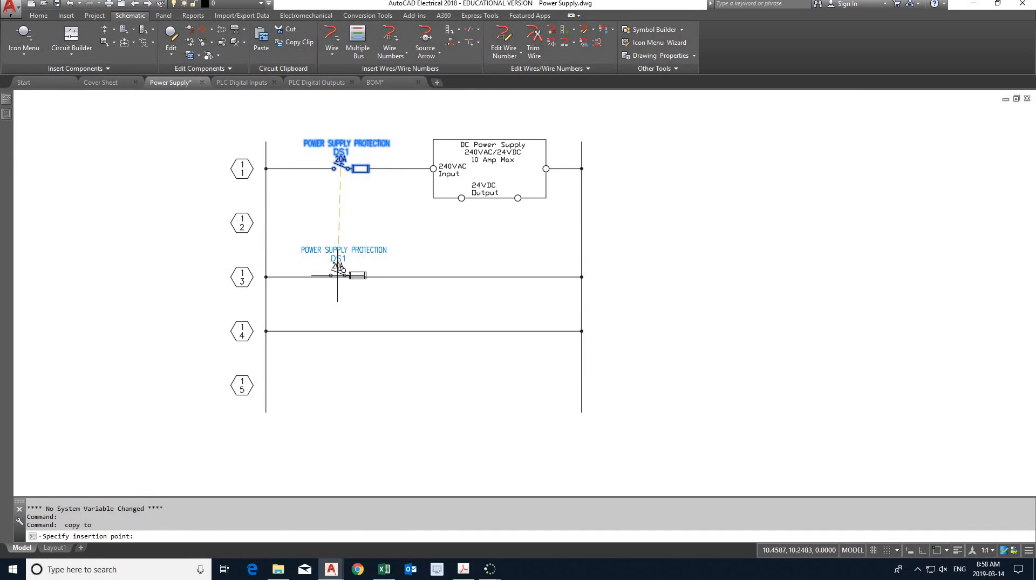
key(F8)
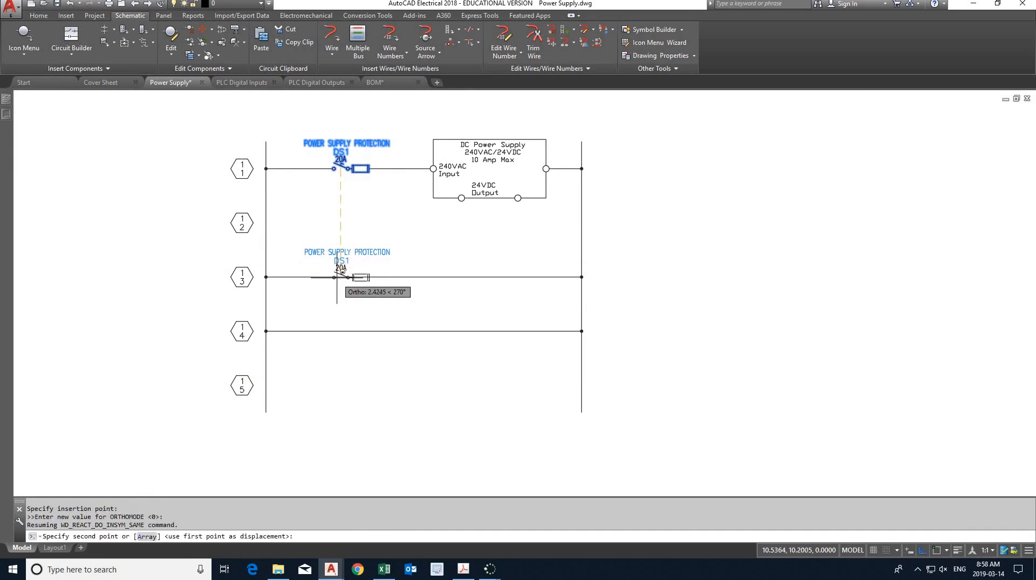
click(341, 275)
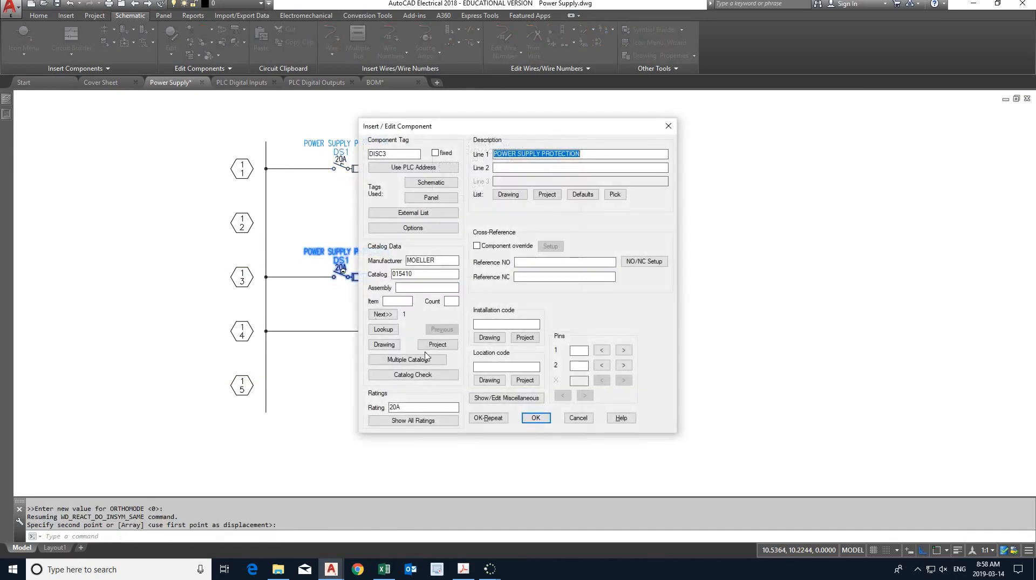
- Tag the copied disconnect DS2, give it the description PANEL PROTECTION as in the lab PDF, and accept the component data
double_click(379, 154)
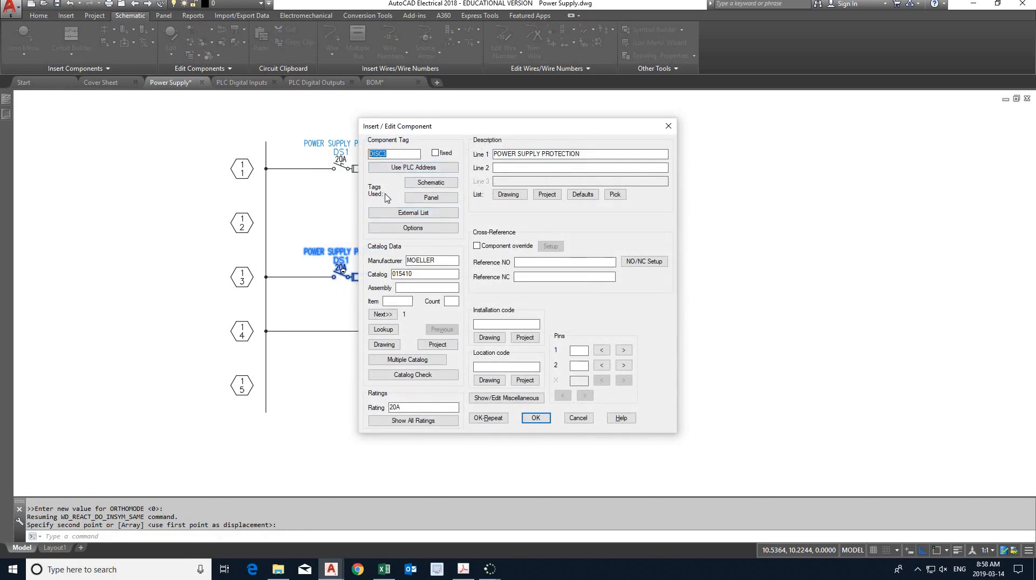
text(DS2)
drag(494, 150, 494, 153)
click(463, 571)
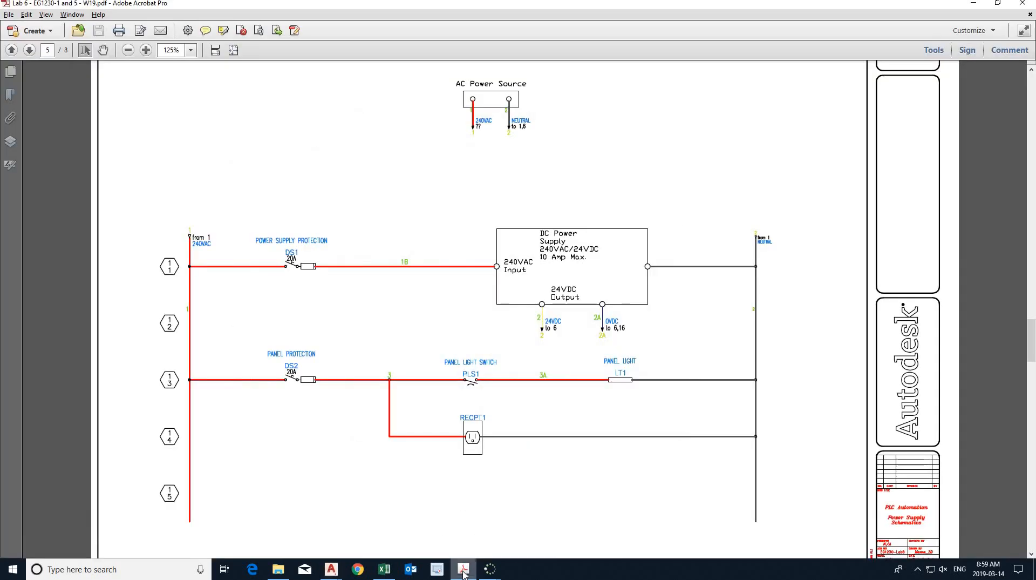
click(463, 572)
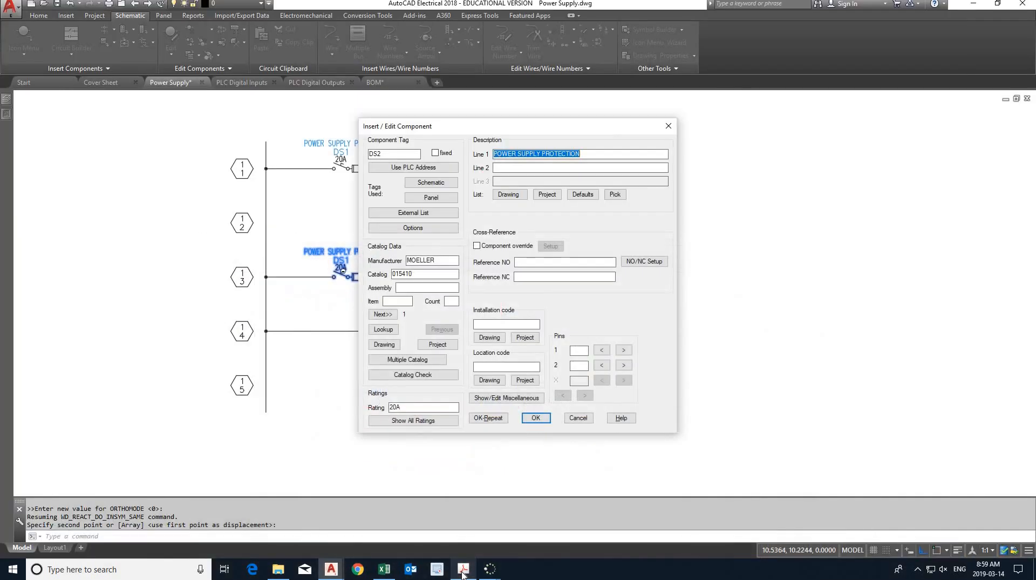
text(panel protection)
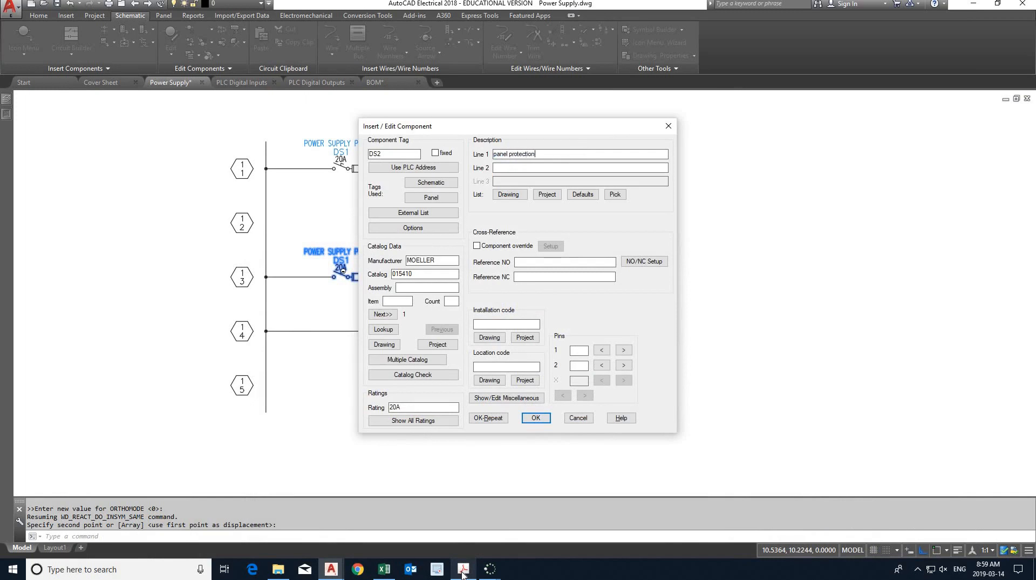
key(Tab)
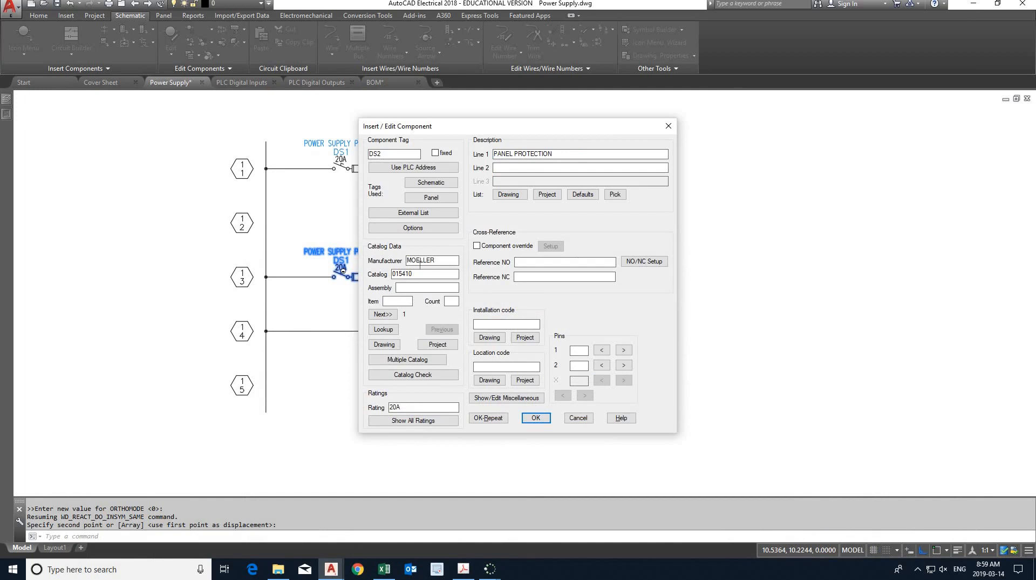
click(537, 418)
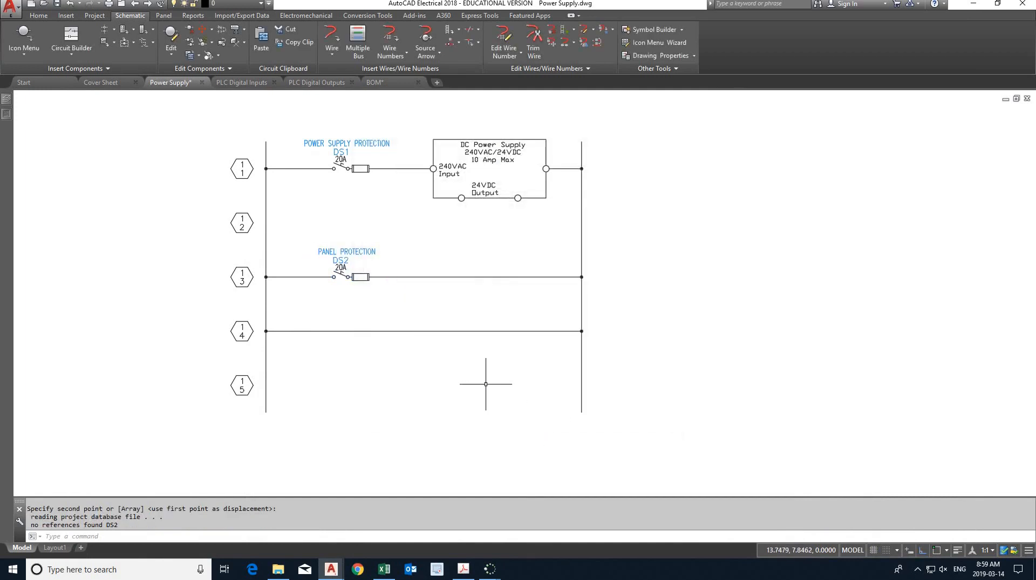
- Insert an Anti-Plugging NO switch from the miscellaneous switches on the third rung, to the right of DS2
click(24, 39)
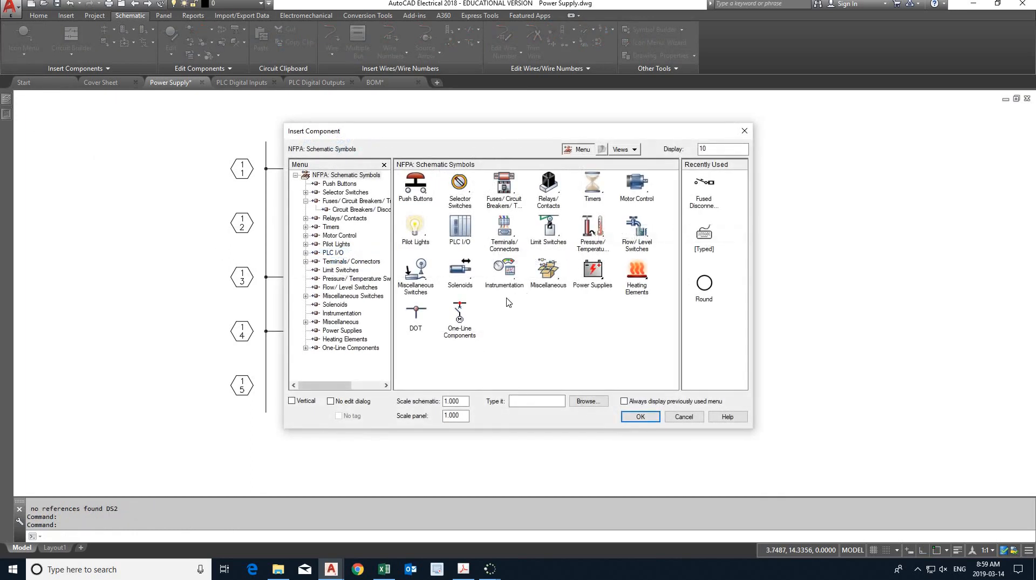
click(420, 280)
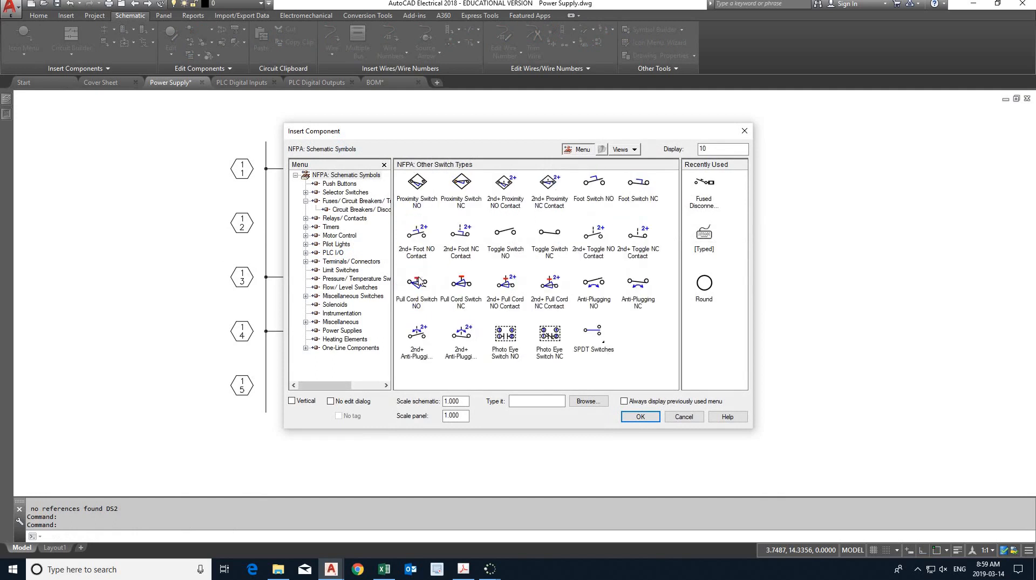
click(597, 285)
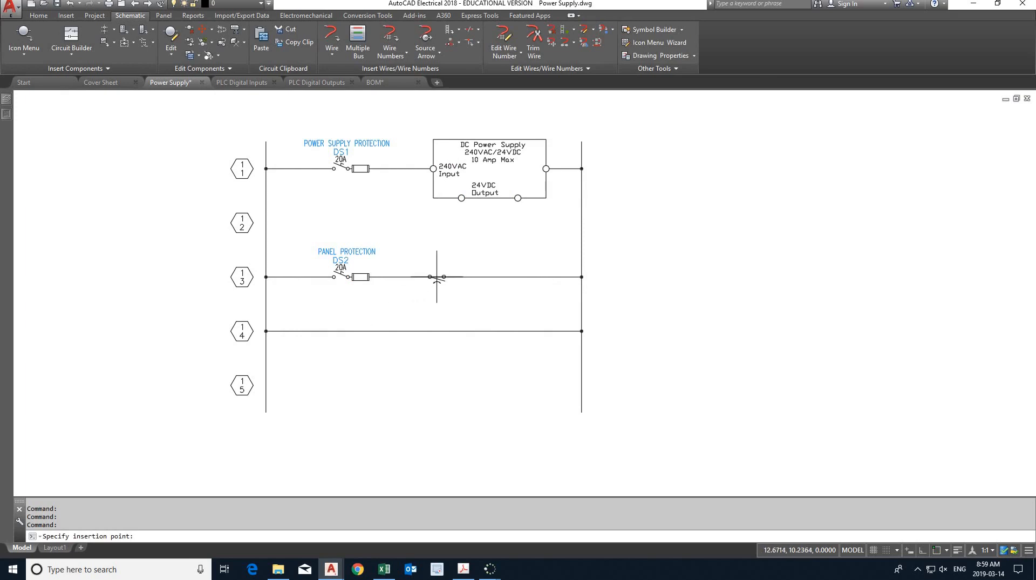
click(439, 276)
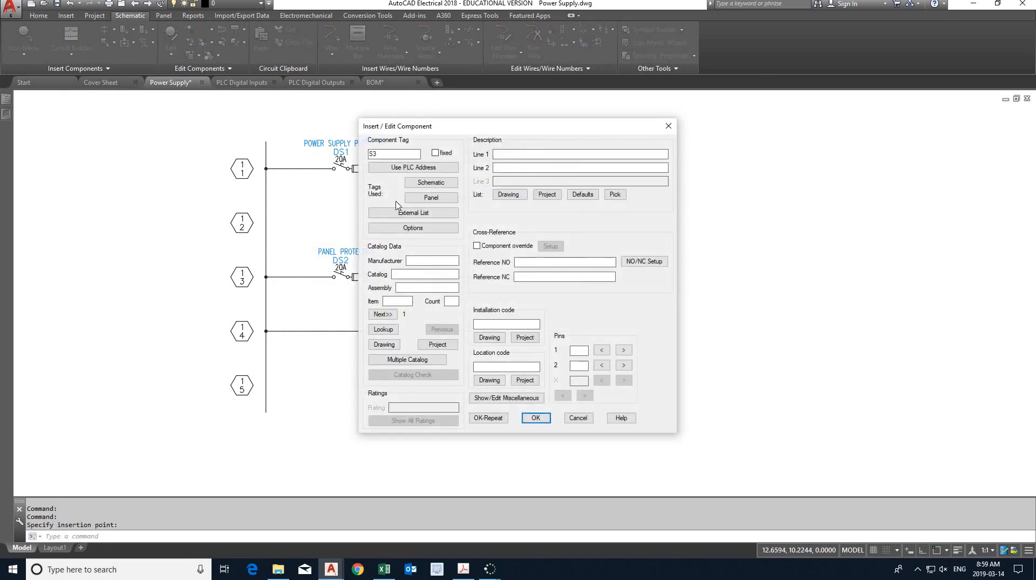
- Tag the new switch PLS1 according to the lab PDF and enter the description PANEL LIGHT SWITCH
drag(381, 155, 350, 155)
click(463, 568)
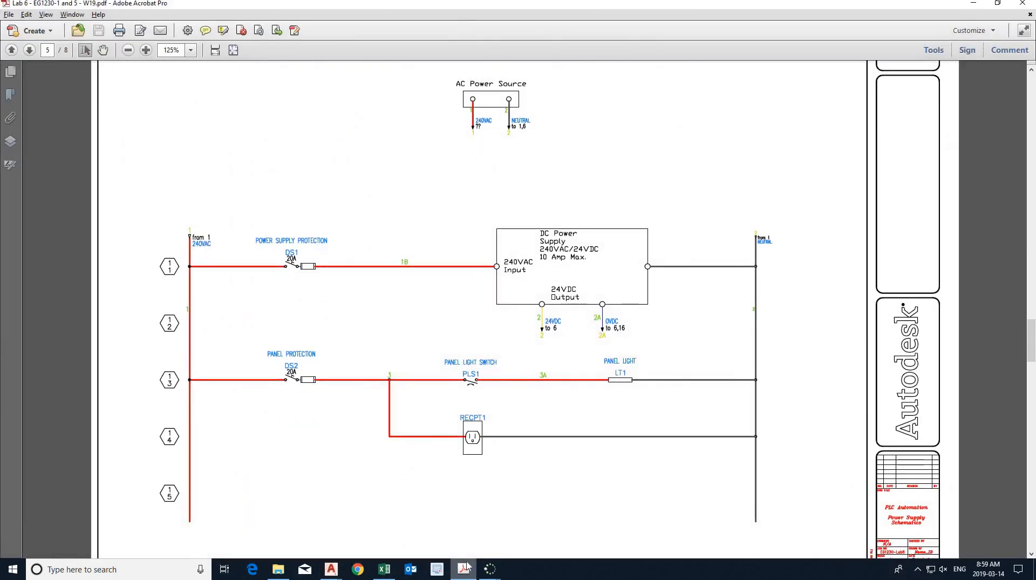
click(464, 568)
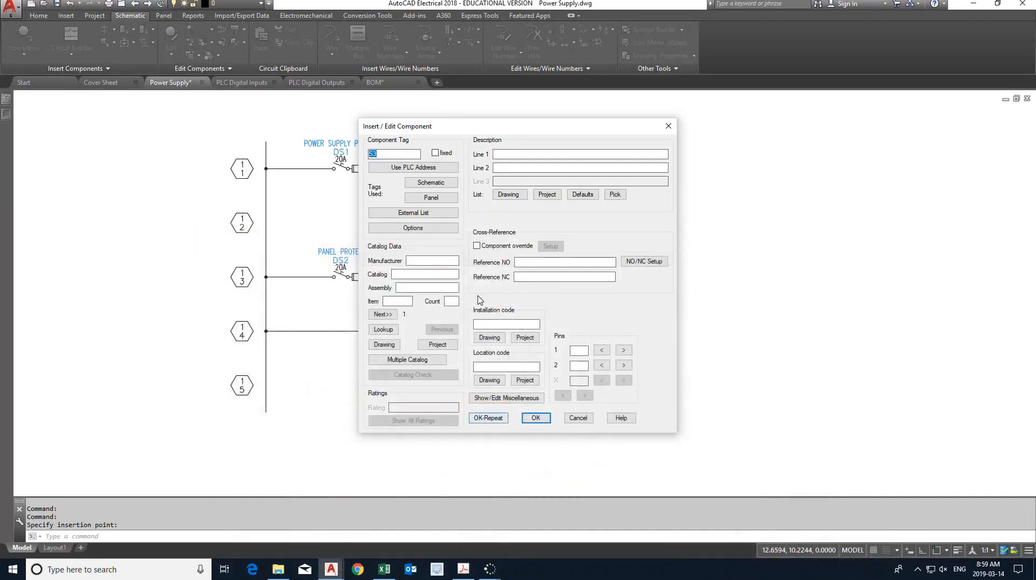
text(PLS1)
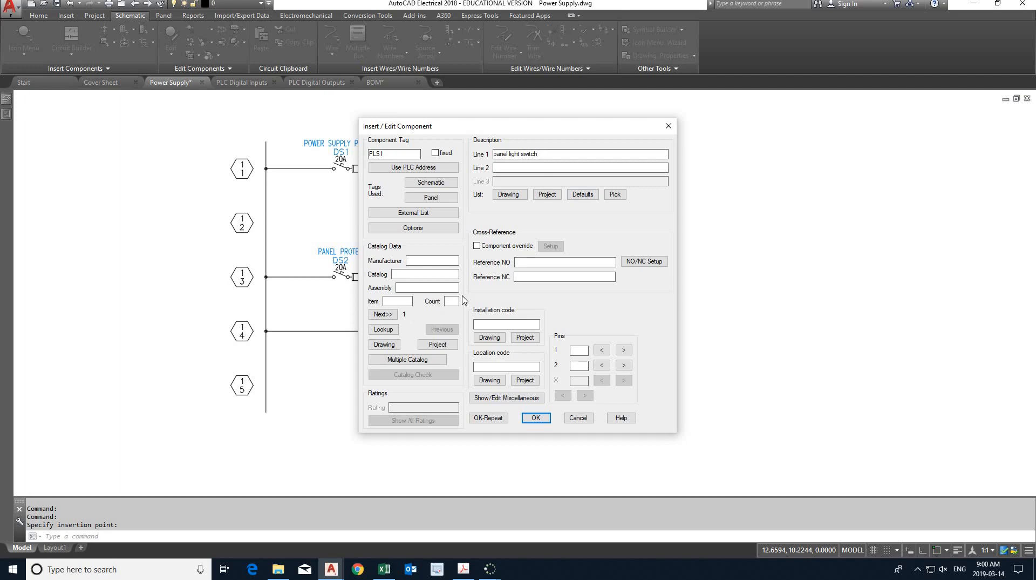
key(Tab)
- Check the lab PDF's bill of materials for a PLS1 catalog entry, and accept the switch's component data in AutoCAD Electrical
click(458, 569)
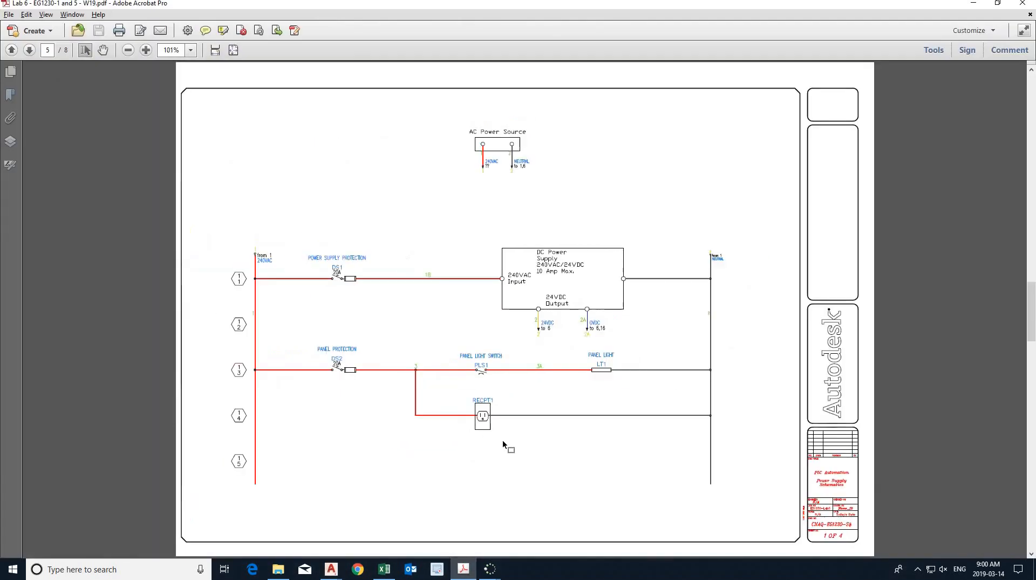
scroll(503, 442, down, 8)
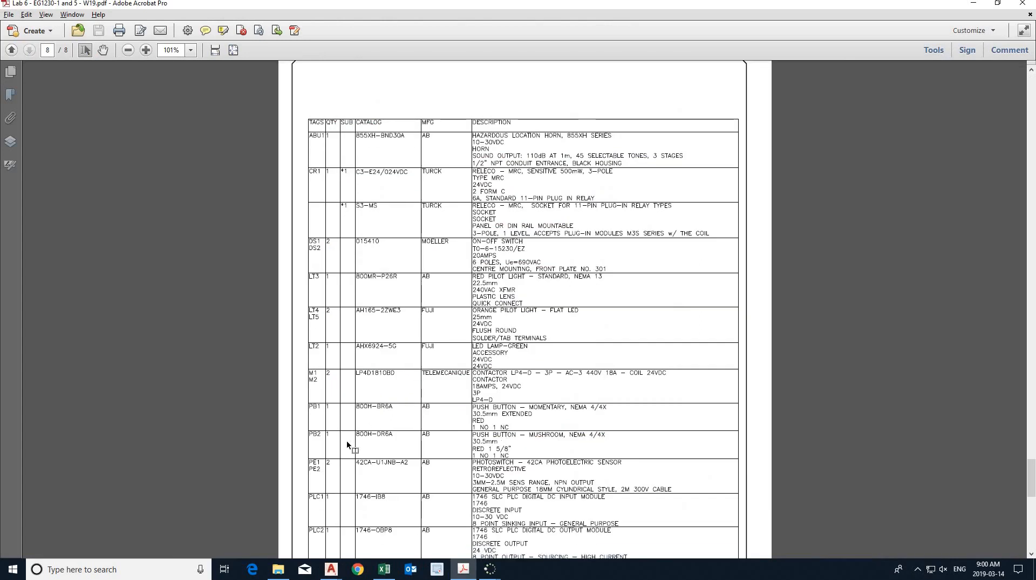
scroll(342, 440, down, 2)
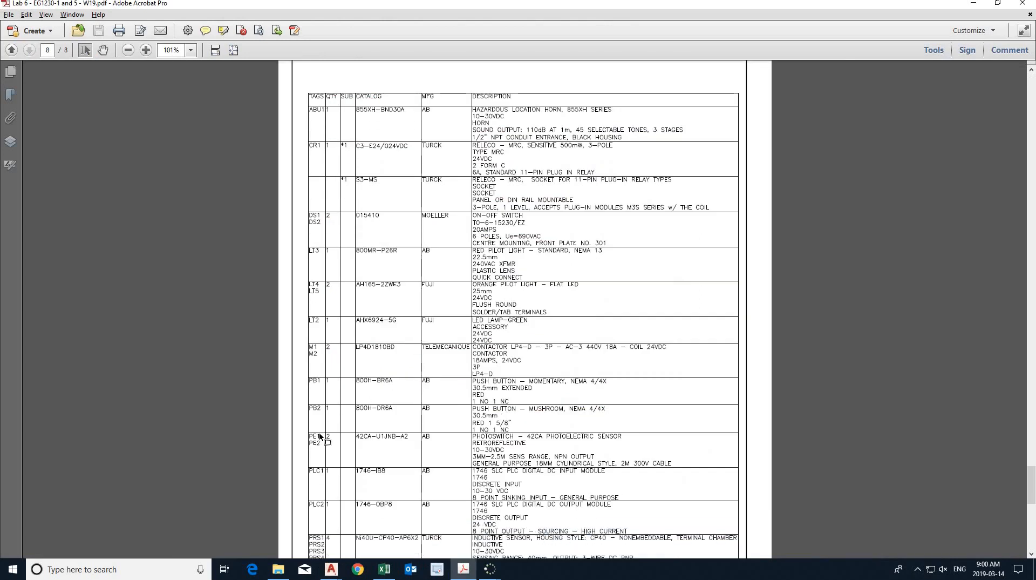
scroll(320, 436, down, 1)
ctrl+scroll(256, 399, up, 2)
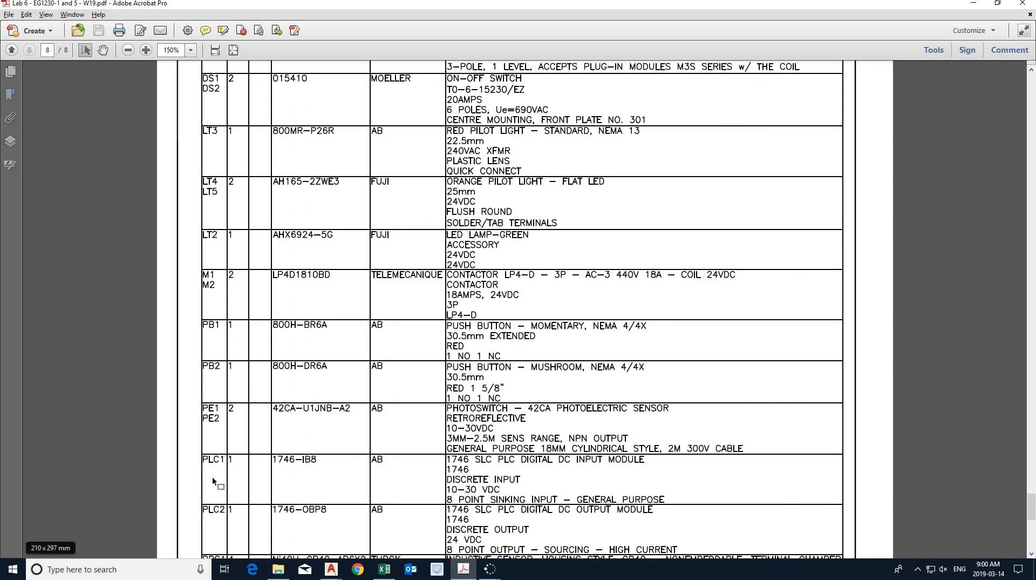
scroll(217, 479, down, 3)
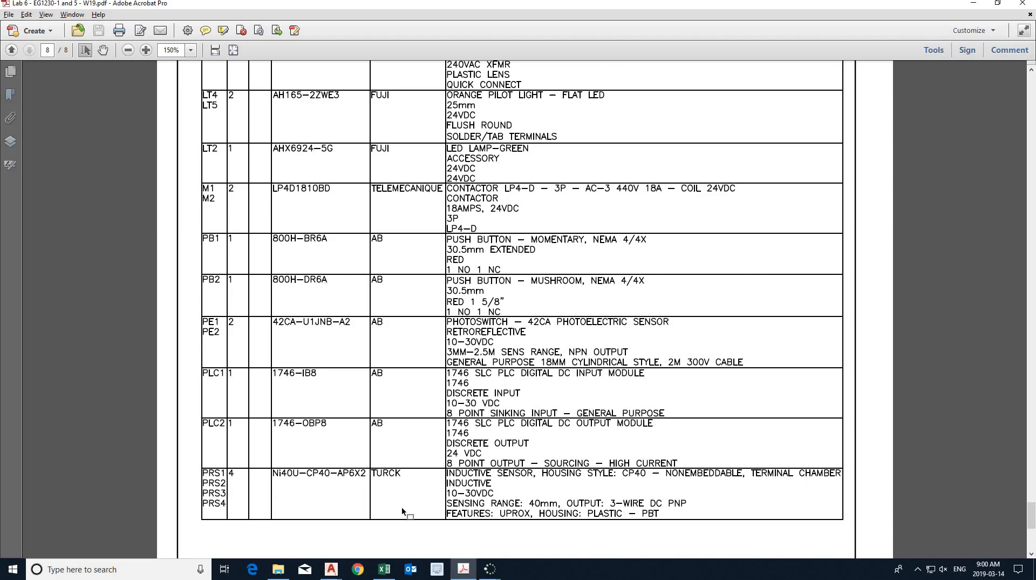
click(462, 568)
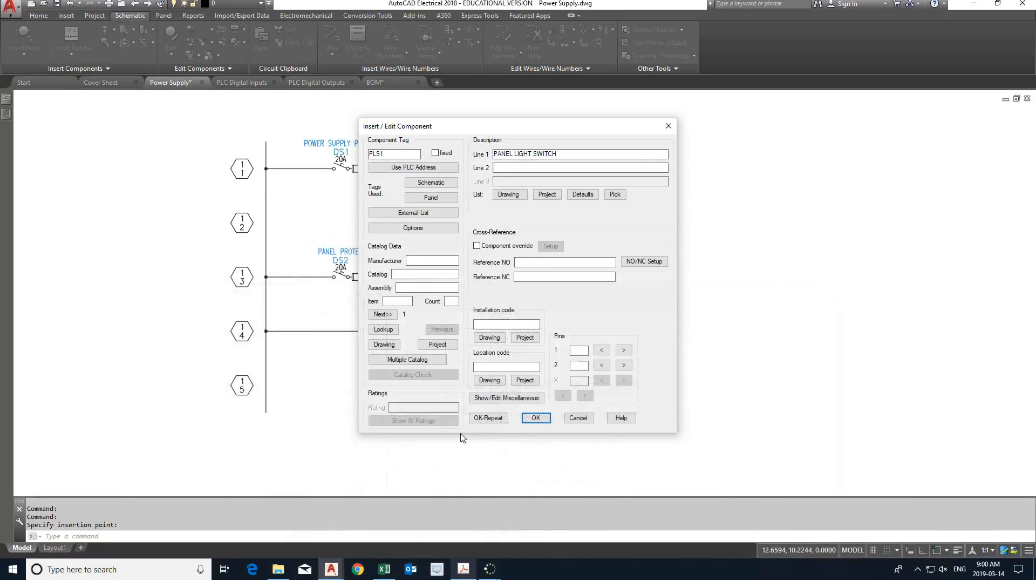
click(536, 418)
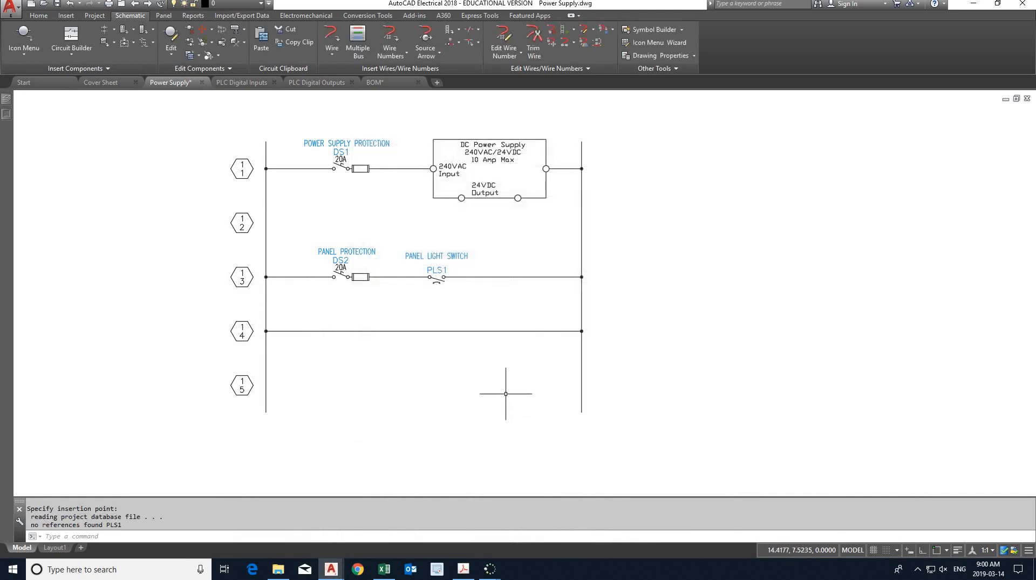
- Insert an Enclosure Light from the miscellaneous symbols on the third rung, between PLS1 and the neutral rail
click(25, 35)
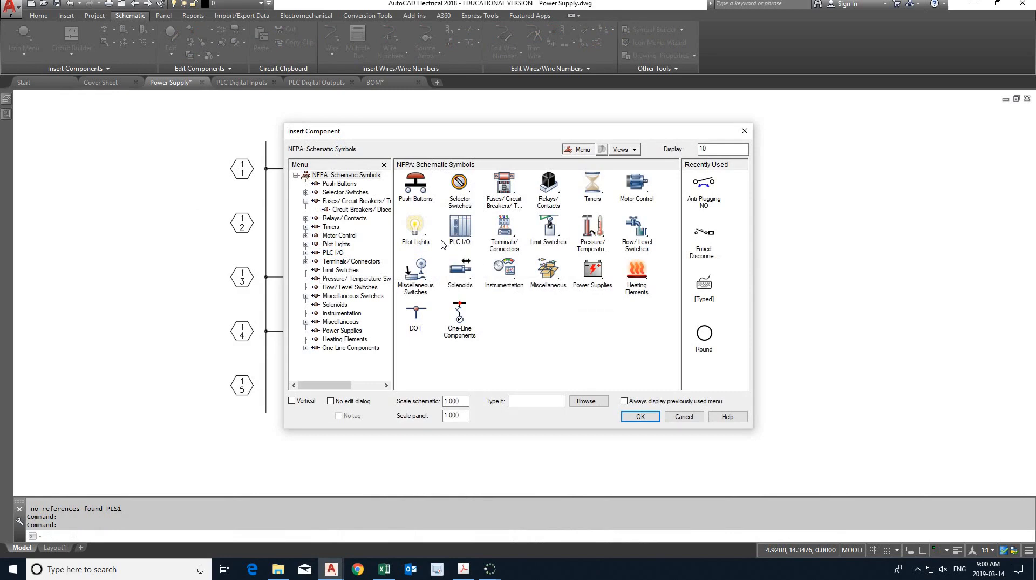
click(548, 271)
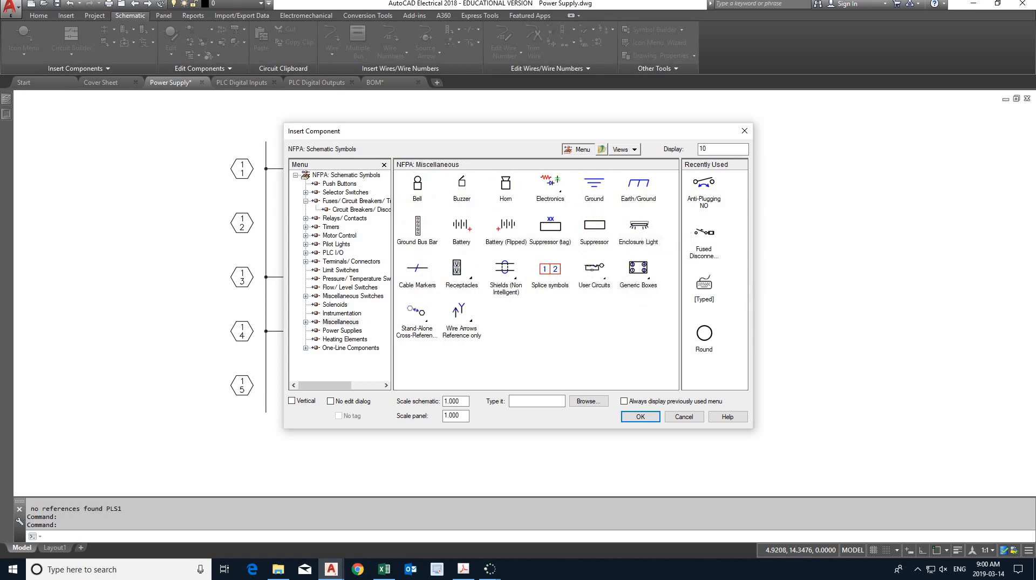
click(639, 227)
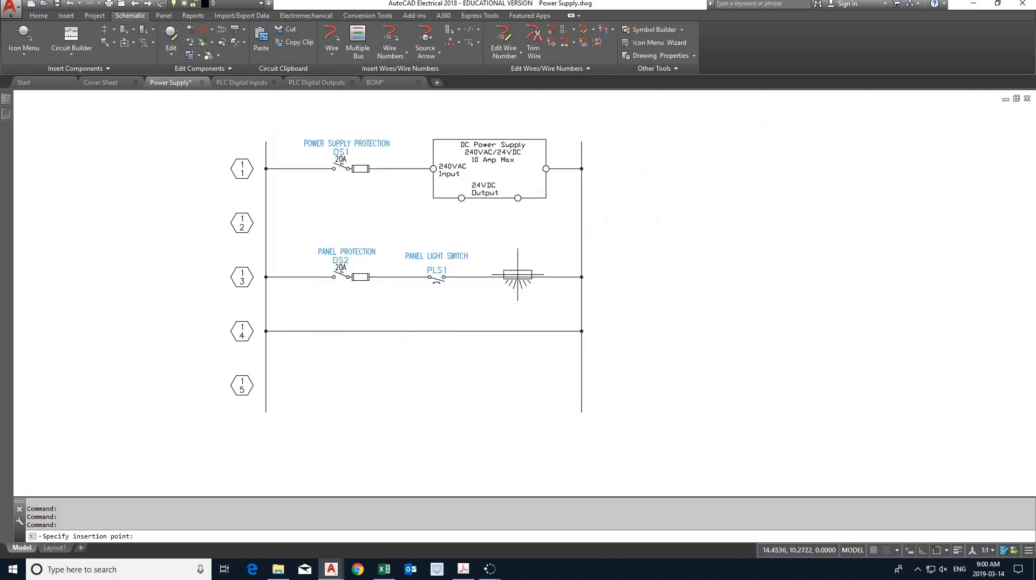
click(518, 277)
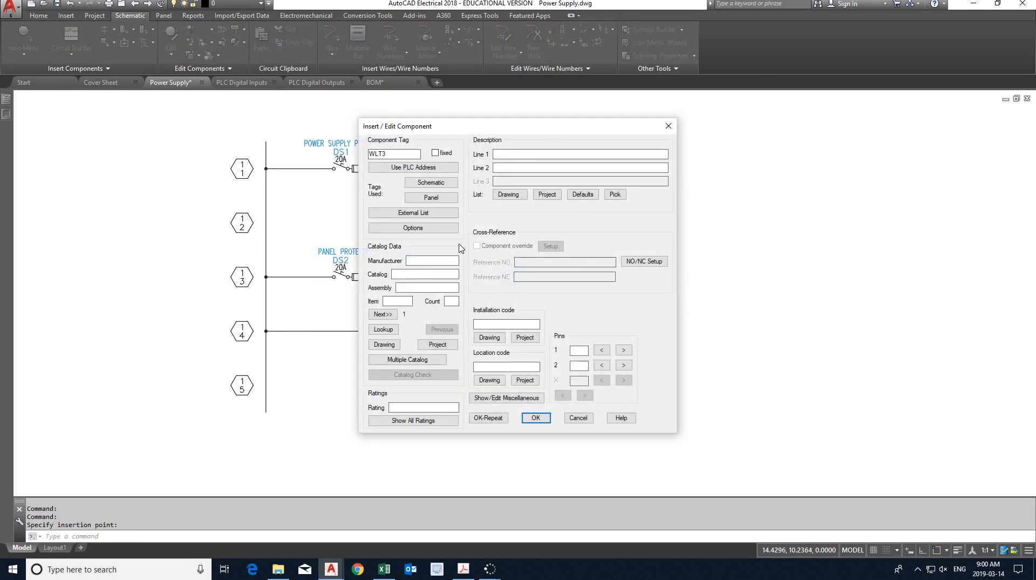
- Switch to the lab PDF and examine the power supply schematic page for the panel light's tag and description
click(465, 570)
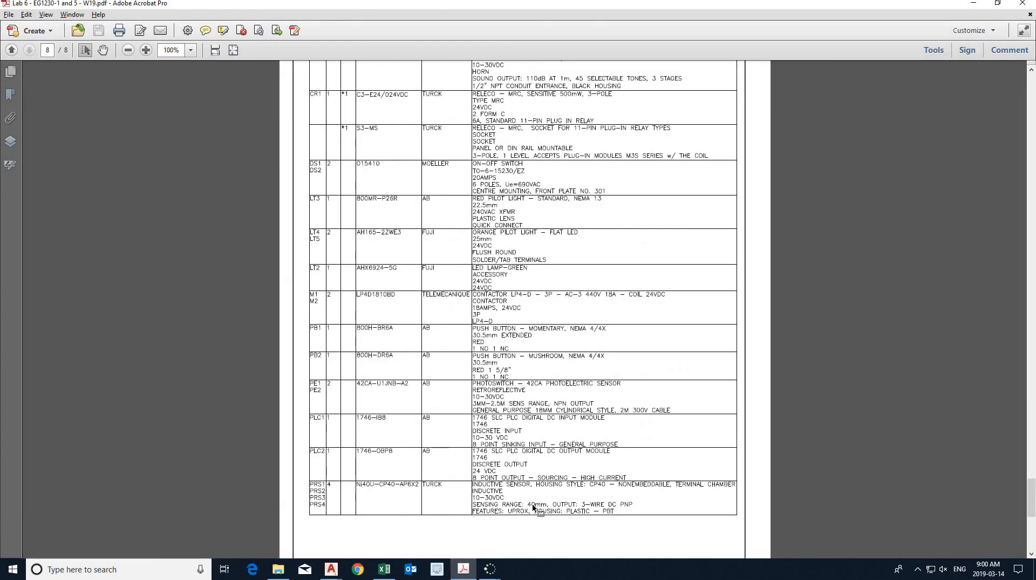
scroll(533, 506, up, 3)
ctrl+scroll(533, 506, down, 2)
scroll(534, 507, up, 5)
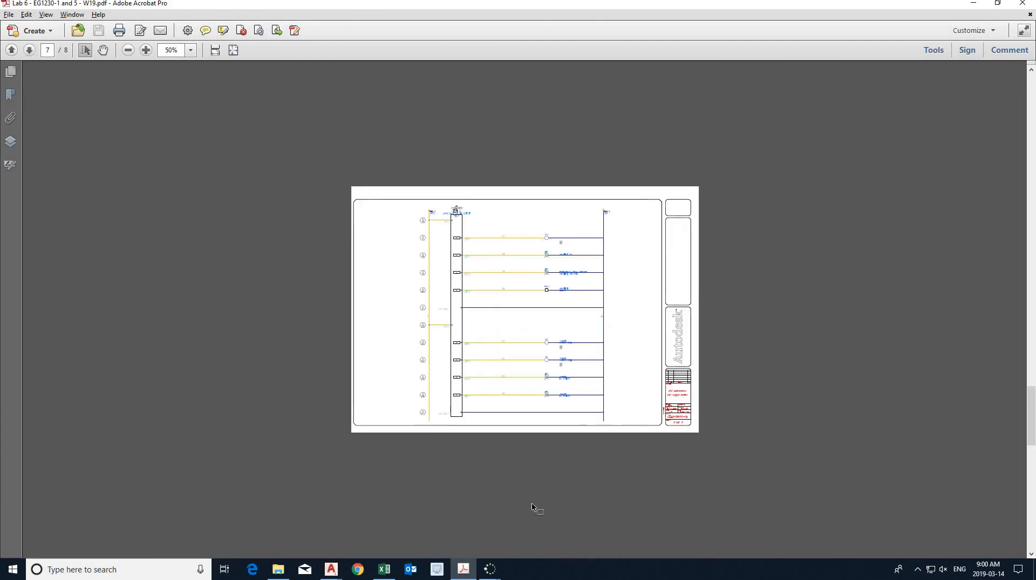
scroll(534, 507, up, 5)
ctrl+scroll(572, 447, up, 4)
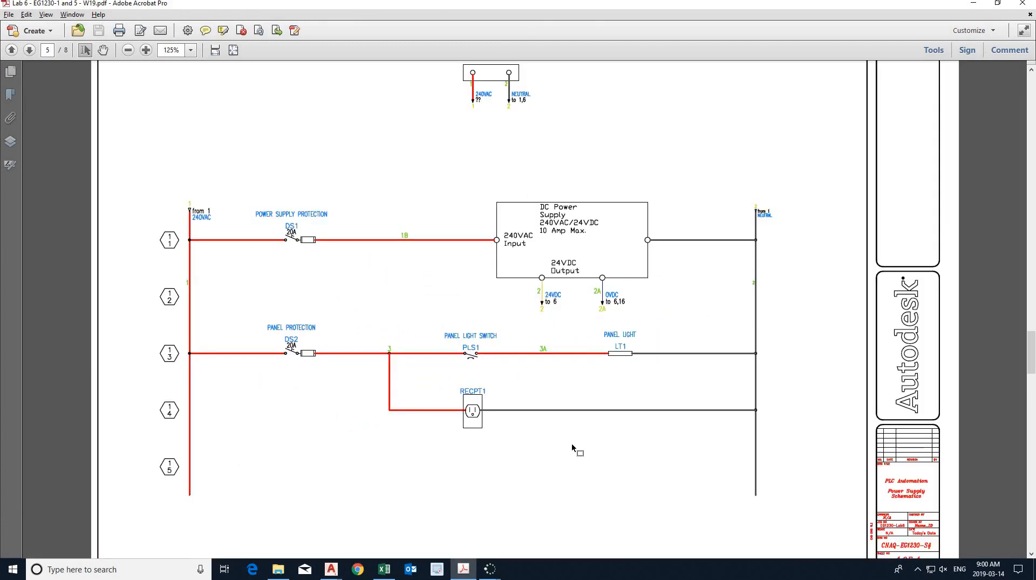
ctrl+scroll(573, 447, up, 1)
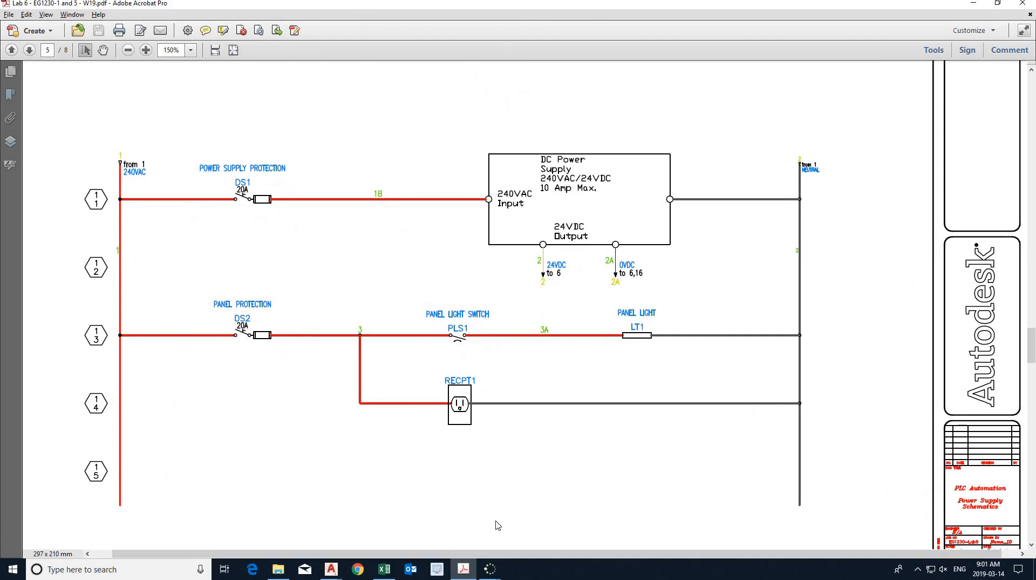
click(464, 569)
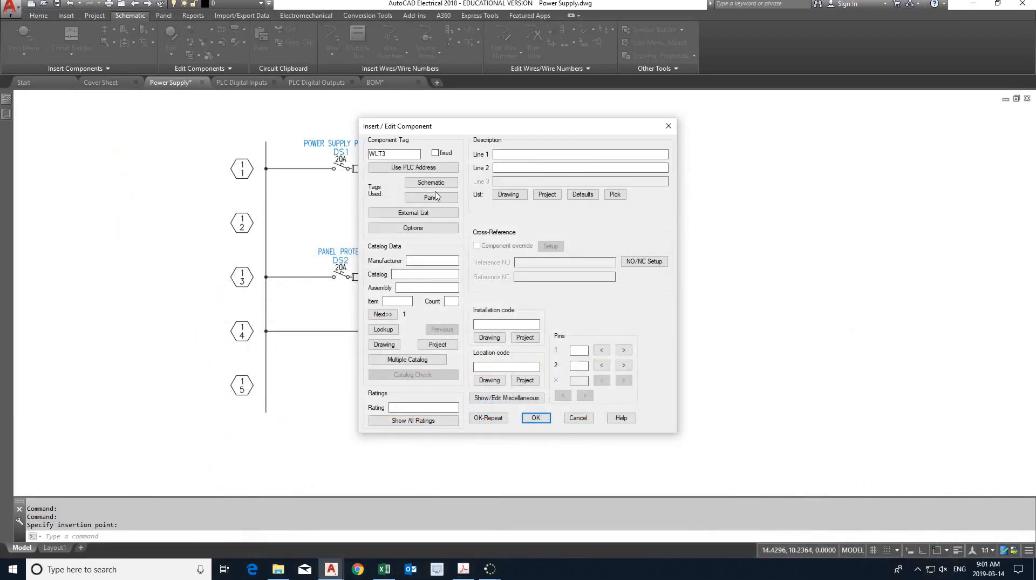
- Tag the enclosure light LT1, enter the description PANEL LIGHT and accept the component data
drag(394, 155, 351, 155)
text(L)
key(Tab)
click(536, 420)
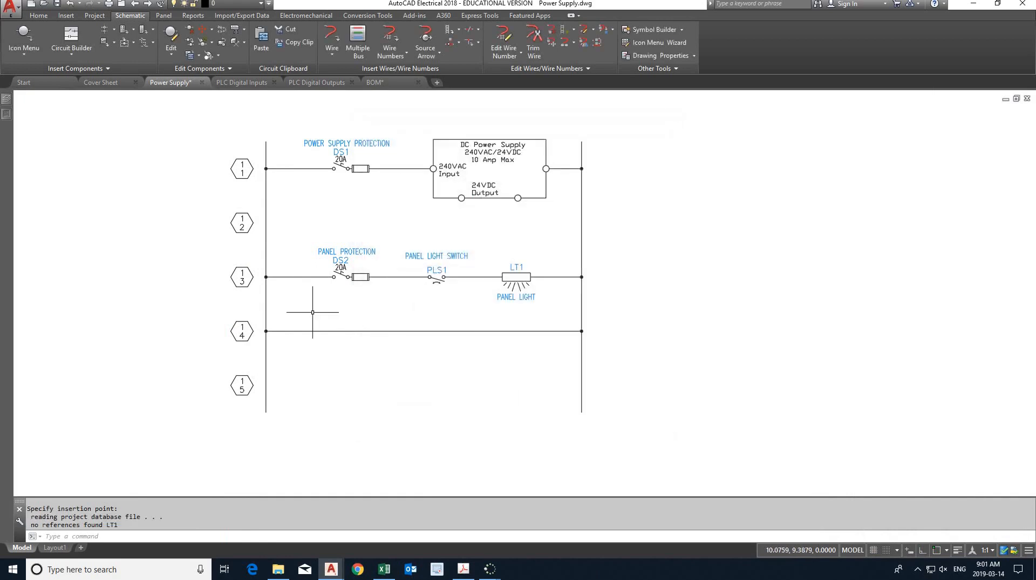
- Insert a Single Receptacle from the miscellaneous receptacle symbols on the fourth rung, directly below switch PLS1
click(24, 37)
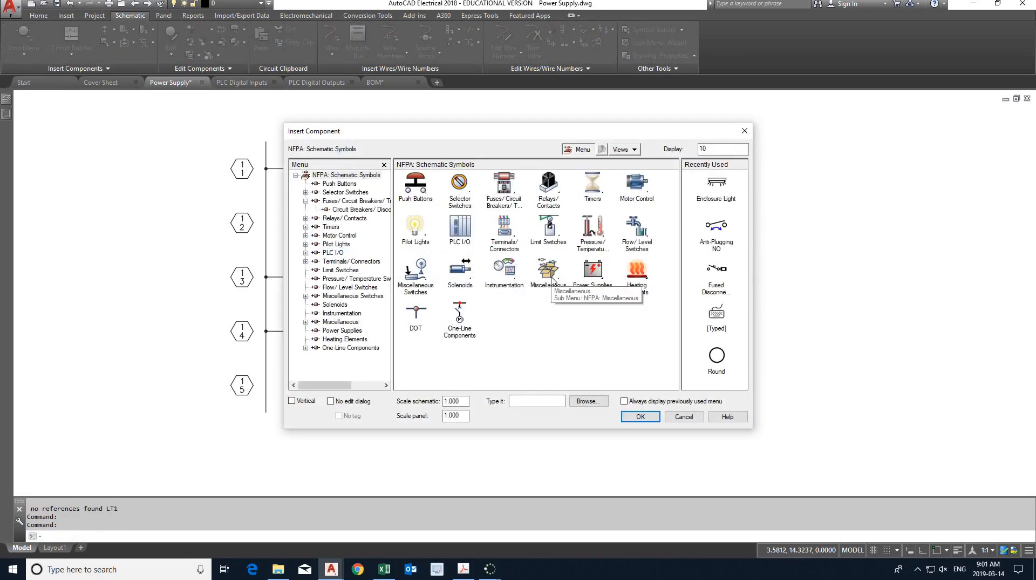
click(552, 278)
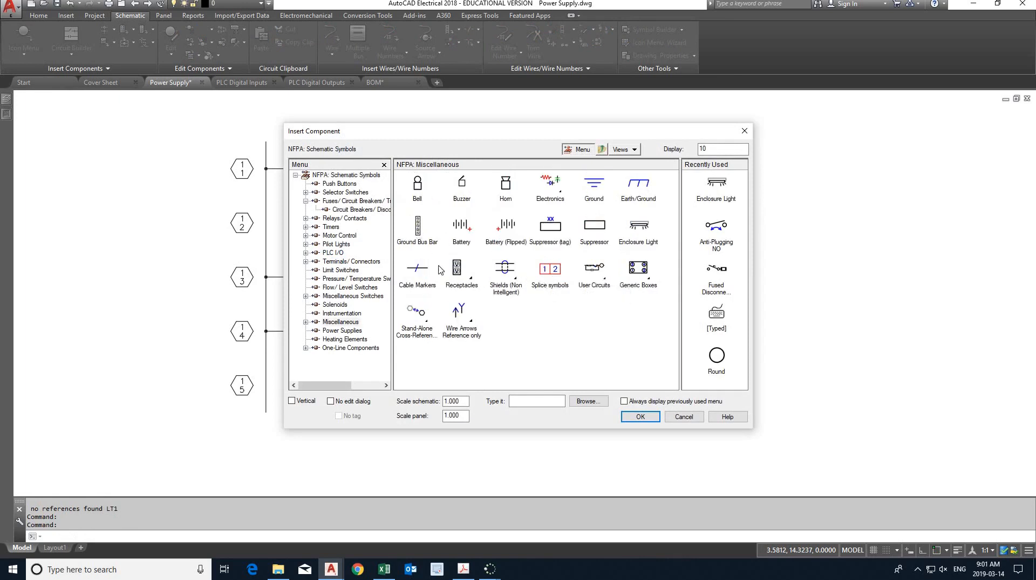
click(458, 275)
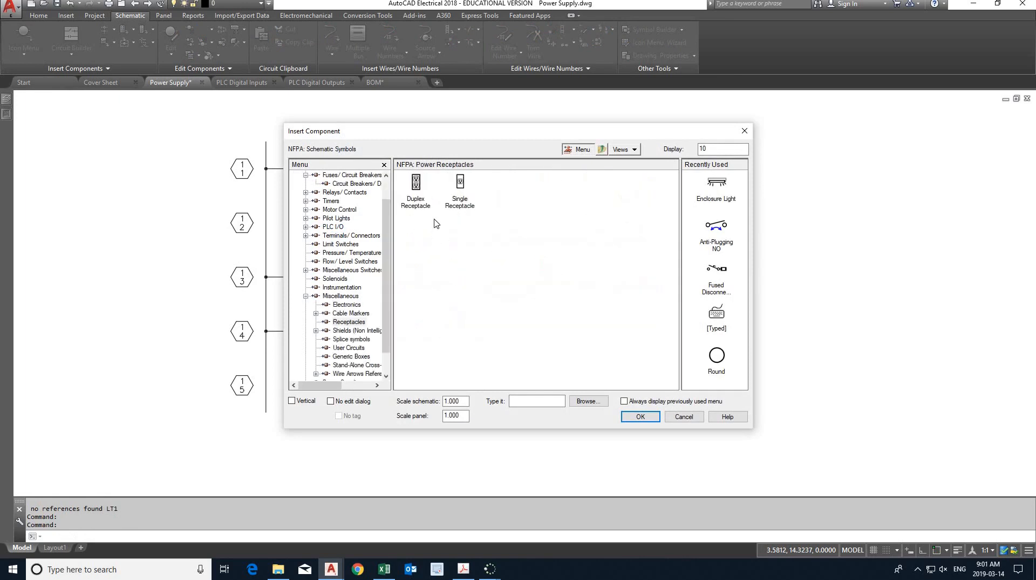
click(460, 186)
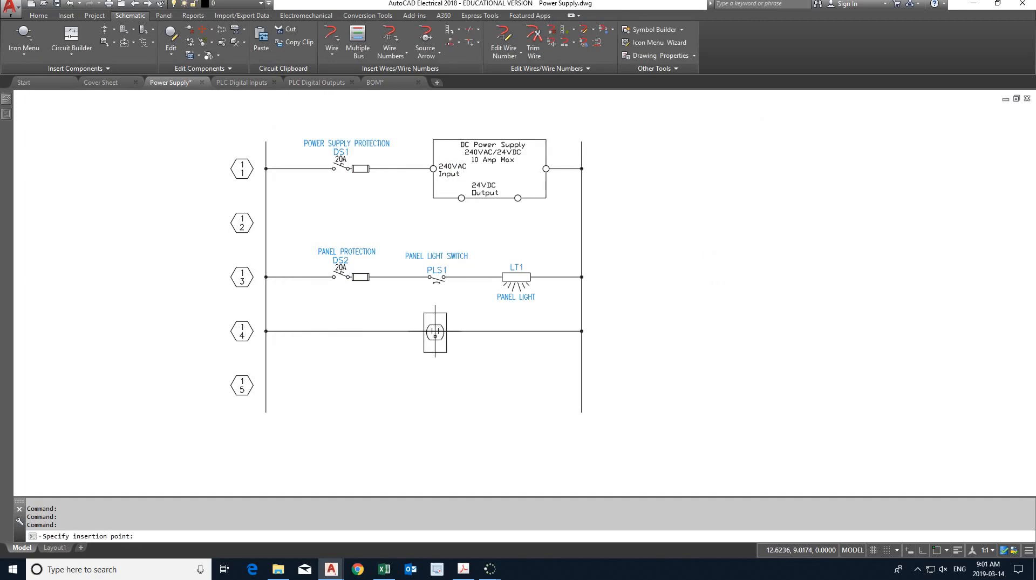
click(435, 331)
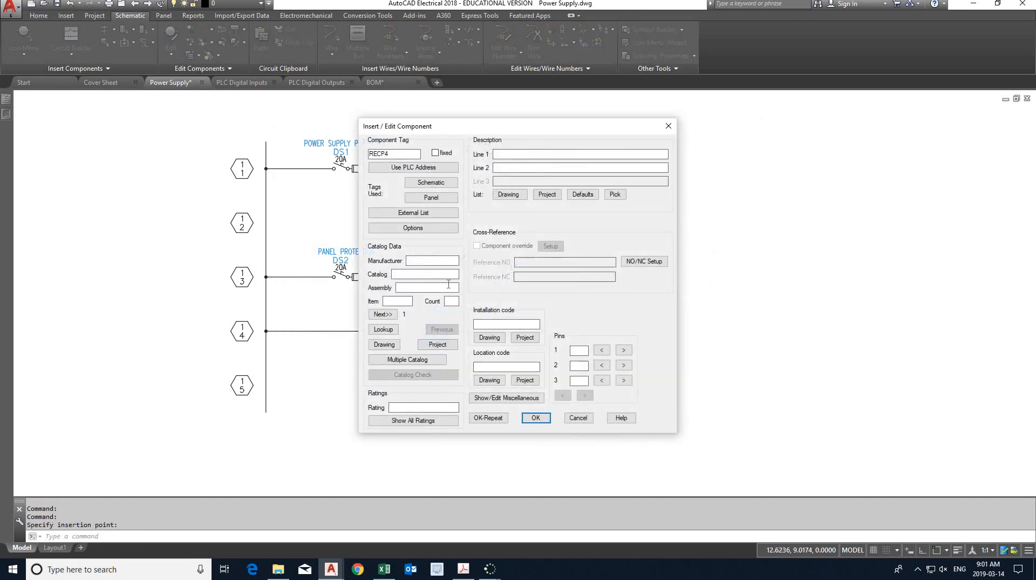
- Check the receptacle's tag in the lab PDF, then tag the component RECPT1 in AutoCAD Electrical and accept its data
click(465, 569)
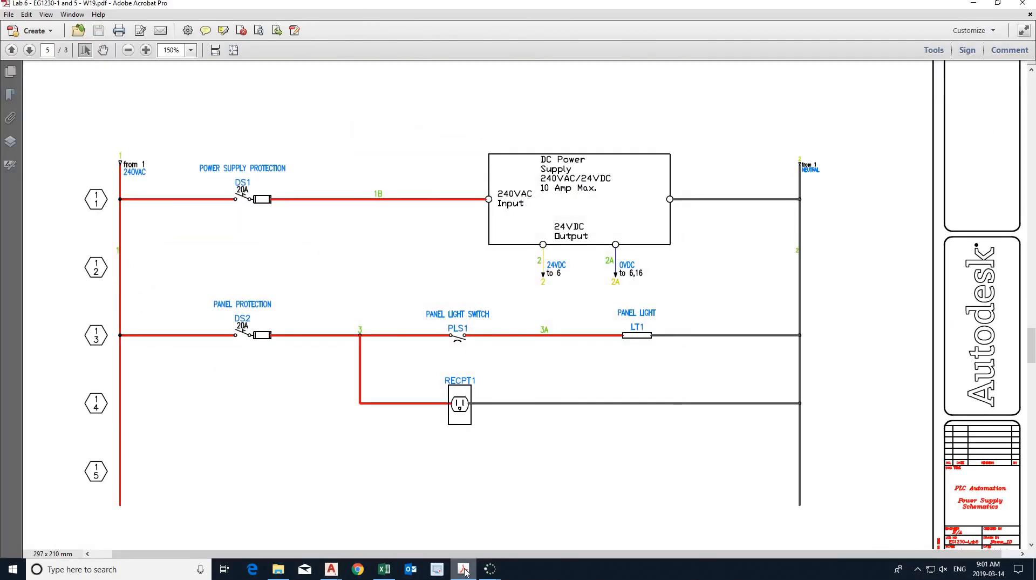
click(465, 569)
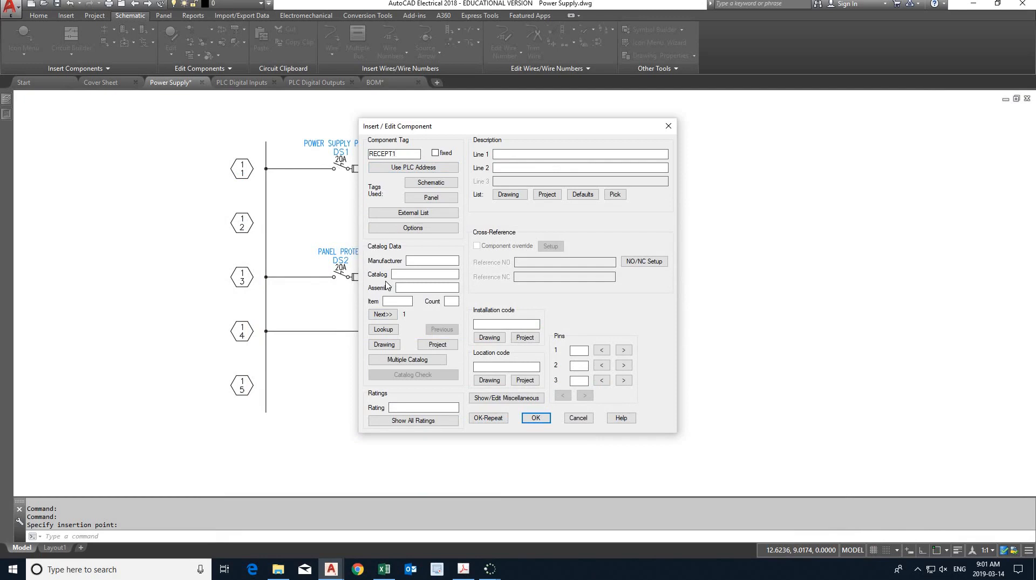
key(alt+Tab)
key(alt+Tab)
key(alt+Tab)
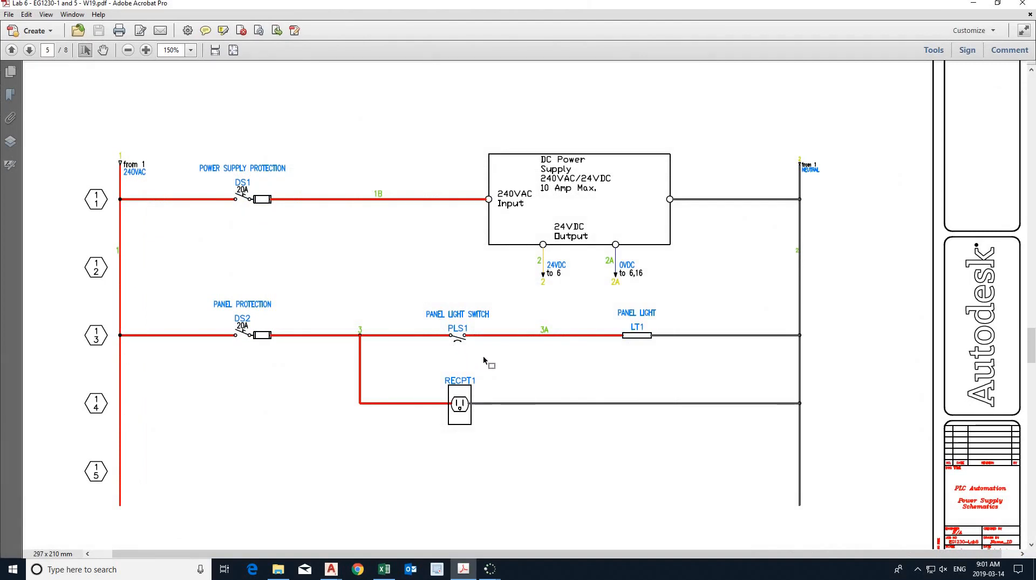
key(alt+Tab)
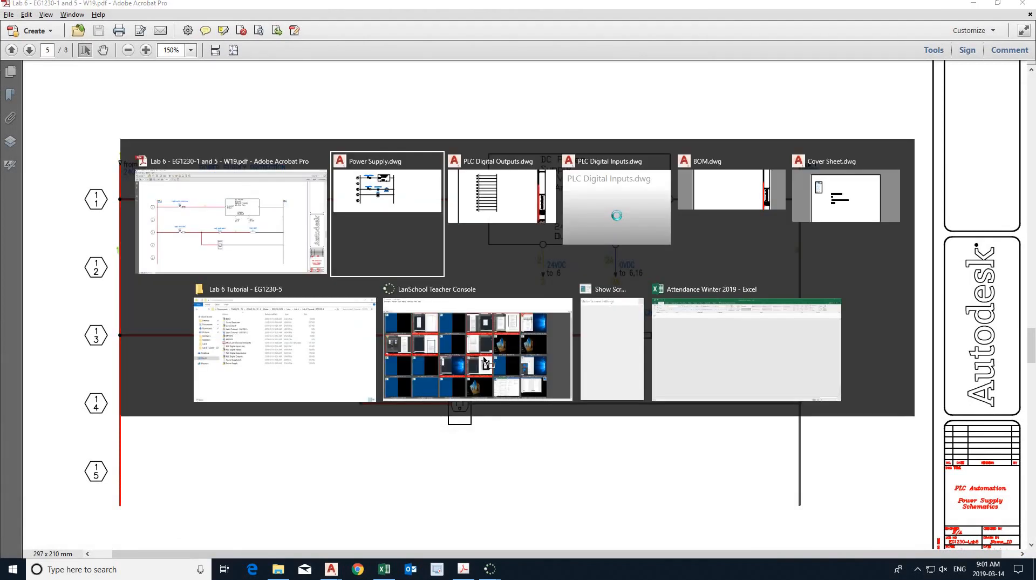
click(401, 272)
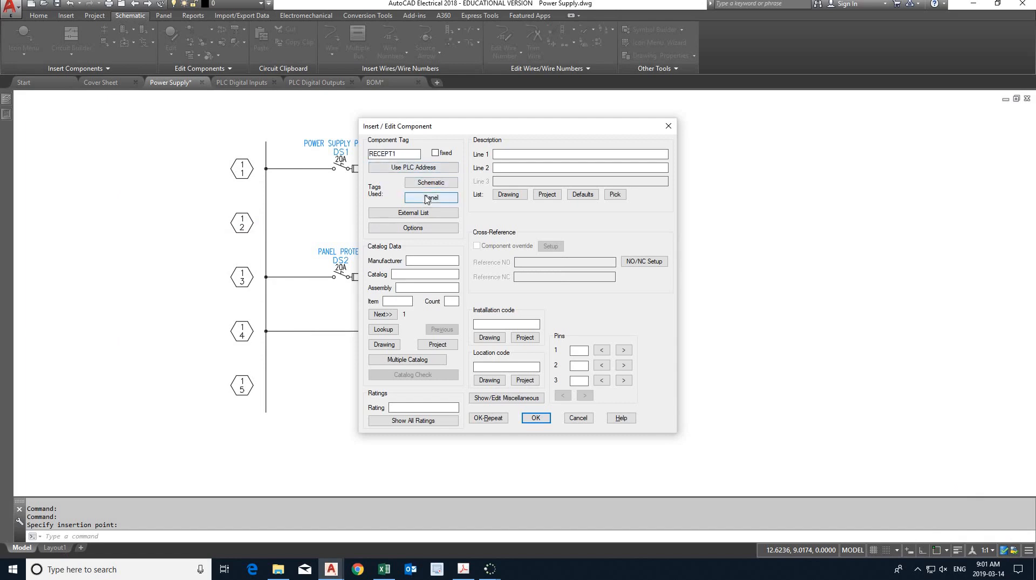
click(536, 417)
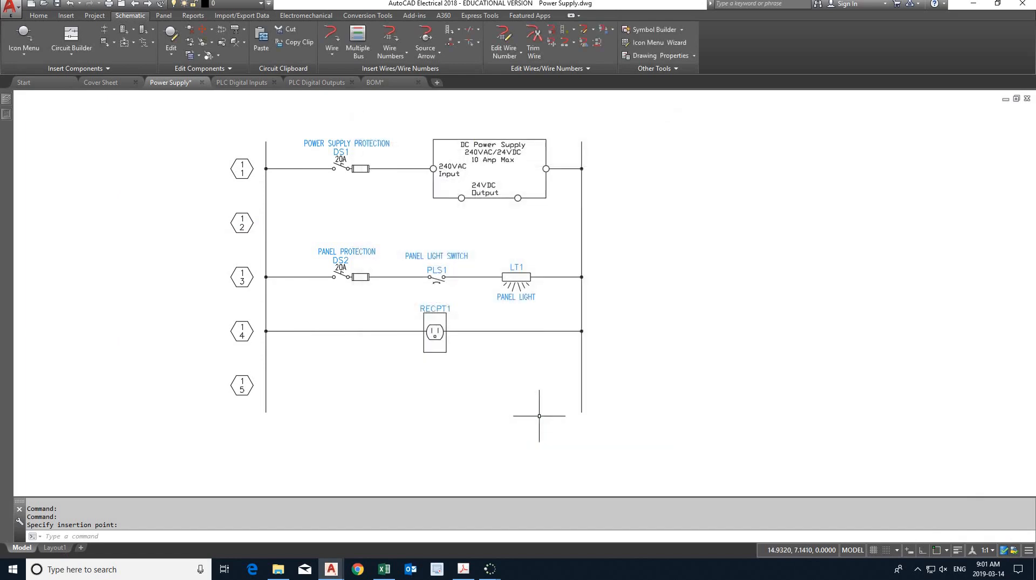
- With object snap on, insert a vertical wire from the third rung between DS2 and PLS1 to the fourth rung before RECPT1
click(332, 36)
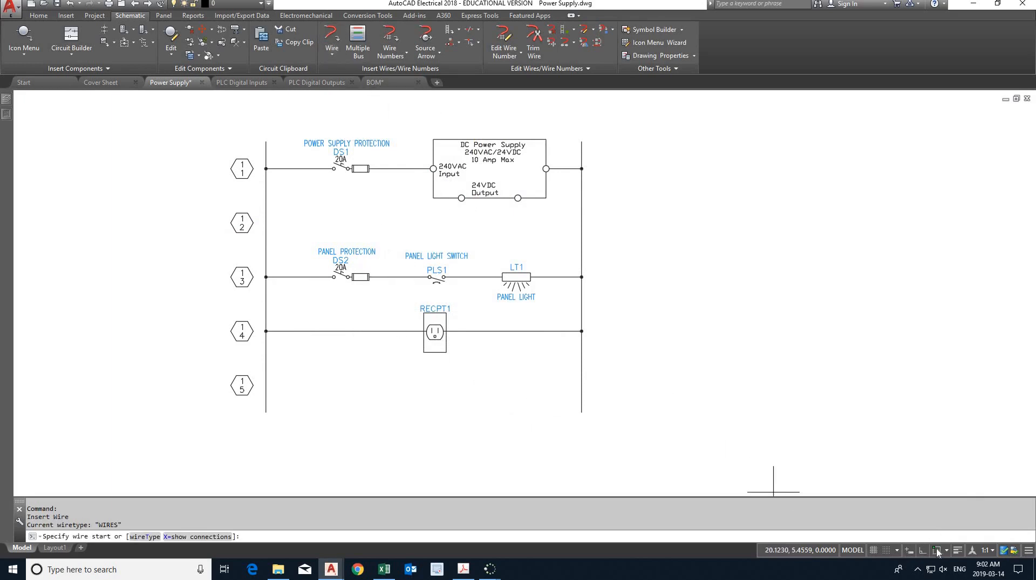
click(914, 550)
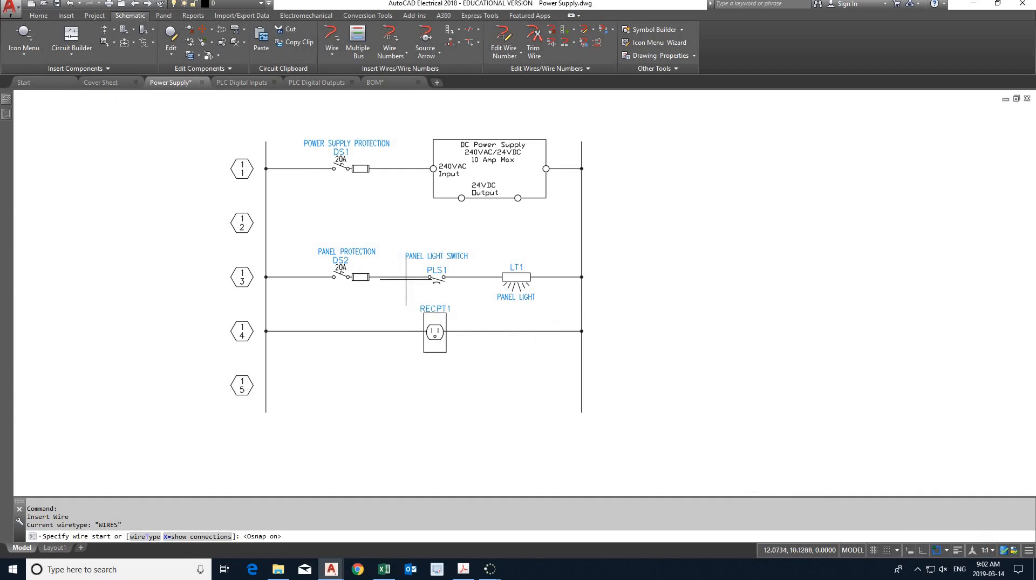
click(391, 276)
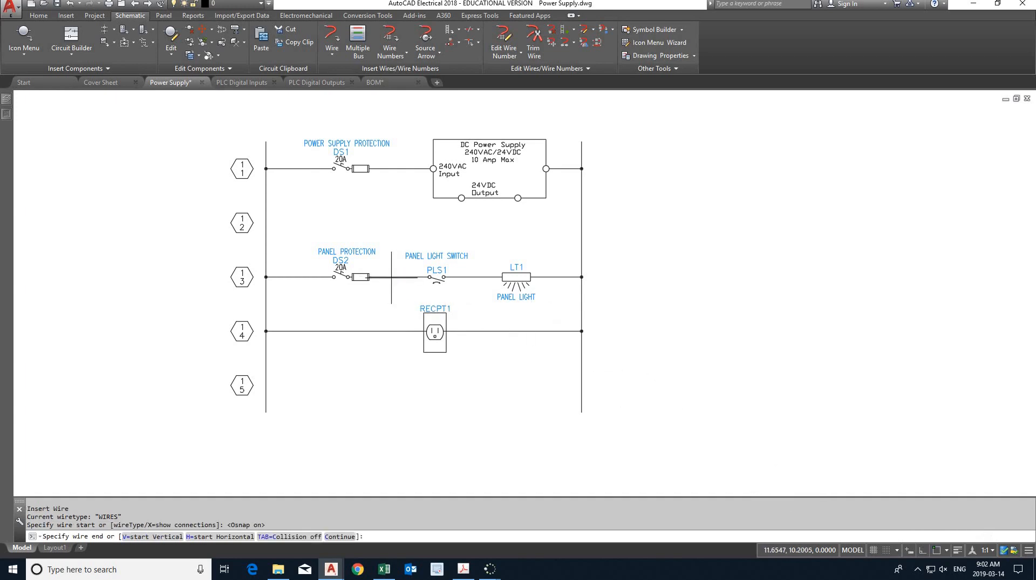
click(391, 331)
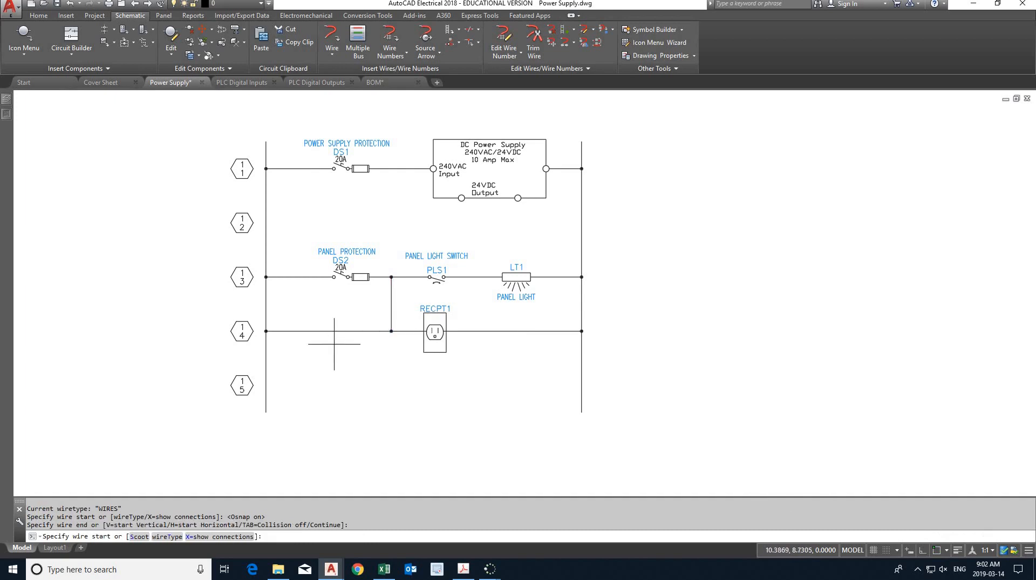
- Trim the fourth-rung wire between the hot rail and the new vertical branch, and save the drawing
click(534, 44)
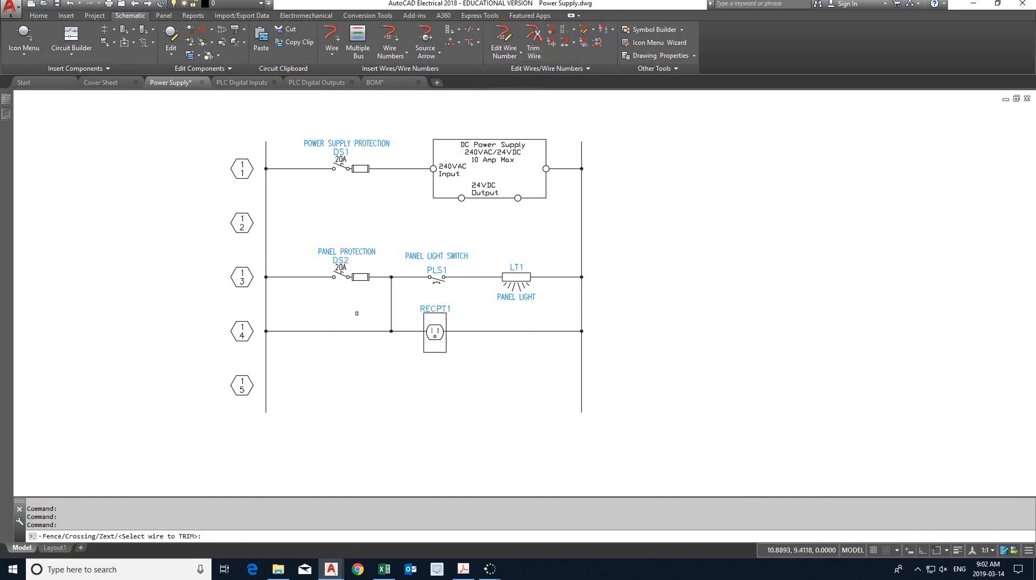
click(334, 331)
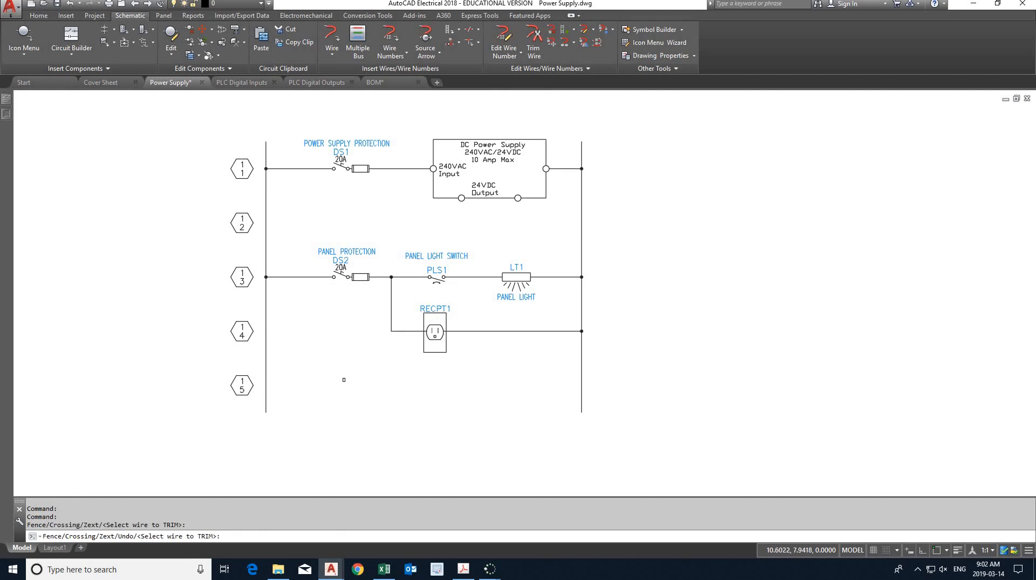
key(Escape)
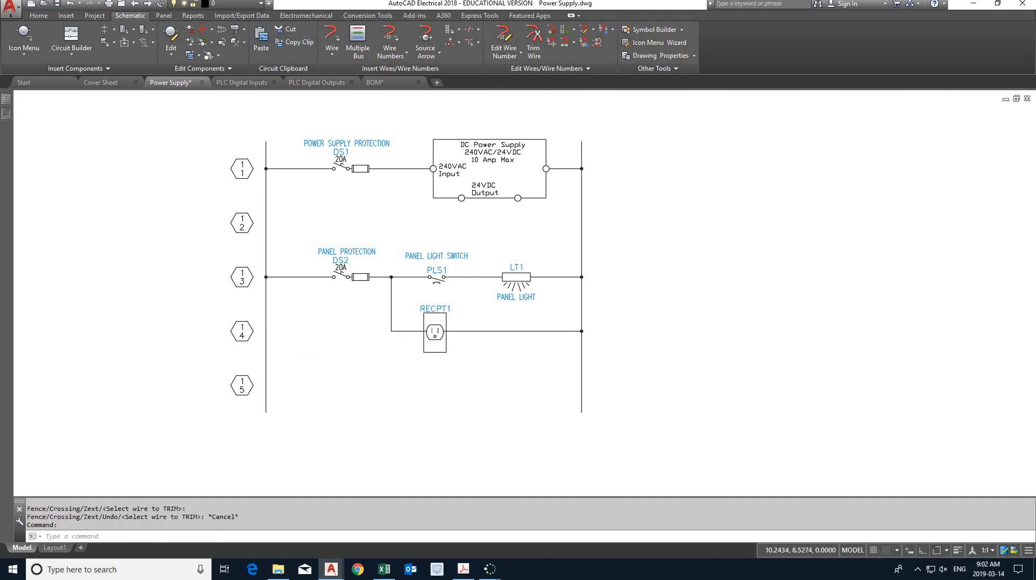
key(ctrl+s)
- Draw a 1.7 by 0.5 rectangle in the empty area above the ladder for the AC power source
mouse_move(346, 331)
middle_down()
mouse_move(359, 363)
mouse_move(417, 402)
middle_up()
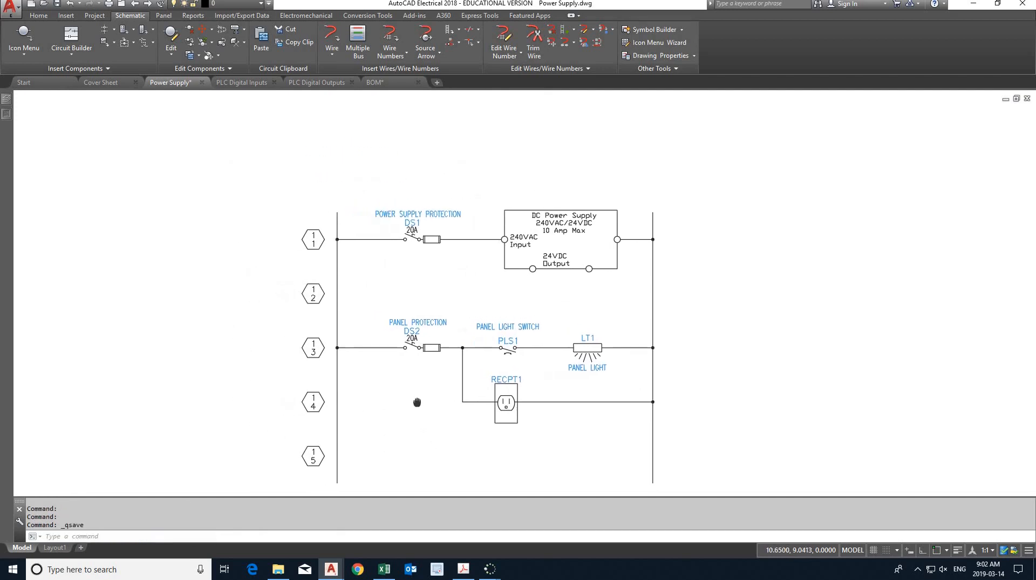
middle_drag(382, 289, 393, 331)
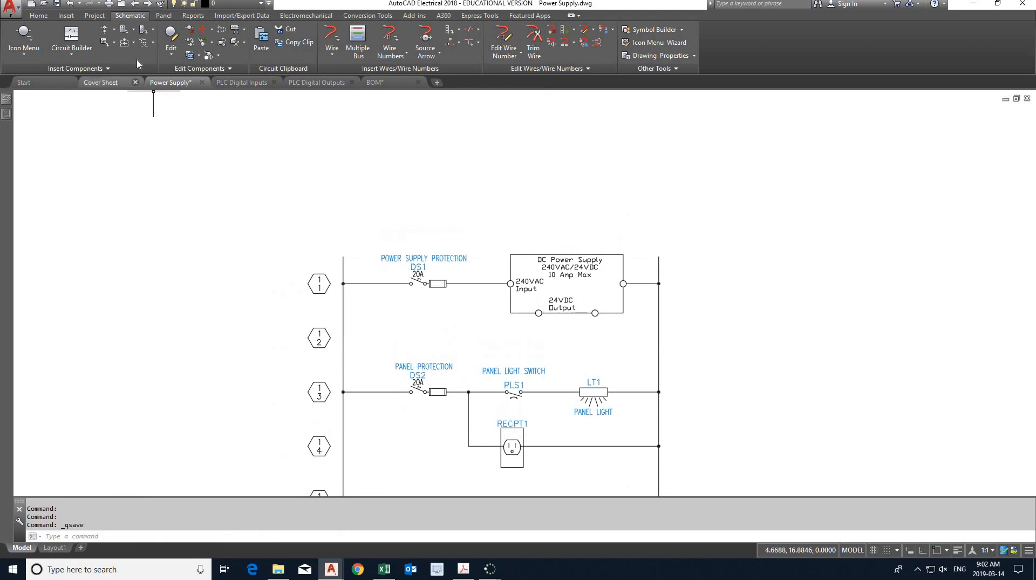
click(39, 16)
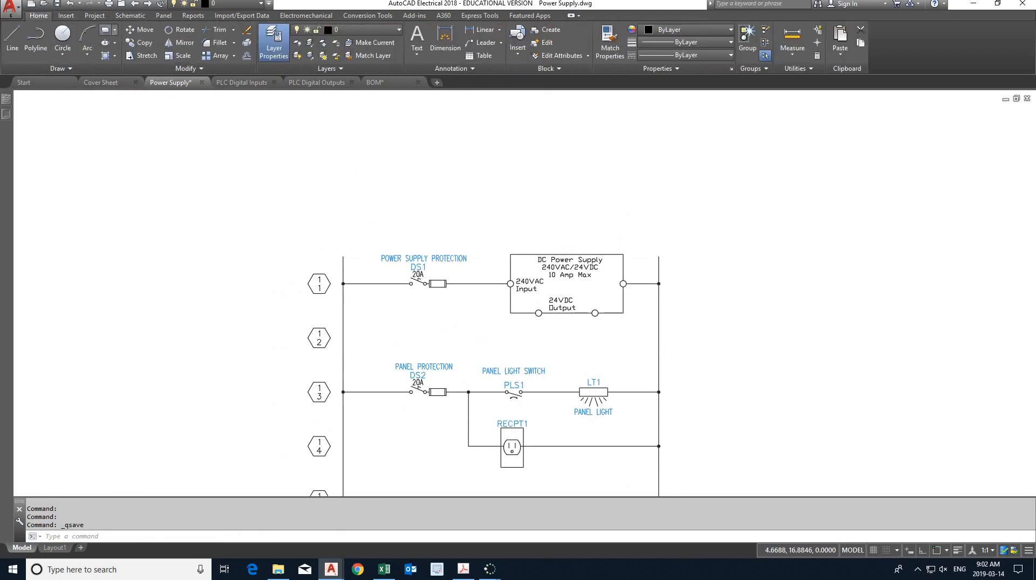
click(106, 30)
click(447, 143)
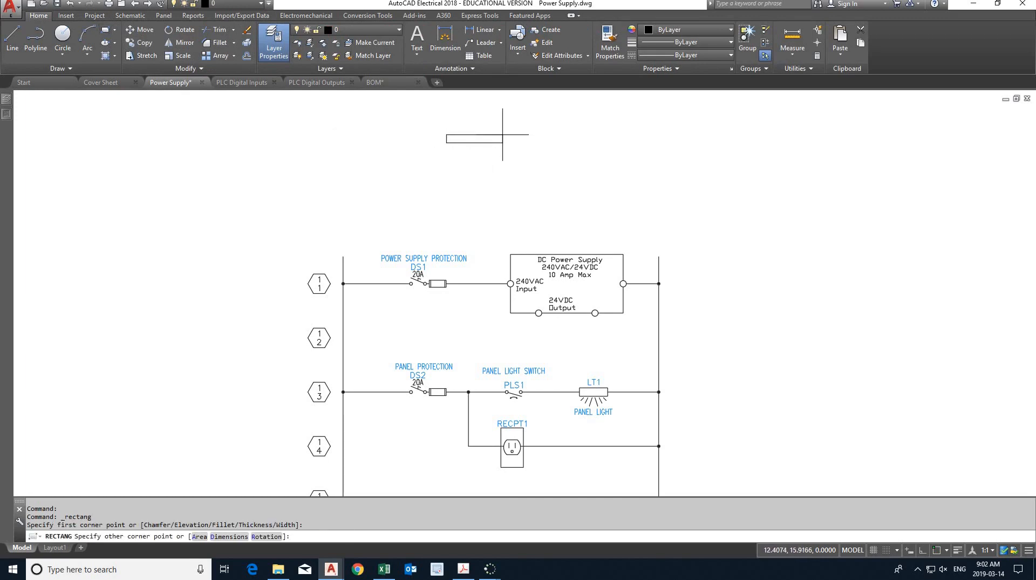
key(F8)
text(@)
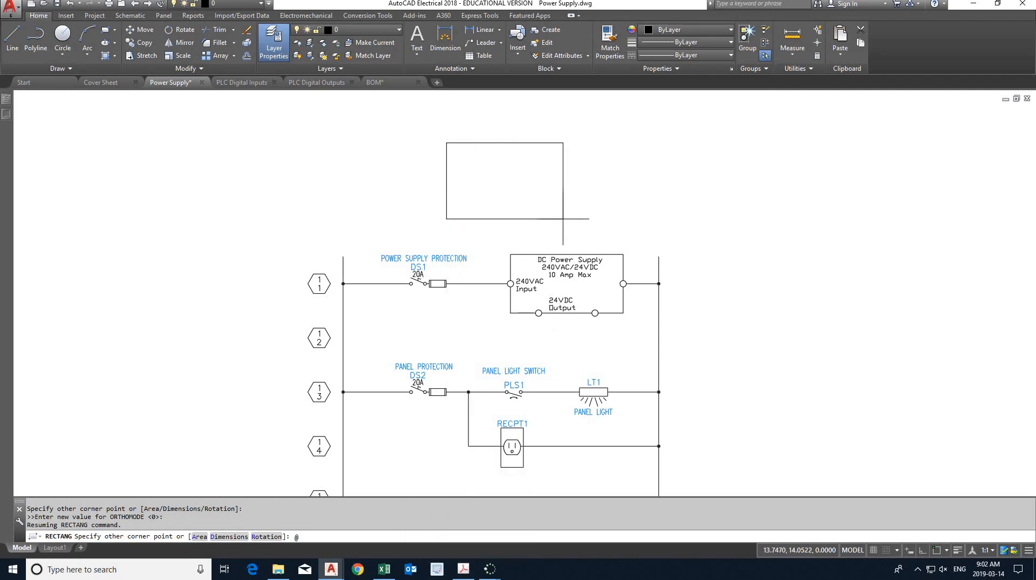
text(1.7,.5)
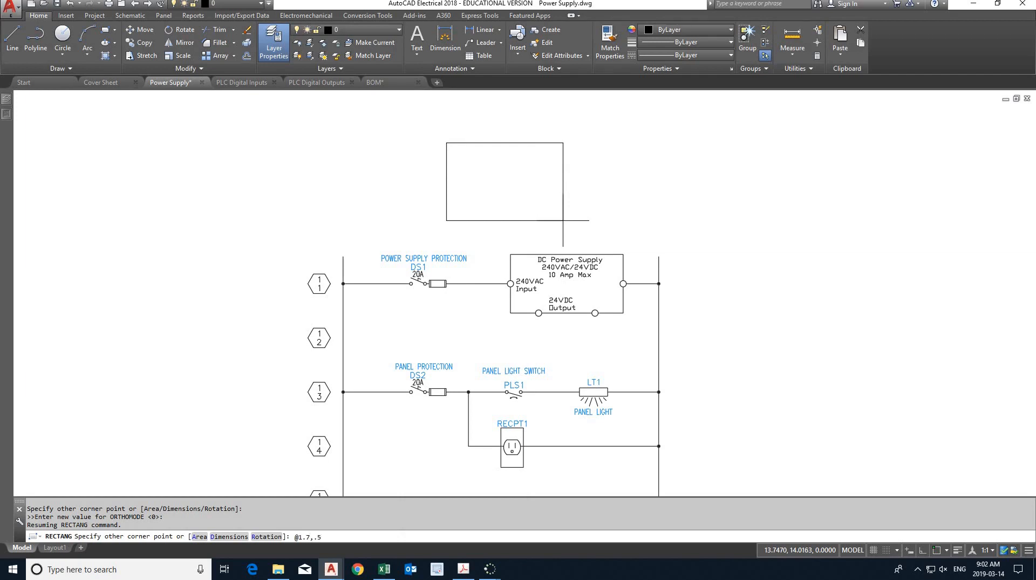
key(Return)
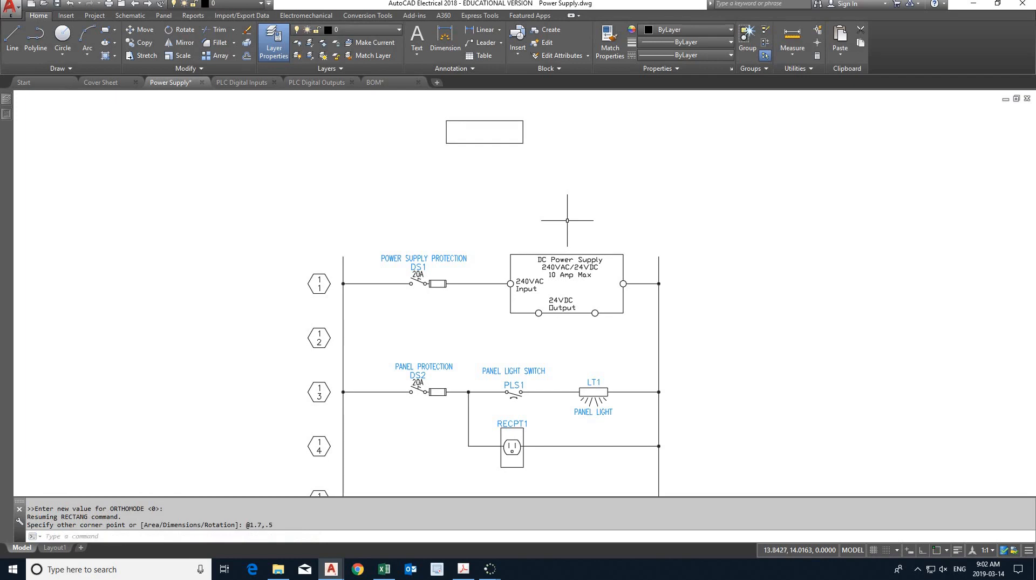
middle_drag(528, 167, 531, 207)
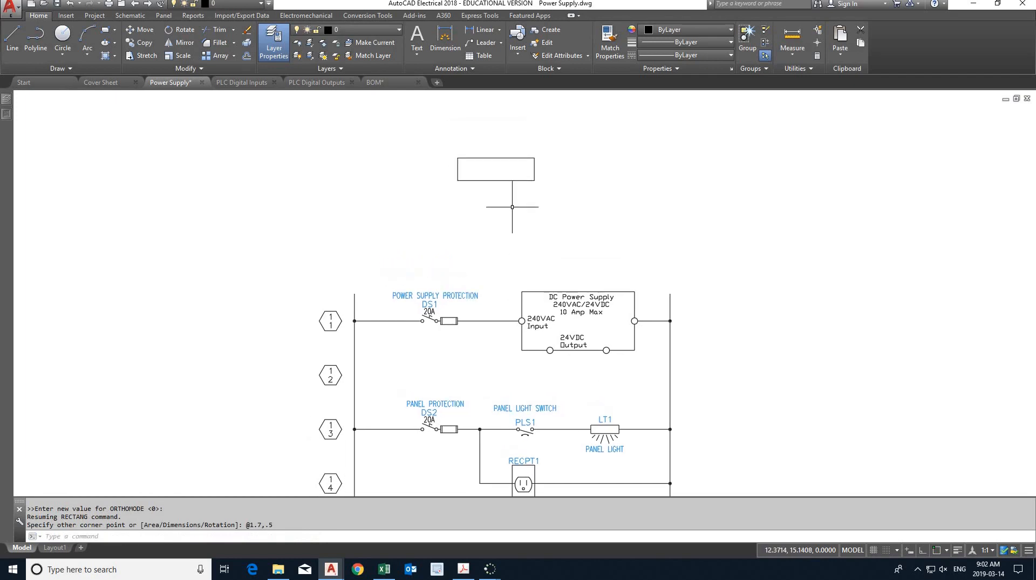
- Switch to the lab PDF and examine the AC Power Source symbol above the ladder for its terminal layout
click(463, 569)
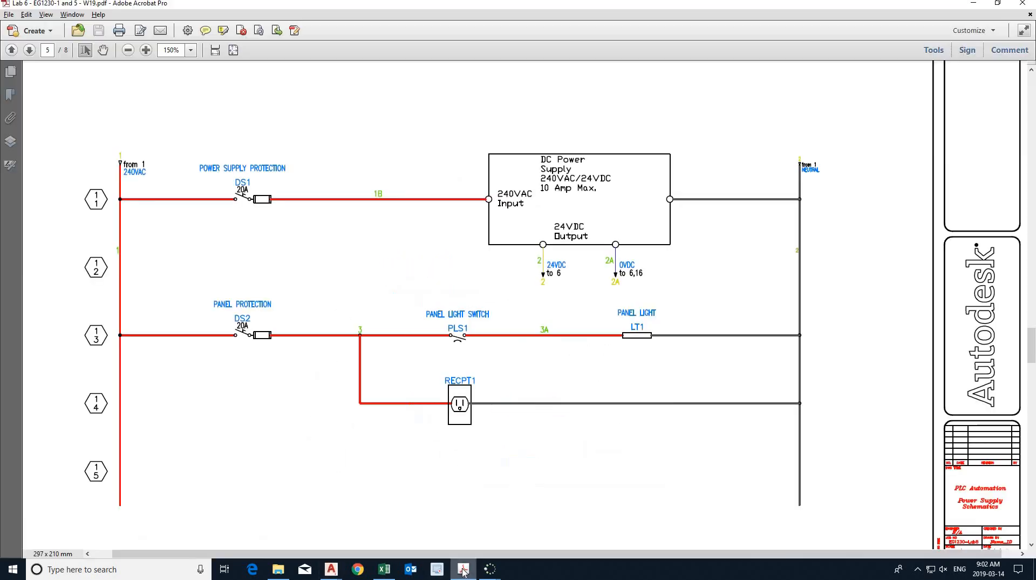
scroll(474, 502, up, 4)
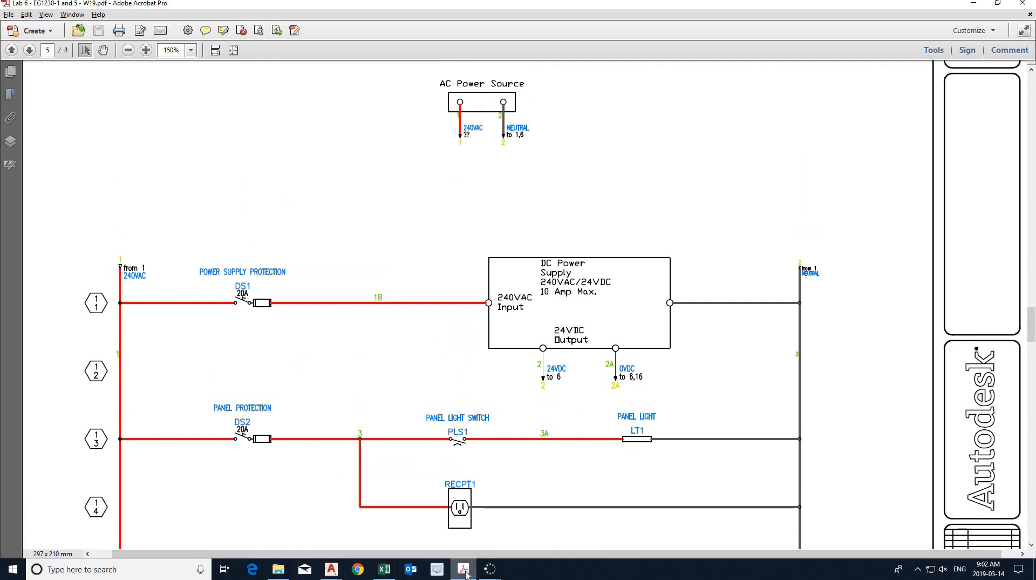
key(alt+Tab)
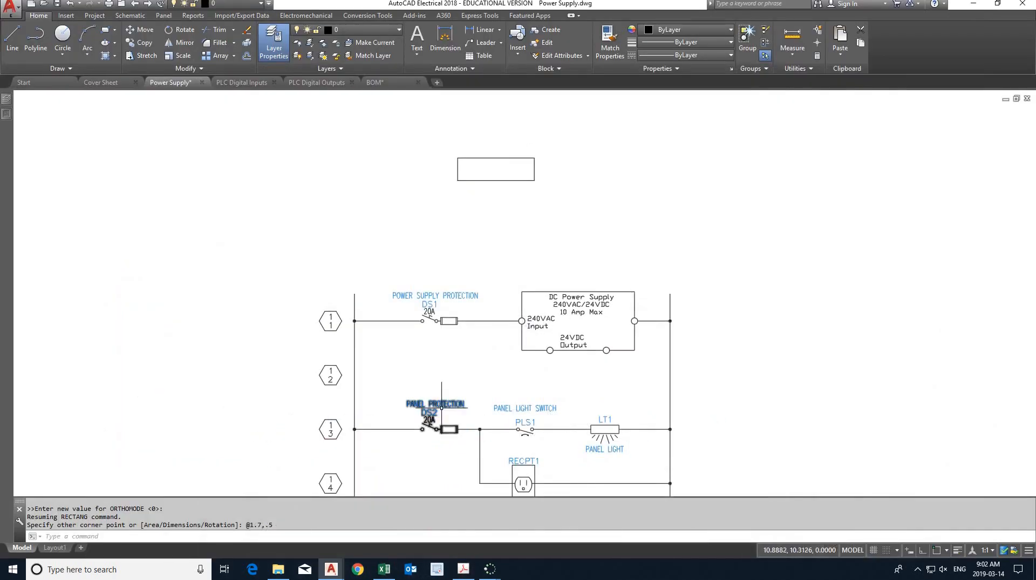
- With object snap on, insert a Round terminal inside the AC source rectangle, about 0.46 right of the left edge's midpoint
click(133, 18)
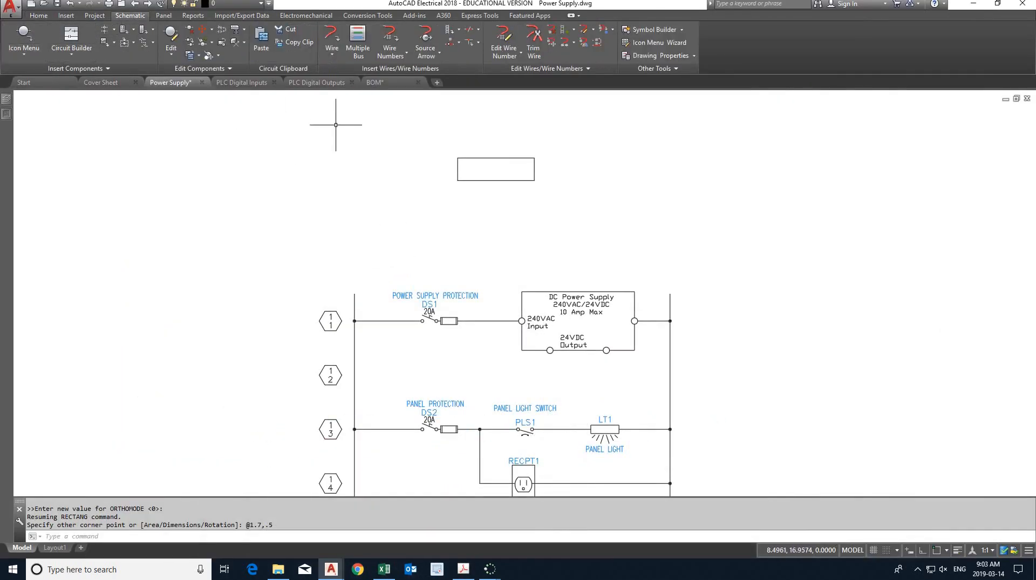
click(24, 37)
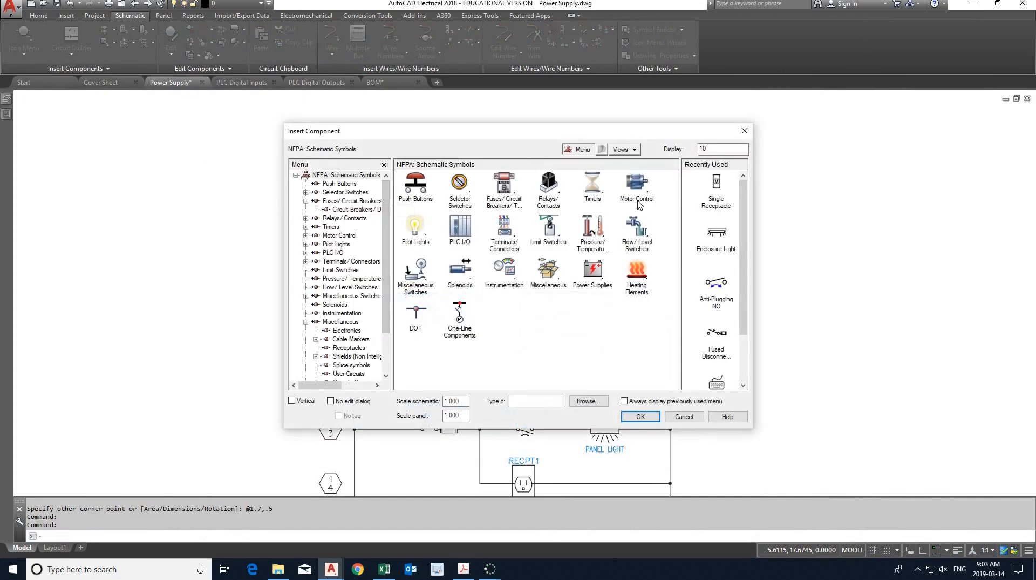
click(504, 233)
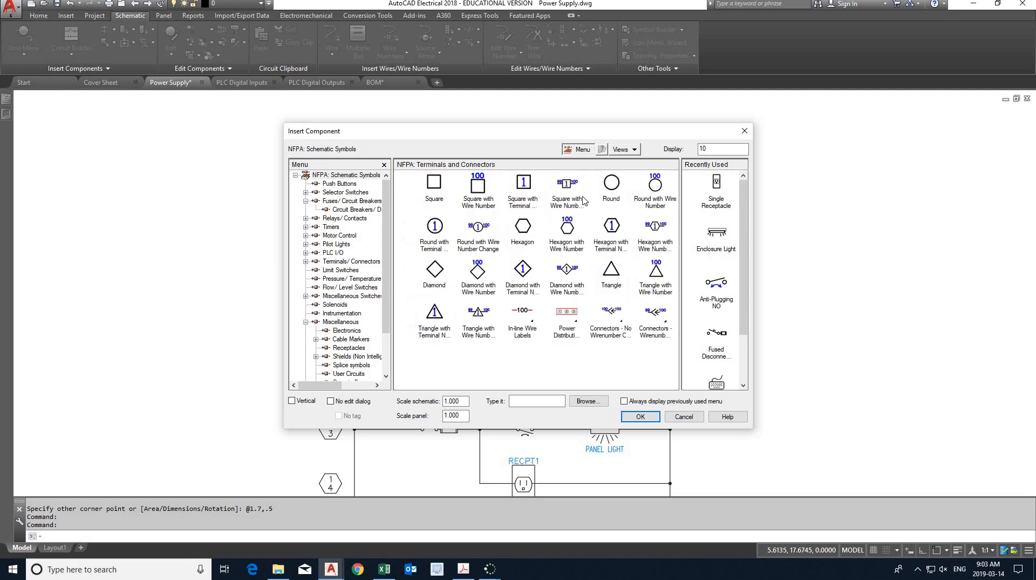
click(616, 183)
scroll(478, 167, up, 4)
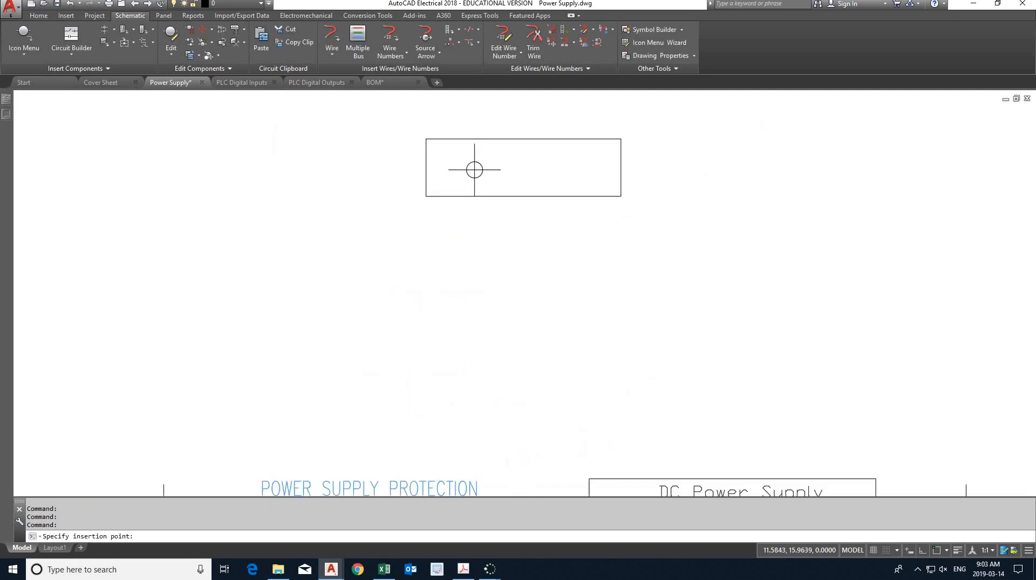
scroll(464, 168, up, 2)
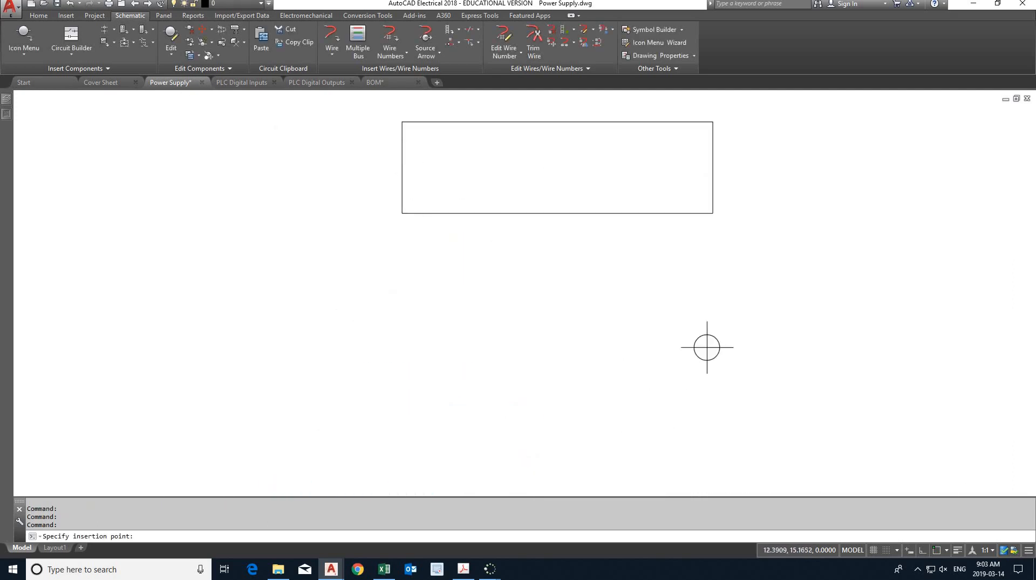
click(936, 550)
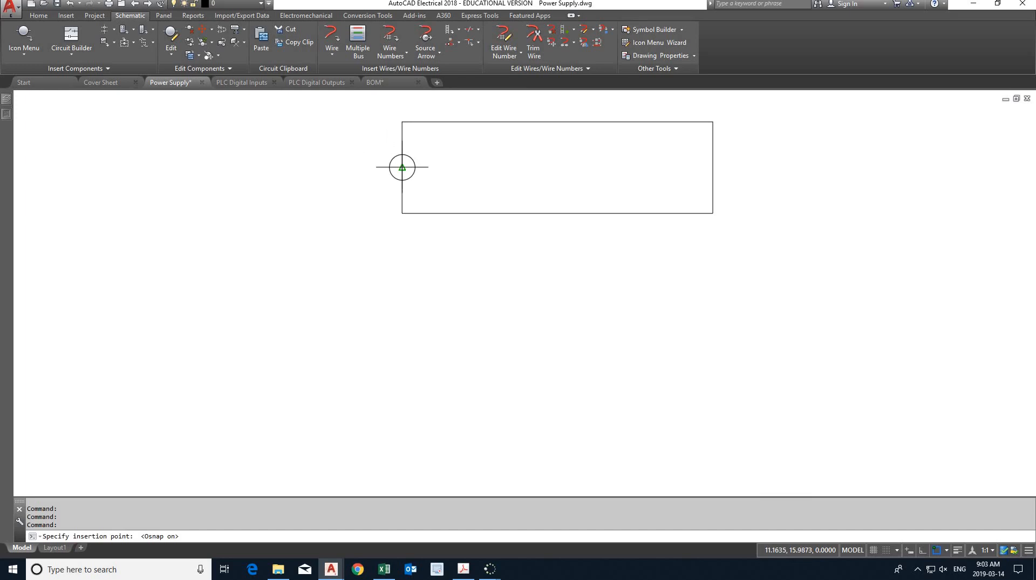
click(487, 167)
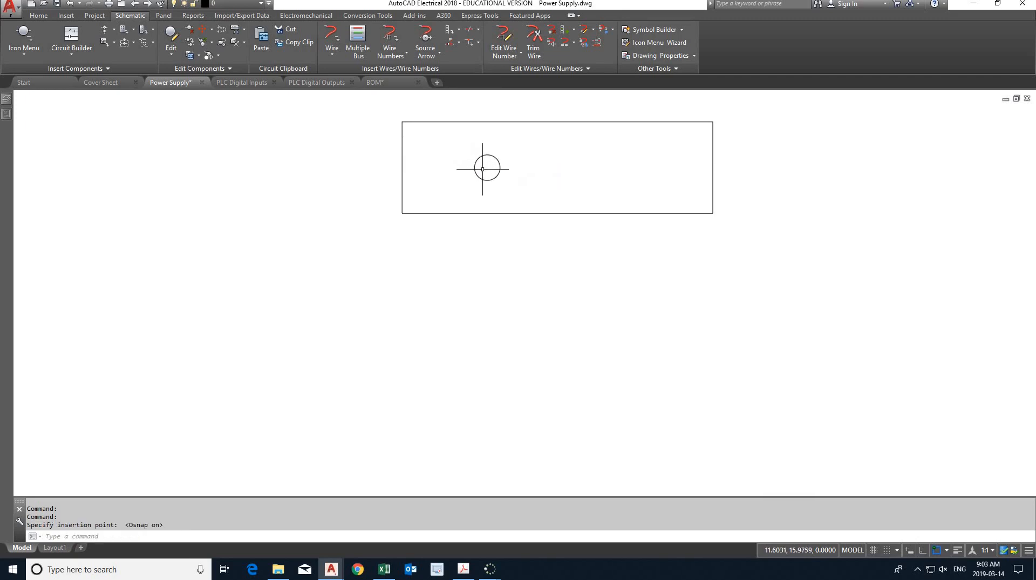
- Insert a second Round terminal inside the rectangle, about 0.45 left of the right edge's midpoint
click(24, 35)
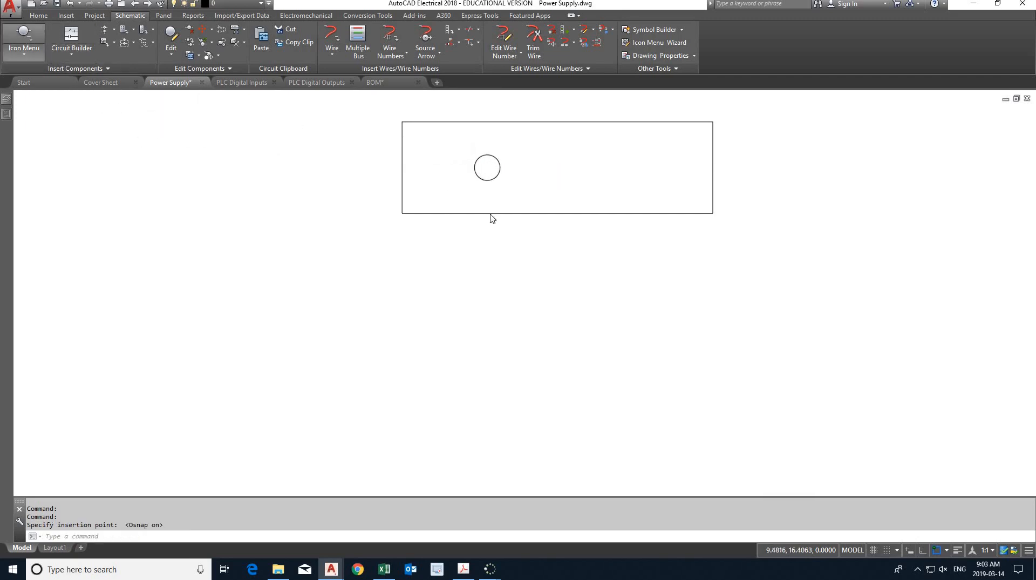
click(717, 184)
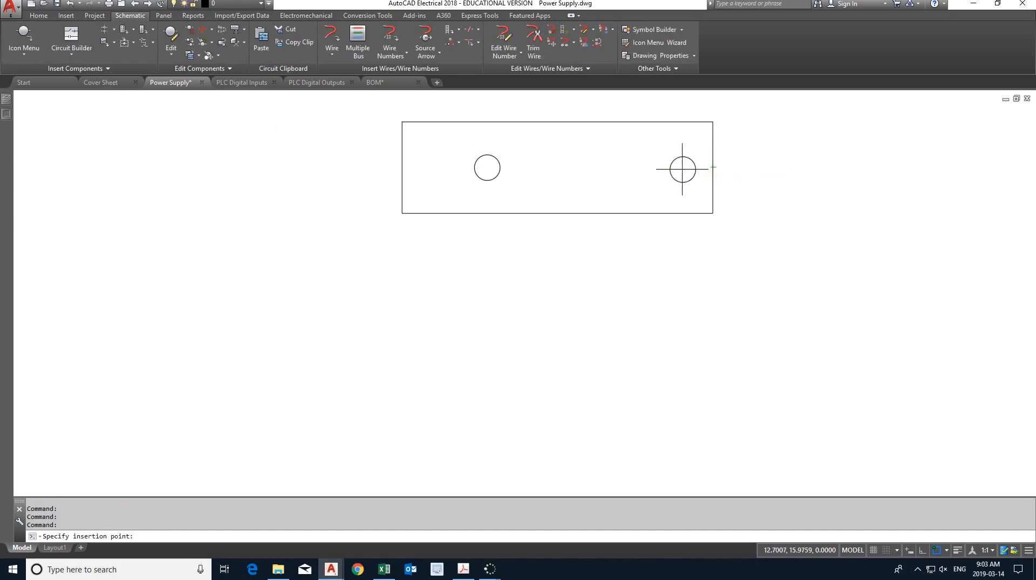
click(630, 167)
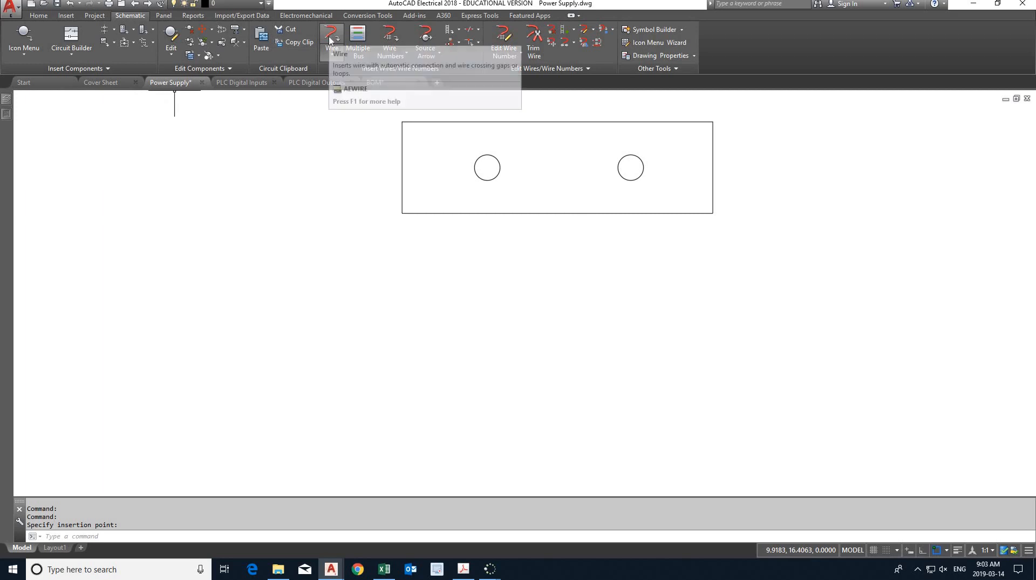
- Check the lab PDF, then insert a U-shaped wire below the rectangle connecting the left round terminal to the right one
click(463, 568)
click(463, 568)
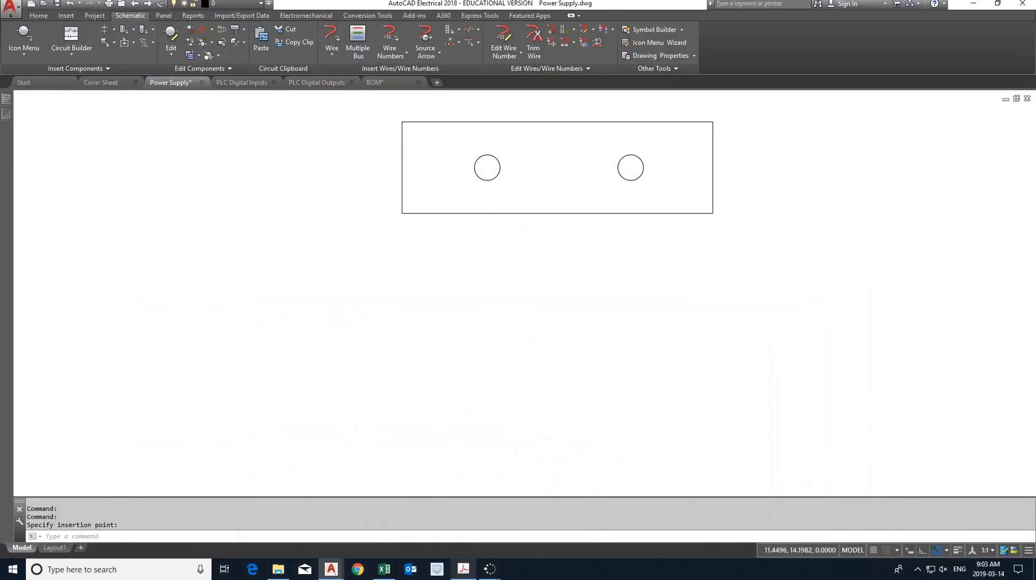
click(332, 38)
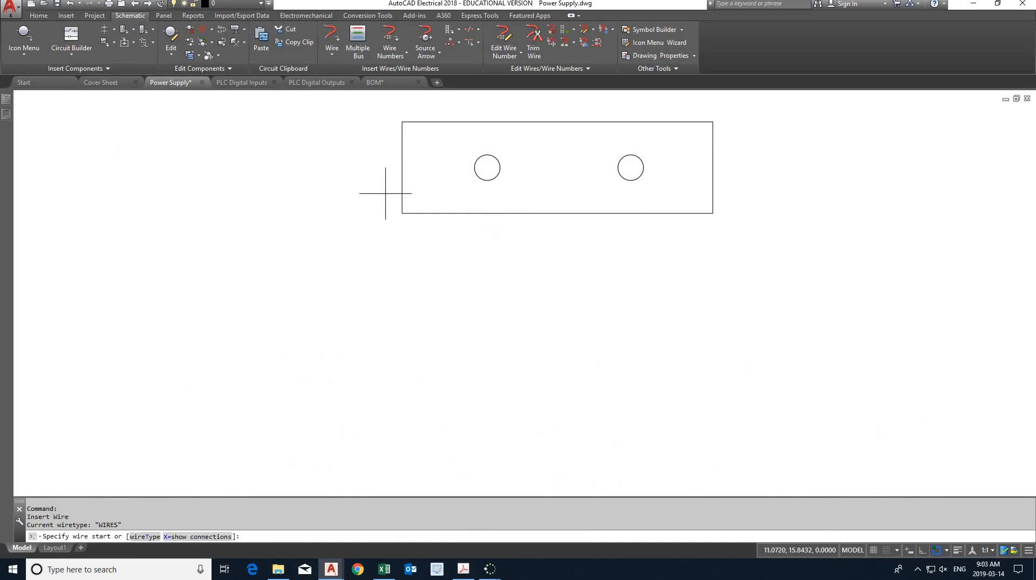
click(487, 172)
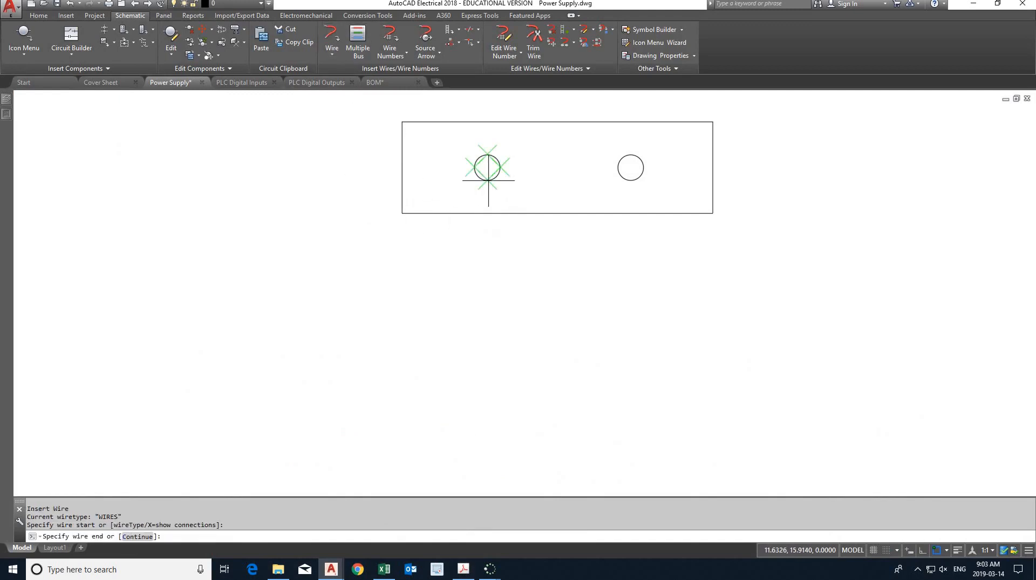
click(487, 336)
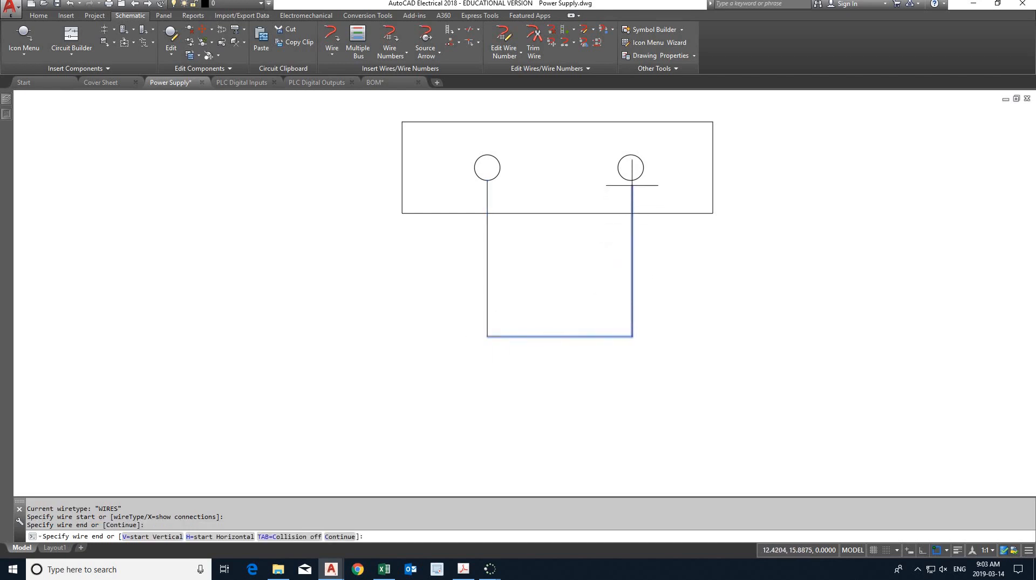
click(631, 168)
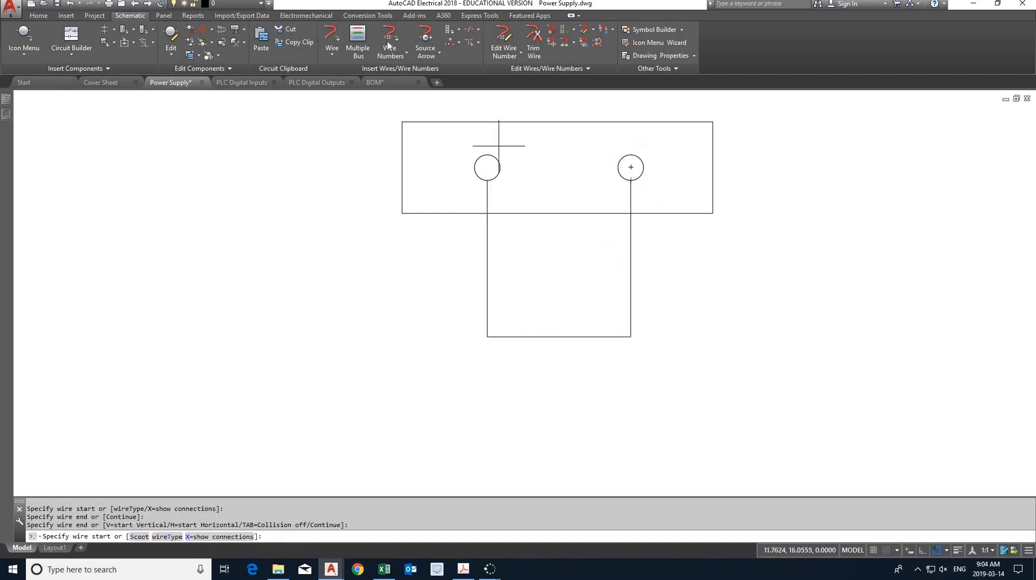
- Trim the horizontal wire segment joining the two vertical wires below the AC source terminals
click(533, 39)
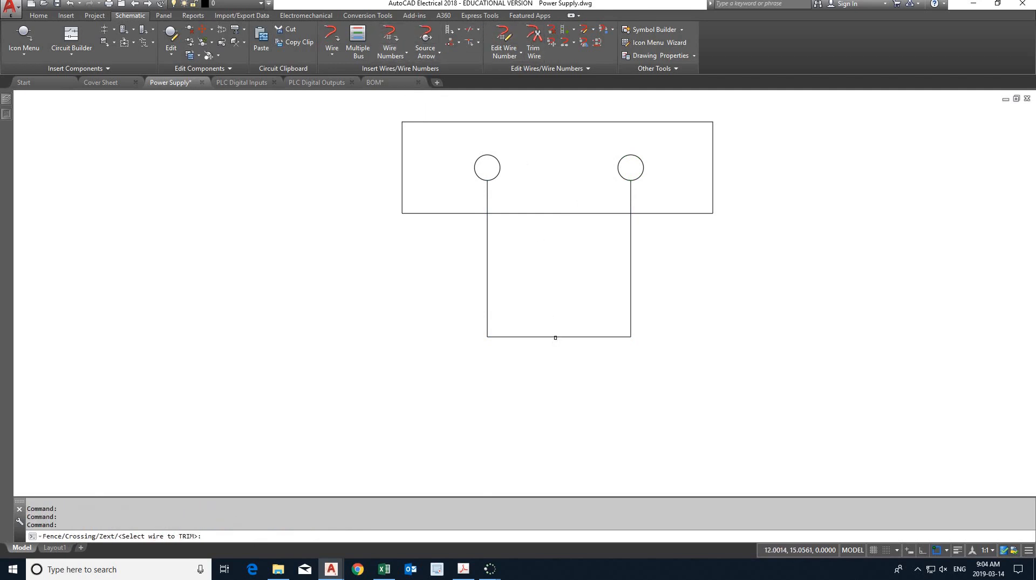
click(555, 337)
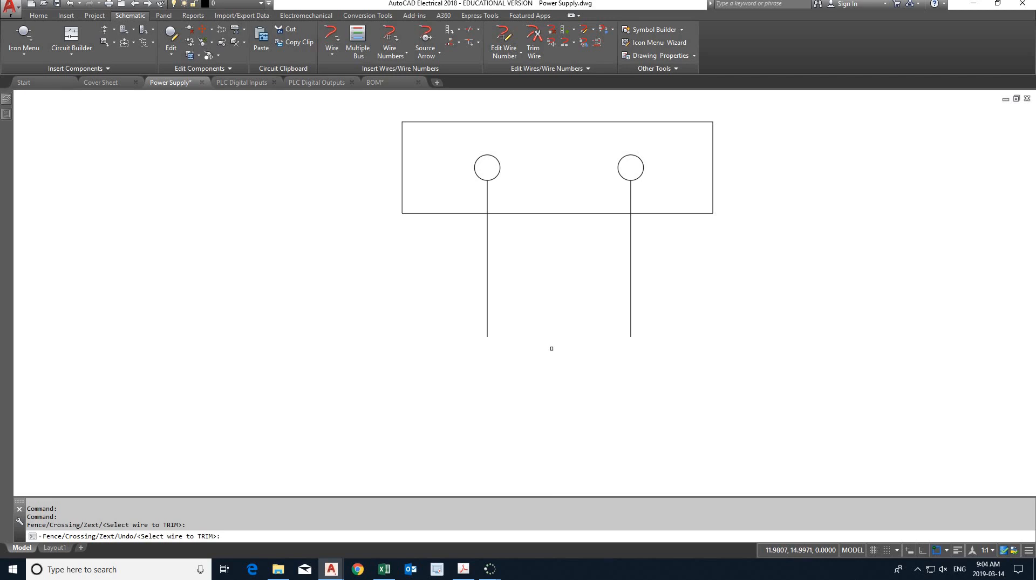
key(Escape)
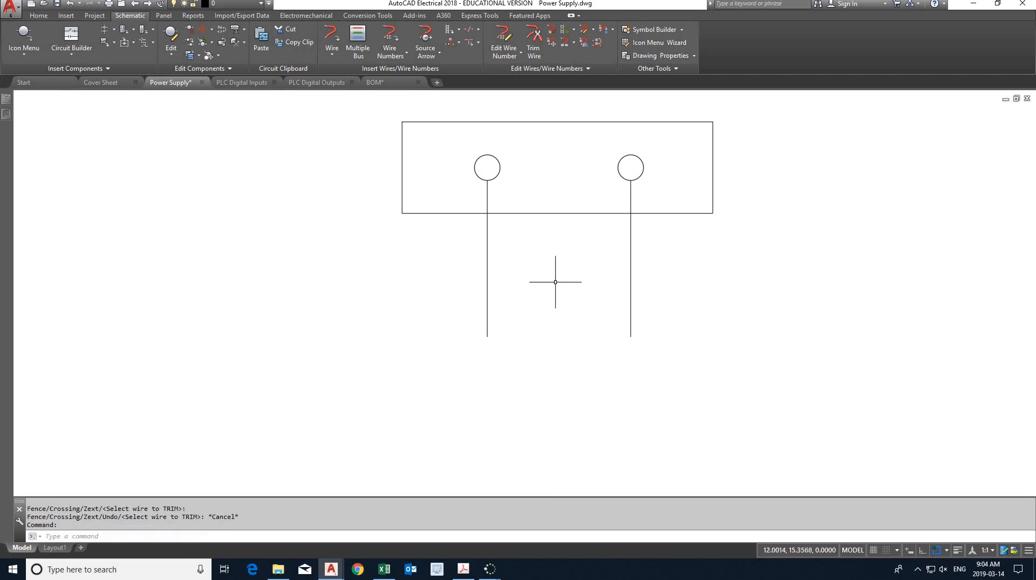
- Convert the vertical wire from the left AC source terminal to the Red 240VAC wire type
mouse_move(556, 283)
middle_down()
mouse_move(529, 298)
mouse_move(486, 299)
middle_up()
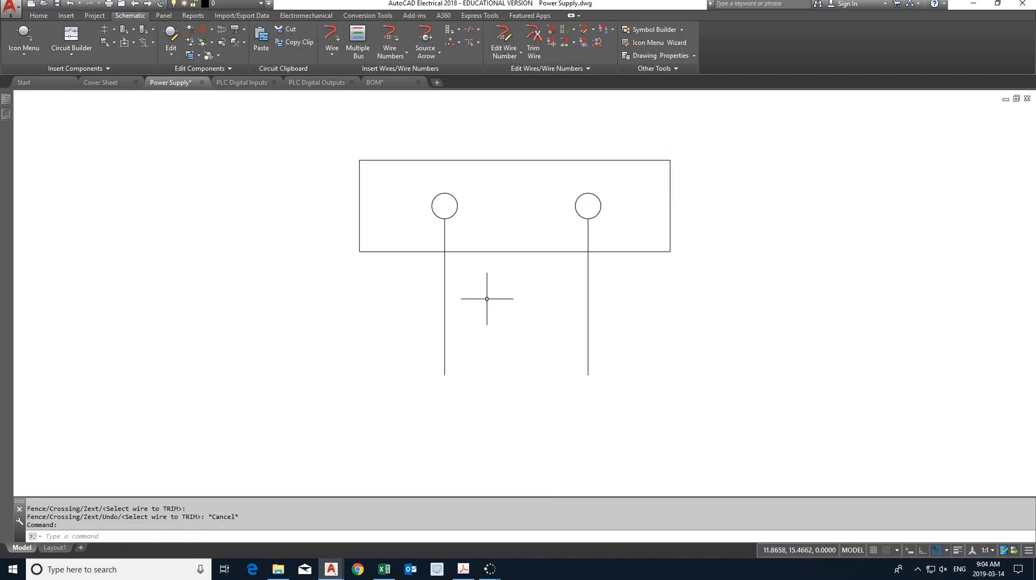
right_click(445, 299)
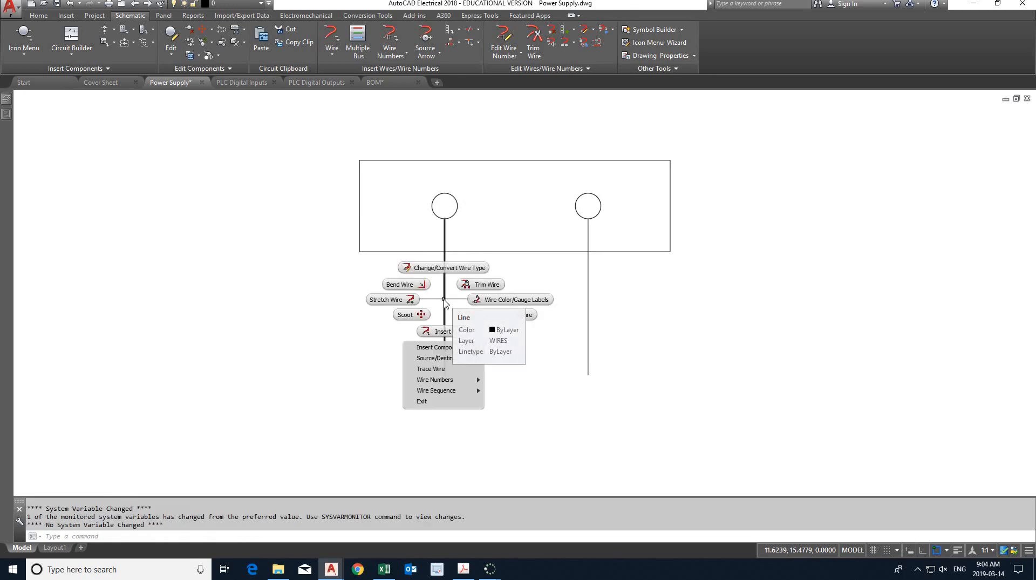
click(441, 269)
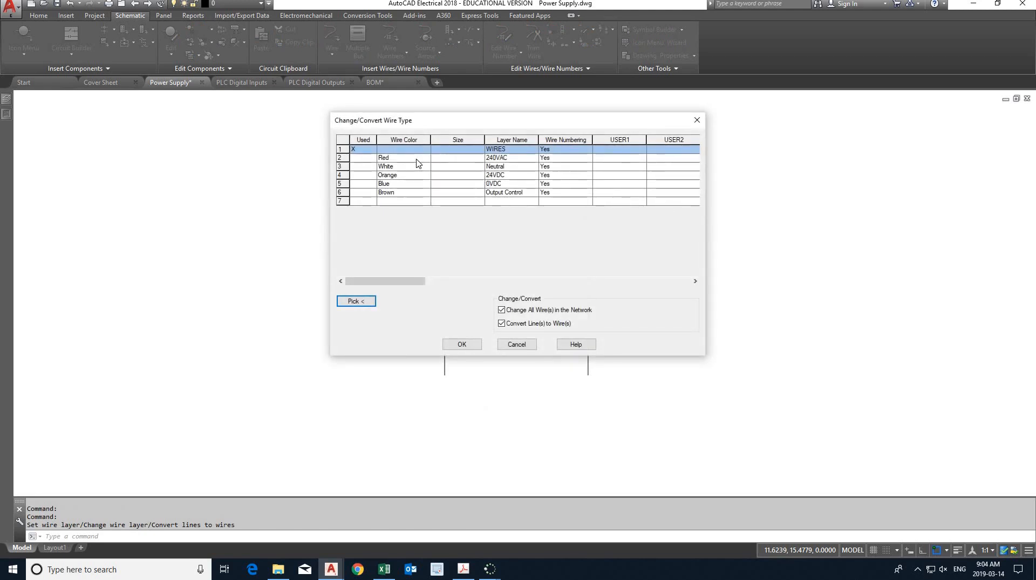
click(424, 157)
click(463, 344)
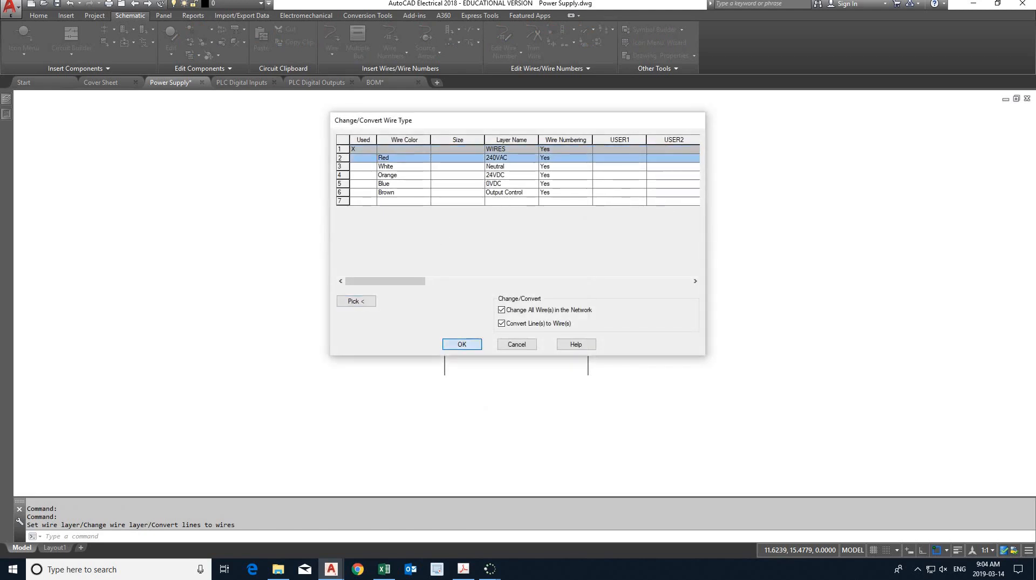
key(Return)
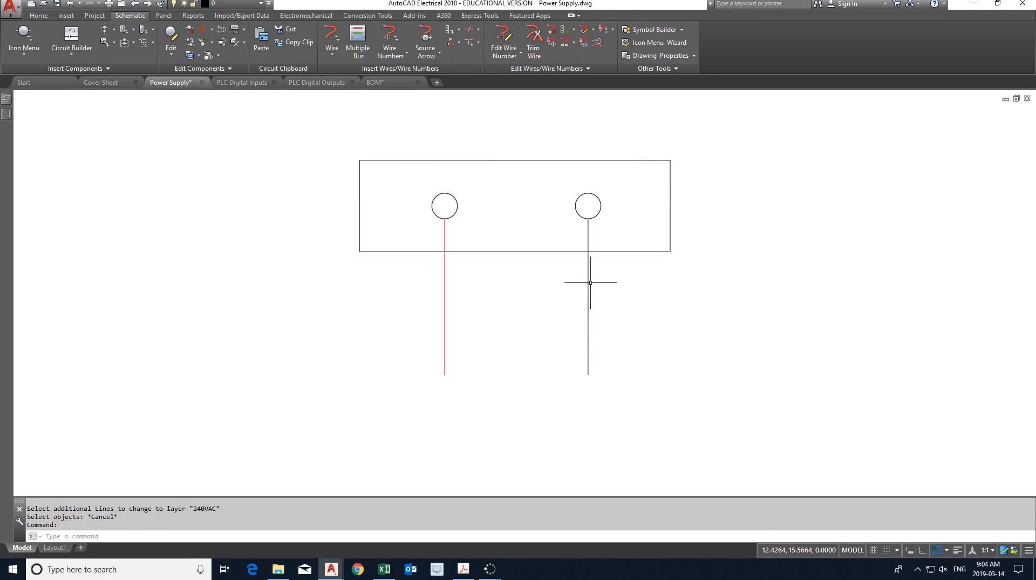
- Convert the vertical wire from the right AC source terminal to the White Neutral wire type
right_click(588, 286)
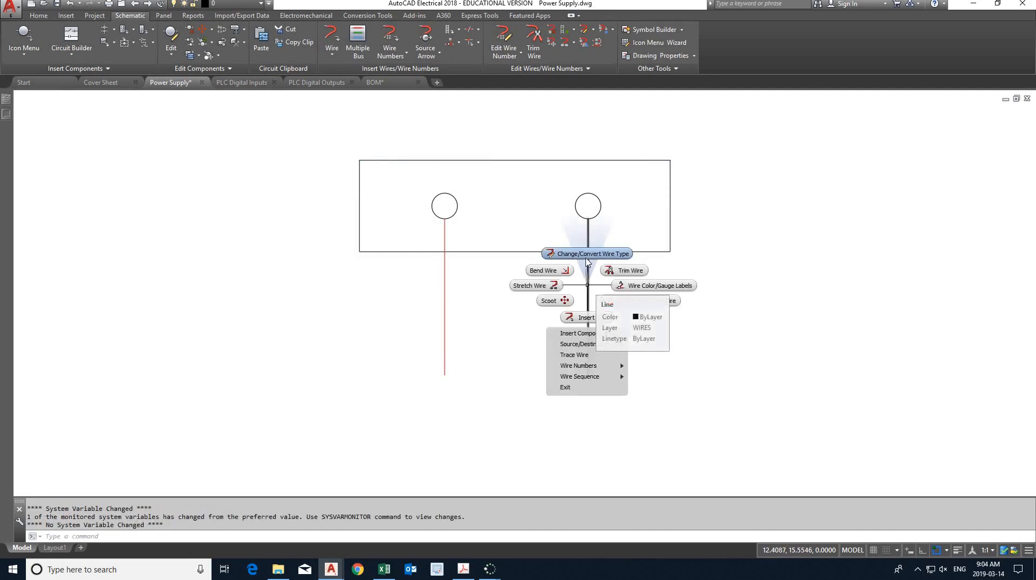
click(586, 254)
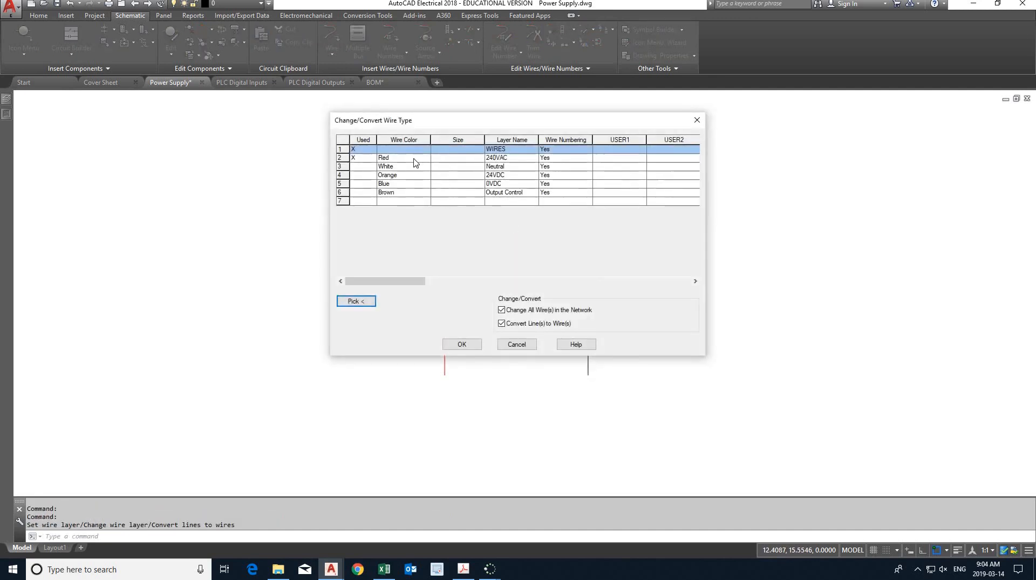
click(410, 167)
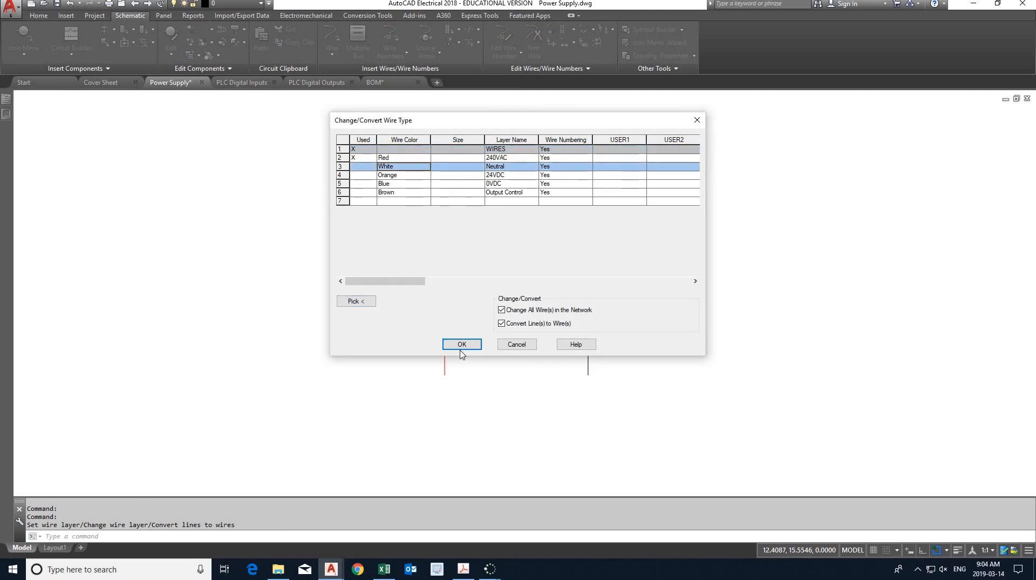
click(460, 343)
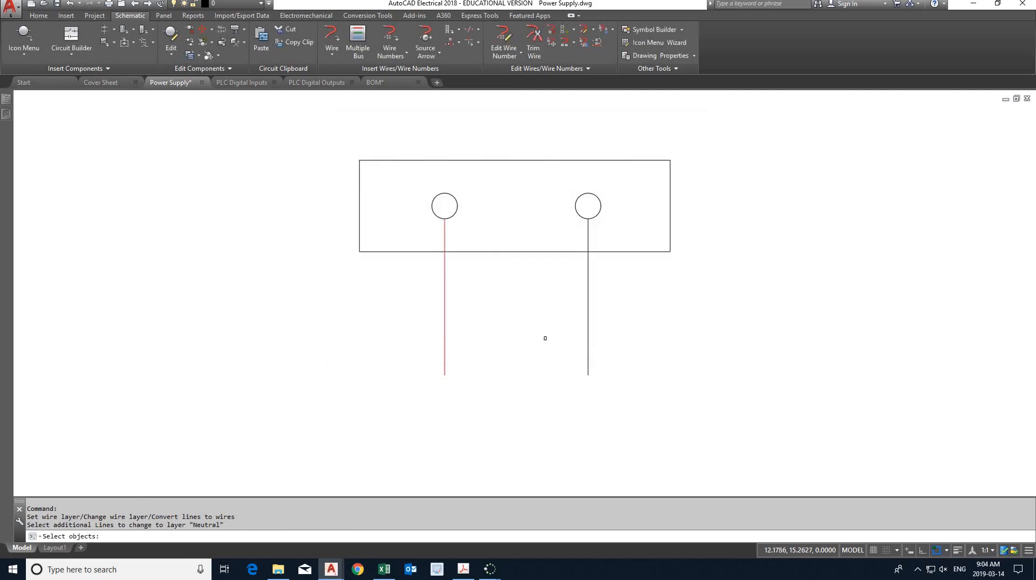
key(Escape)
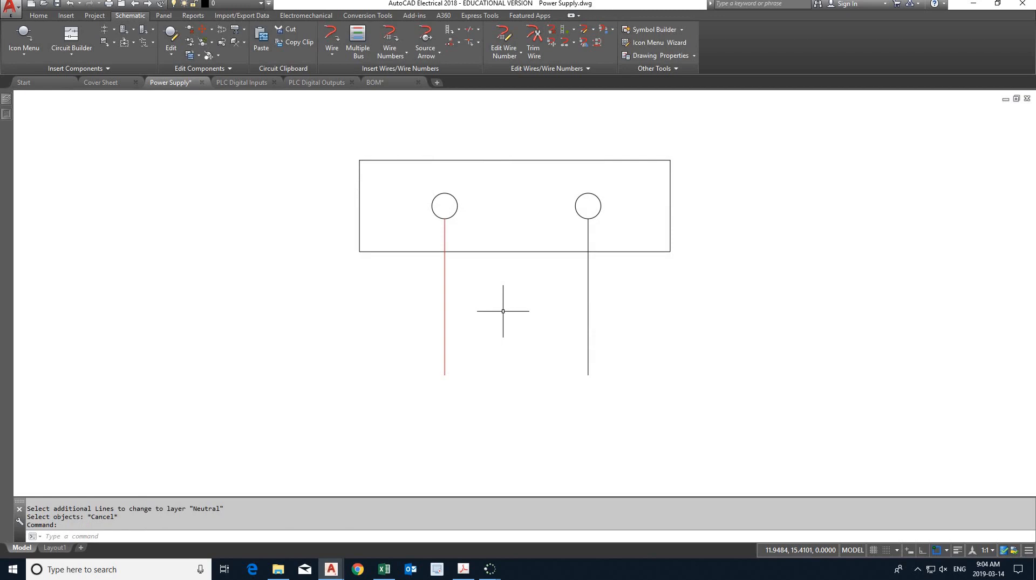
- Insert a source arrow at the red wire's lower end with code 1 and description 240VAC, checking these against the lab PDF
click(426, 40)
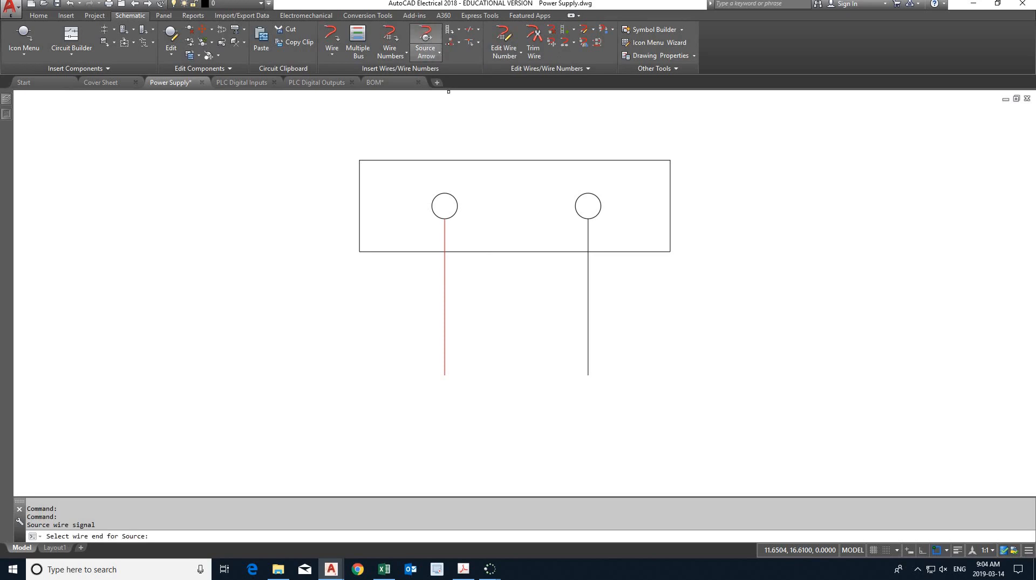
click(446, 374)
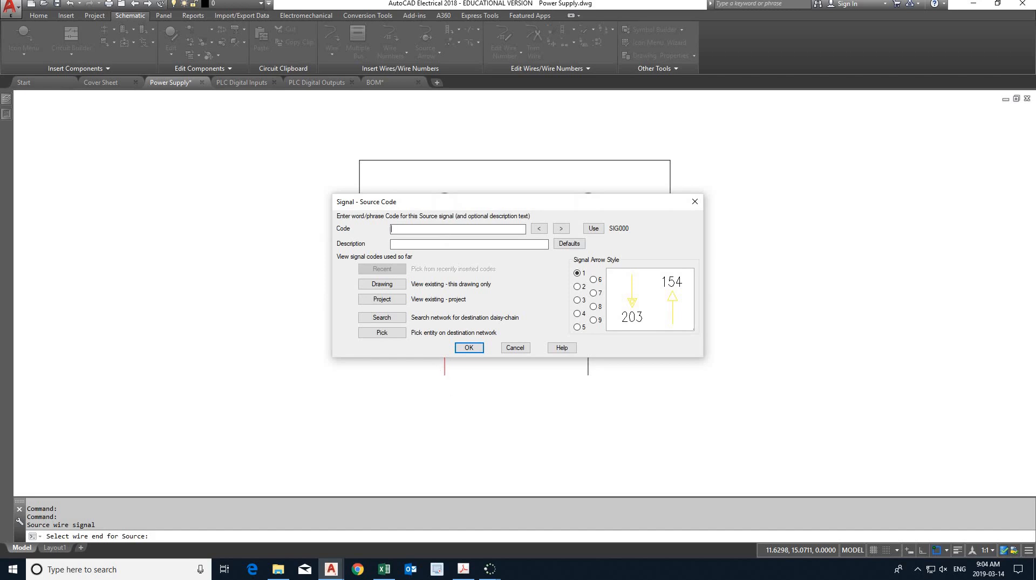
text(1)
click(464, 568)
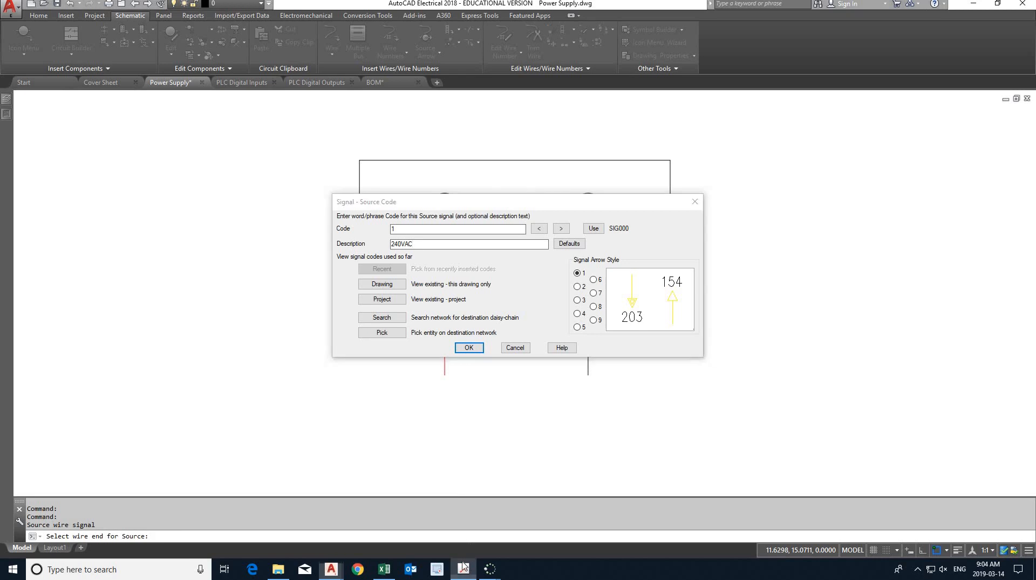
ctrl+scroll(475, 146, up, 2)
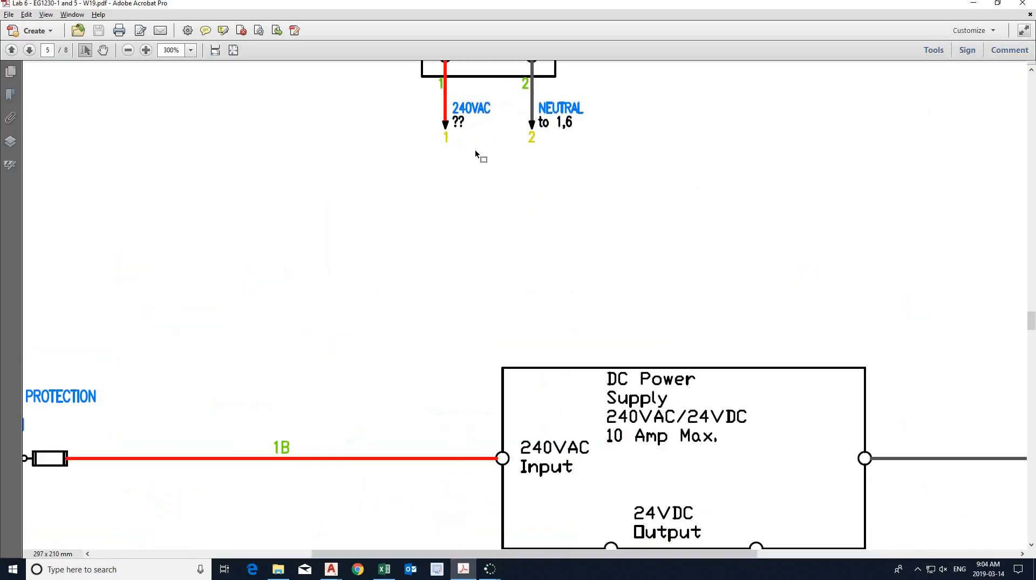
click(463, 570)
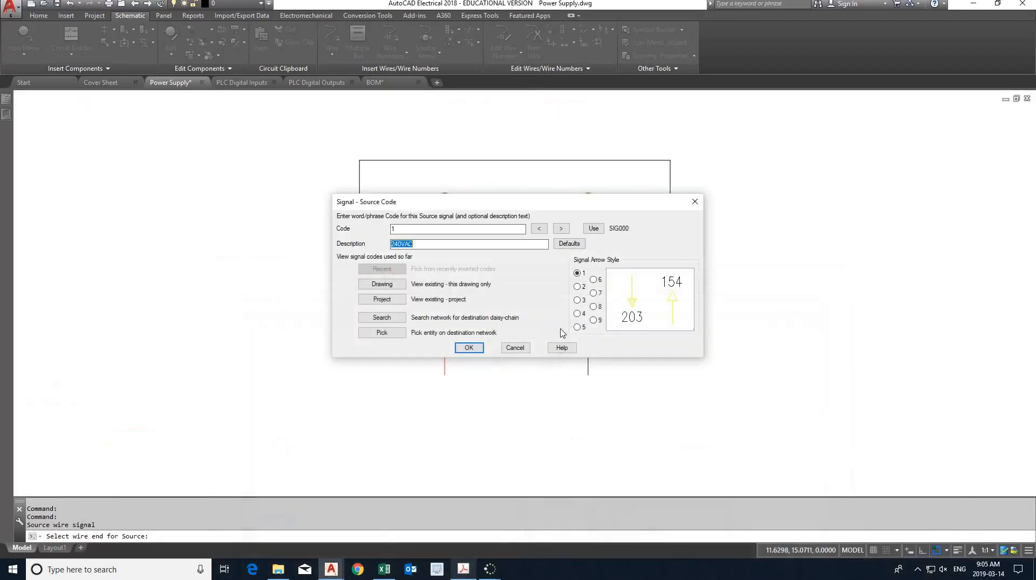
click(469, 347)
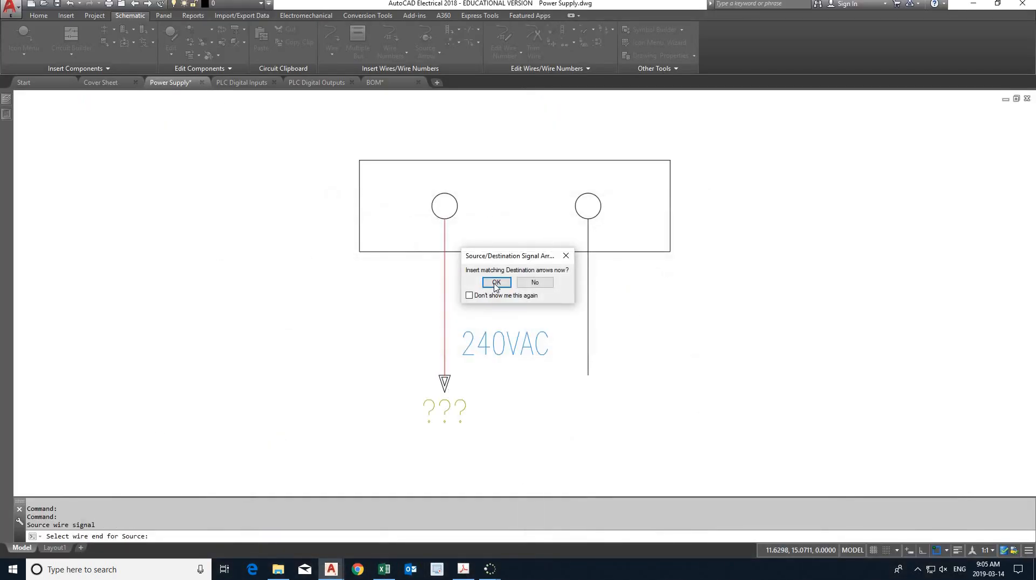
- Insert the matching 240VAC destination arrow at the upper end of the ladder's left rail and update the connected wires to the 240VAC layer
click(496, 282)
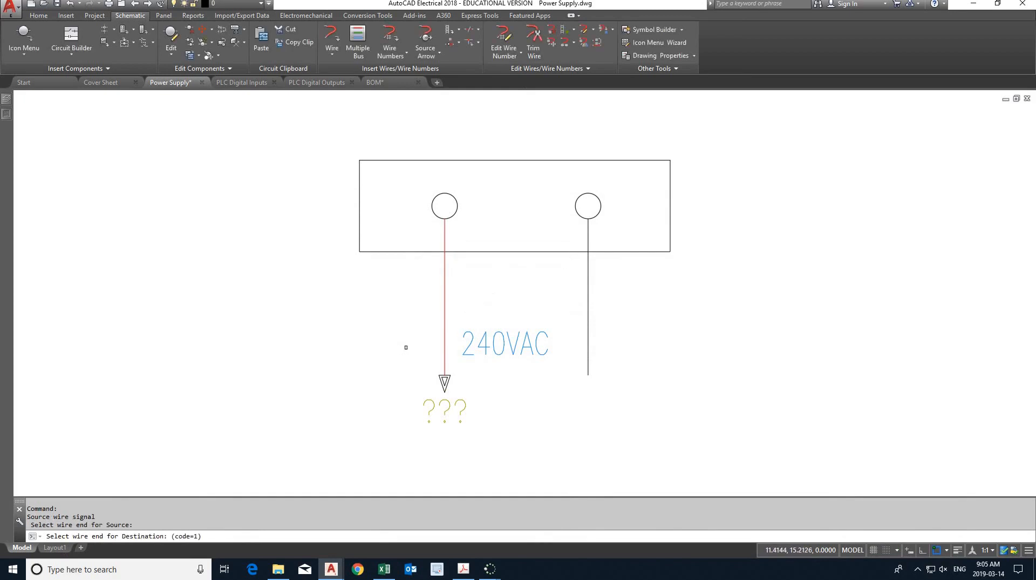
scroll(407, 347, down, 4)
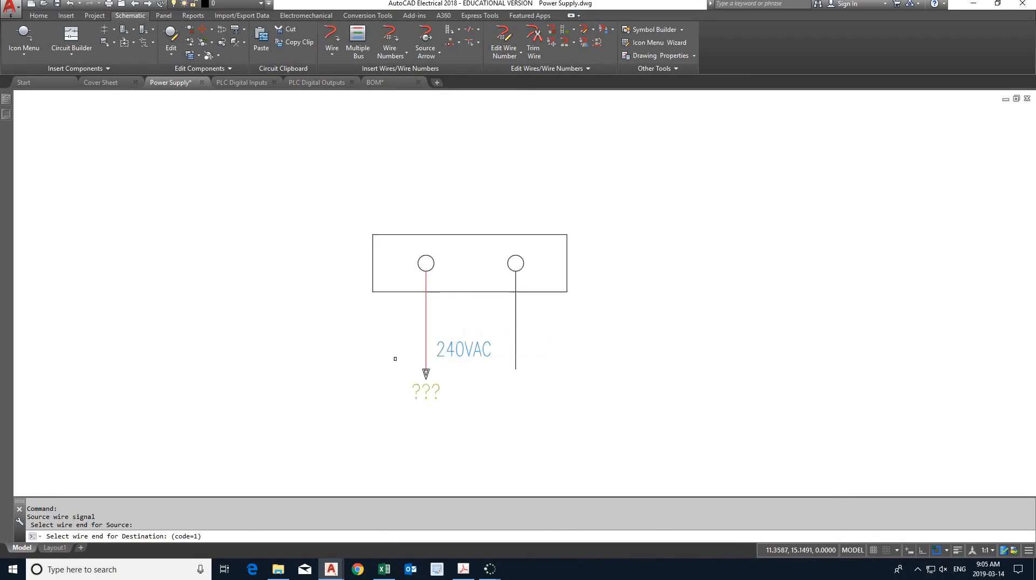
mouse_move(381, 363)
middle_down()
mouse_move(496, 262)
mouse_move(522, 219)
middle_up()
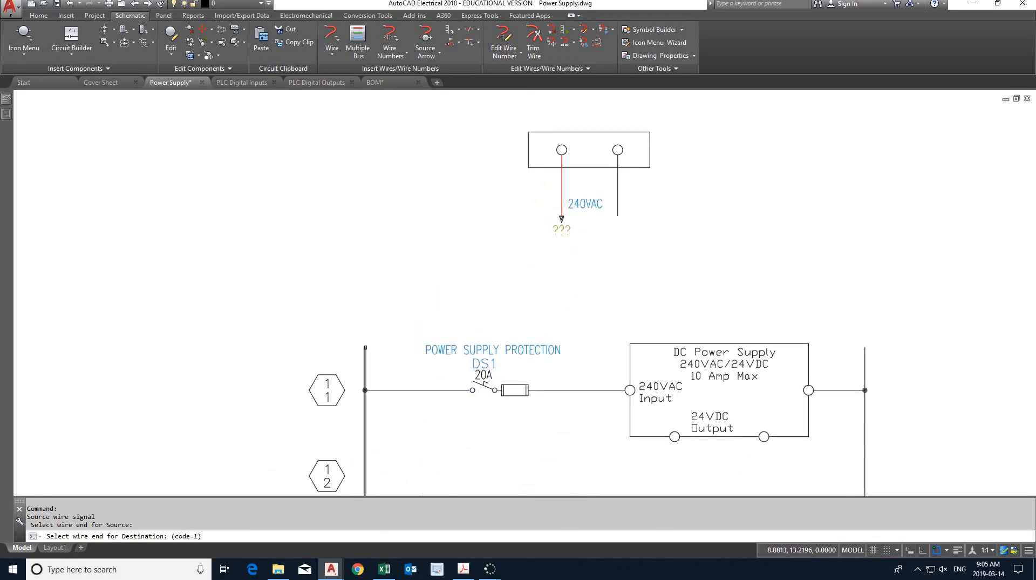
click(366, 350)
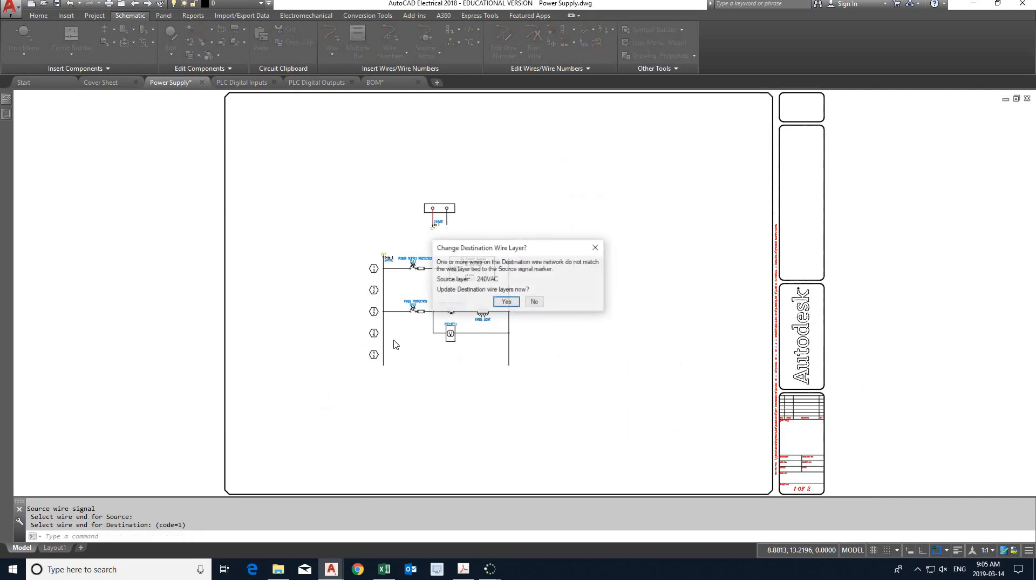
click(506, 302)
middle_drag(411, 416, 394, 150)
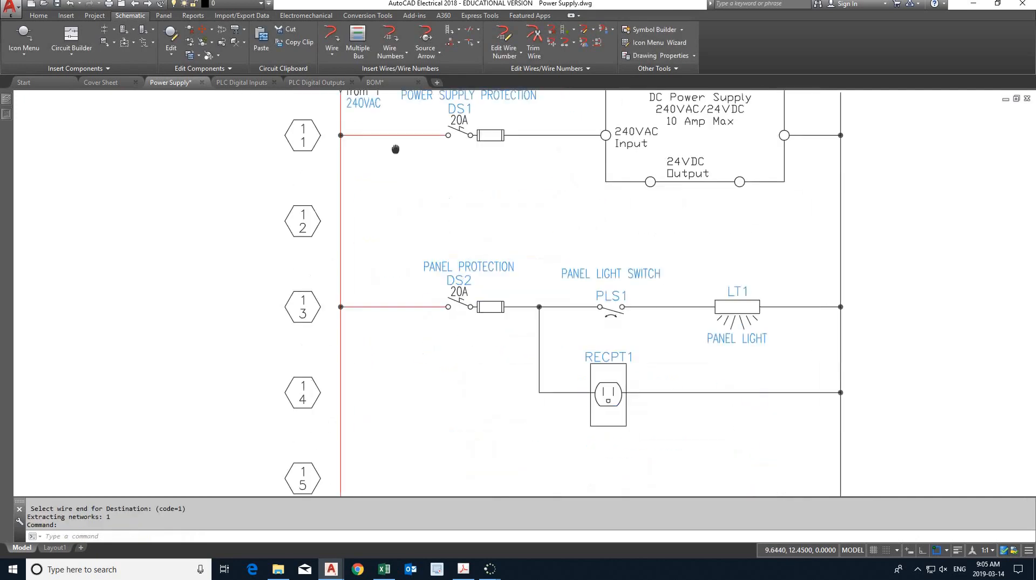
middle_drag(397, 238, 366, 365)
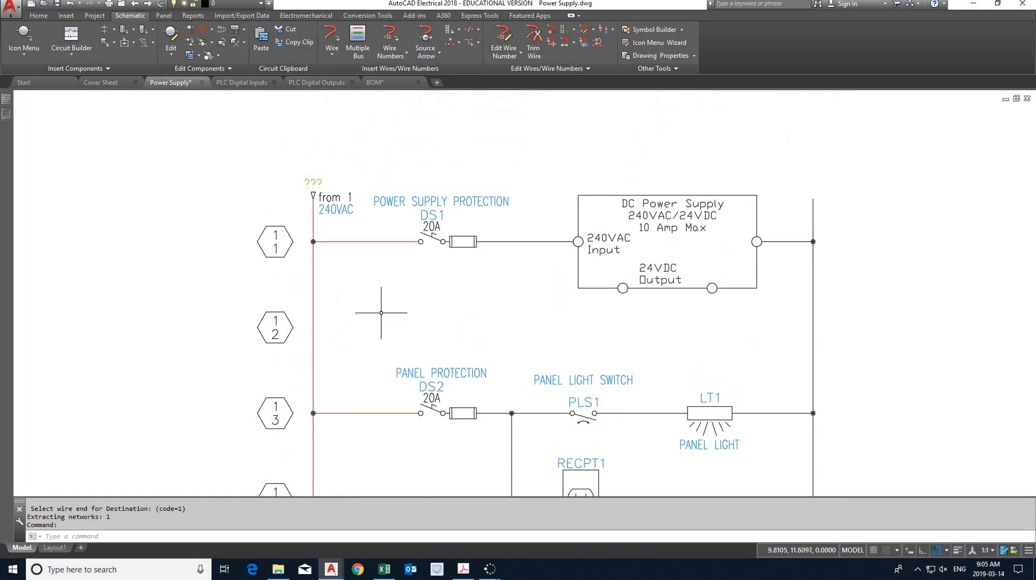
middle_drag(382, 300, 348, 429)
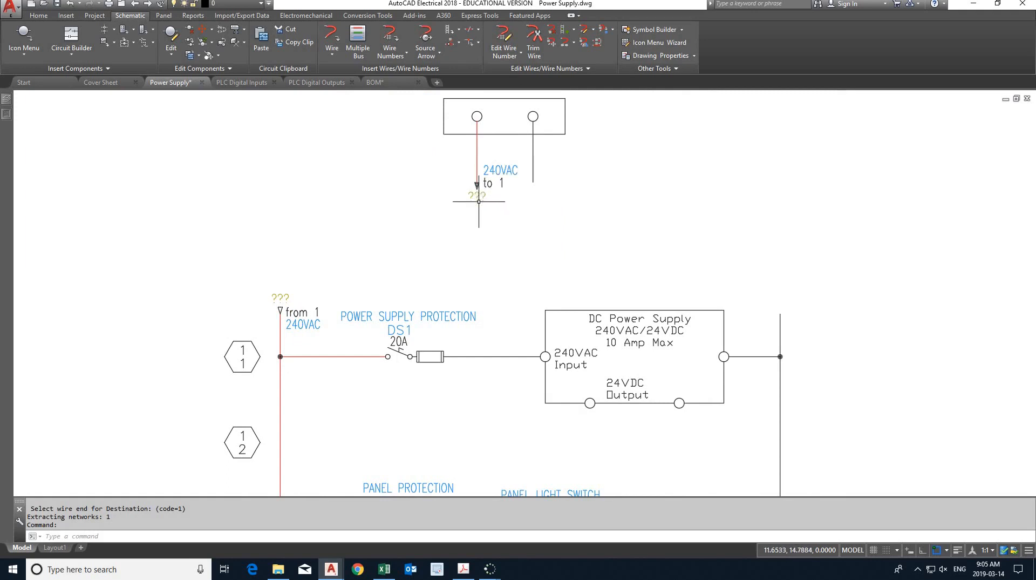
- Convert the wires from the DS1 and DS2 fuses, including the receptacle branch and the PLS1-to-LT1 wire, to Red 240VAC, following the lab PDF
click(464, 568)
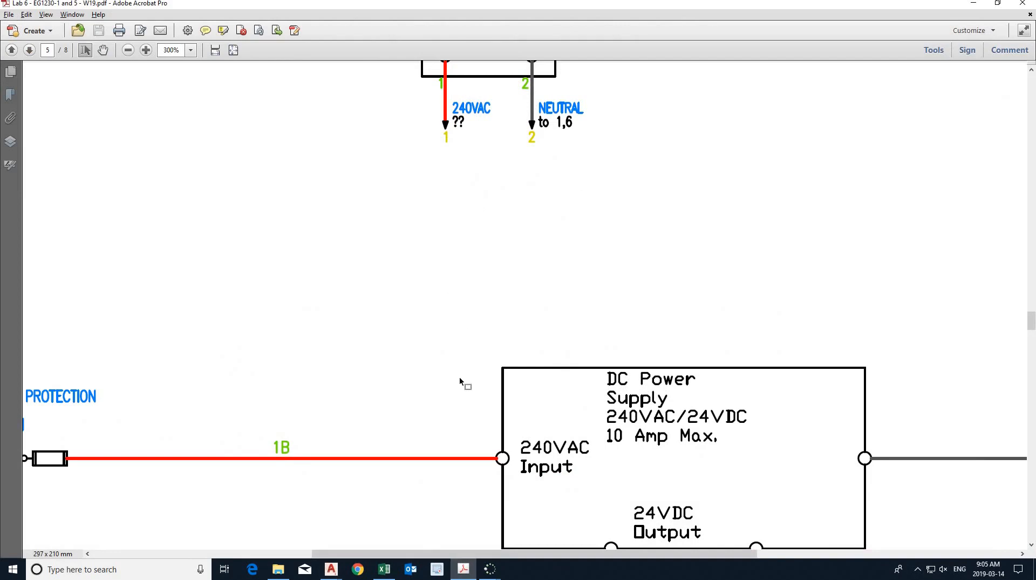
click(464, 568)
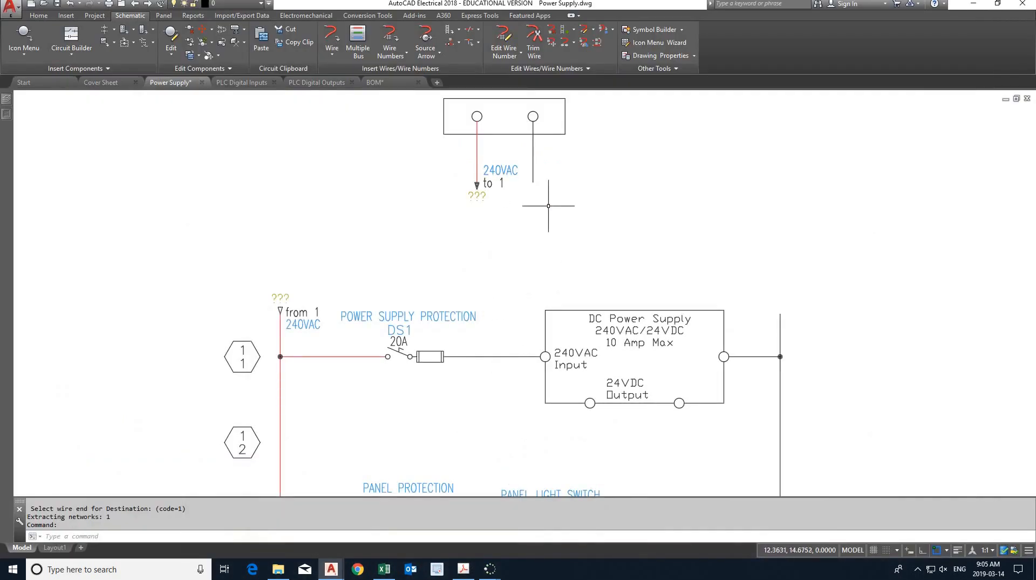
right_click(495, 355)
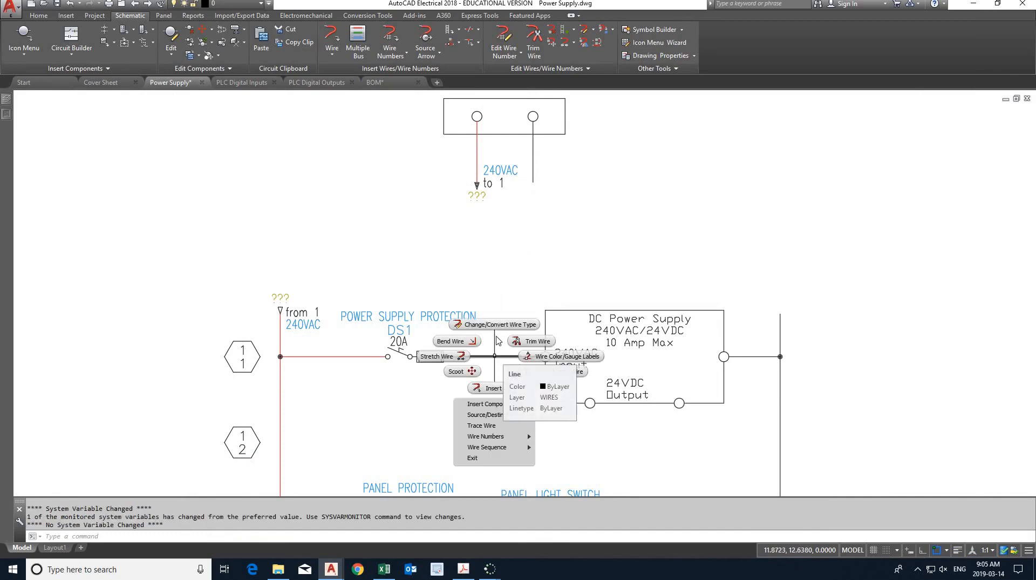
click(495, 325)
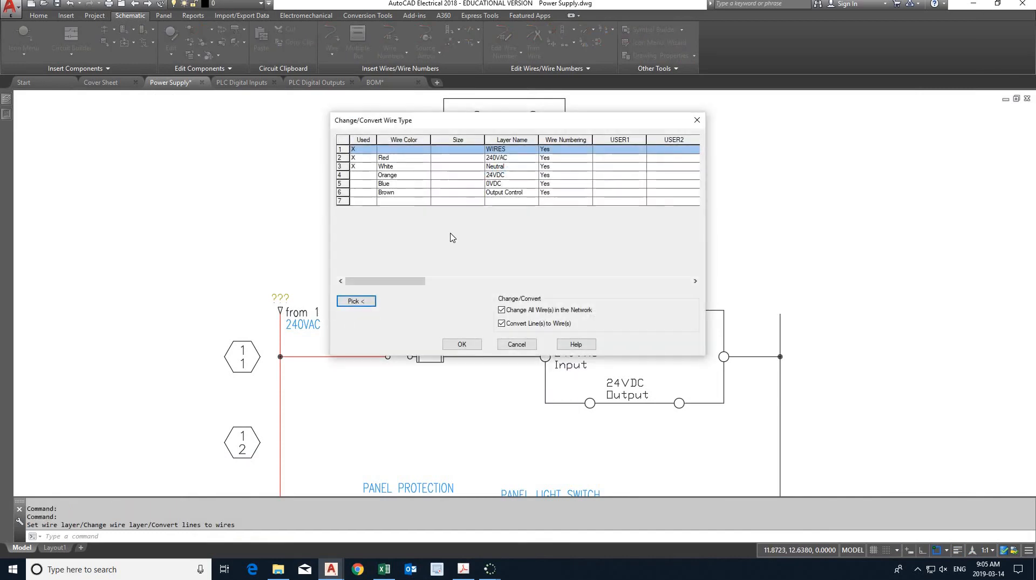
click(411, 160)
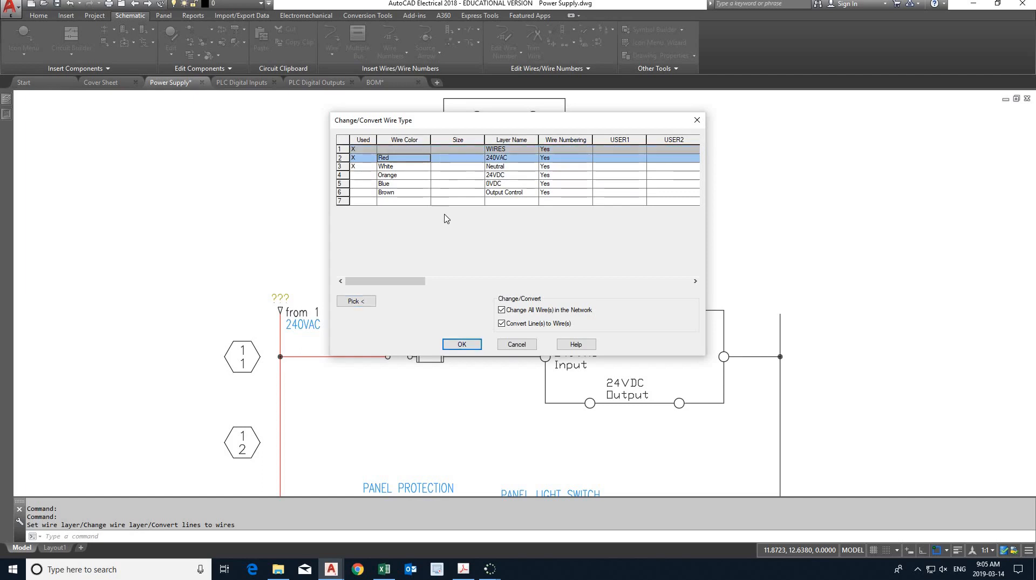
click(462, 344)
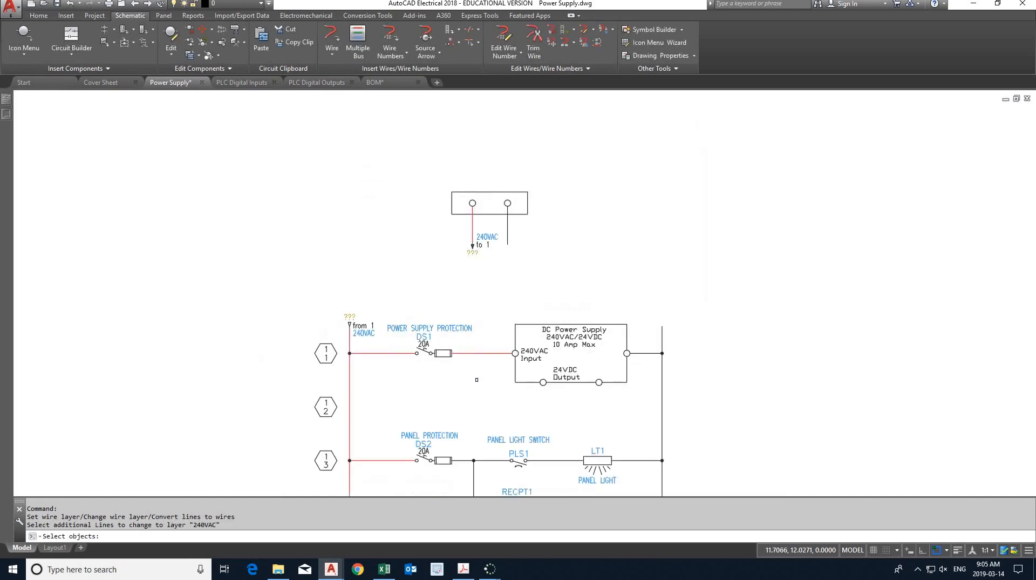
middle_drag(477, 380, 476, 195)
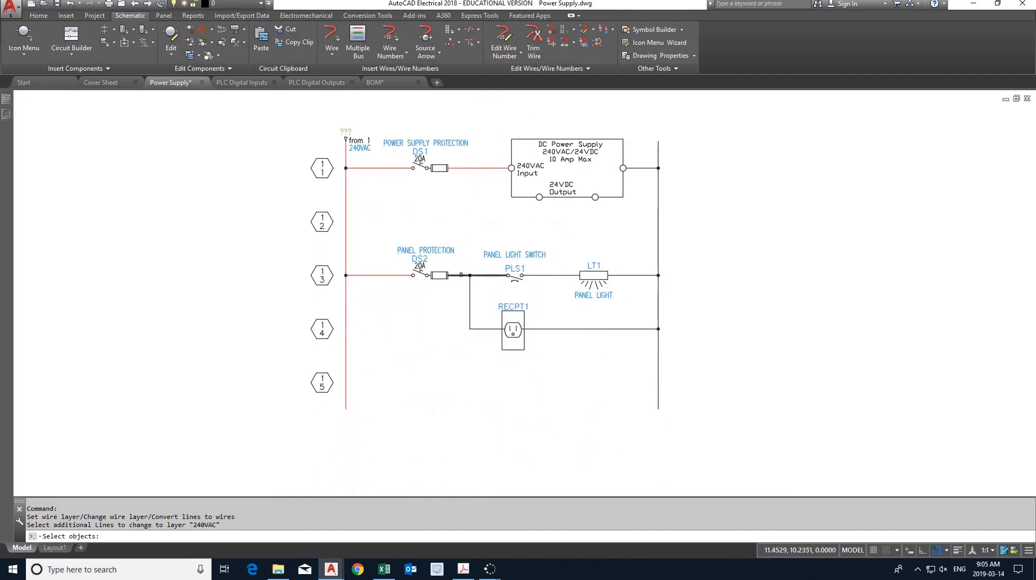
click(462, 275)
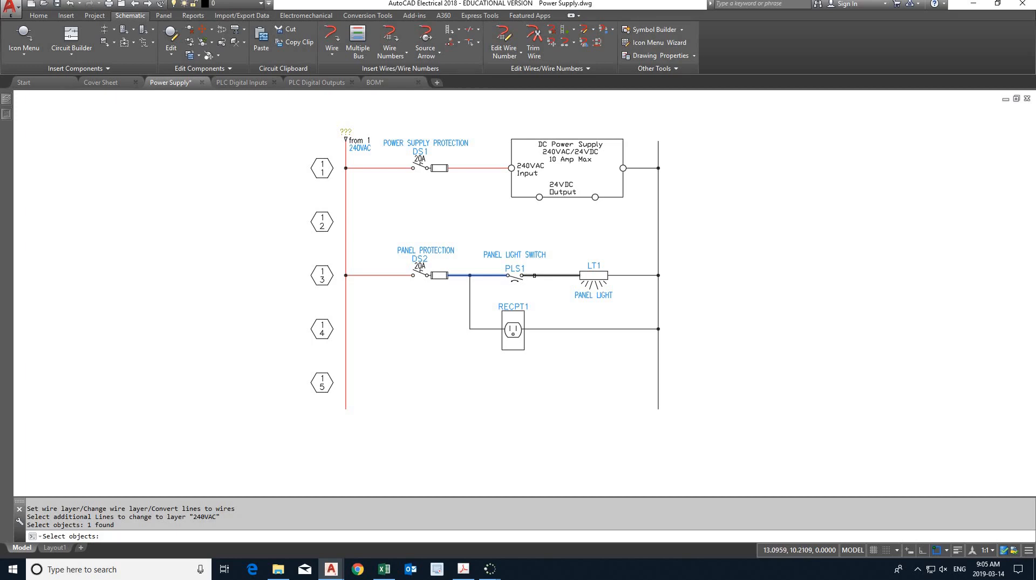
click(535, 275)
key(Return)
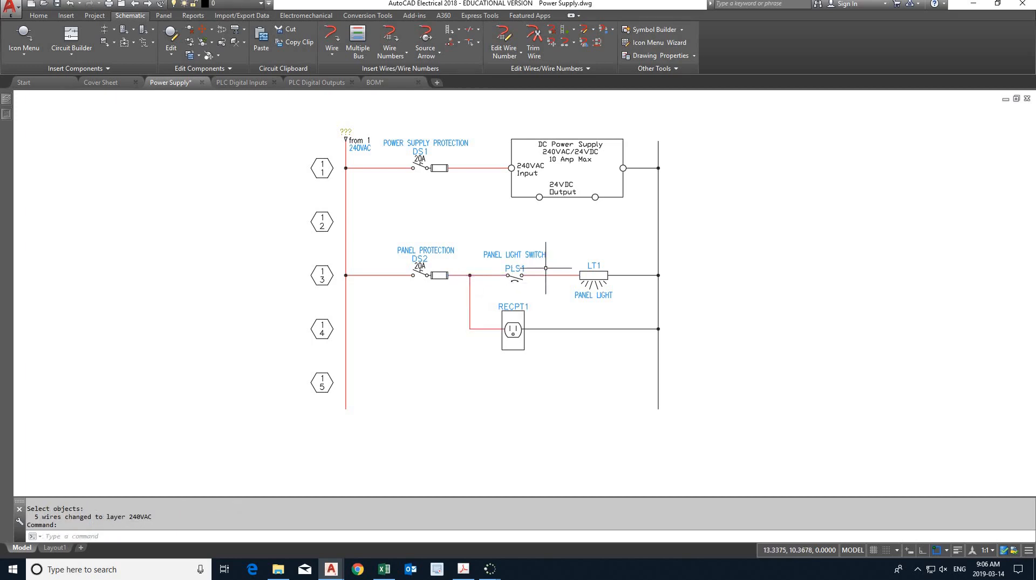
- Reapply the White Neutral wire type to the vertical wire below the right AC source terminal
middle_drag(561, 226, 461, 391)
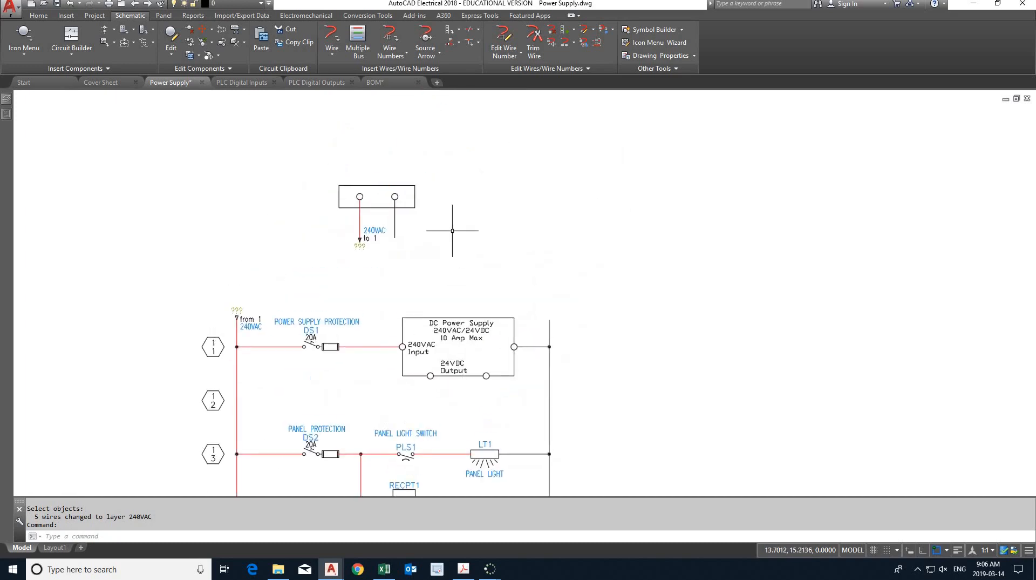
right_click(395, 238)
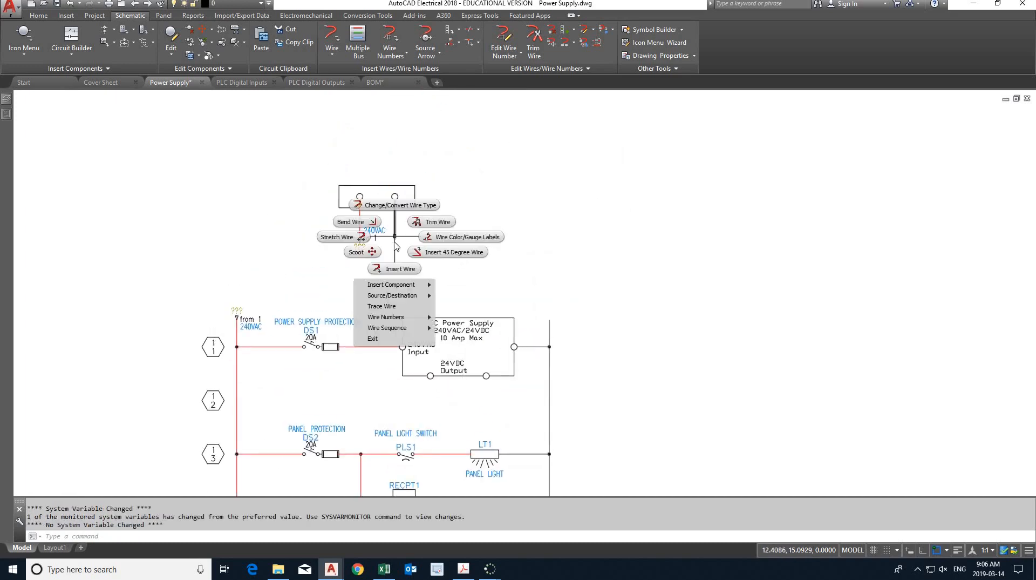
click(399, 211)
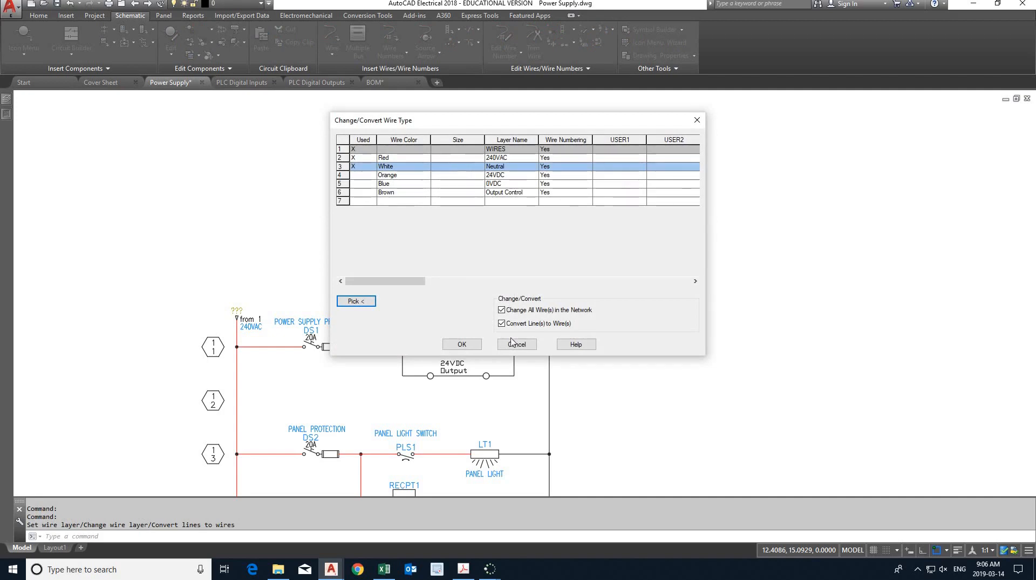
click(463, 343)
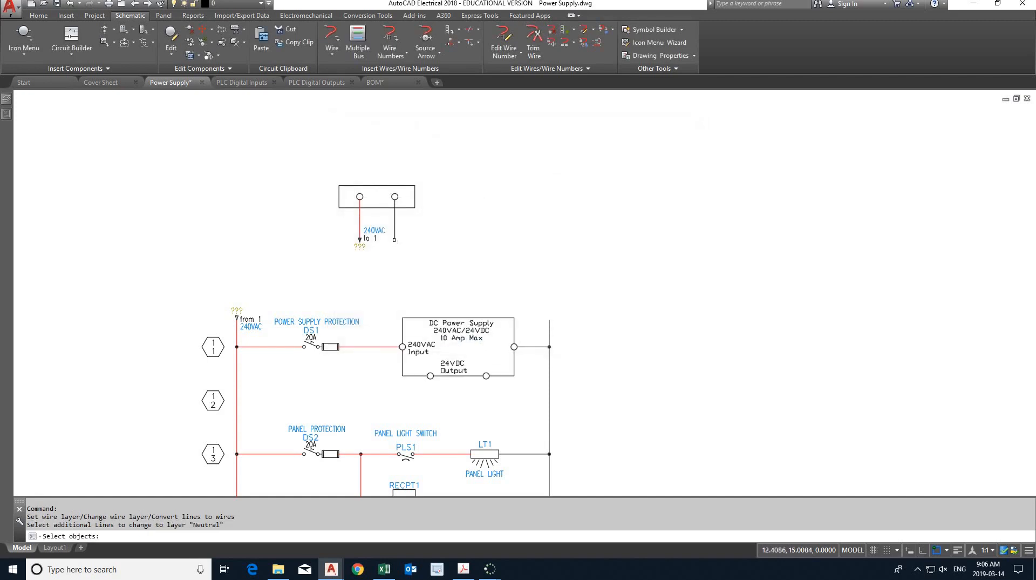
click(395, 236)
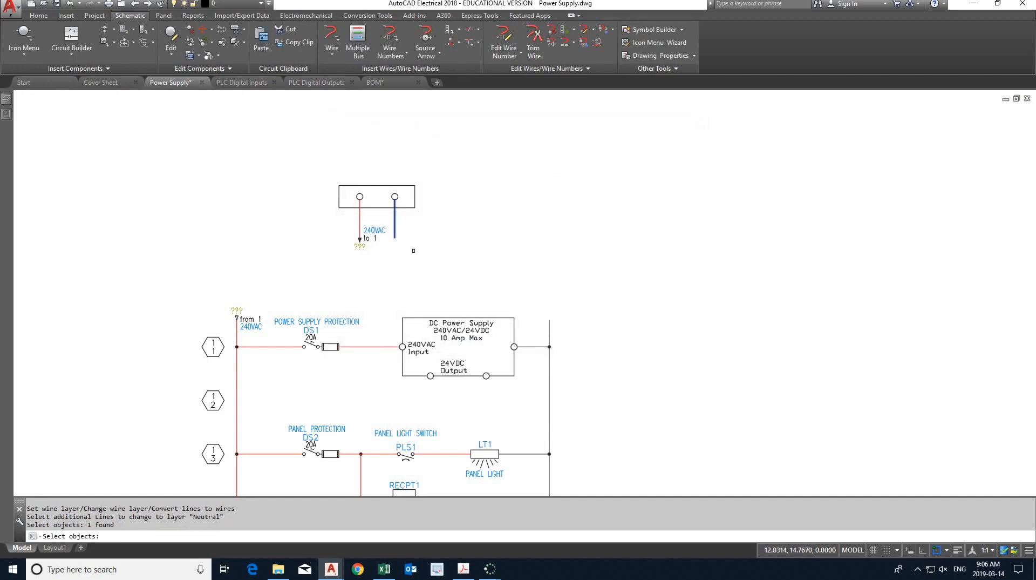
key(Return)
- Insert a source arrow at the neutral wire's lower end with code 2 and description NEUTRAL
click(426, 39)
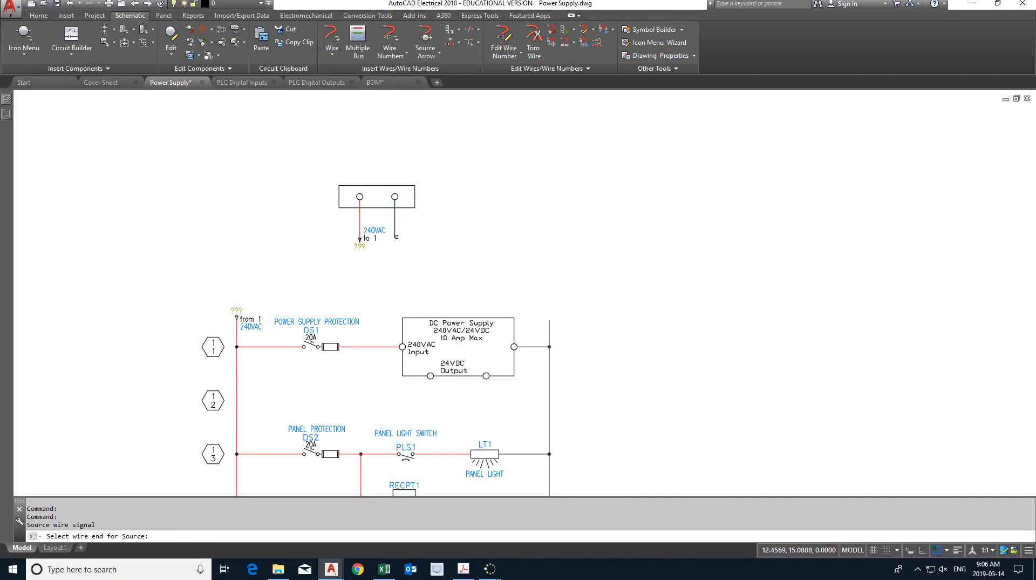
click(395, 236)
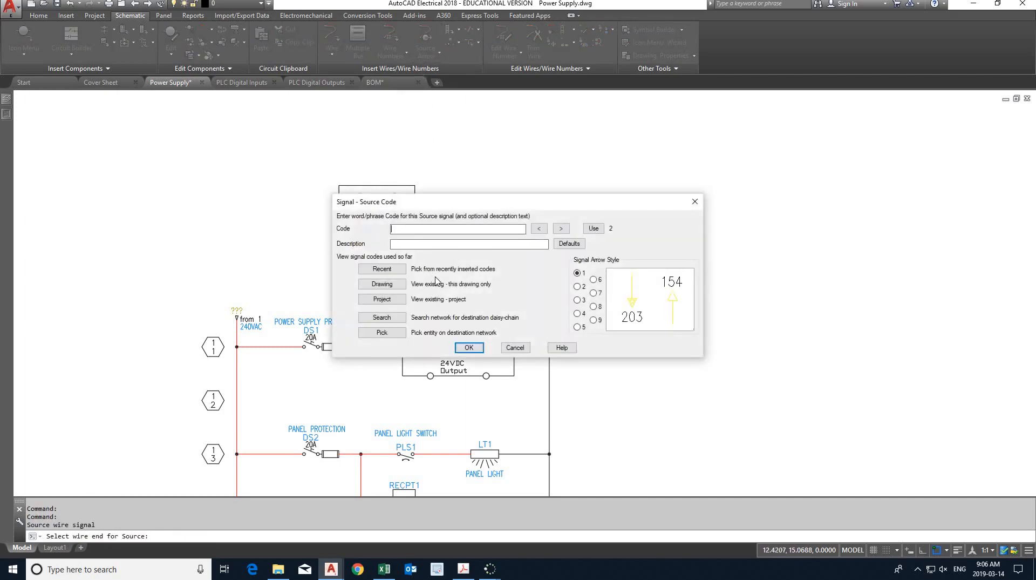
text(2)
key(Tab)
click(469, 348)
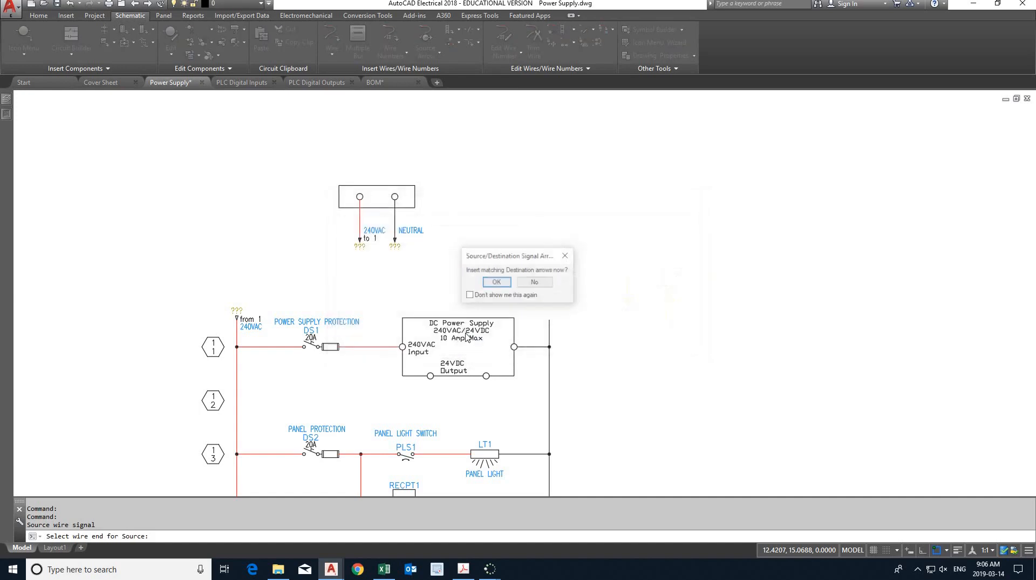
- Insert the matching neutral destination arrow at the upper end of the ladder's right rail and update its wires to the Neutral layer
click(496, 282)
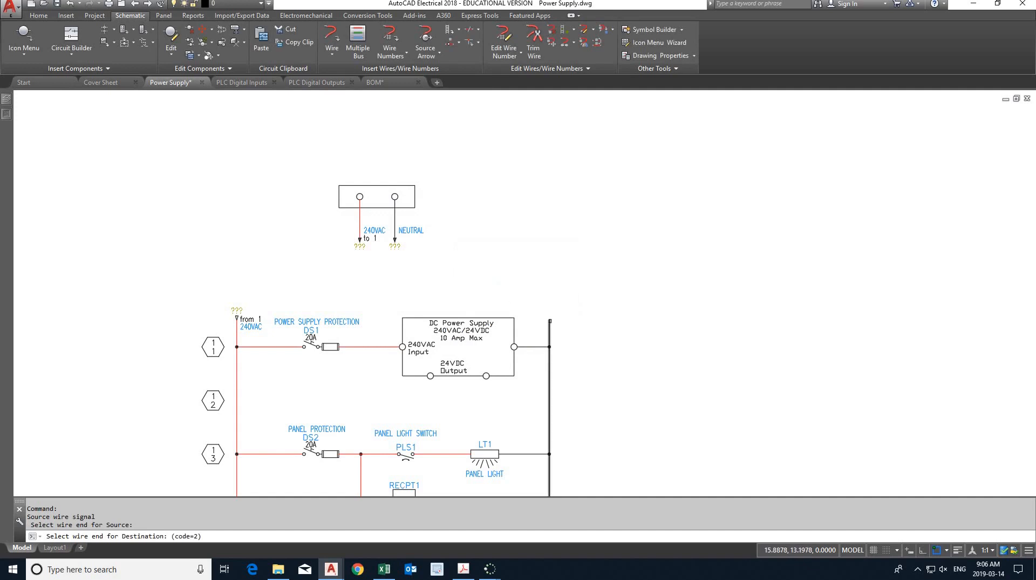
click(550, 320)
click(512, 303)
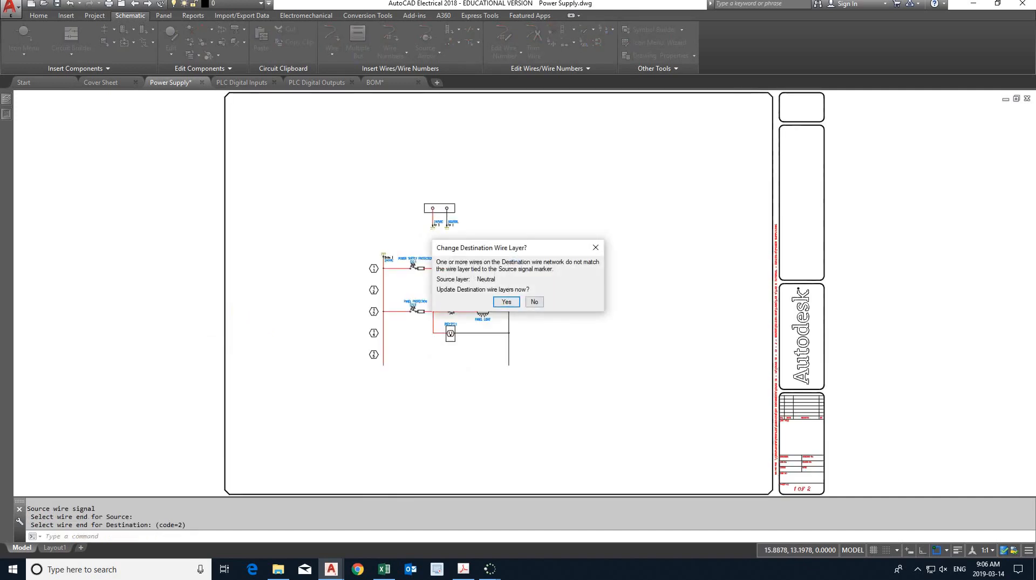
middle_drag(524, 324, 538, 296)
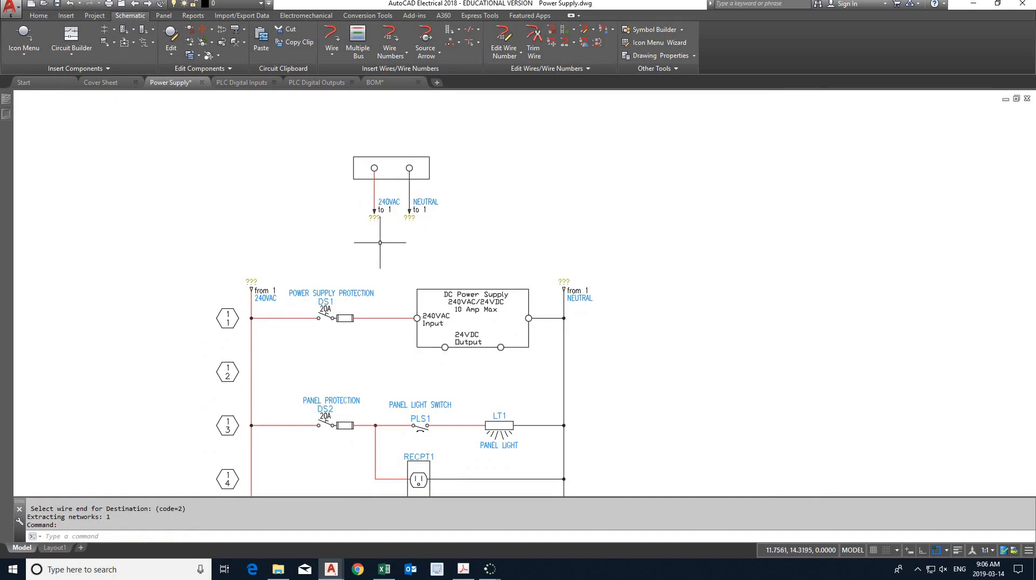
- Clear the wire number attribute on the neutral source arrow and compare the signal arrow labels with the lab PDF
double_click(409, 218)
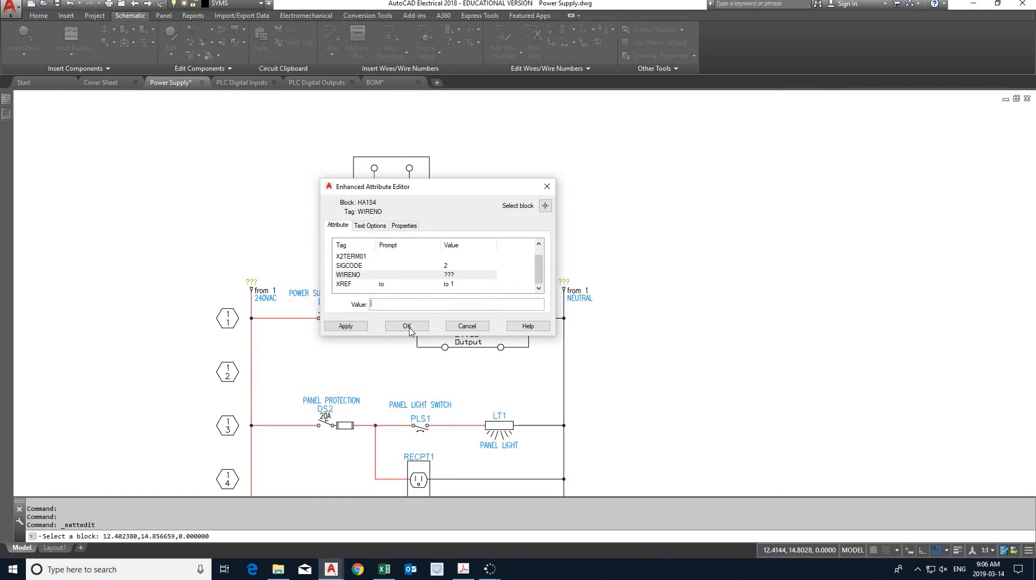
click(408, 326)
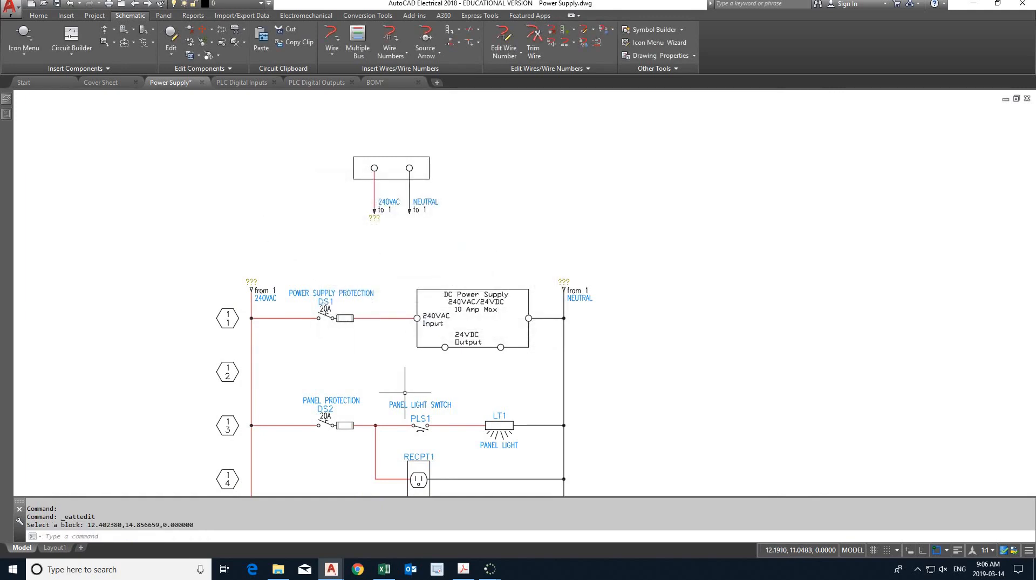
click(465, 568)
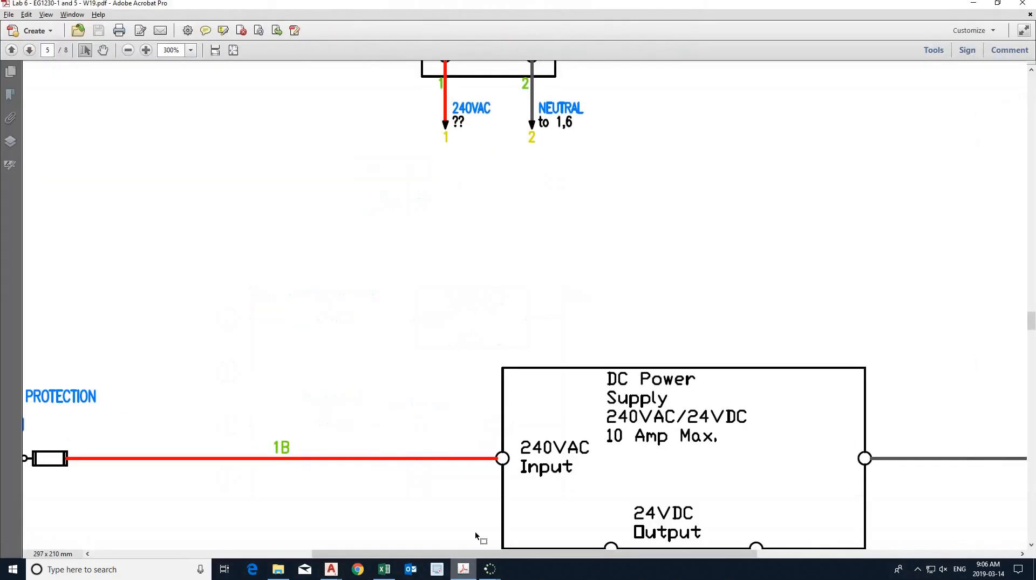
scroll(489, 509, down, 1)
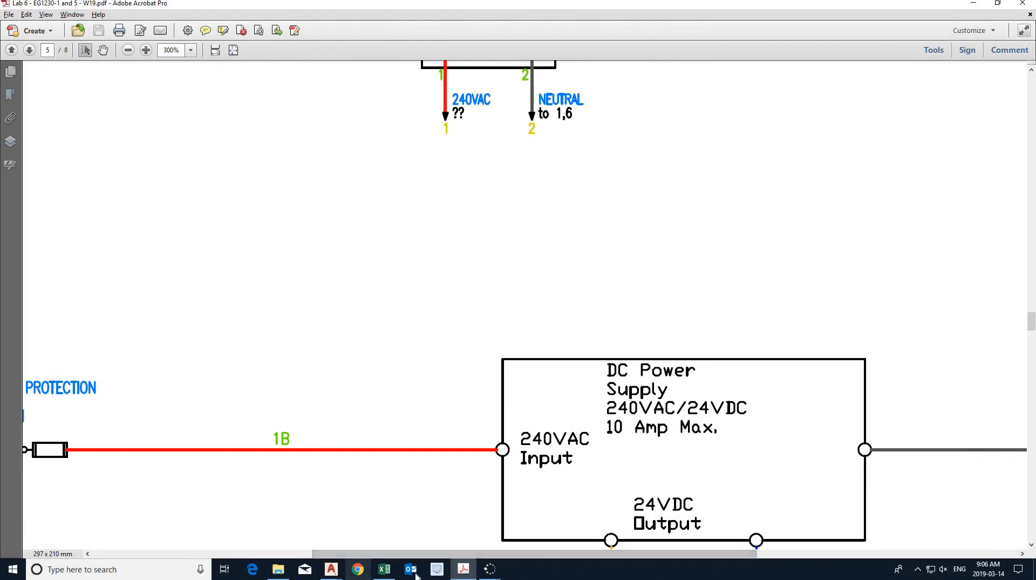
click(463, 568)
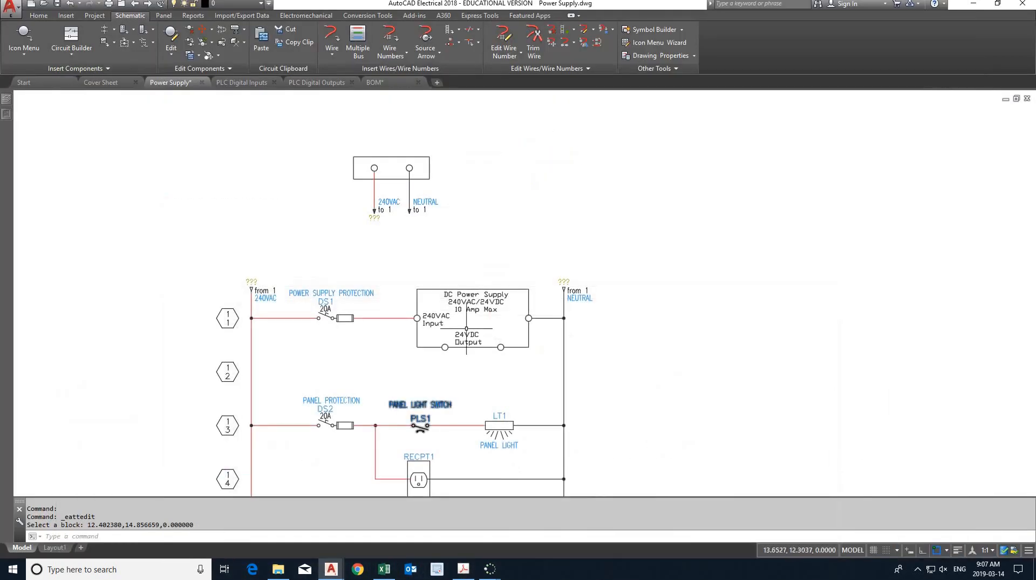
- Retag all wire numbers project-wide with reference-based tags and cross-referenced signals, processing all five project drawings
click(390, 37)
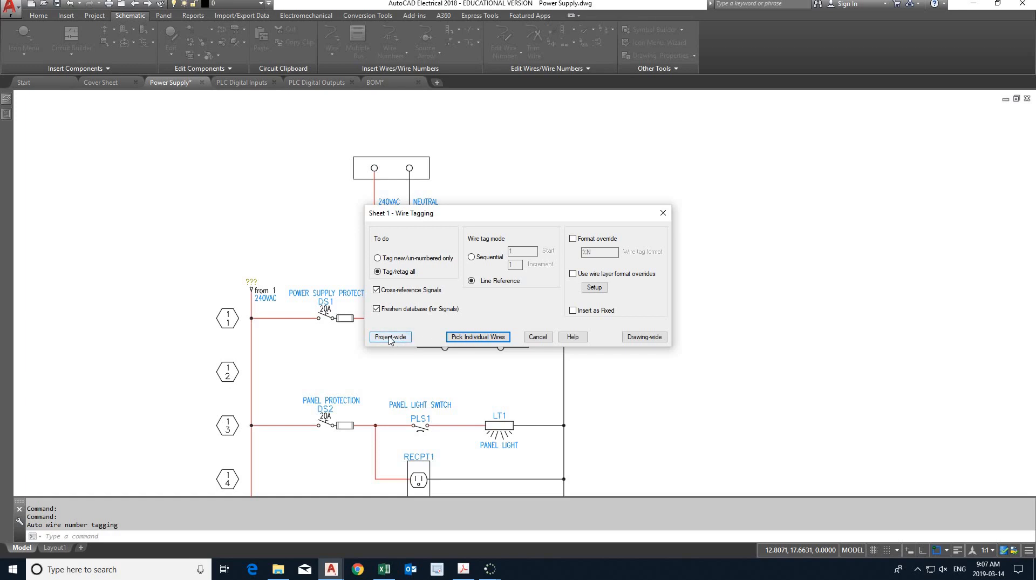
click(390, 336)
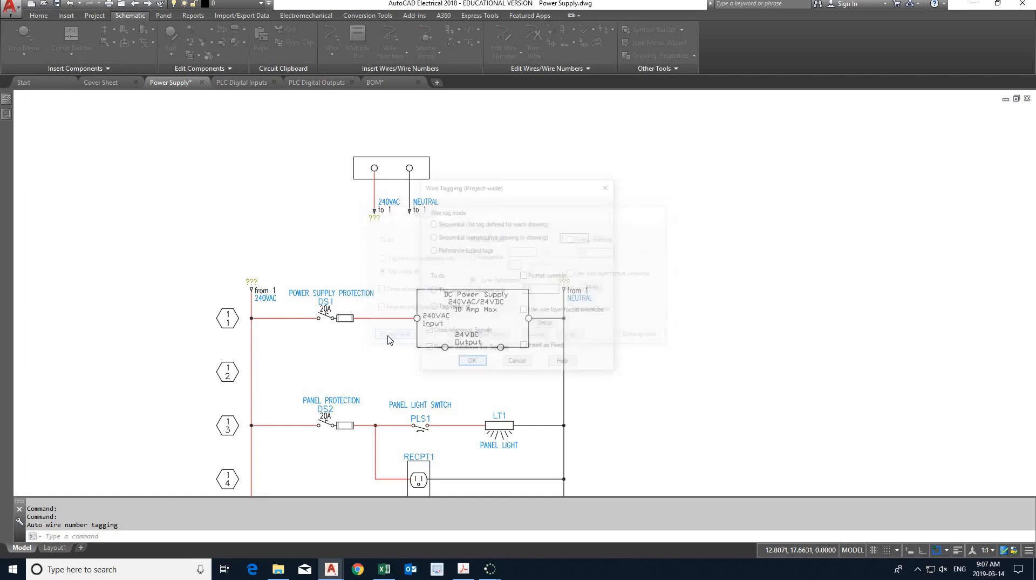
click(465, 364)
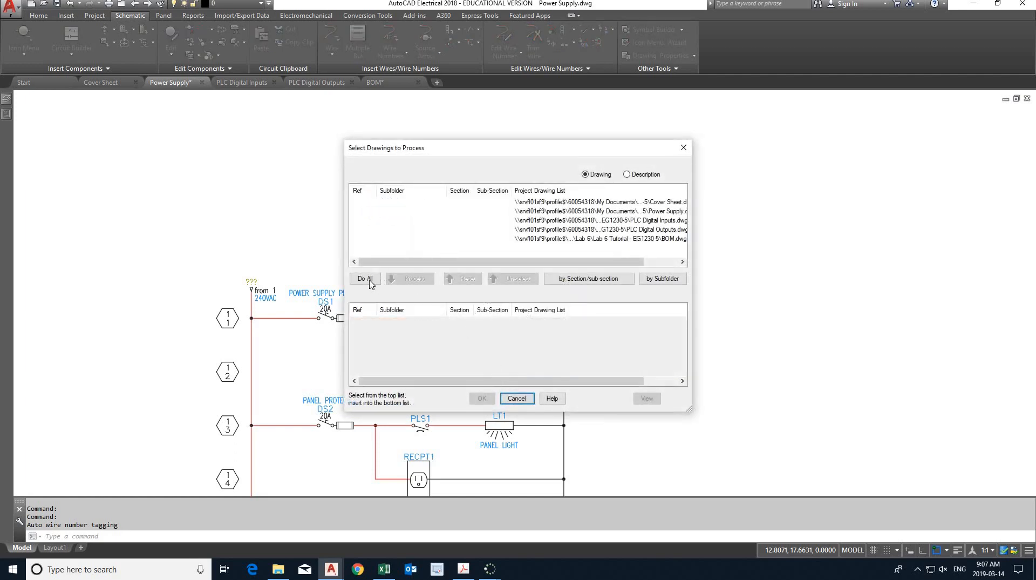
click(370, 280)
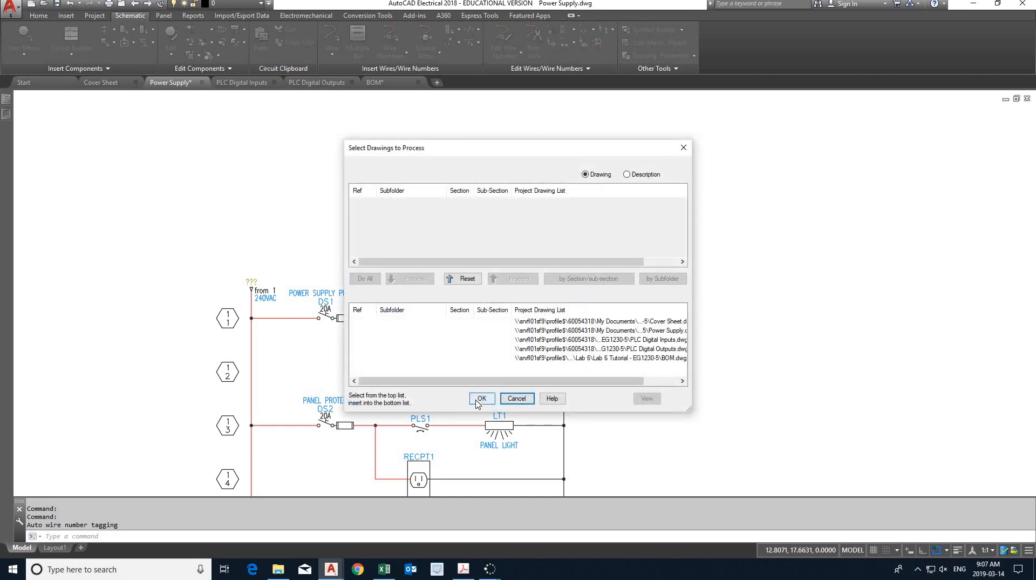
click(480, 399)
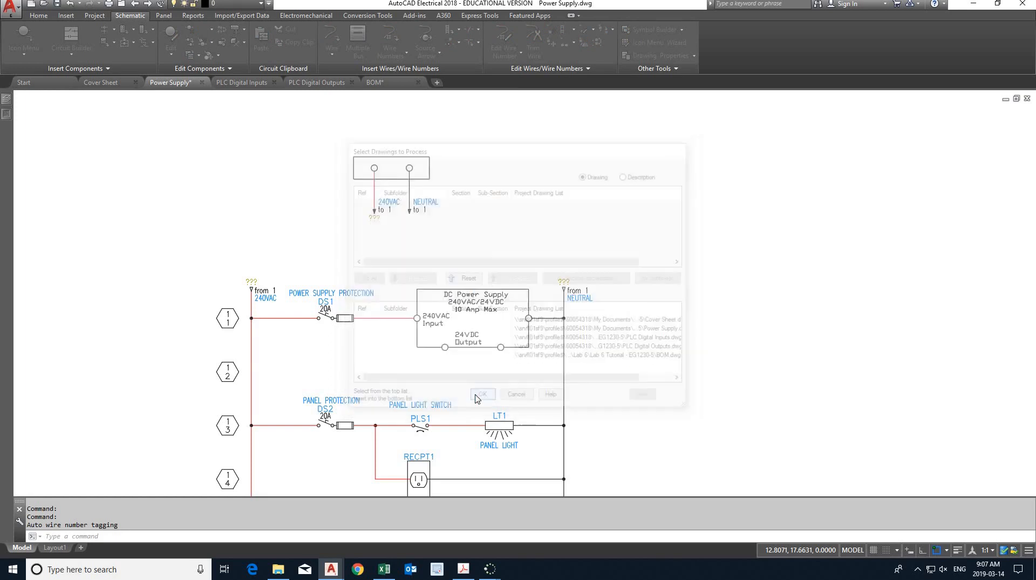
click(487, 288)
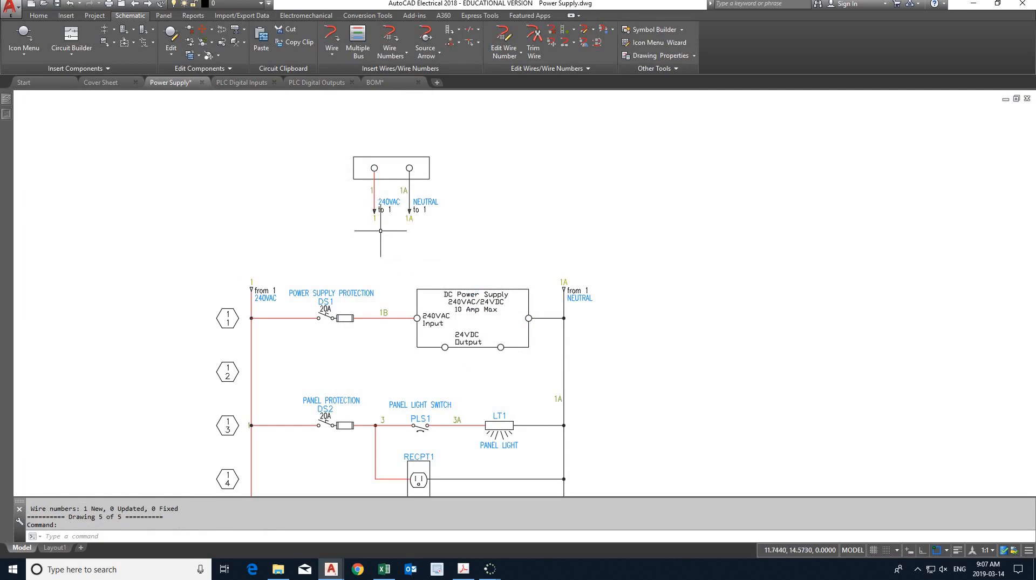
scroll(387, 230, up, 2)
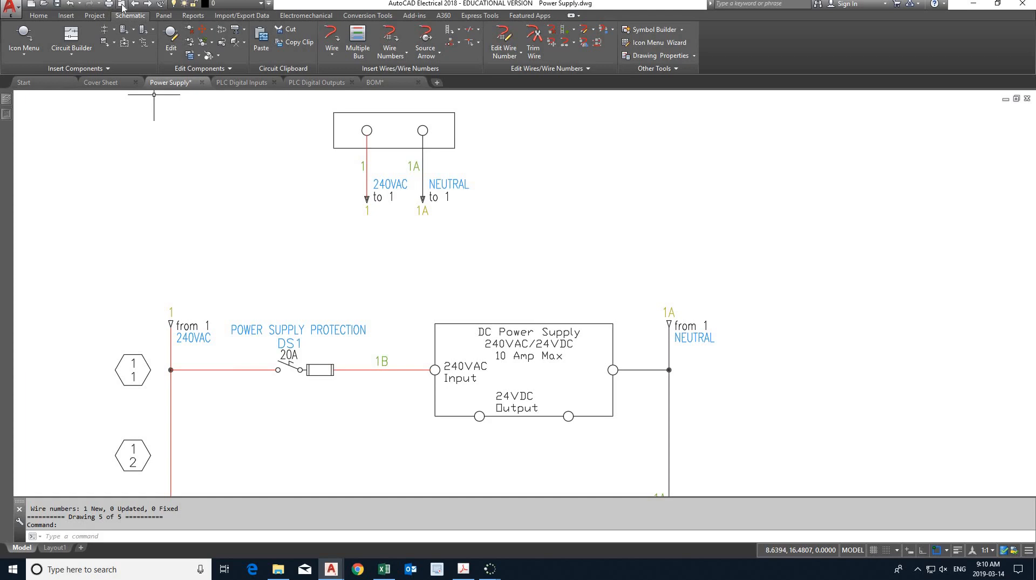
middle_drag(500, 451, 490, 362)
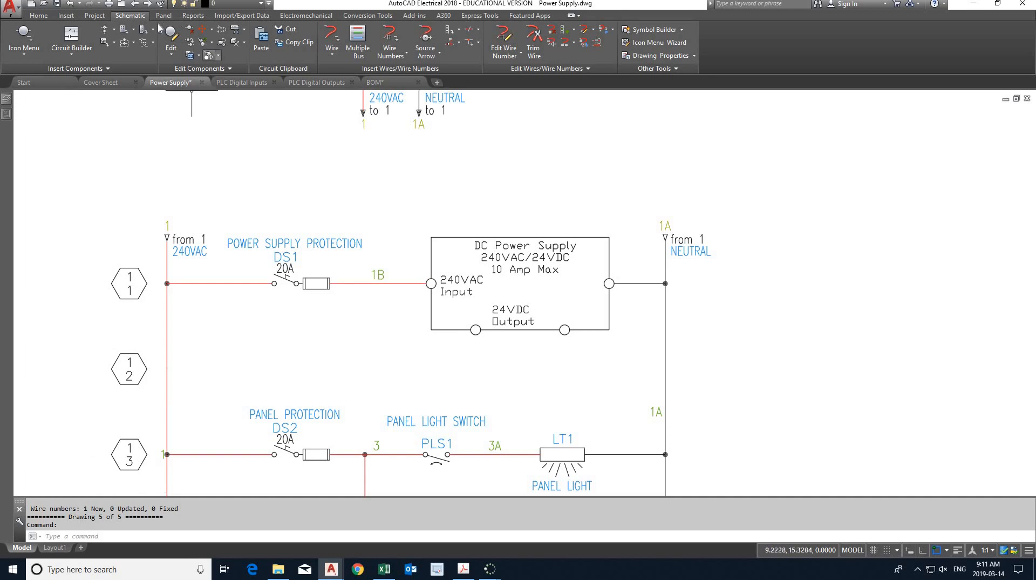
- Open the PLC Digital Inputs drawing from the Lab 6 Tutorial project and start inserting a destination signal arrow on its ladder
click(121, 4)
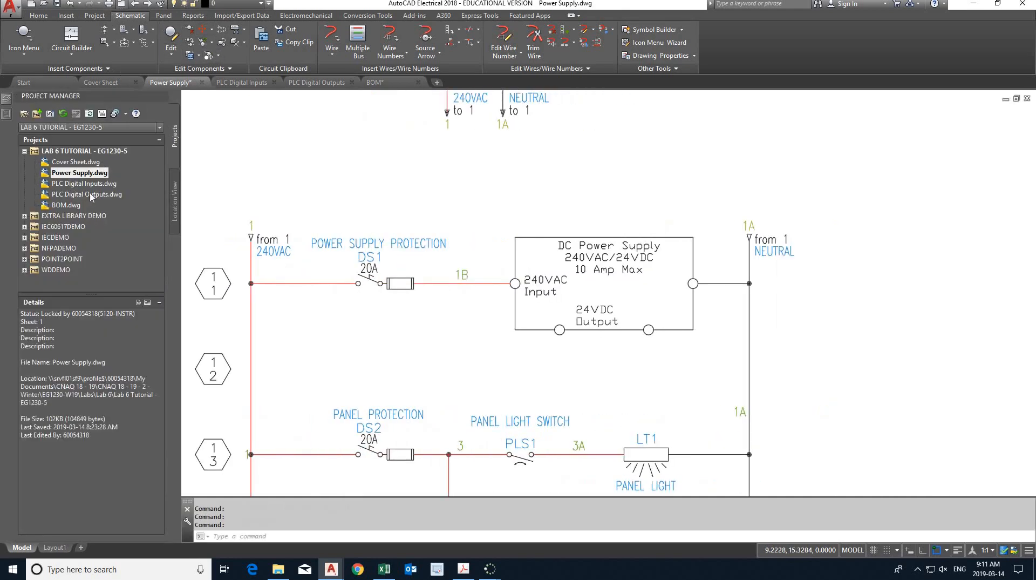
double_click(87, 185)
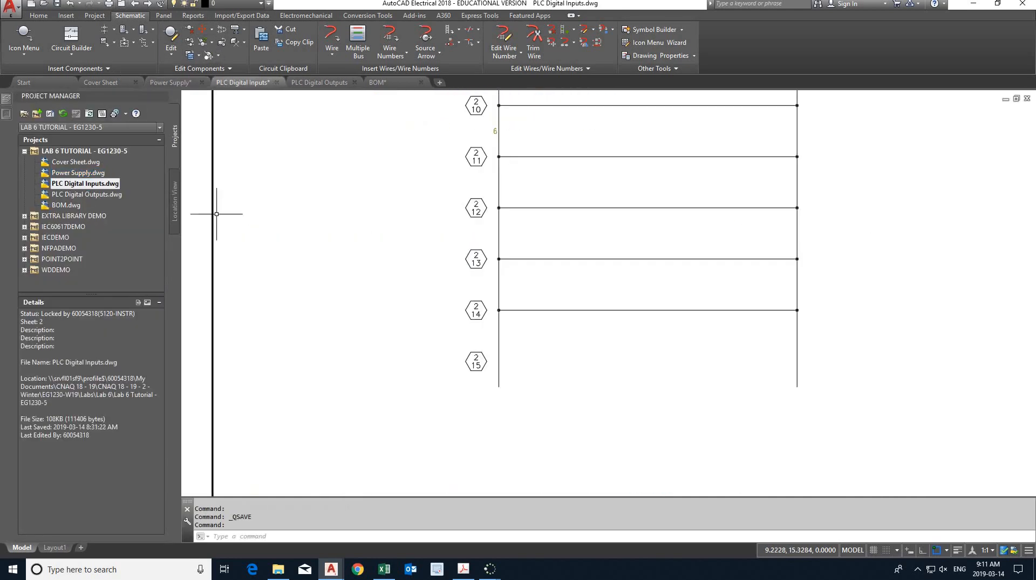
middle_drag(347, 201, 284, 334)
middle_drag(370, 143, 354, 257)
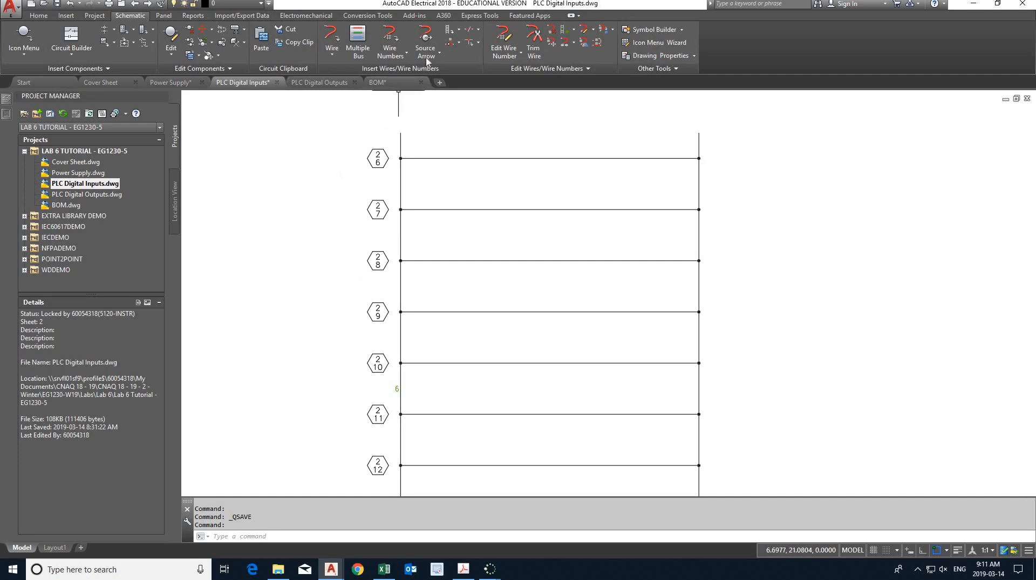
click(427, 56)
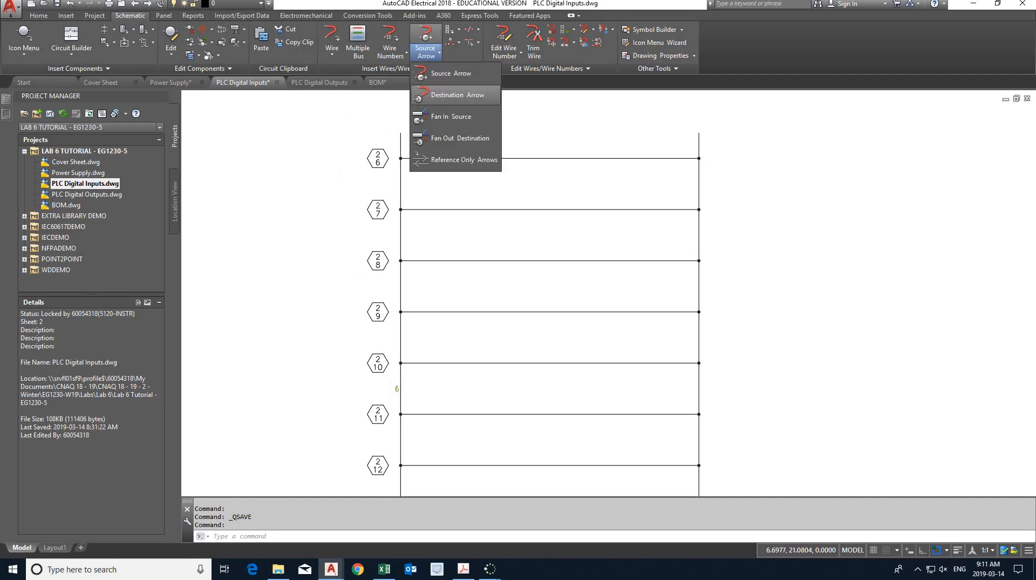
click(440, 95)
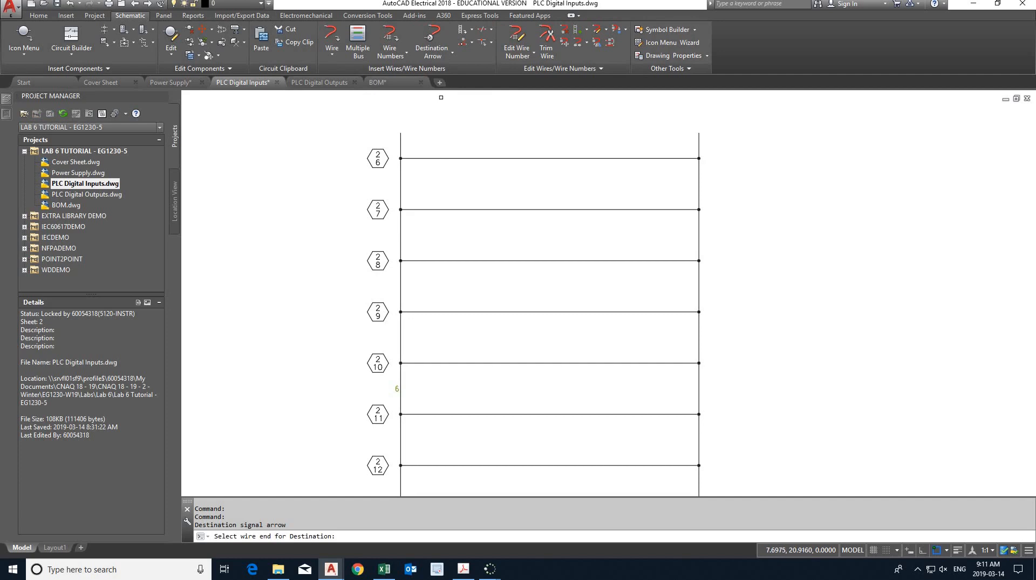